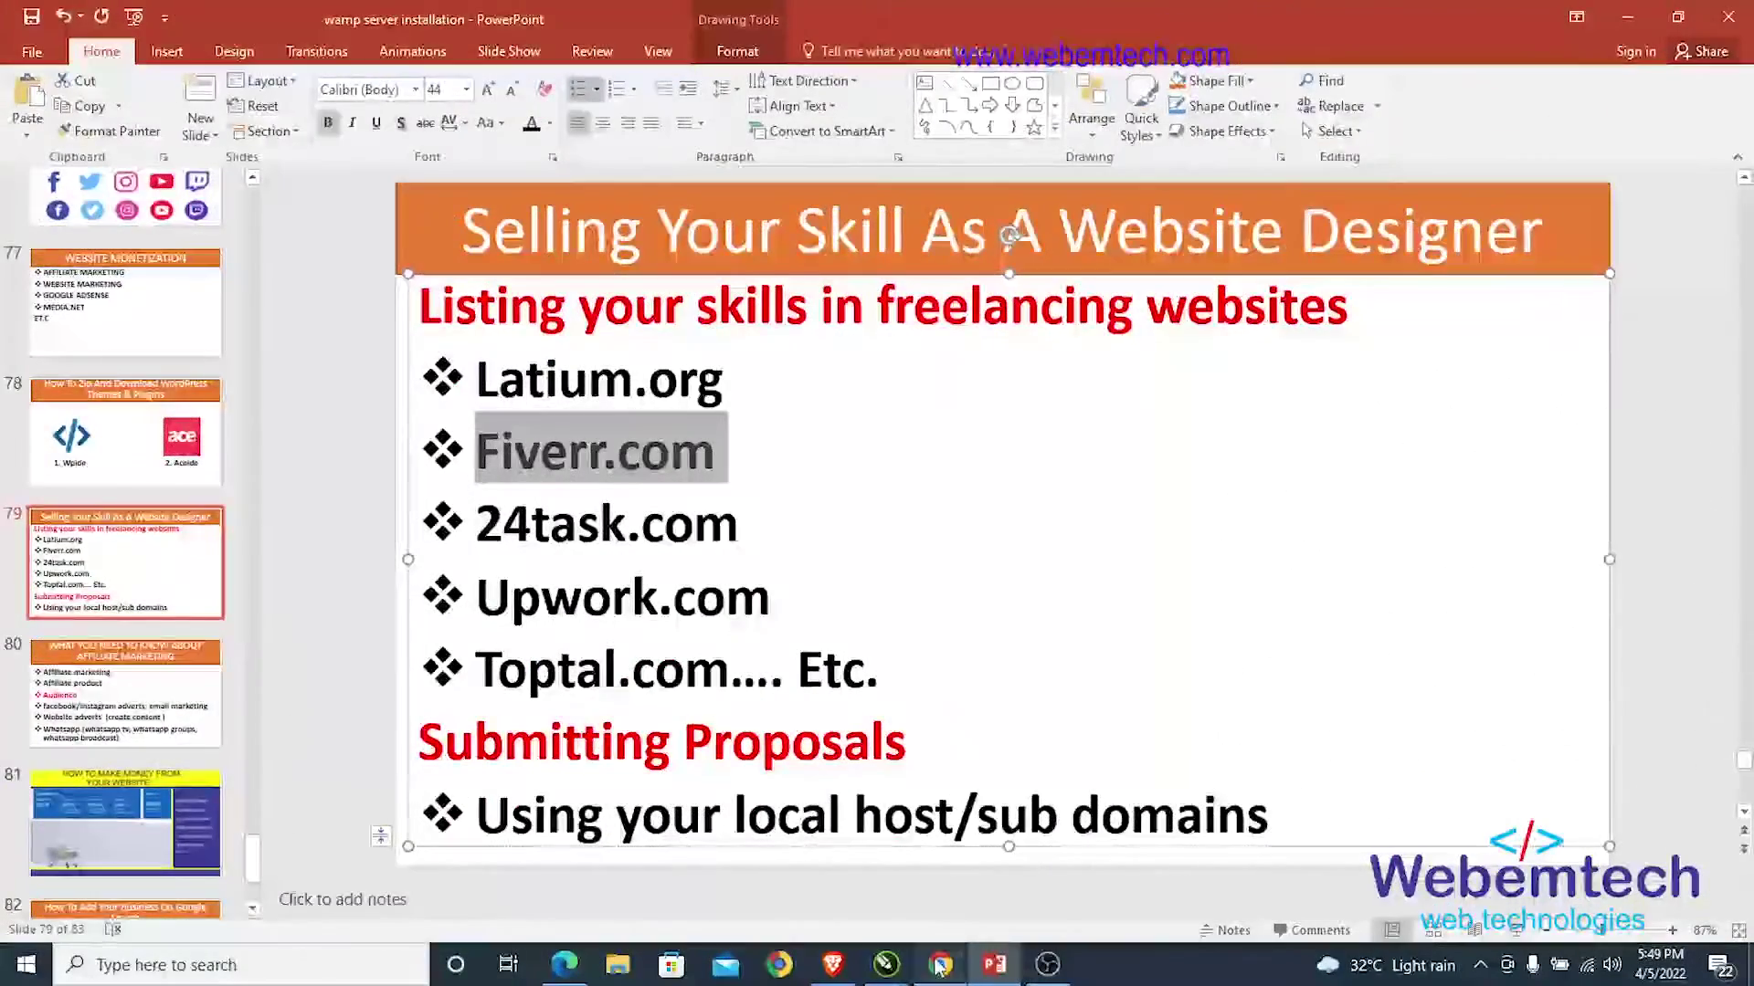
- Open fiverr.com in Google Chrome
click(940, 965)
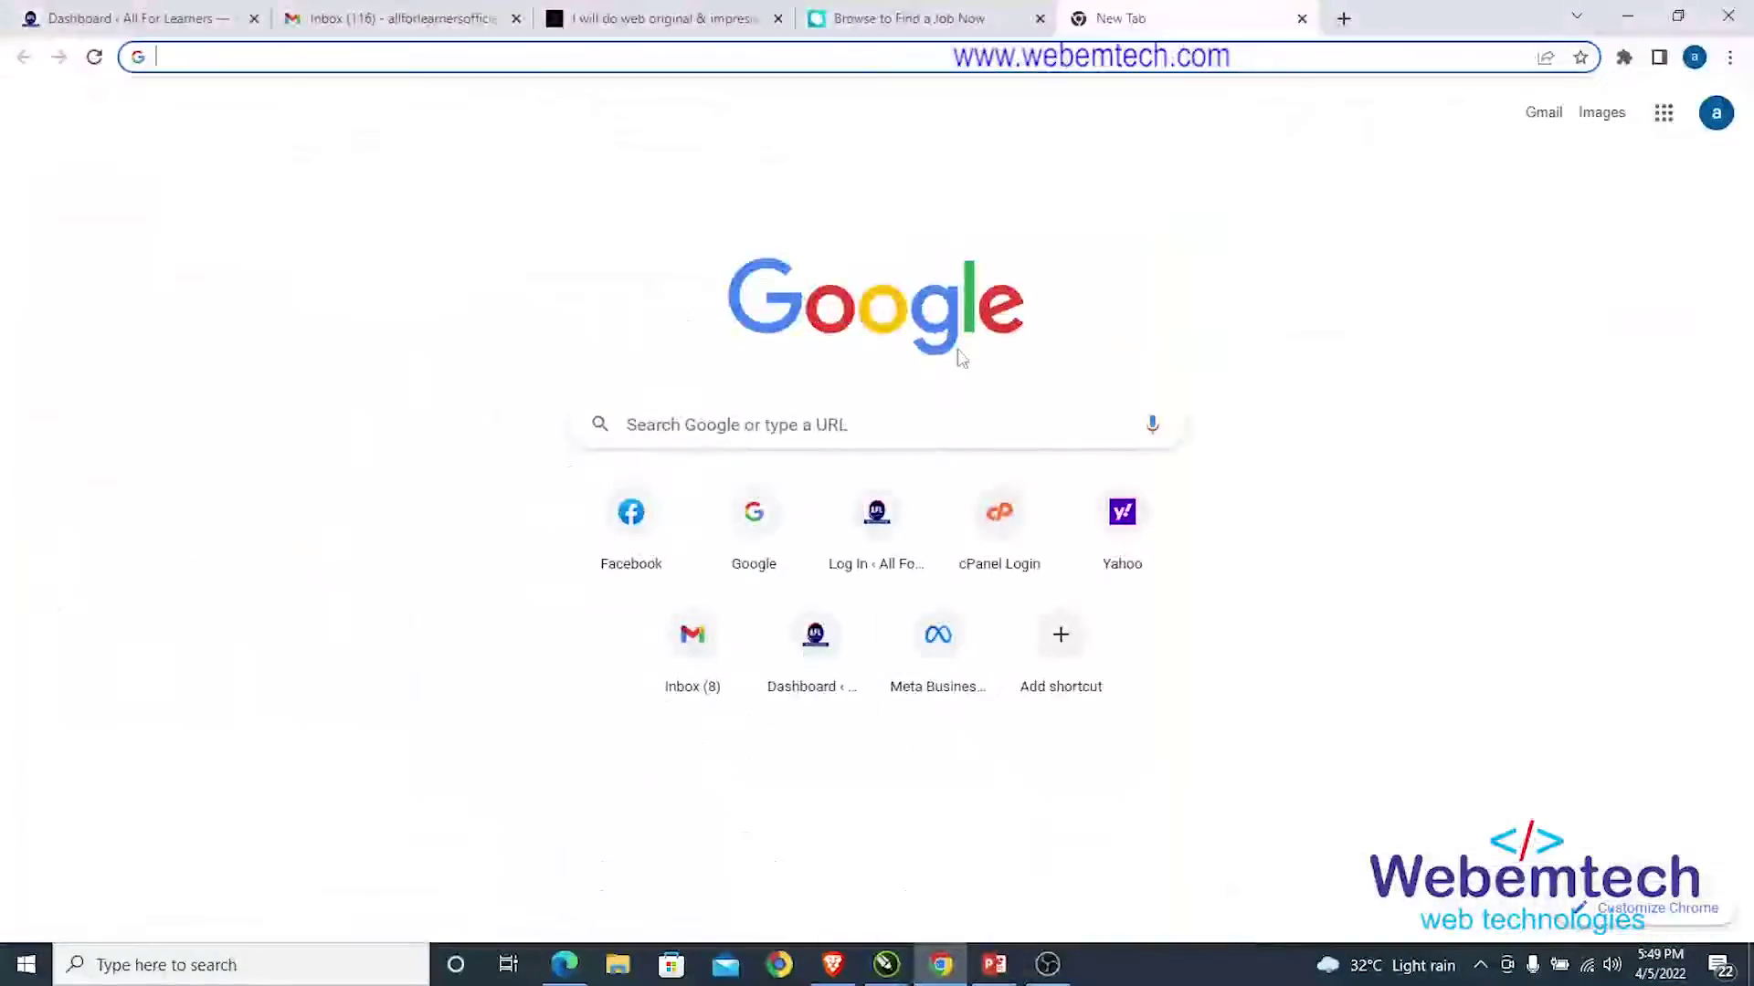
click(803, 57)
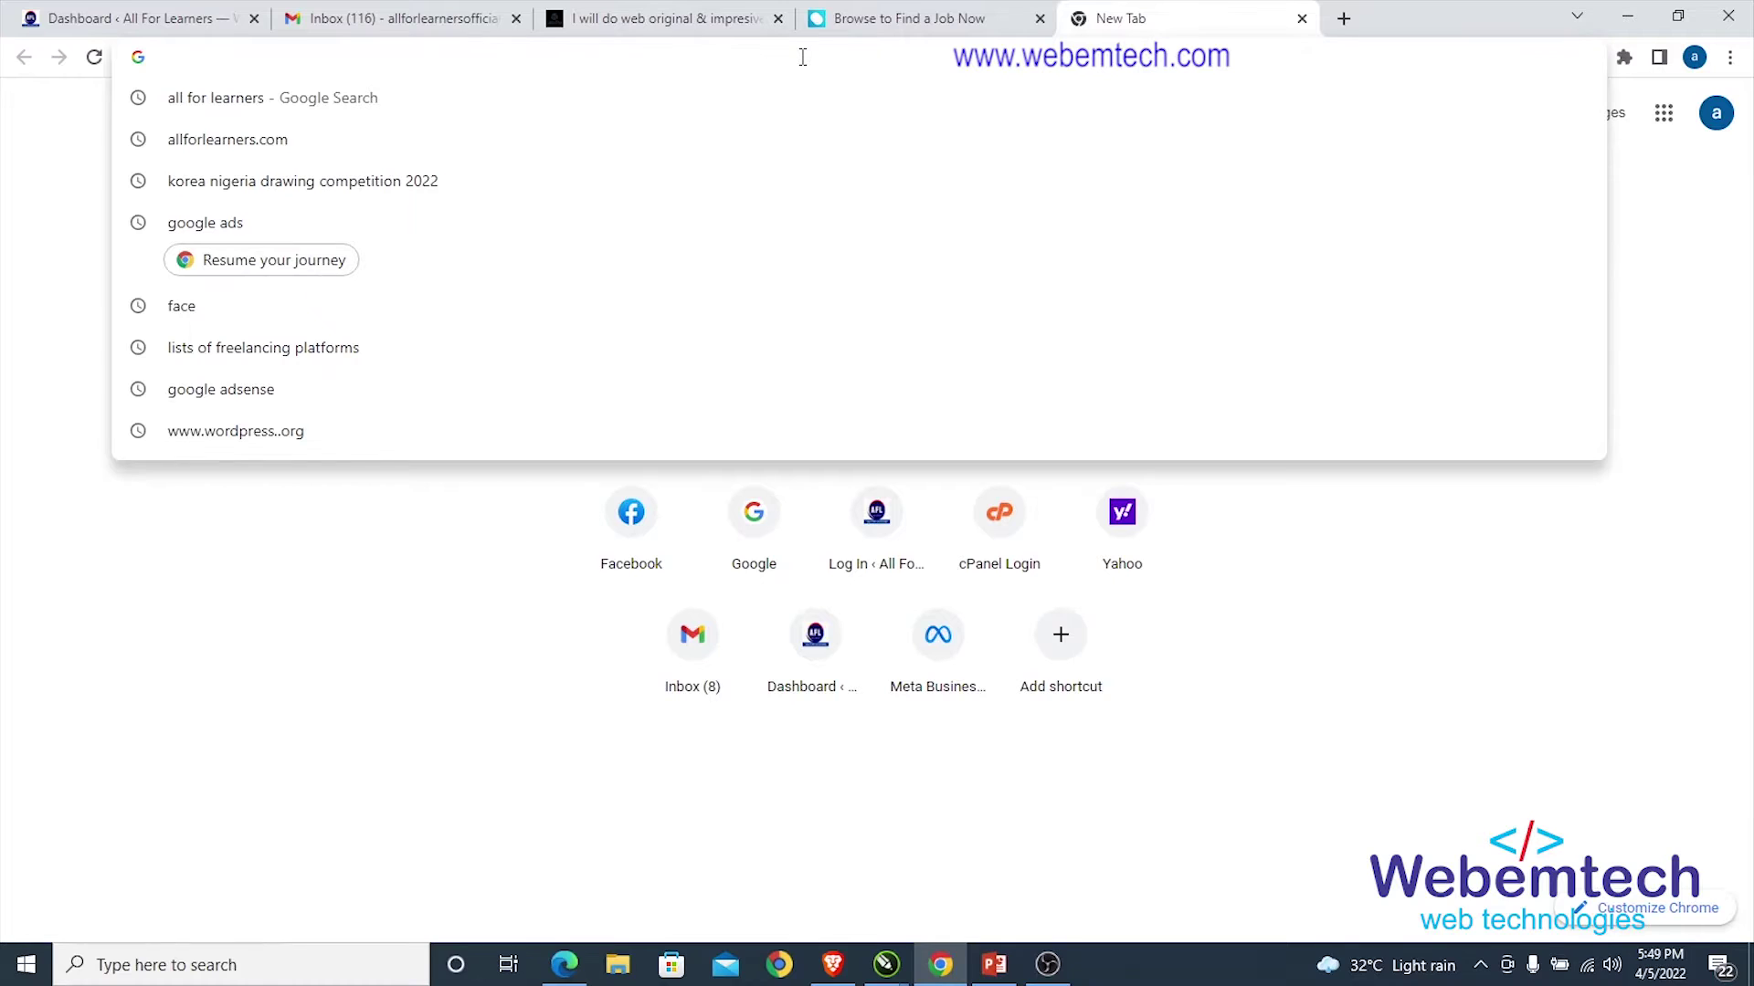
text(fiv)
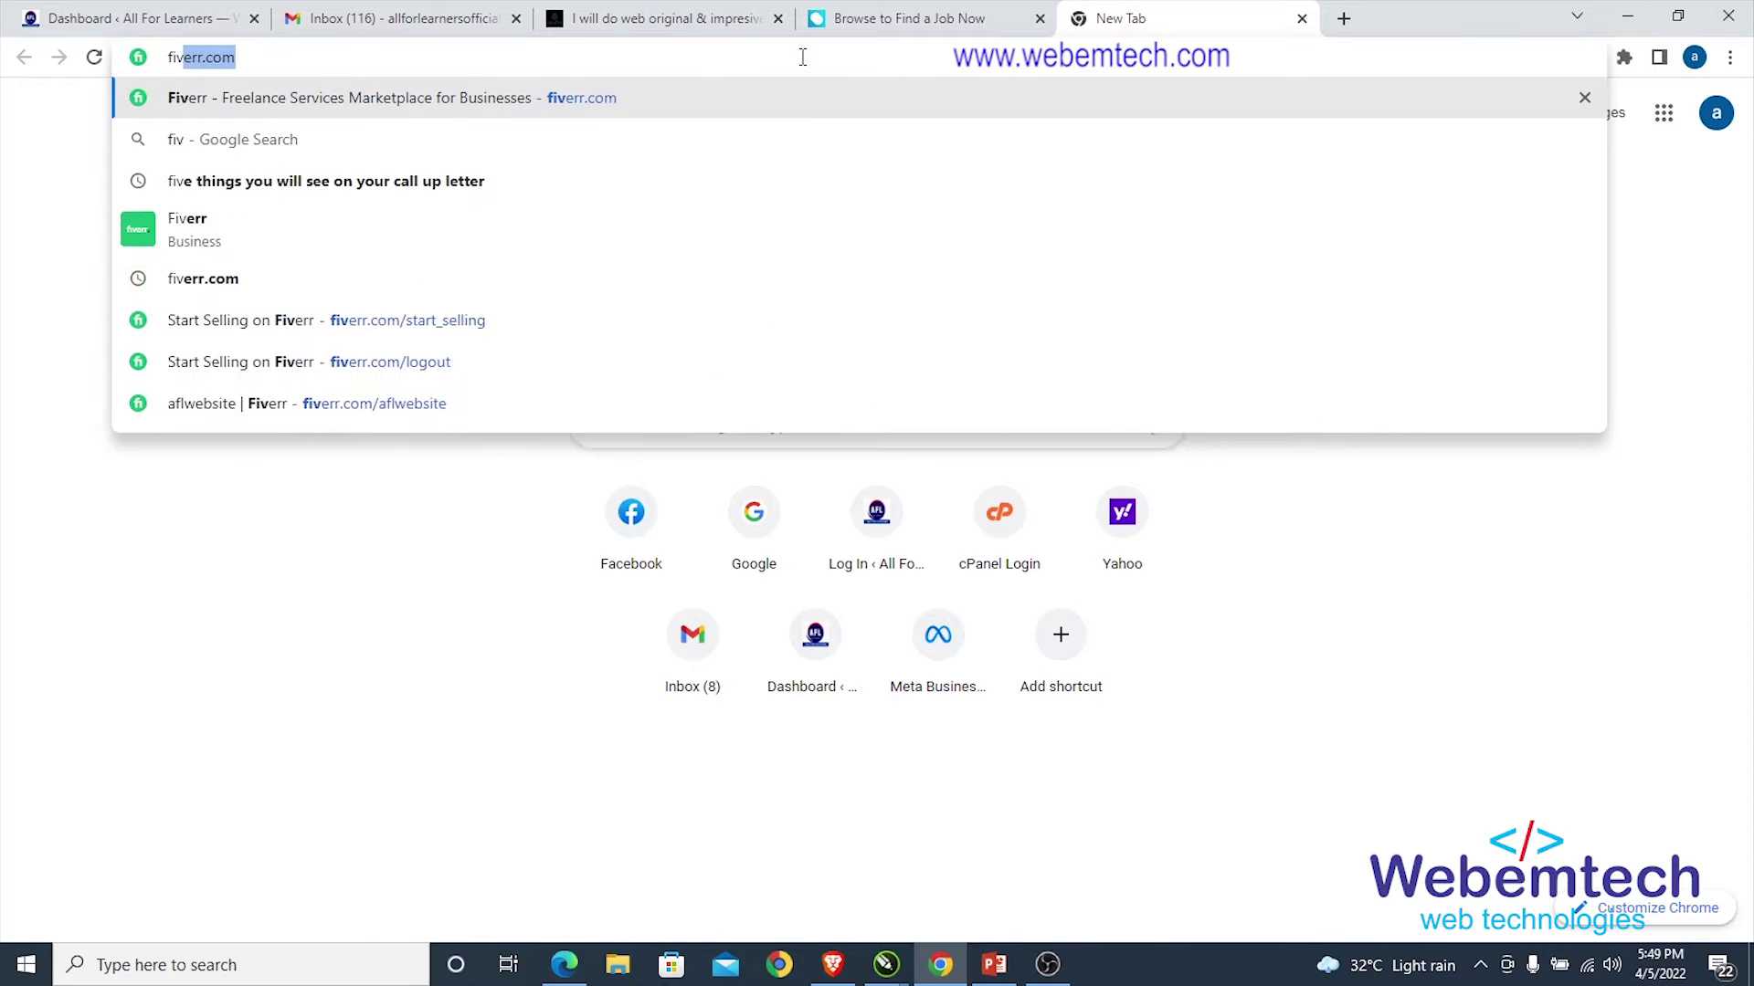
text(err.com)
key(Return)
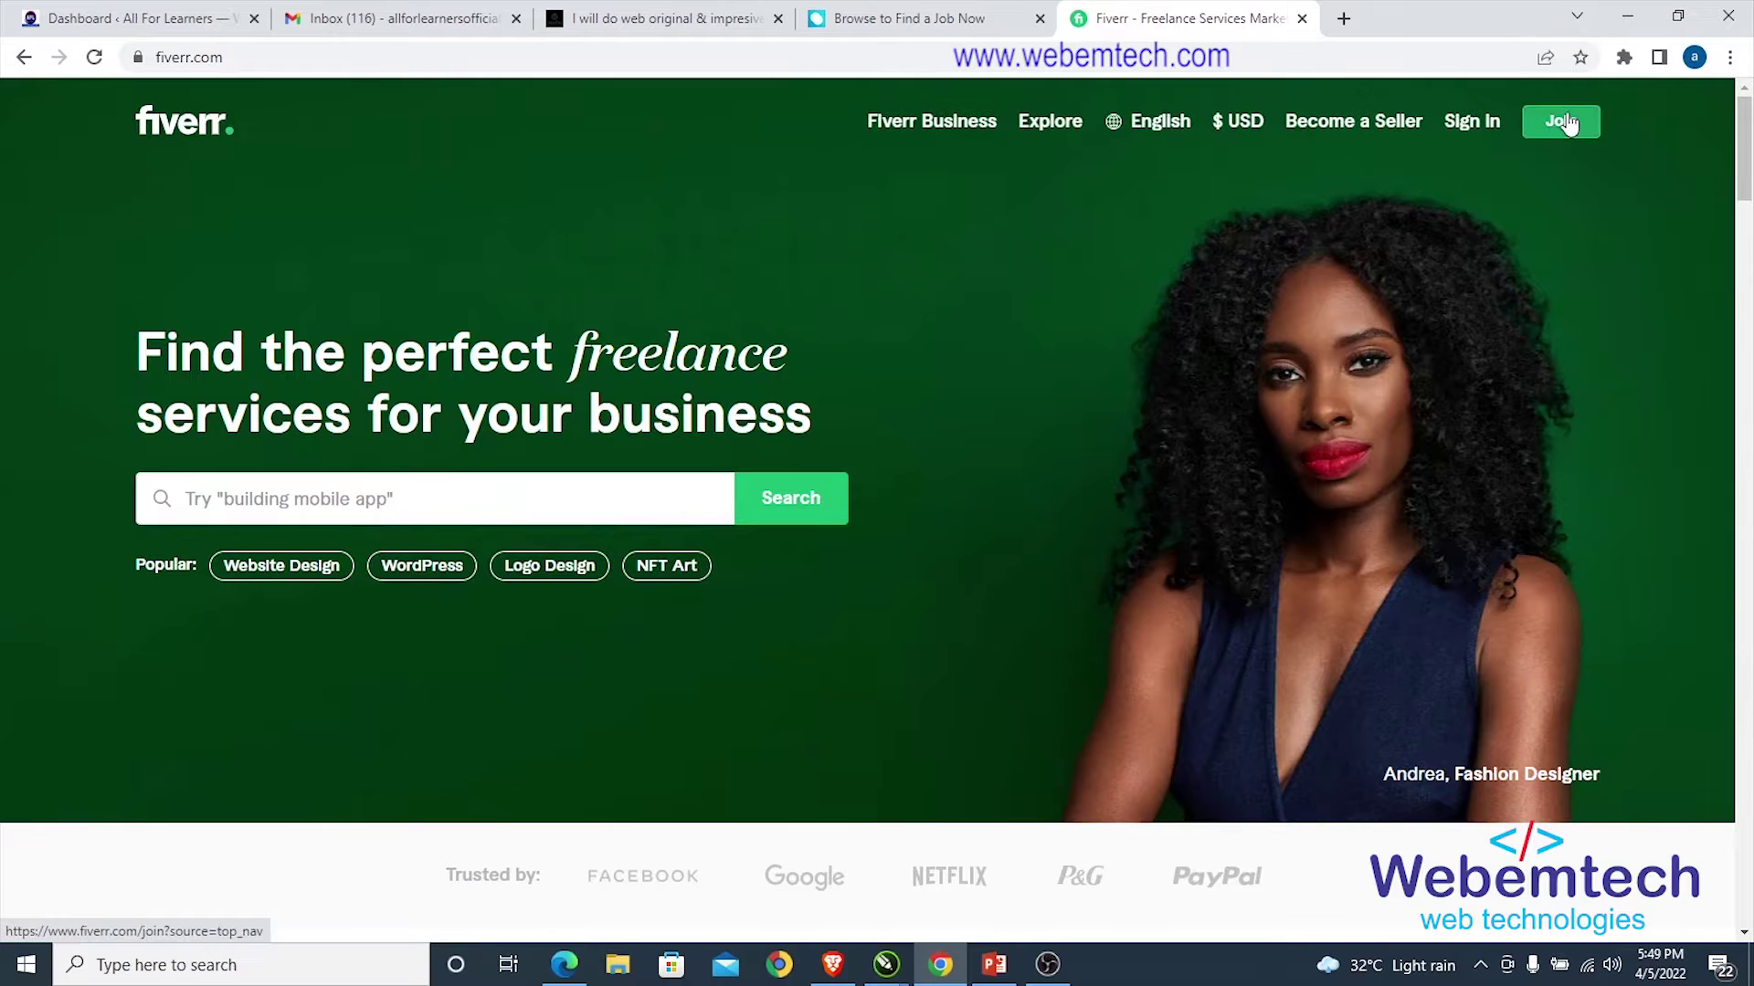
- Start joining Fiverr by entering and submitting the account e-mail address
click(1561, 120)
click(821, 604)
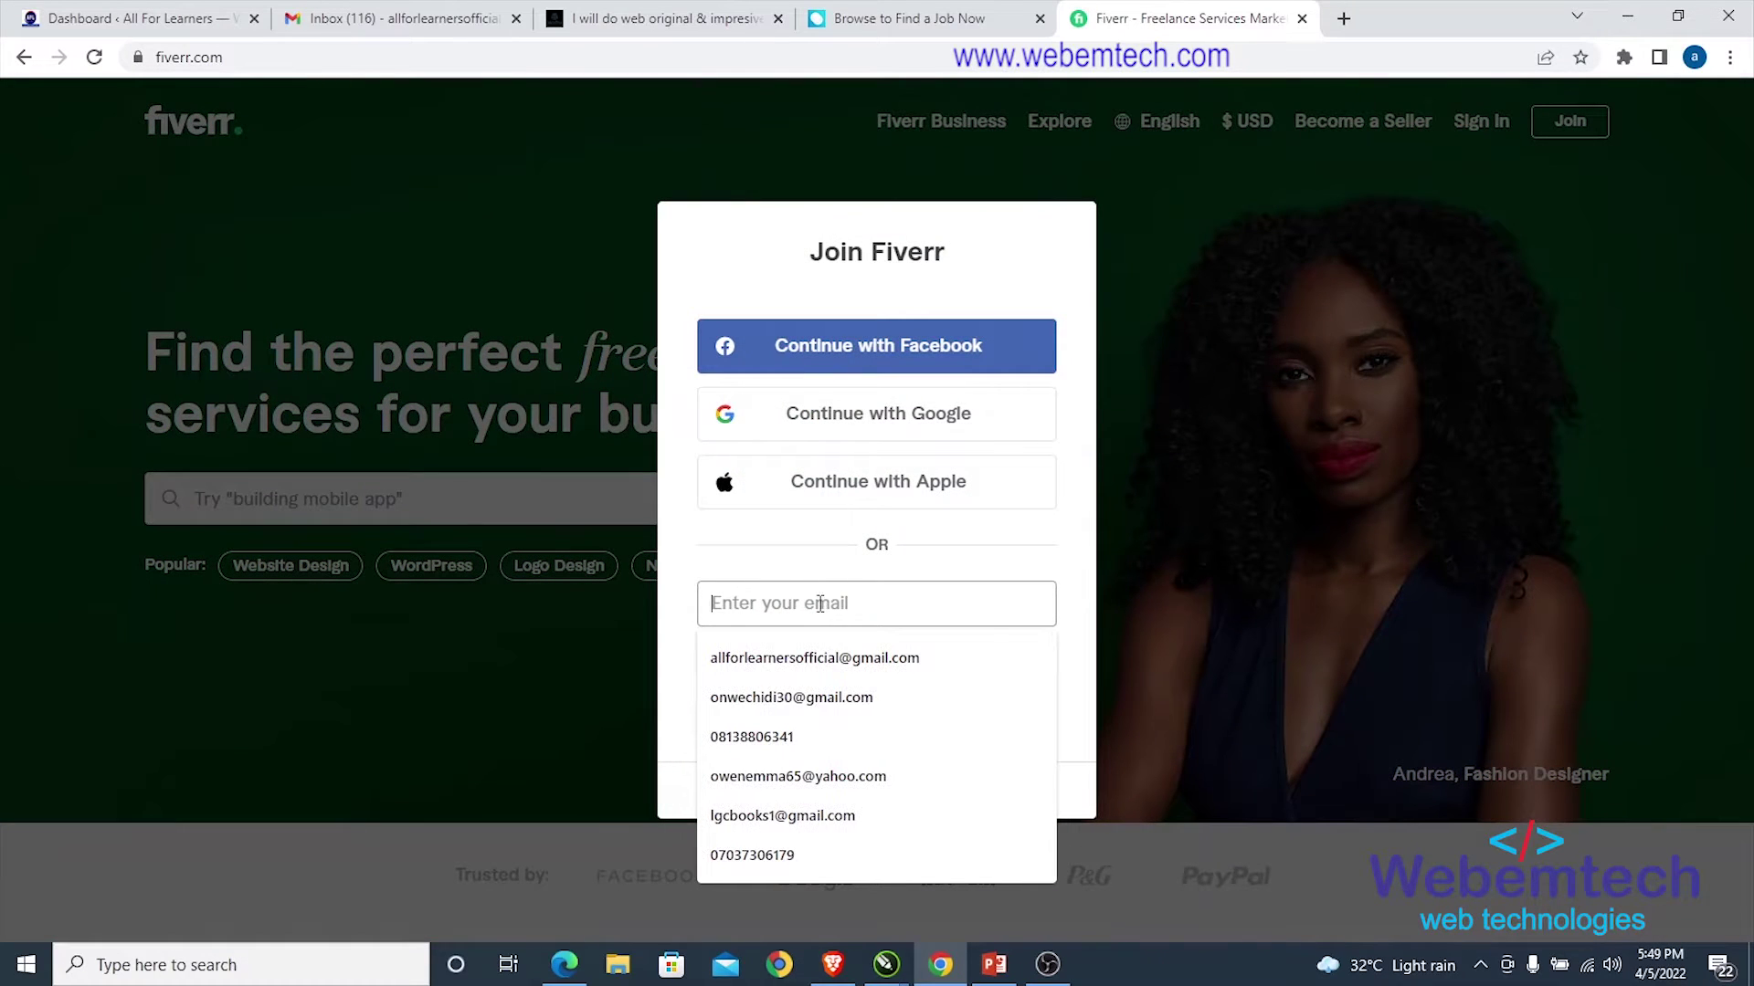
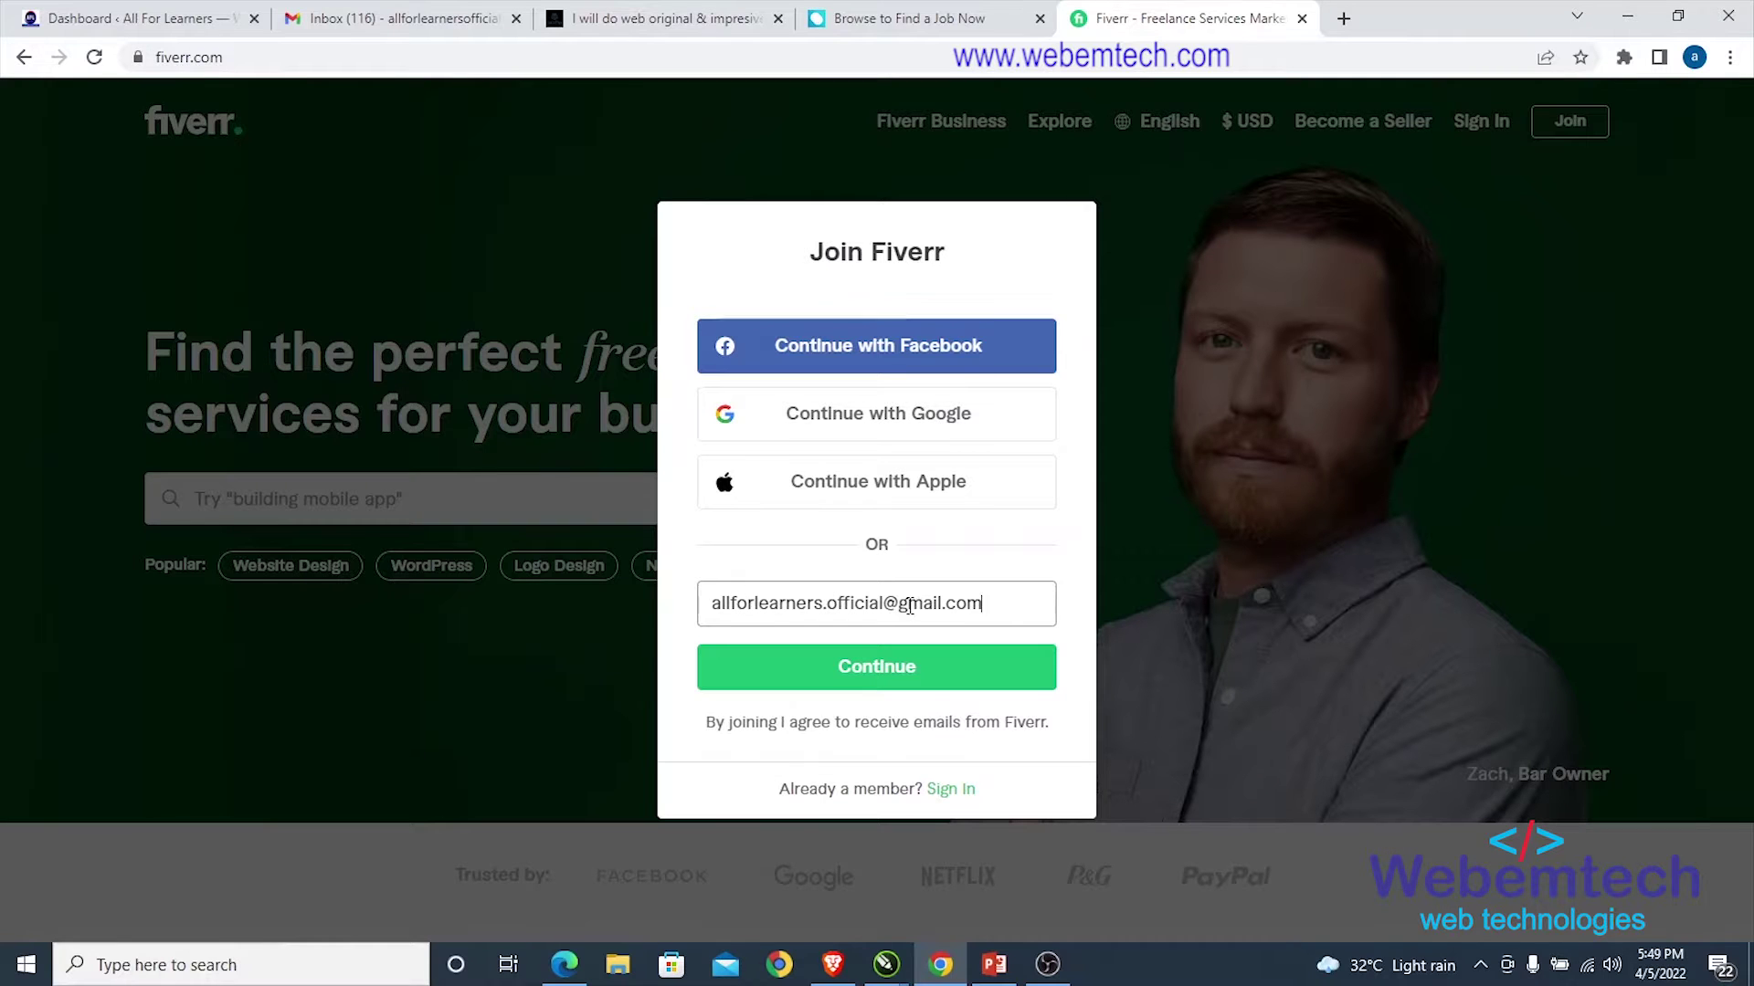
click(767, 667)
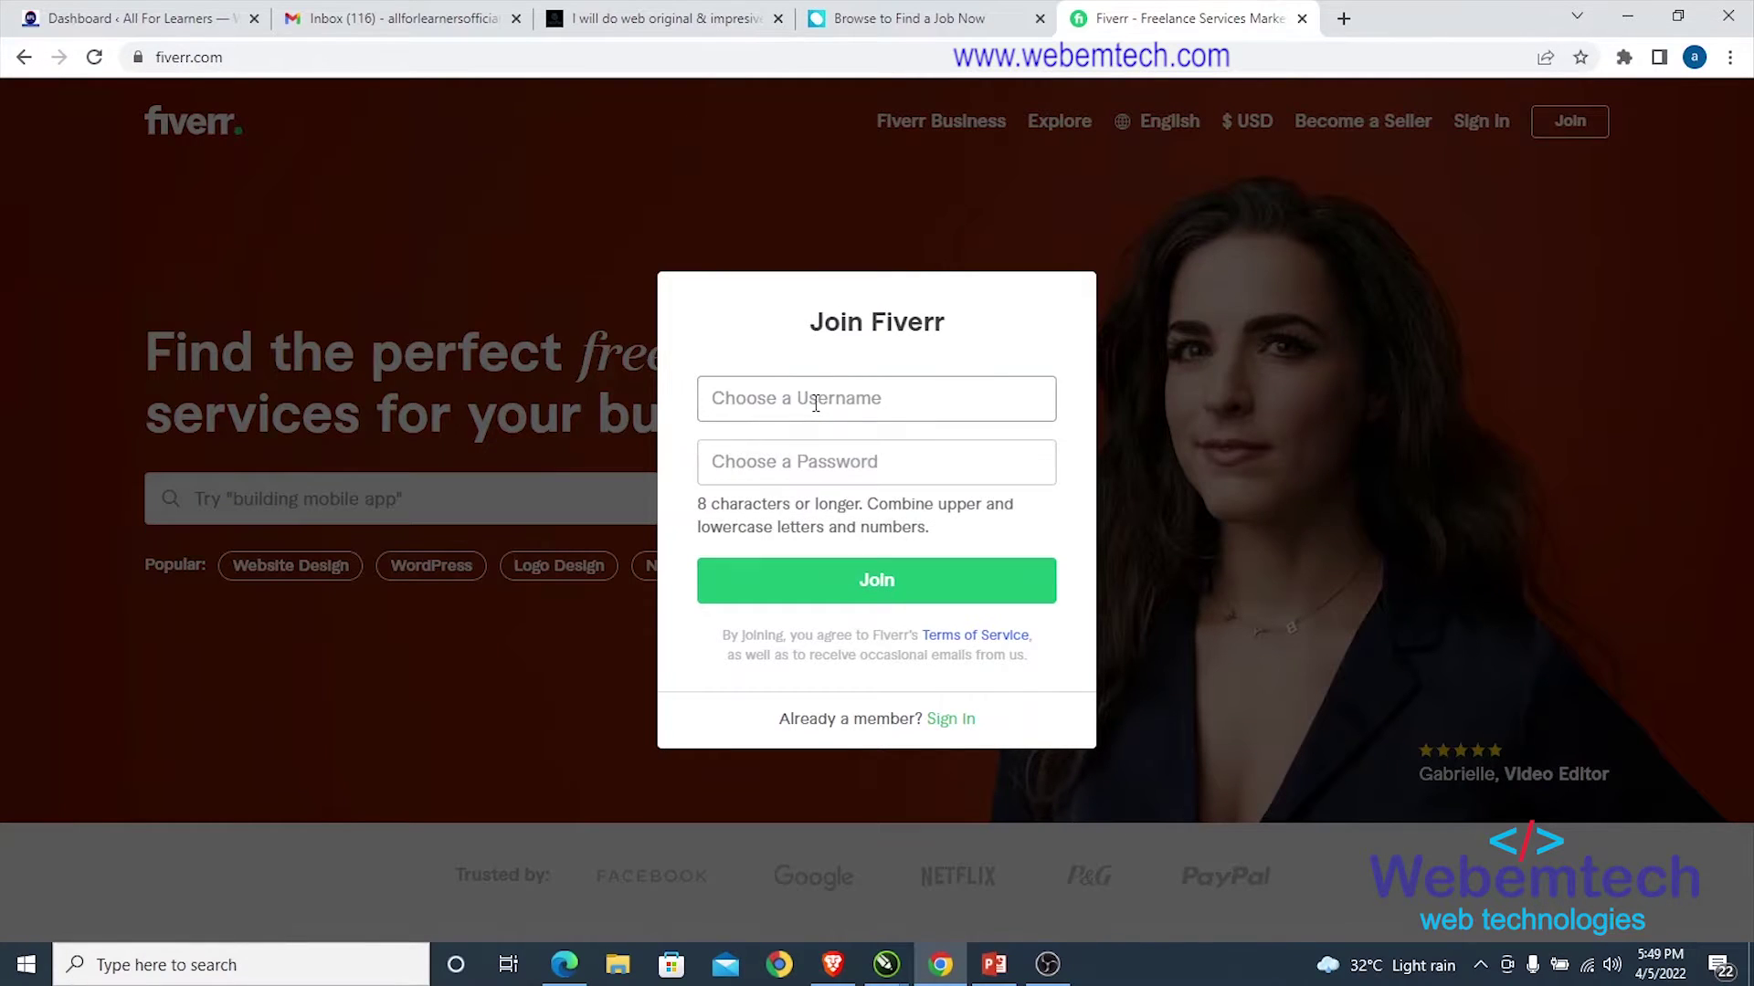
- Choose a username and paste the account password to create the Fiverr account
key(Down)
text(0)
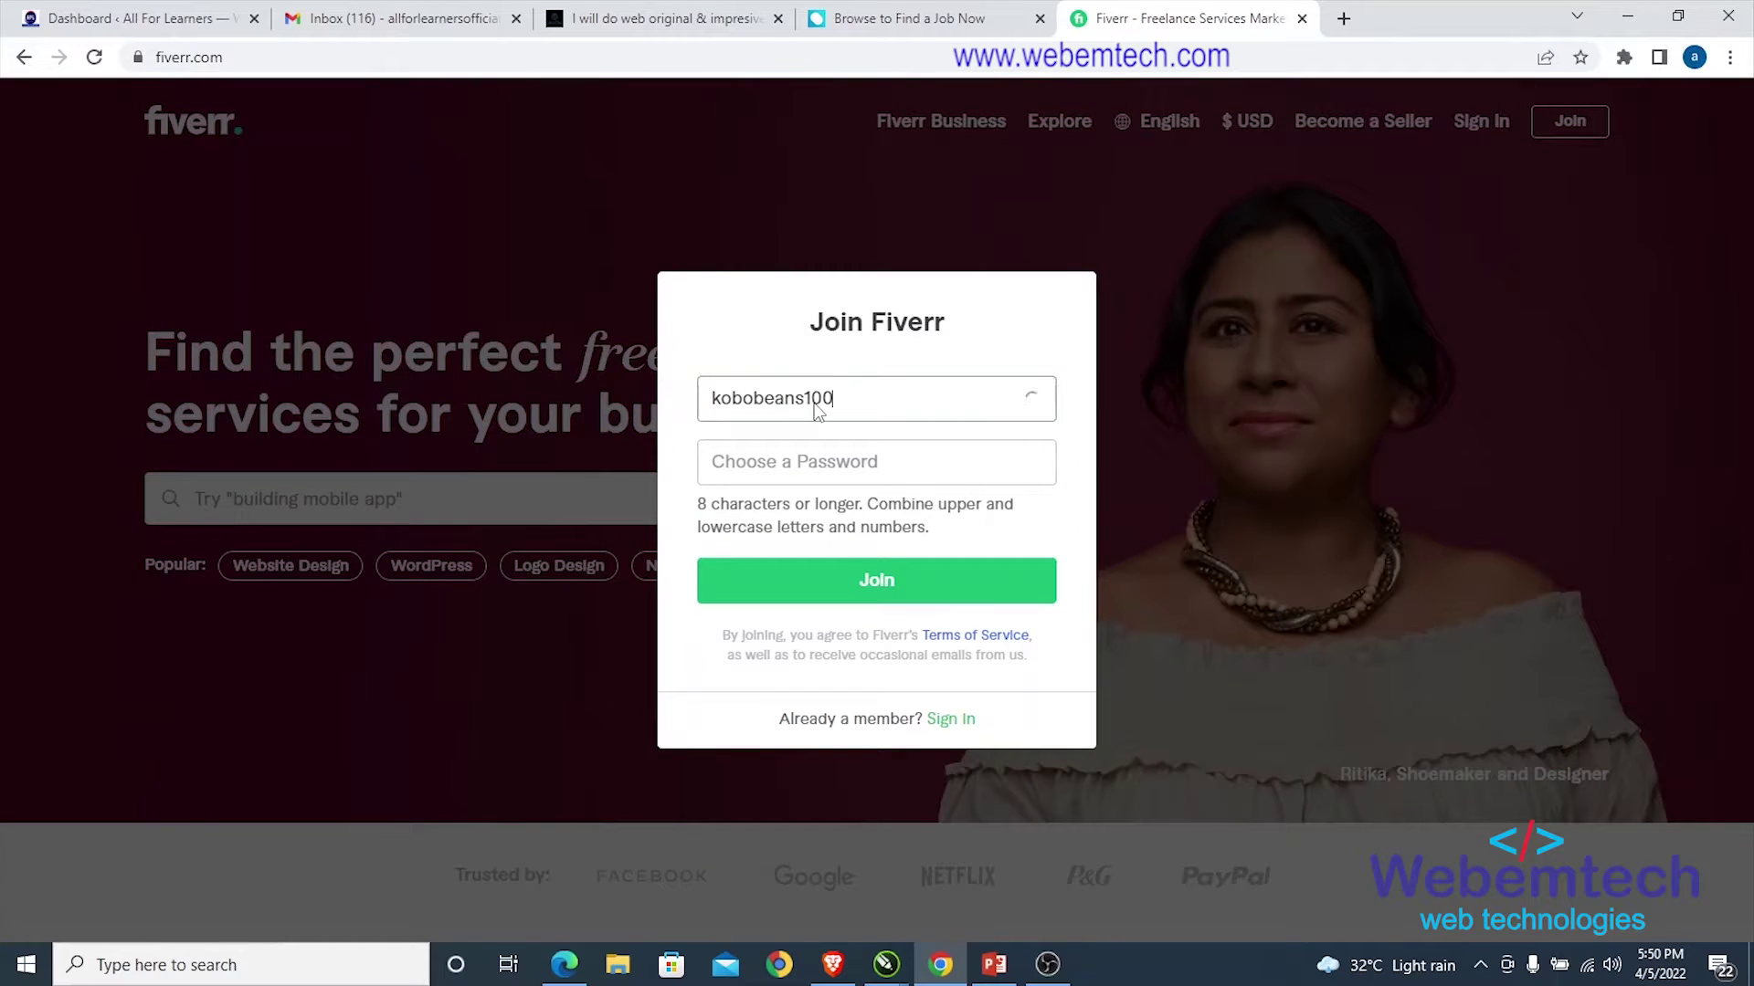
click(818, 452)
key(ctrl+v)
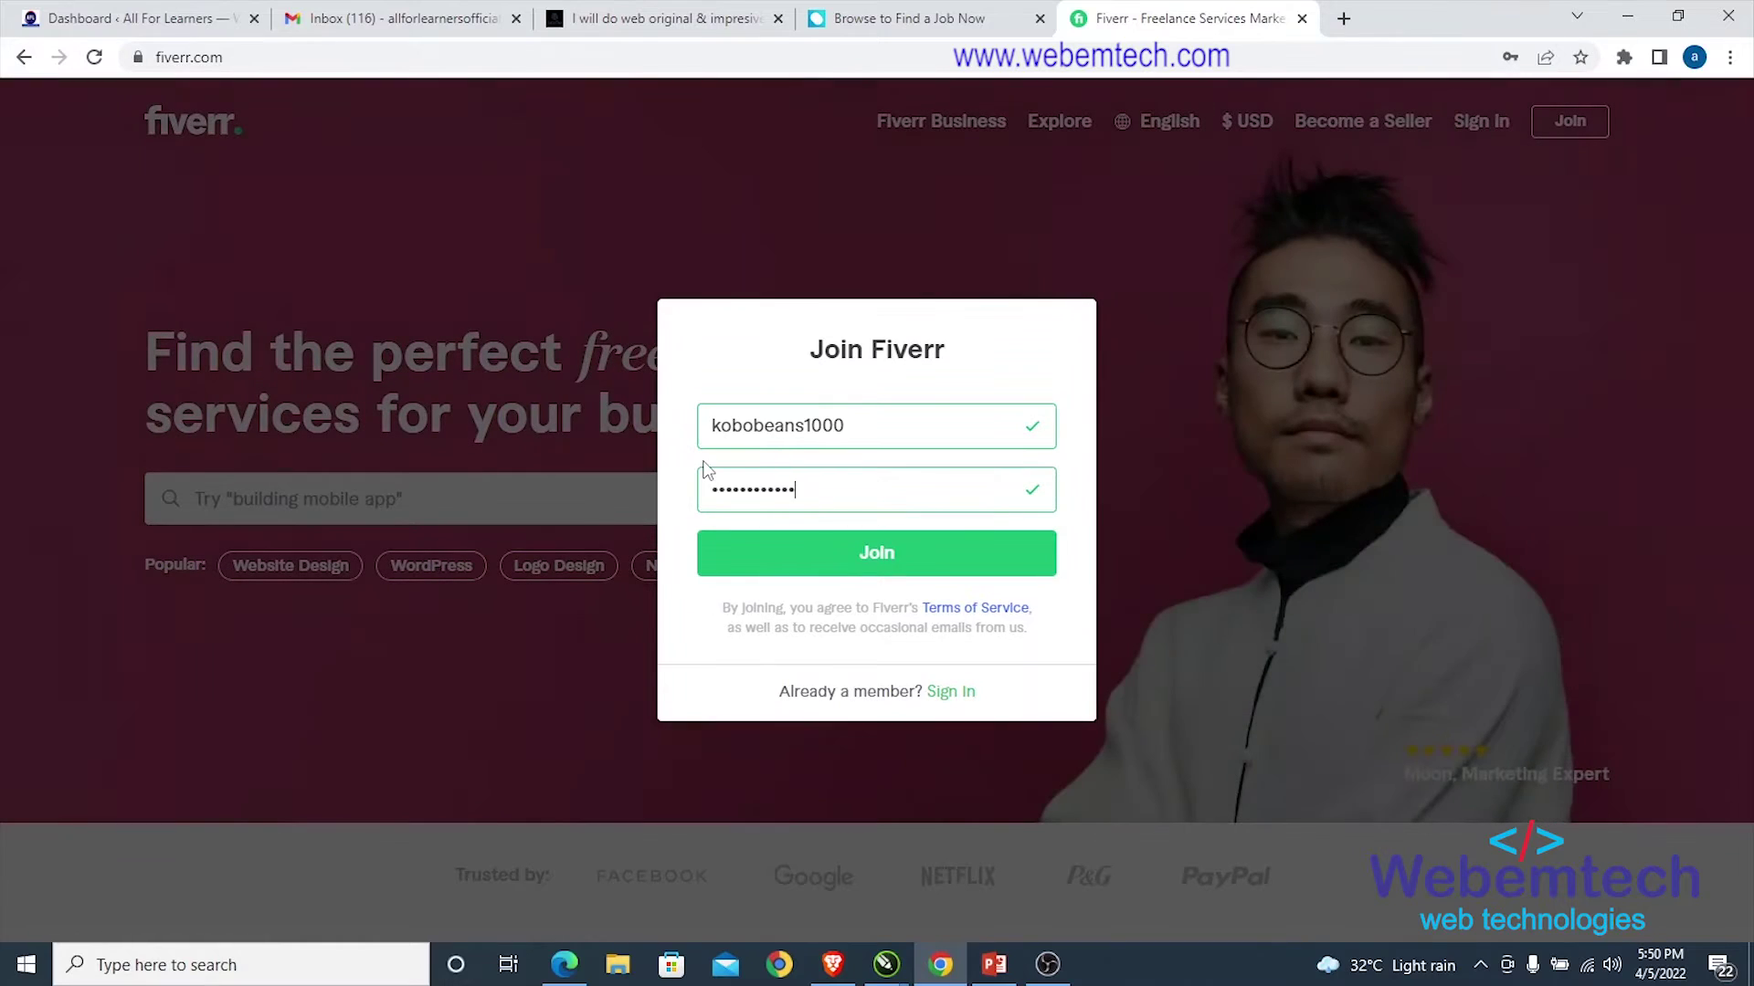
click(840, 544)
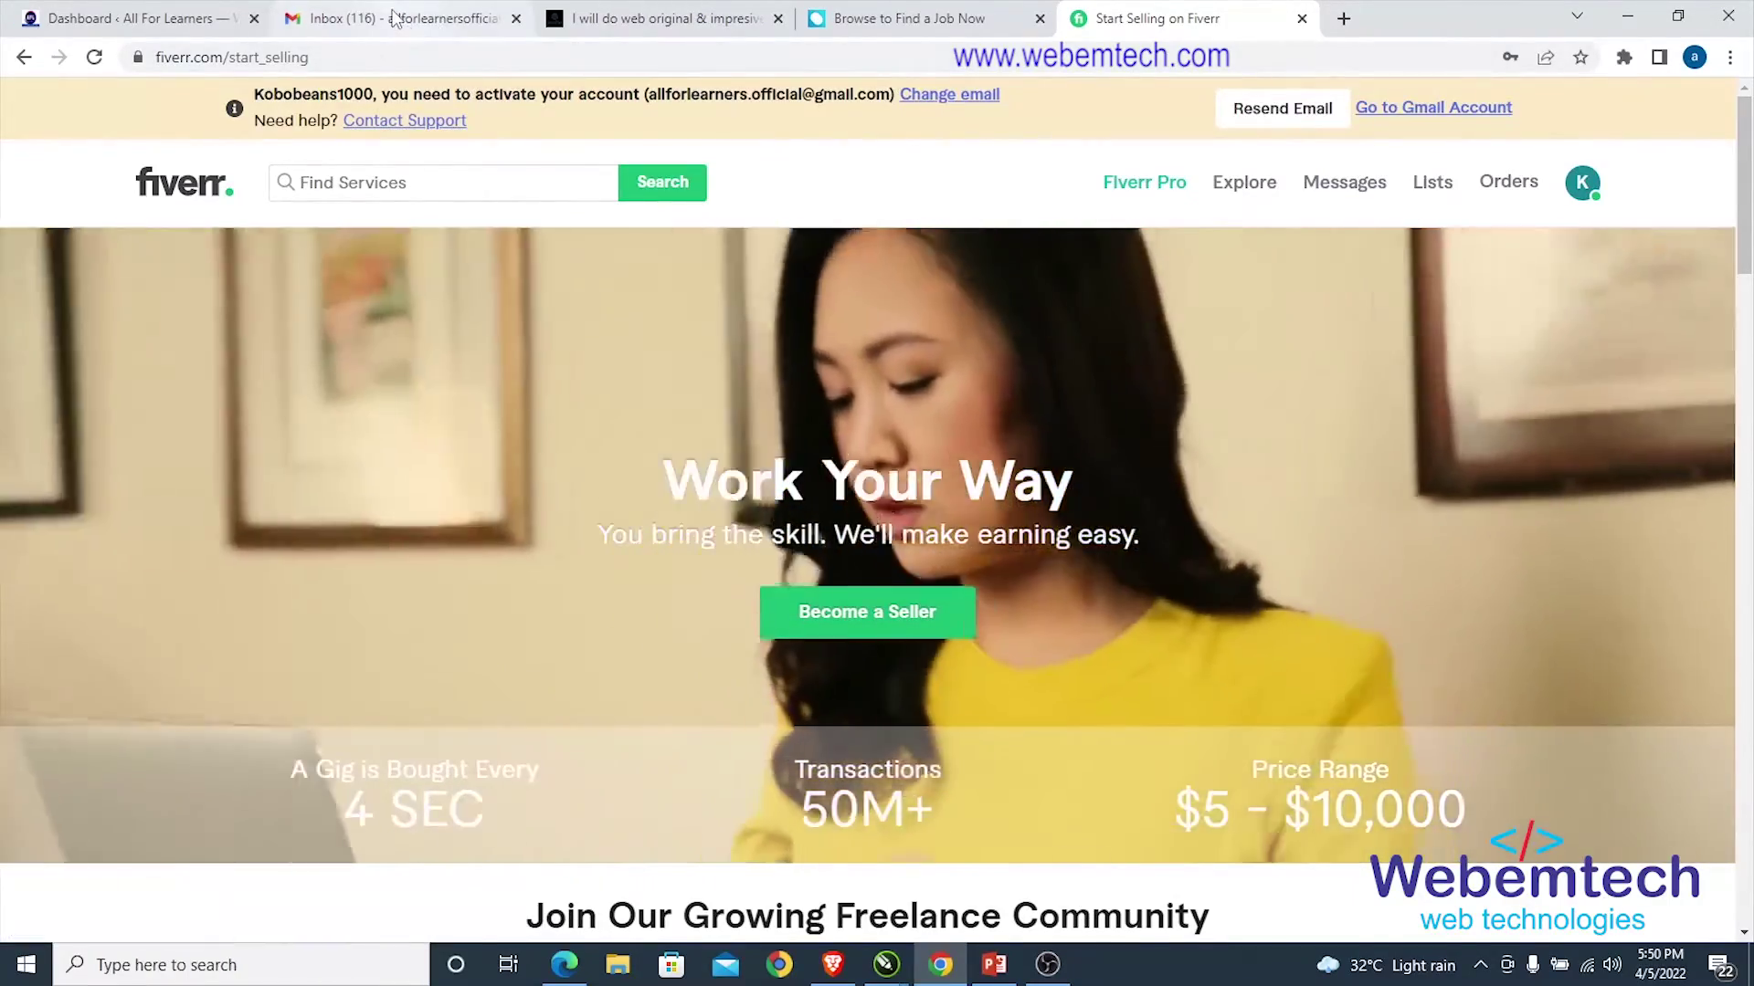
- Refresh Gmail, open Fiverr's activation e-mail and activate the account
click(425, 18)
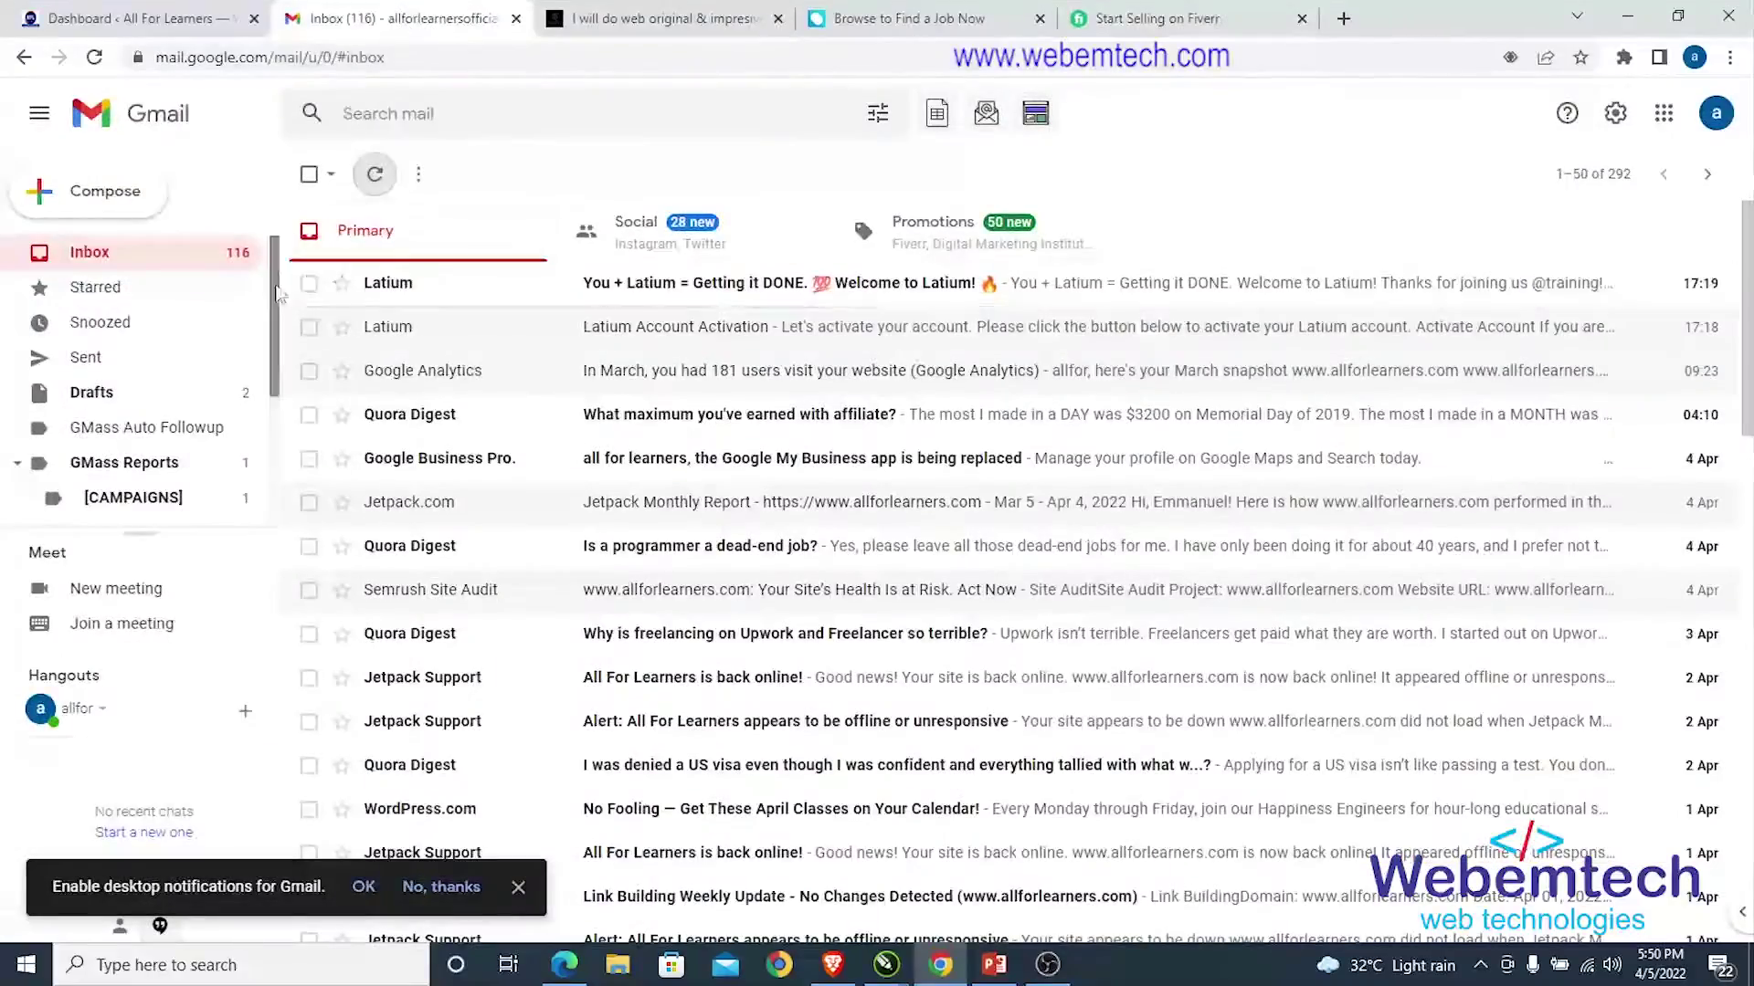
click(376, 181)
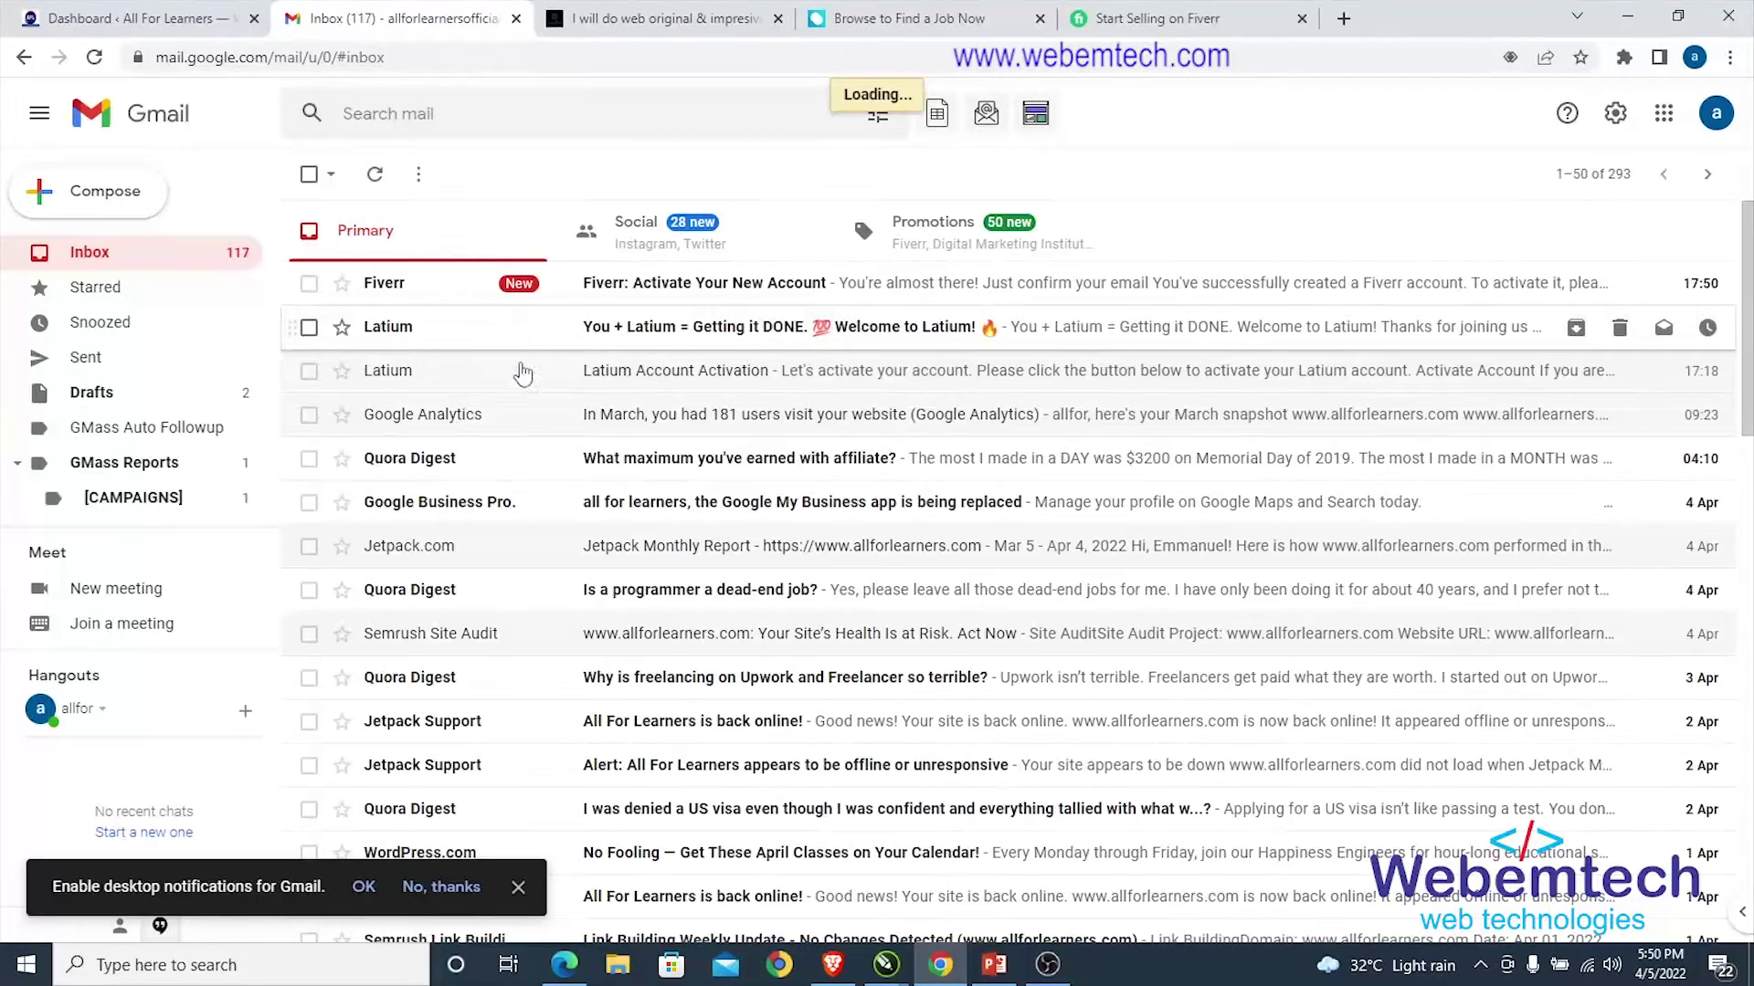
click(659, 291)
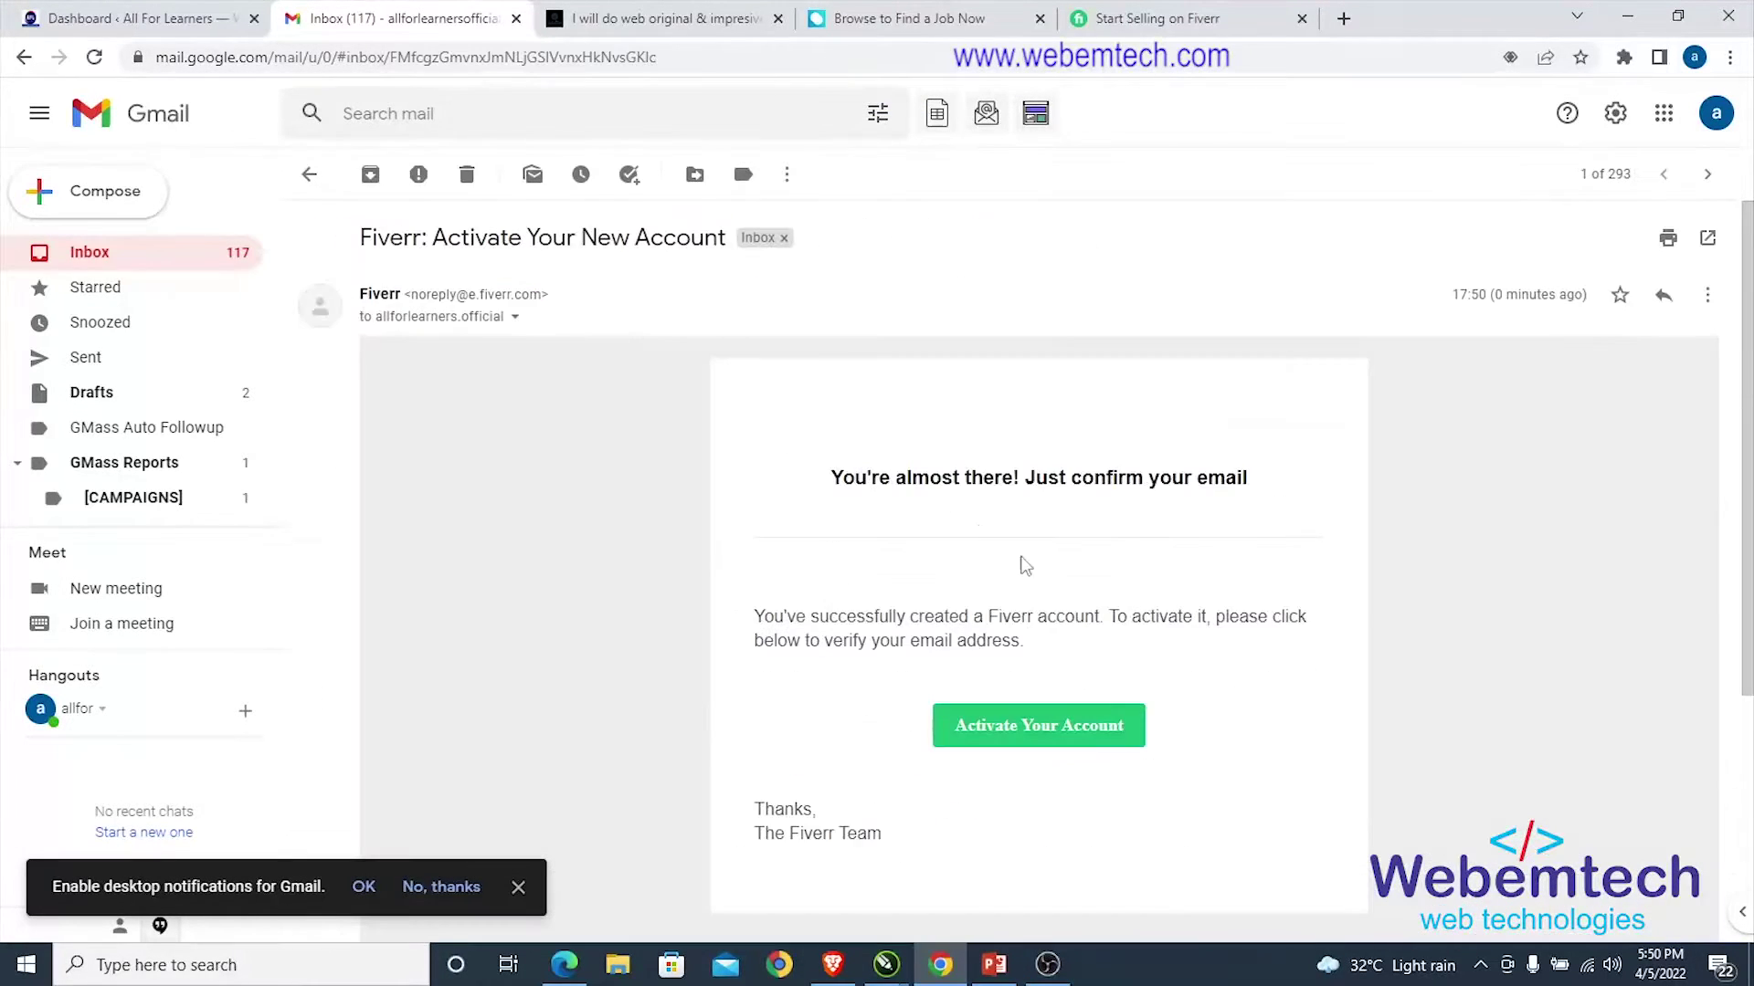
scroll(1043, 596, down, 3)
click(1025, 512)
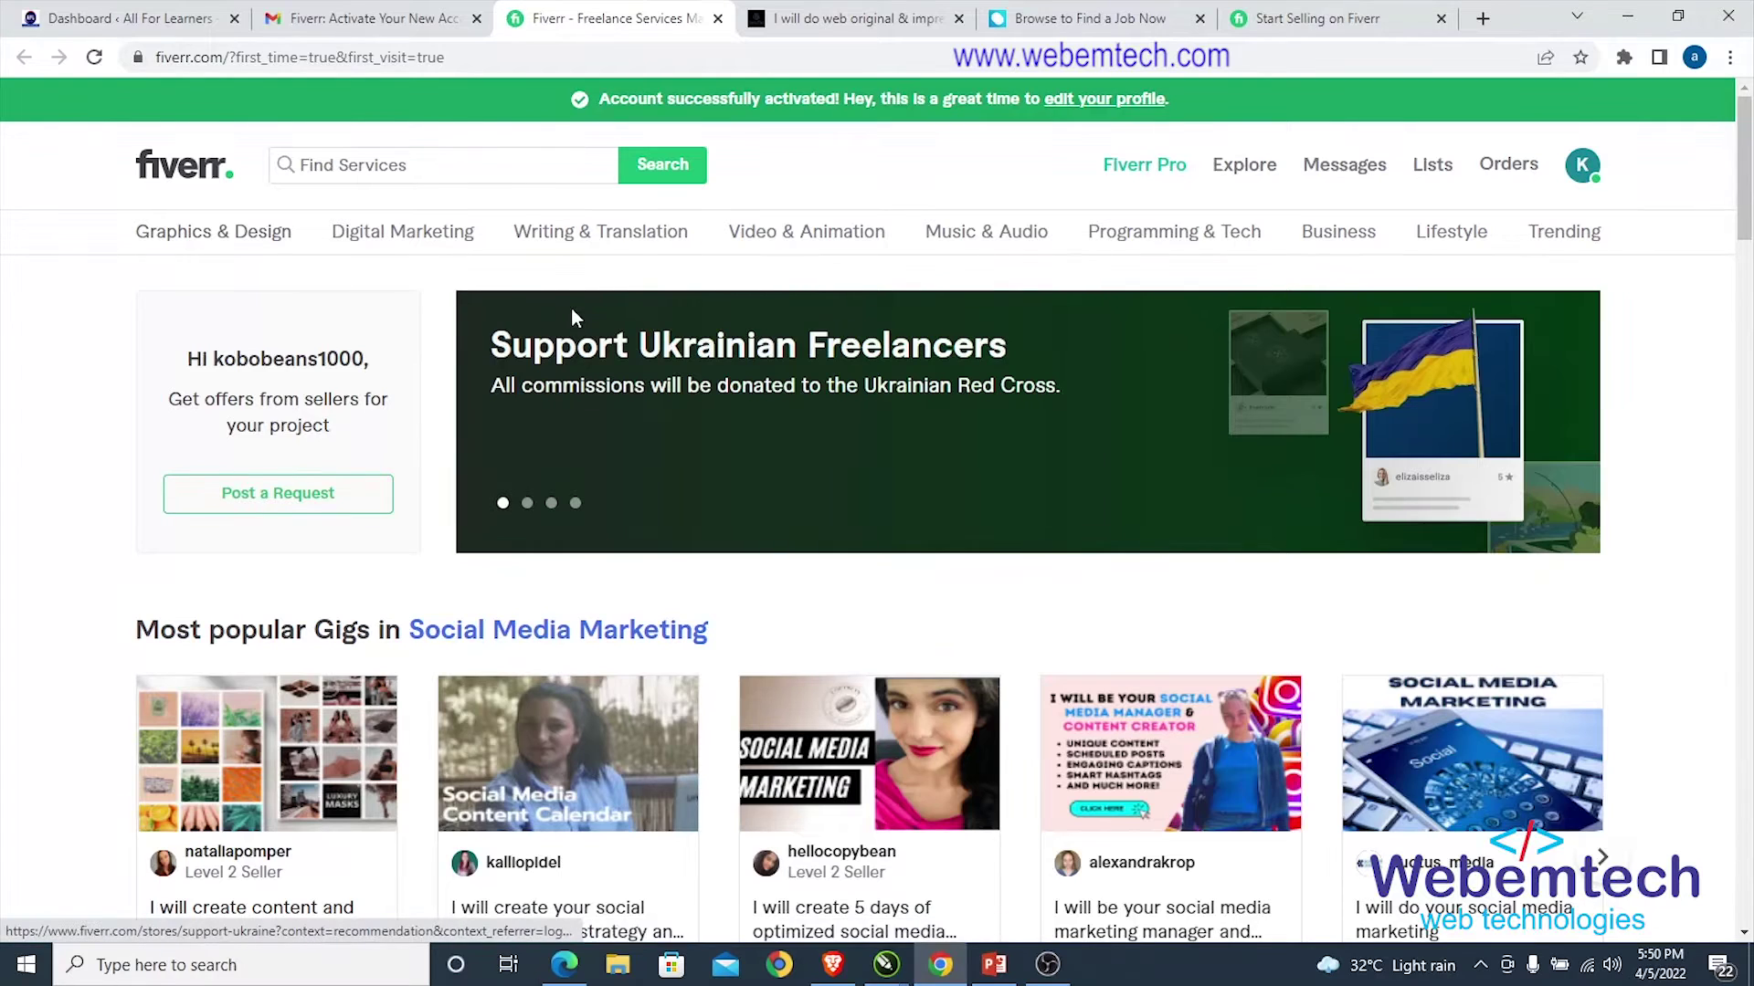
- Upload the image named 'images' as the seller profile photo
click(1582, 167)
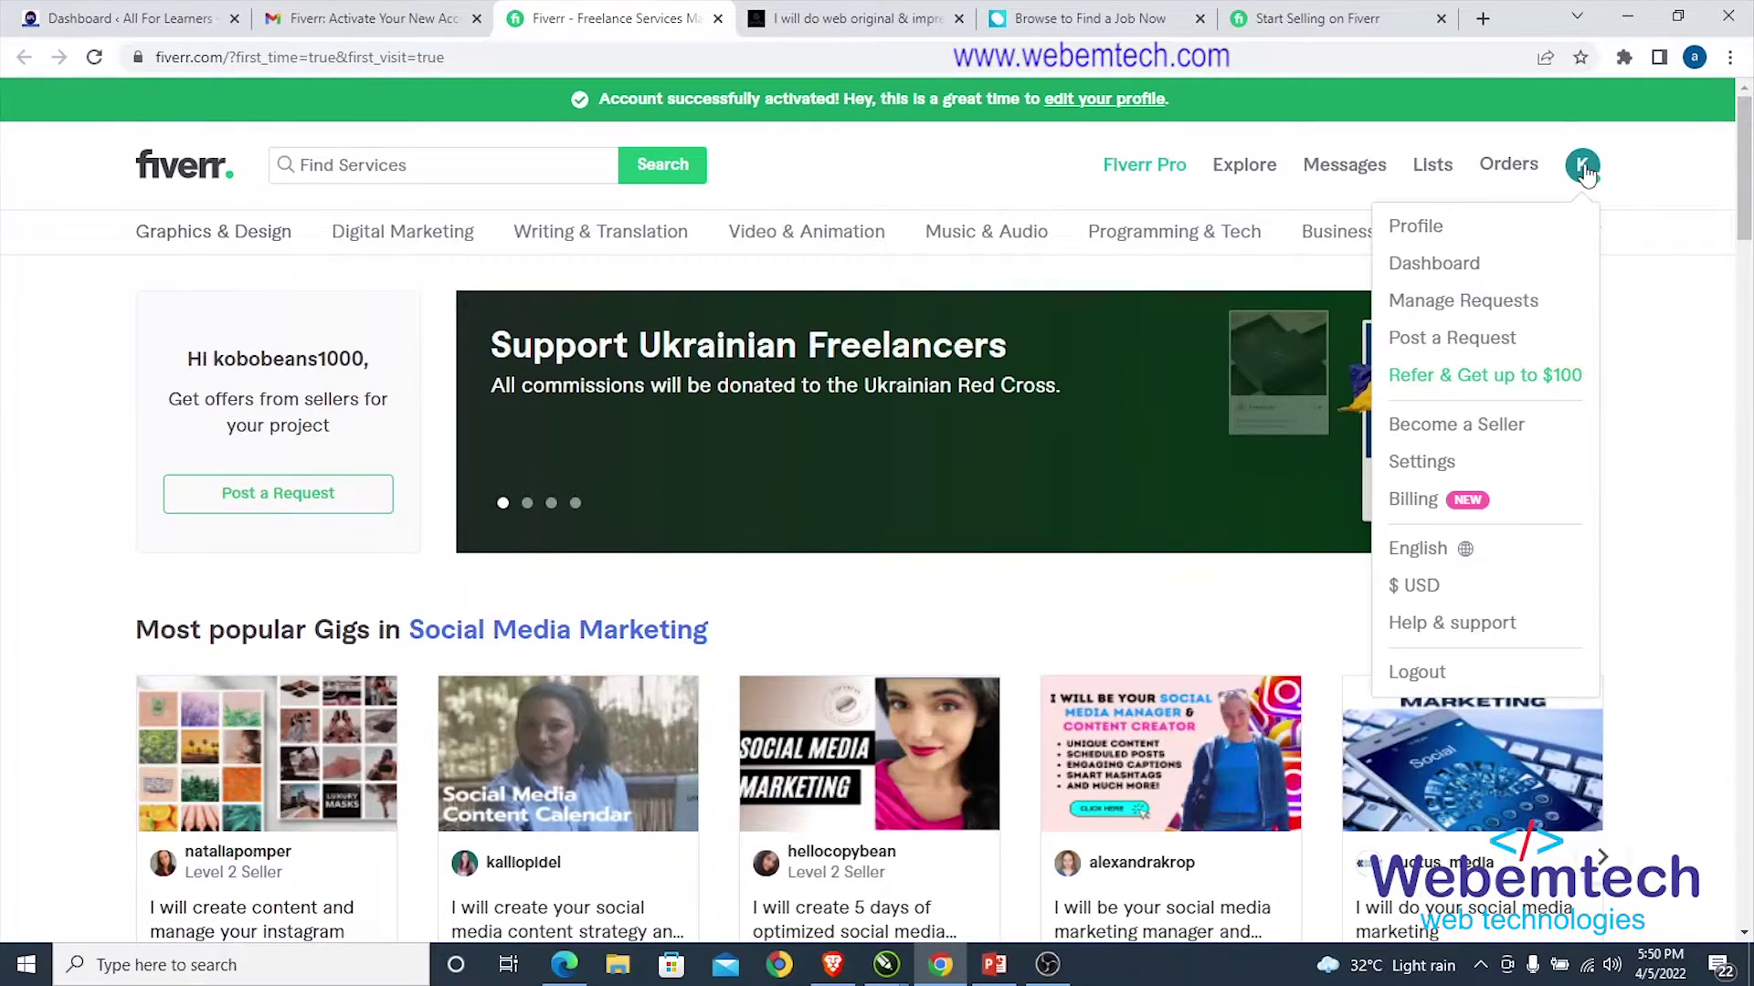
click(1426, 230)
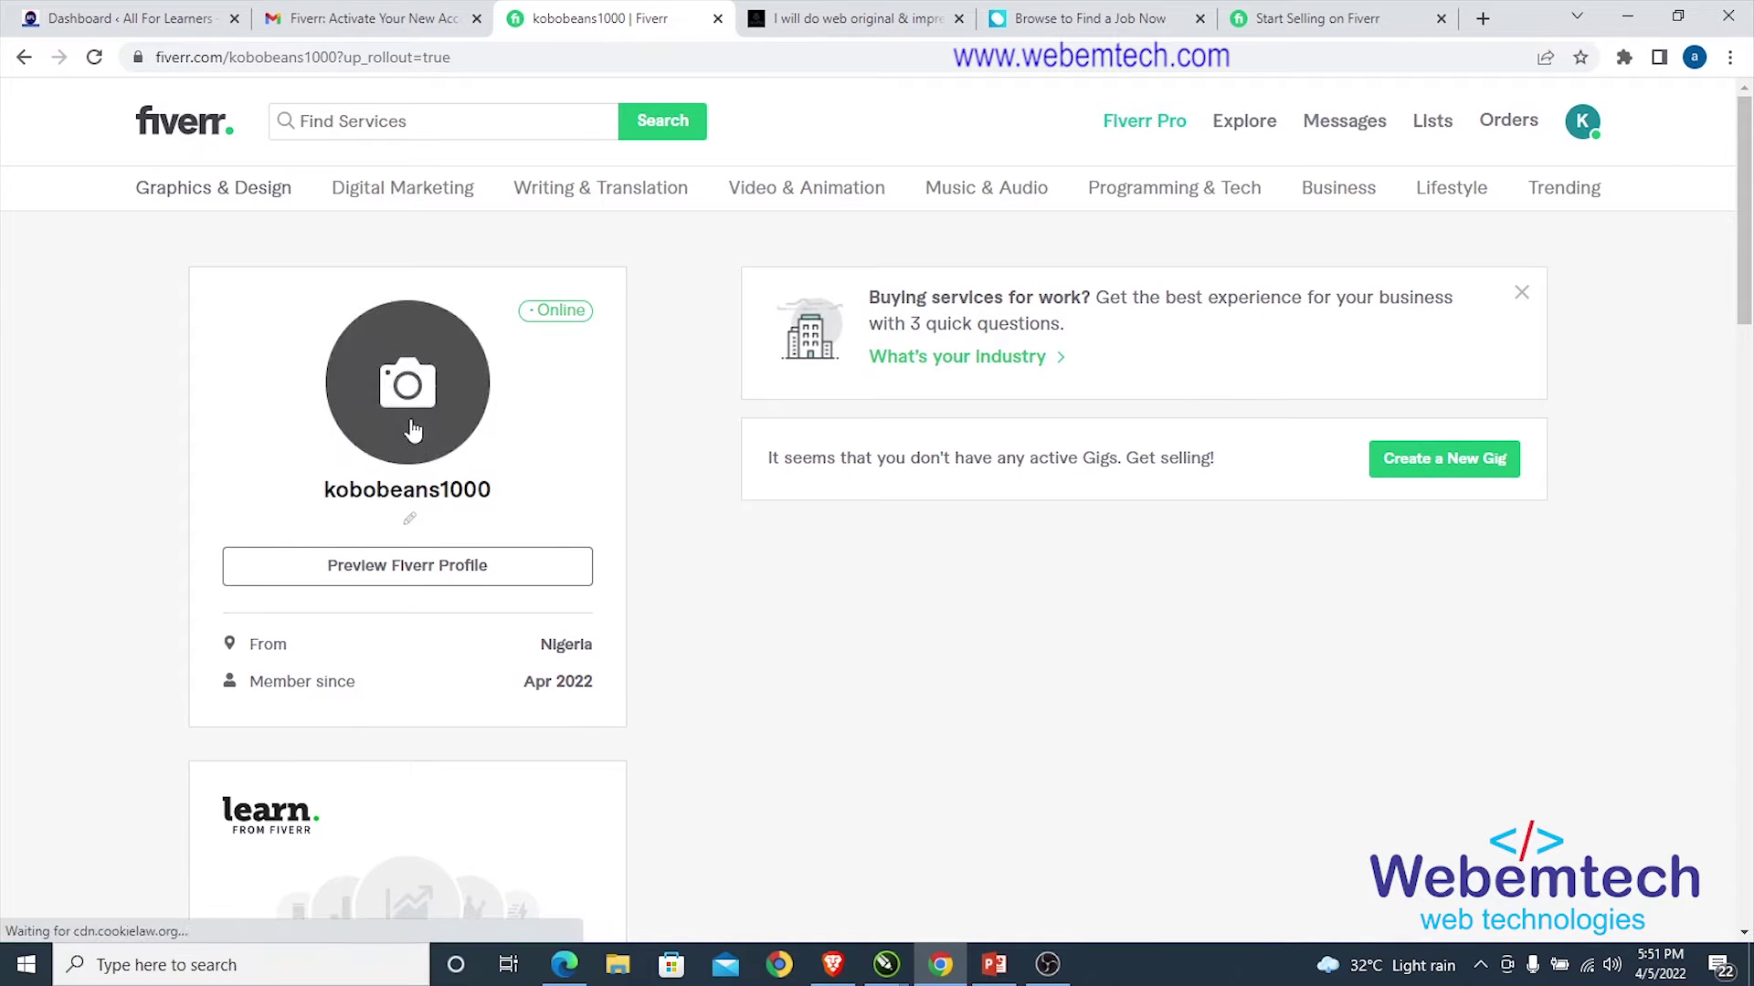
scroll(412, 430, down, 3)
scroll(439, 482, up, 3)
click(411, 386)
scroll(649, 358, down, 3)
scroll(648, 358, down, 3)
click(397, 406)
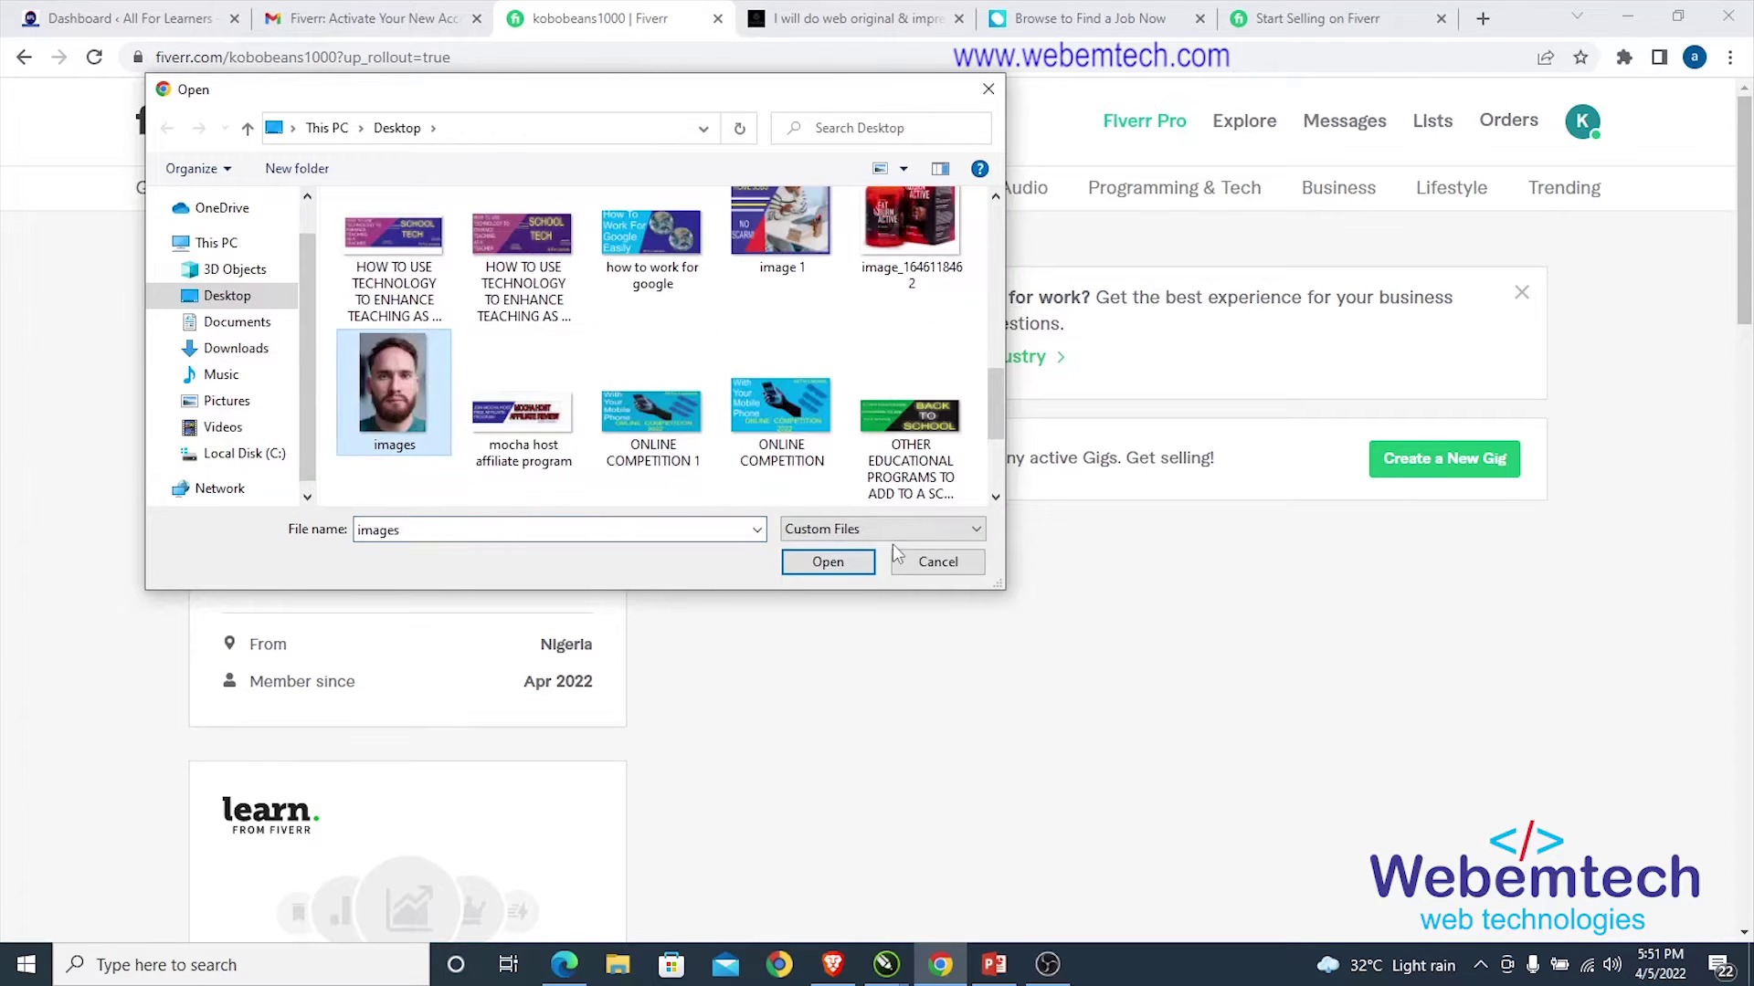
click(828, 562)
scroll(634, 484, down, 1)
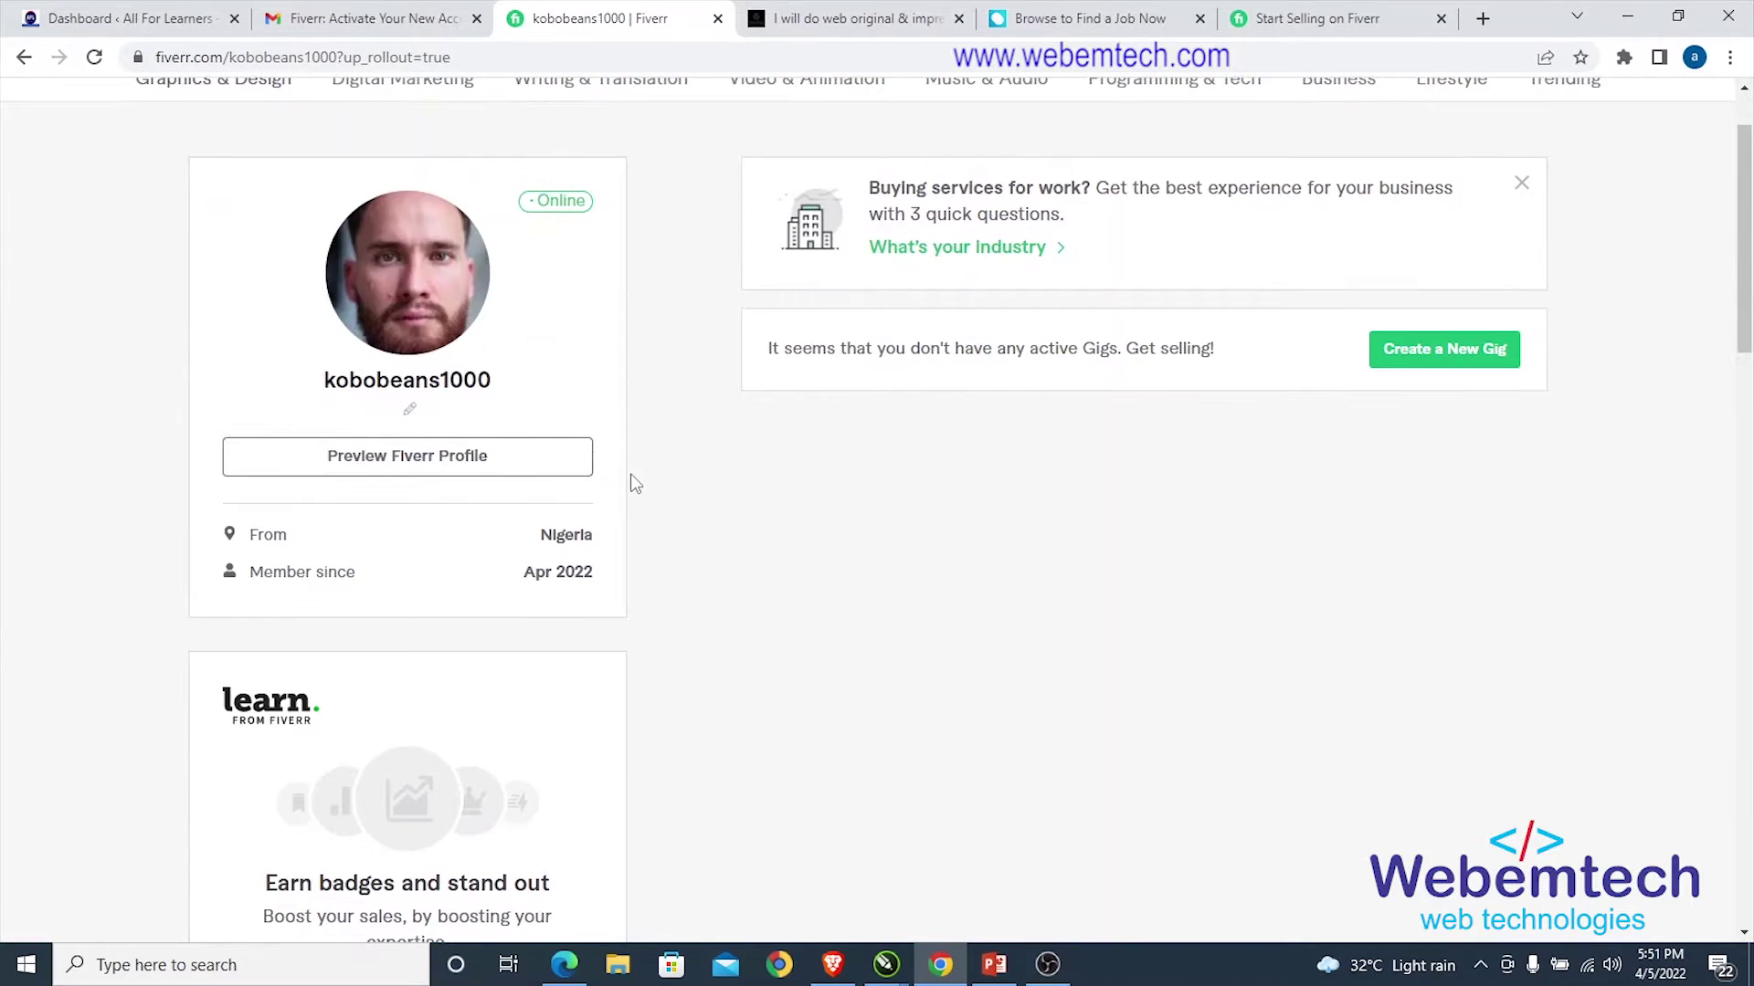
scroll(635, 484, down, 3)
scroll(1503, 419, up, 5)
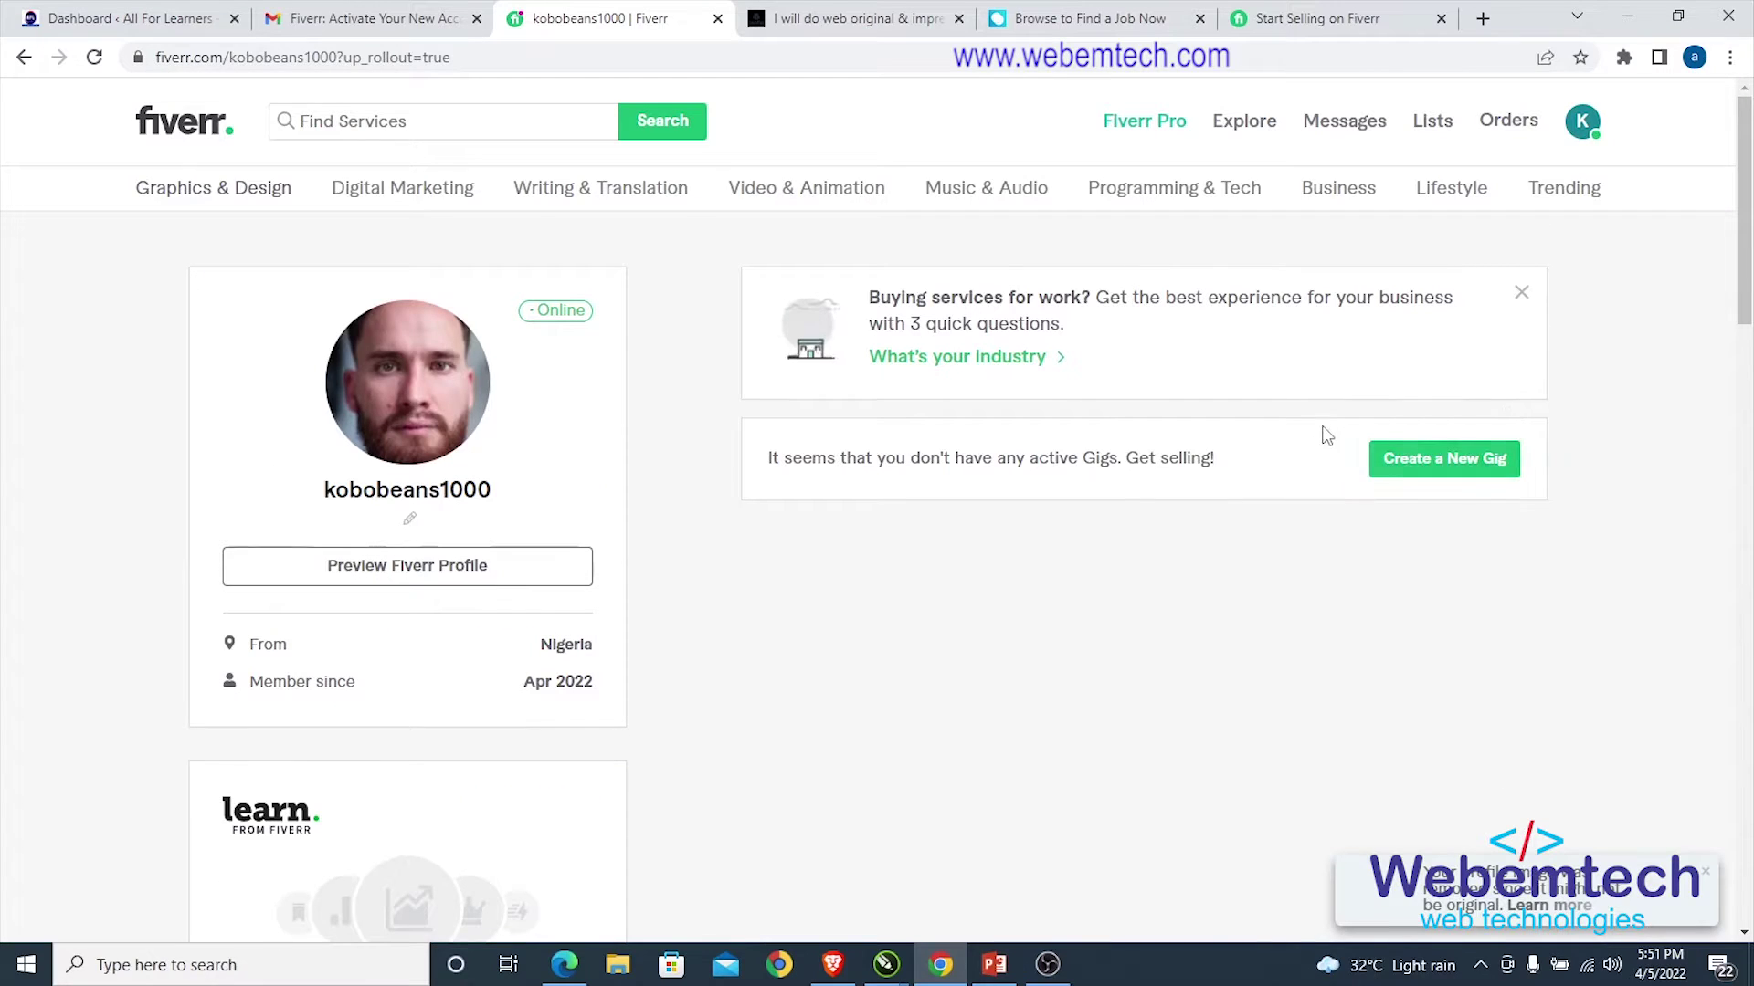
- Start a new gig and get past the selling overview, profile tips and things-to-avoid pages
click(1449, 466)
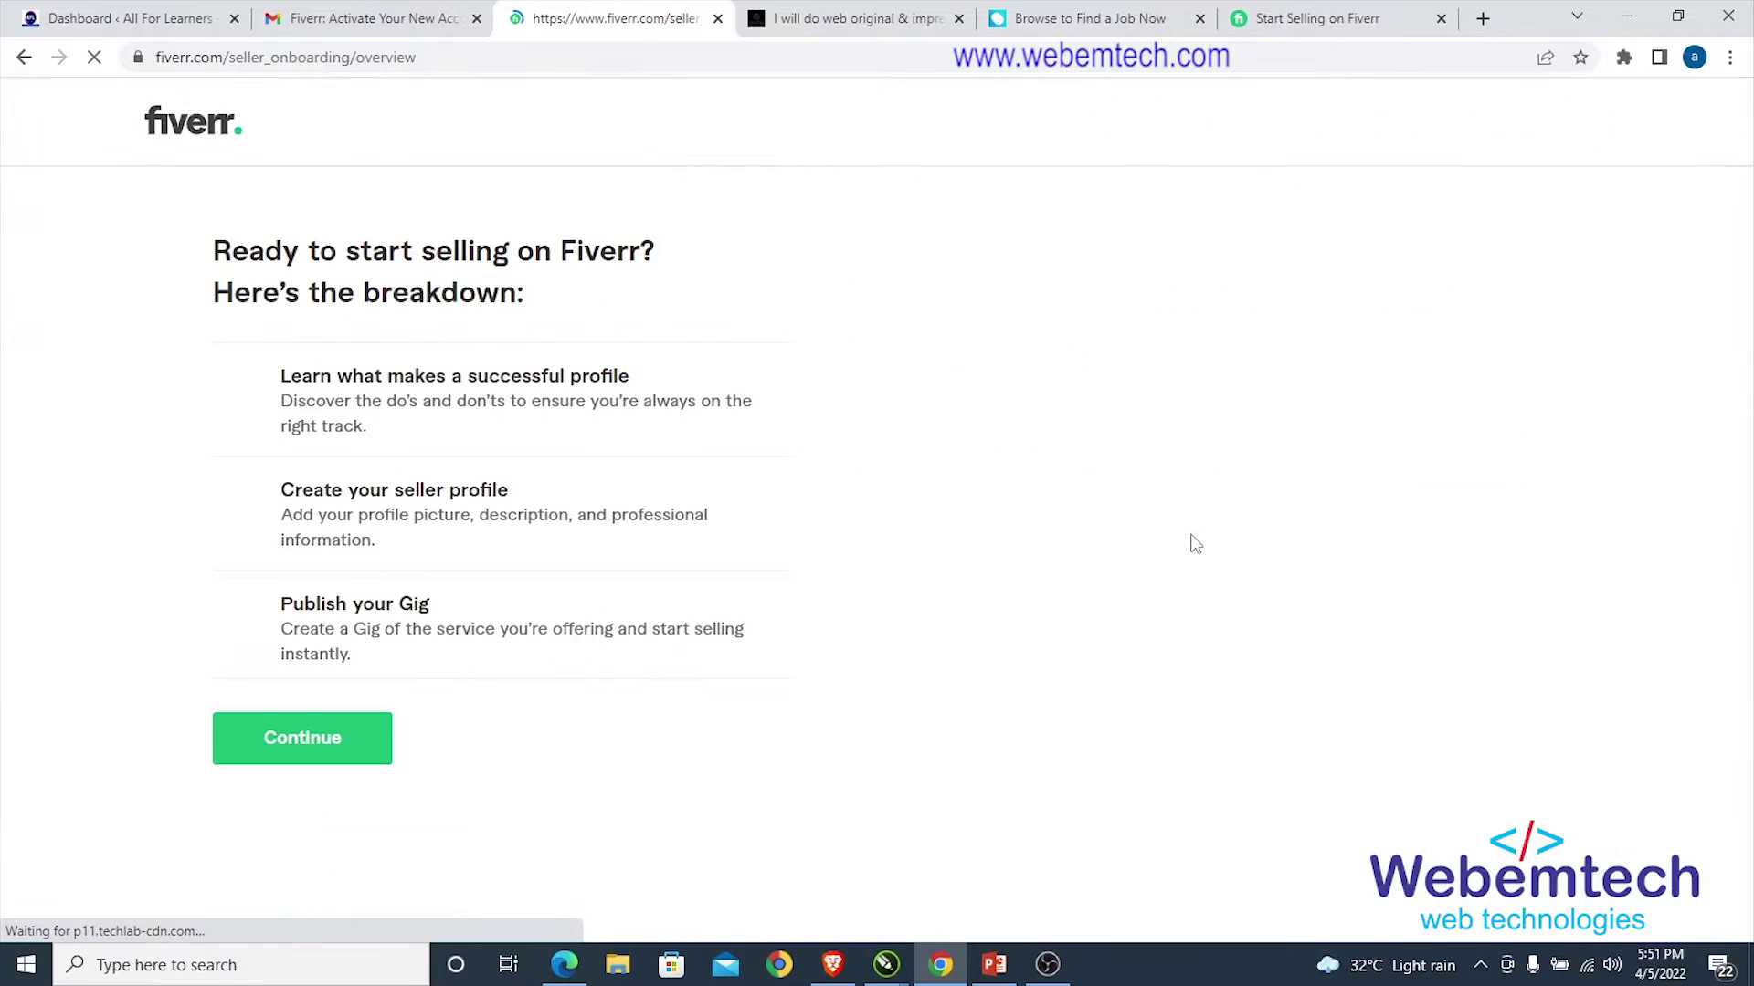
click(288, 753)
click(803, 733)
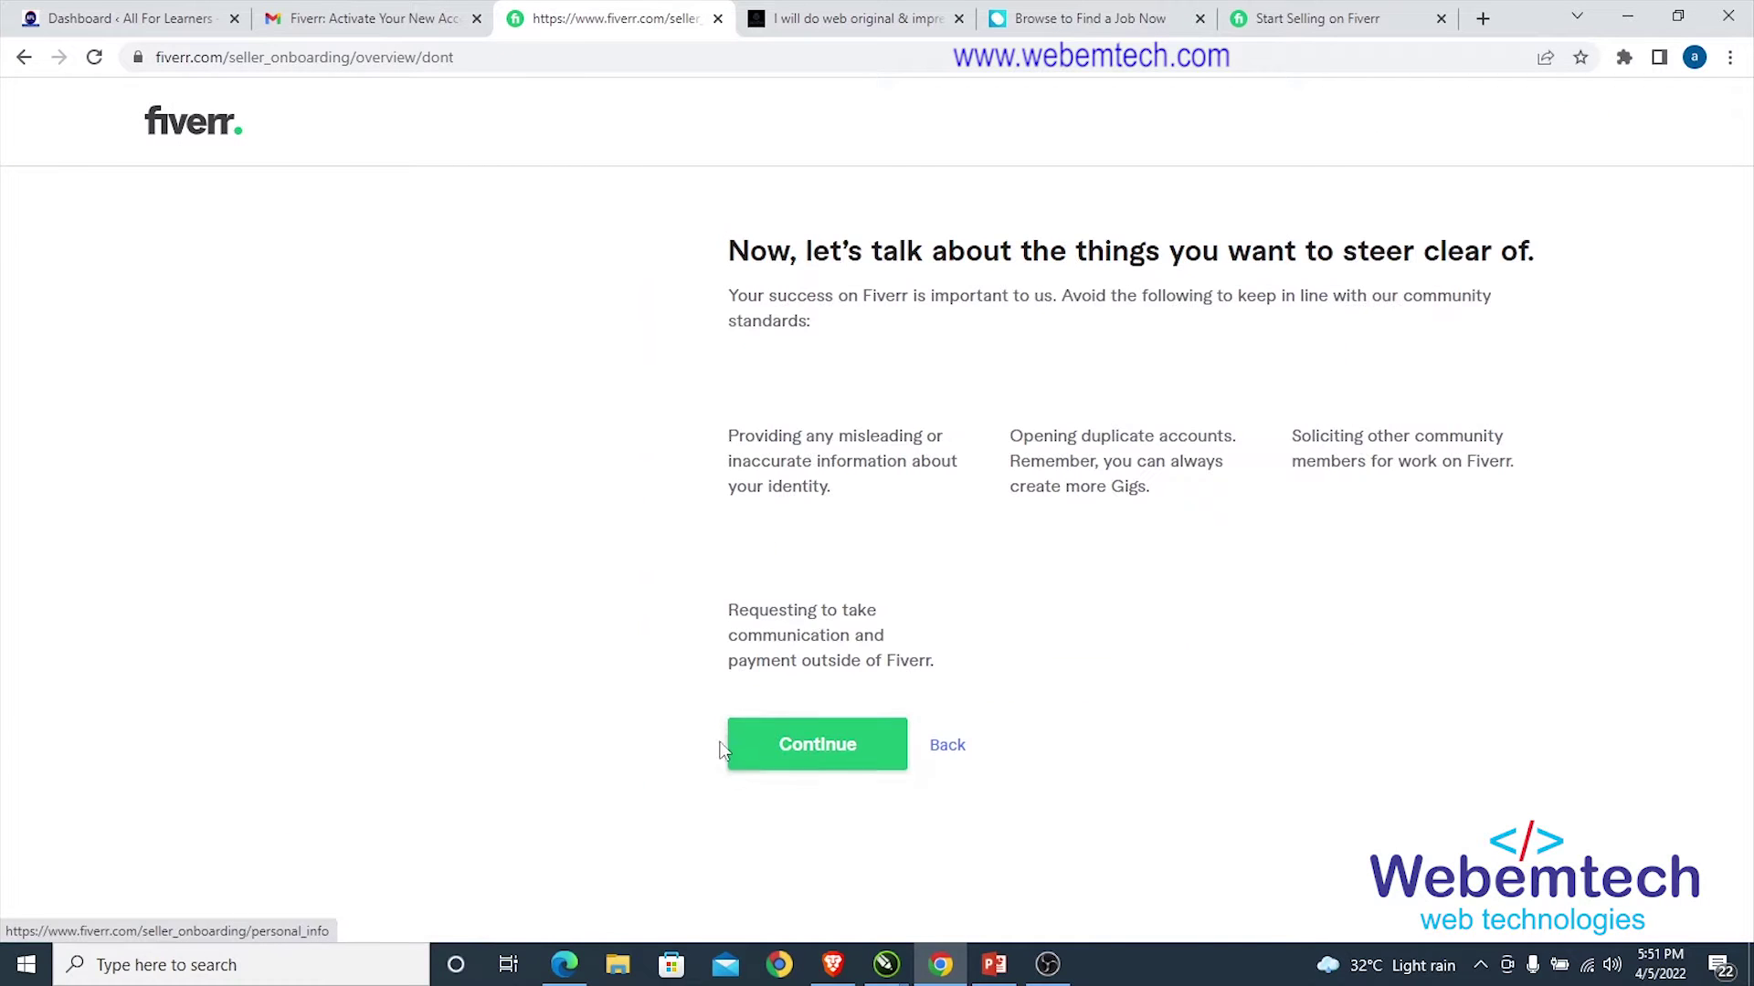
click(853, 765)
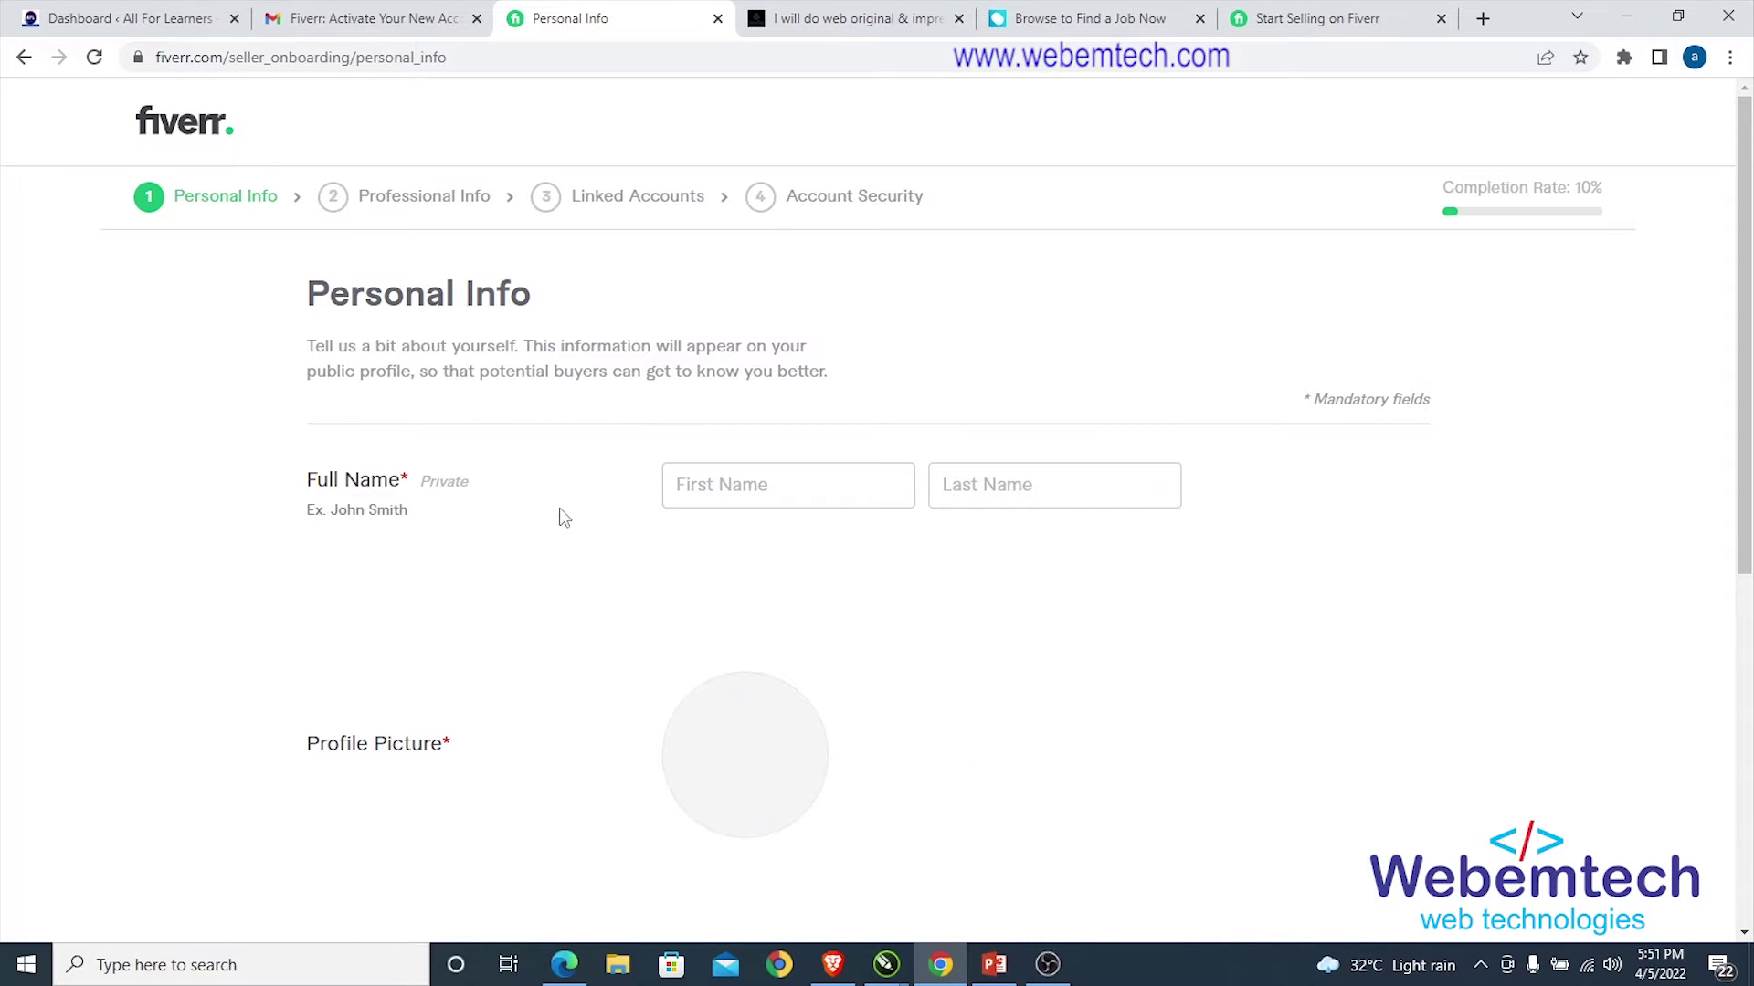
- Enter the seller's first and last name and upload a profile picture
click(780, 495)
key(Tab)
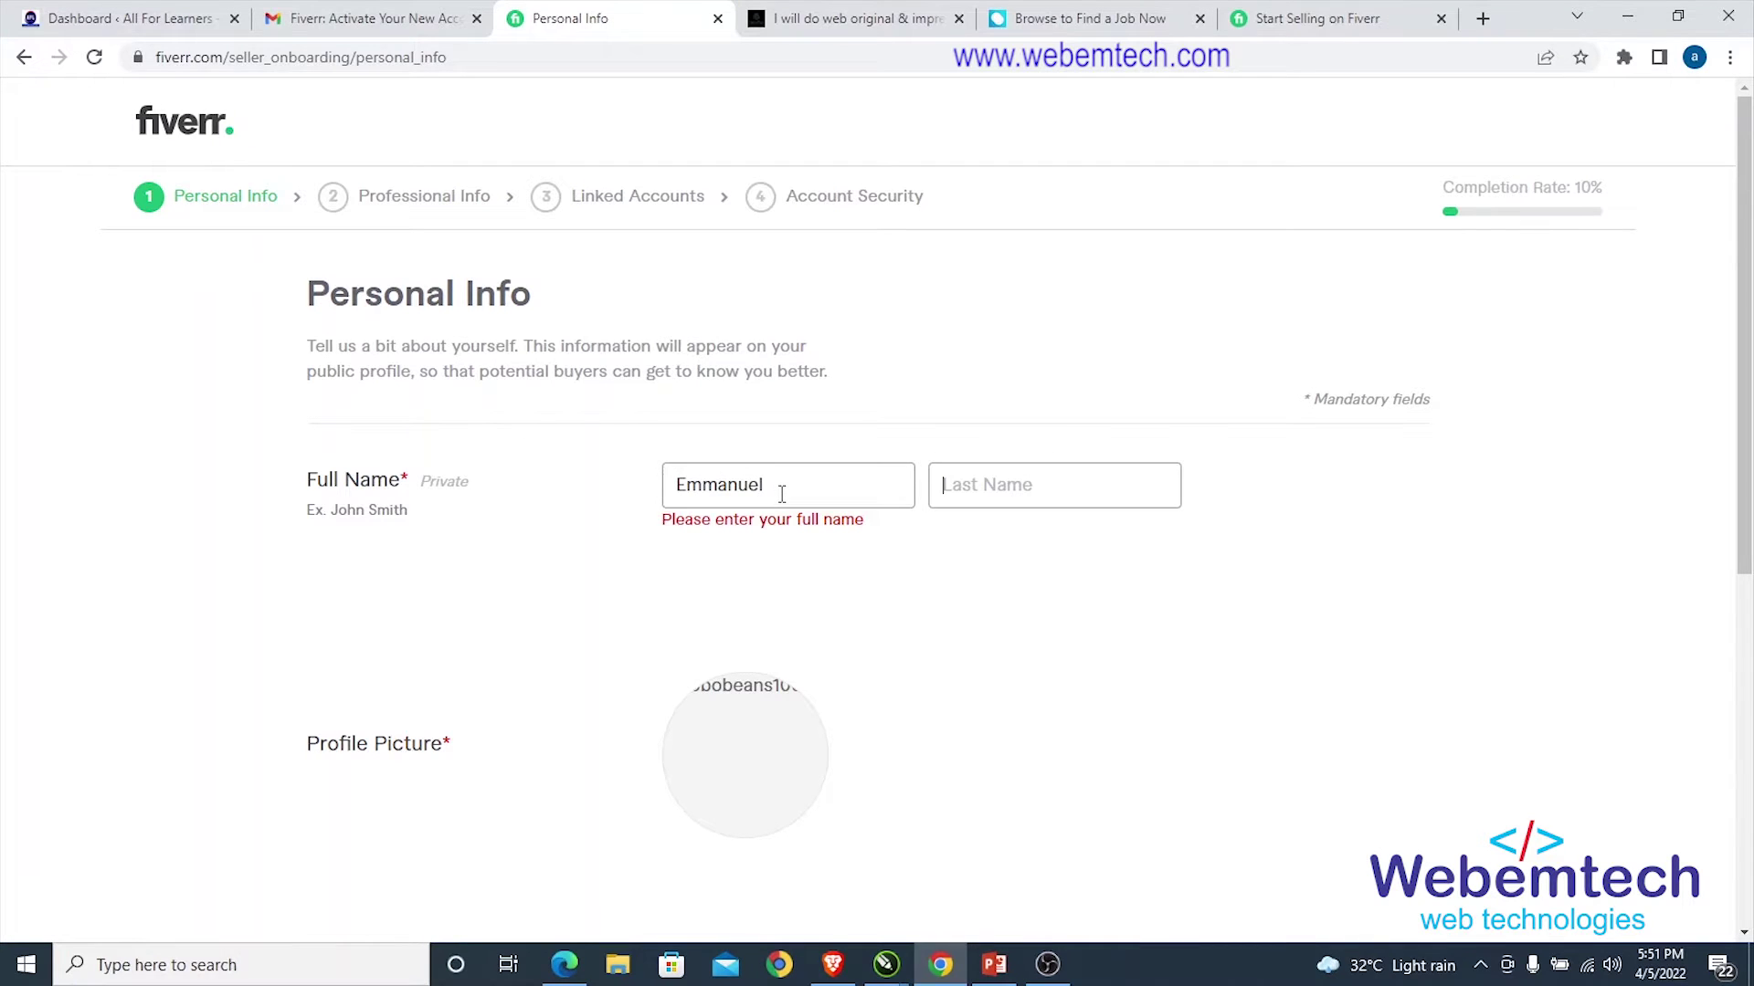
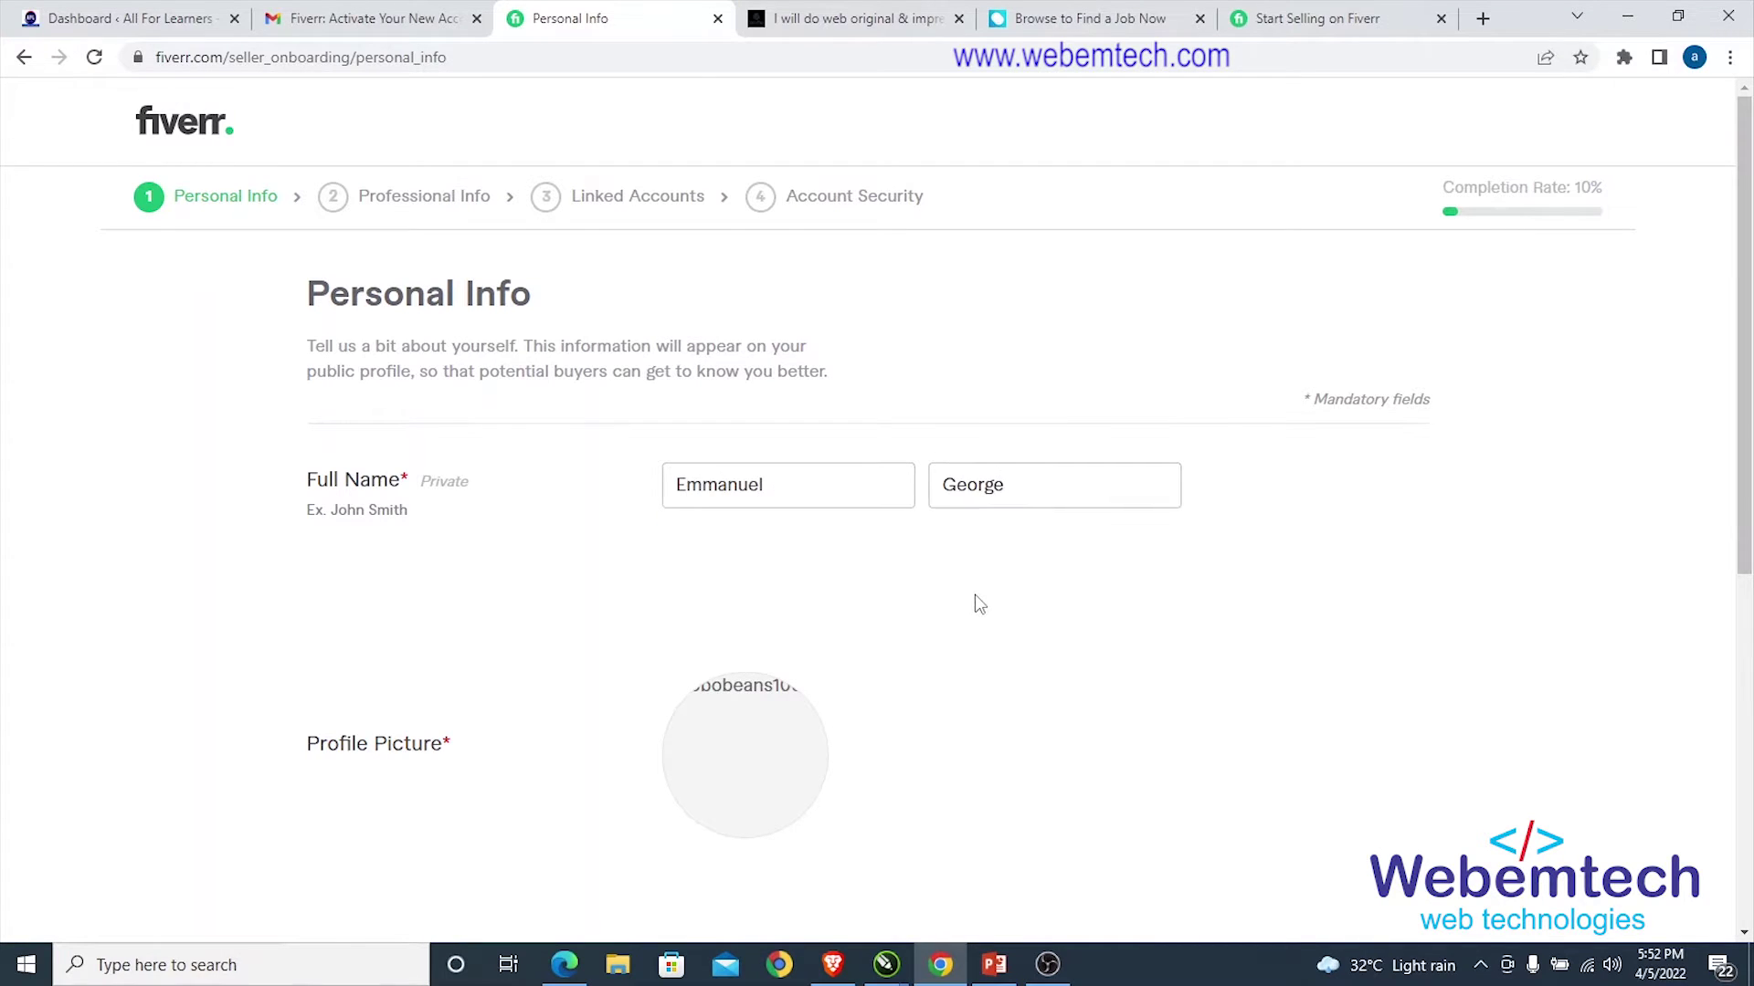
scroll(974, 603, down, 5)
click(745, 314)
scroll(524, 354, down, 5)
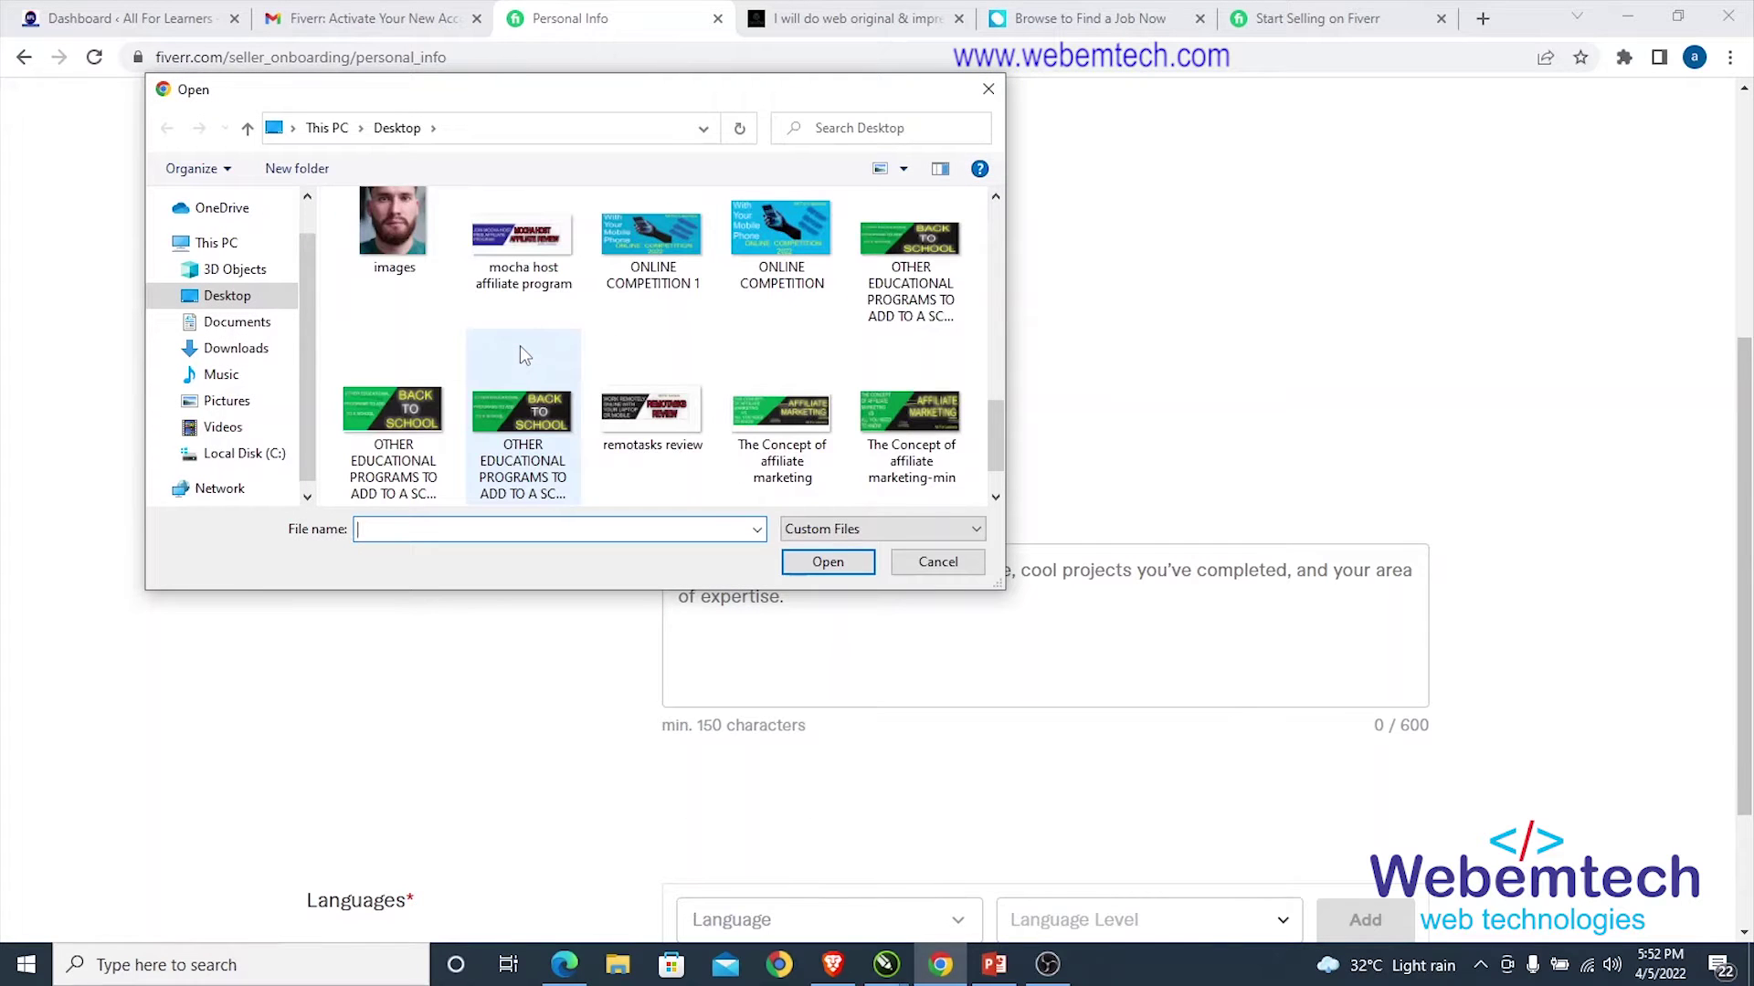
scroll(519, 345, down, 3)
scroll(519, 345, up, 5)
double_click(758, 365)
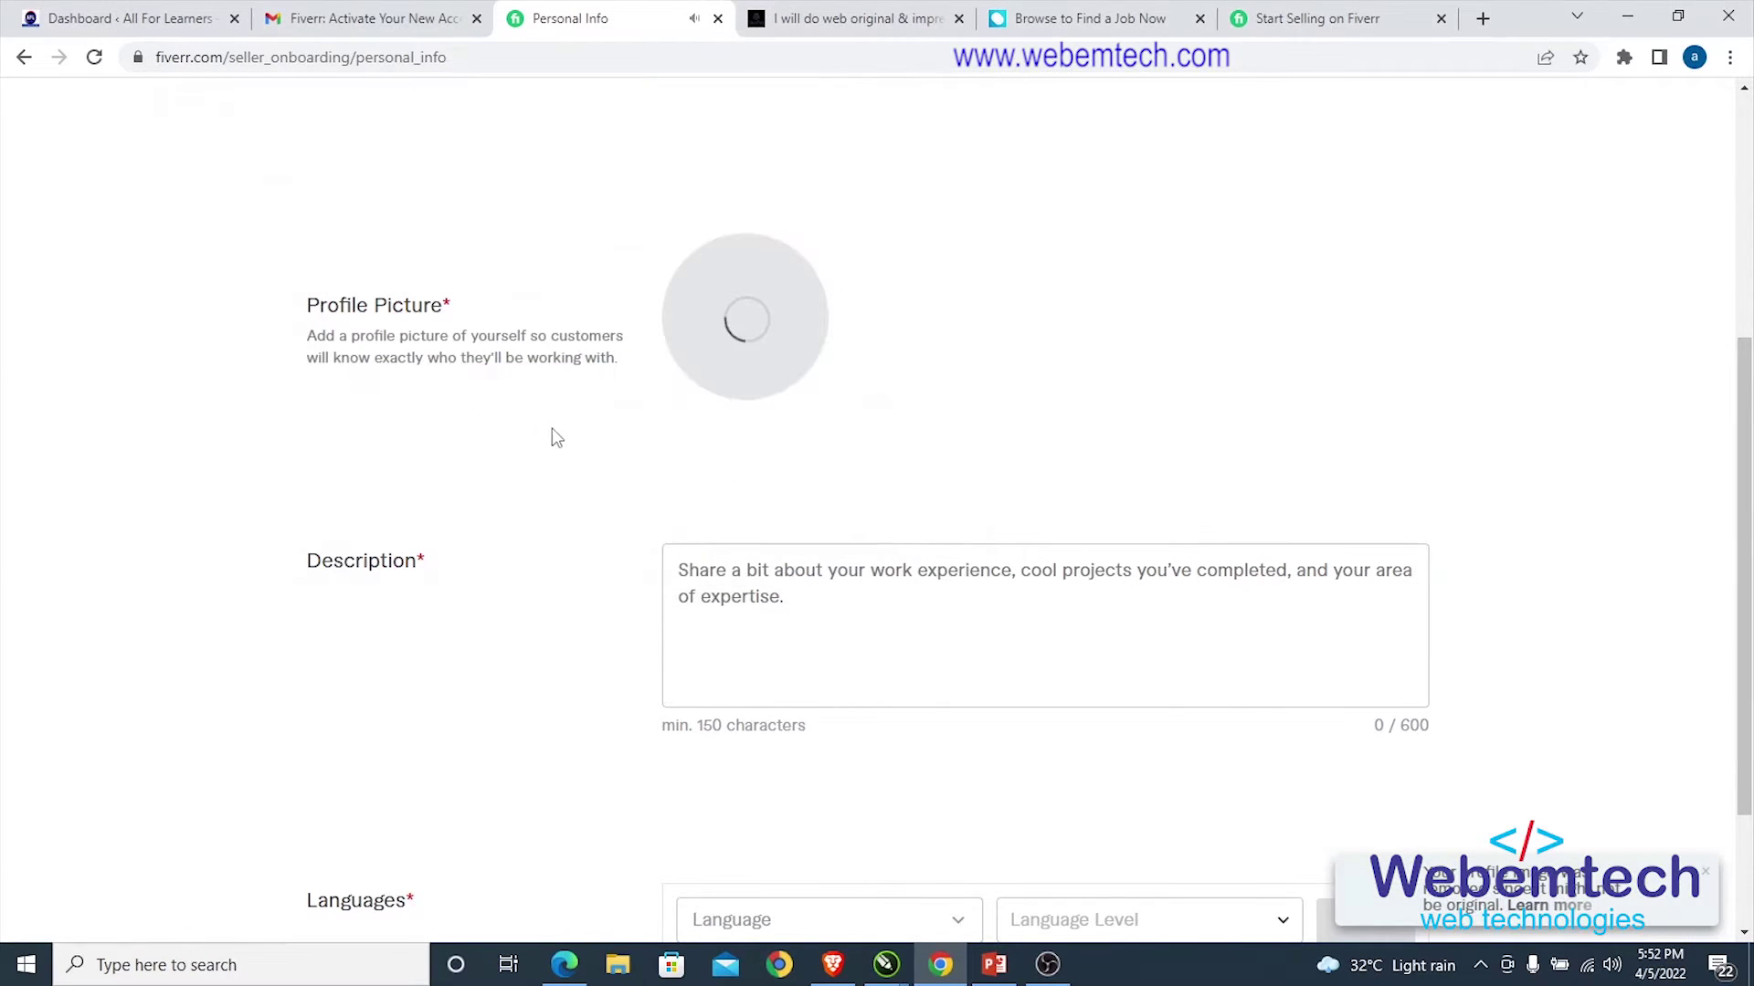
scroll(895, 430, down, 1)
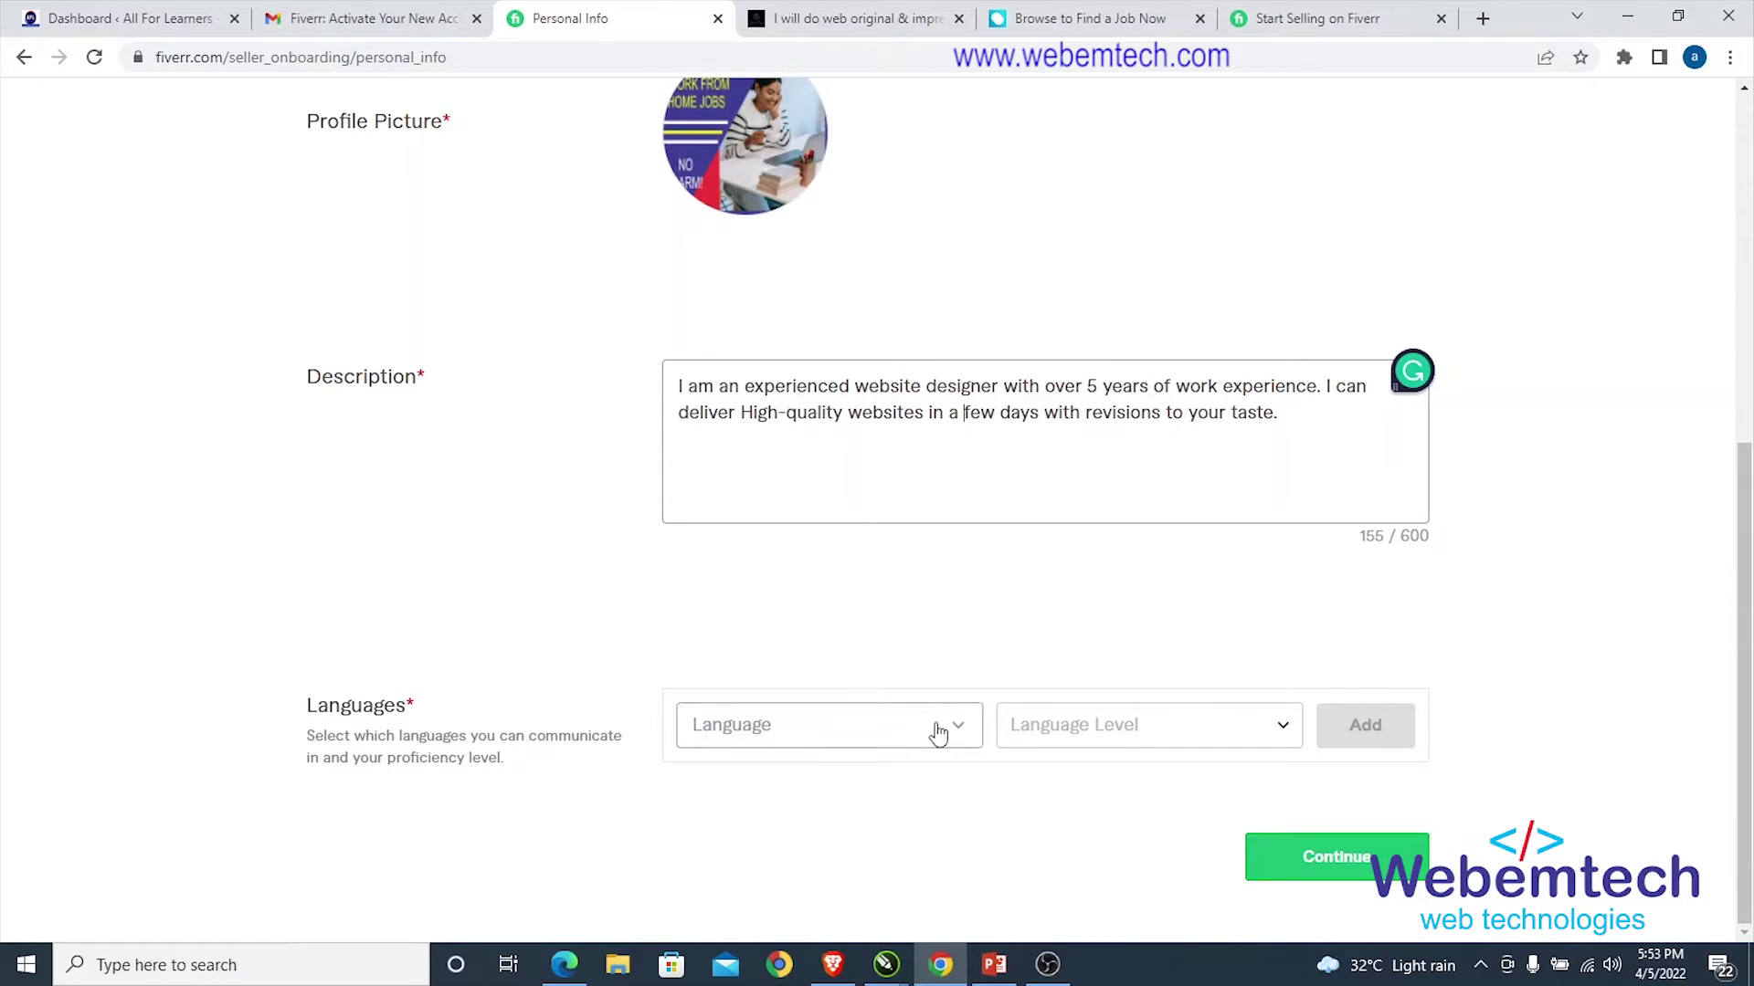
- Add English at Fluent level to Languages and continue to Professional Info
click(958, 728)
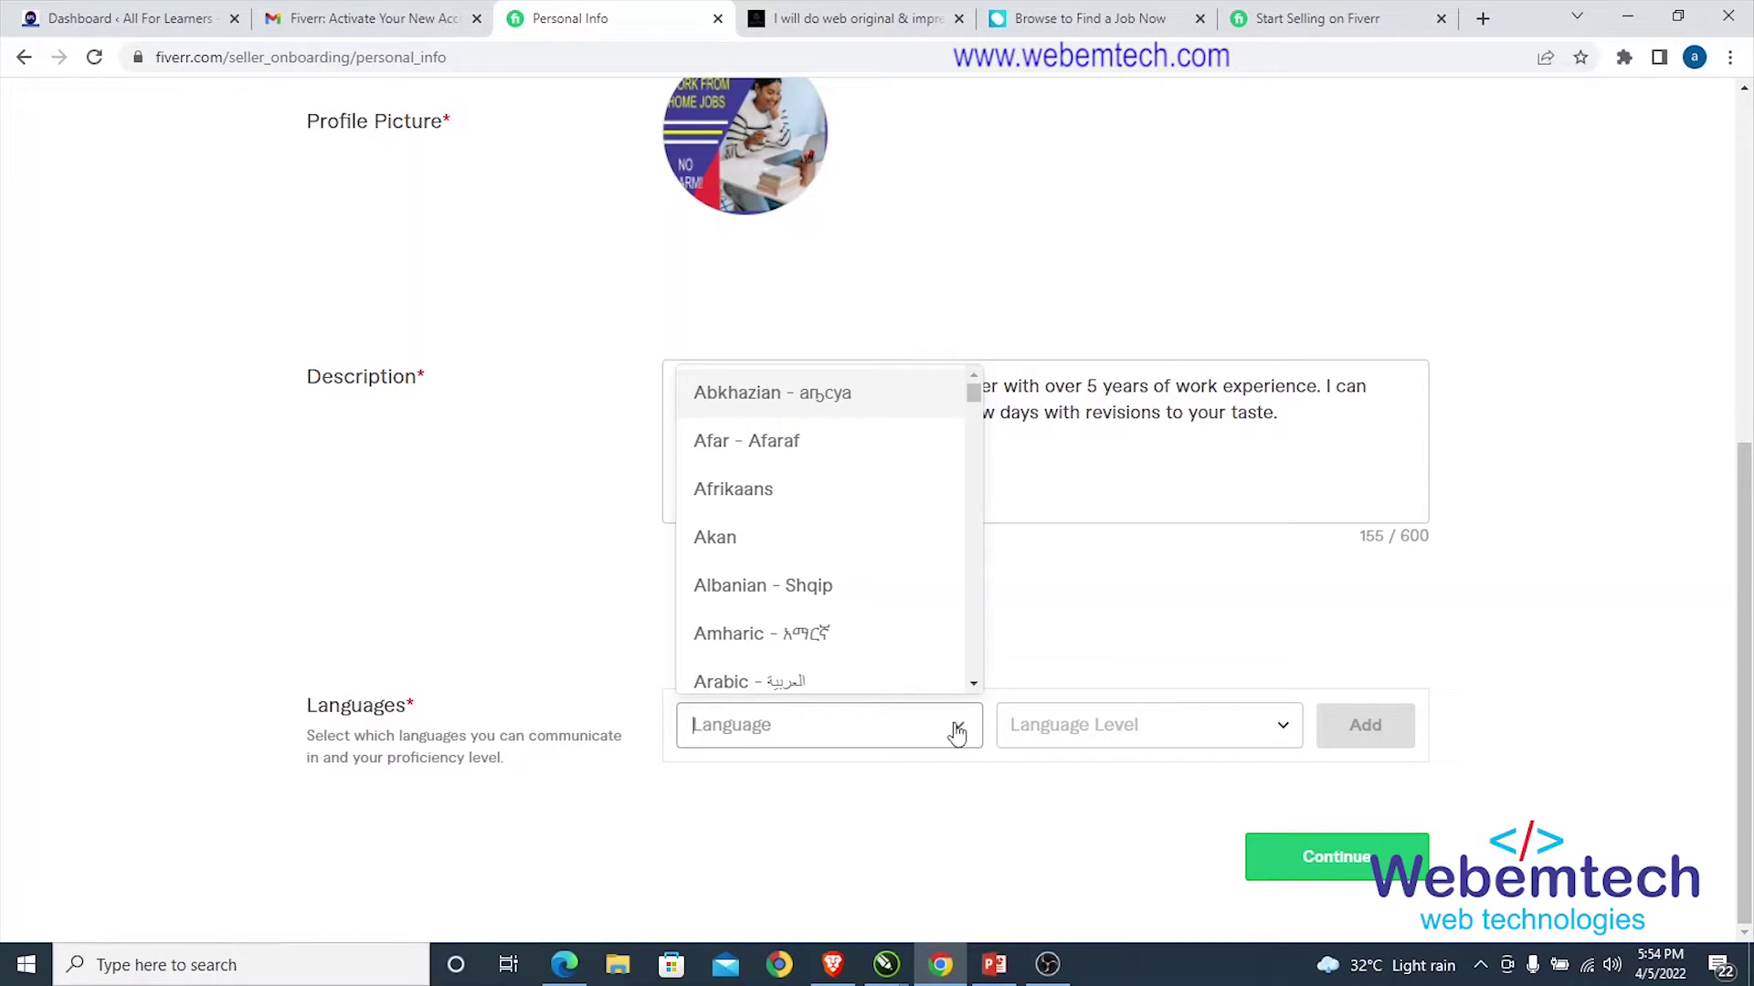
text(eng)
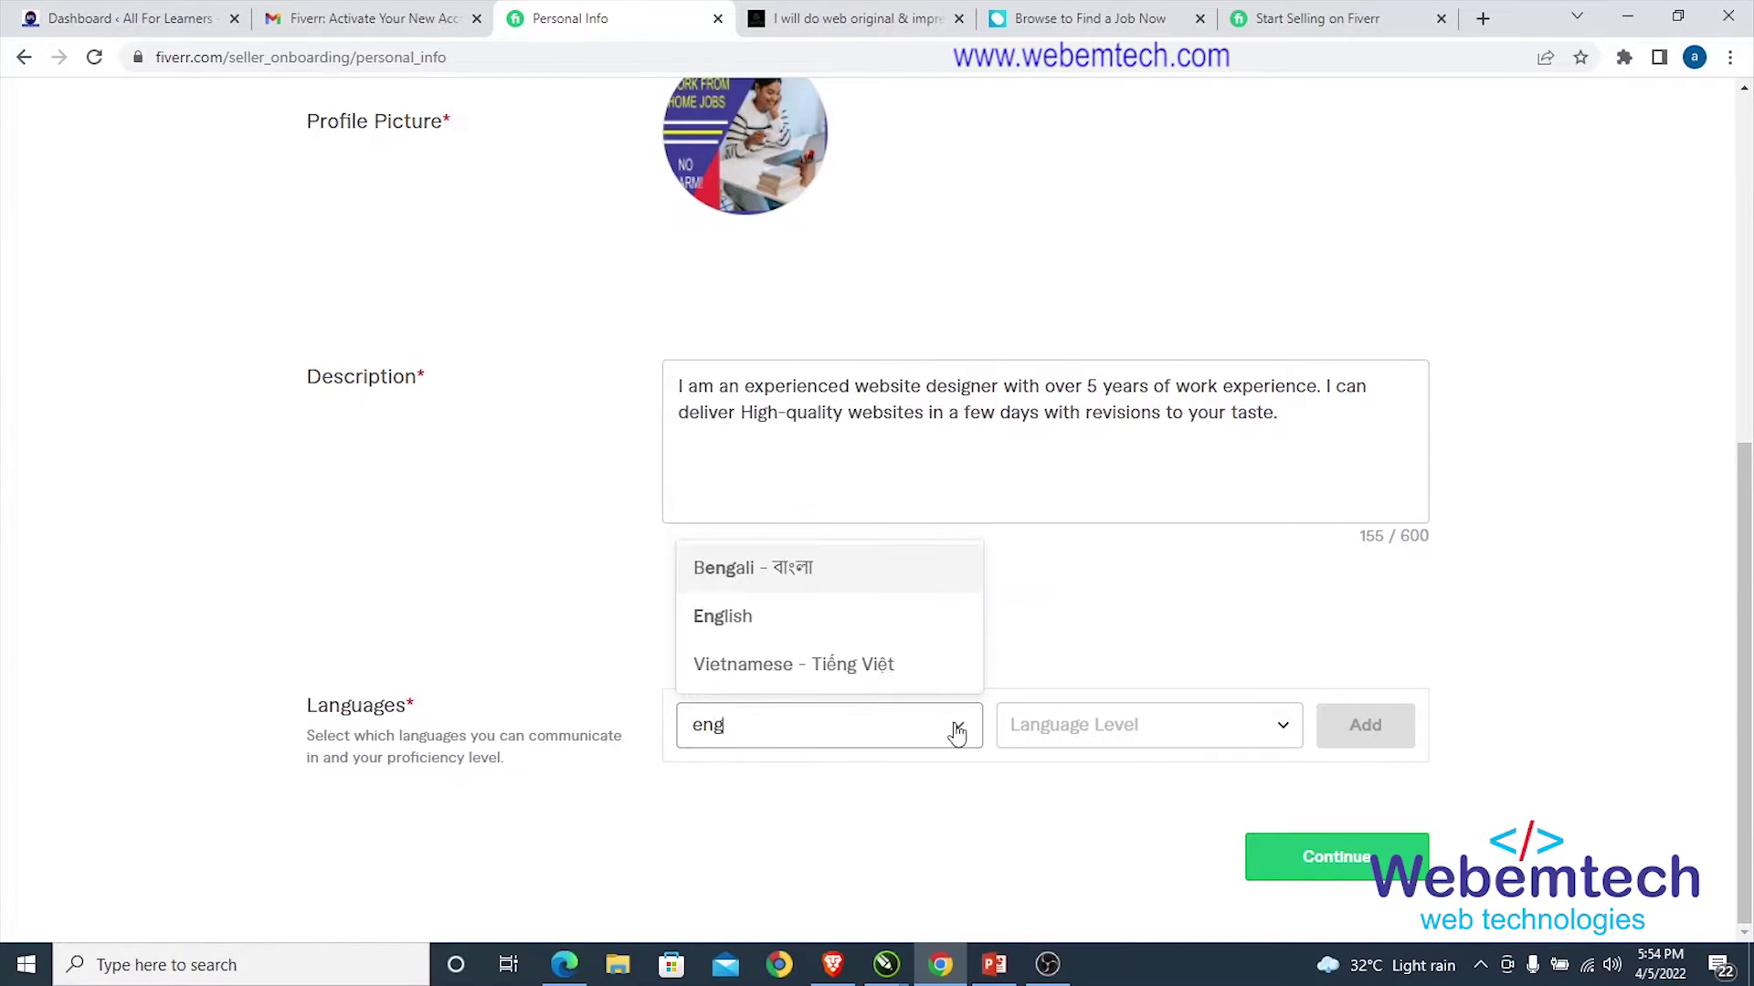
click(777, 625)
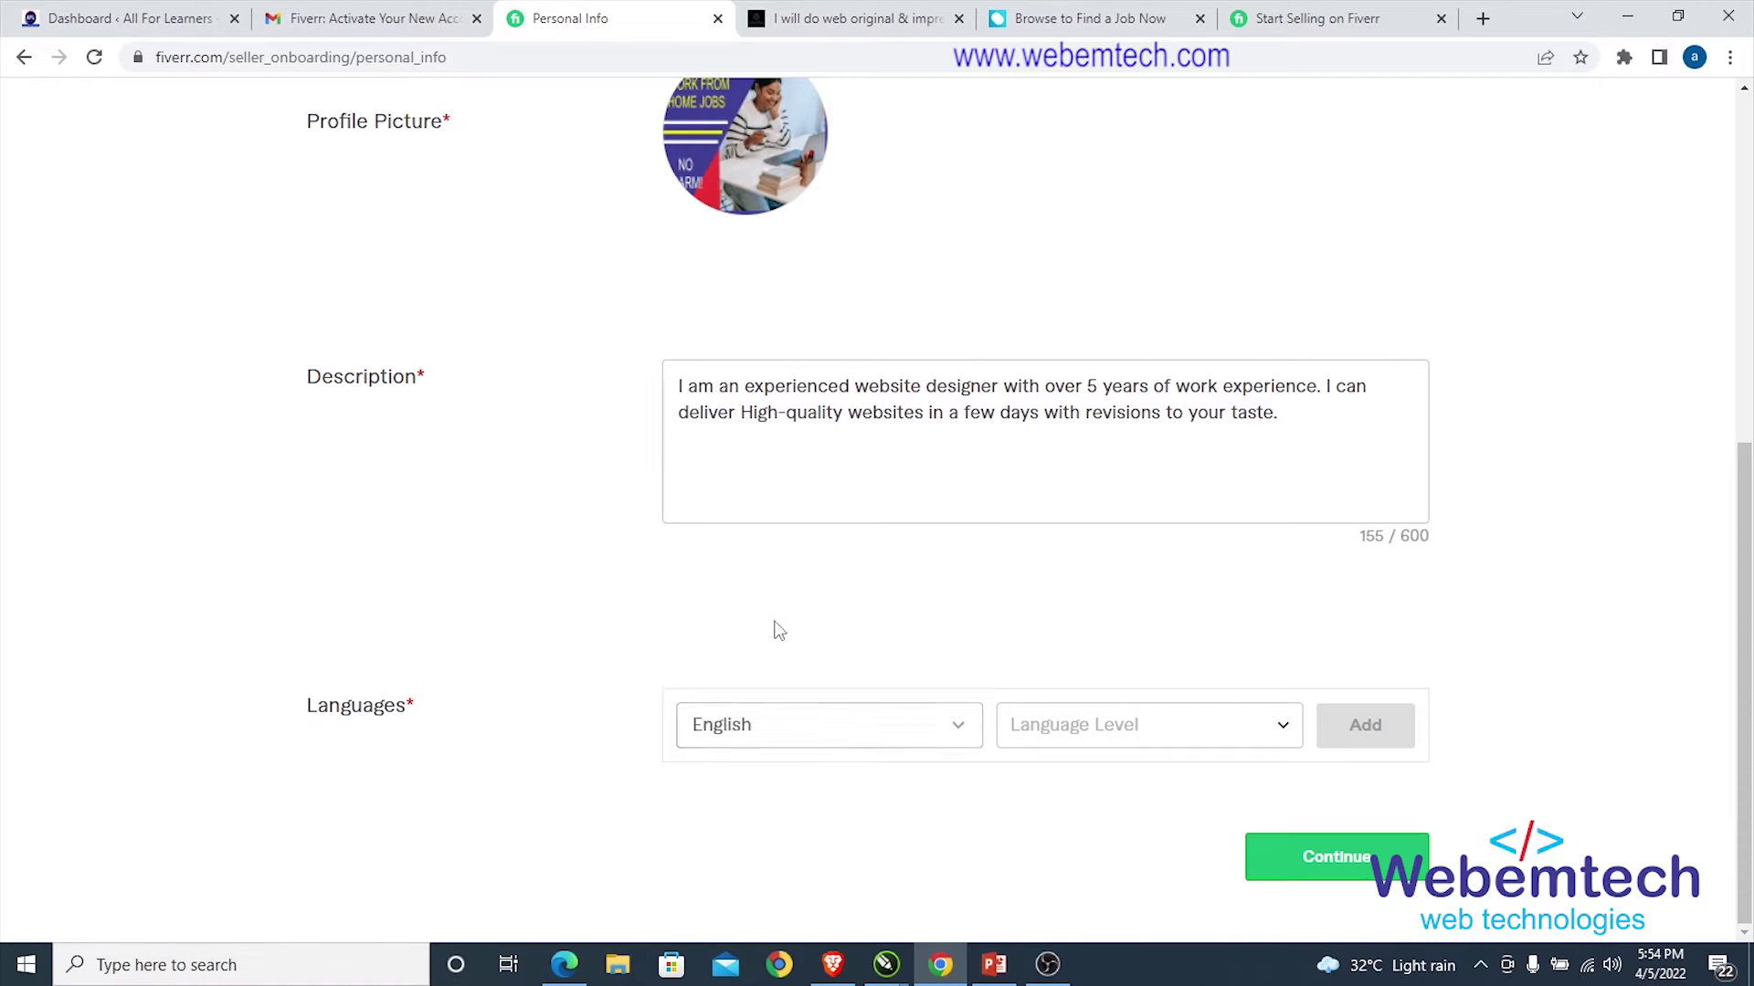
click(1240, 733)
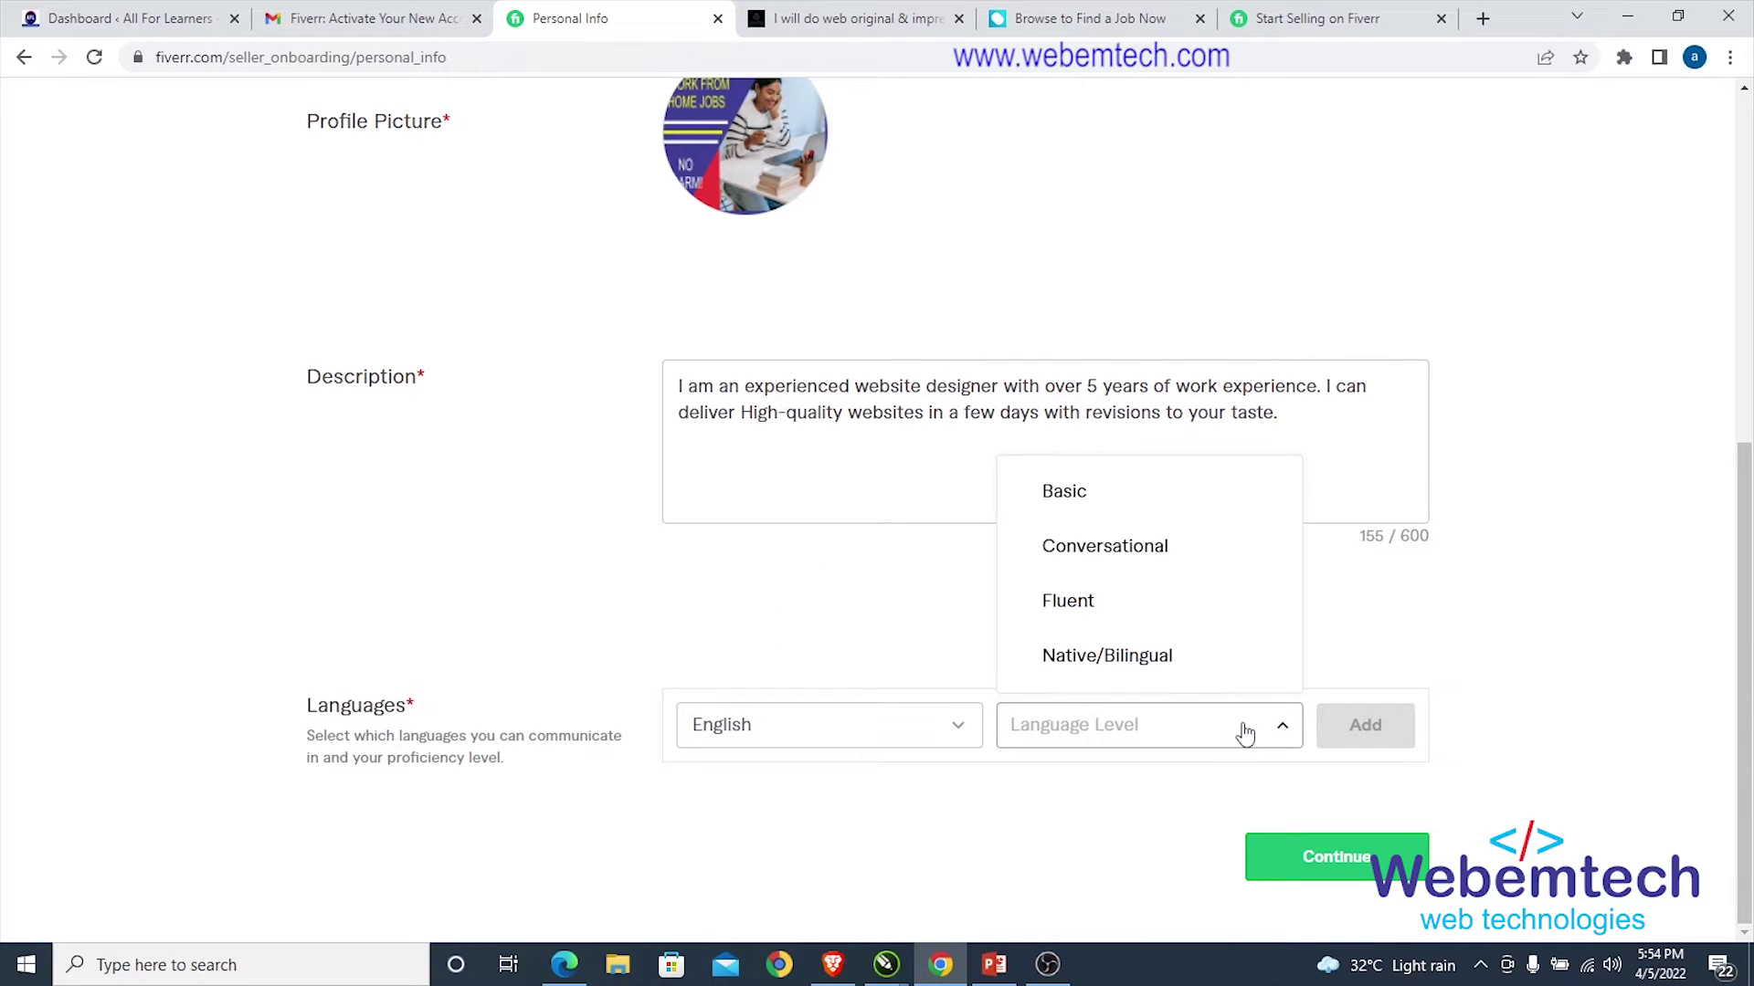
click(1089, 619)
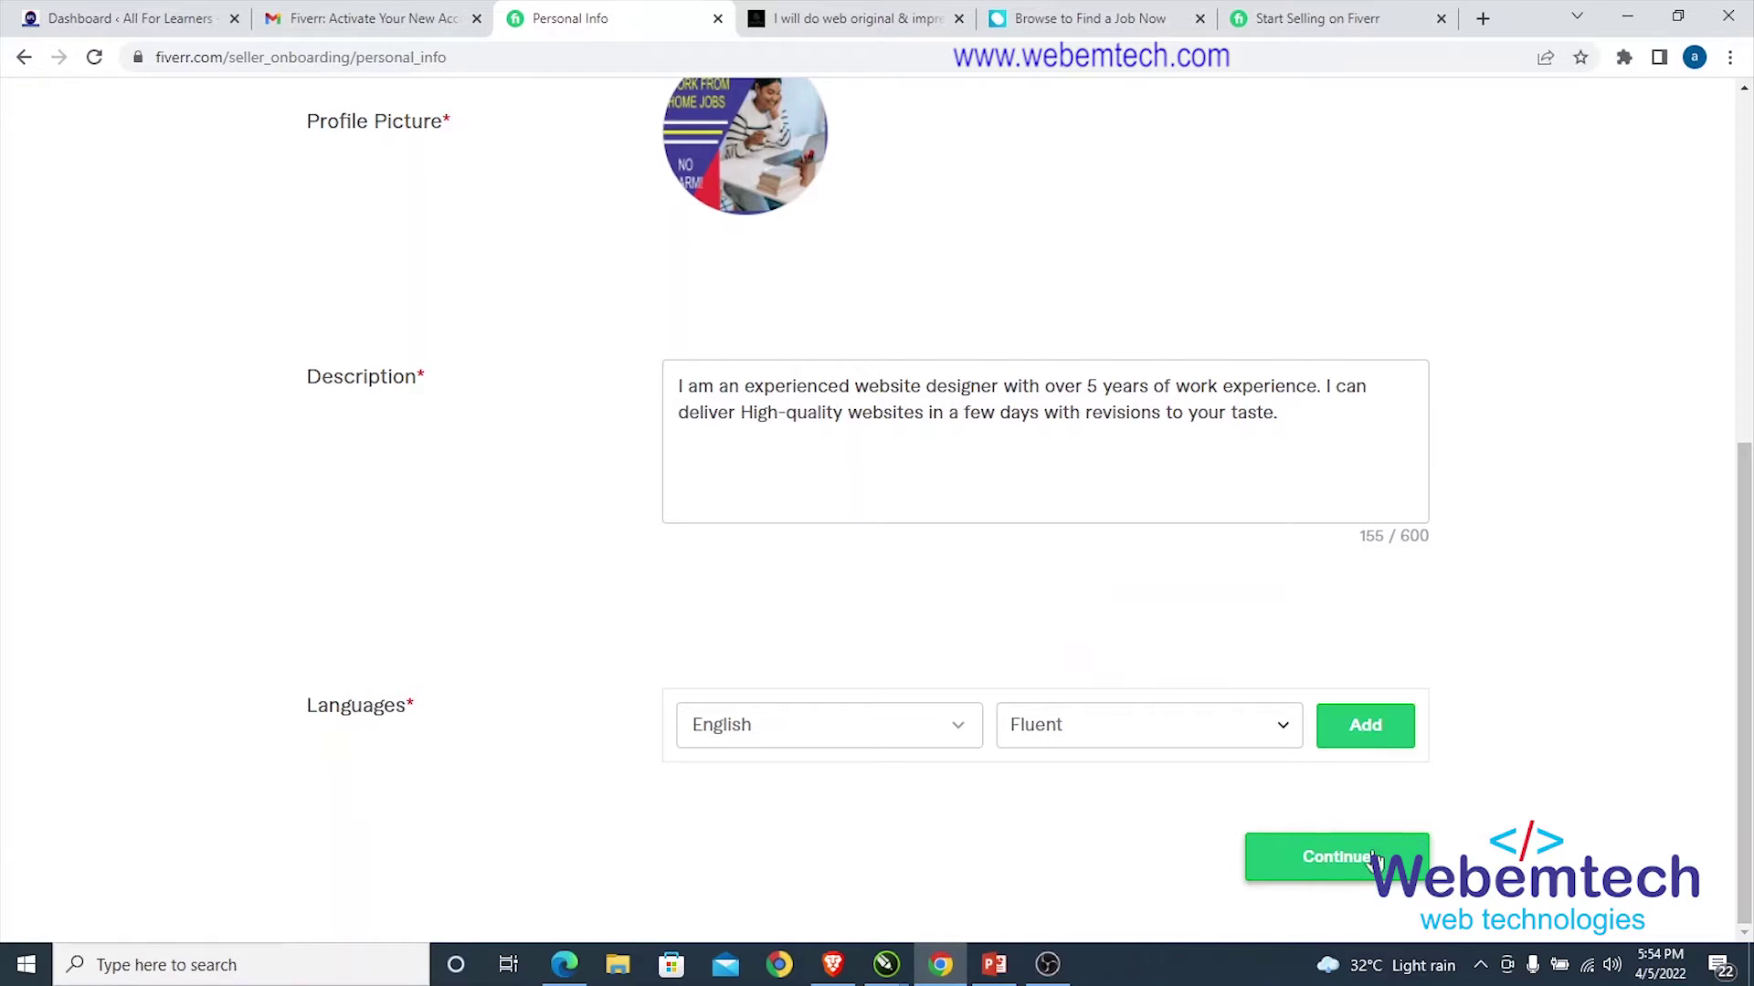
click(1340, 866)
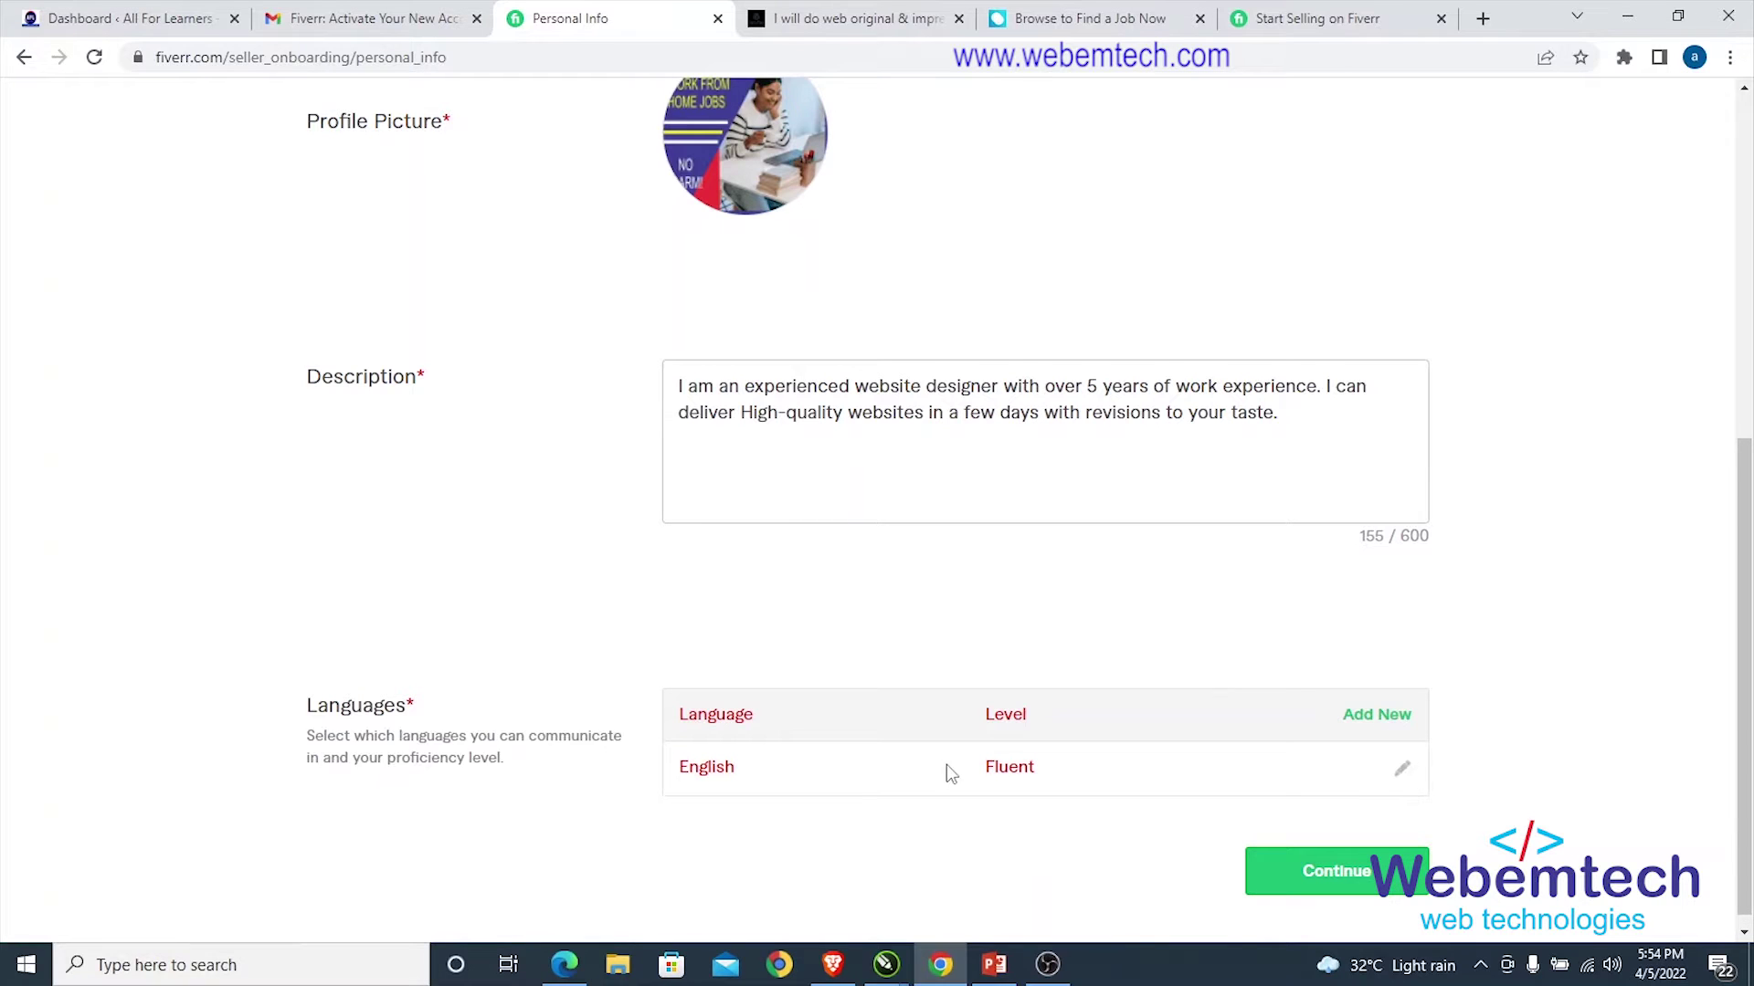
click(1306, 872)
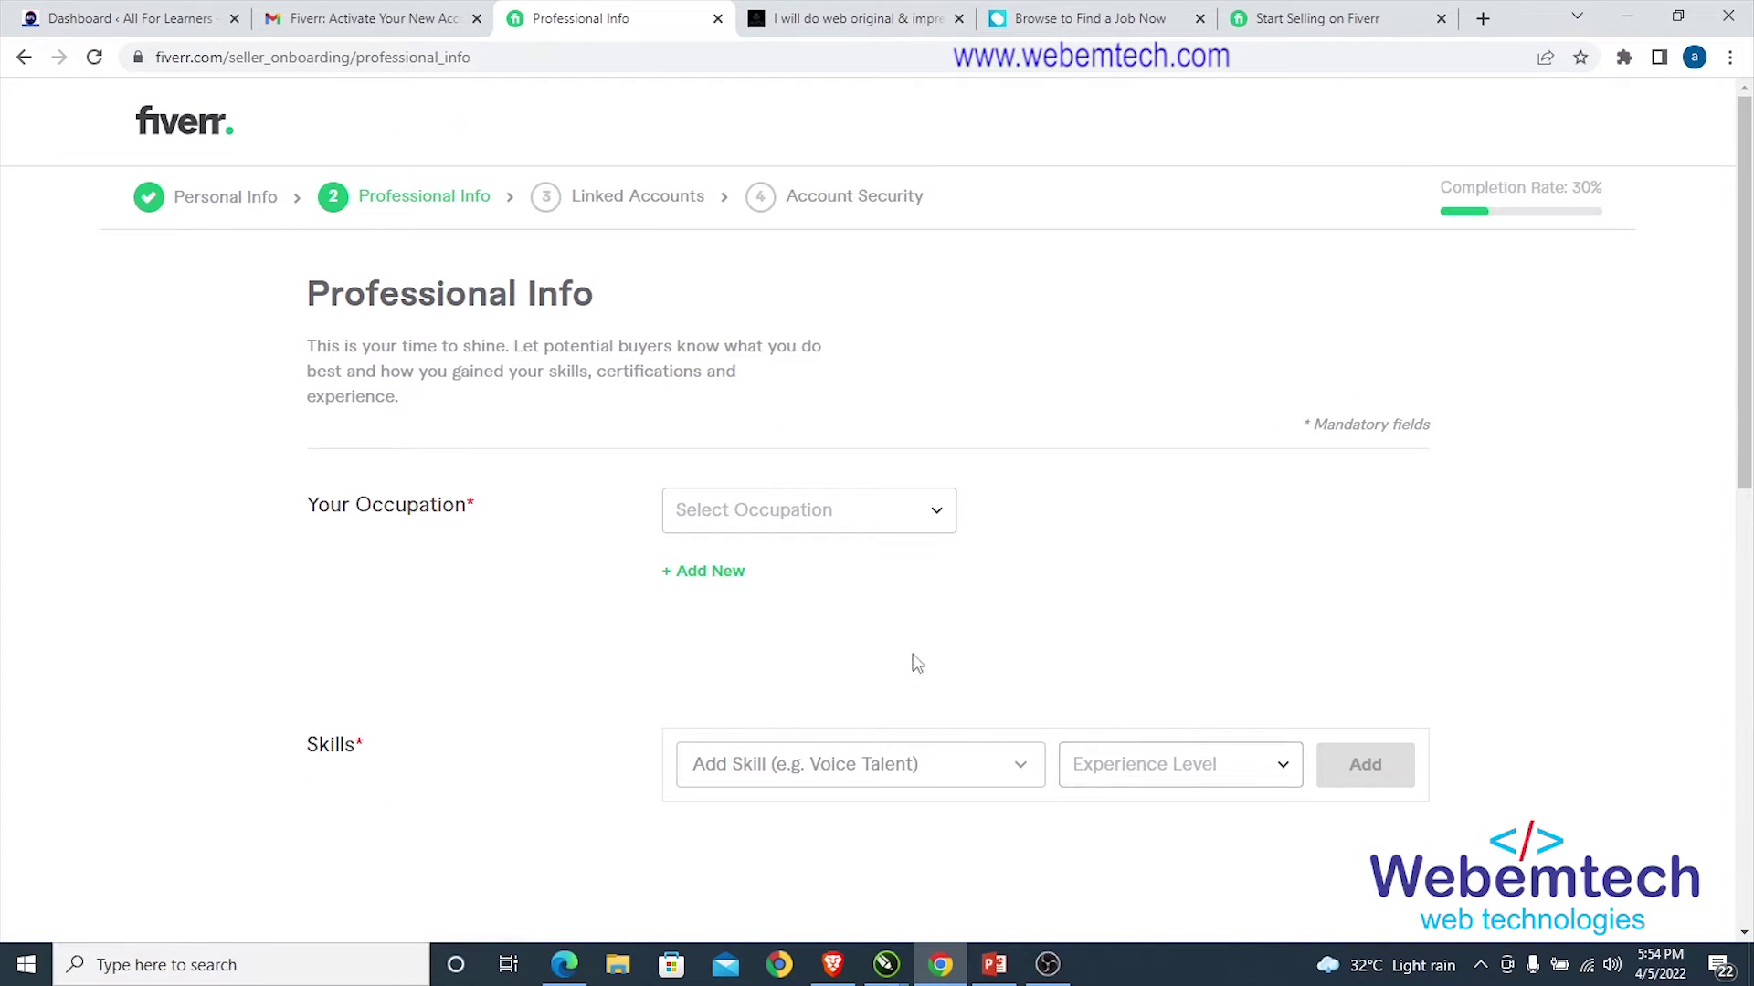
- Set the occupation to Programming & Tech
click(722, 509)
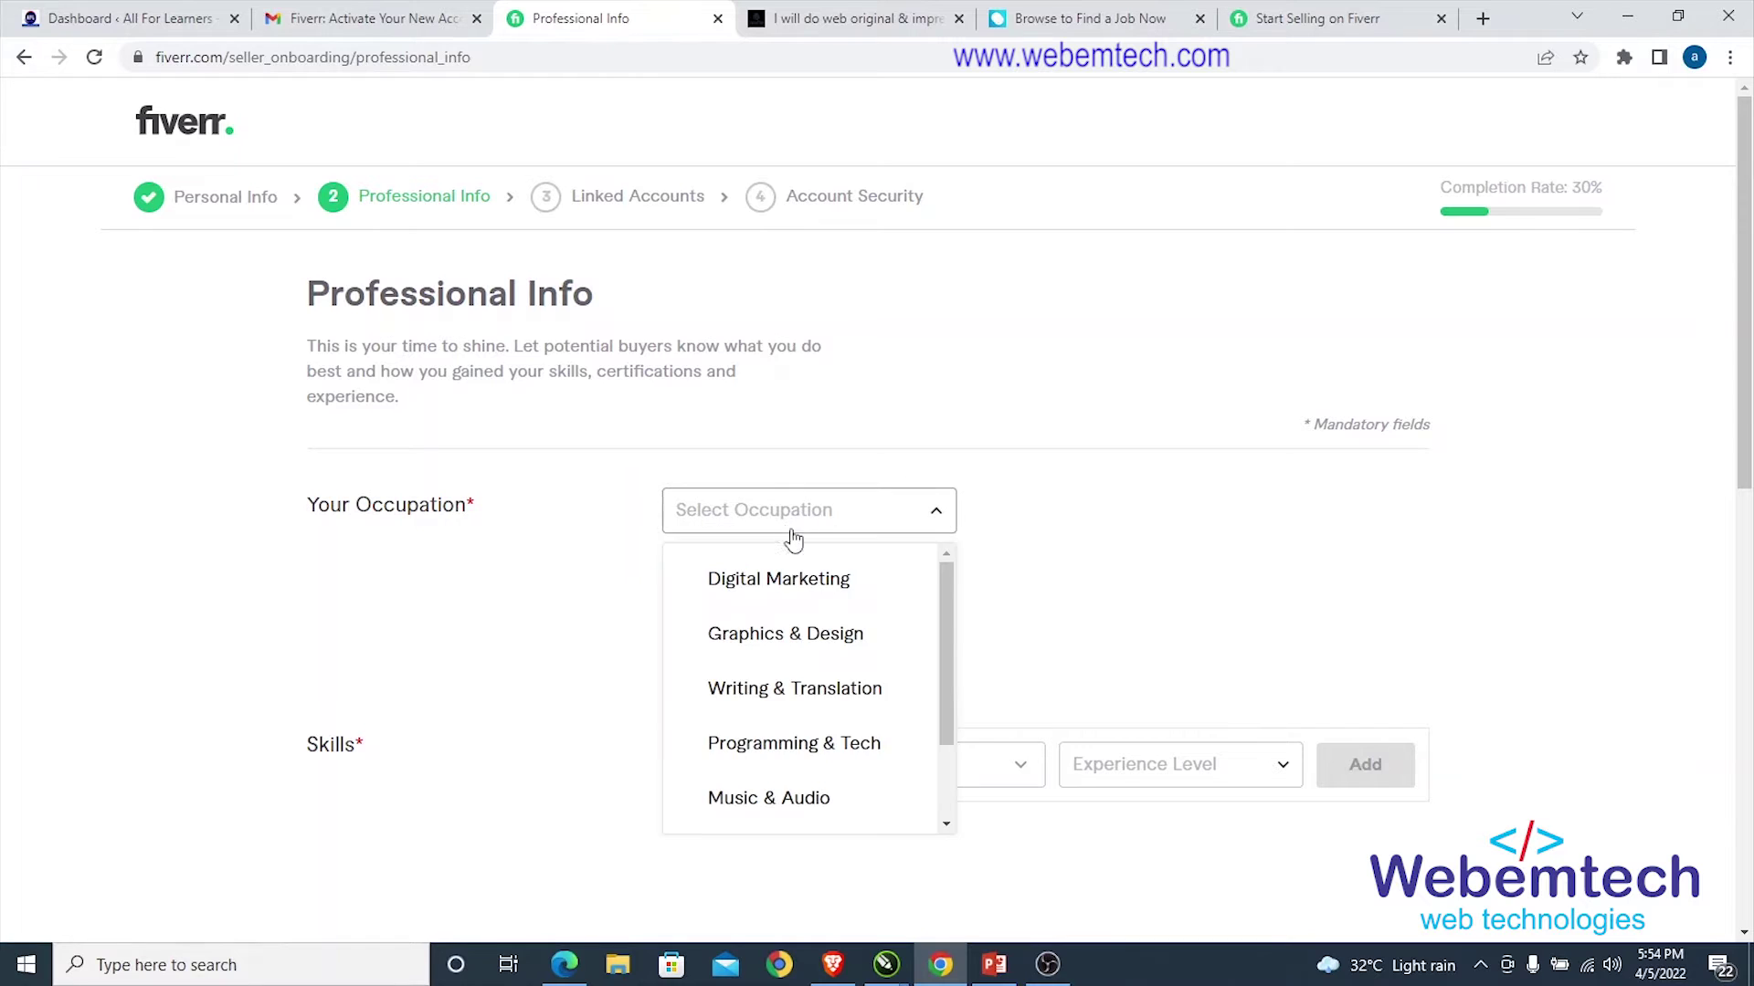
click(794, 740)
scroll(953, 610, down, 1)
scroll(940, 606, down, 1)
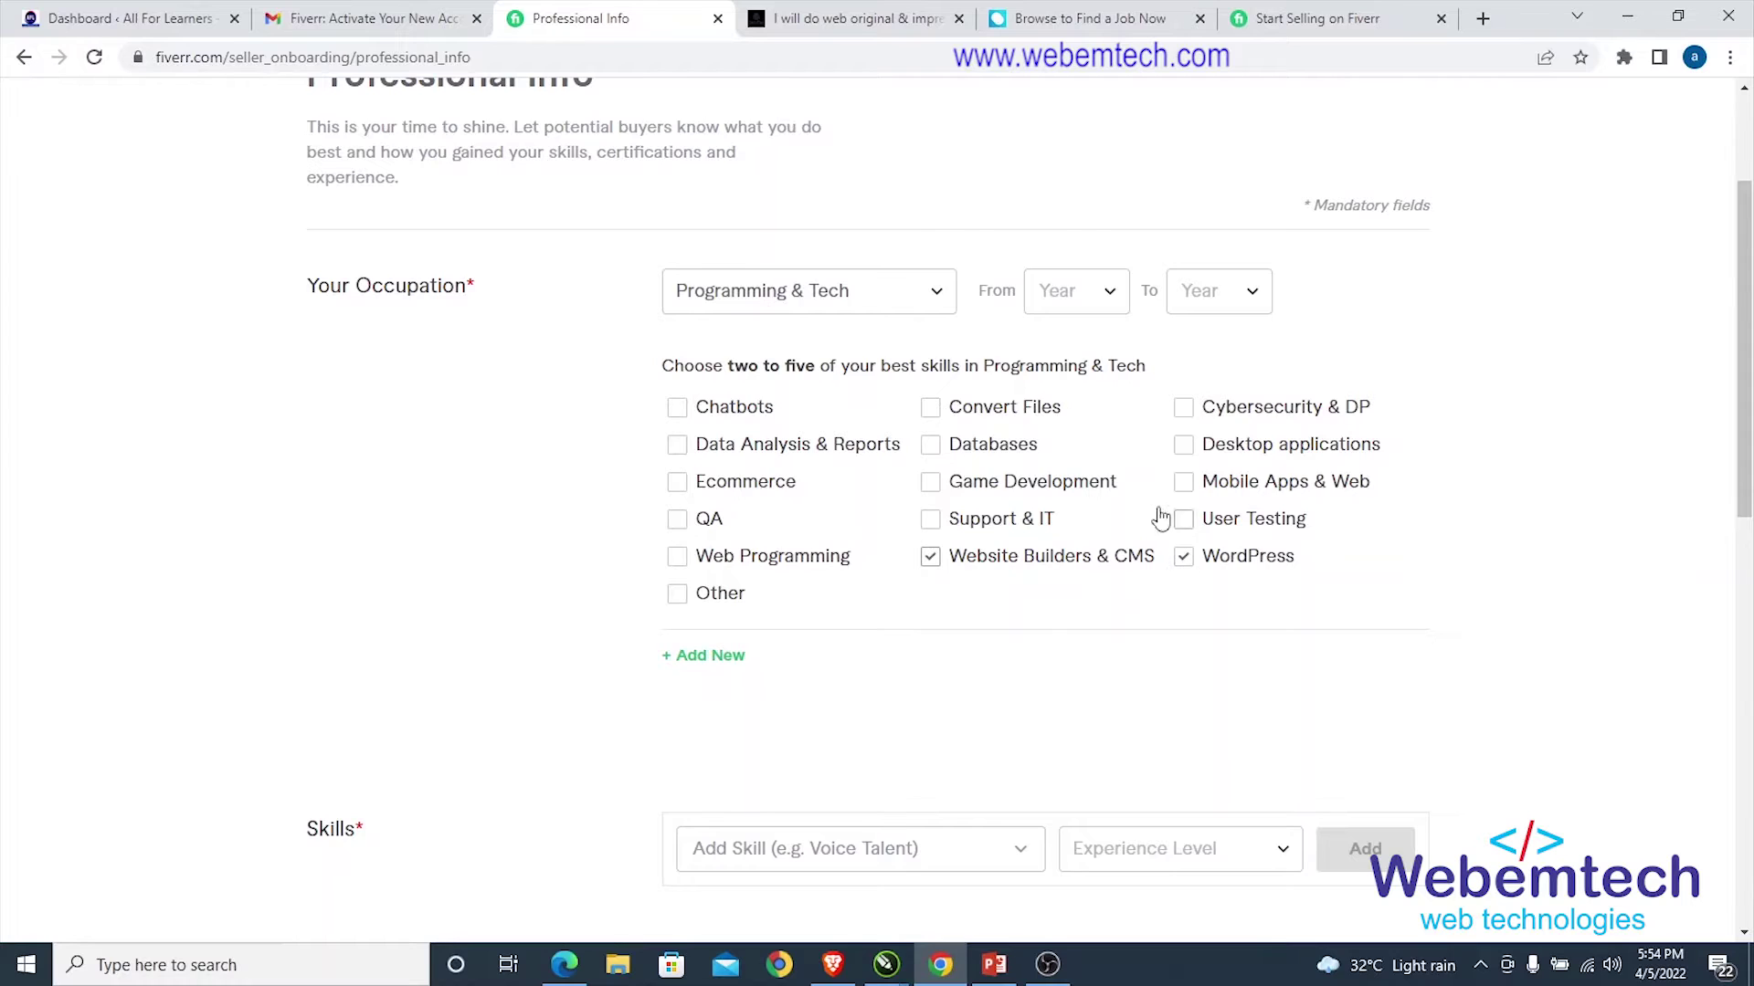
scroll(1036, 506, down, 3)
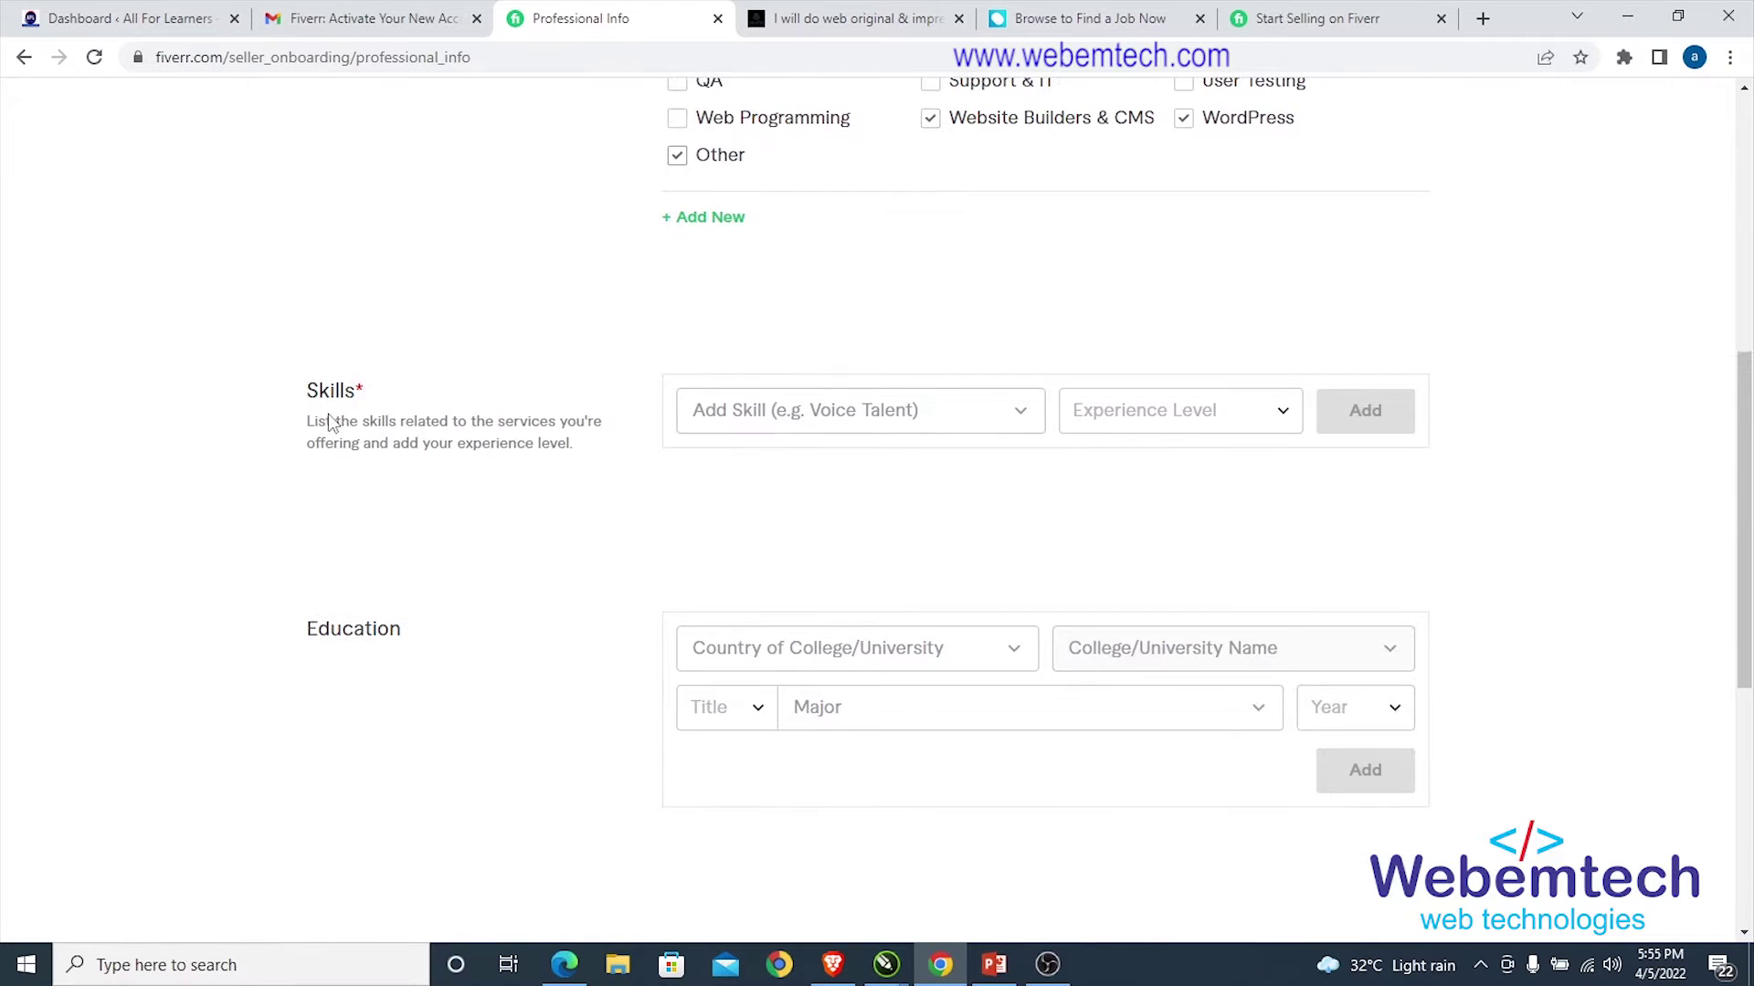
- Add Website design and SEO as skills, both at Expert level
click(1004, 419)
text(website de)
click(829, 475)
click(1201, 415)
click(1133, 587)
click(1361, 415)
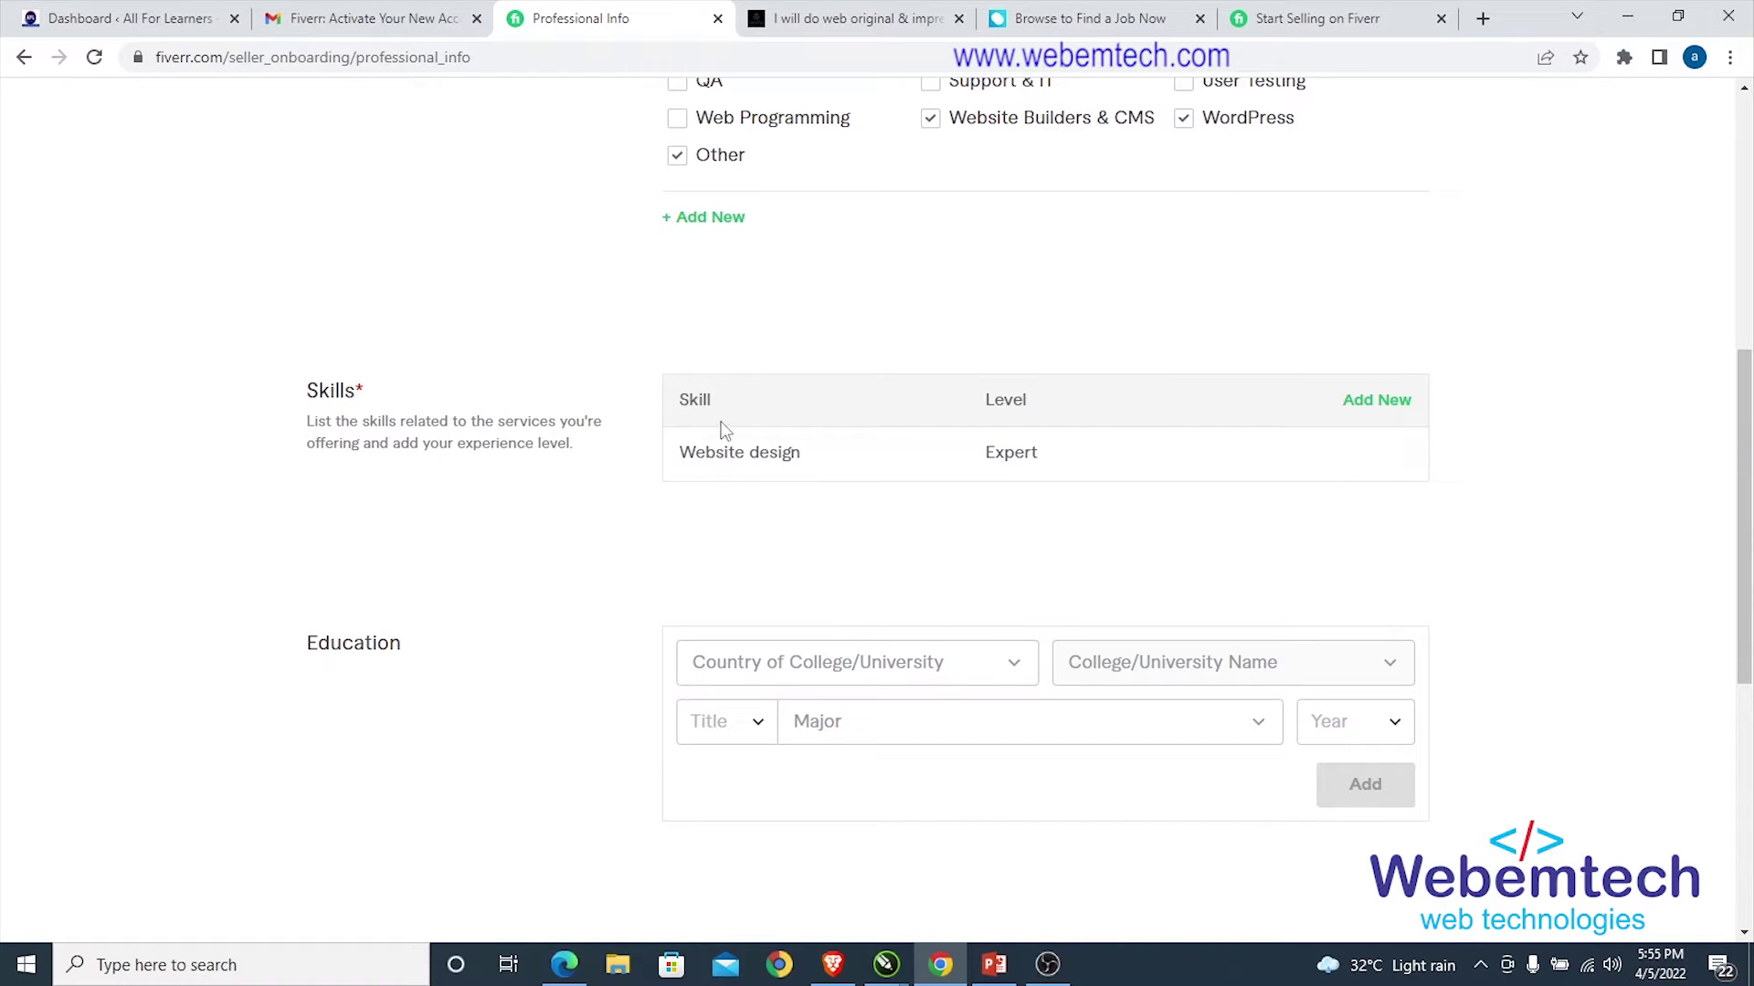
click(841, 411)
text(seo)
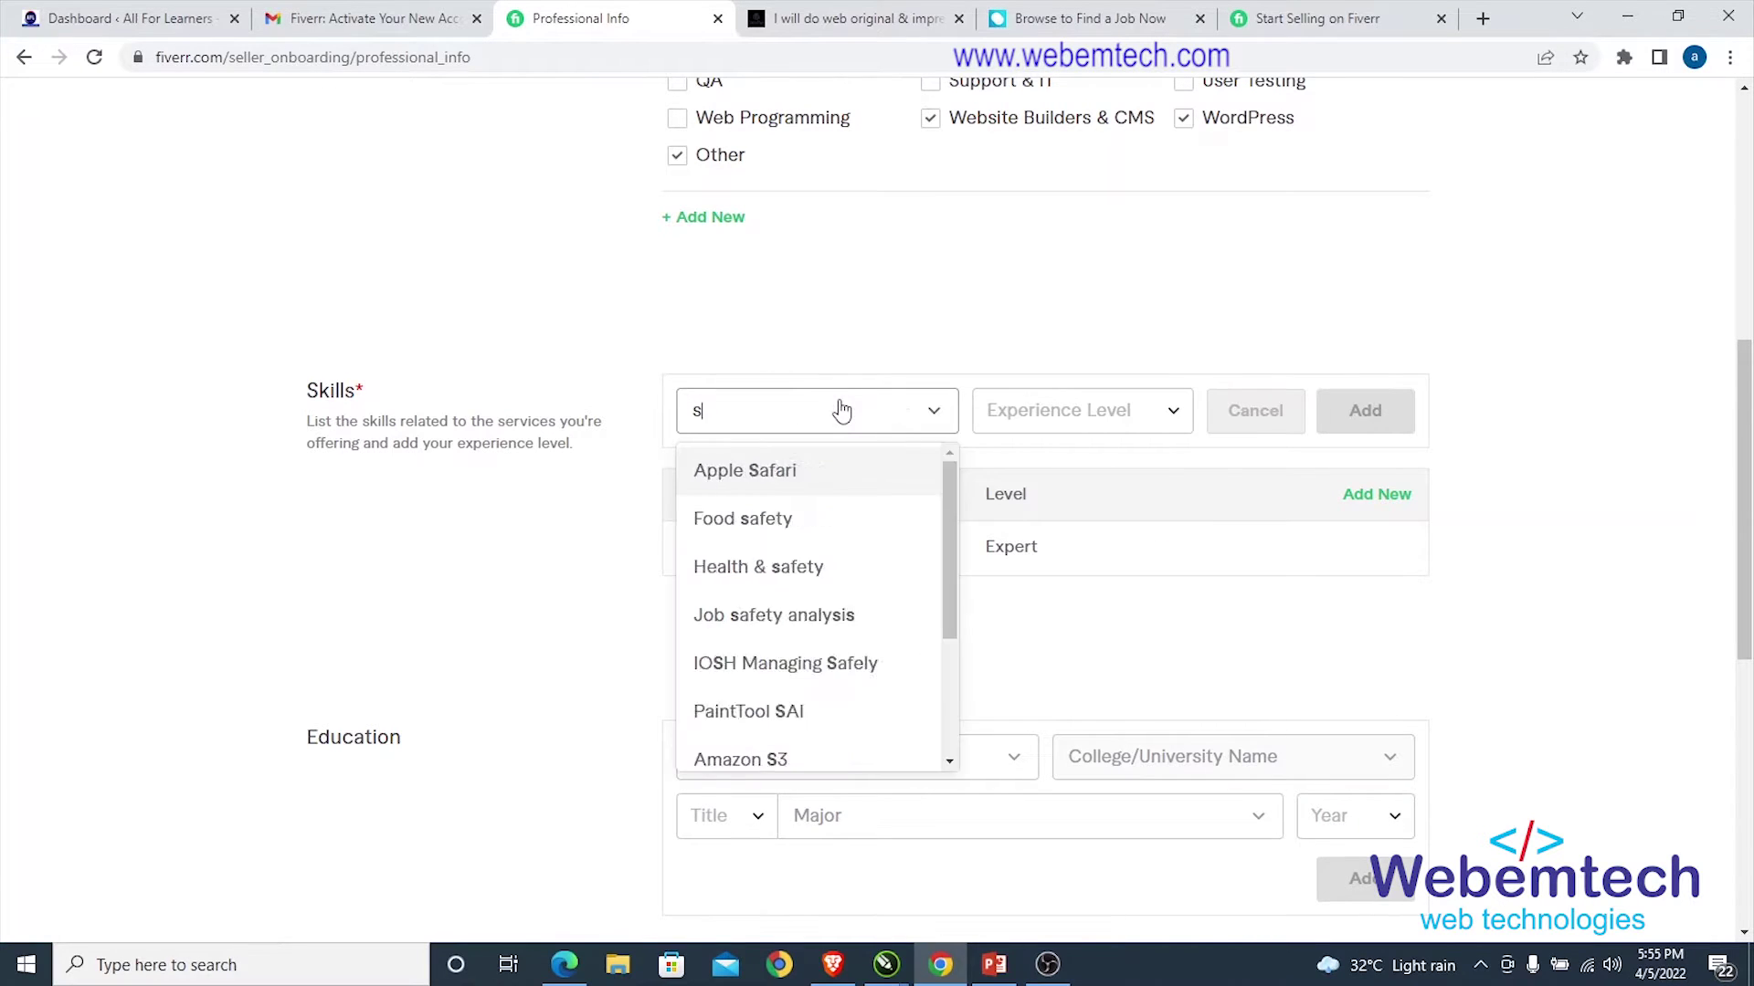
click(704, 480)
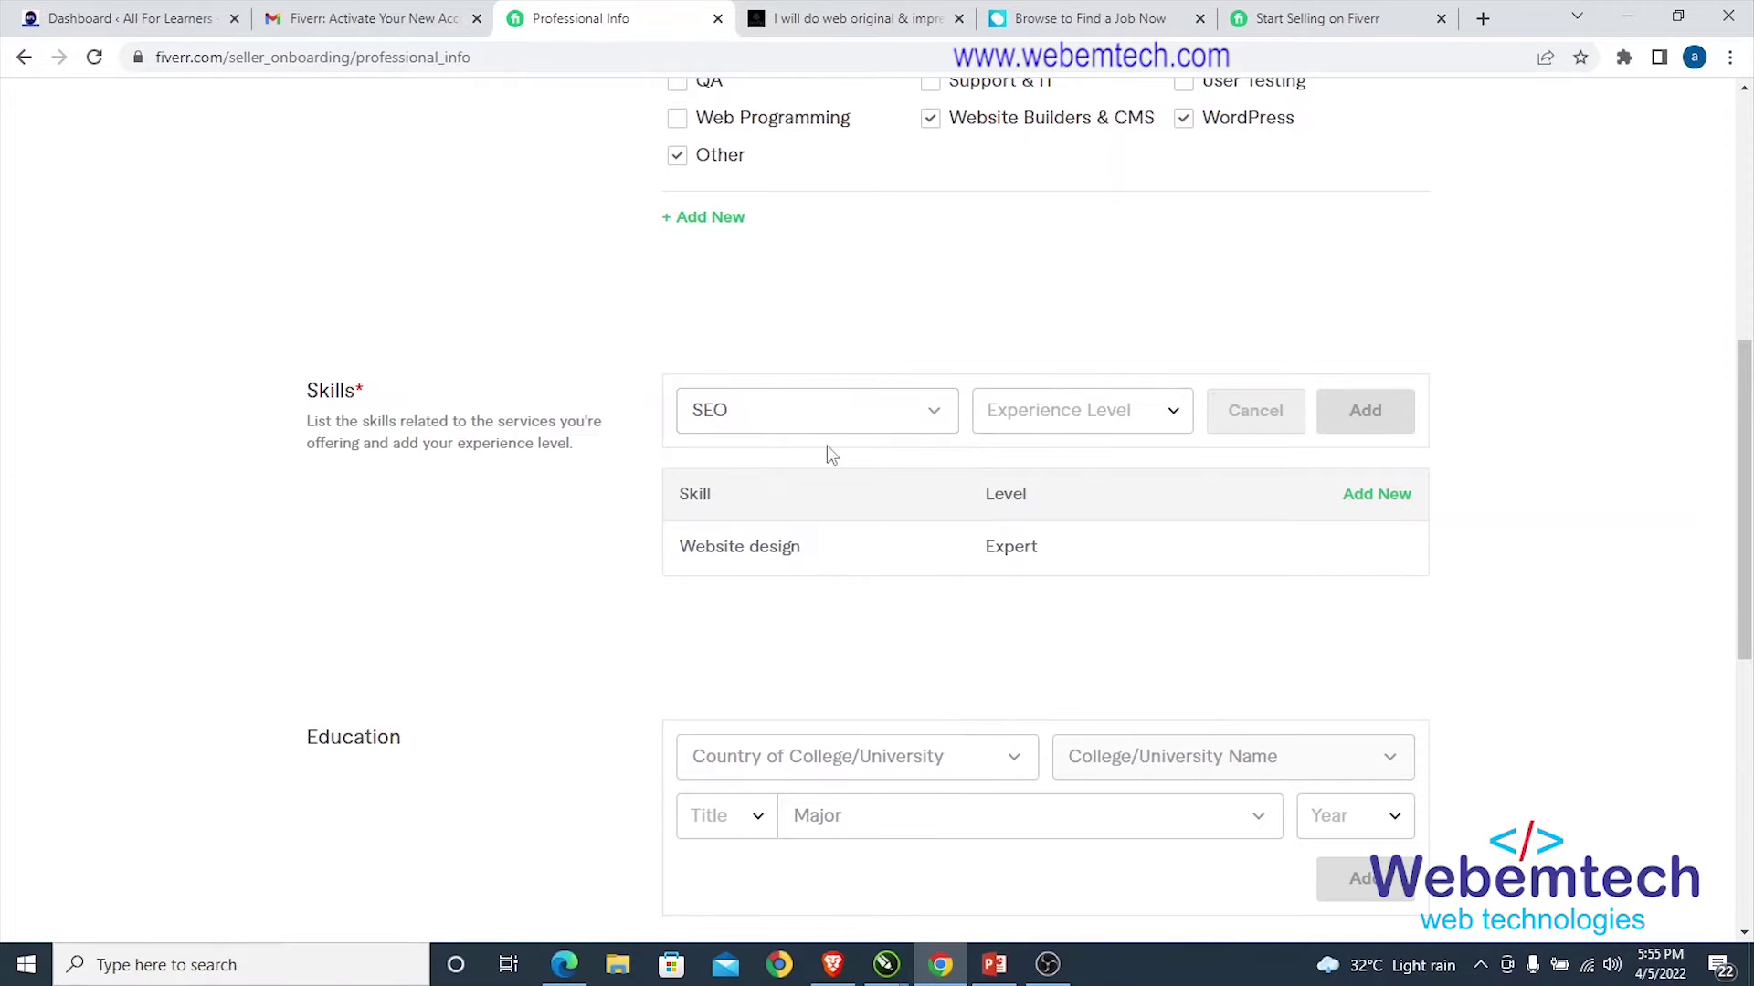
click(1092, 420)
click(1046, 588)
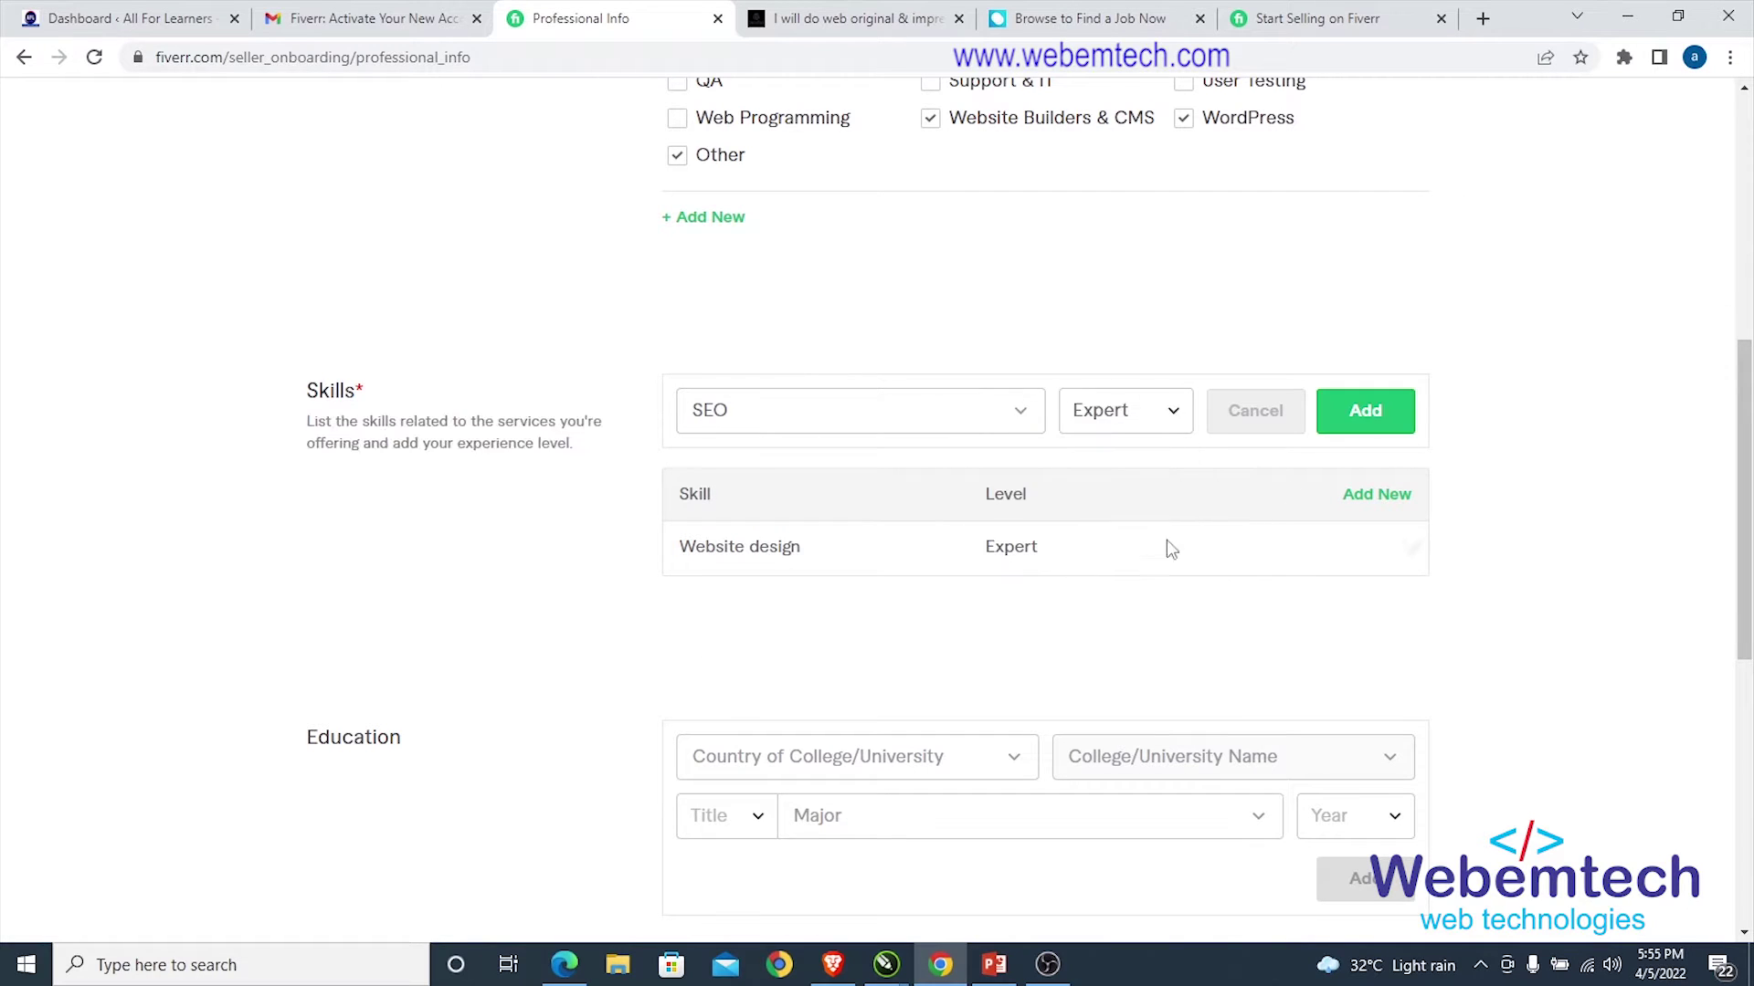
click(1400, 413)
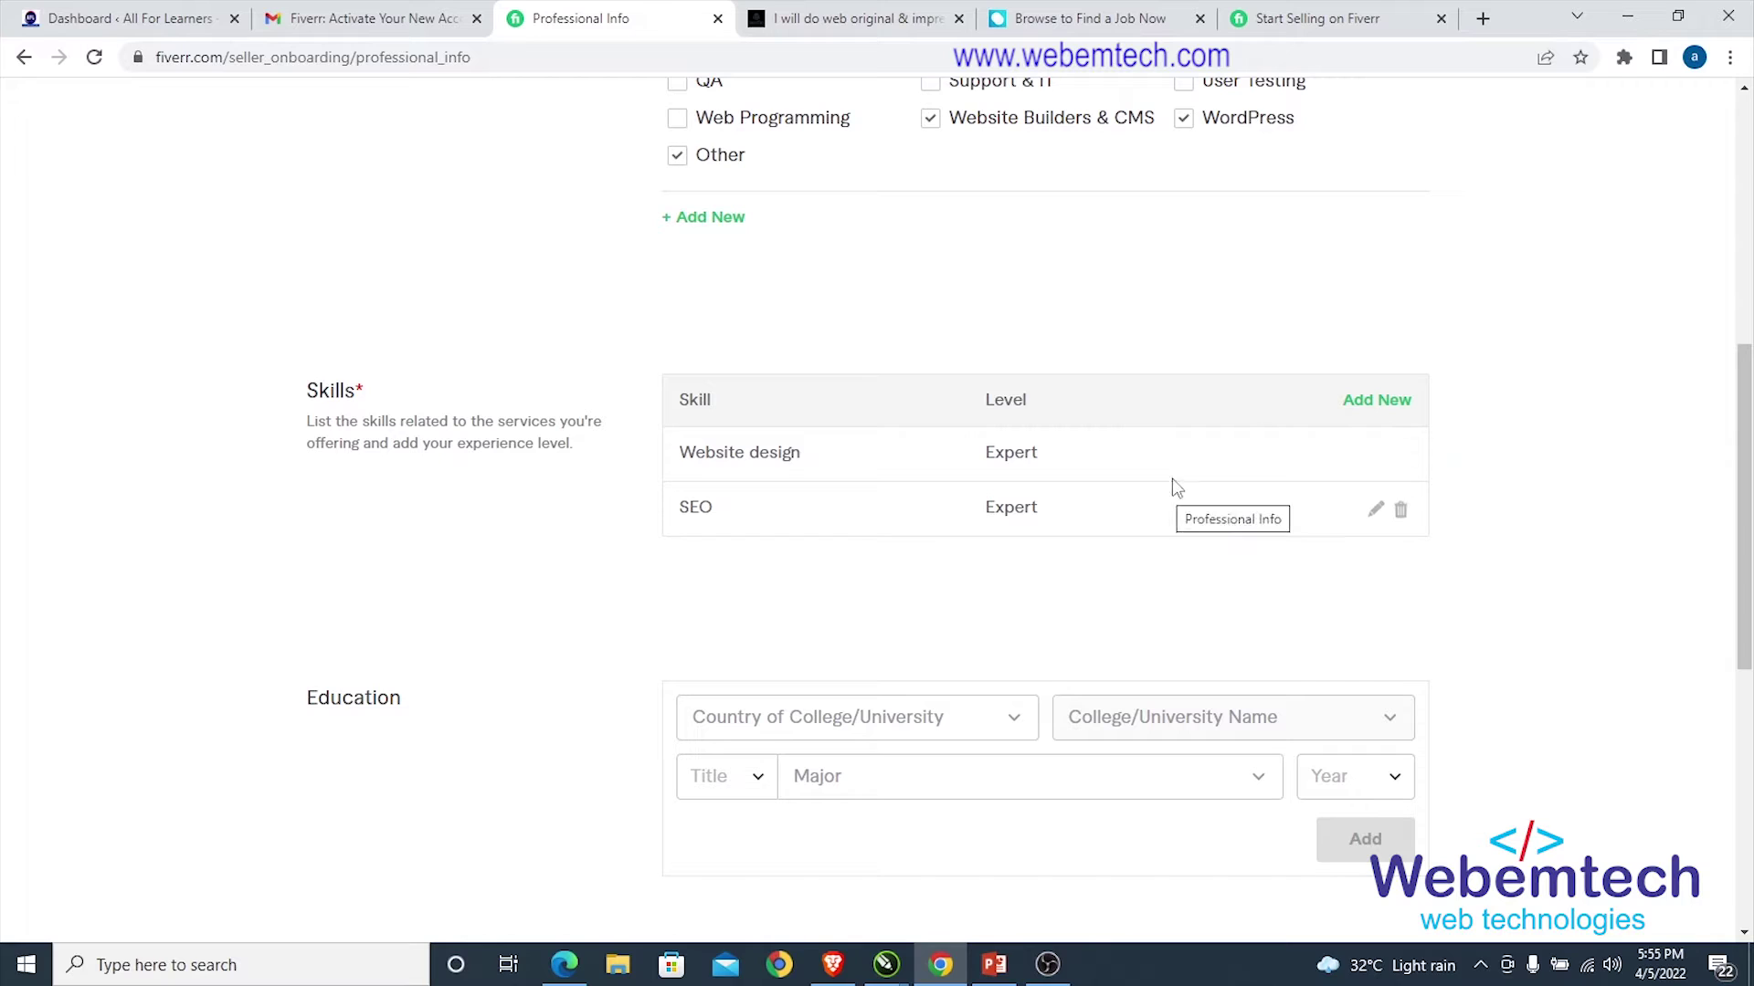
- Add web management as a new skill at Expert level
click(1348, 397)
click(876, 415)
text(web )
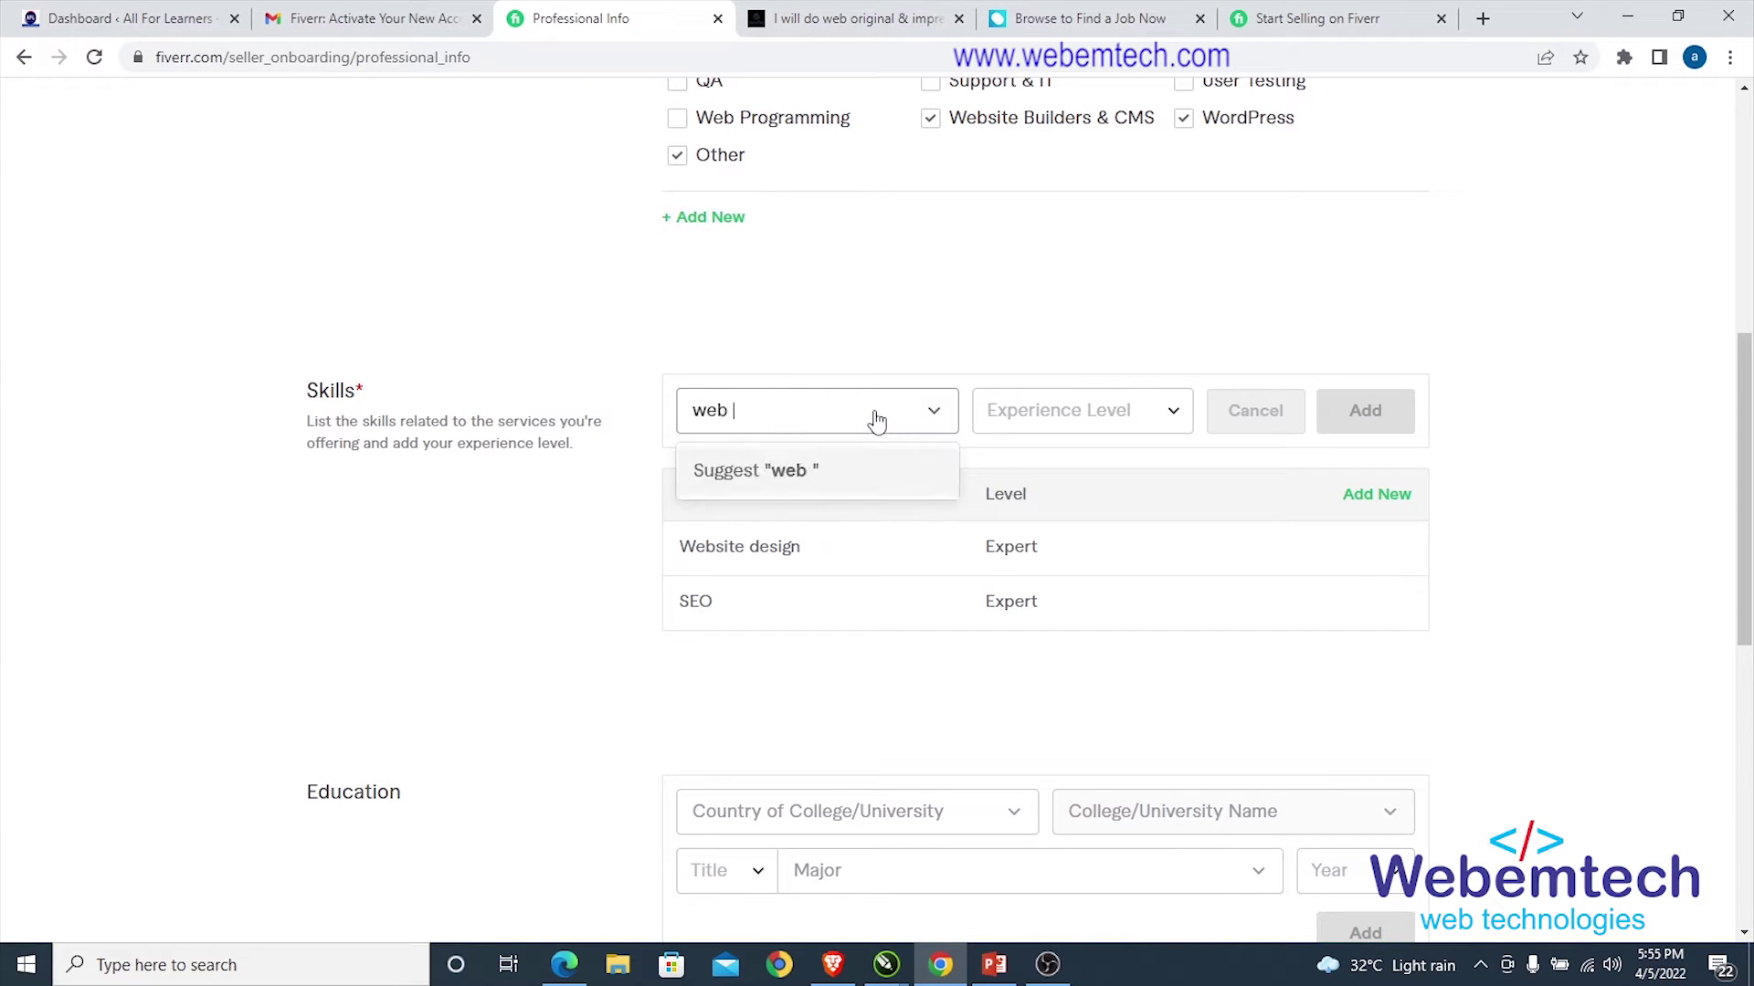
text(management)
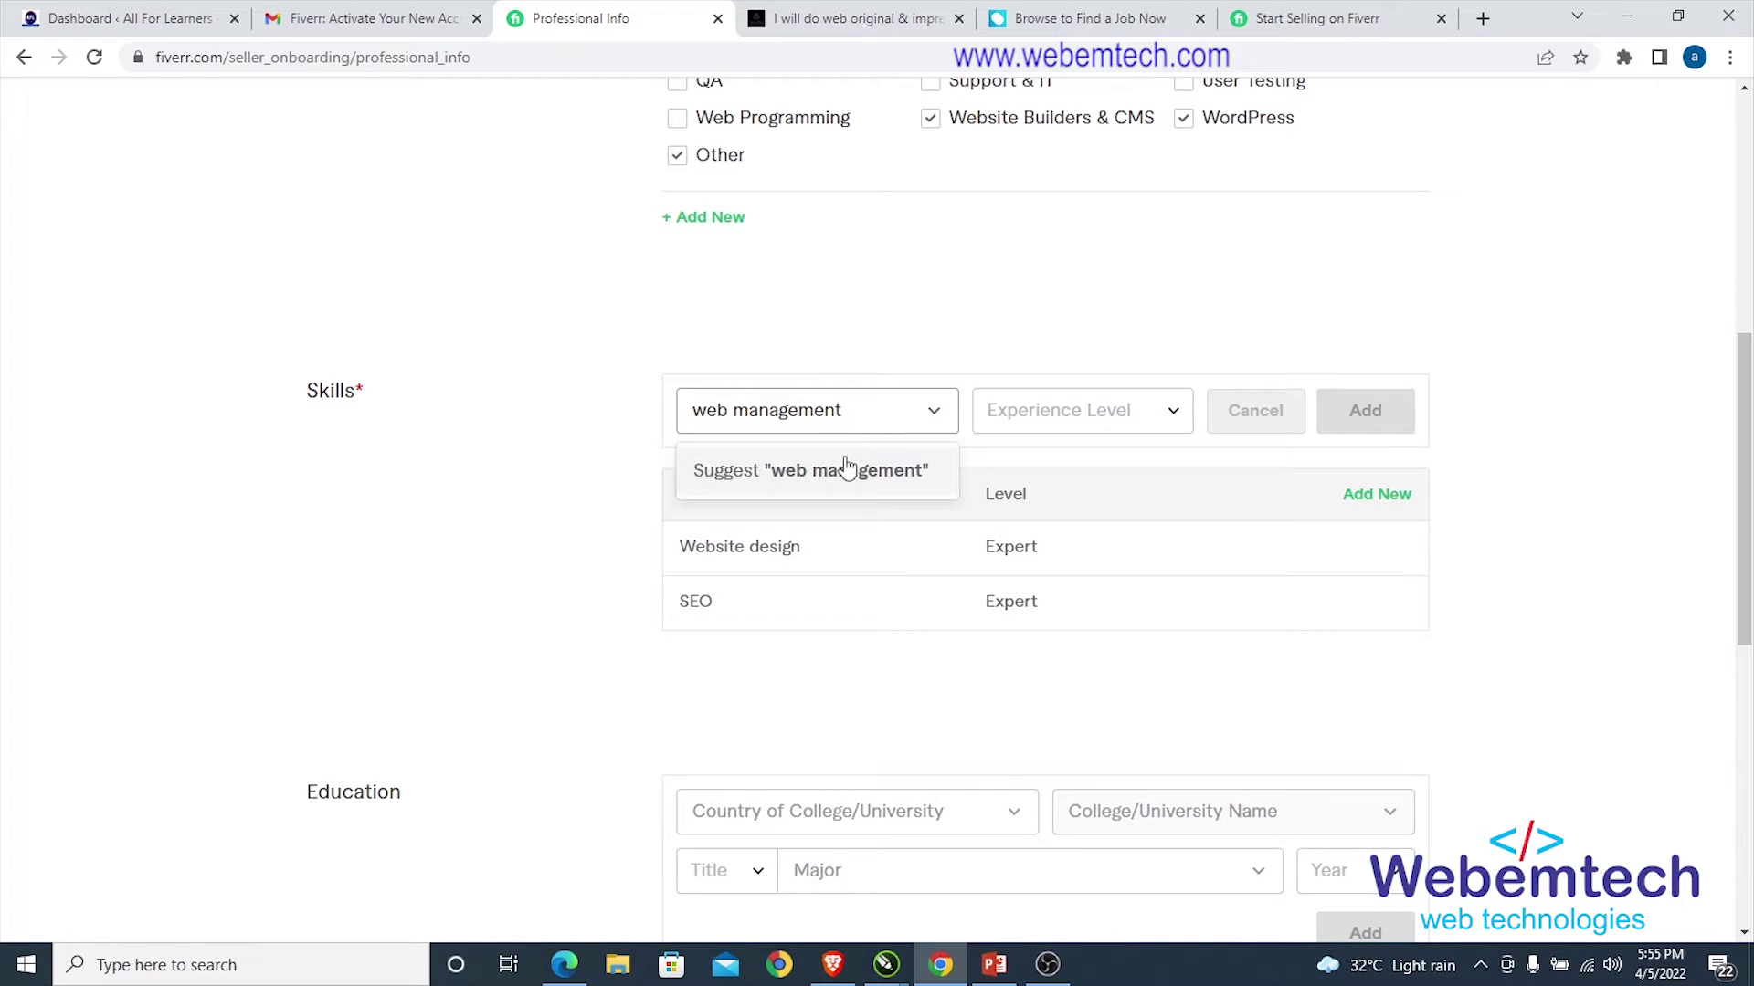
click(841, 466)
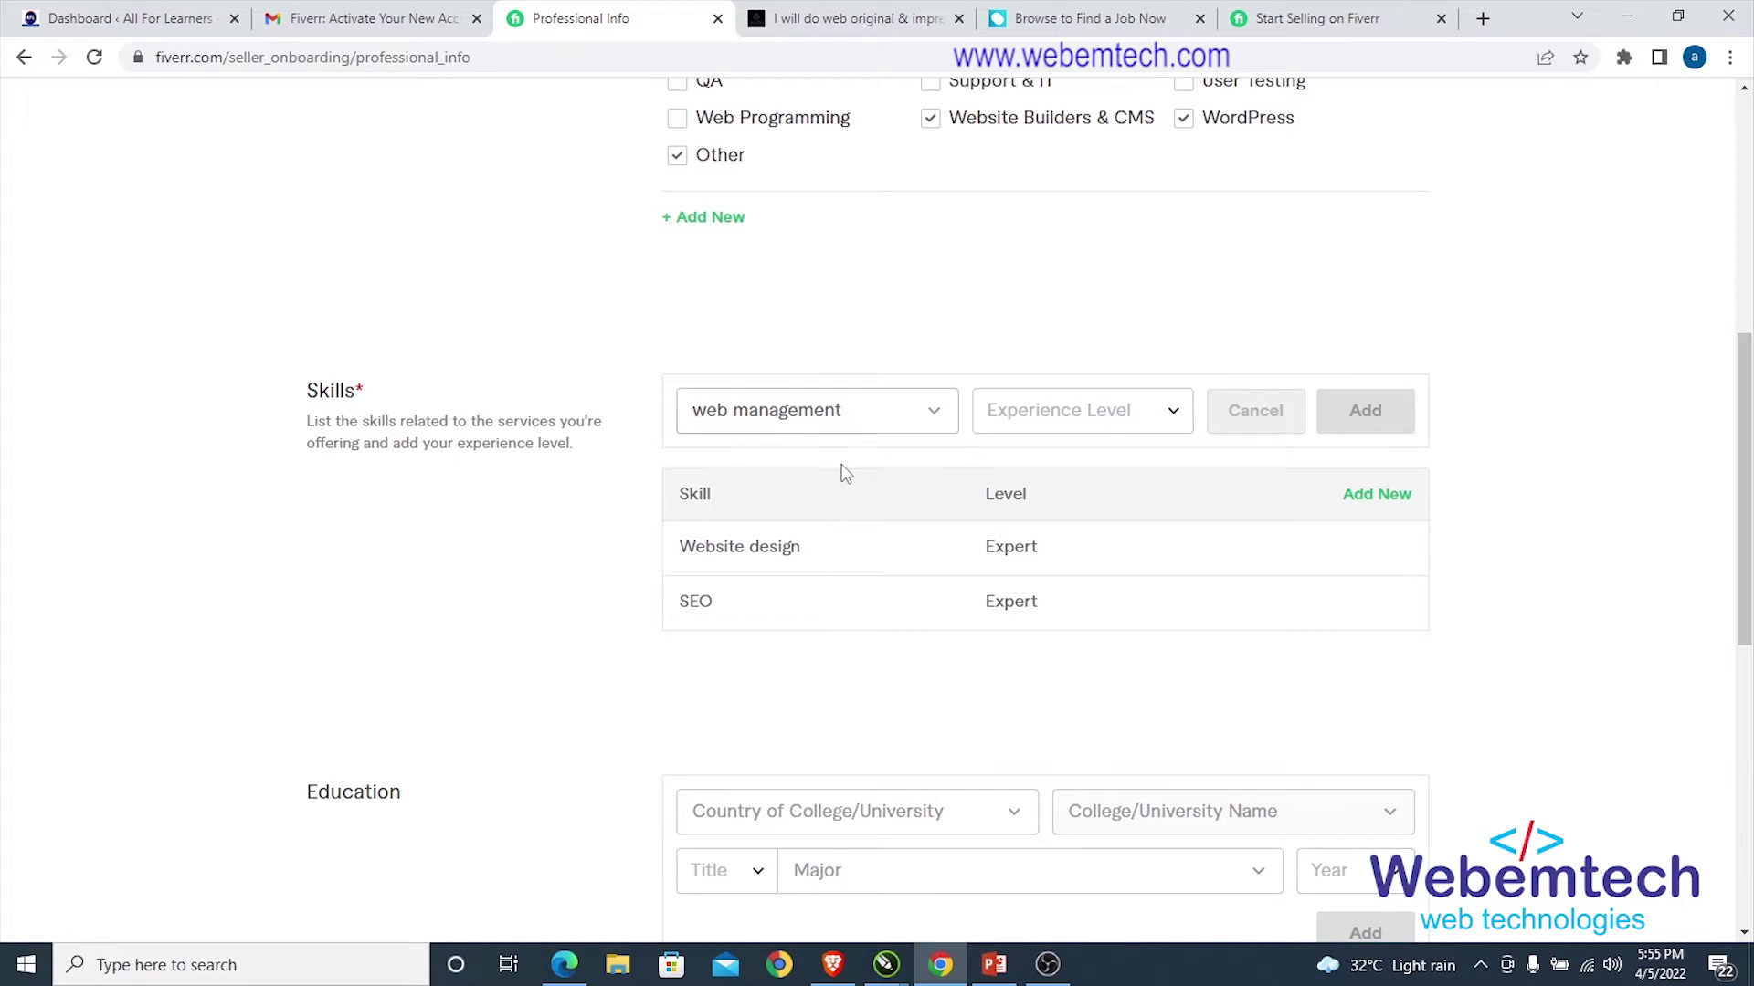
click(1076, 413)
click(1062, 587)
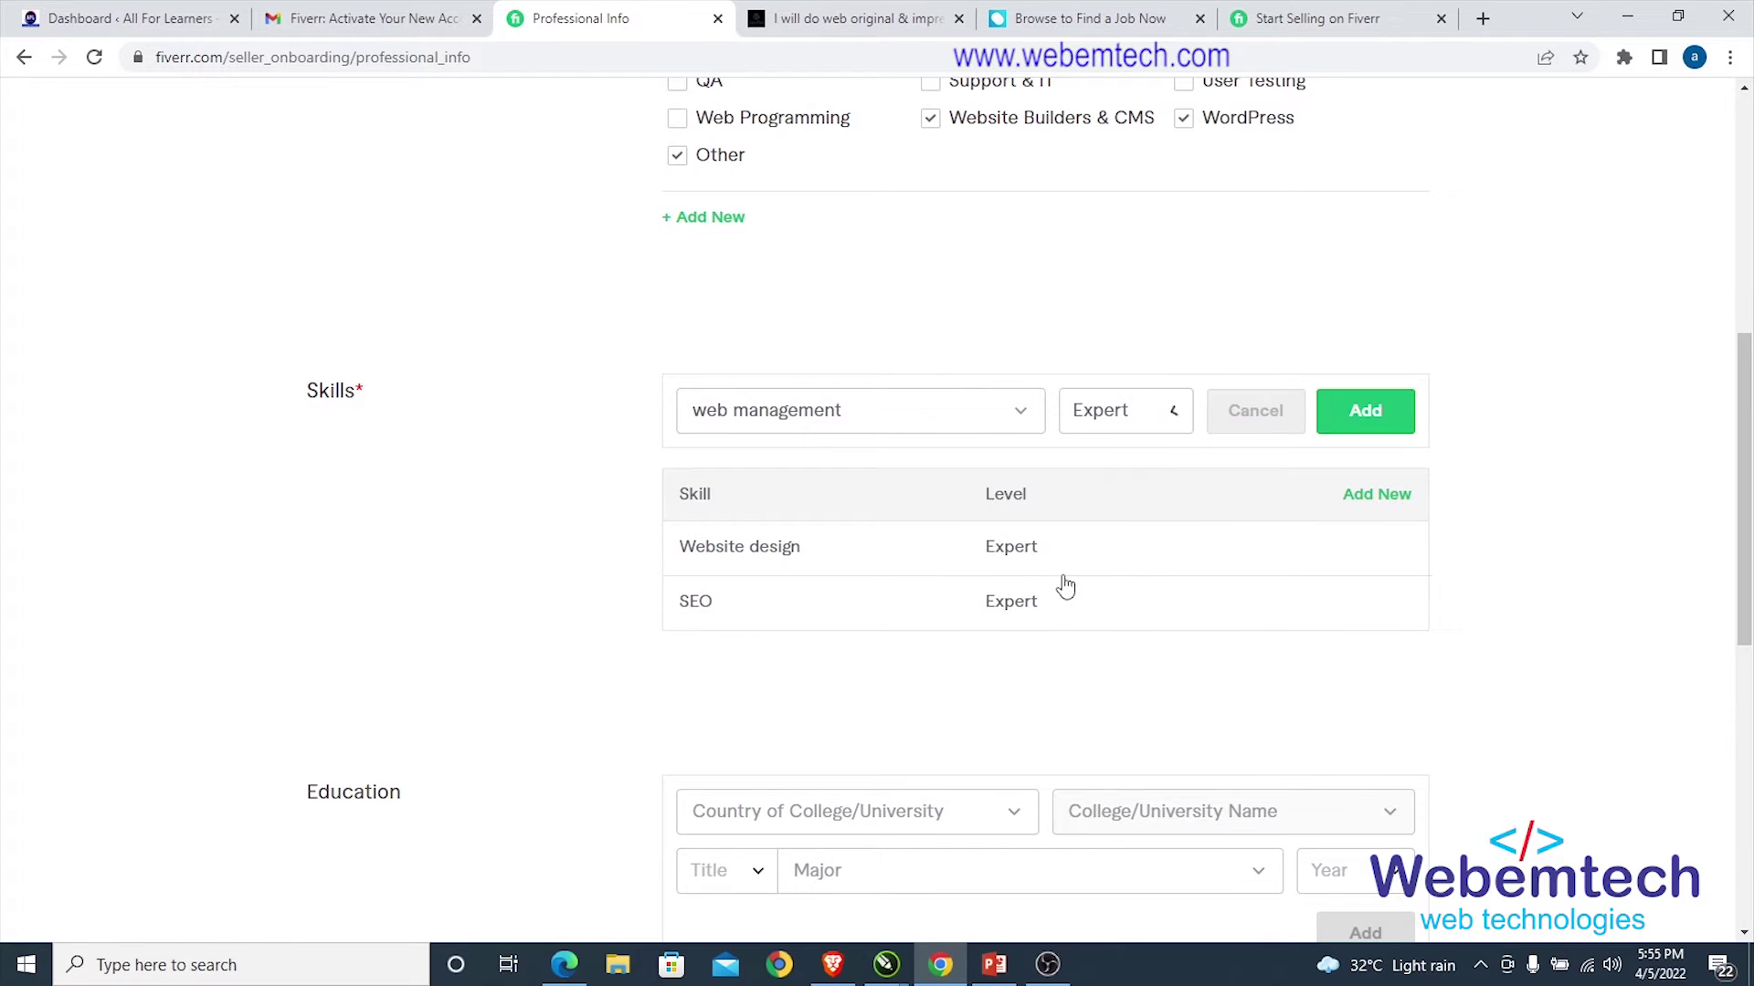
click(1379, 422)
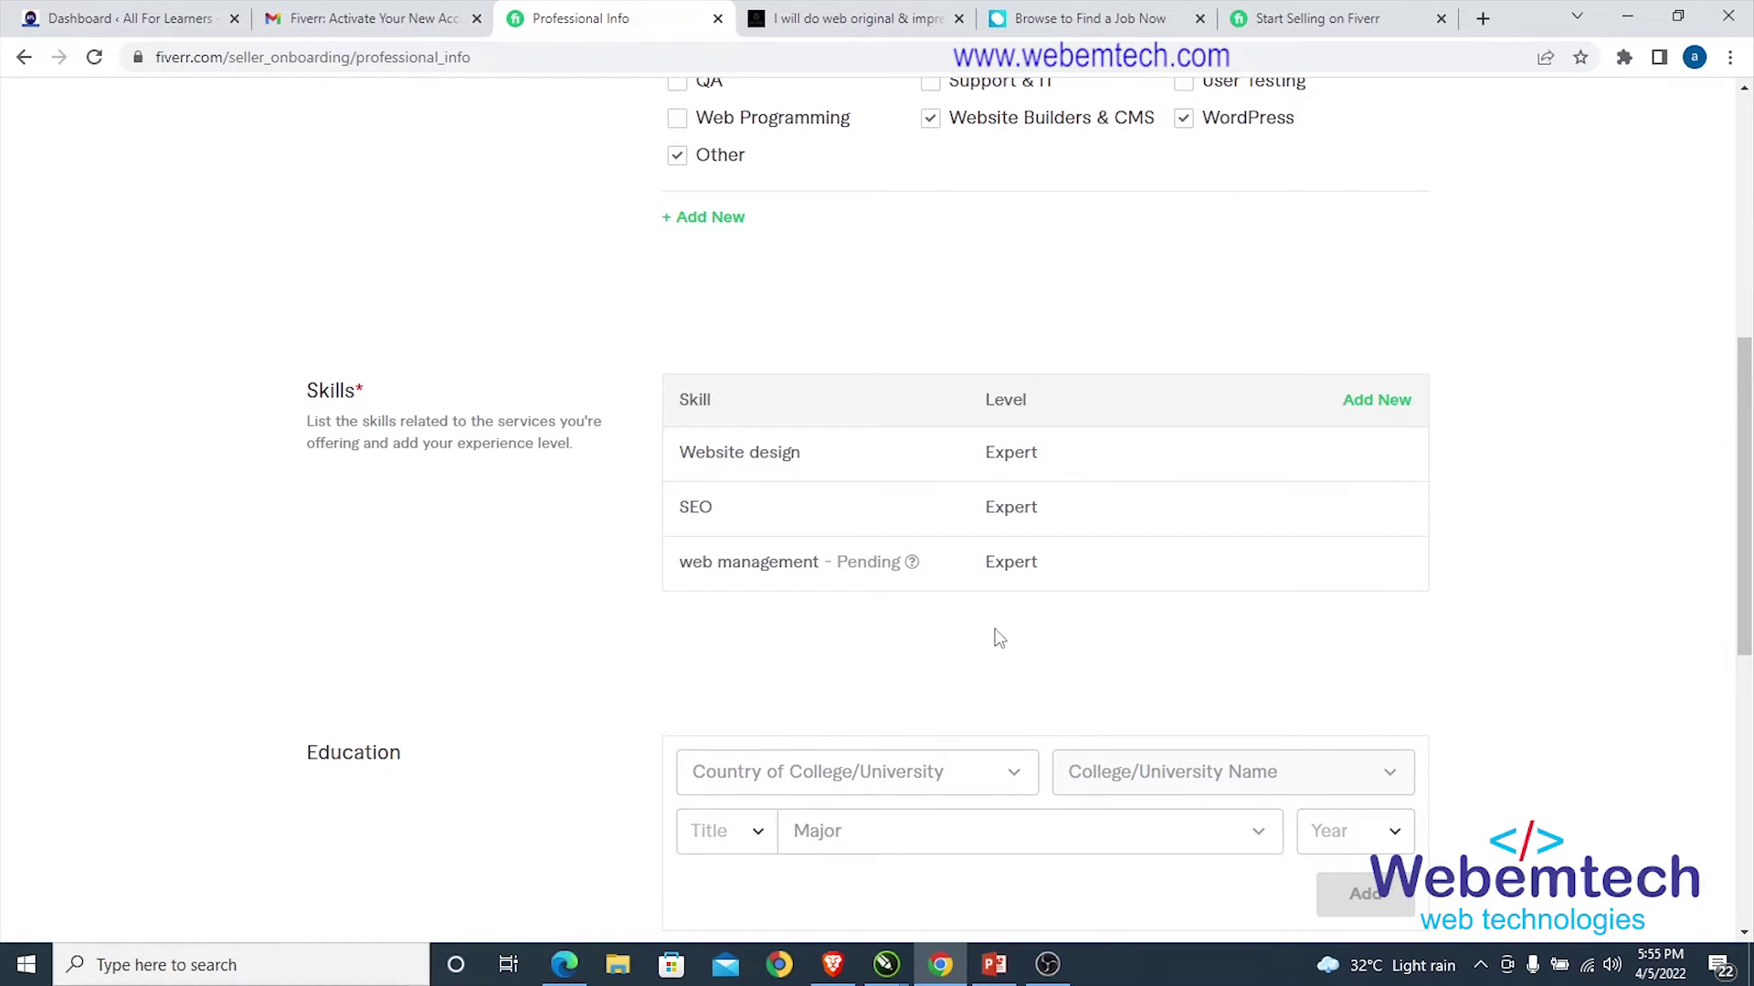
scroll(968, 453, down, 3)
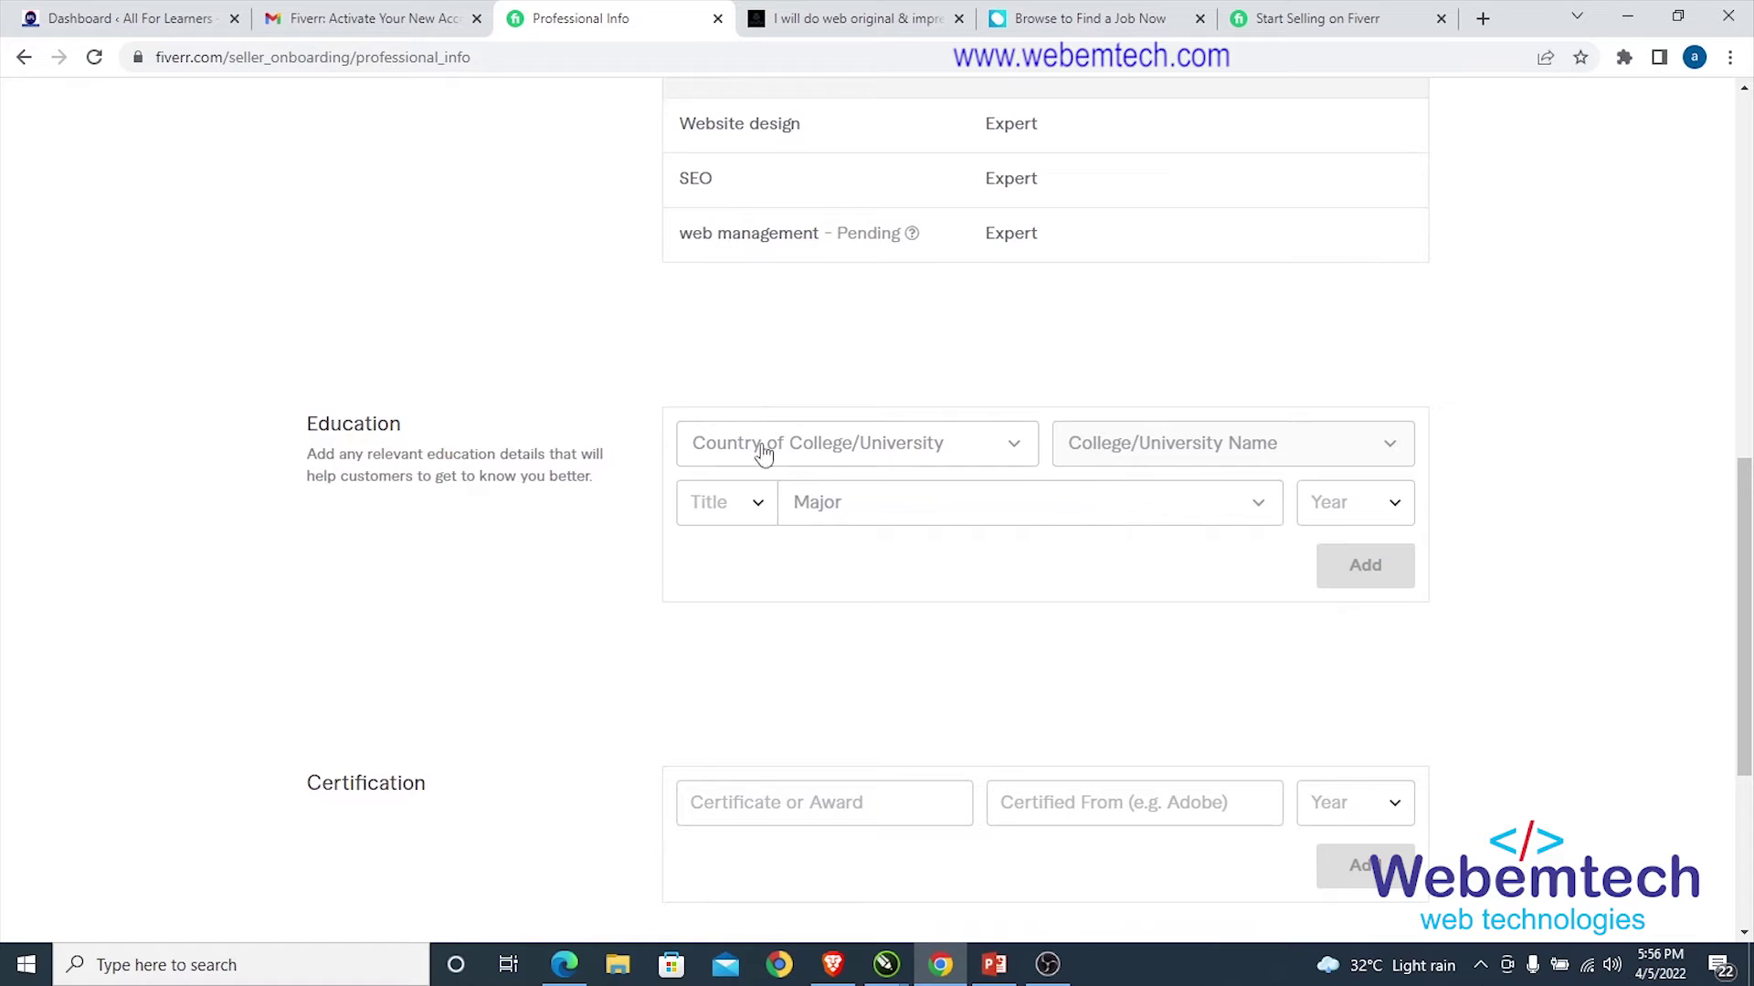
- Add the computer science education, the wordpress website design certificate and the personal website link
click(936, 452)
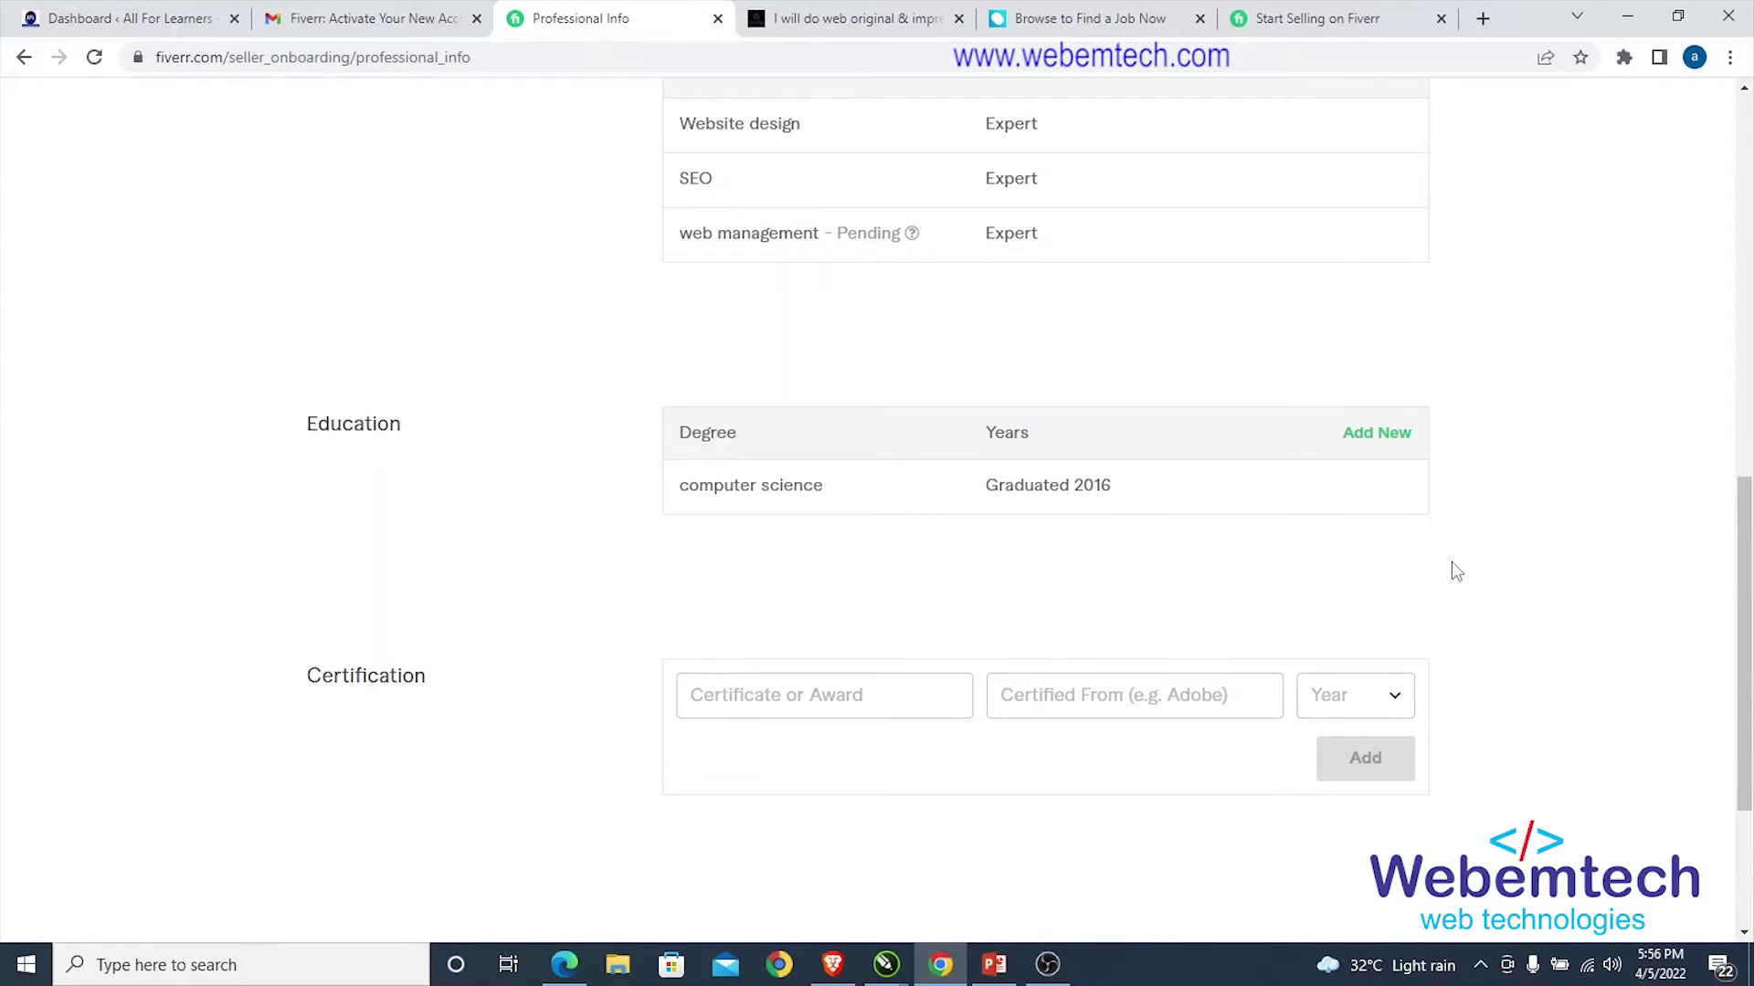
scroll(1456, 572, down, 2)
click(783, 479)
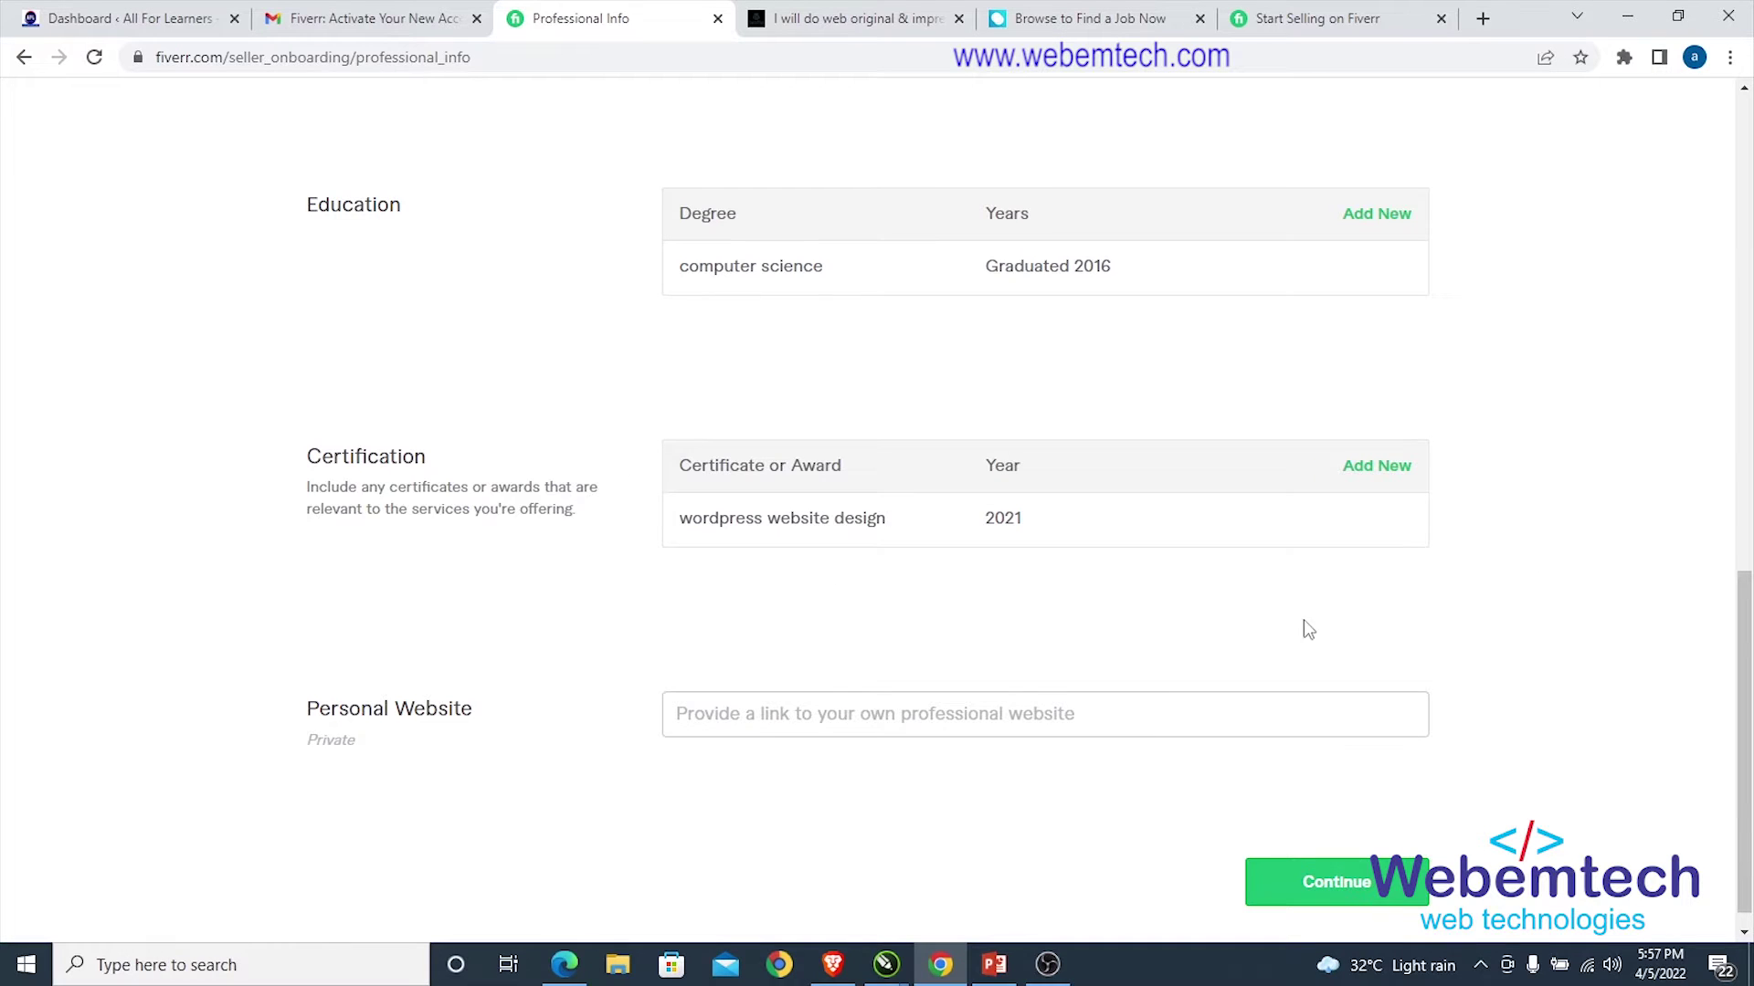
scroll(983, 595, down, 1)
click(738, 684)
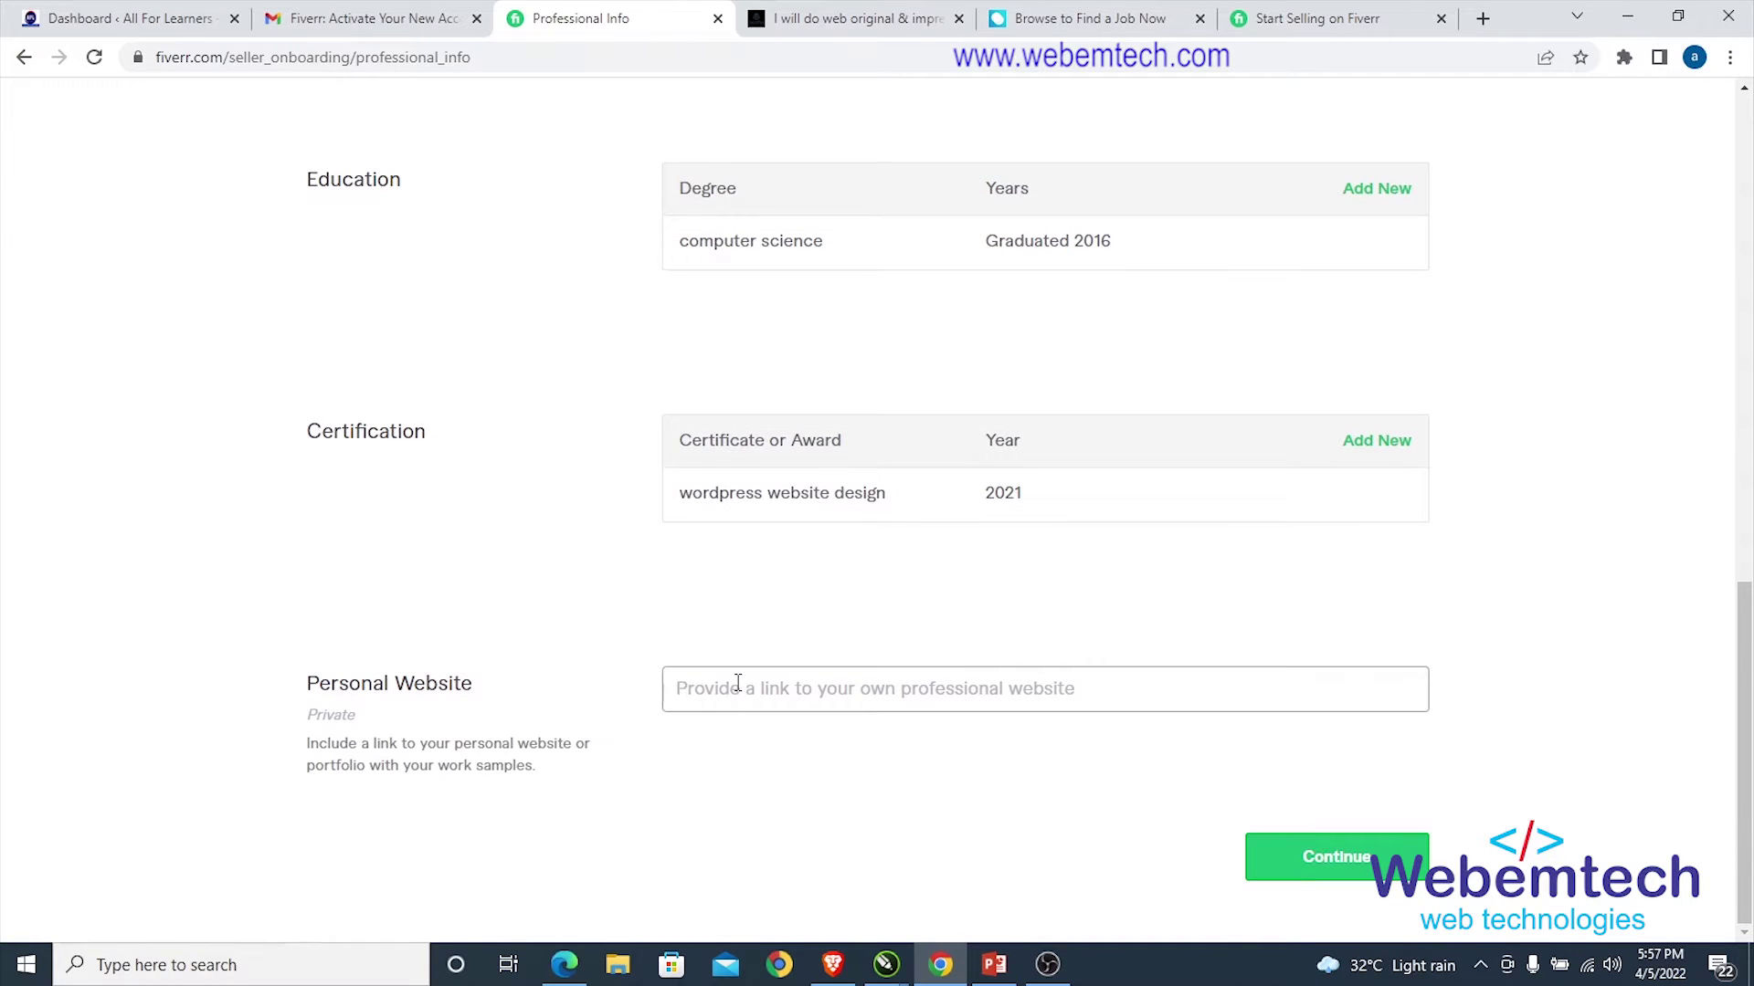
text(allforlearners.com)
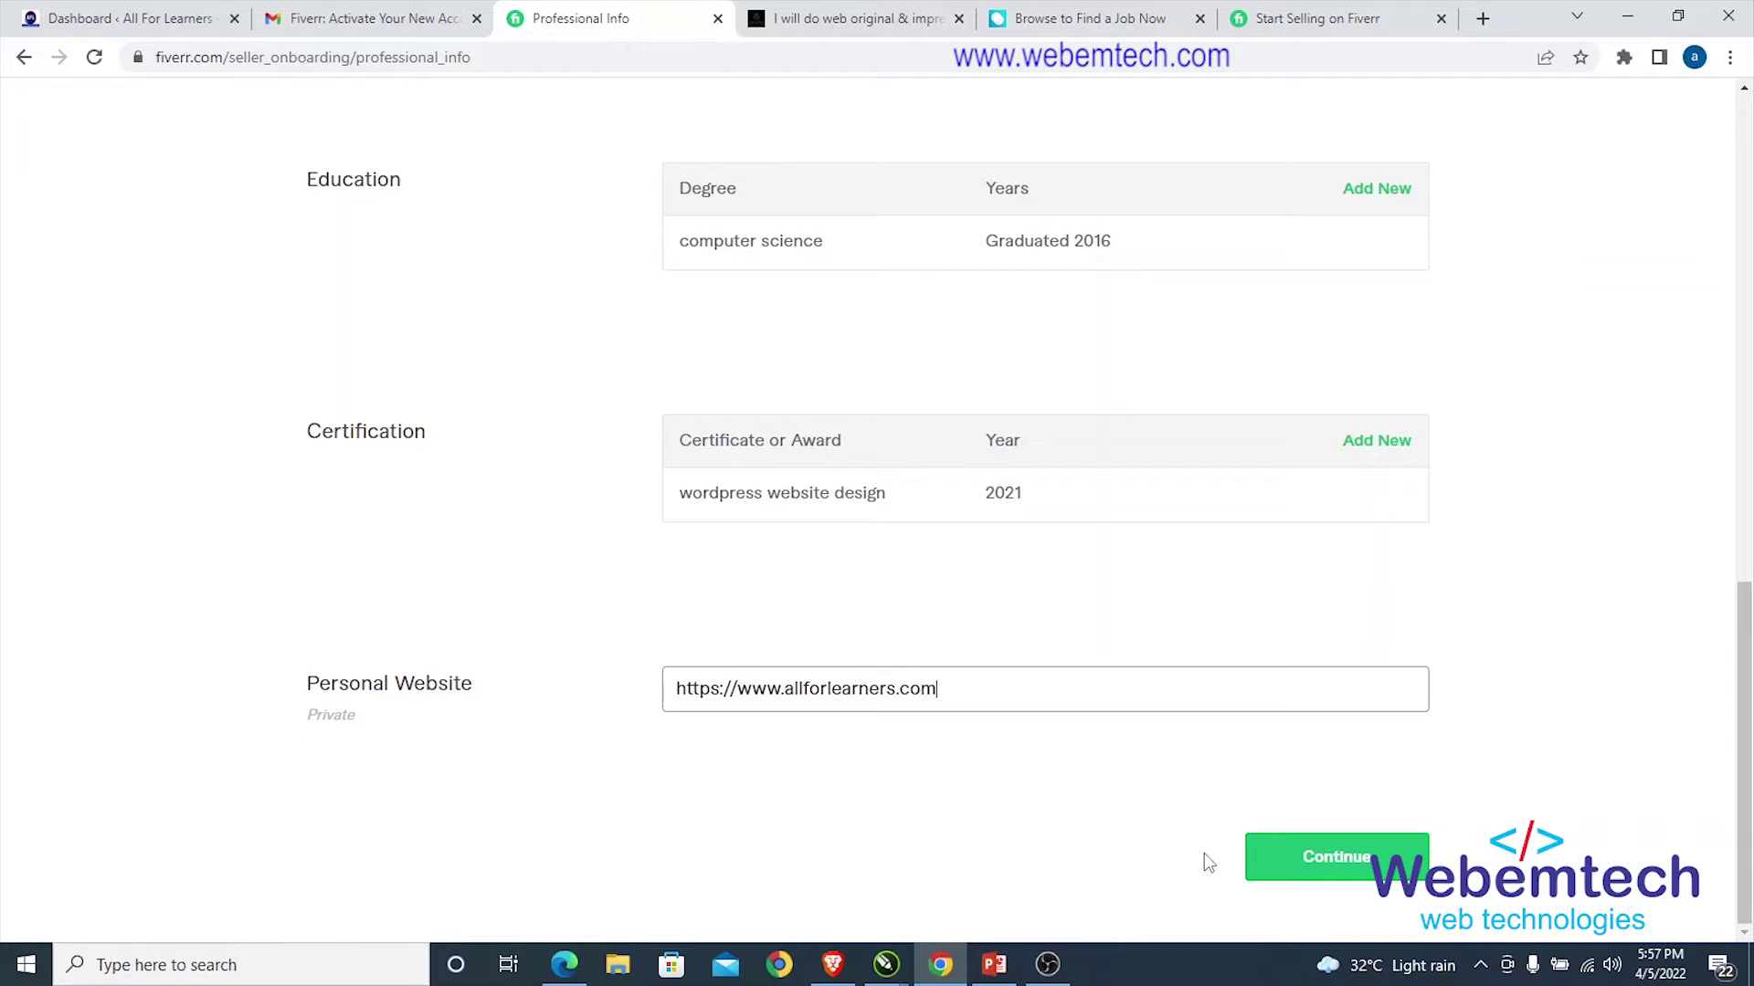
click(1329, 867)
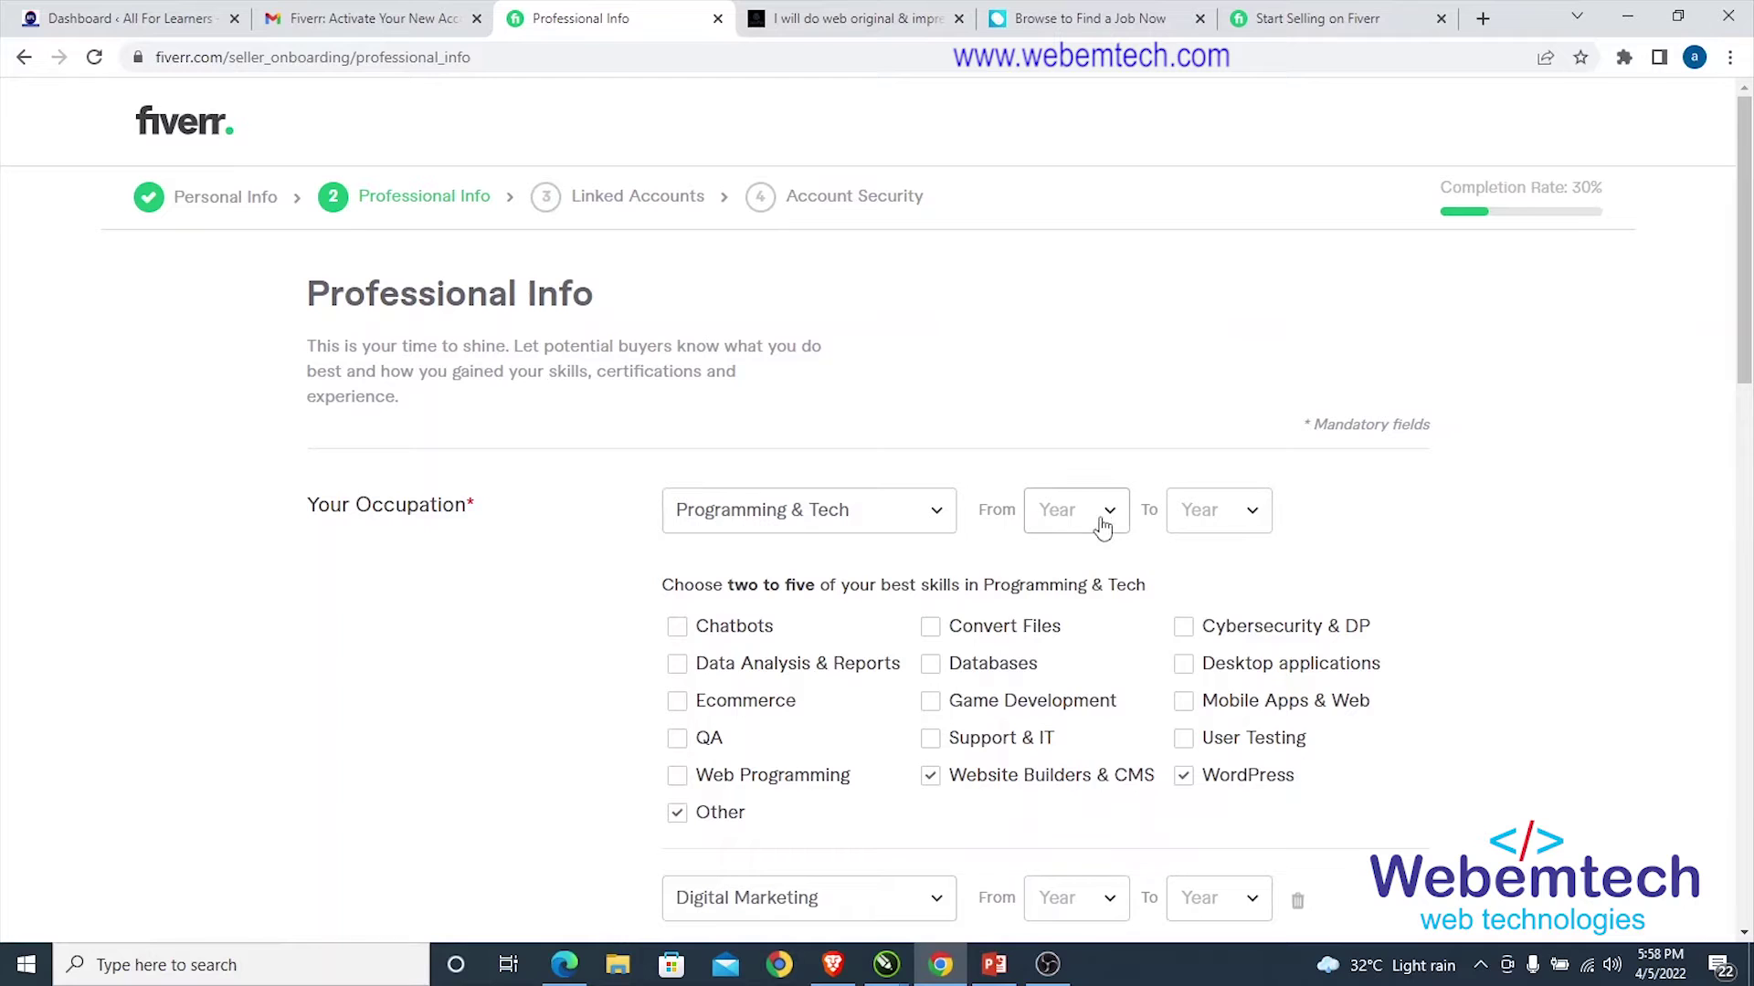
- Set the occupation years from 2004 to 2022
click(1101, 517)
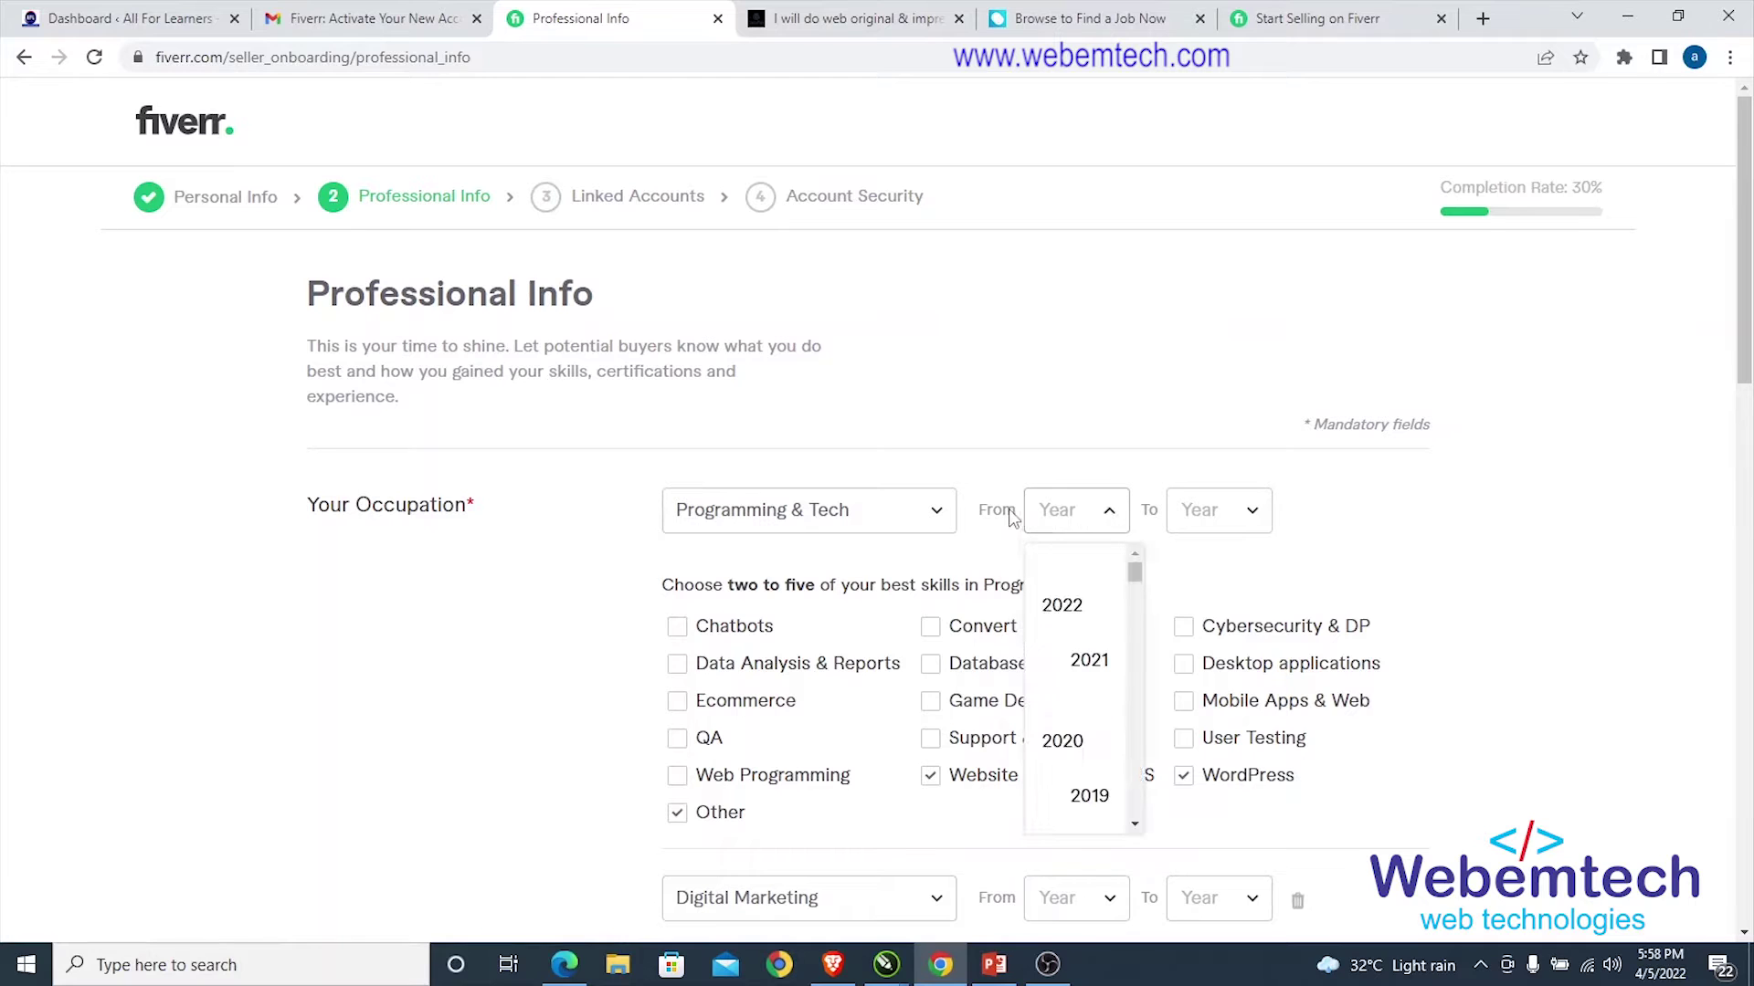
click(1077, 740)
click(1253, 517)
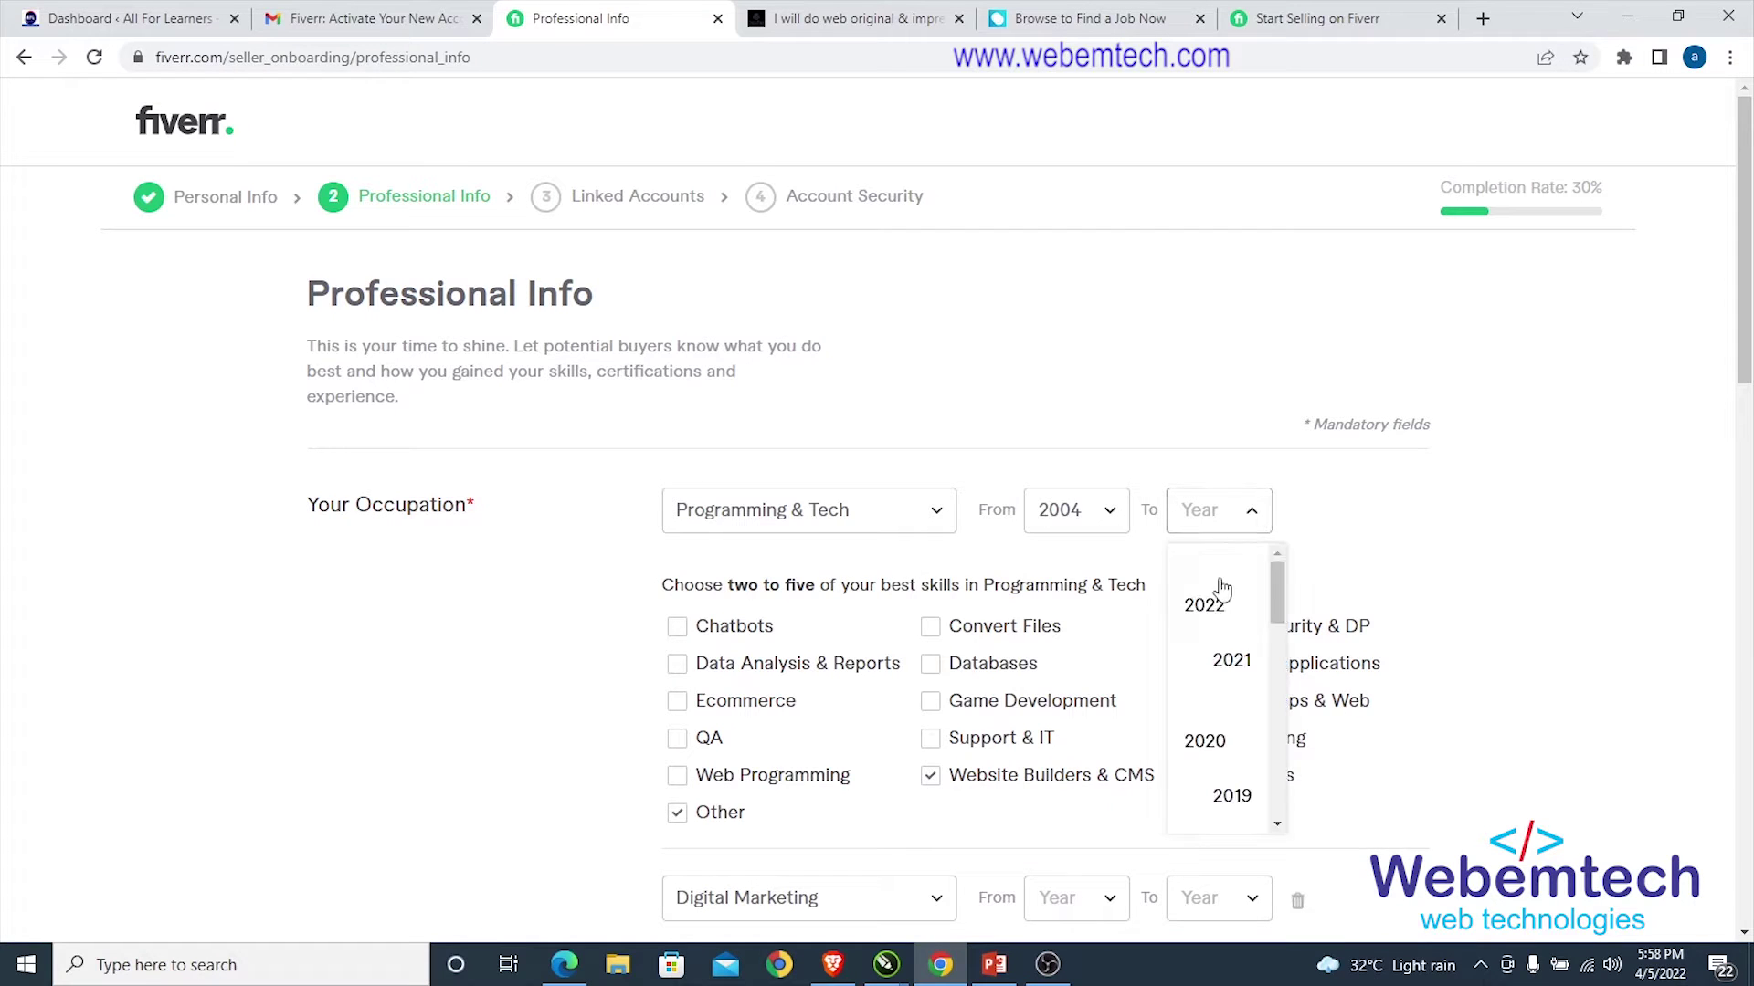
click(1206, 606)
scroll(1402, 650, down, 10)
- Pass Linked Accounts without connecting Google, closing its sign-in popup, to reach Account Security
scroll(1402, 650, down, 8)
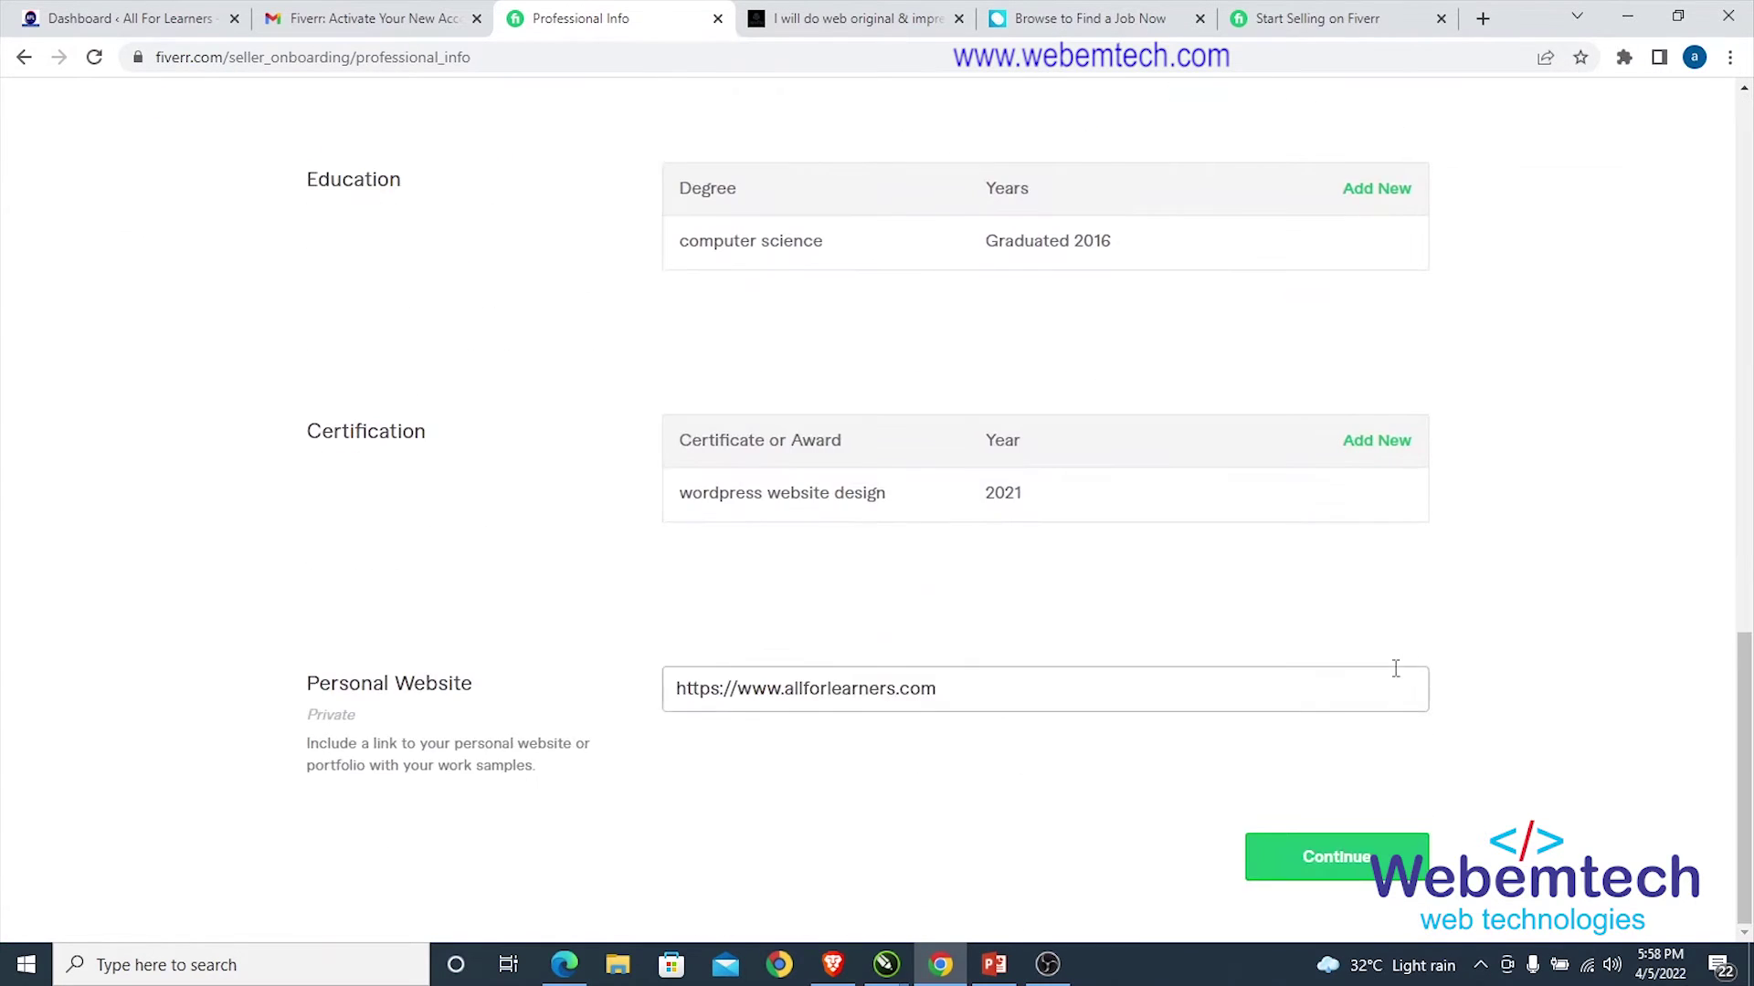
click(1315, 853)
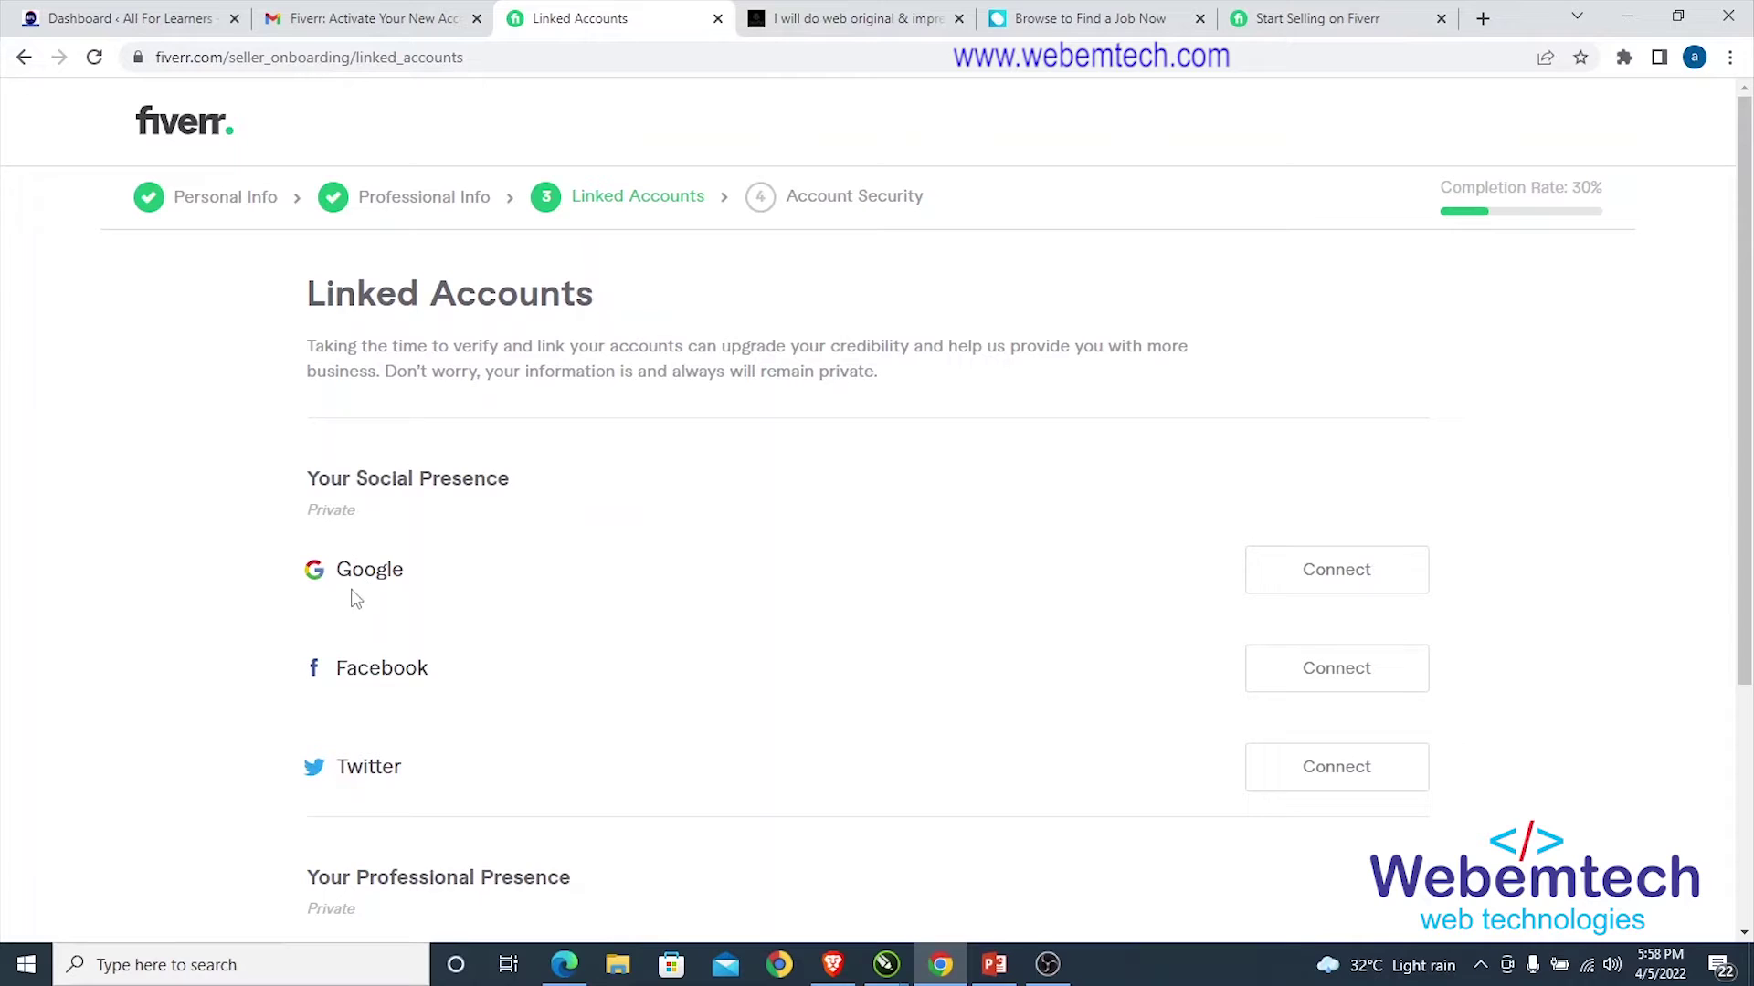
click(1358, 589)
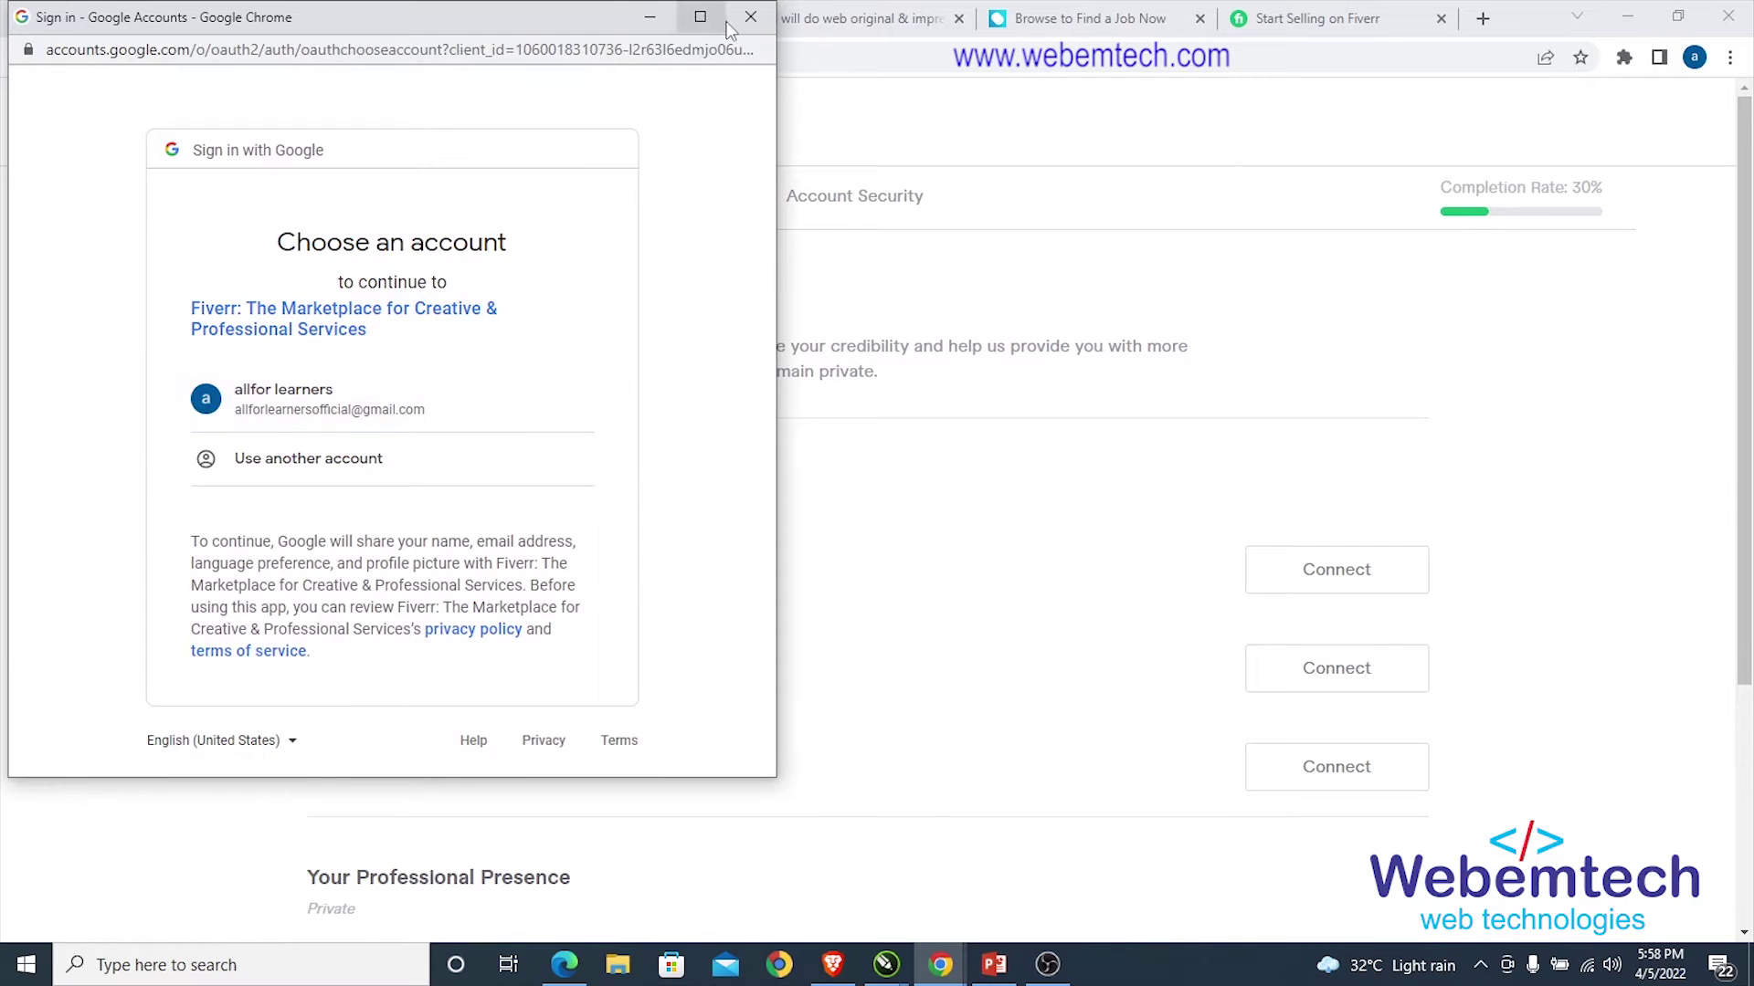
click(754, 16)
scroll(1092, 457, down, 4)
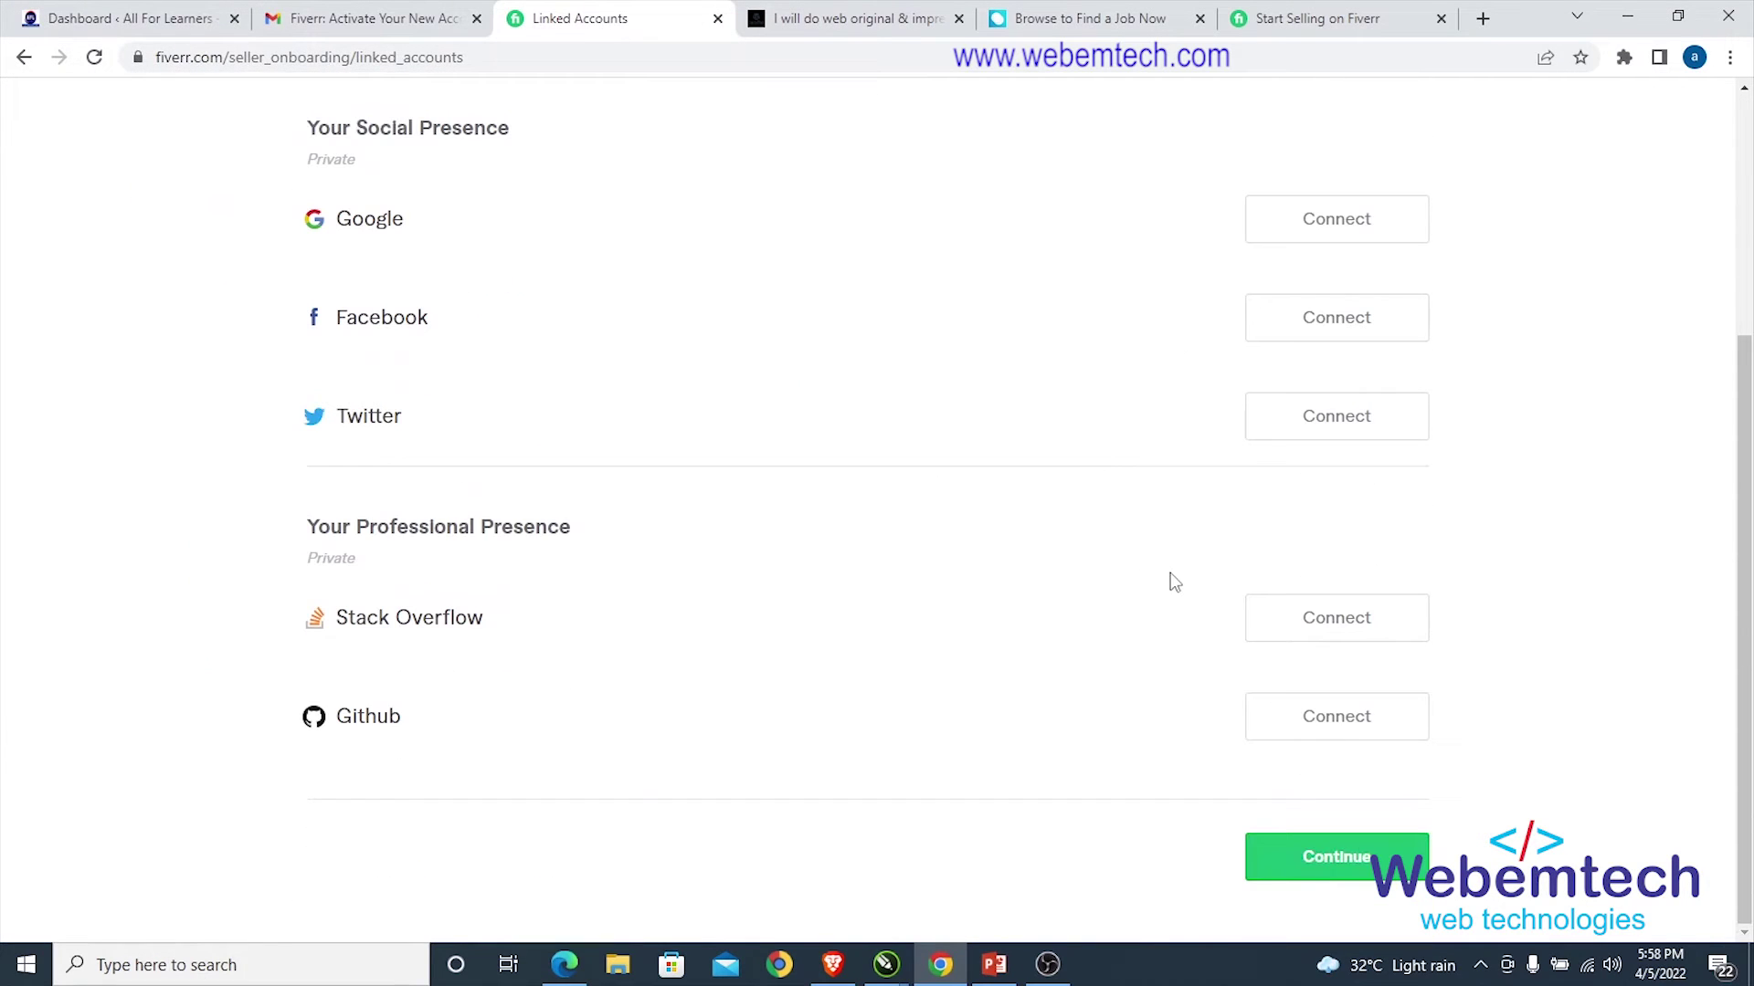
click(1319, 877)
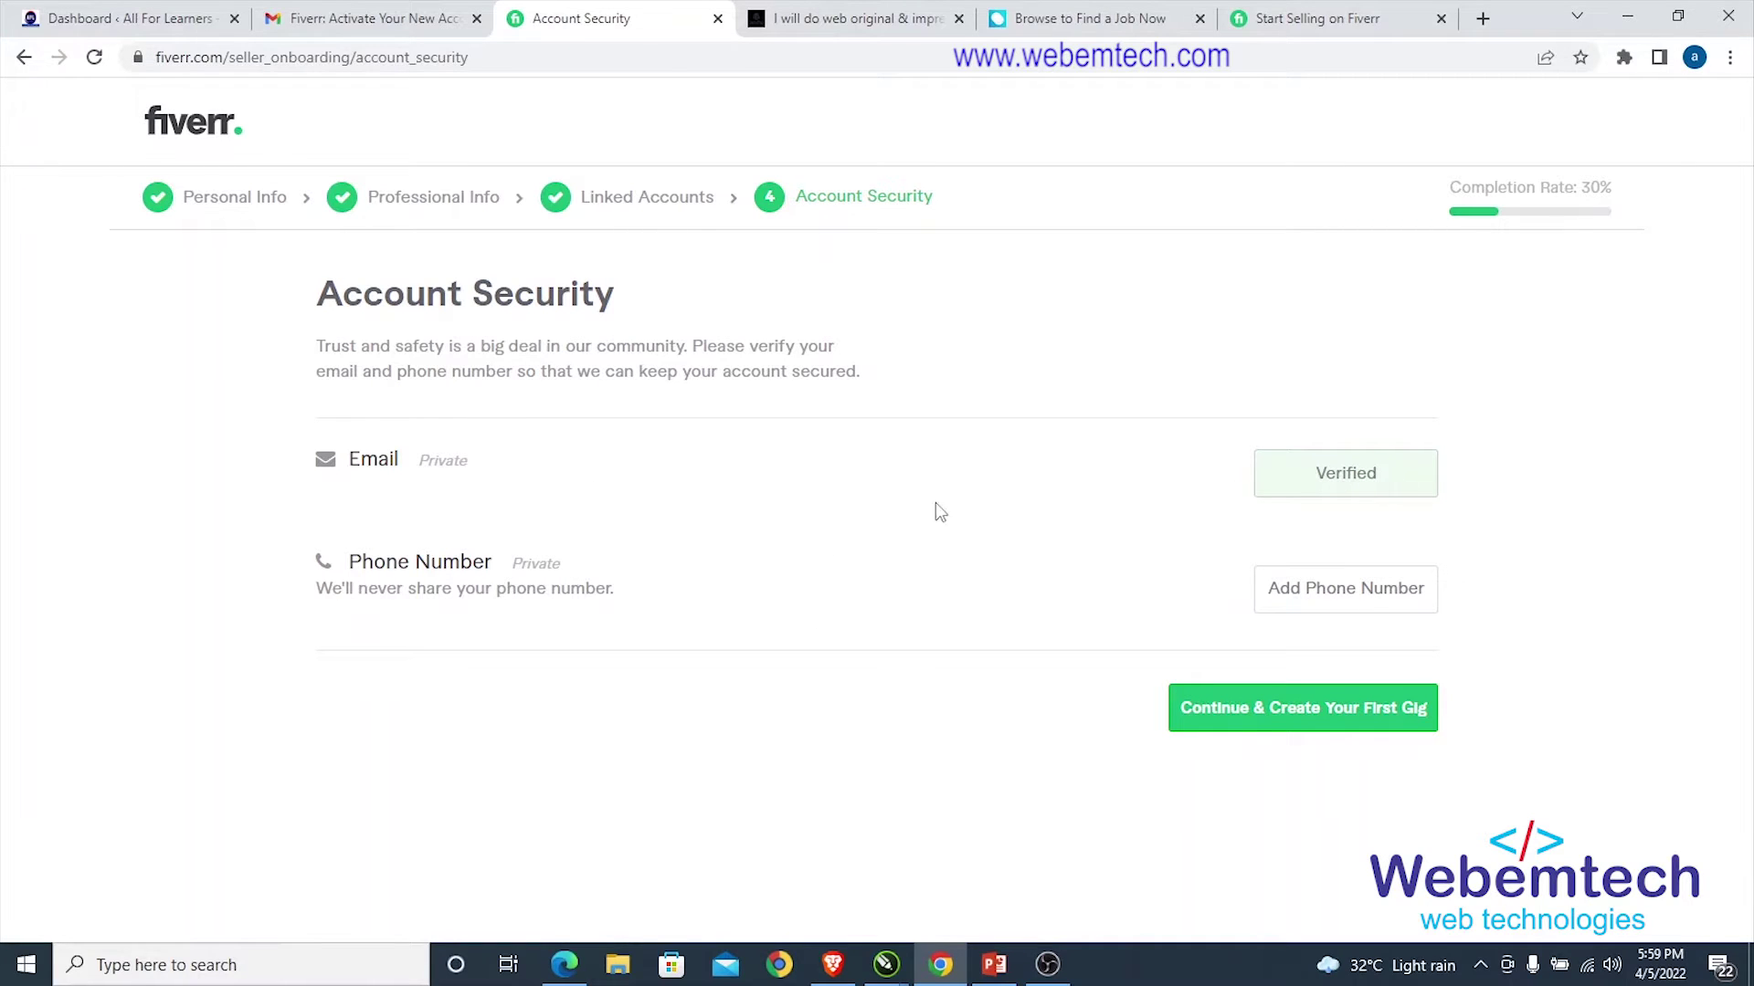
- Add the phone number and verify it with the 4-digit SMS code
click(1359, 589)
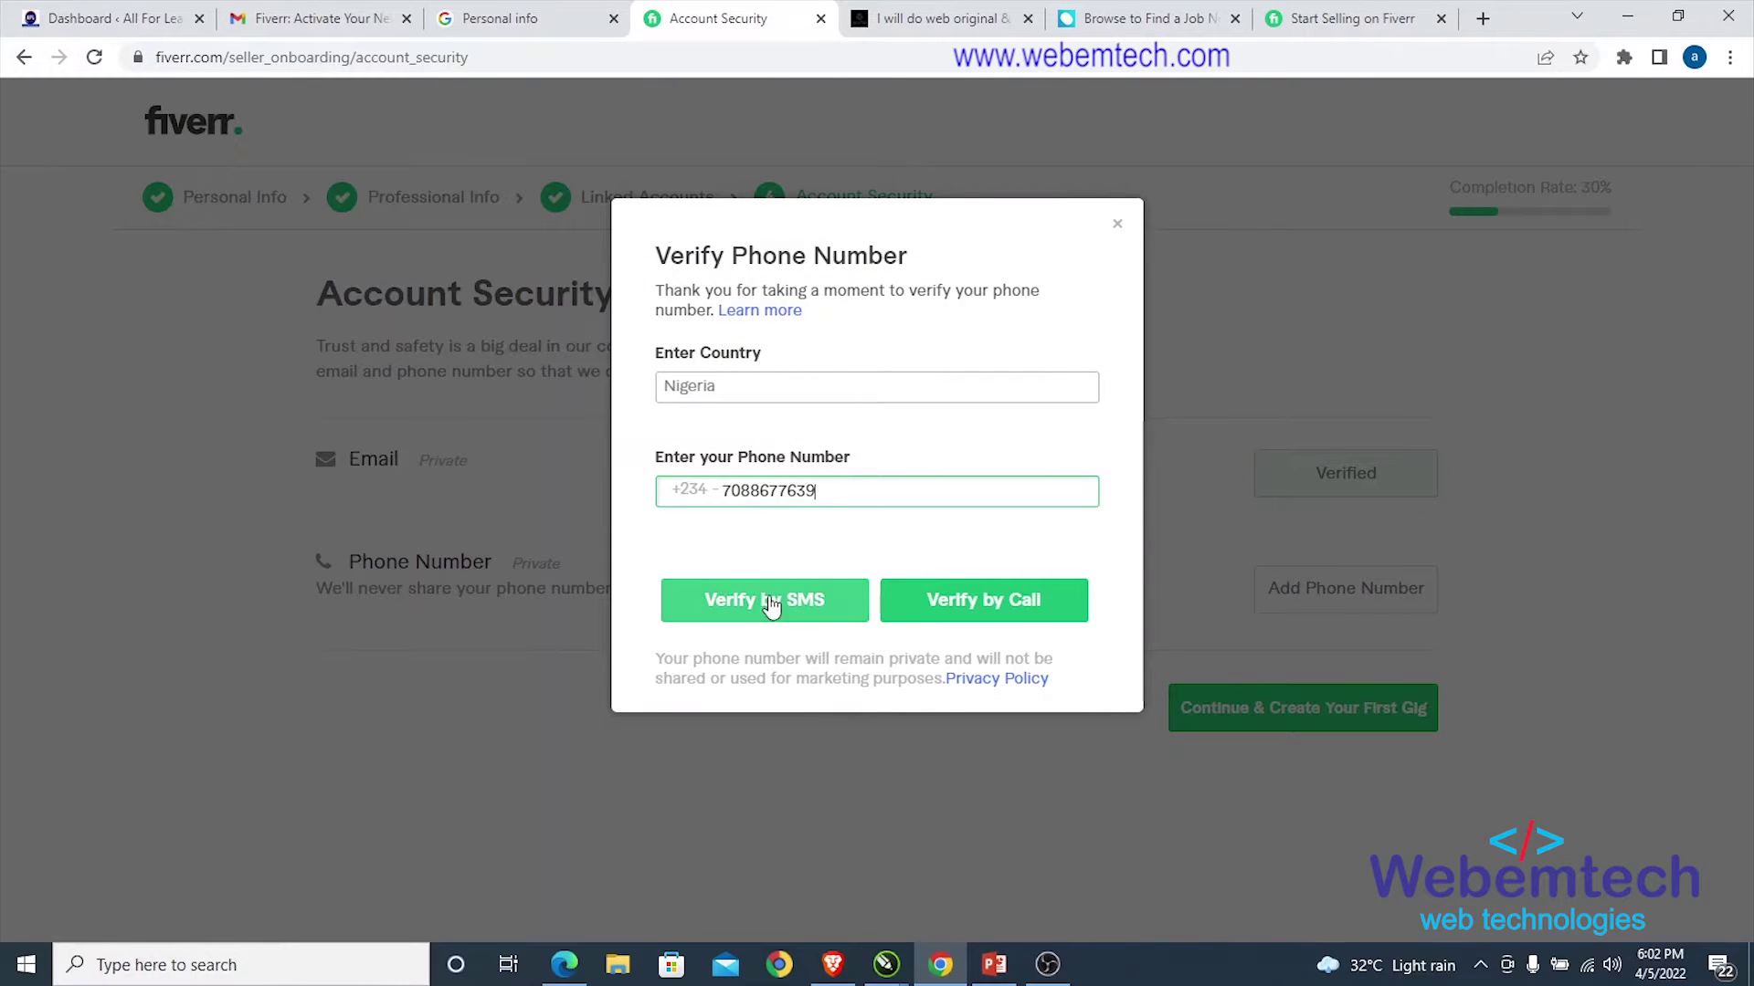
click(770, 601)
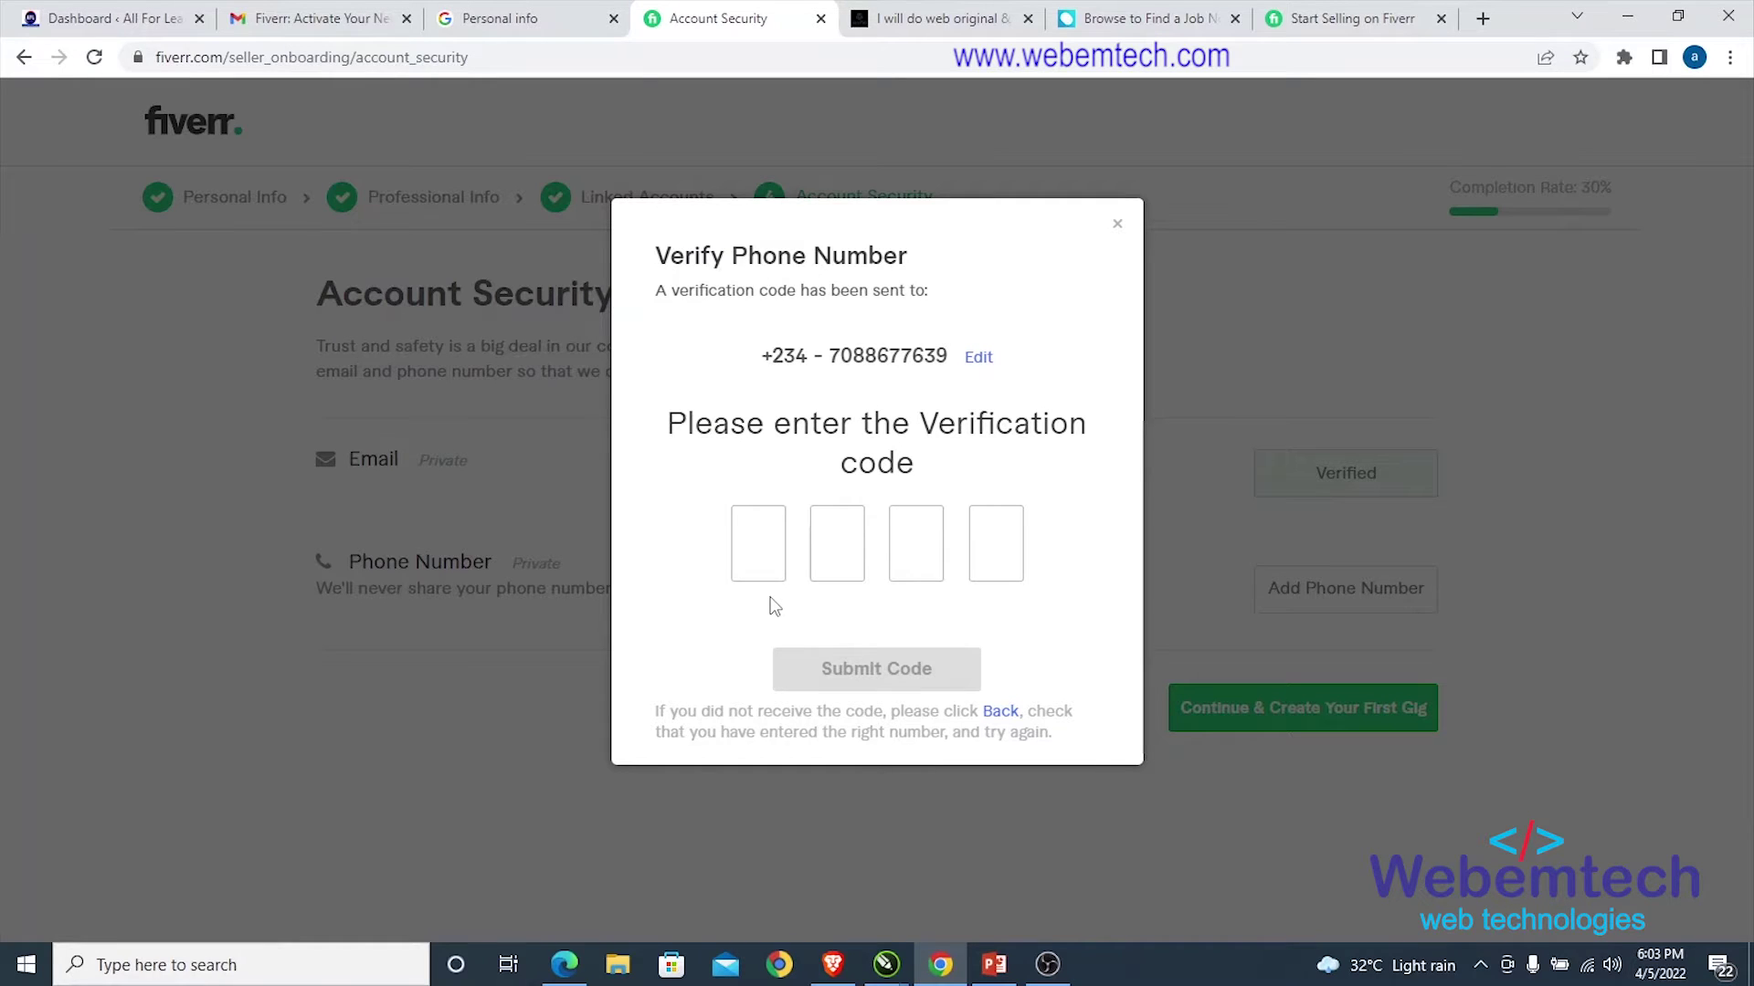
click(754, 553)
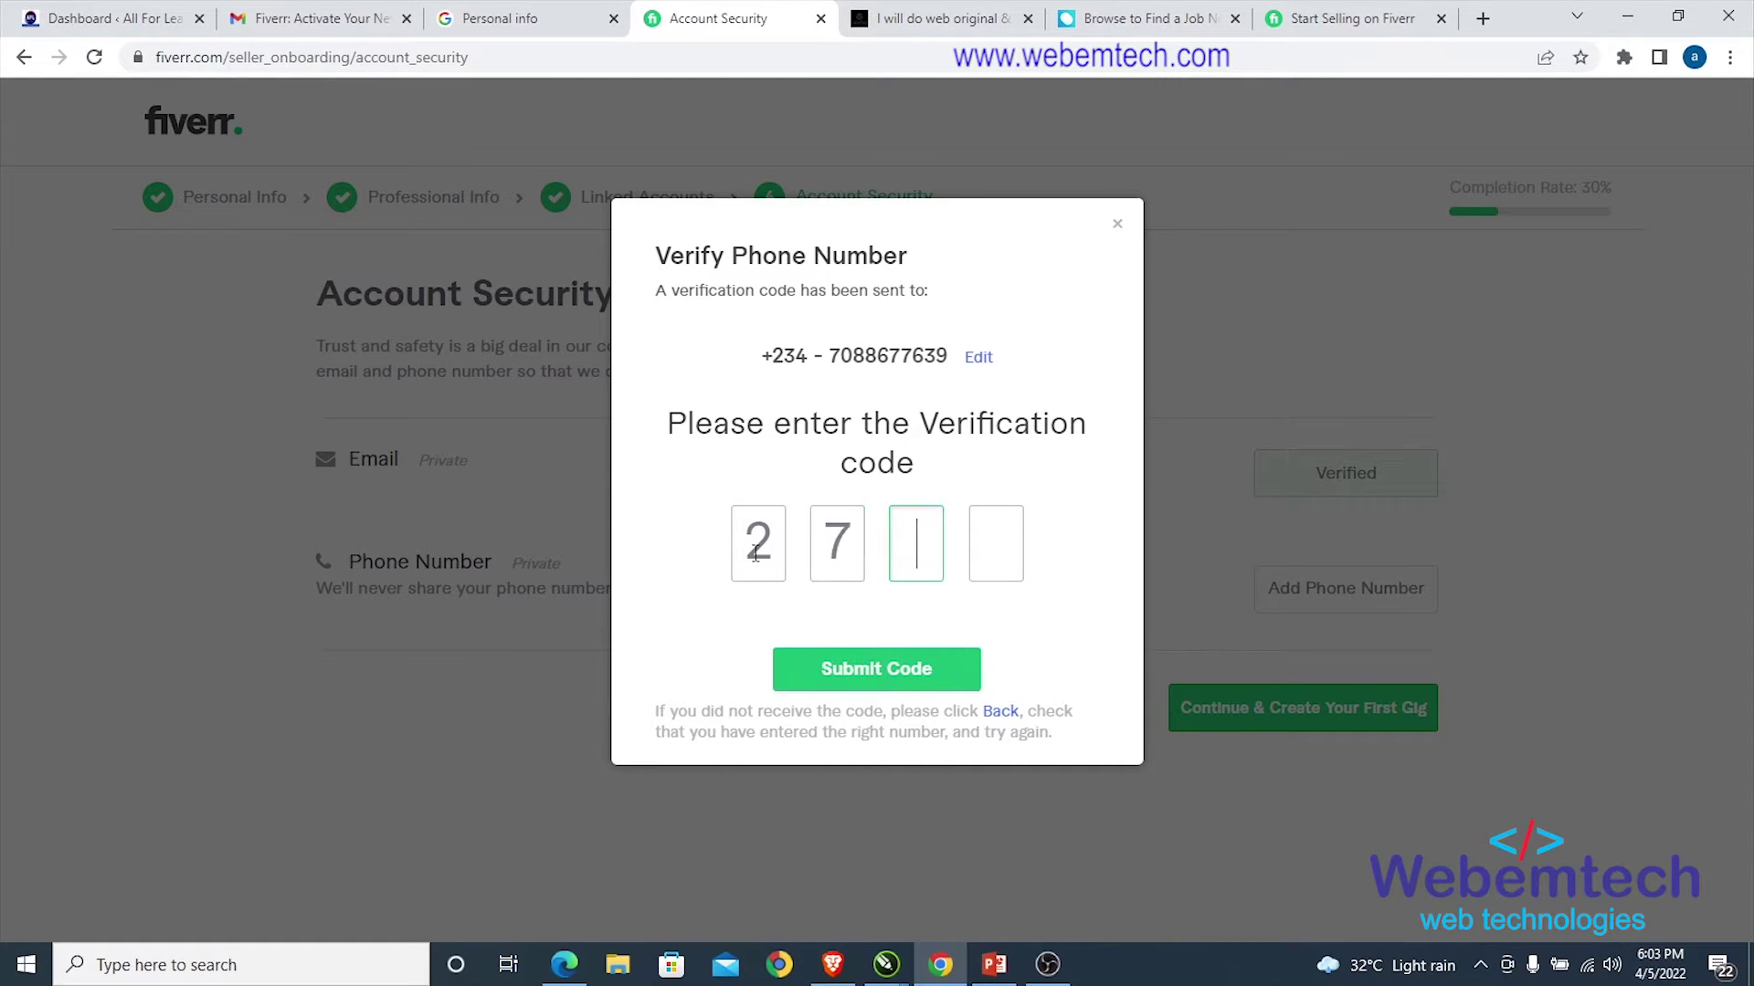
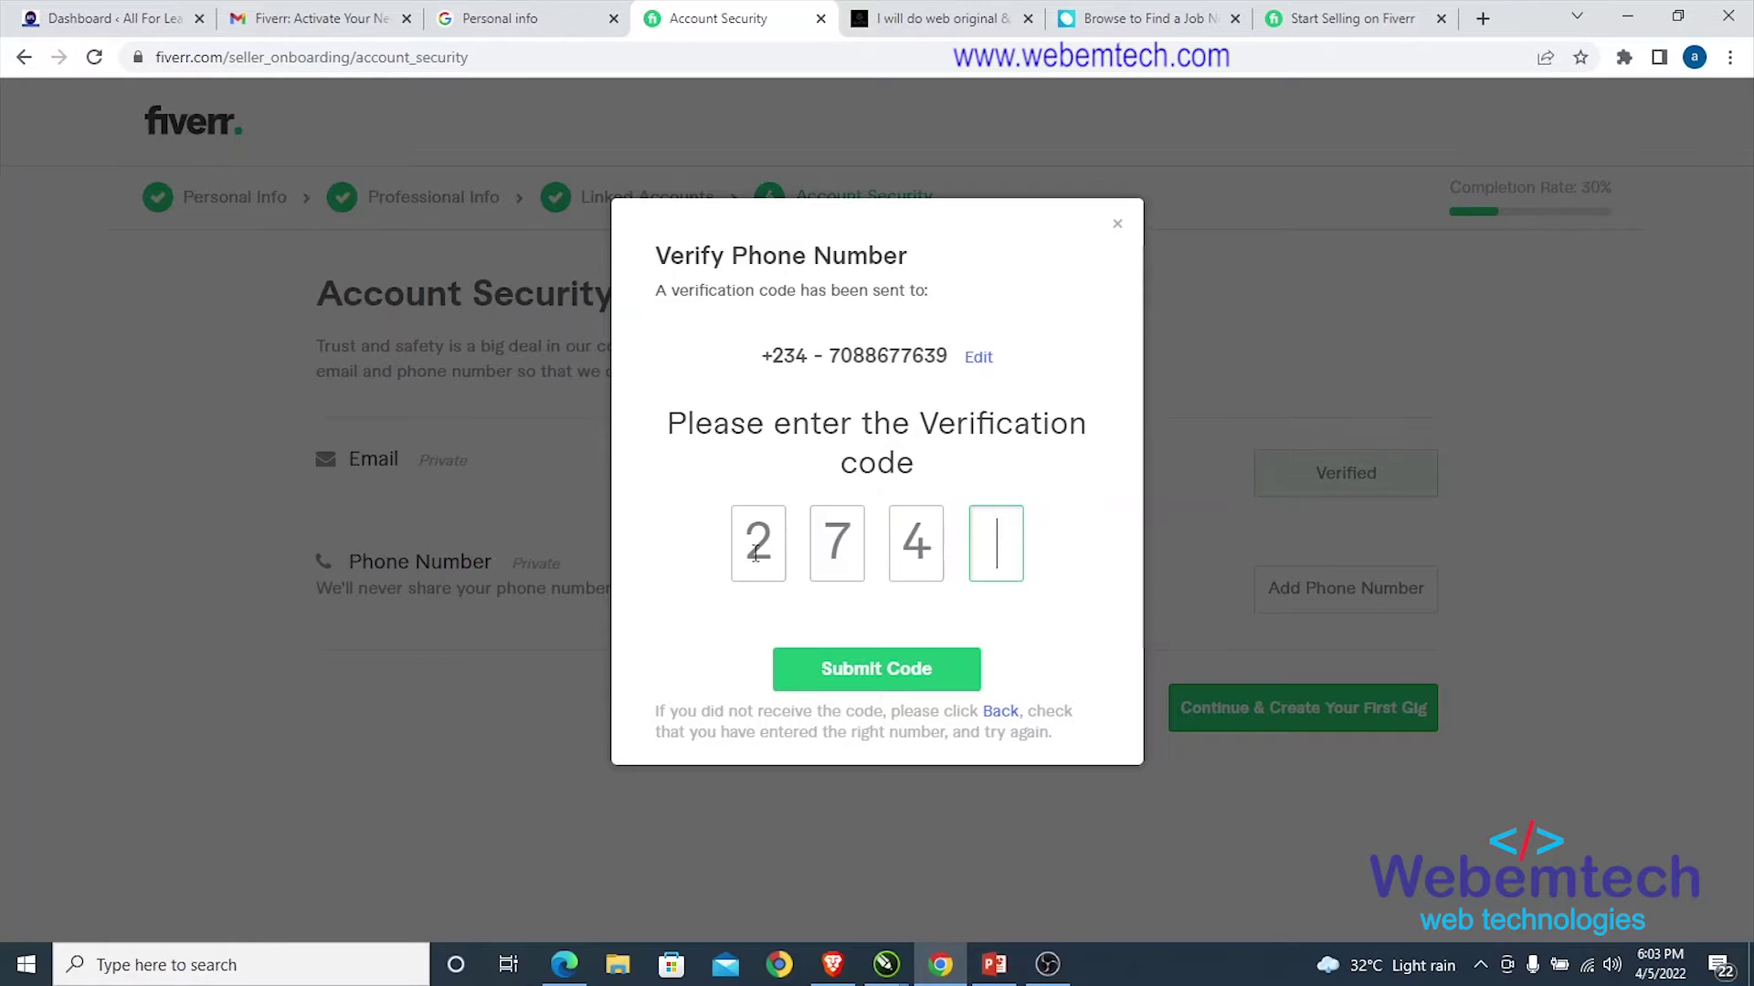
click(888, 669)
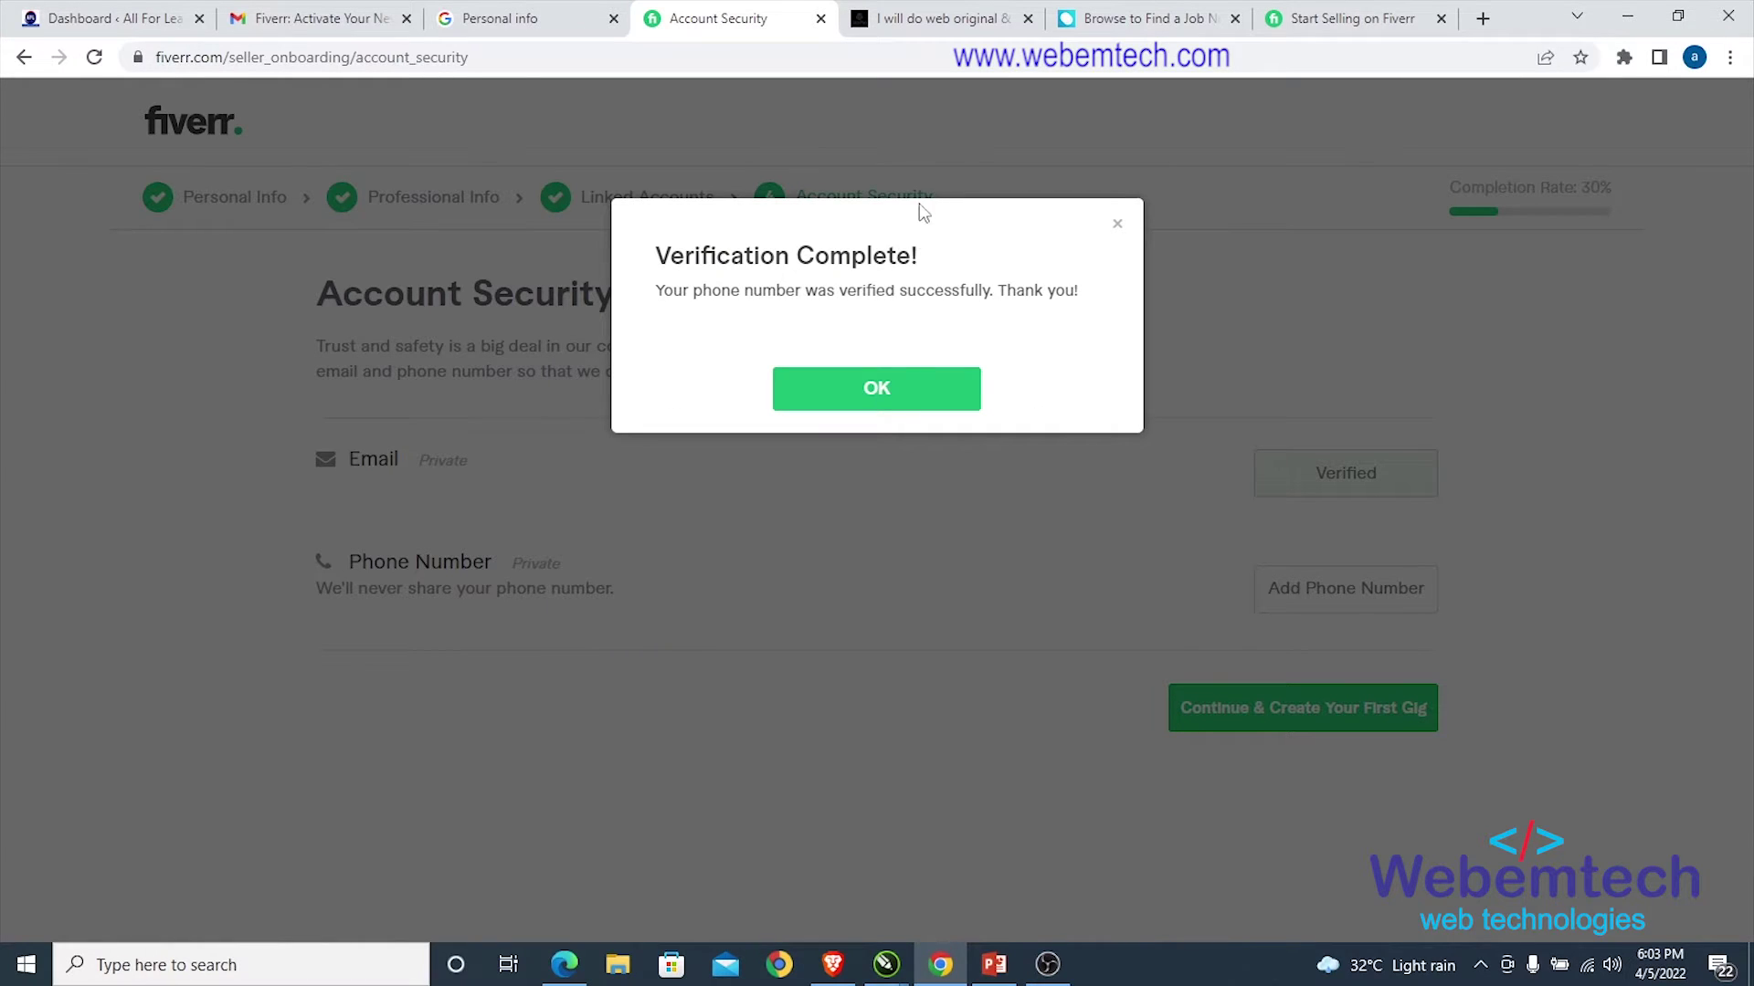
click(894, 397)
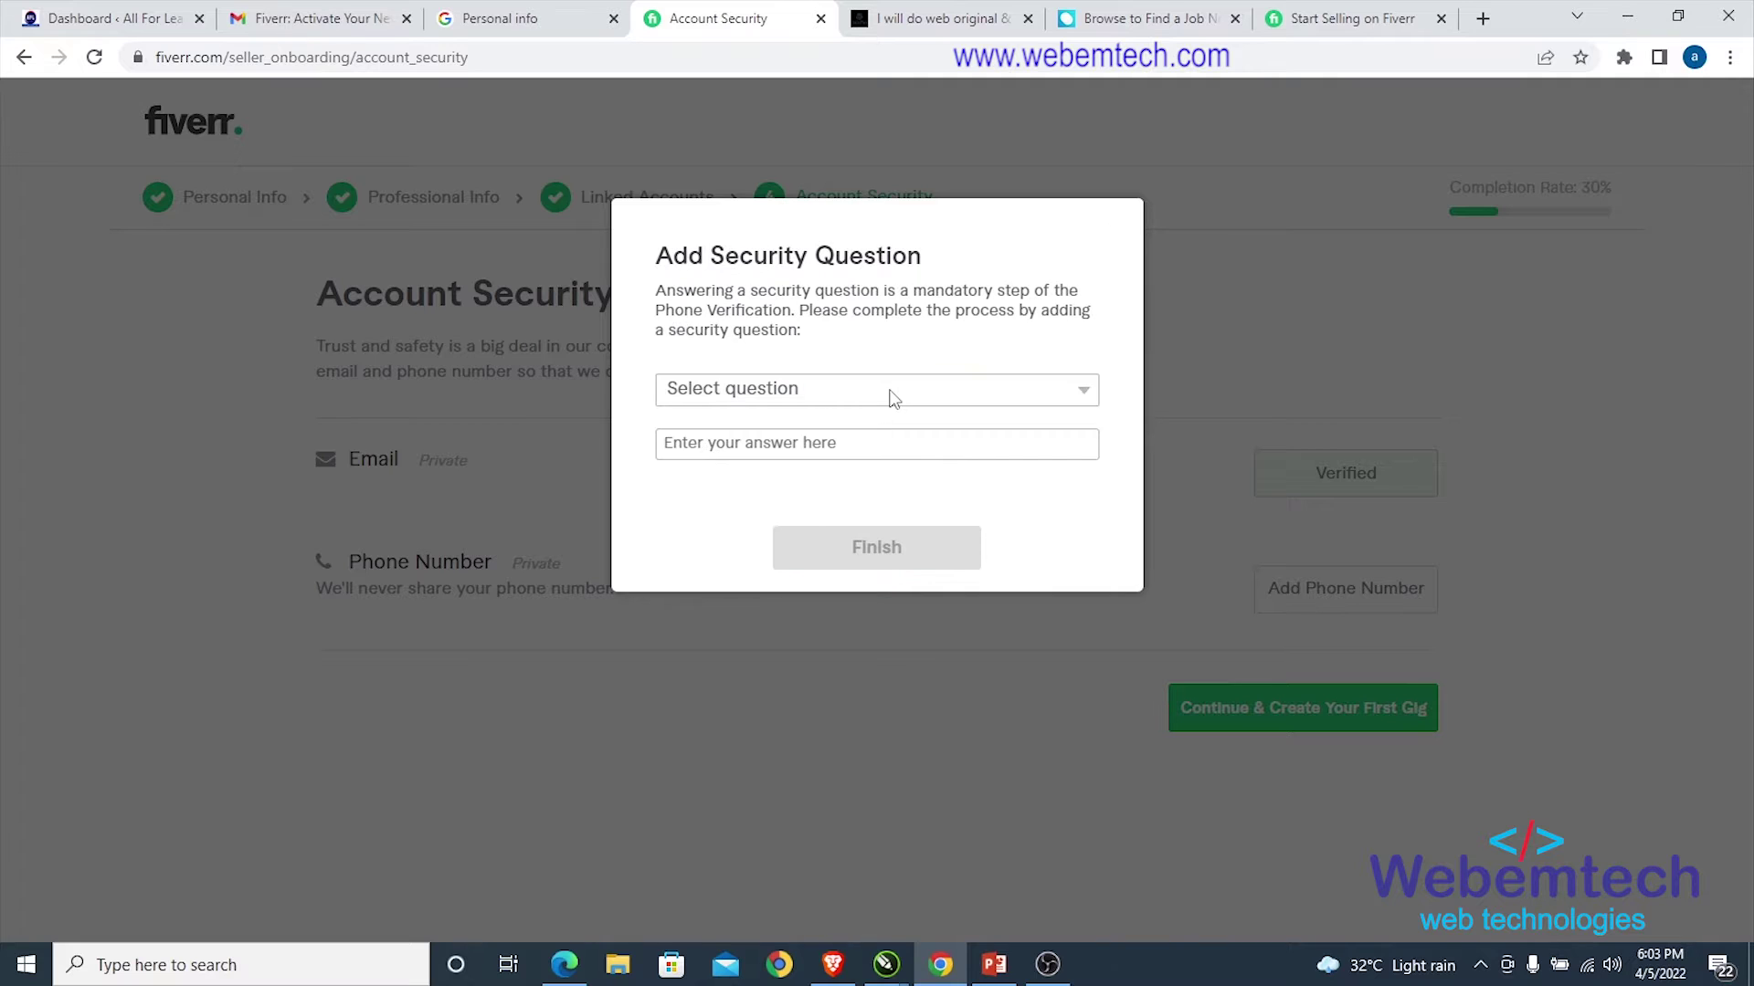
- Choose the elementary school security question, enter the security answer, and finish the seller profile
click(773, 393)
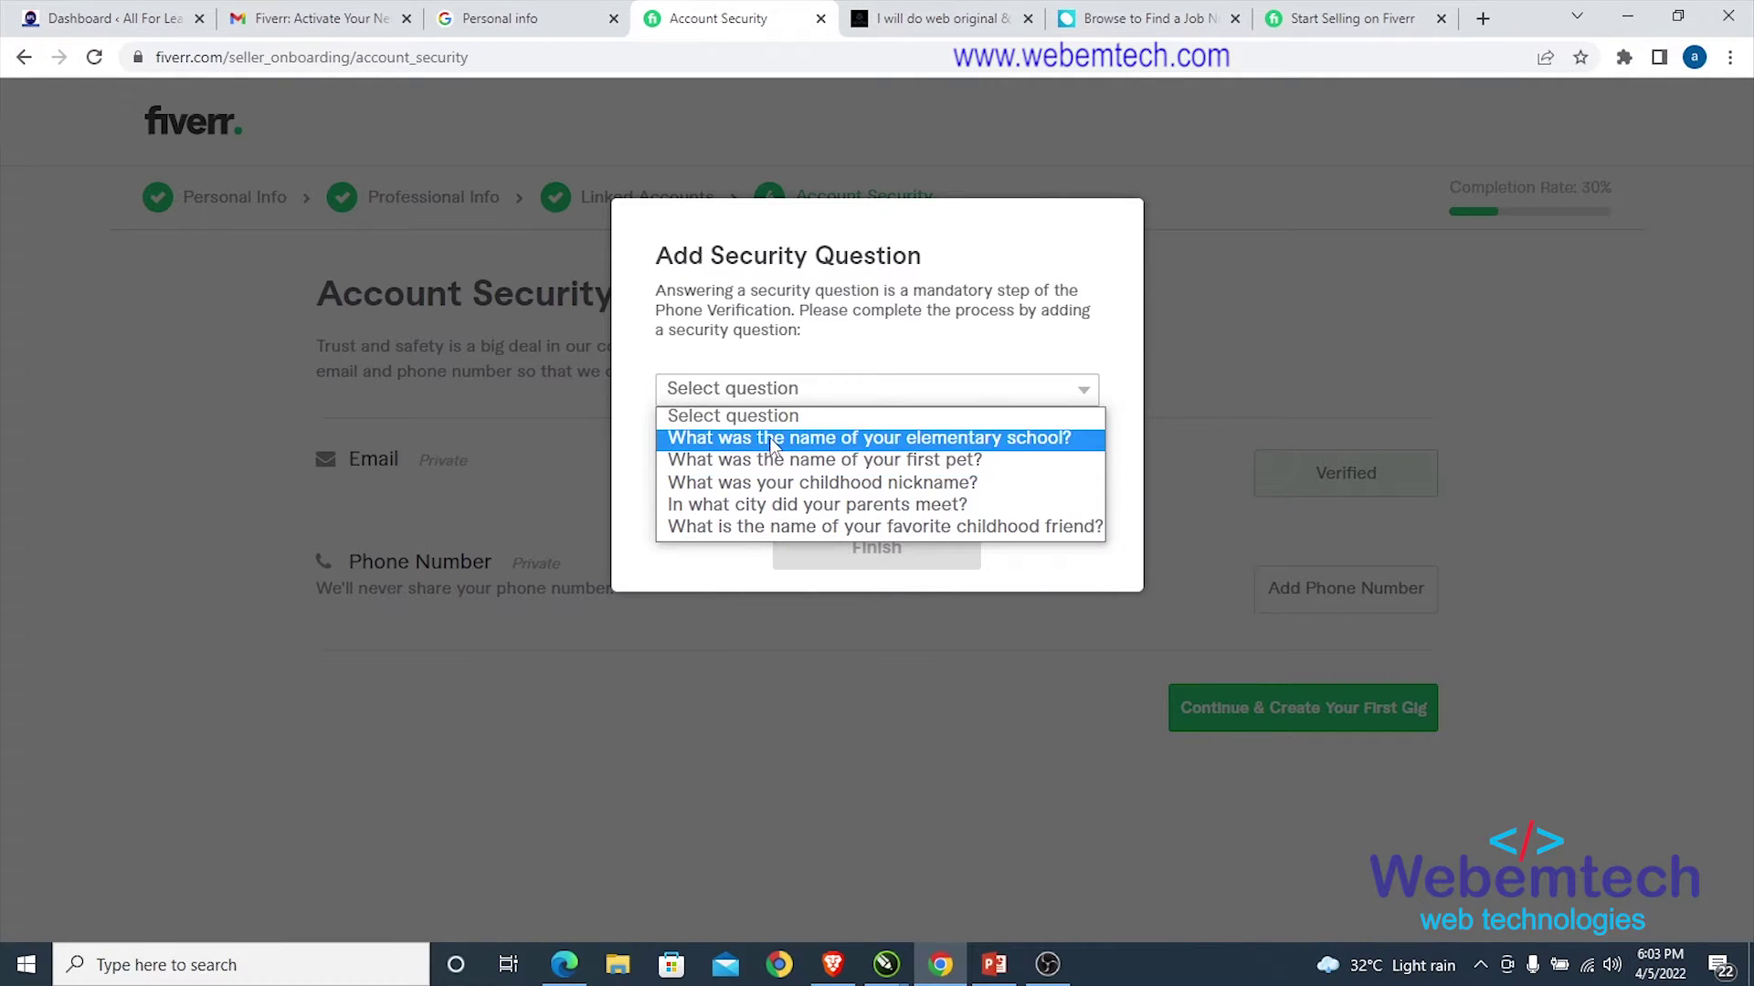
click(773, 437)
click(767, 445)
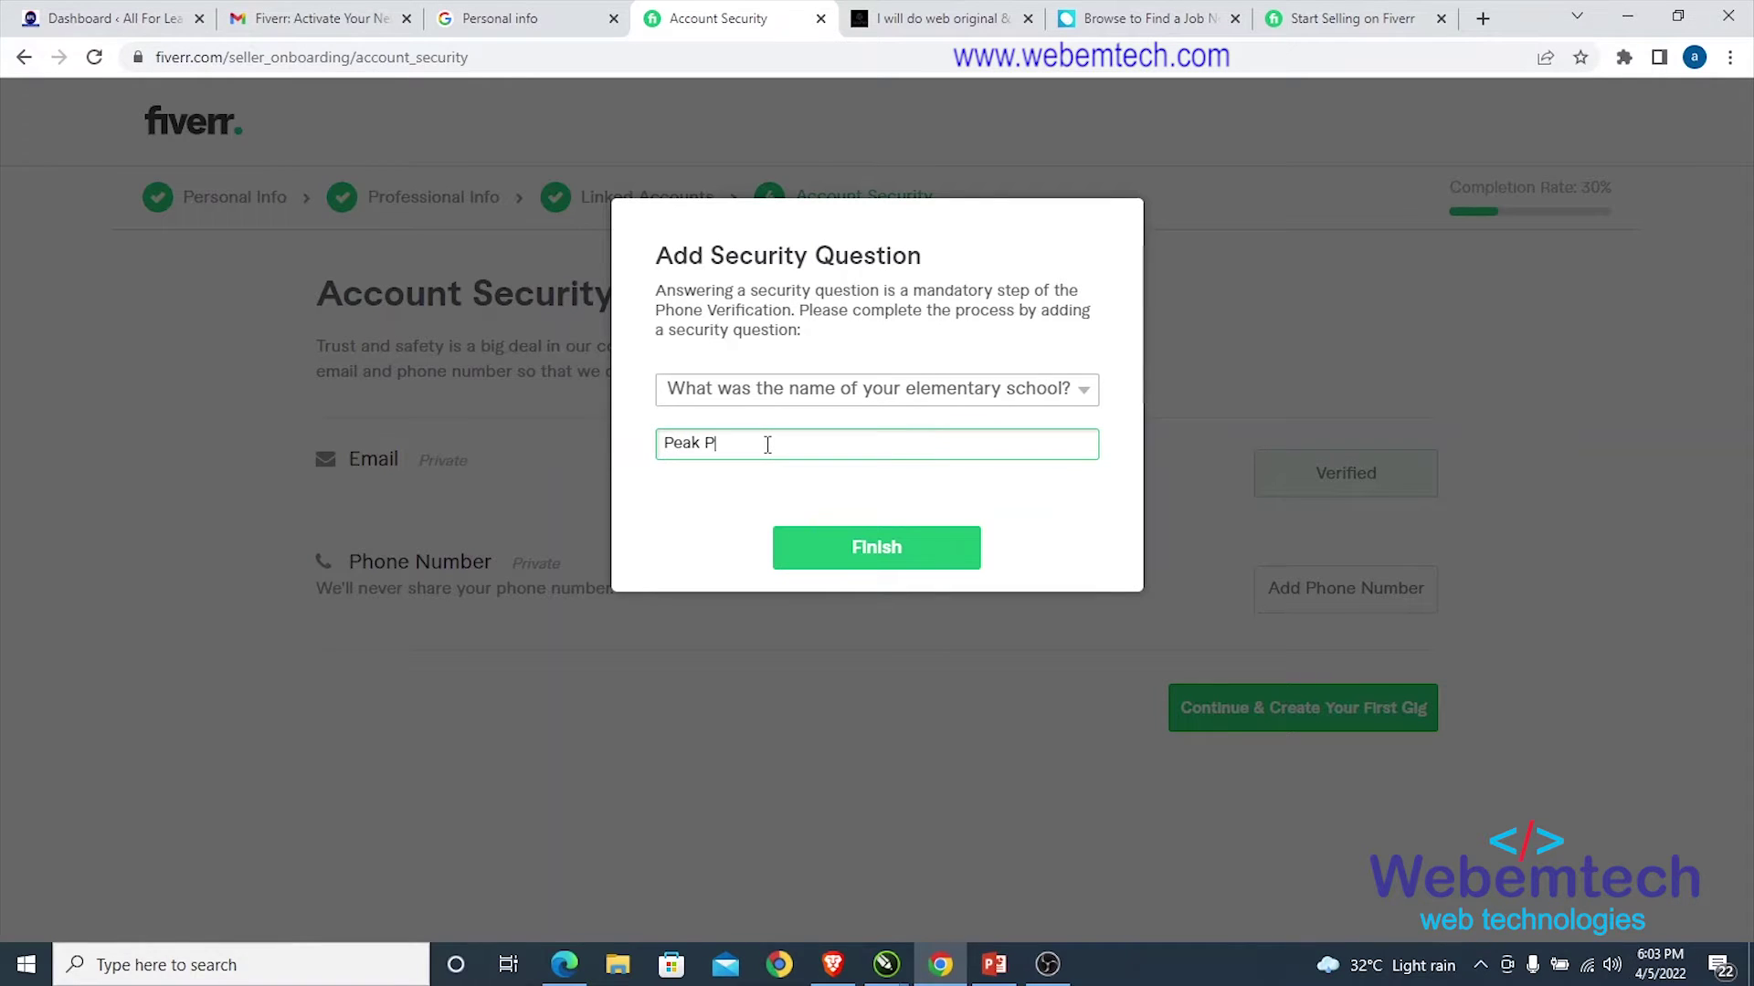
click(875, 548)
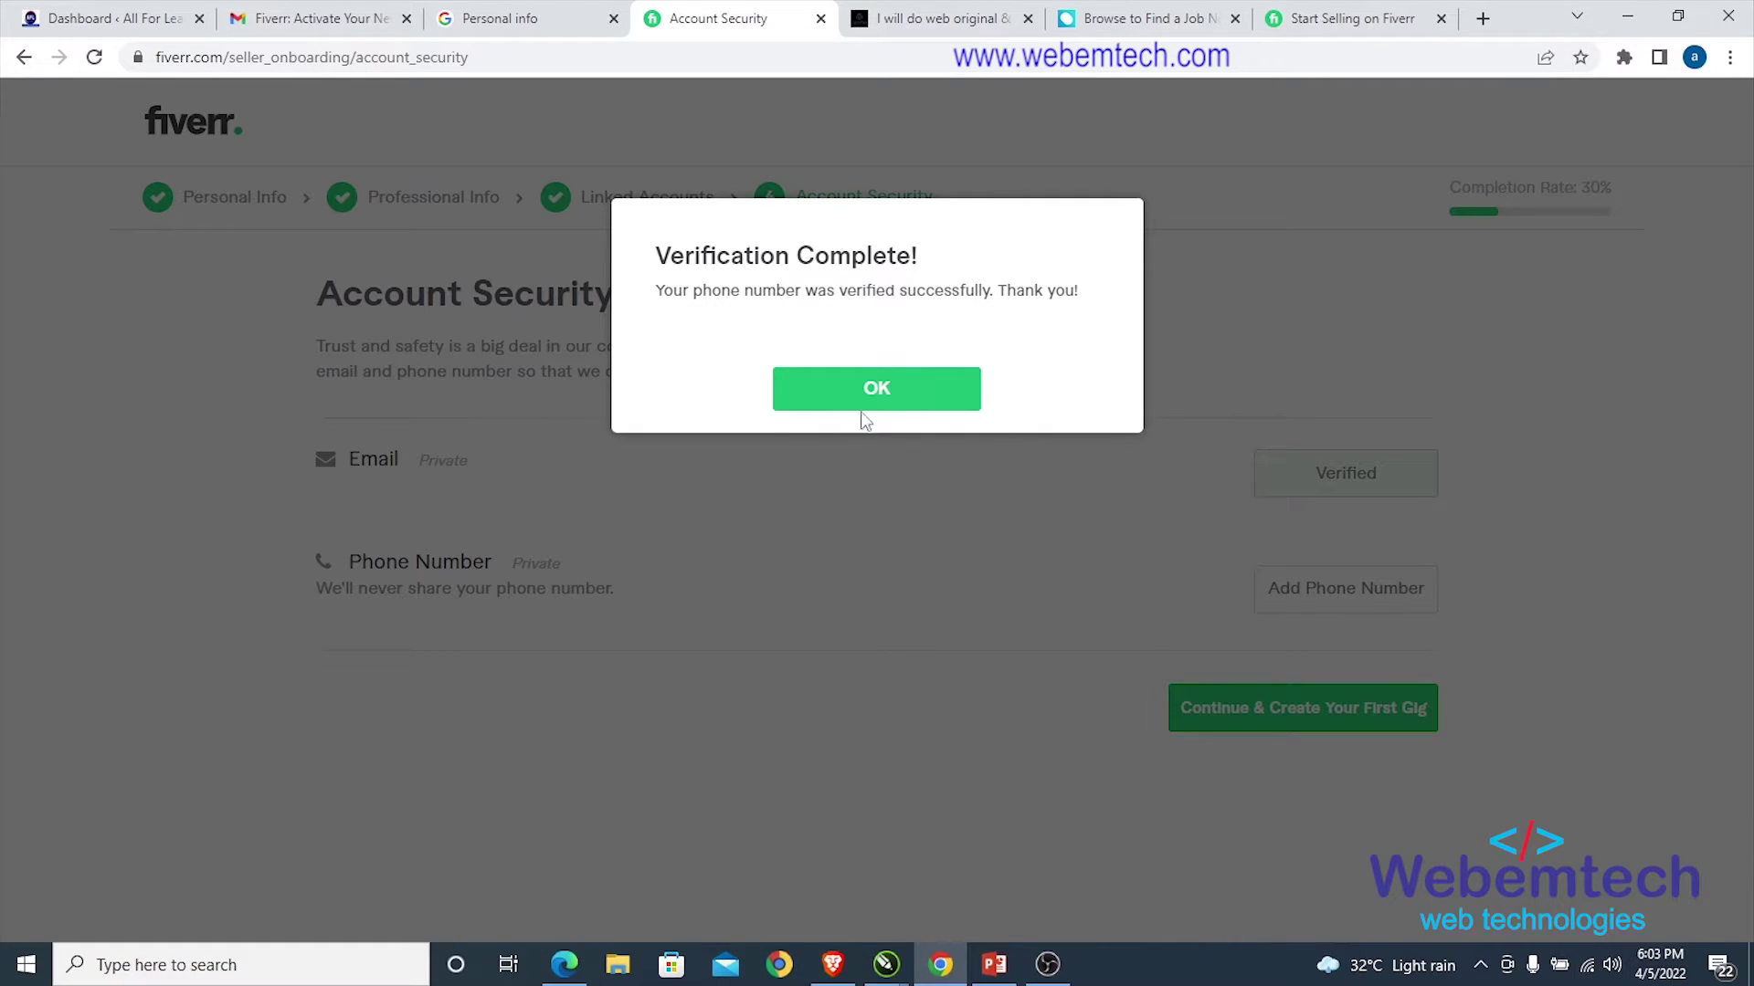
click(864, 395)
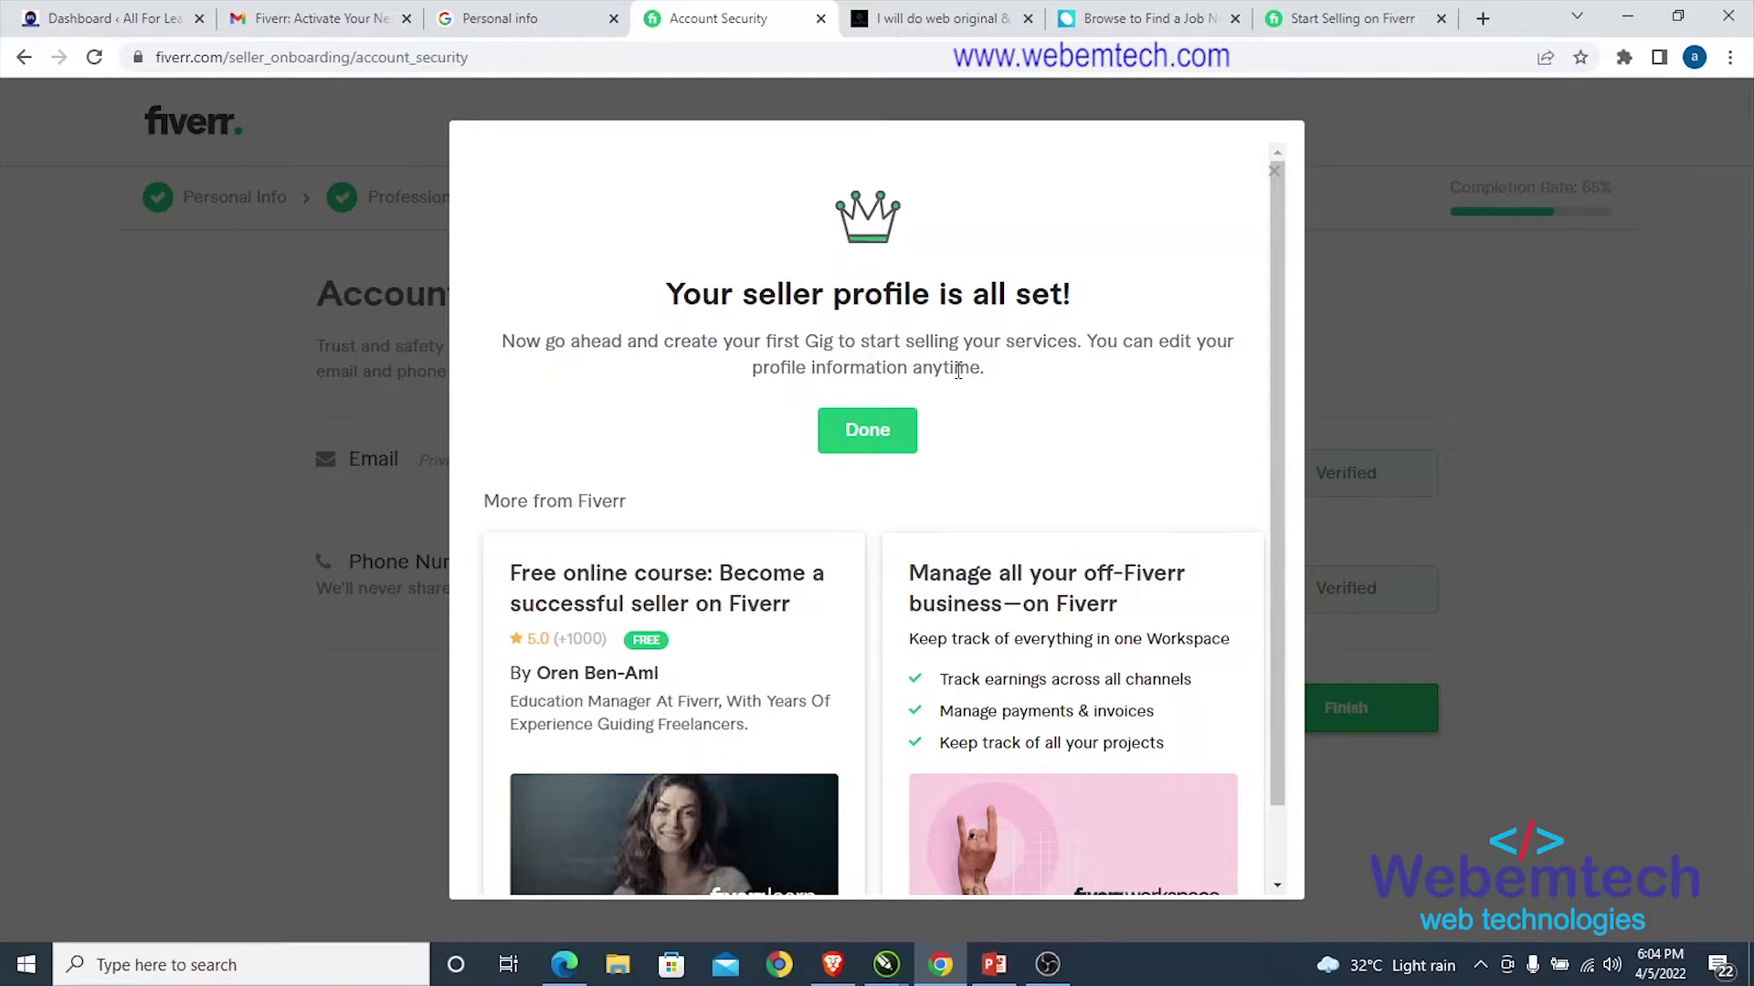
click(863, 431)
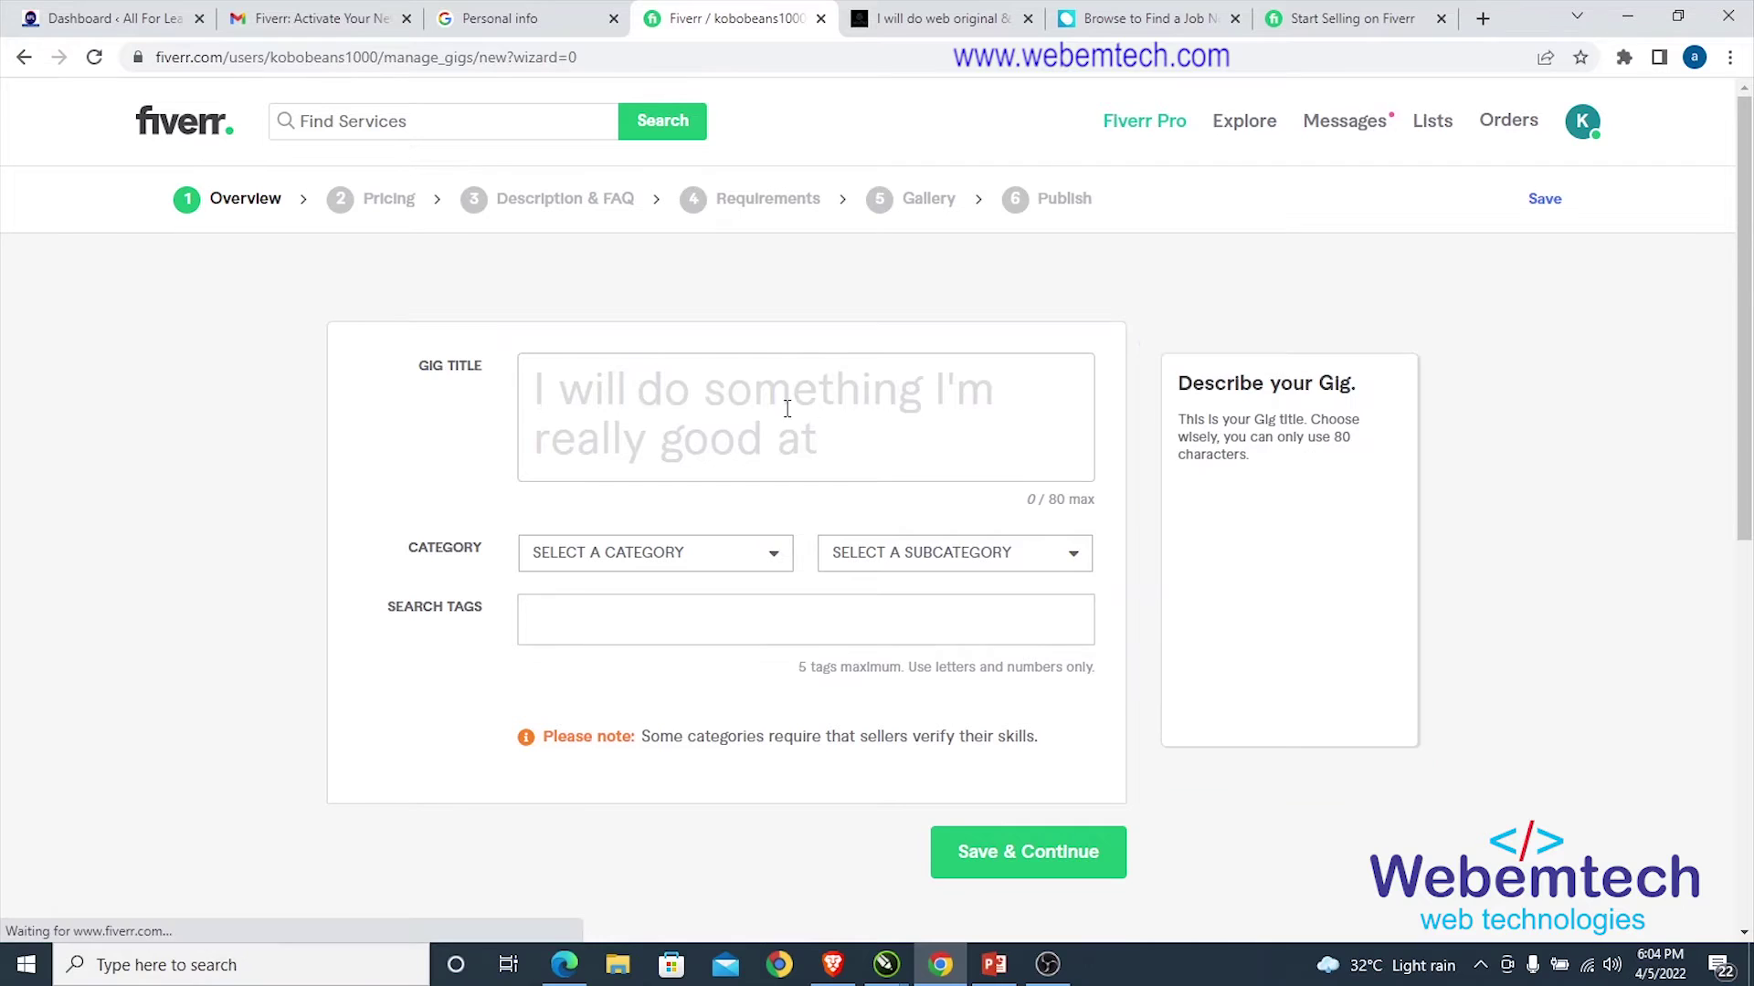
- Paste the gig title and file it under Programming & Tech > Website Builders & CMS > Full Website Creation
click(651, 394)
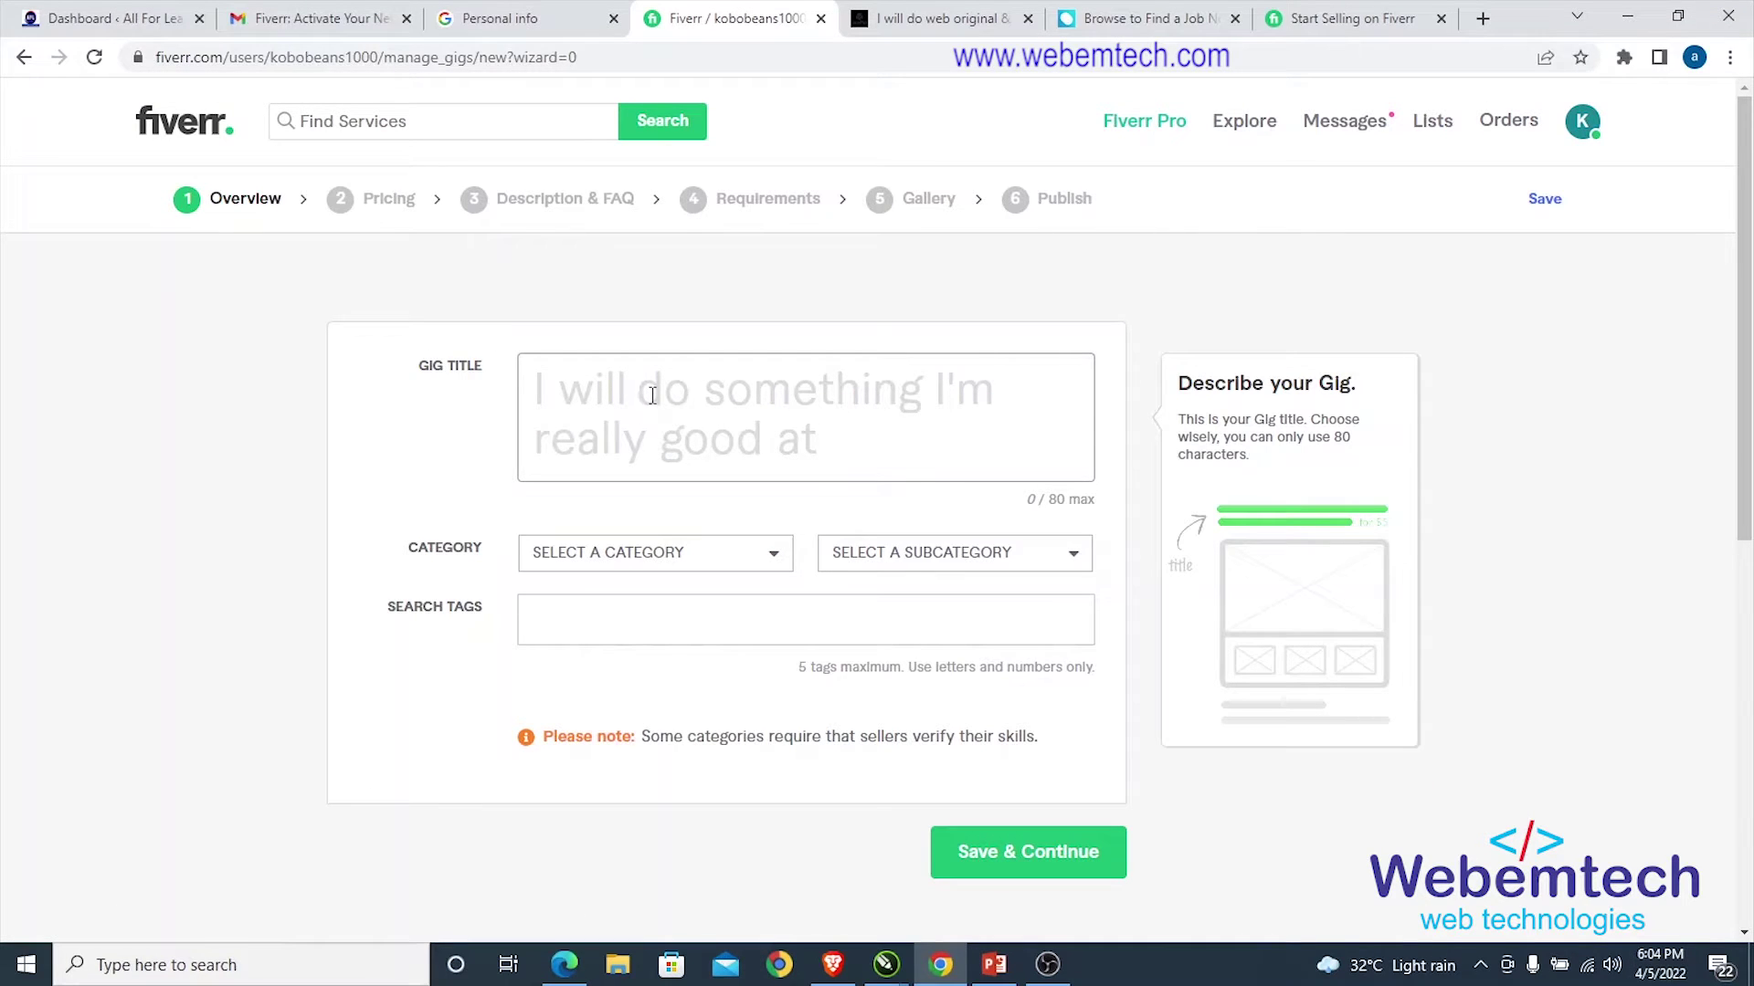
text(Create Professional website for your business)
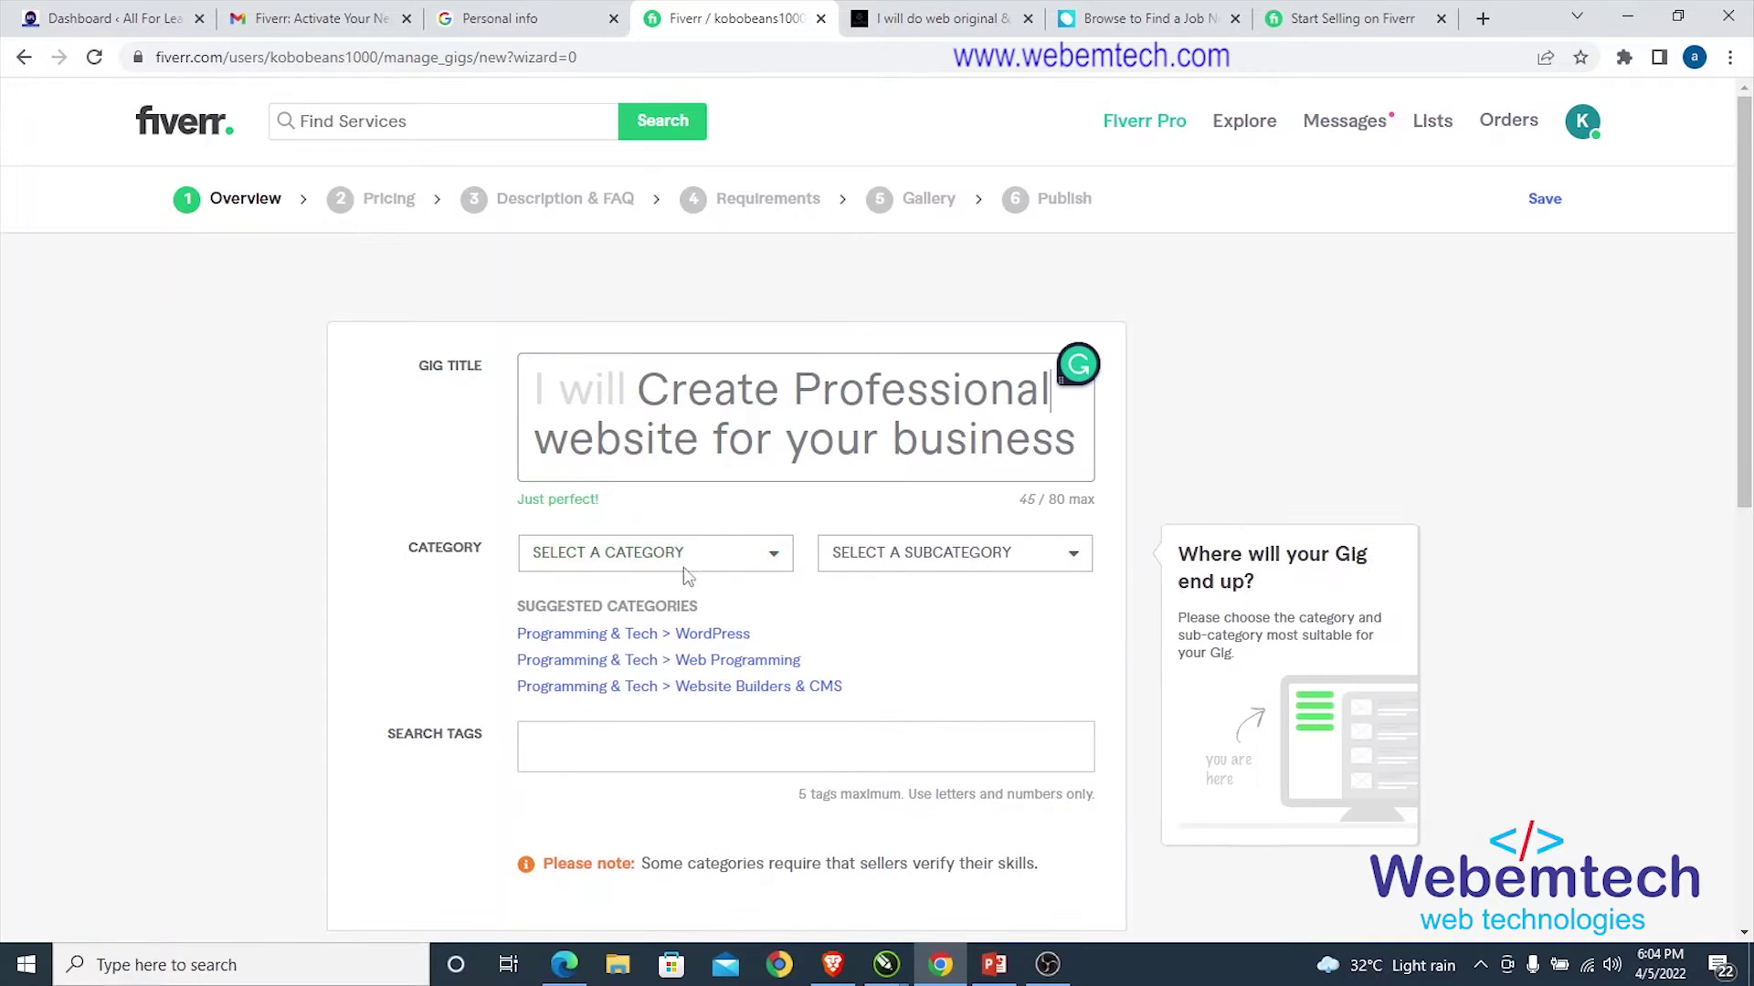
click(606, 553)
scroll(566, 548, down, 3)
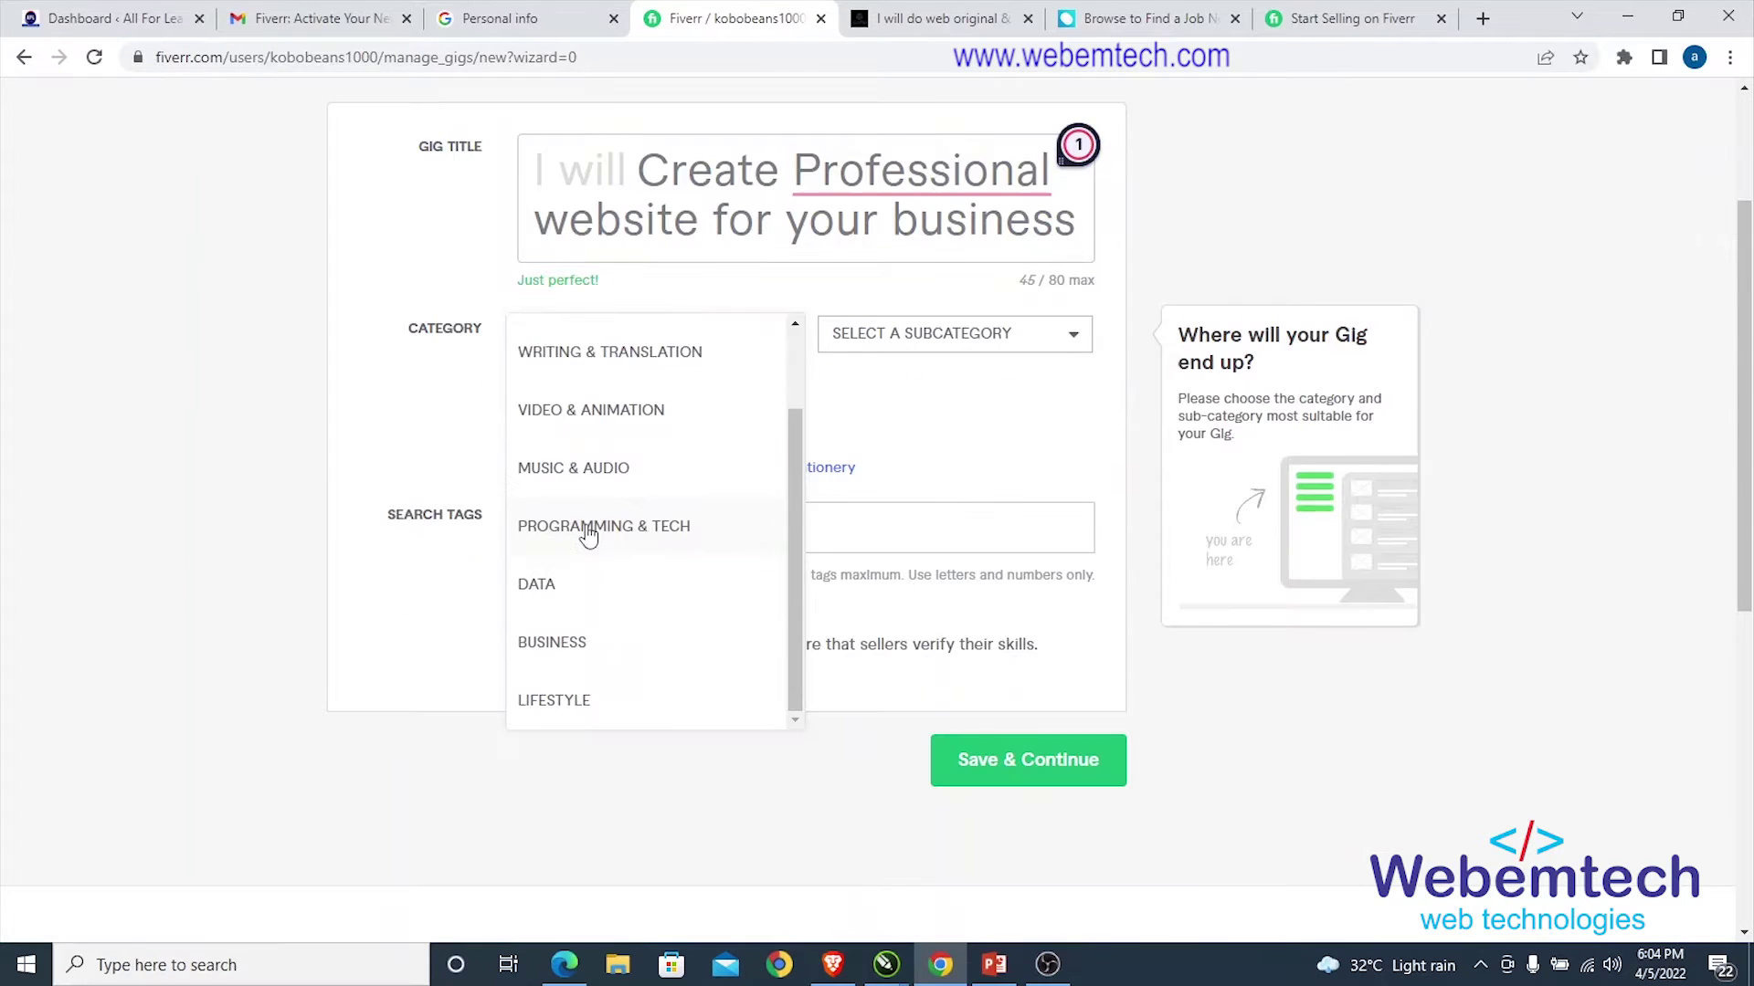
click(584, 521)
click(921, 340)
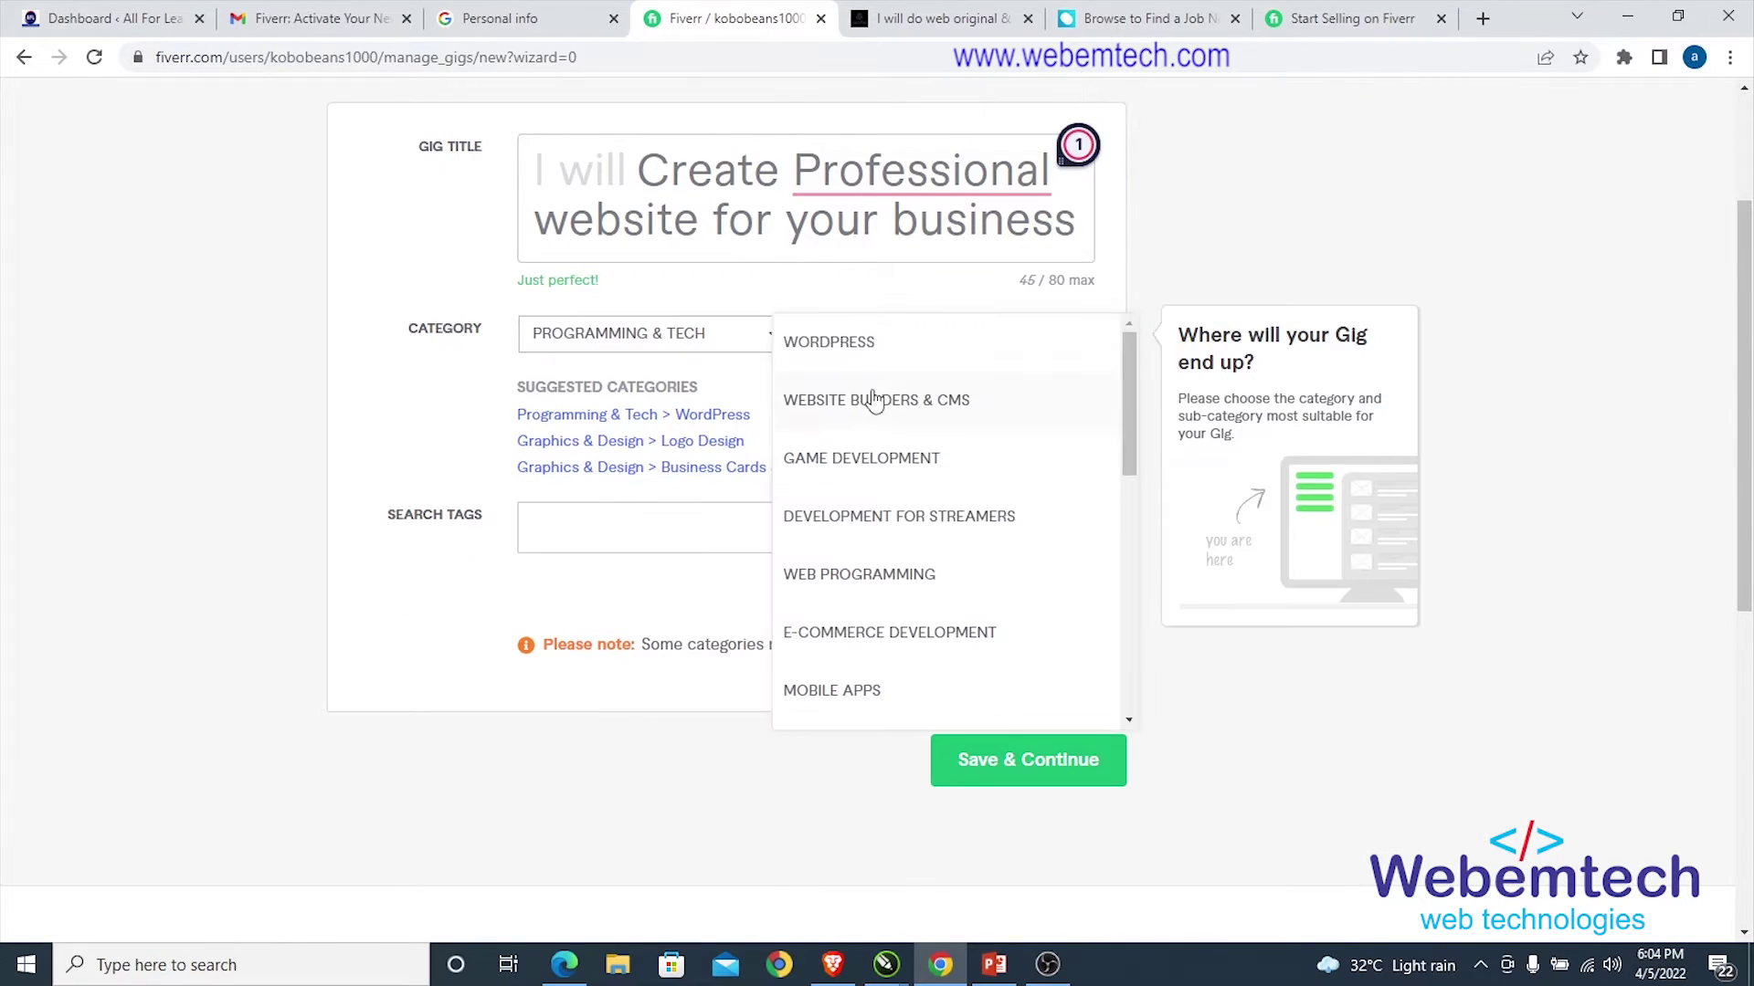
click(869, 399)
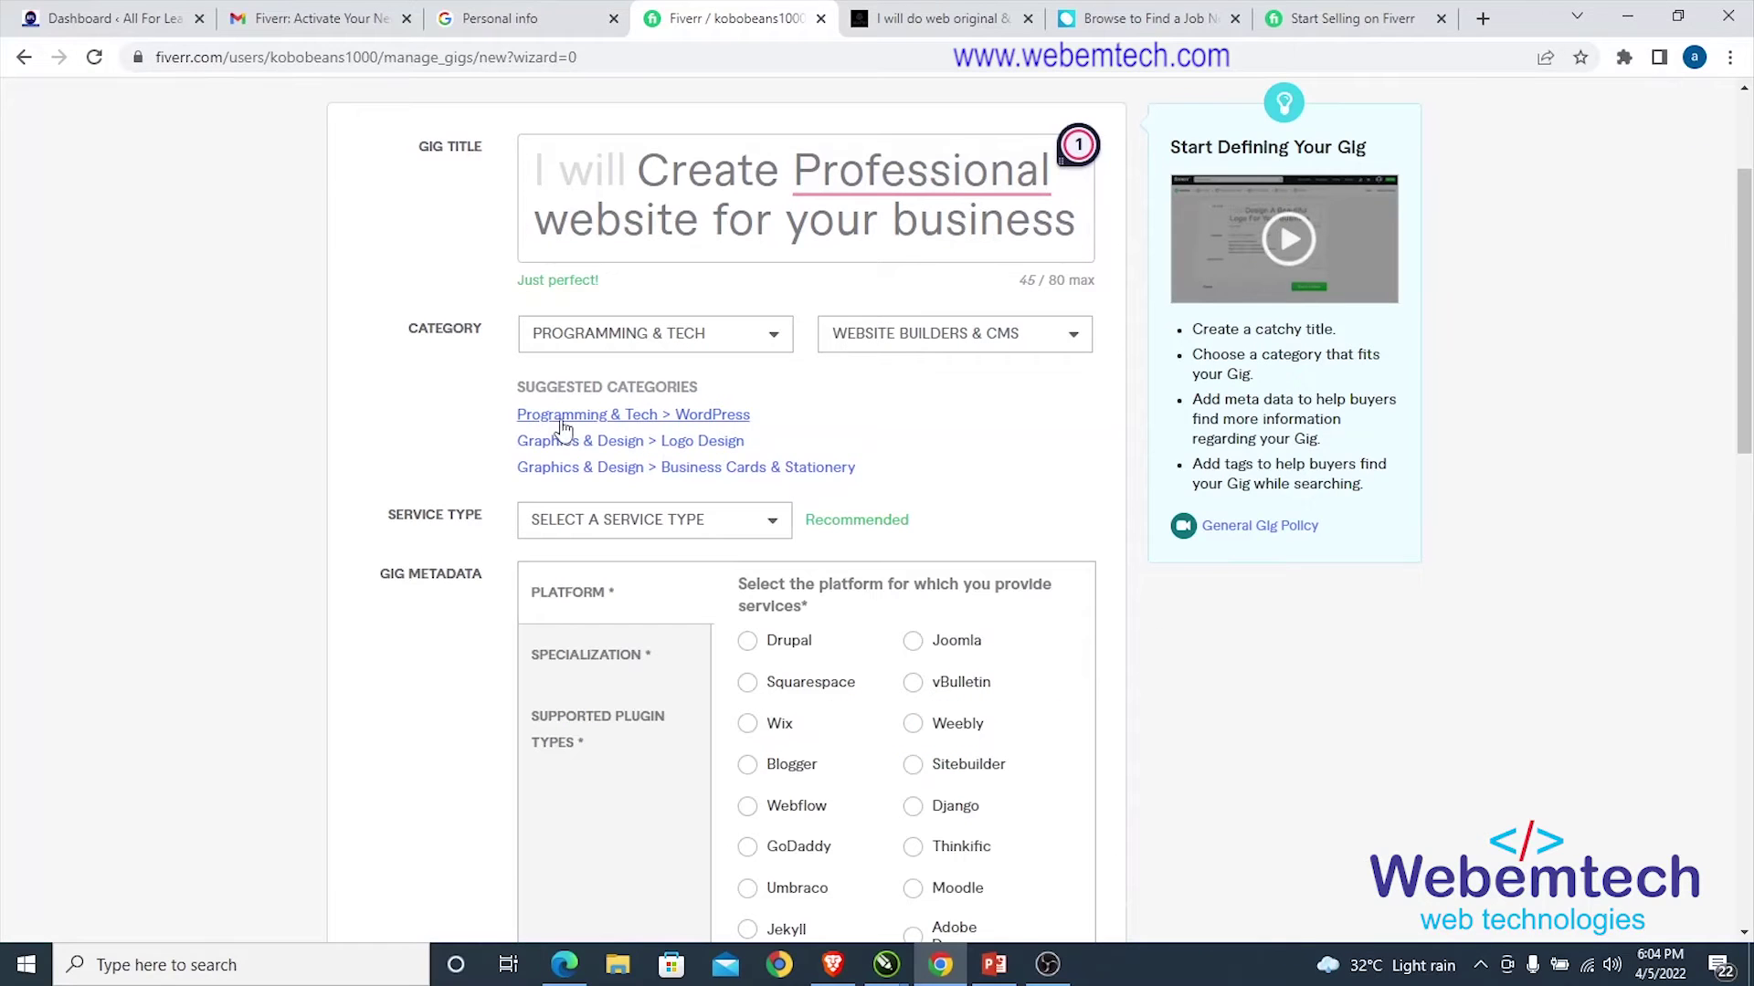
scroll(694, 315, down, 1)
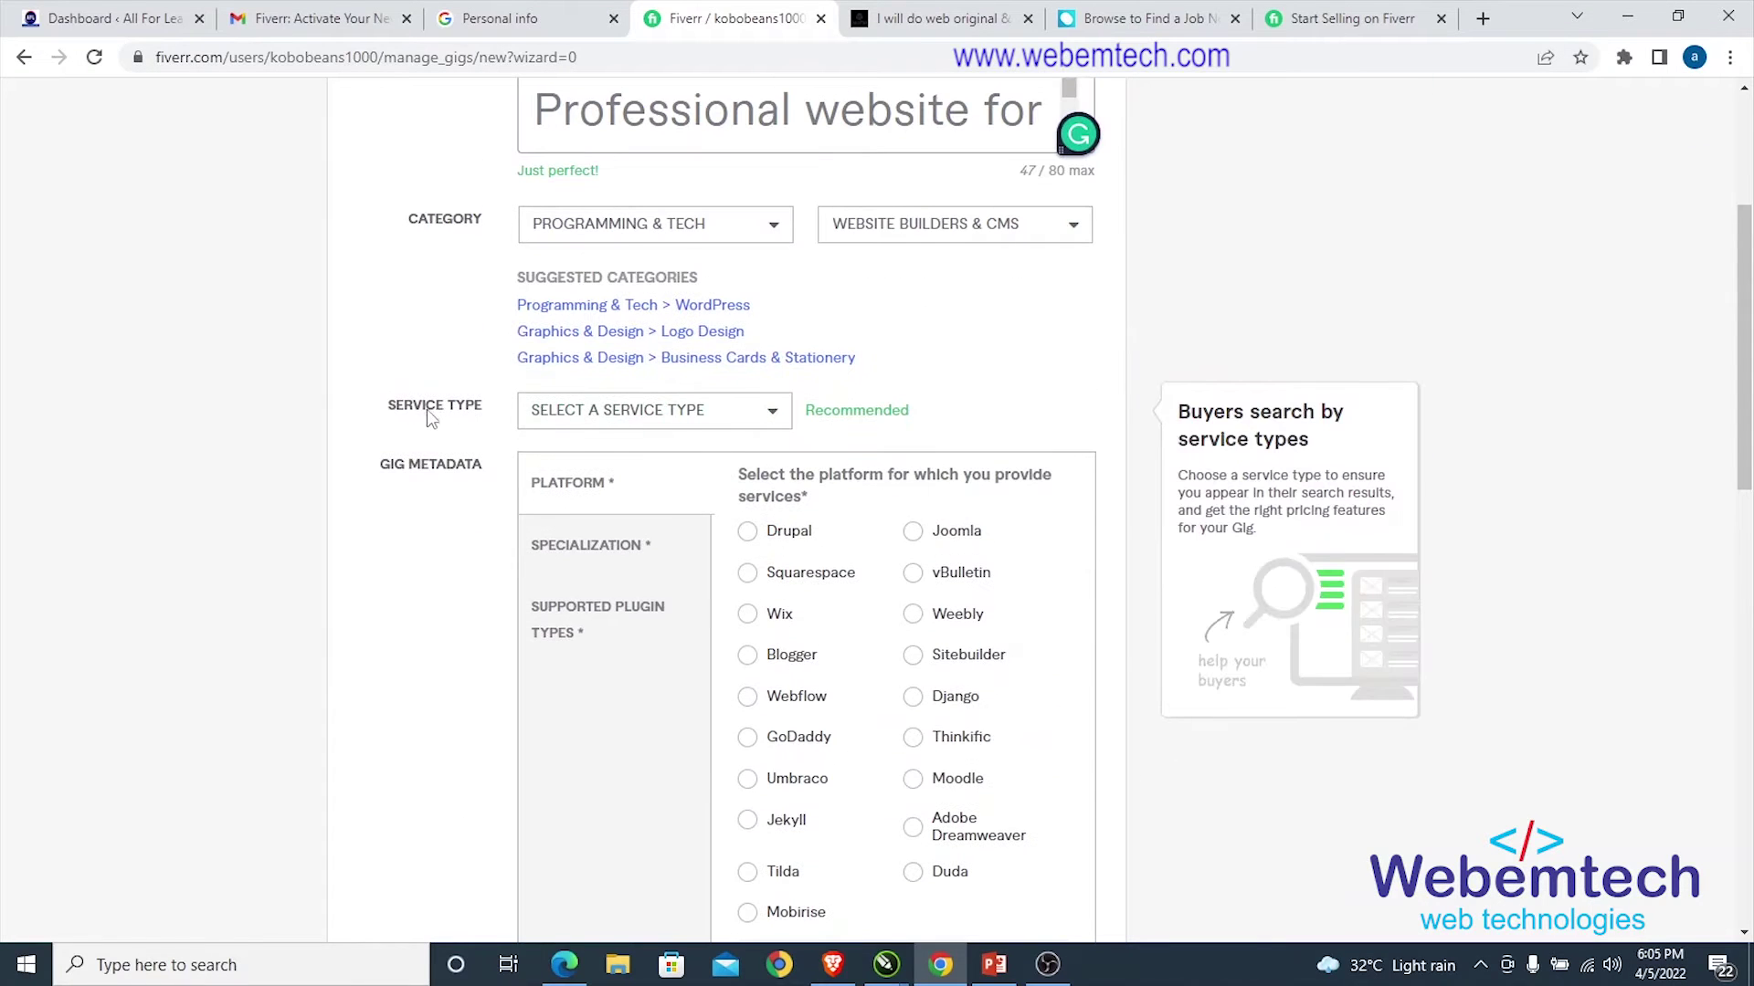
click(664, 418)
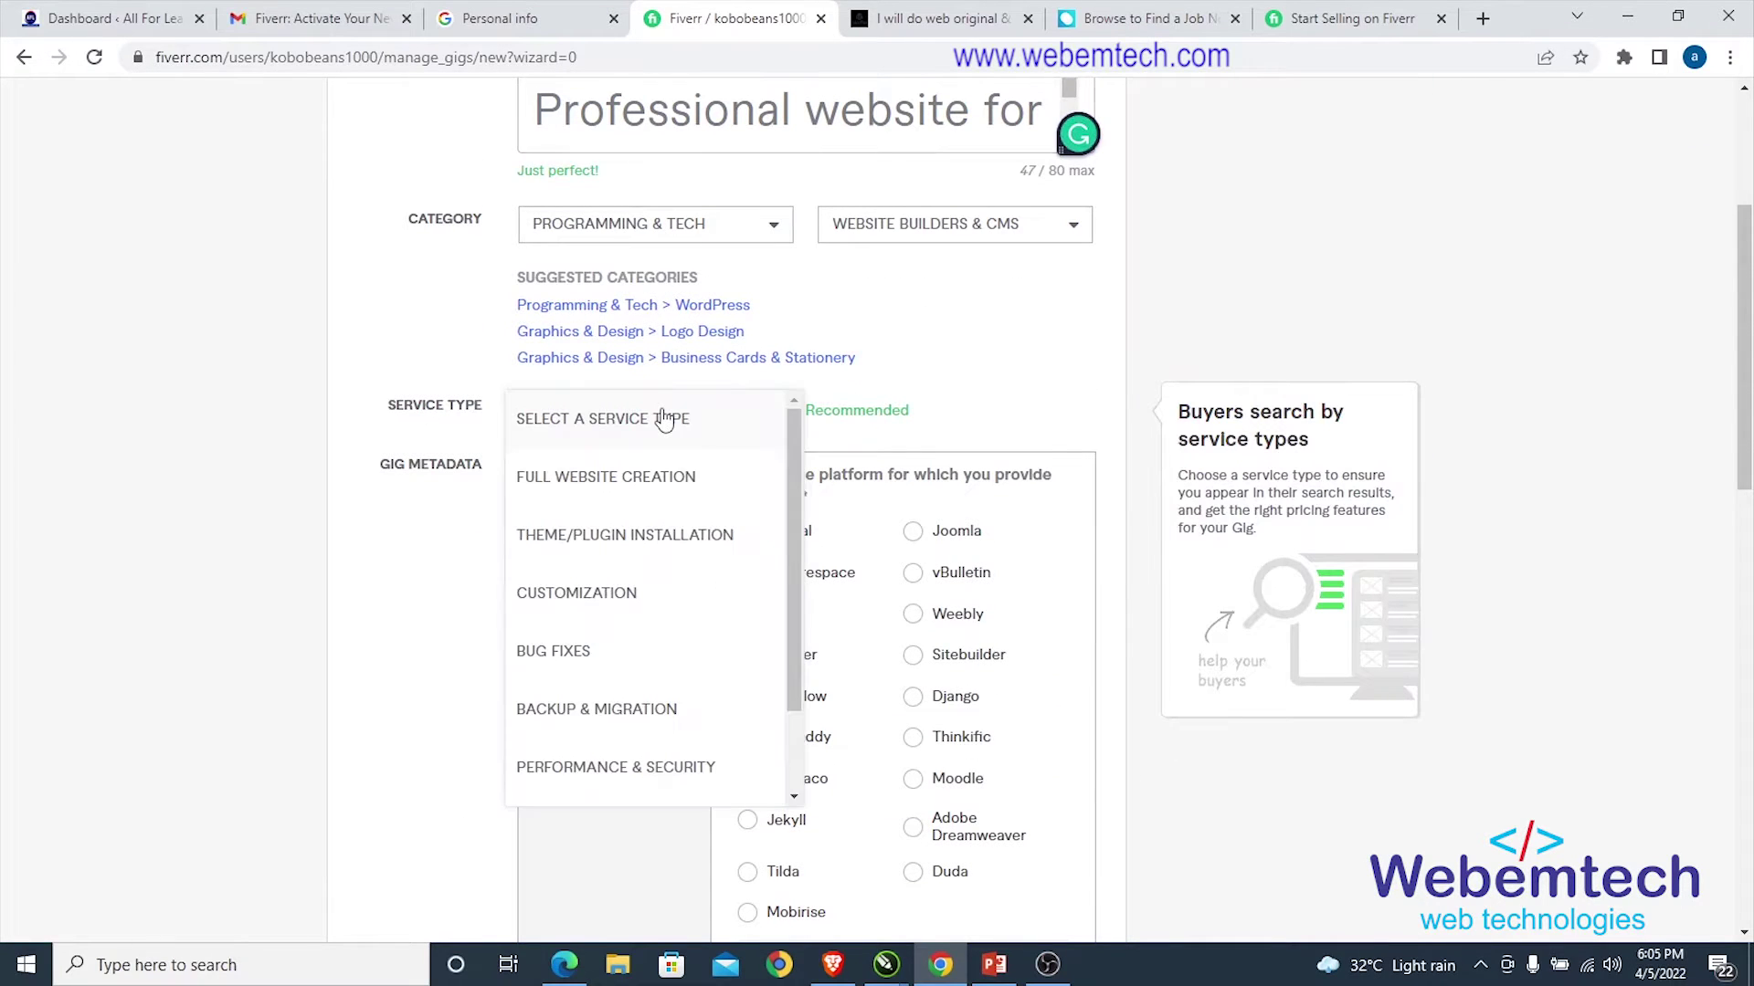
click(644, 479)
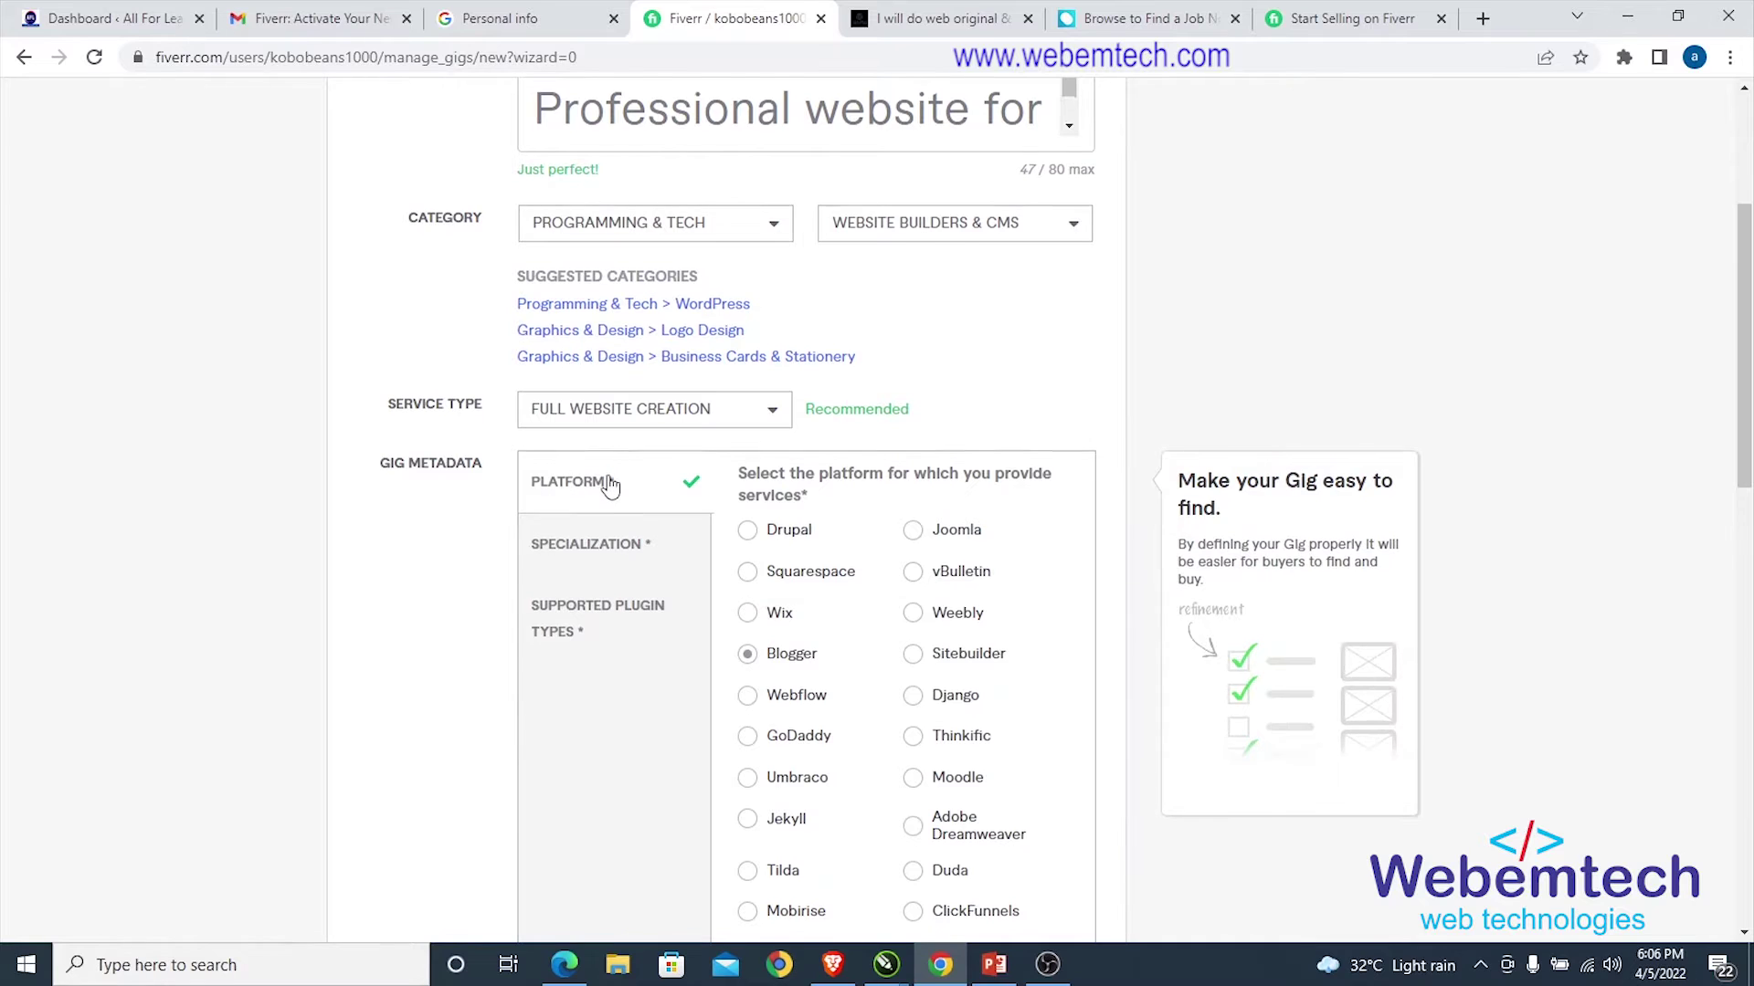
- Set the gig's platform to Other (WordPress) in Gig Metadata
scroll(608, 484, down, 1)
click(600, 459)
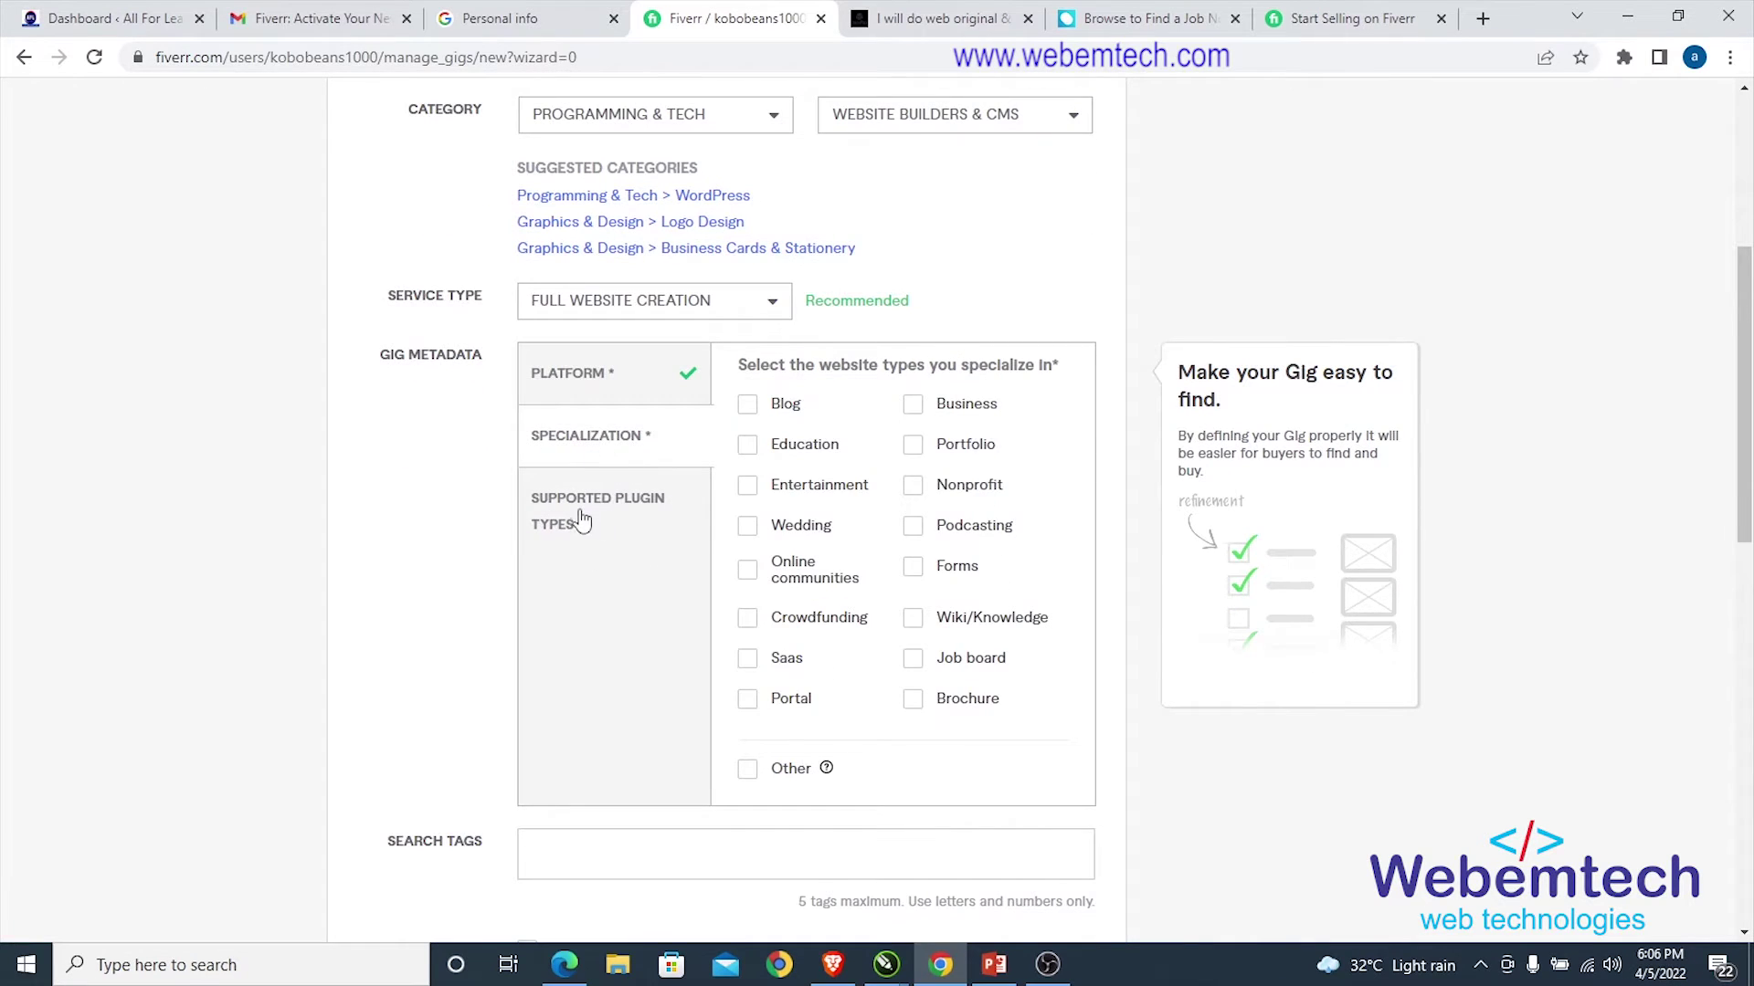
click(581, 519)
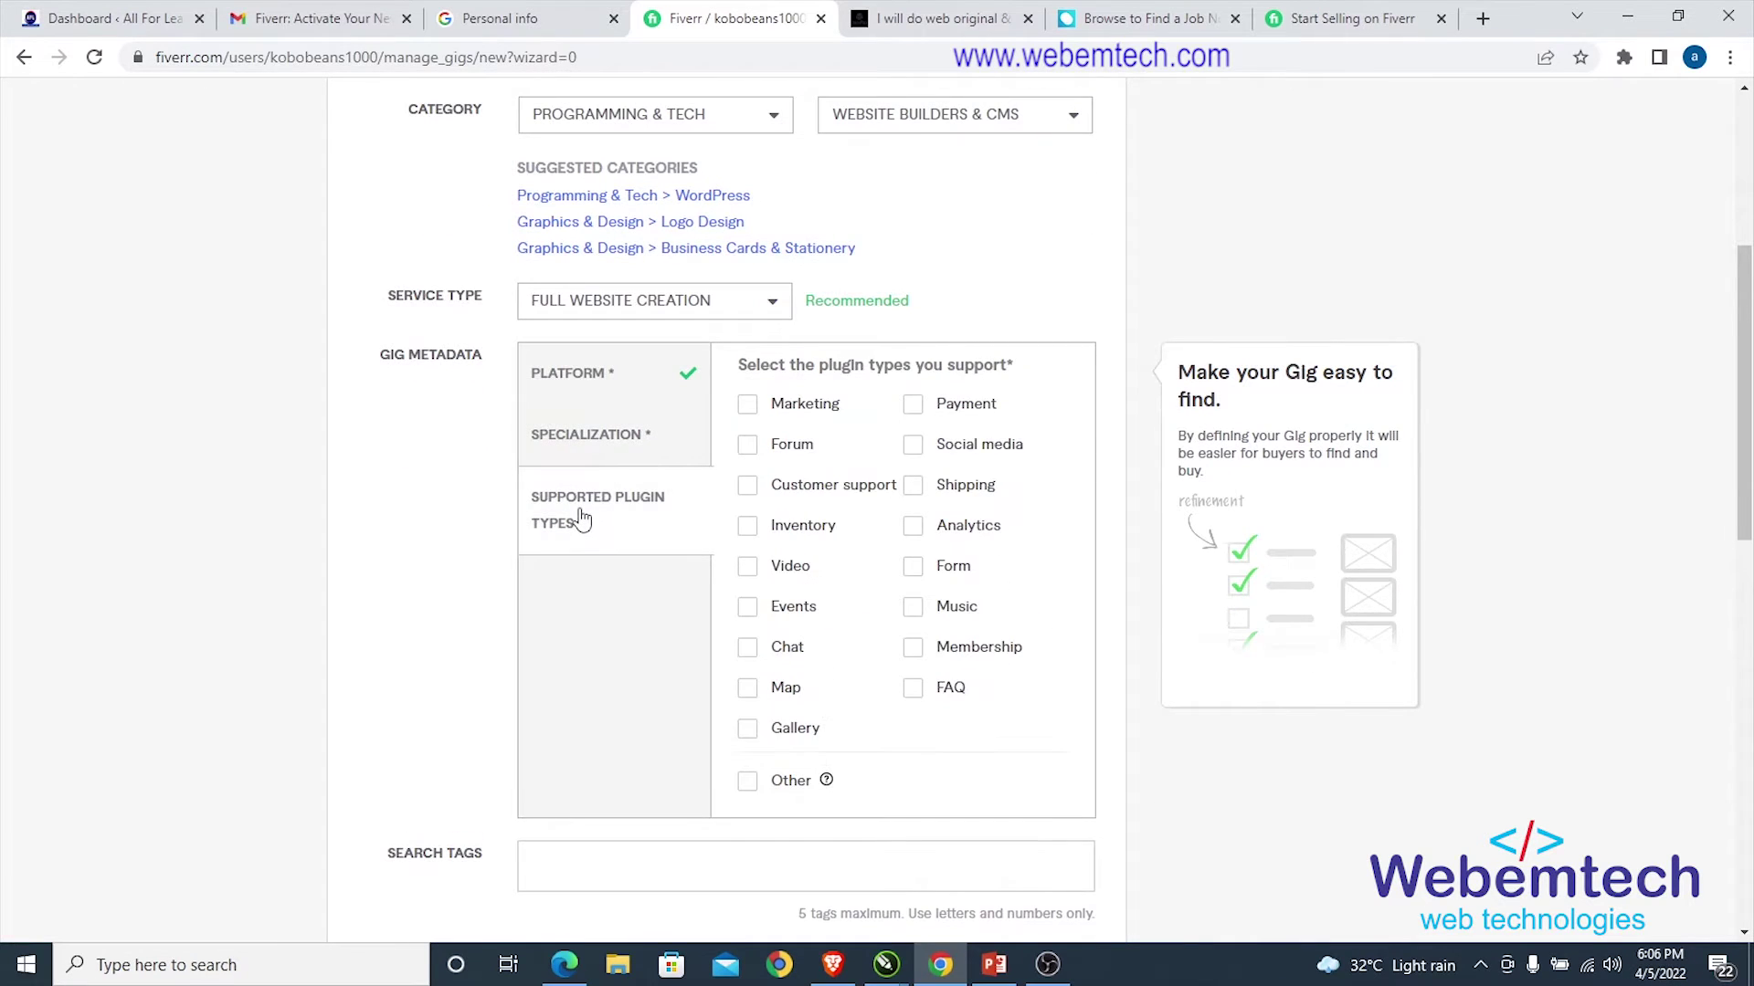
click(592, 380)
scroll(826, 402, down, 2)
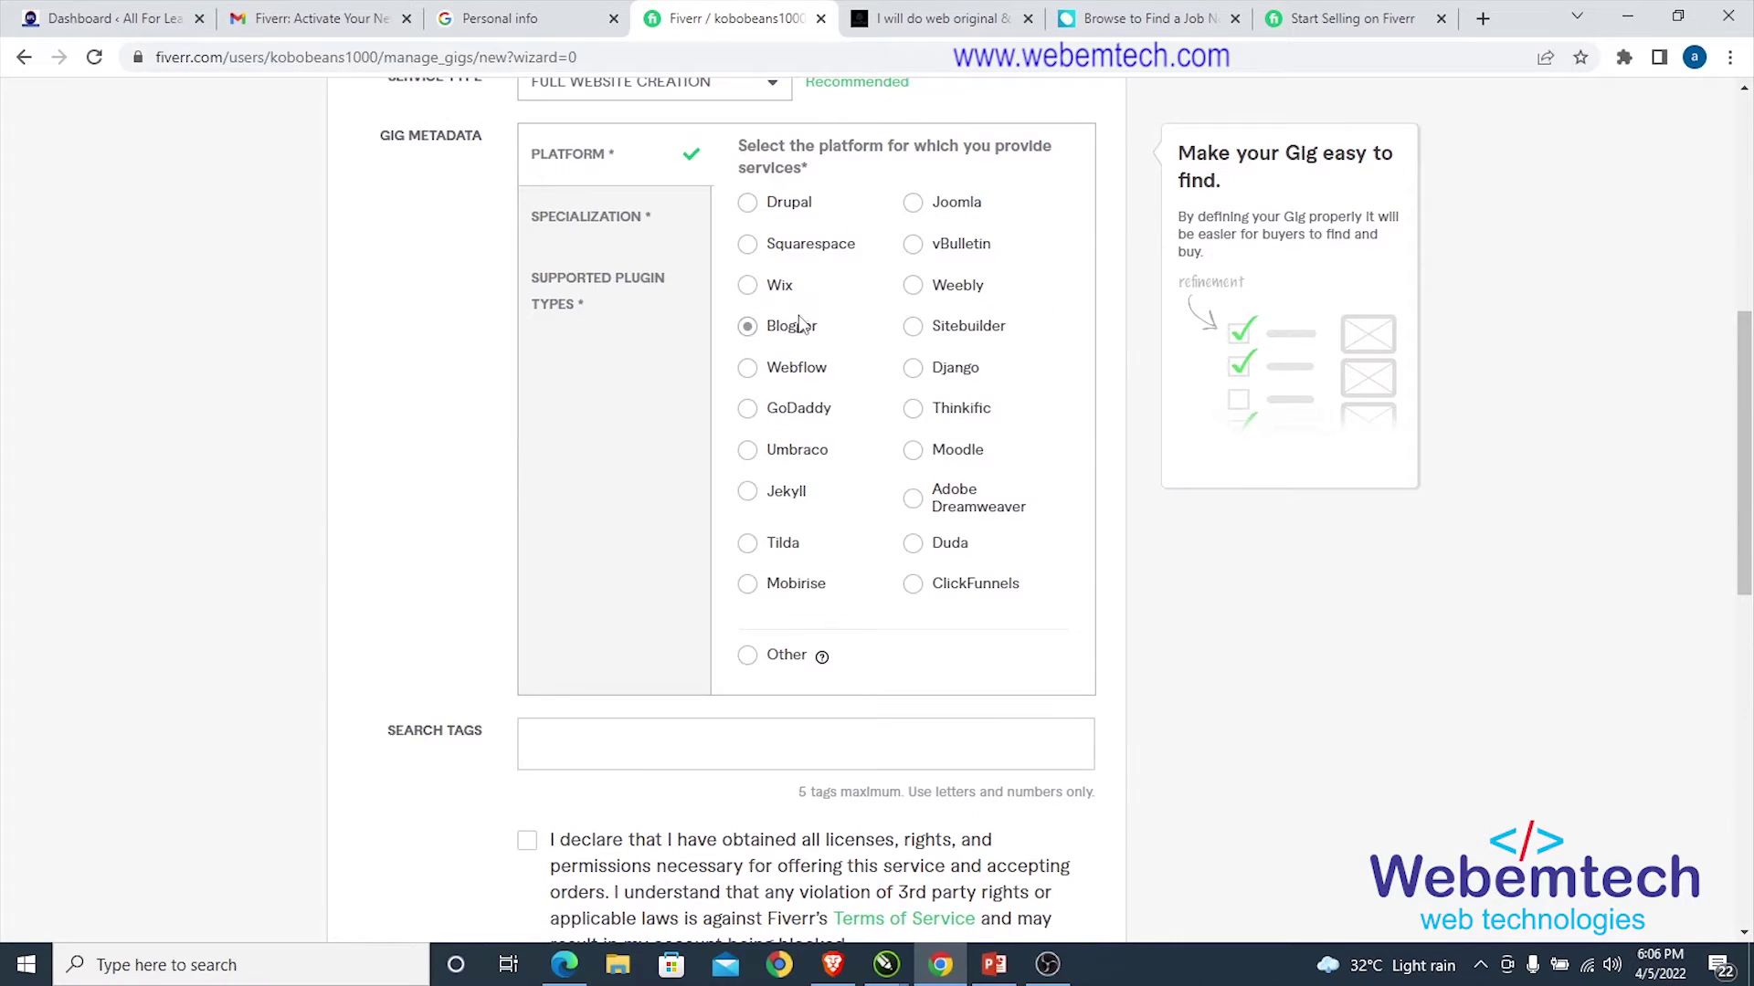
click(748, 655)
click(849, 699)
scroll(612, 420, up, 2)
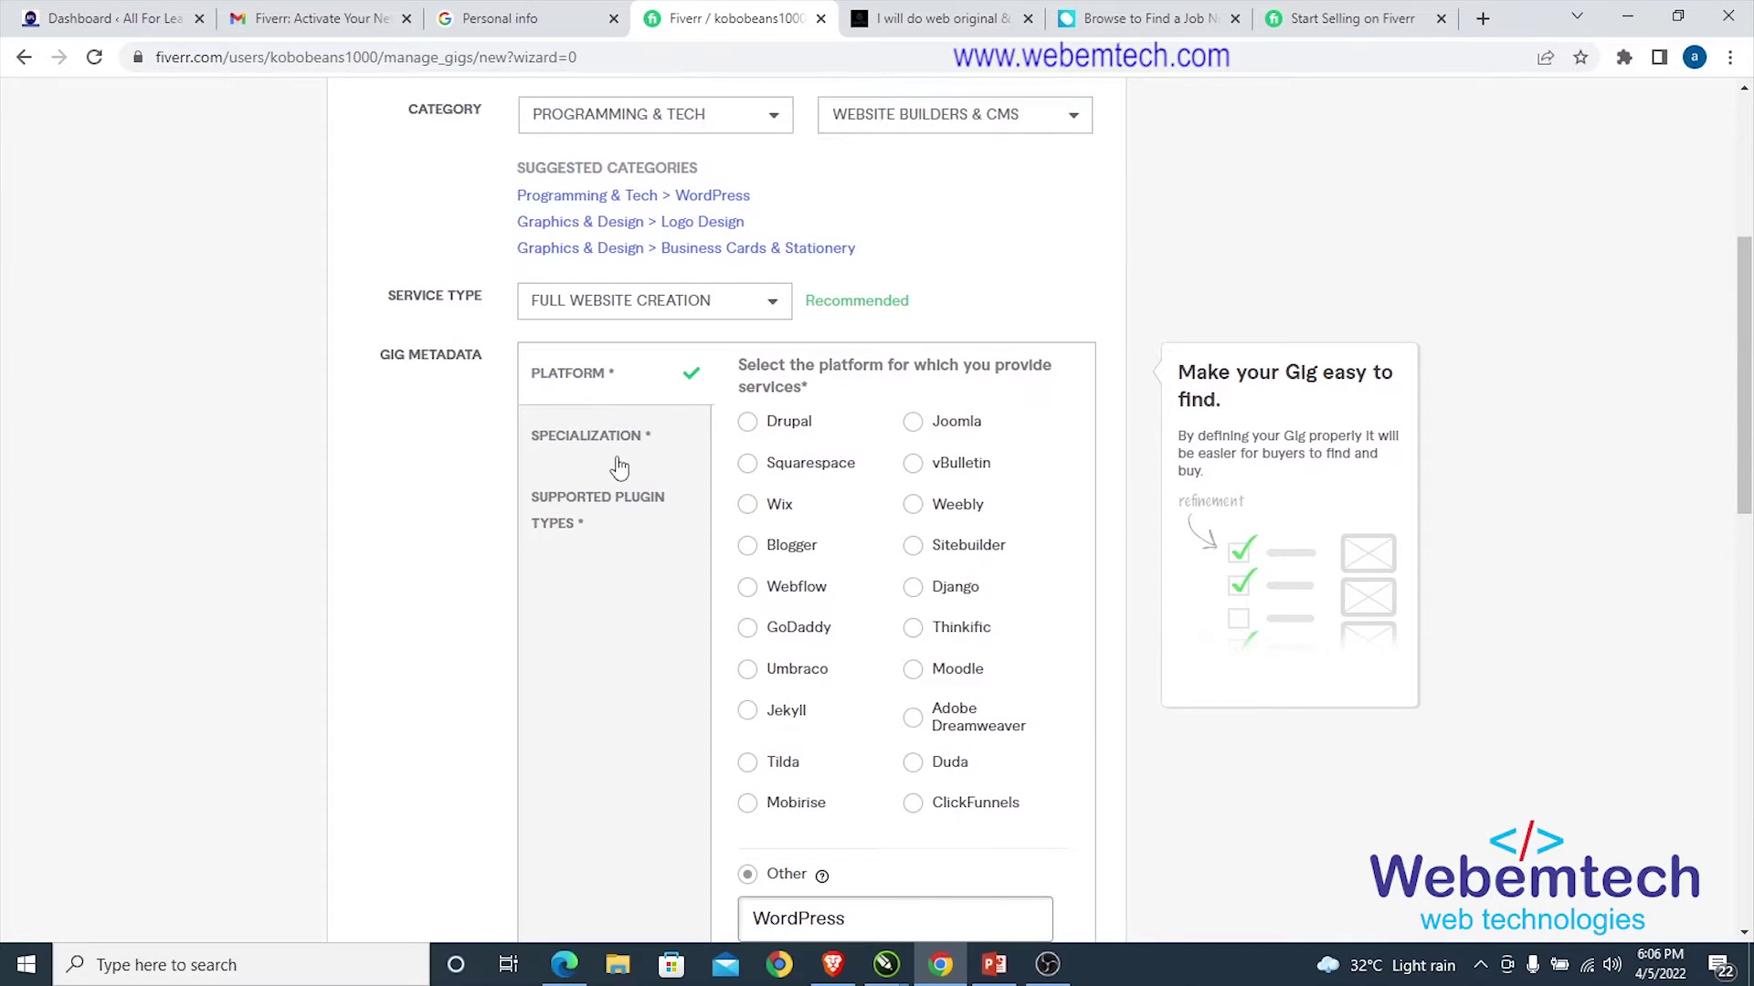
- Tick Blog, Business and Podcasting as website specializations
click(579, 447)
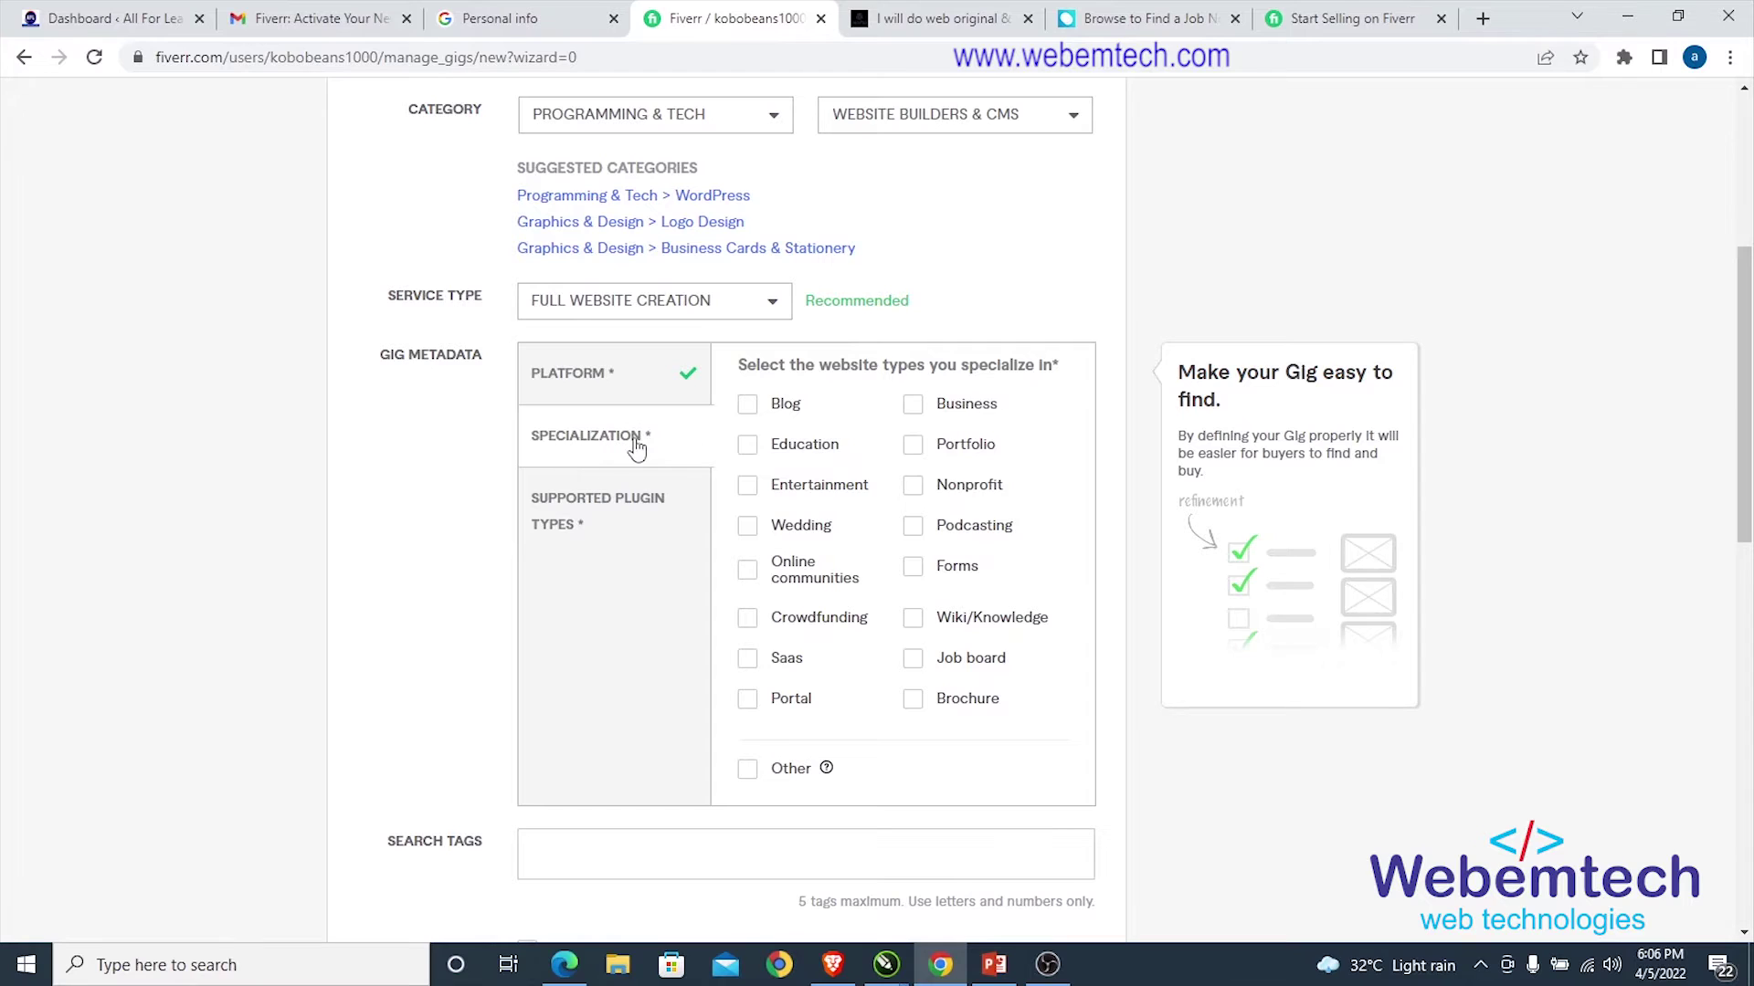
click(747, 406)
click(914, 405)
click(912, 527)
scroll(911, 537, down, 1)
- Tick Payment, Video, Map, Gallery and FAQ as supported plugin types
click(567, 394)
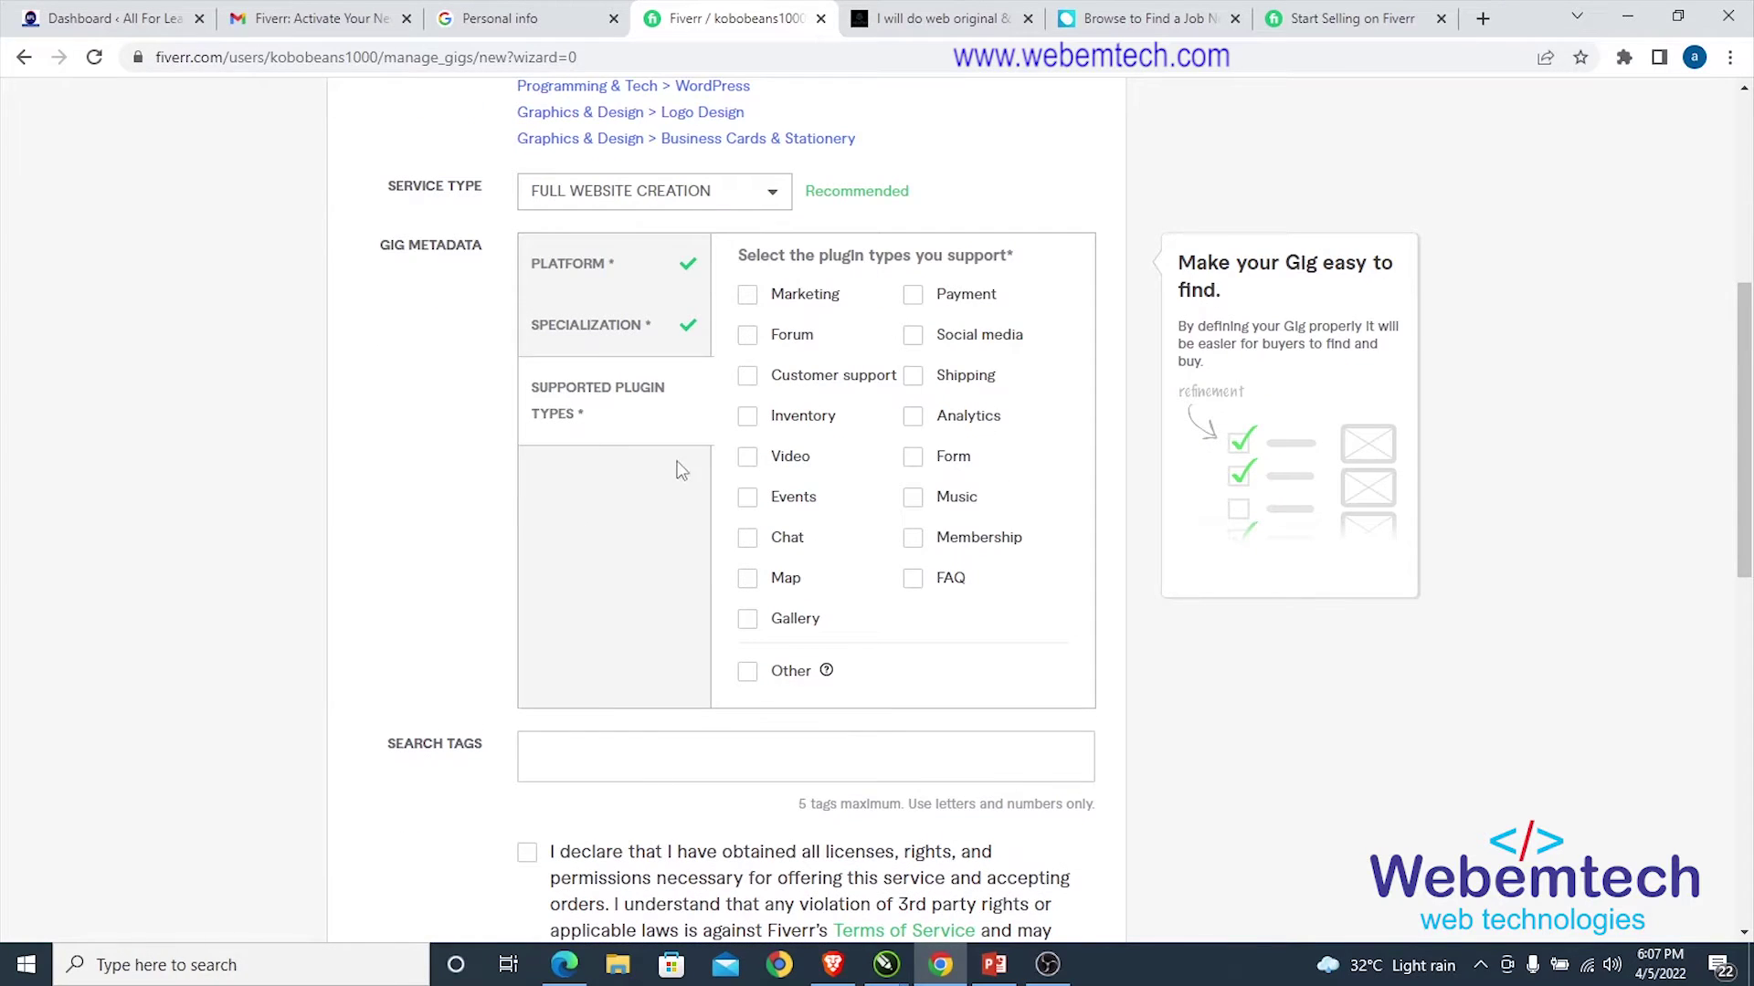
click(913, 295)
click(748, 458)
click(747, 579)
click(748, 620)
click(912, 579)
scroll(973, 589, down, 5)
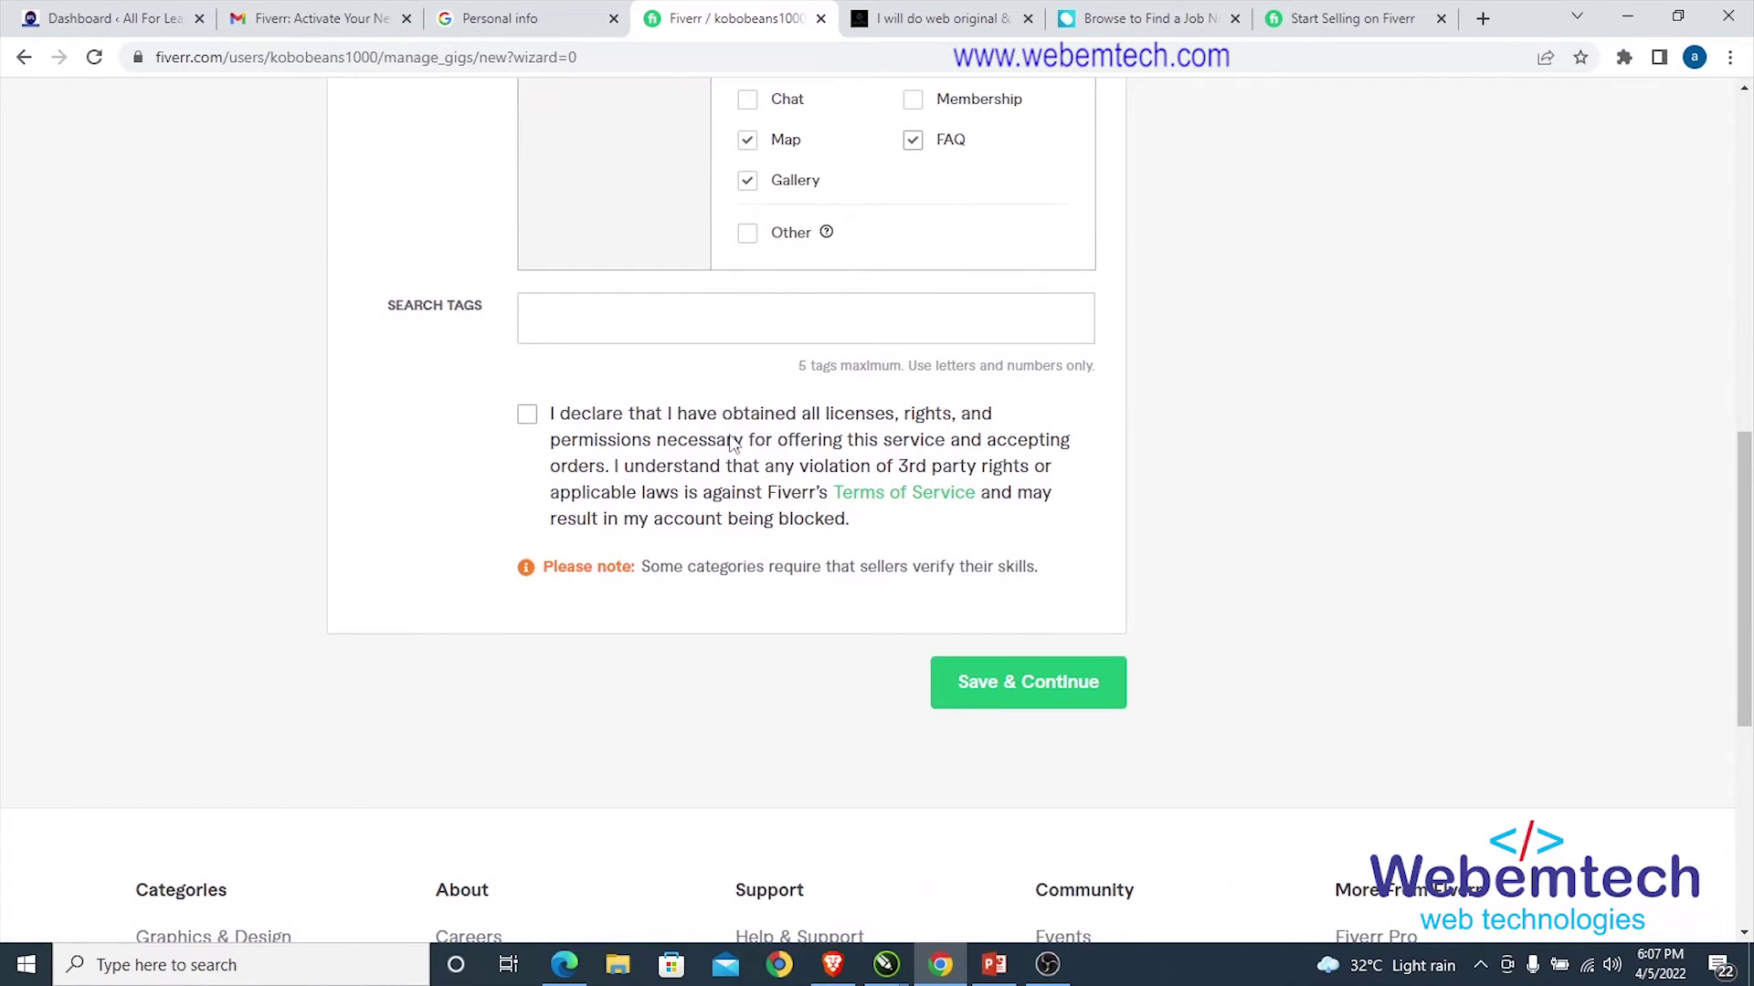
- Add tags build website, content writers and wordpress blog, accept the rights declaration, and save
mouse_move(466, 315)
click(657, 315)
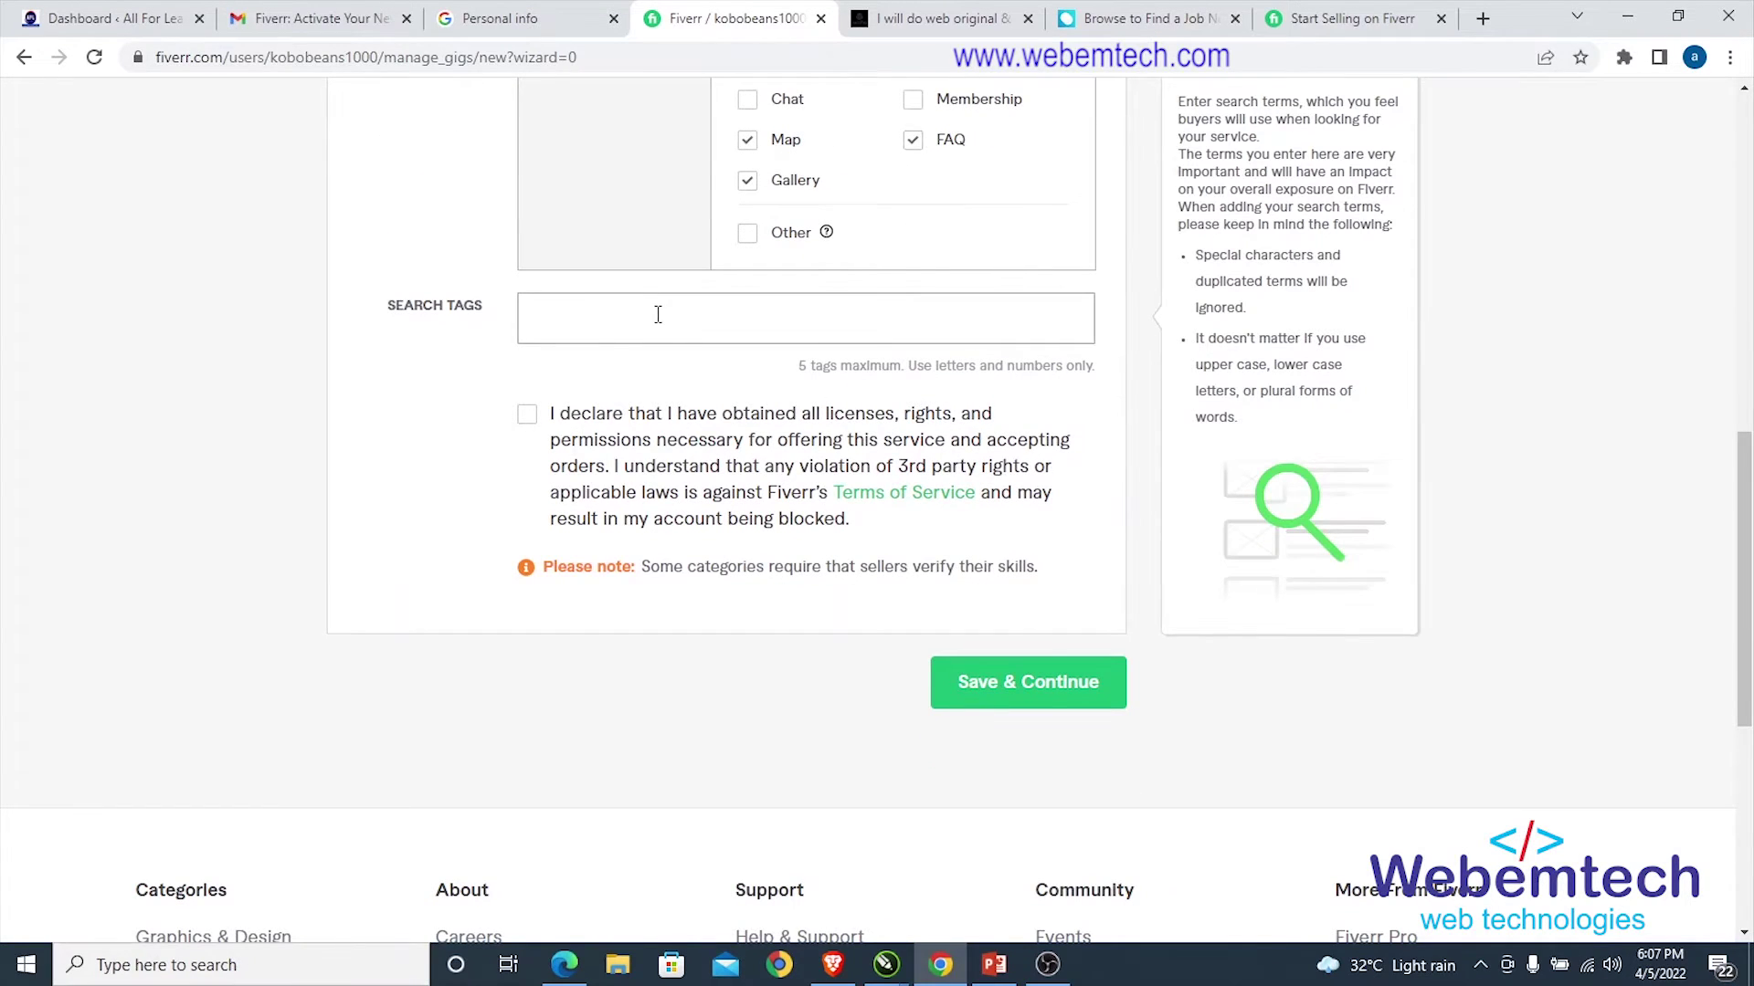
scroll(657, 314, down, 1)
text(web)
click(623, 315)
text(content c)
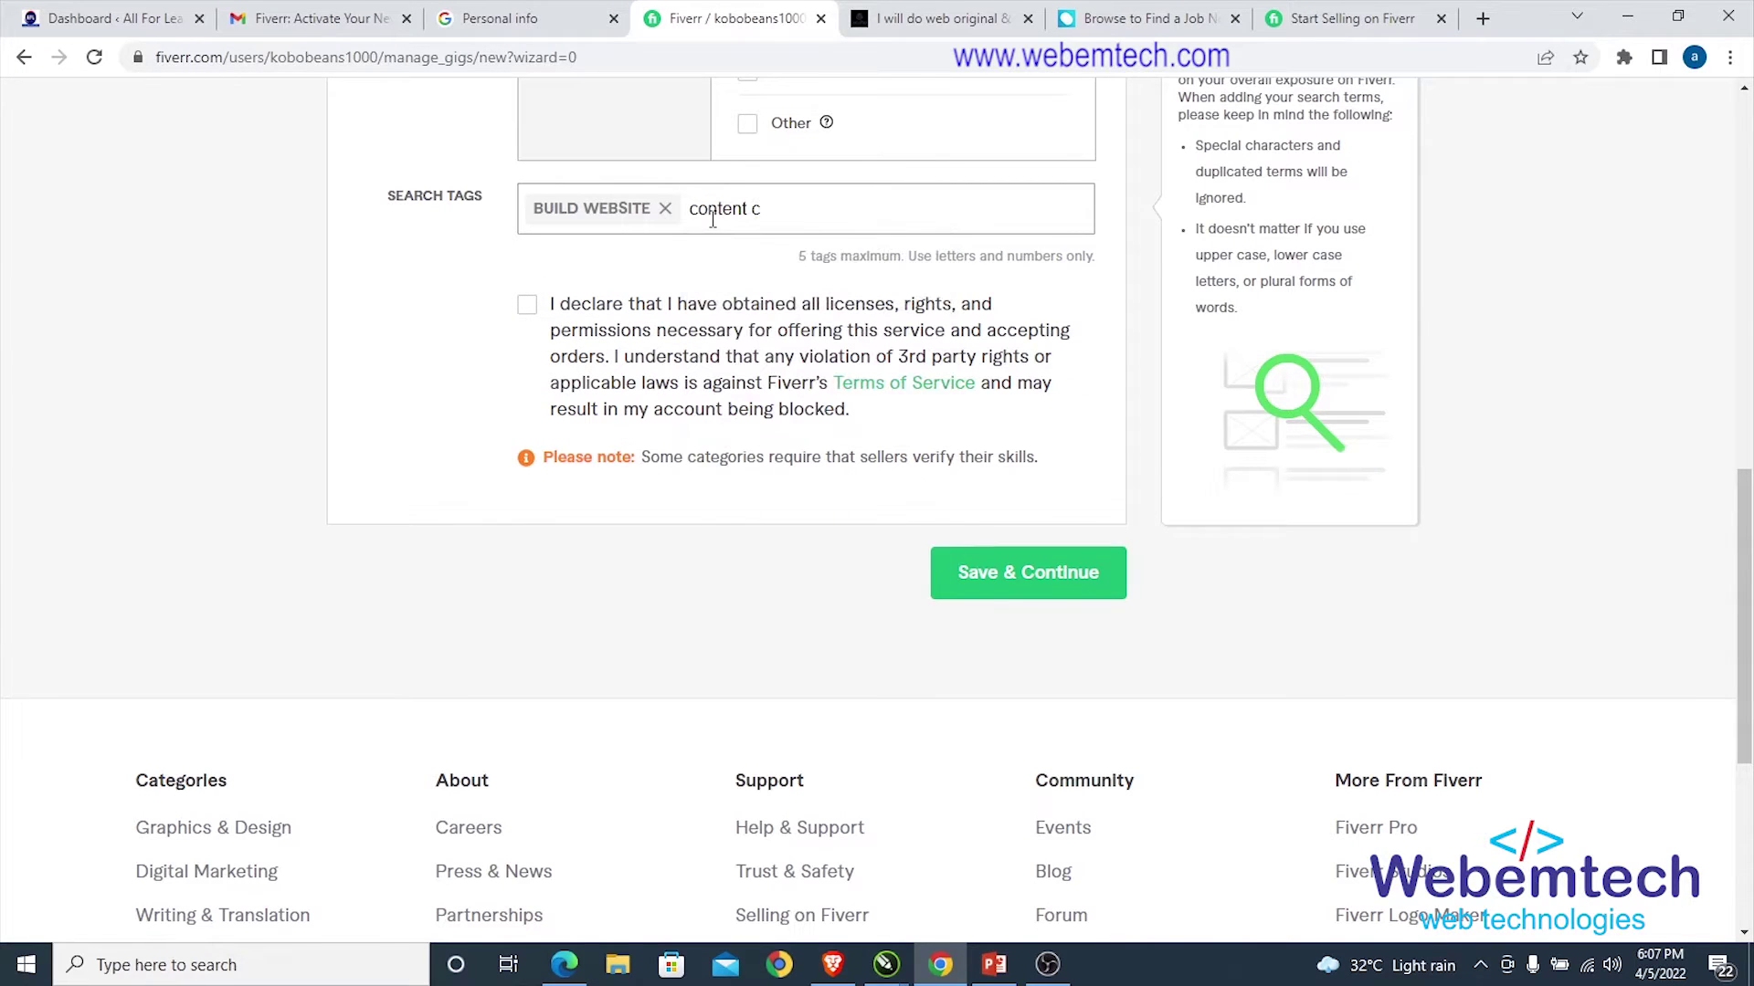
key(BackSpace)
click(766, 255)
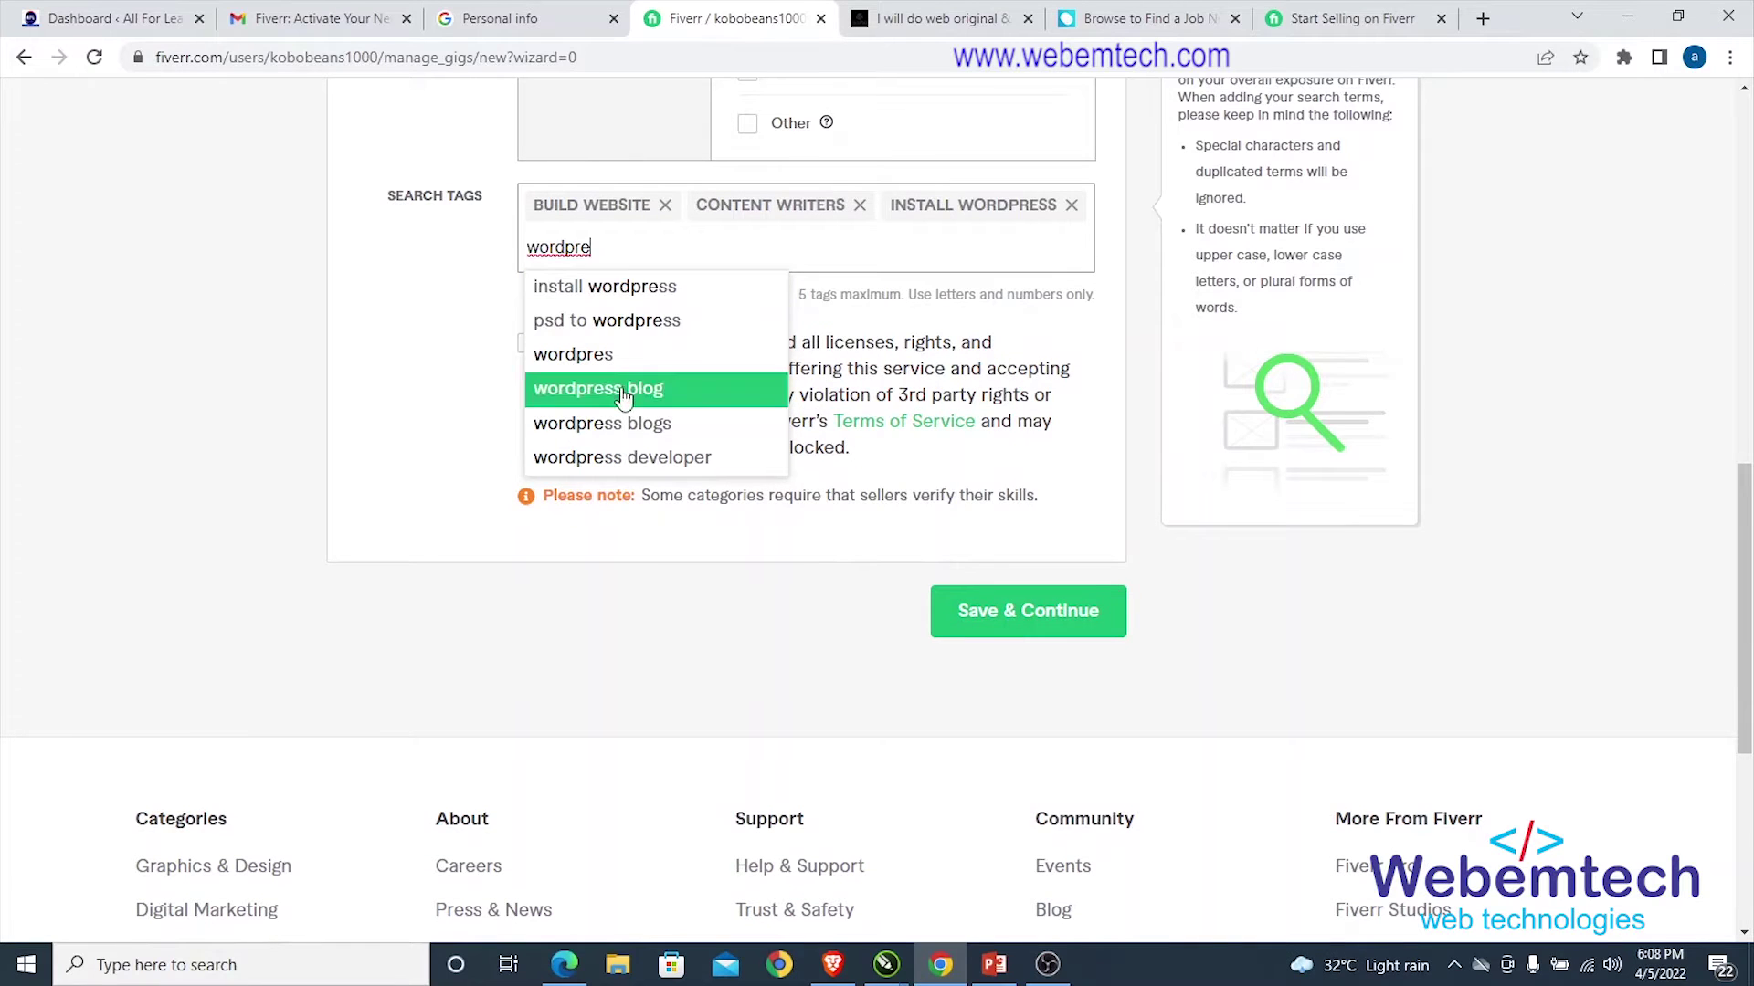
click(623, 397)
click(528, 344)
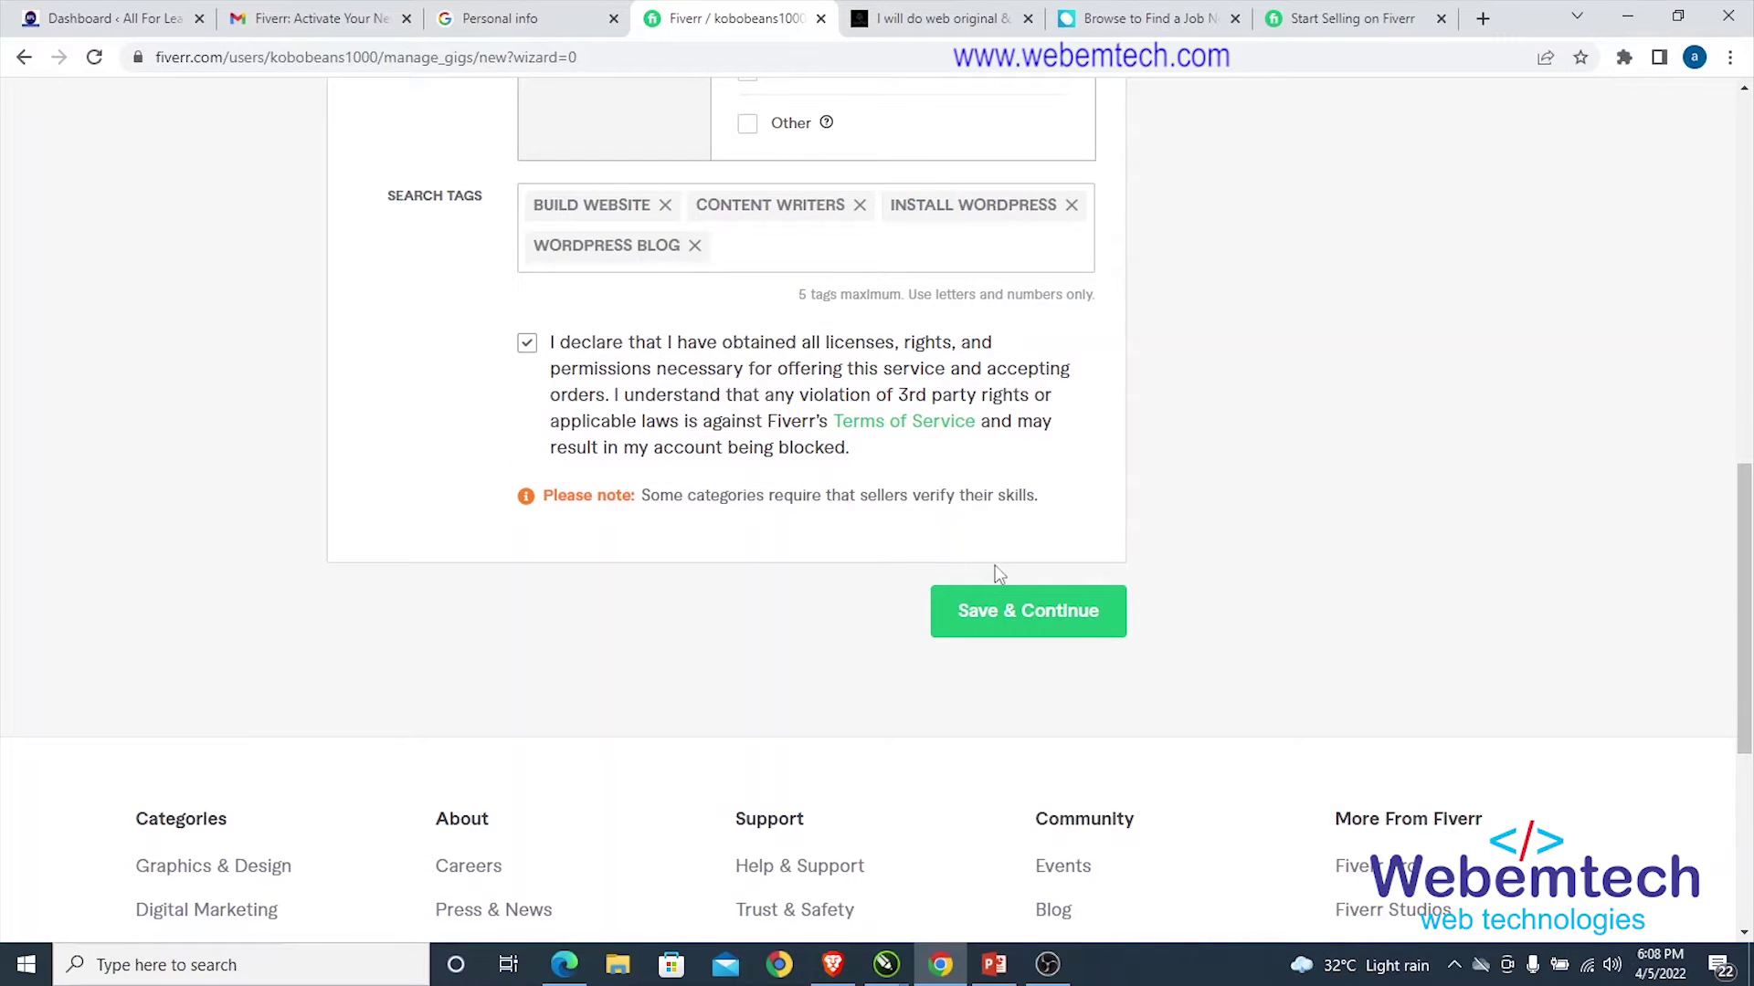
click(1027, 633)
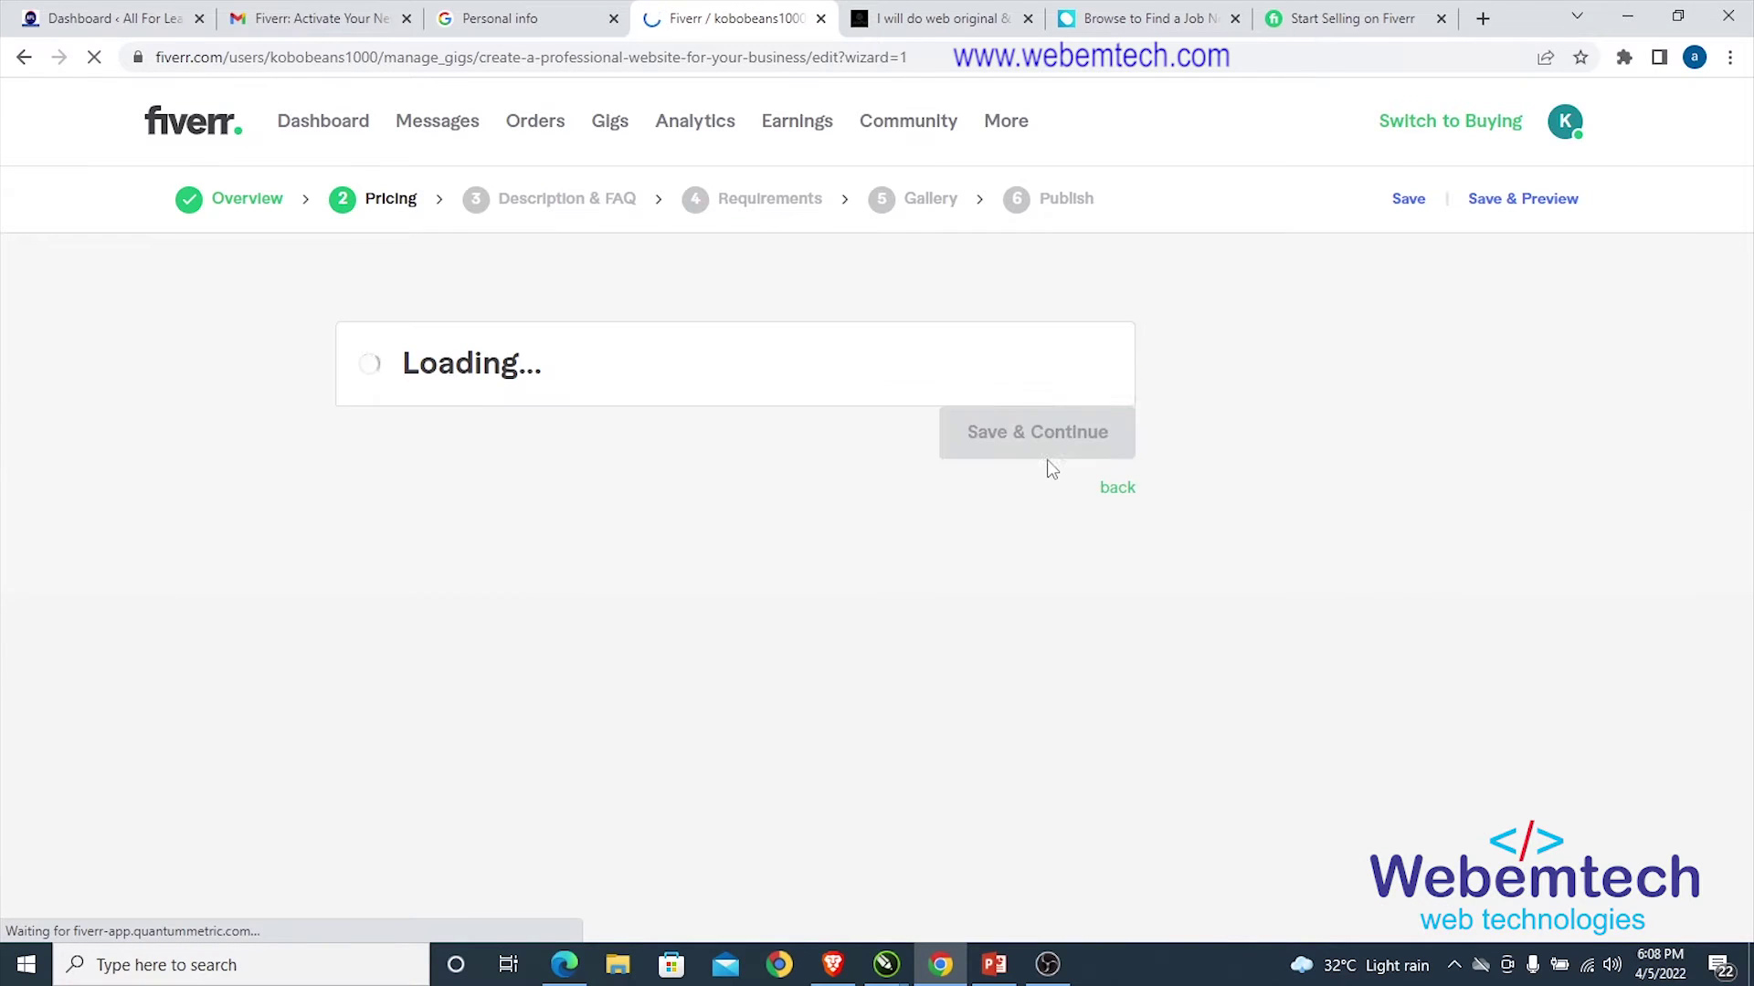
- Name the Basic package 'create responsive website', add its description, and begin the Standard package name
scroll(1046, 459, down, 3)
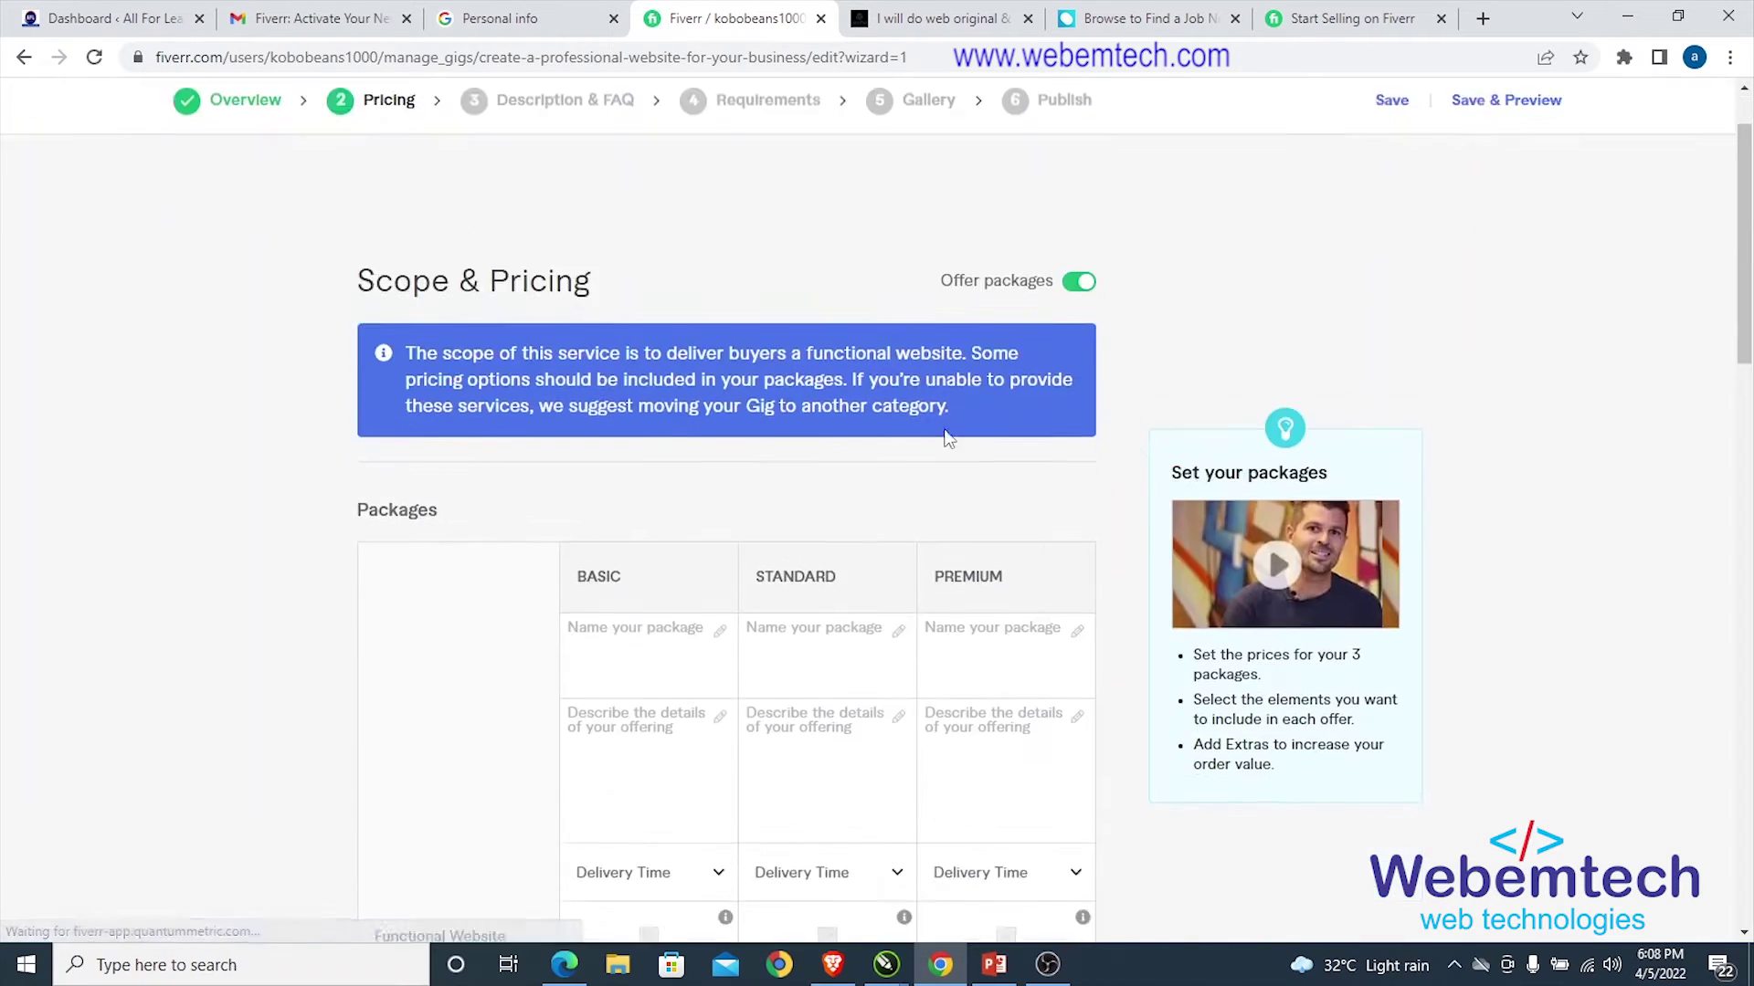
scroll(637, 206, down, 2)
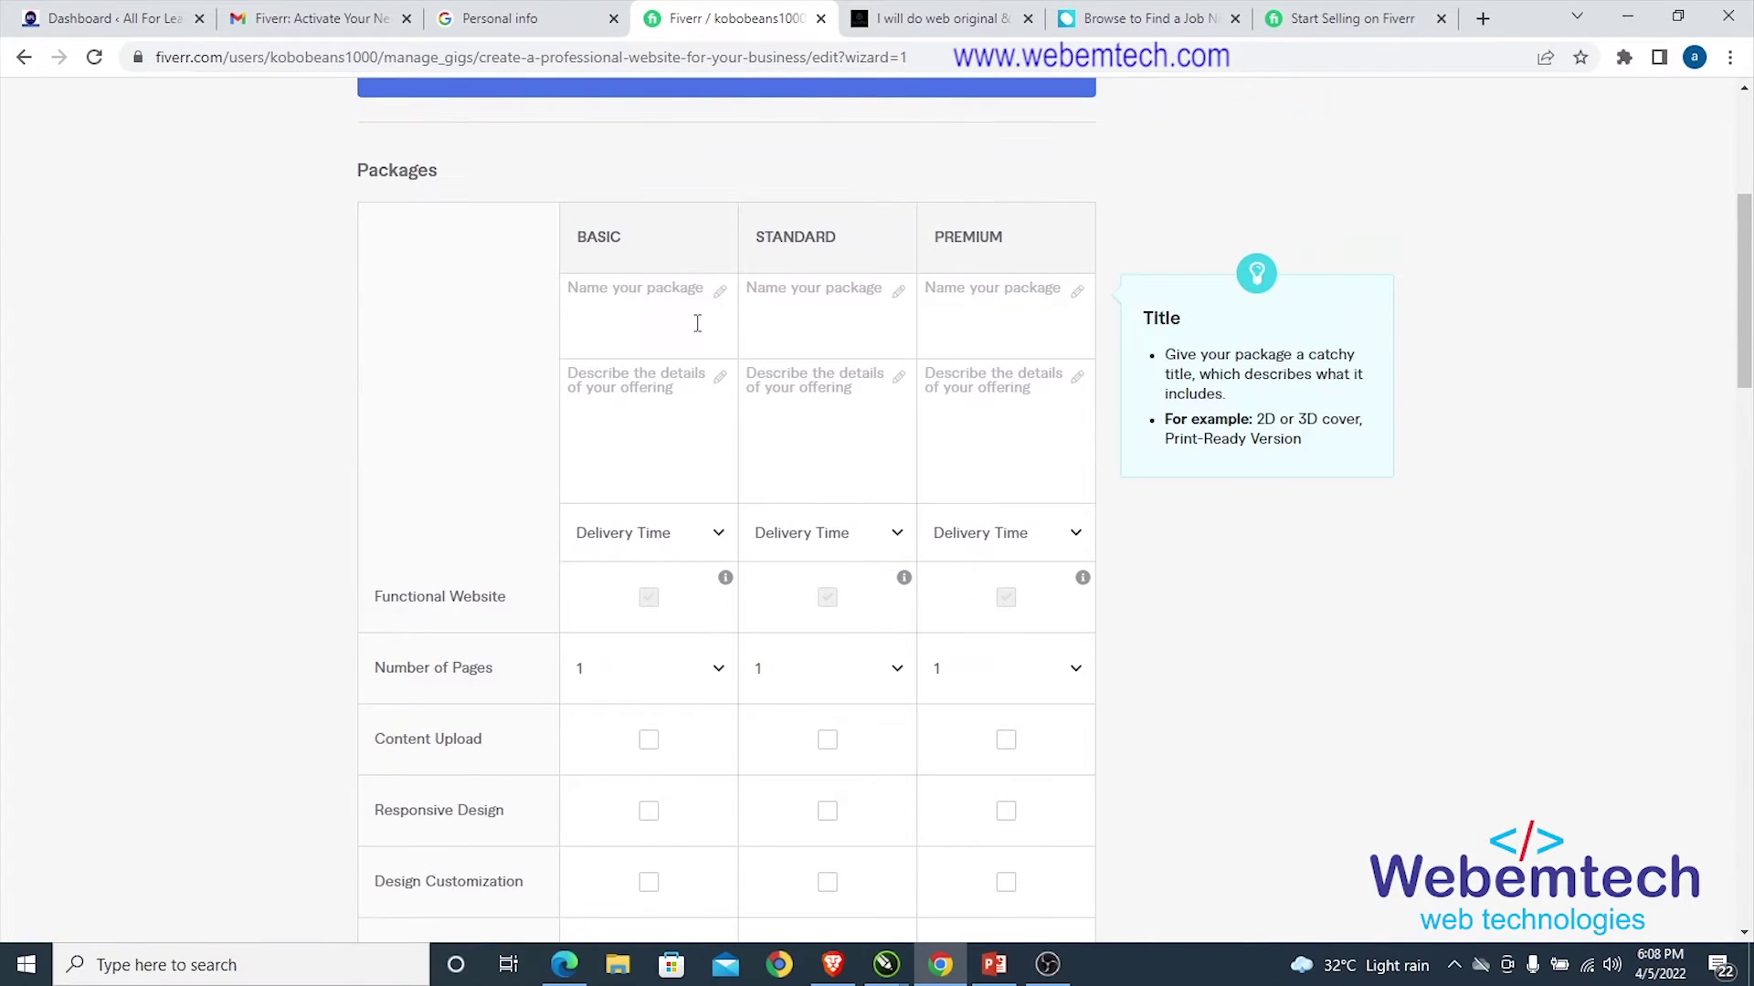
mouse_move(1033, 311)
click(694, 303)
text(create responsive website)
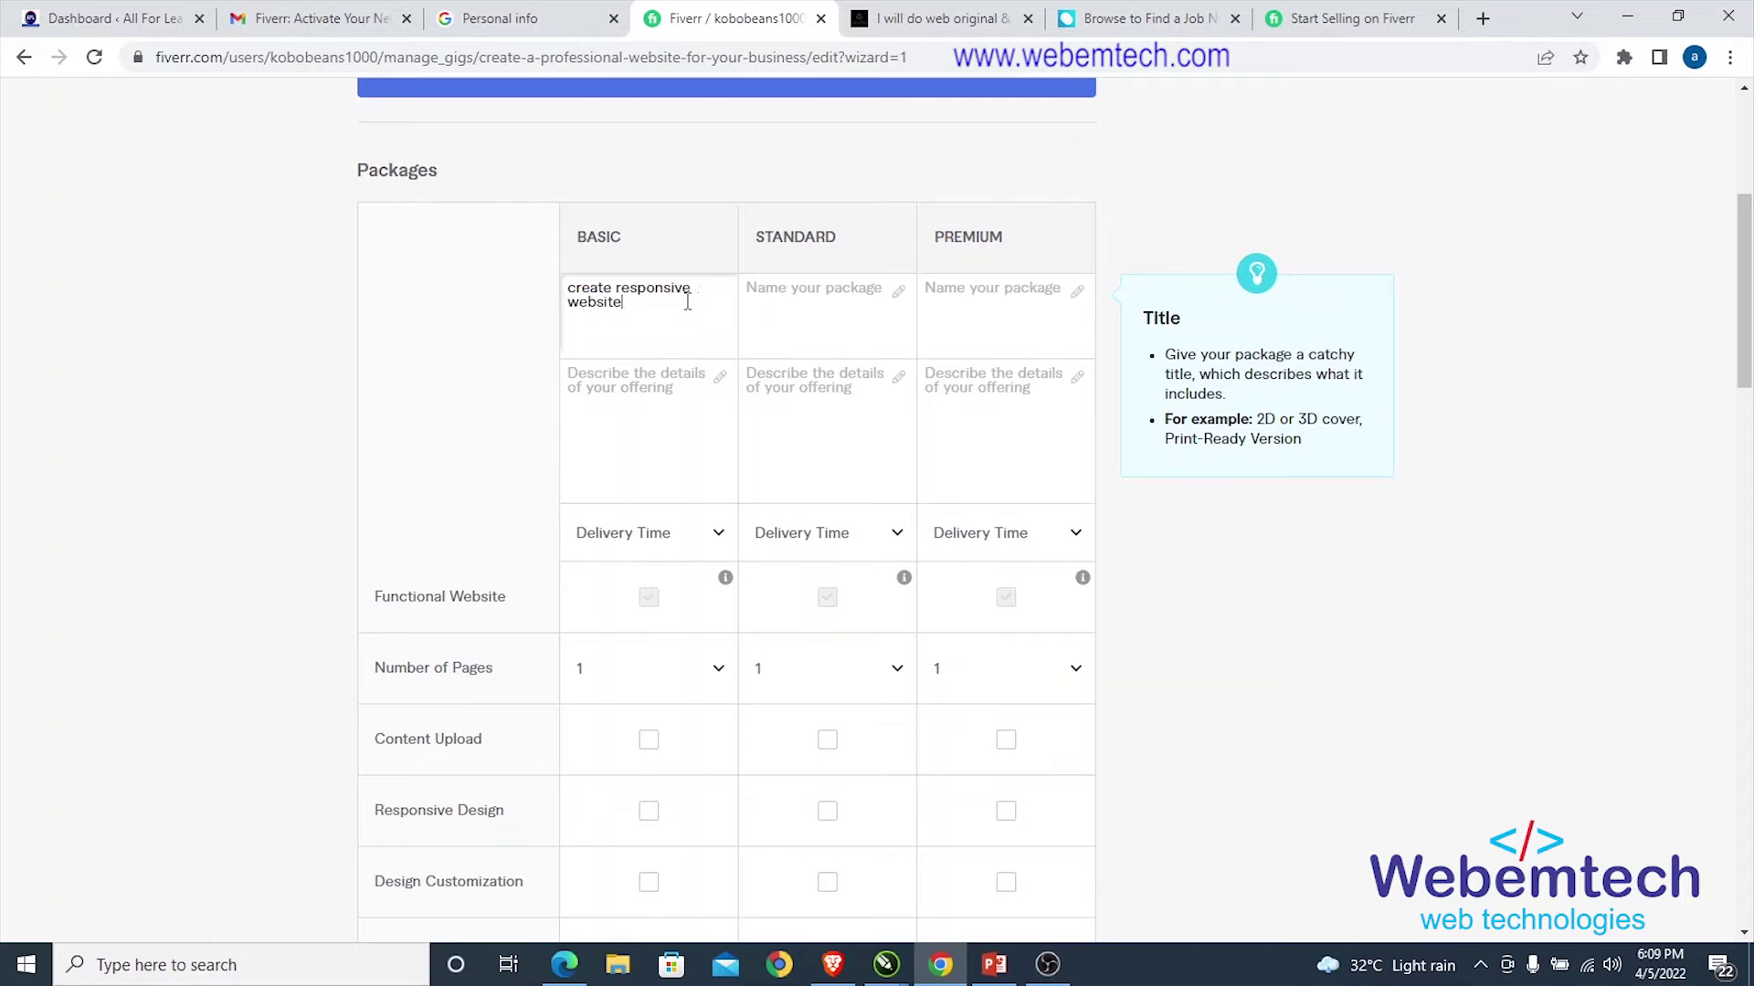
click(679, 384)
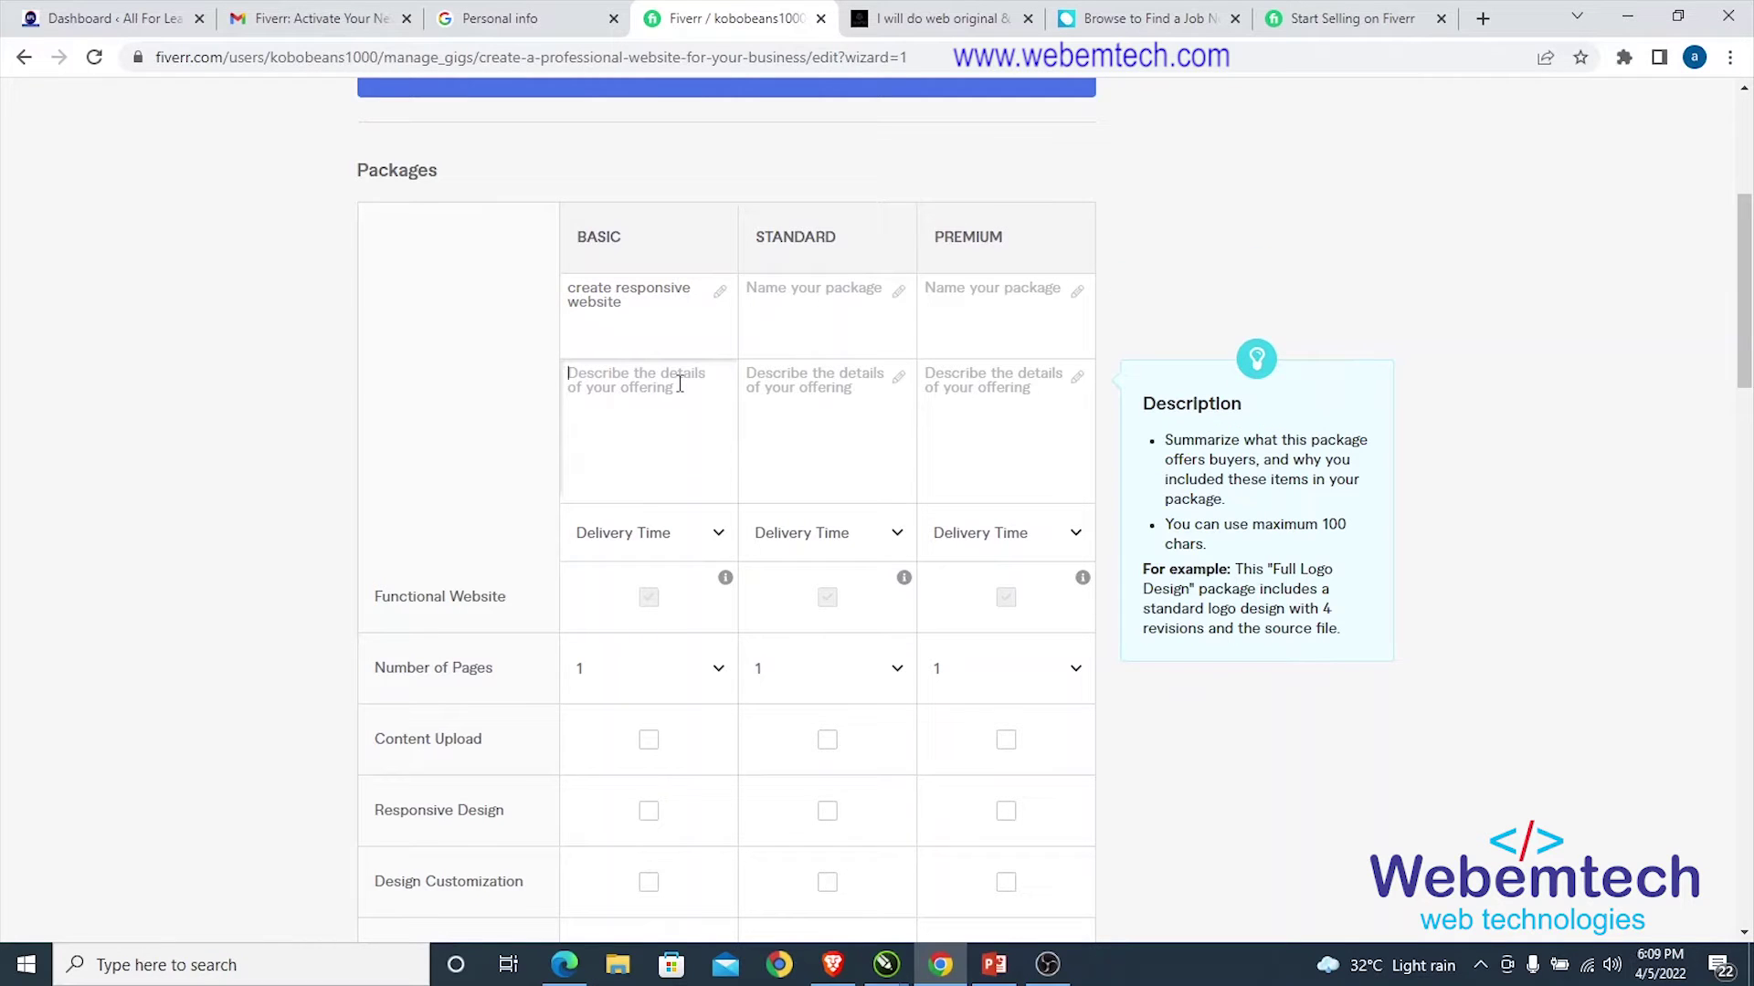
click(829, 307)
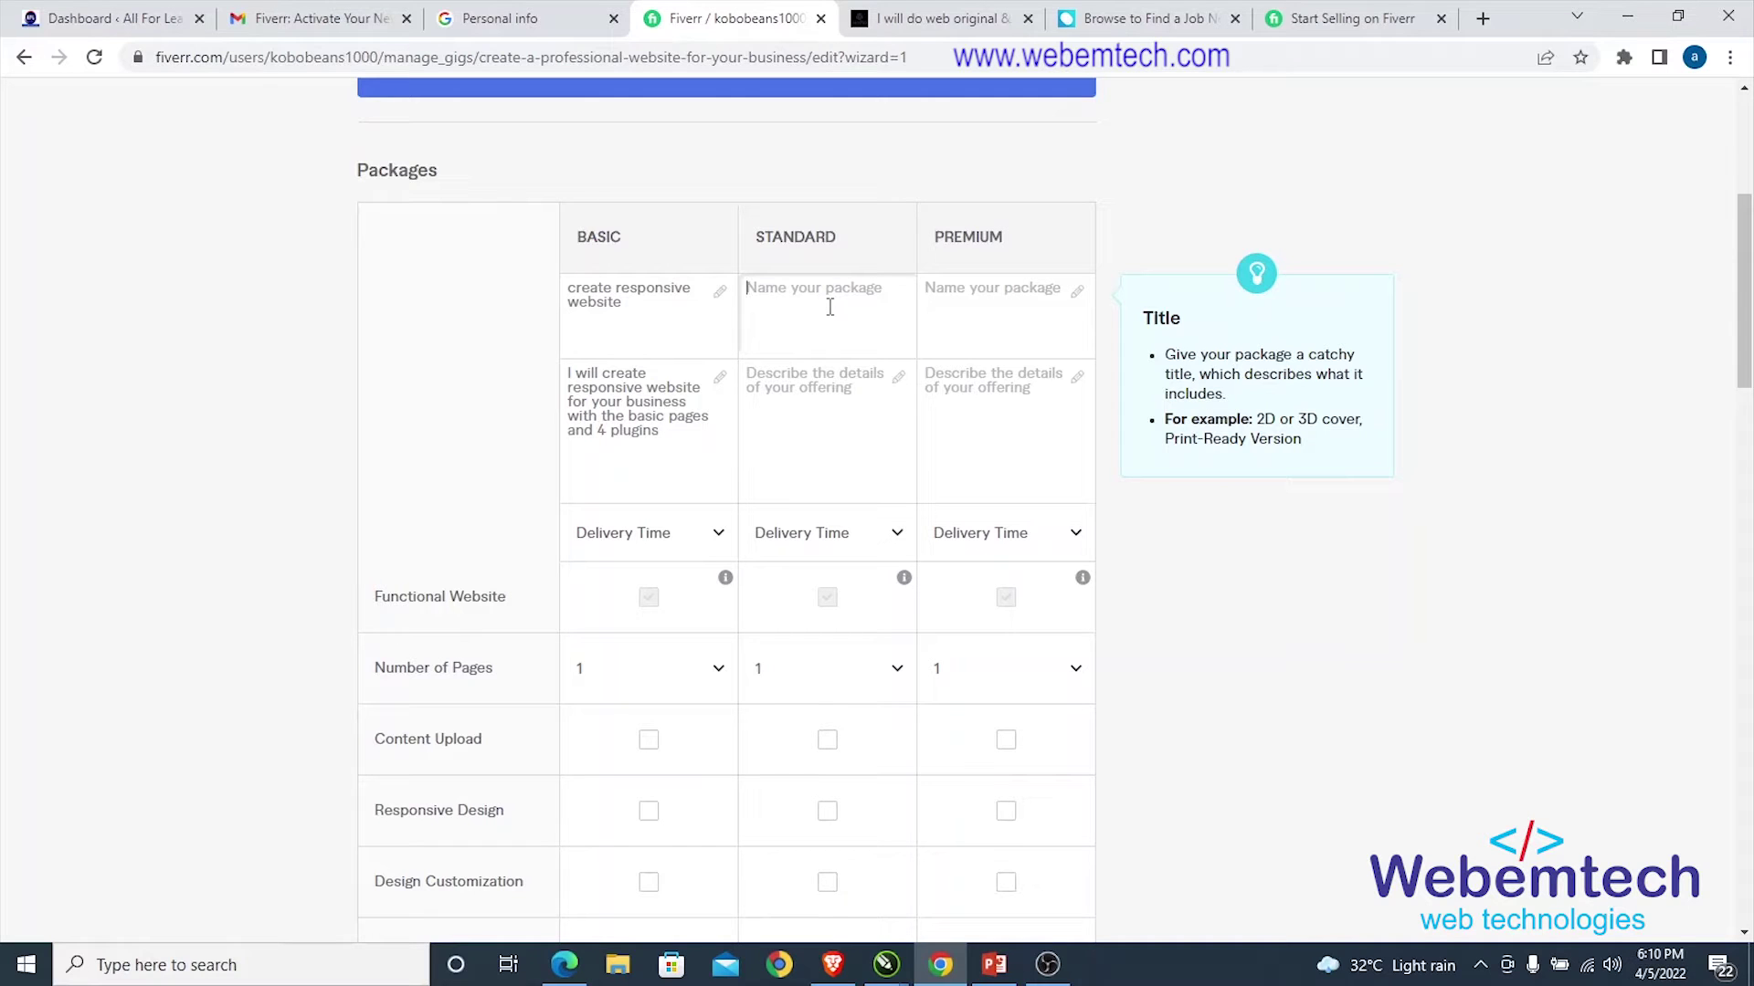
text(rep)
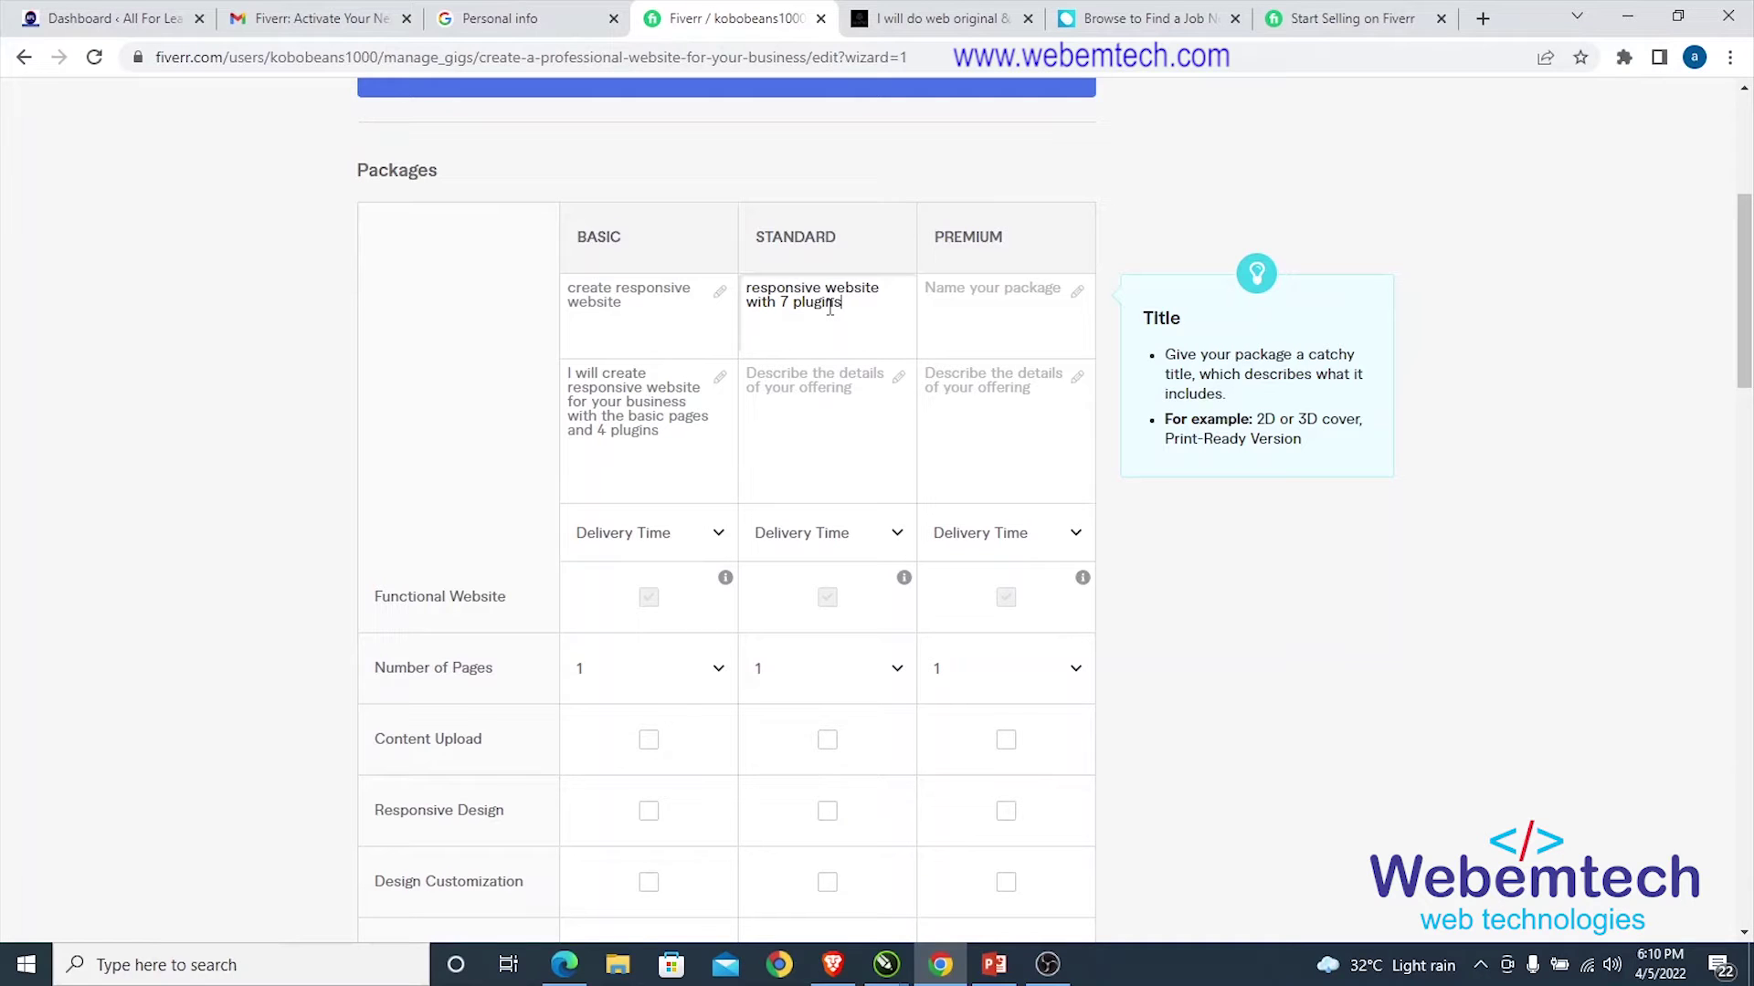
- Type the Standard description about a responsive website with basic pages, 7 plugins and 5 posts
click(849, 399)
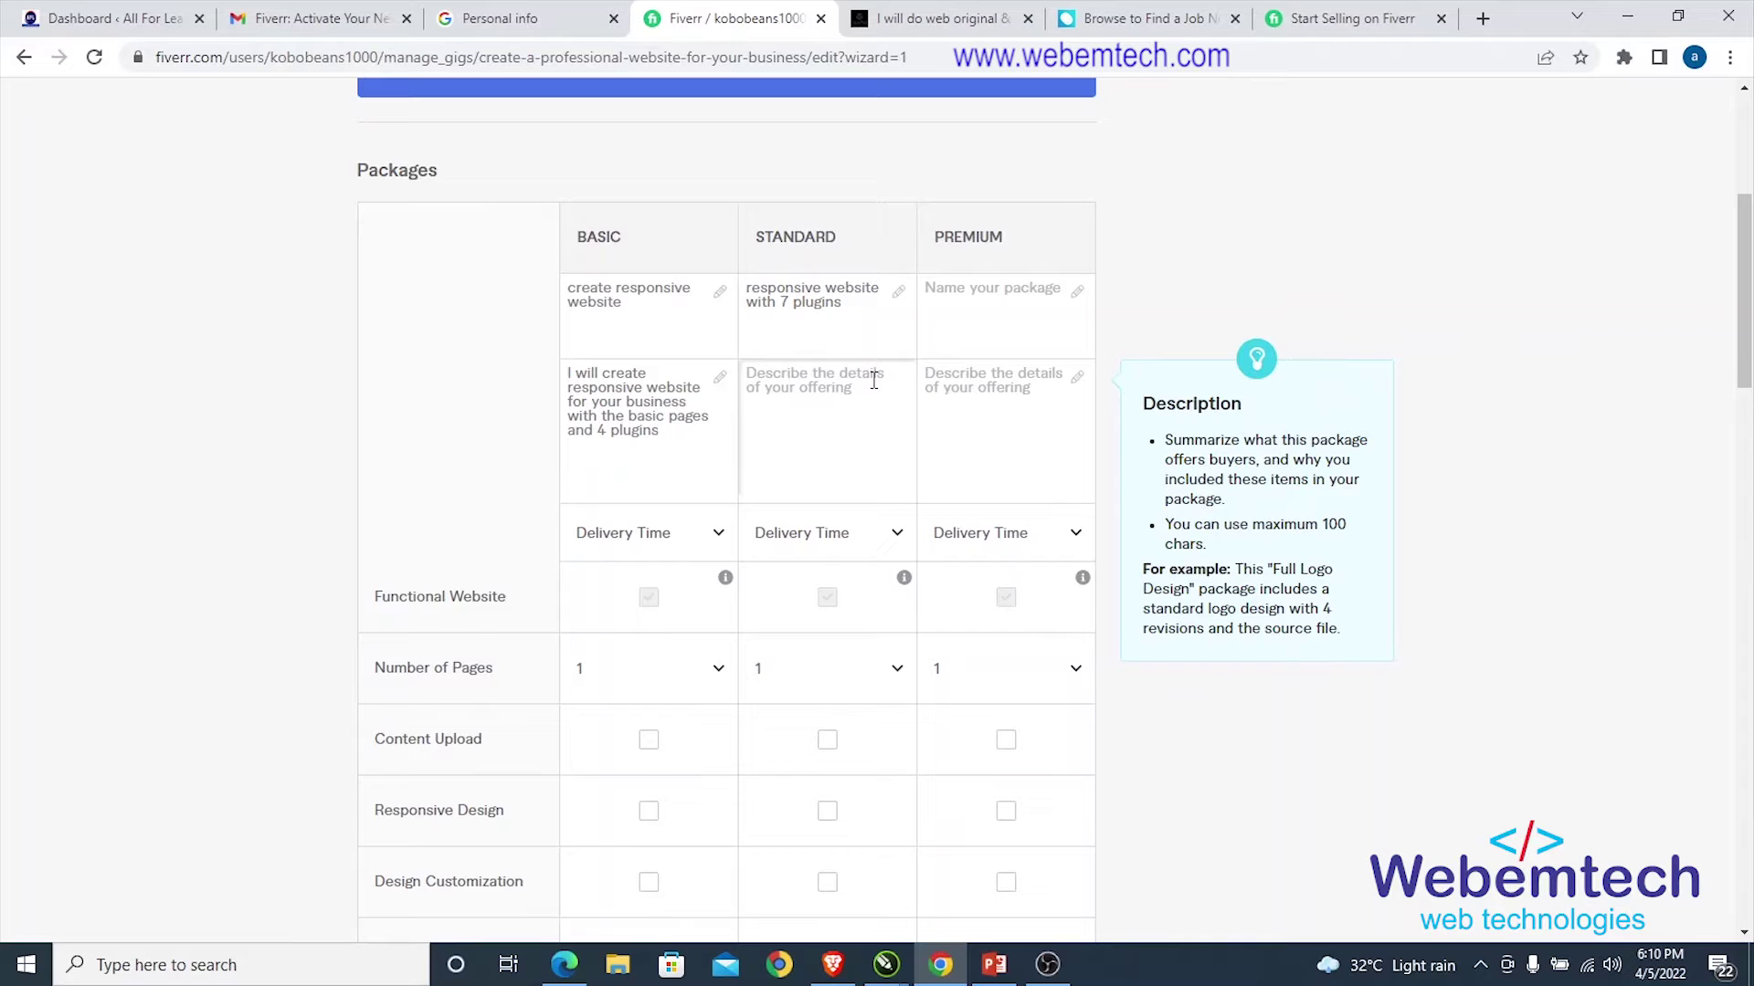
text(I will create r)
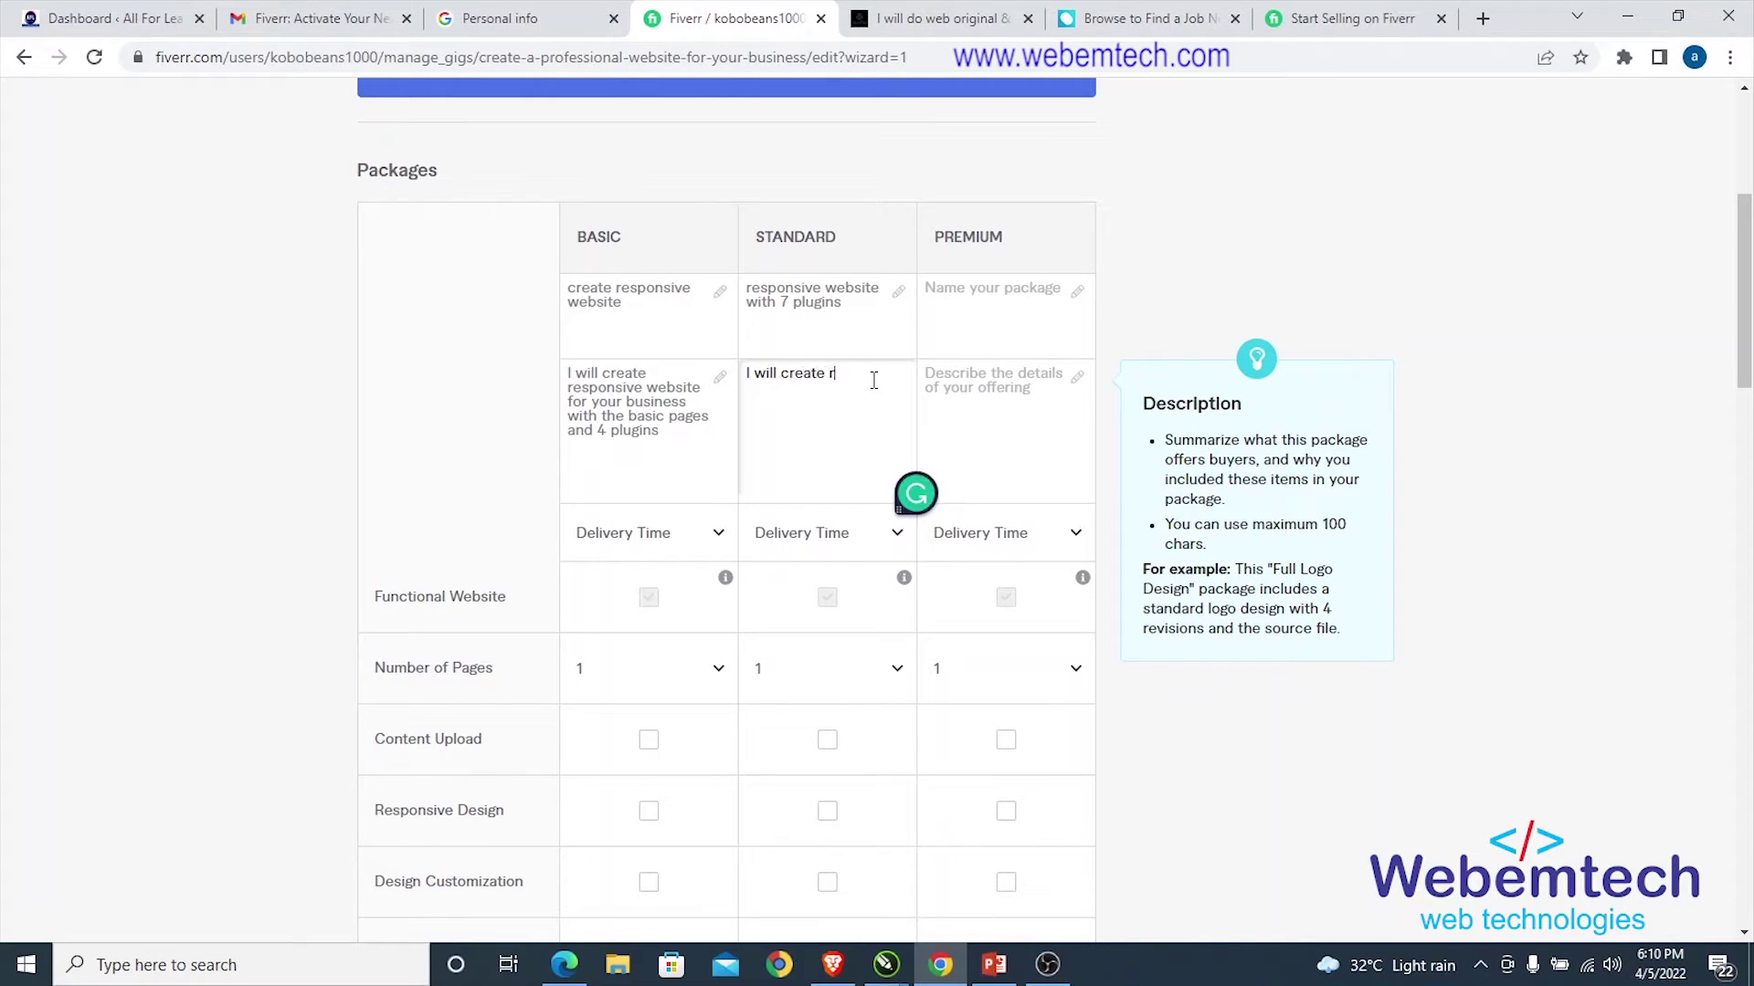
text(esponsive website with basic page)
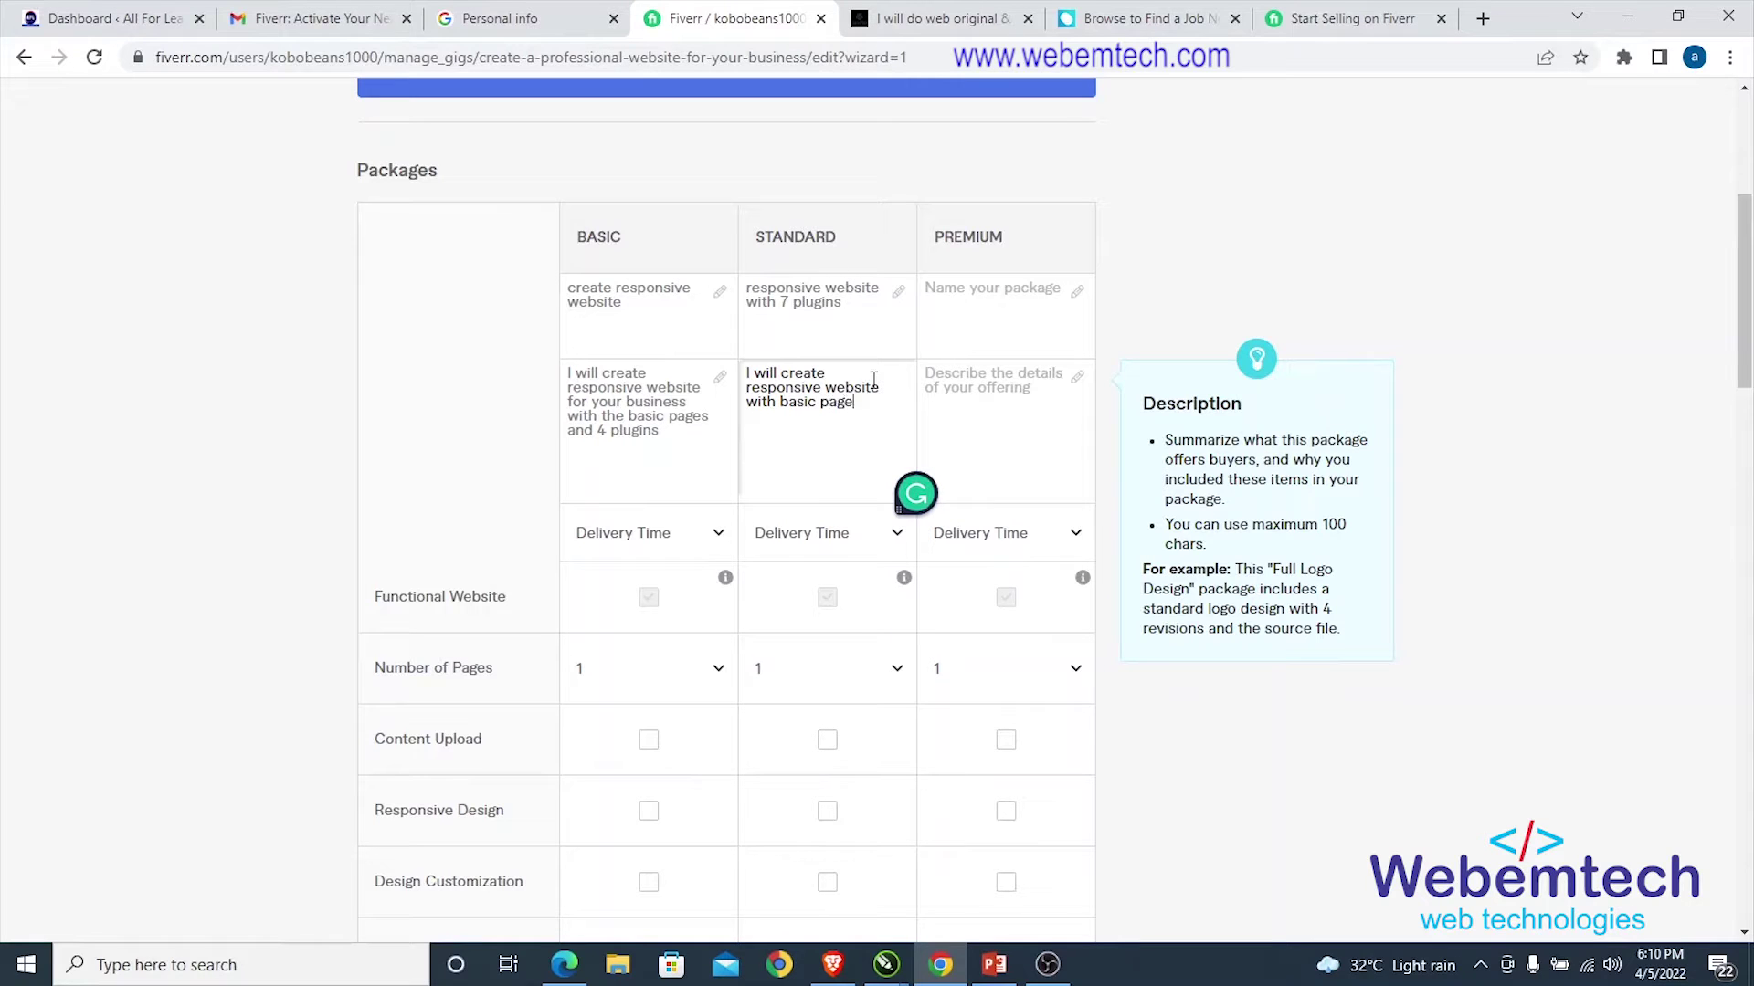
text(and 7 plugins and 5 postes)
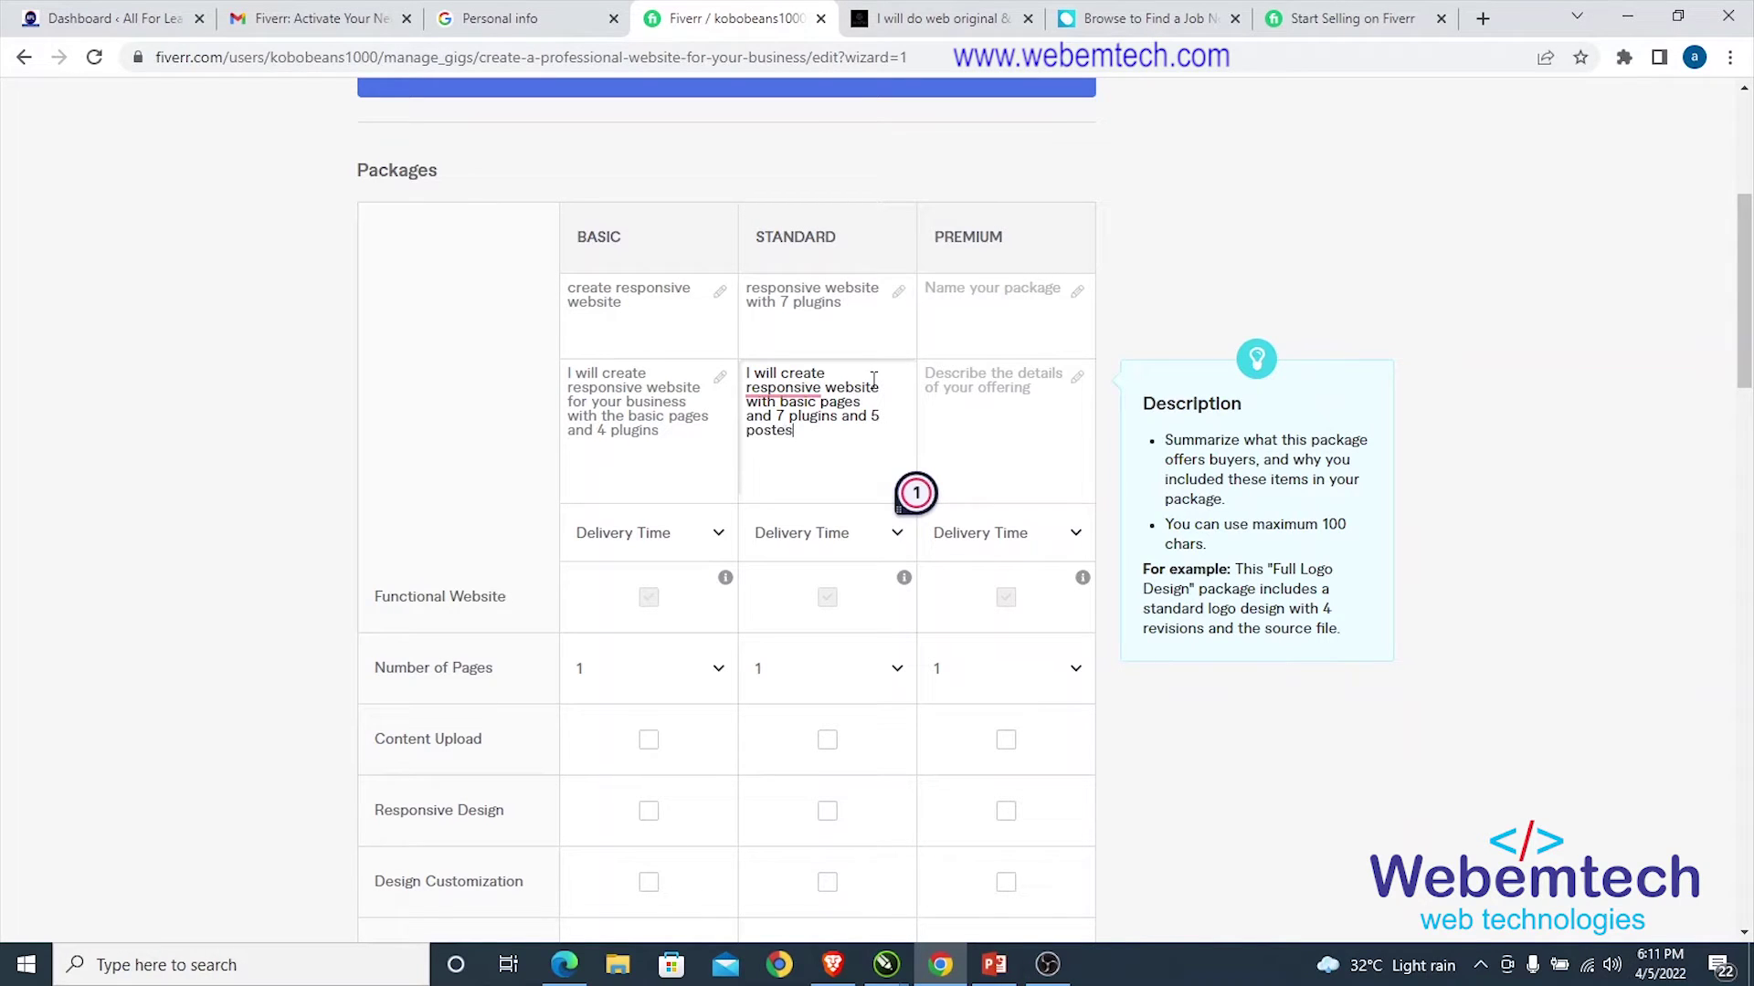
- Insert 'a' before 'responsive' and accept the 'posts' spelling correction
click(749, 393)
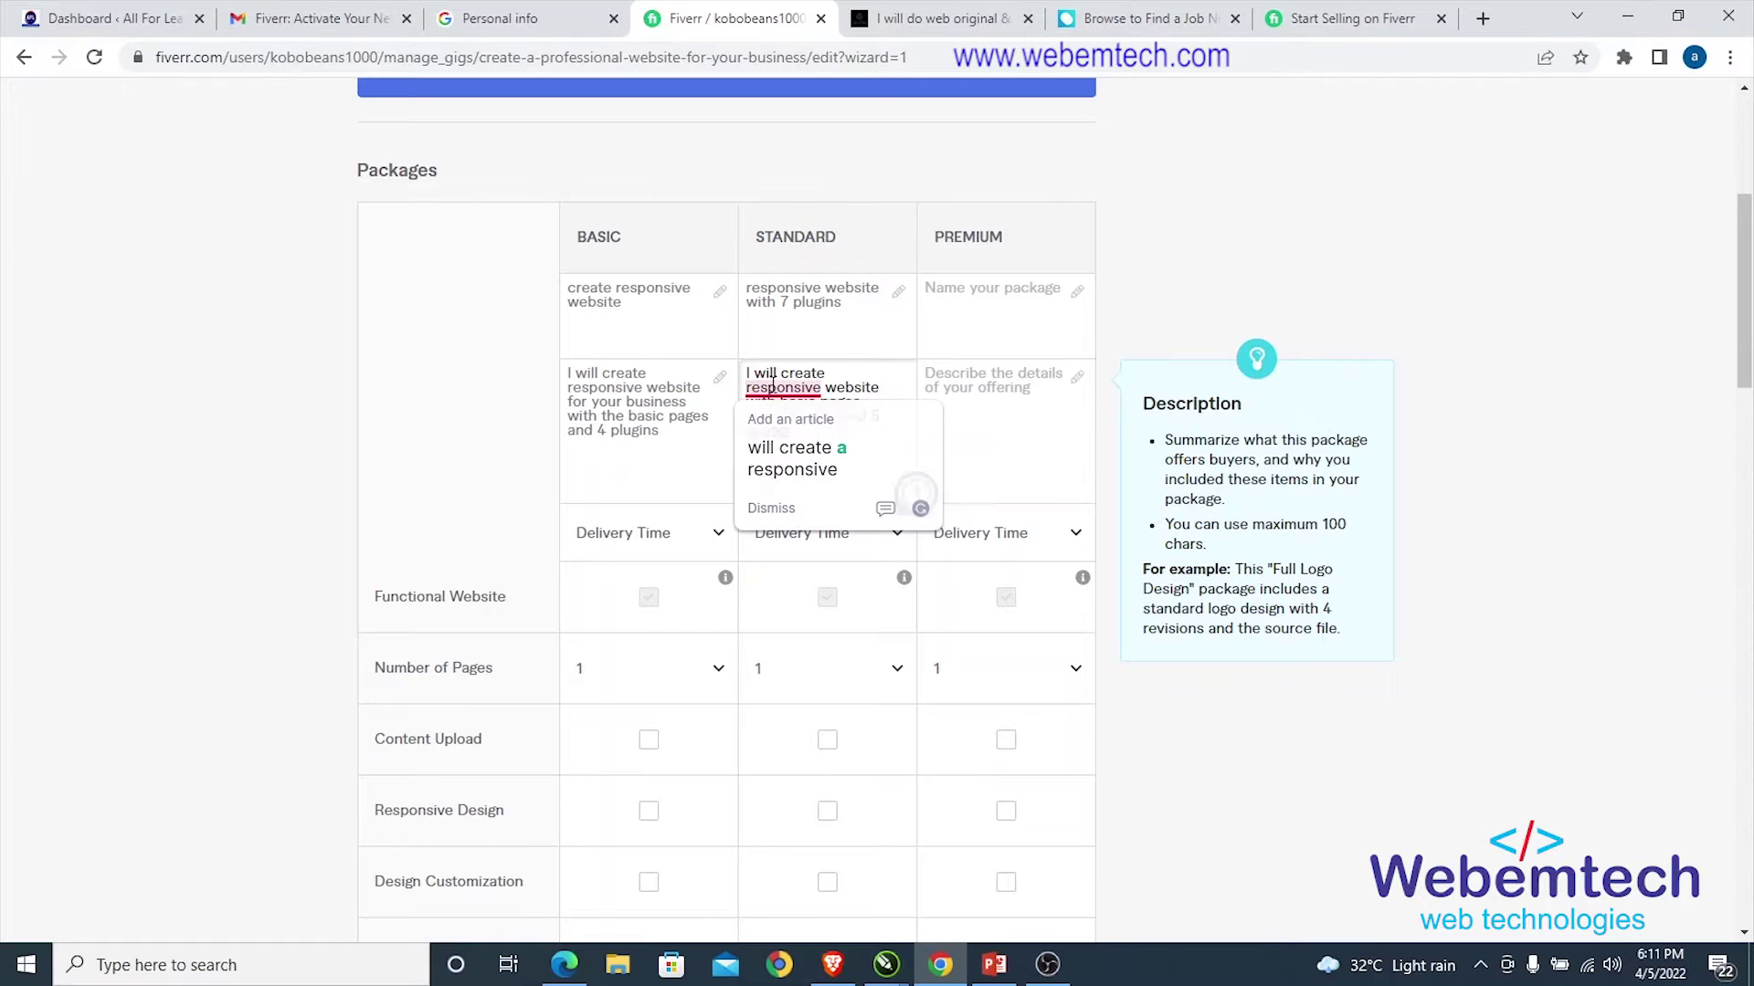
text(a)
click(775, 429)
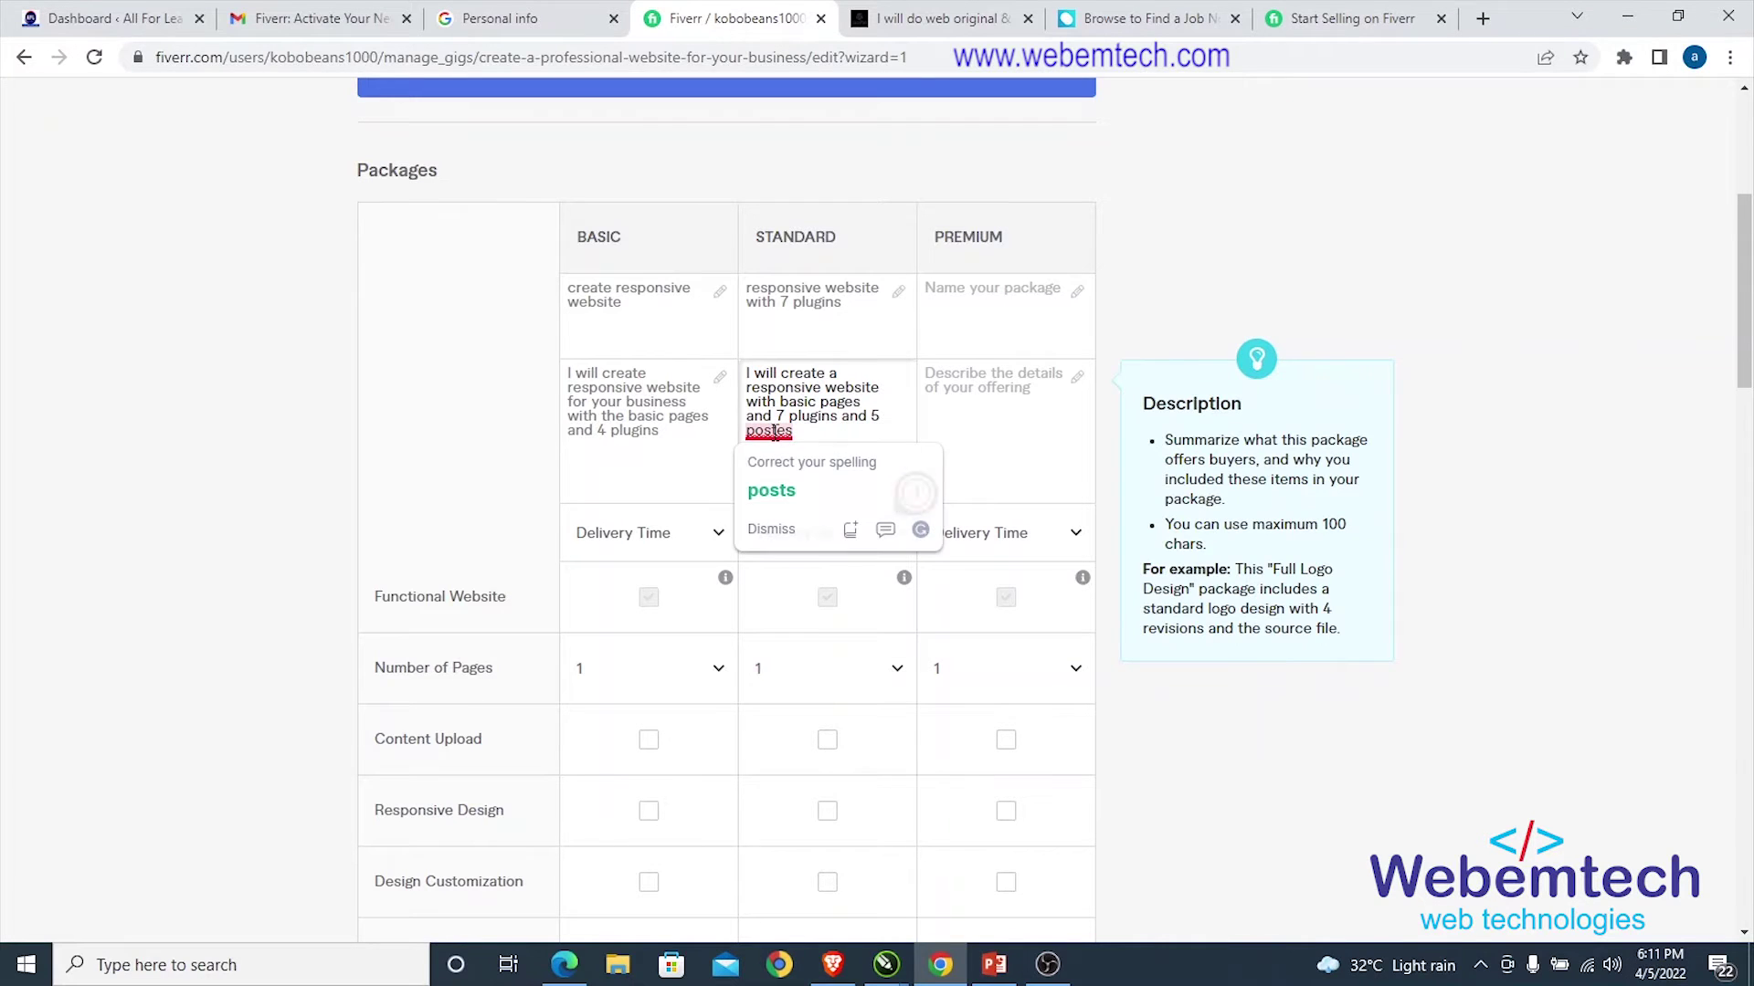
click(767, 488)
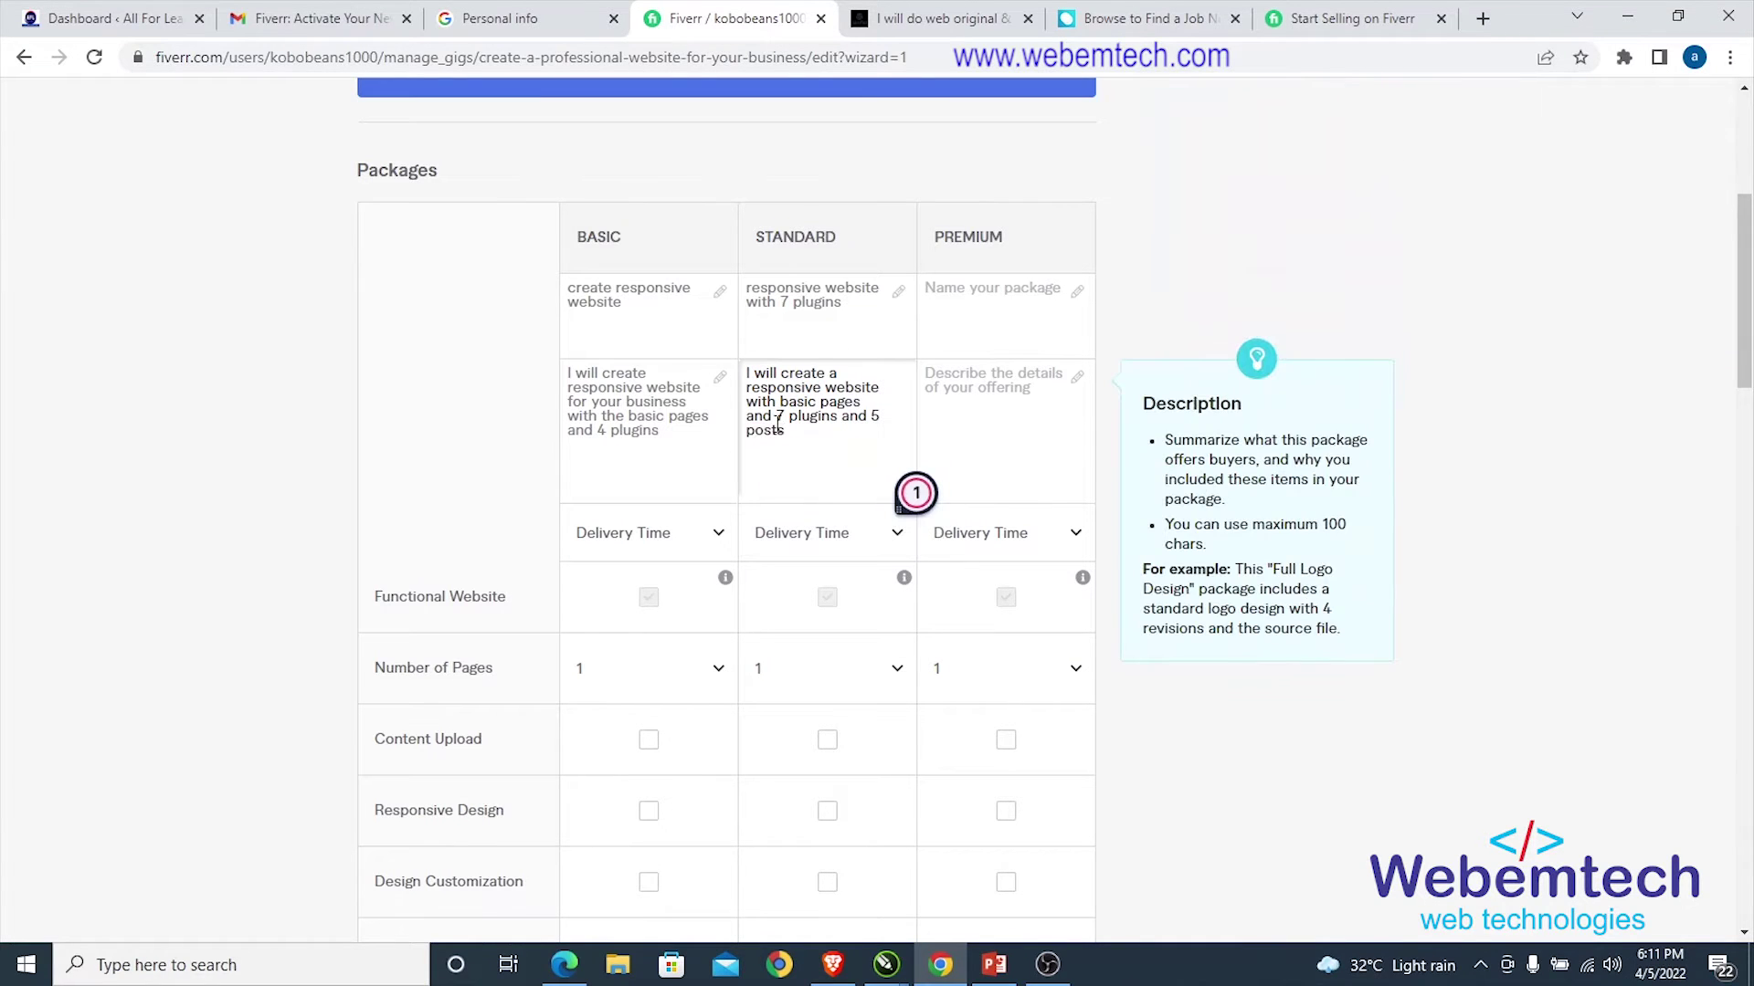
click(959, 288)
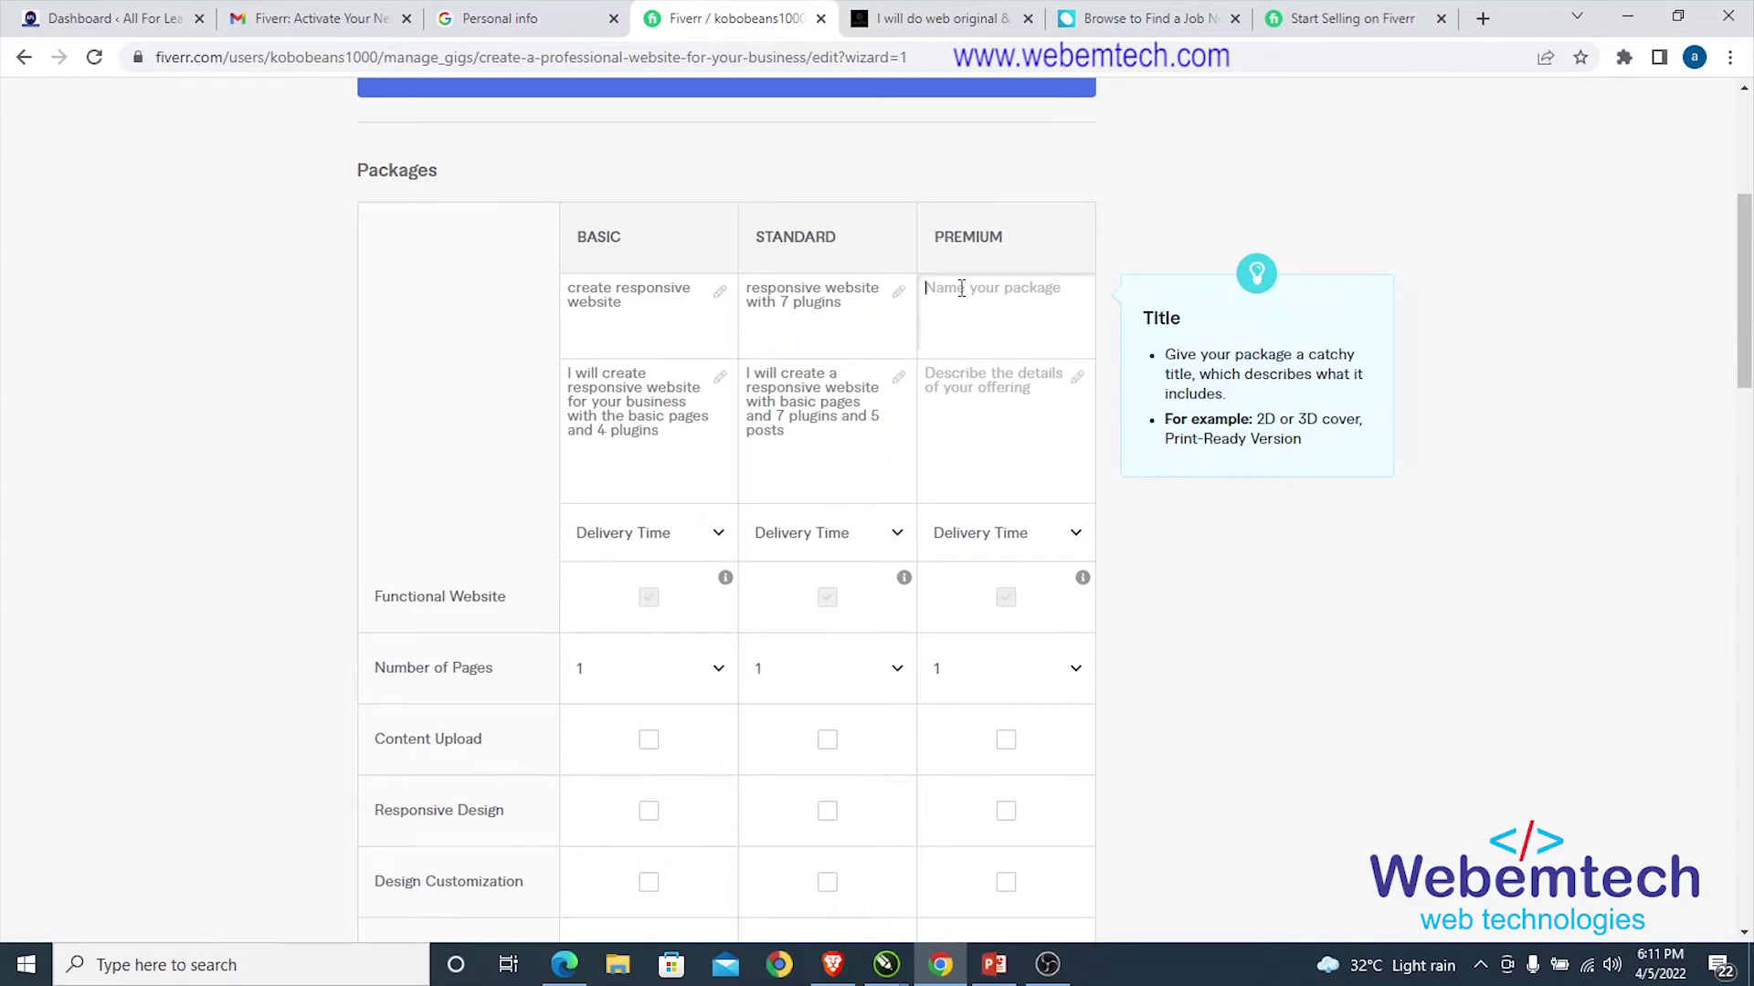
- Title Premium 'All premium website features' and describe a responsive site with 35 posts and well written SEO
text(All premium website features)
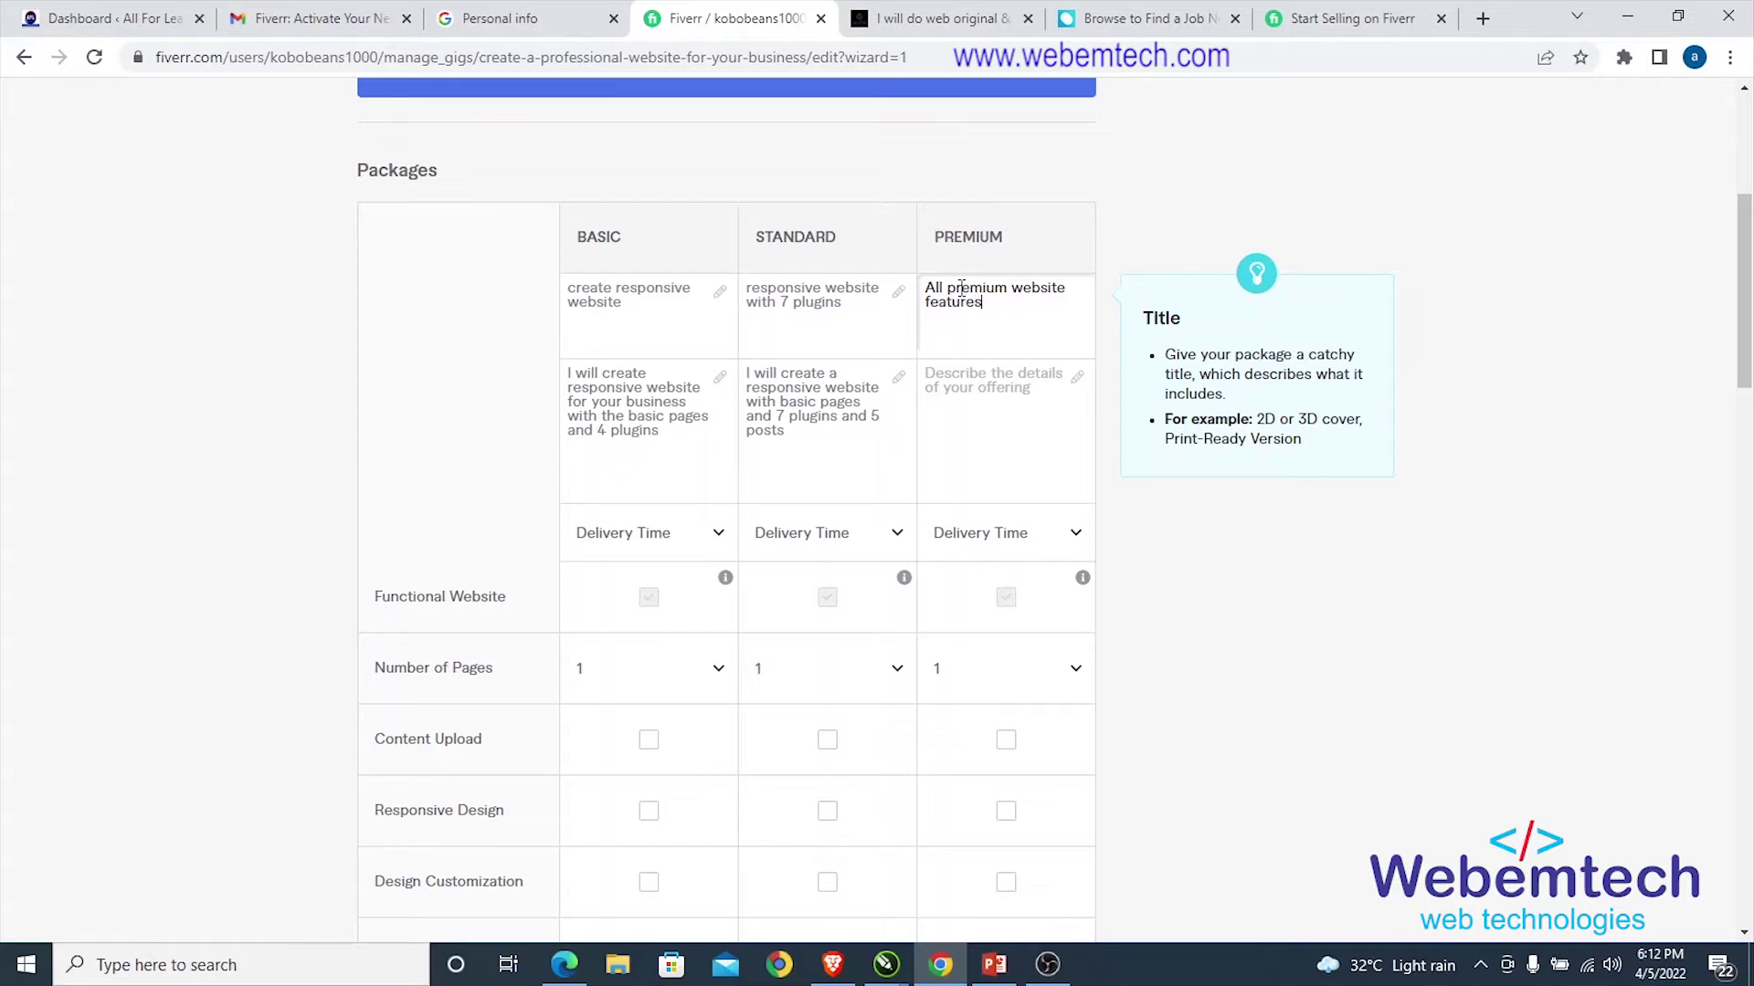
click(1002, 394)
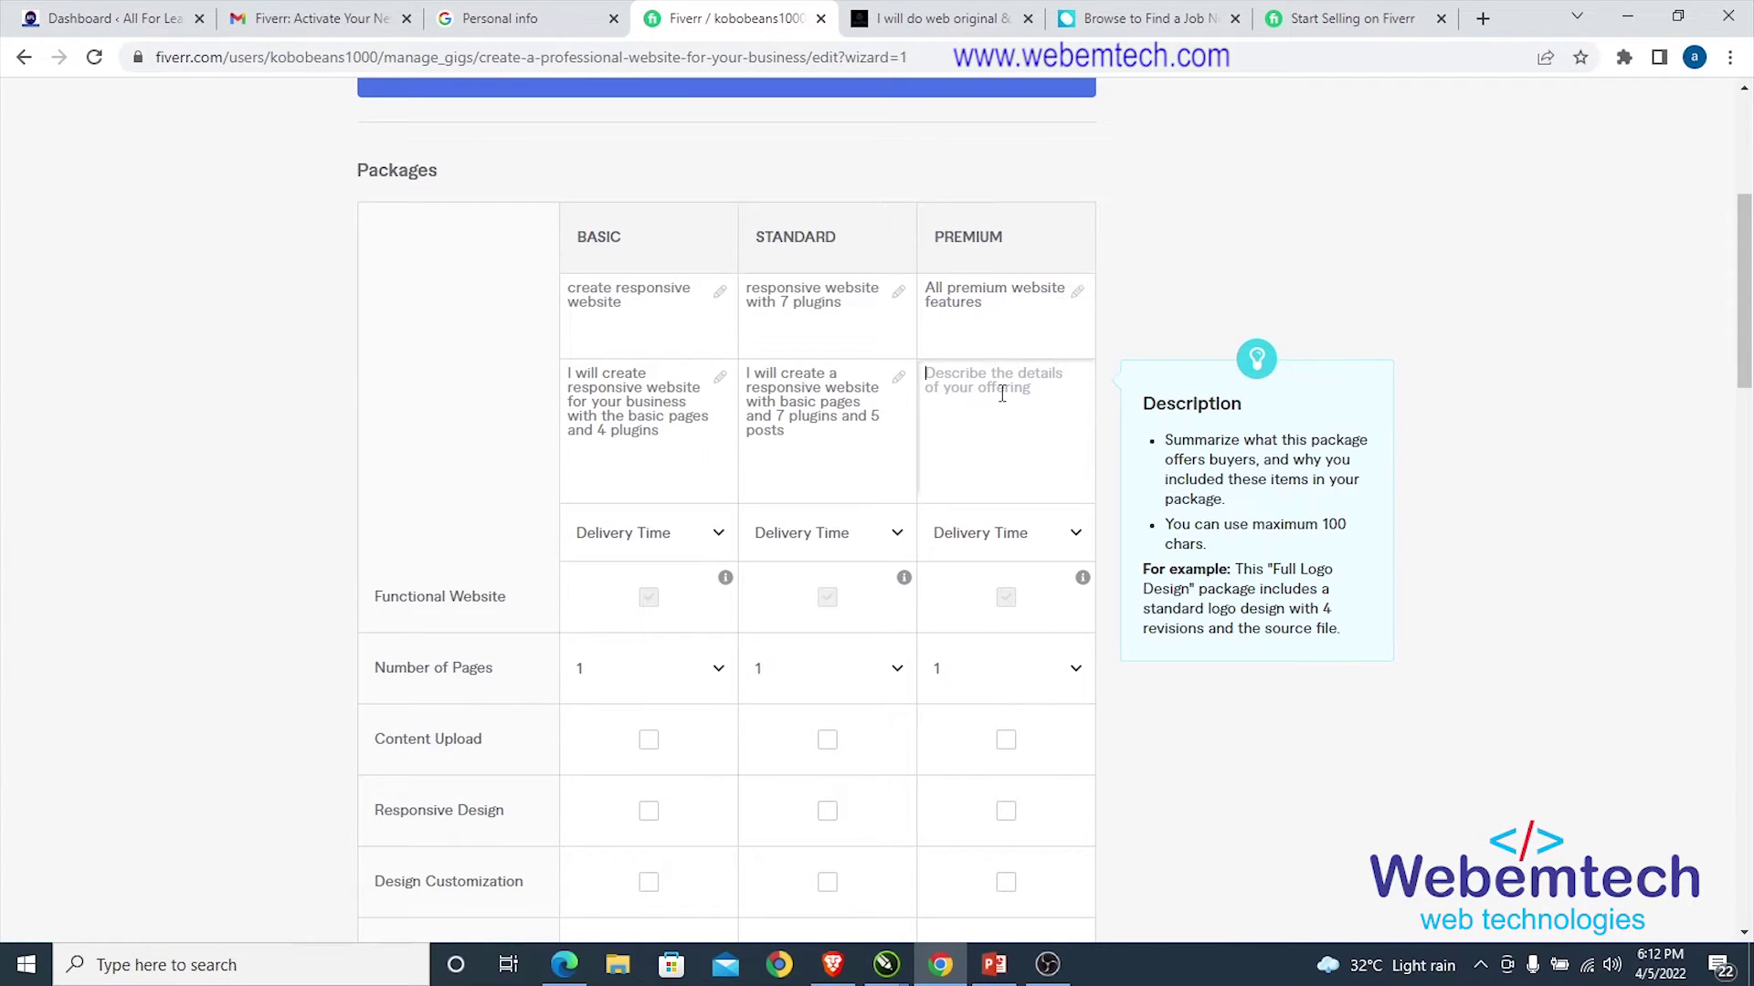
text(25)
text( pag)
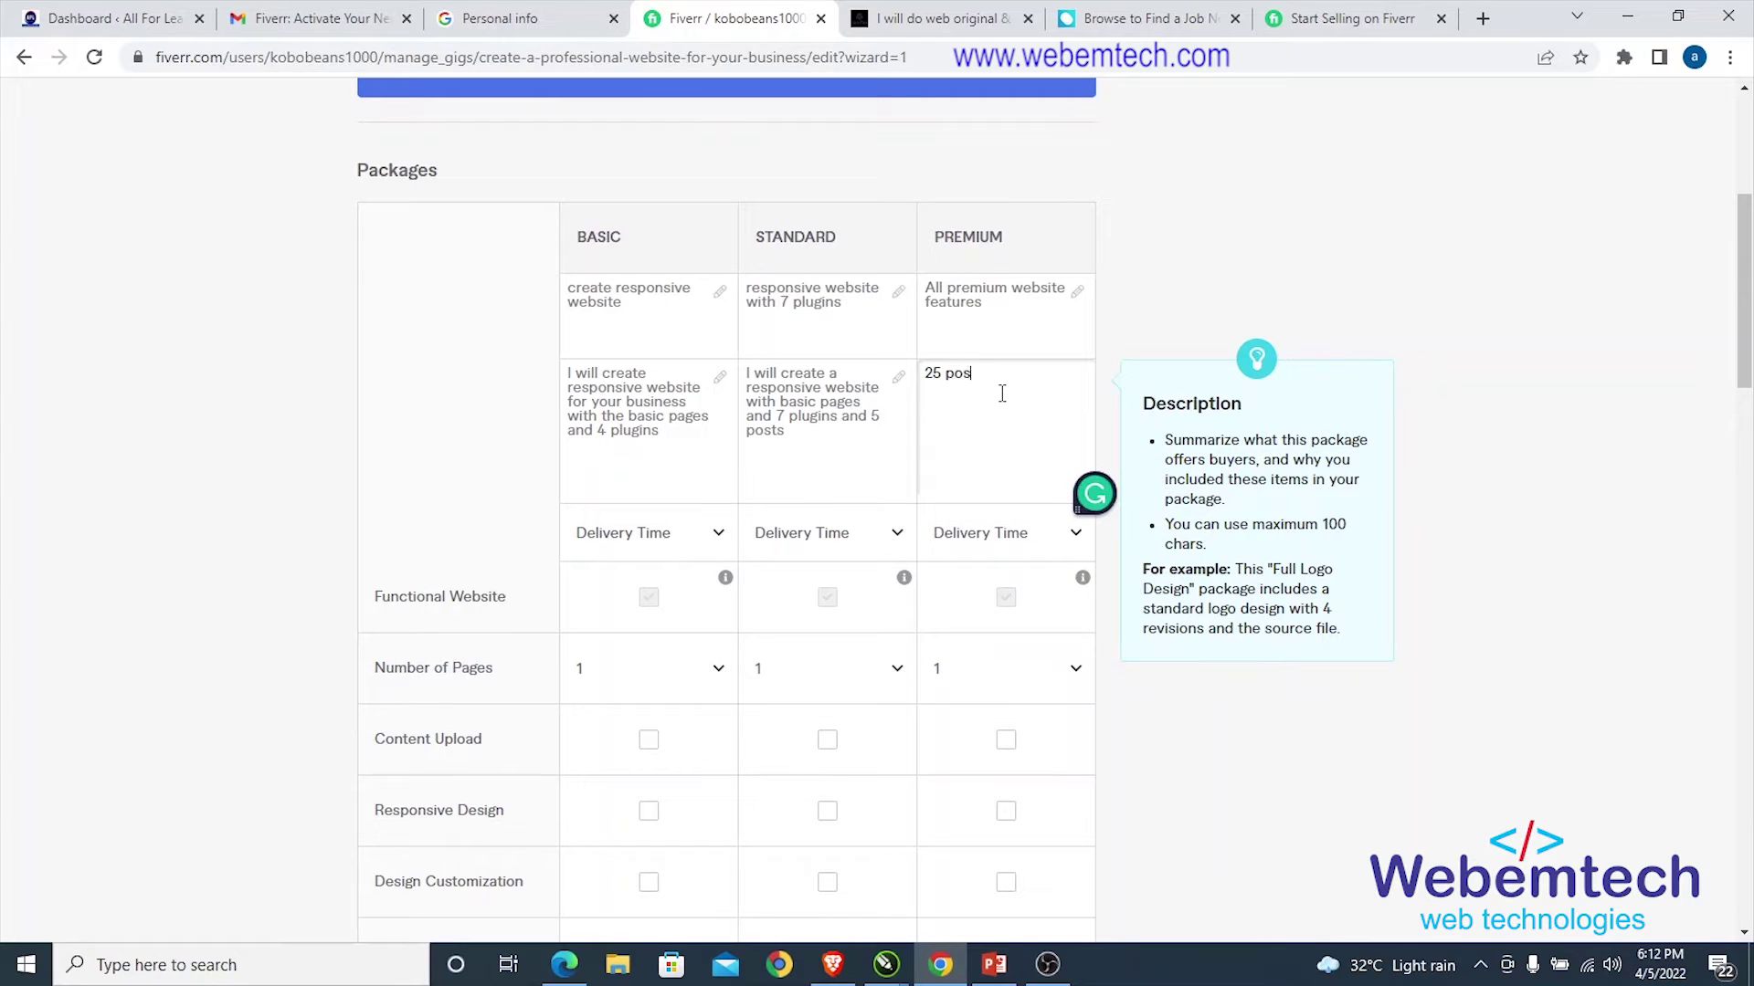
key(BackSpace)
key(BackSpace)
key(BackSpace)
key(BackSpace)
key(BackSpace)
key(BackSpace)
text(Responsive website with 35)
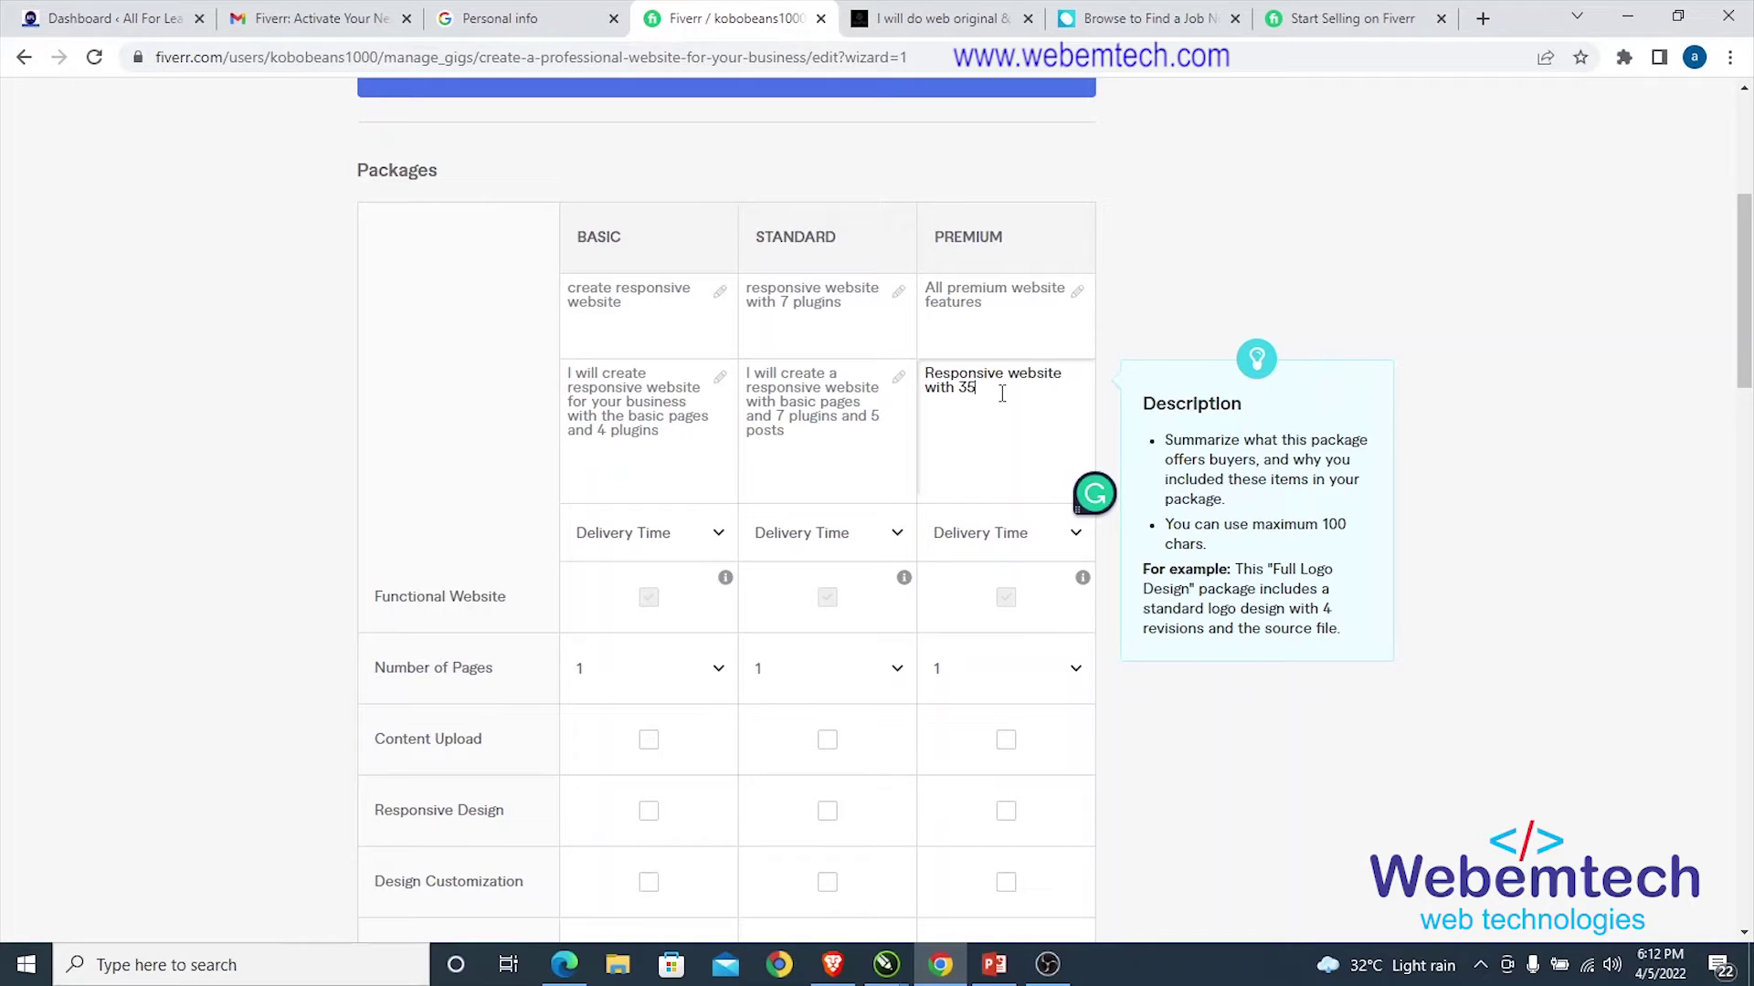
text( posts and all the necessary p)
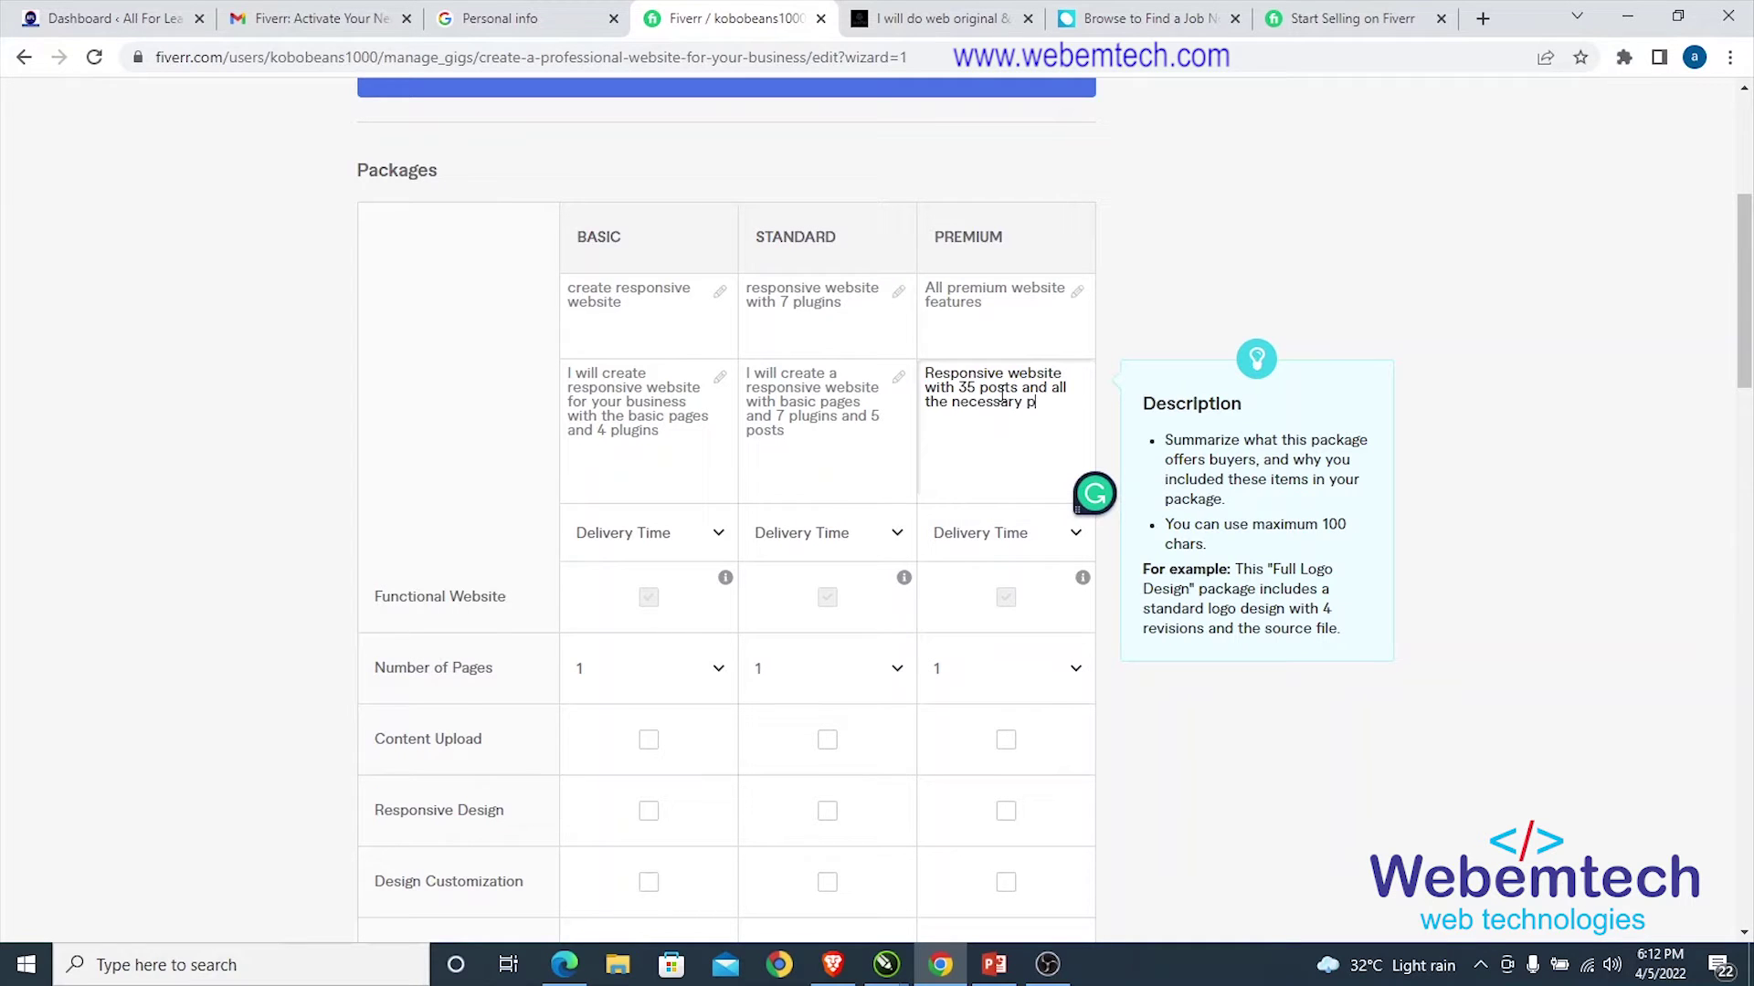
text(ages with a well written SEO)
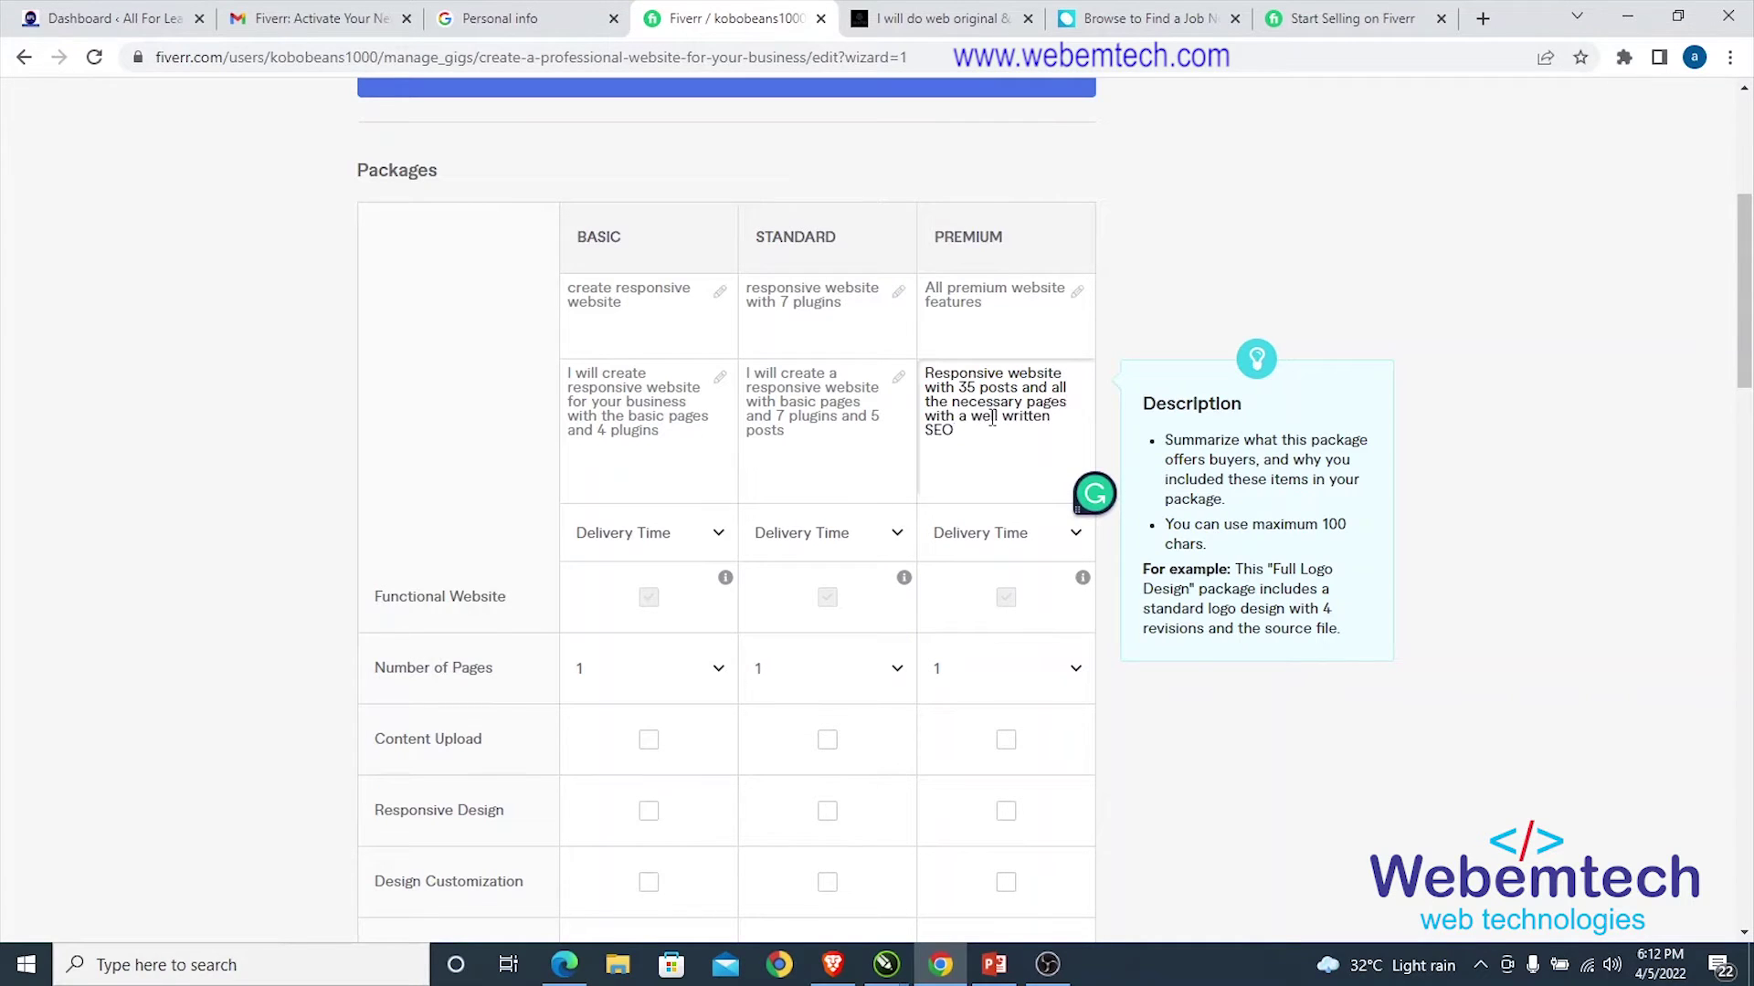
scroll(990, 430, down, 3)
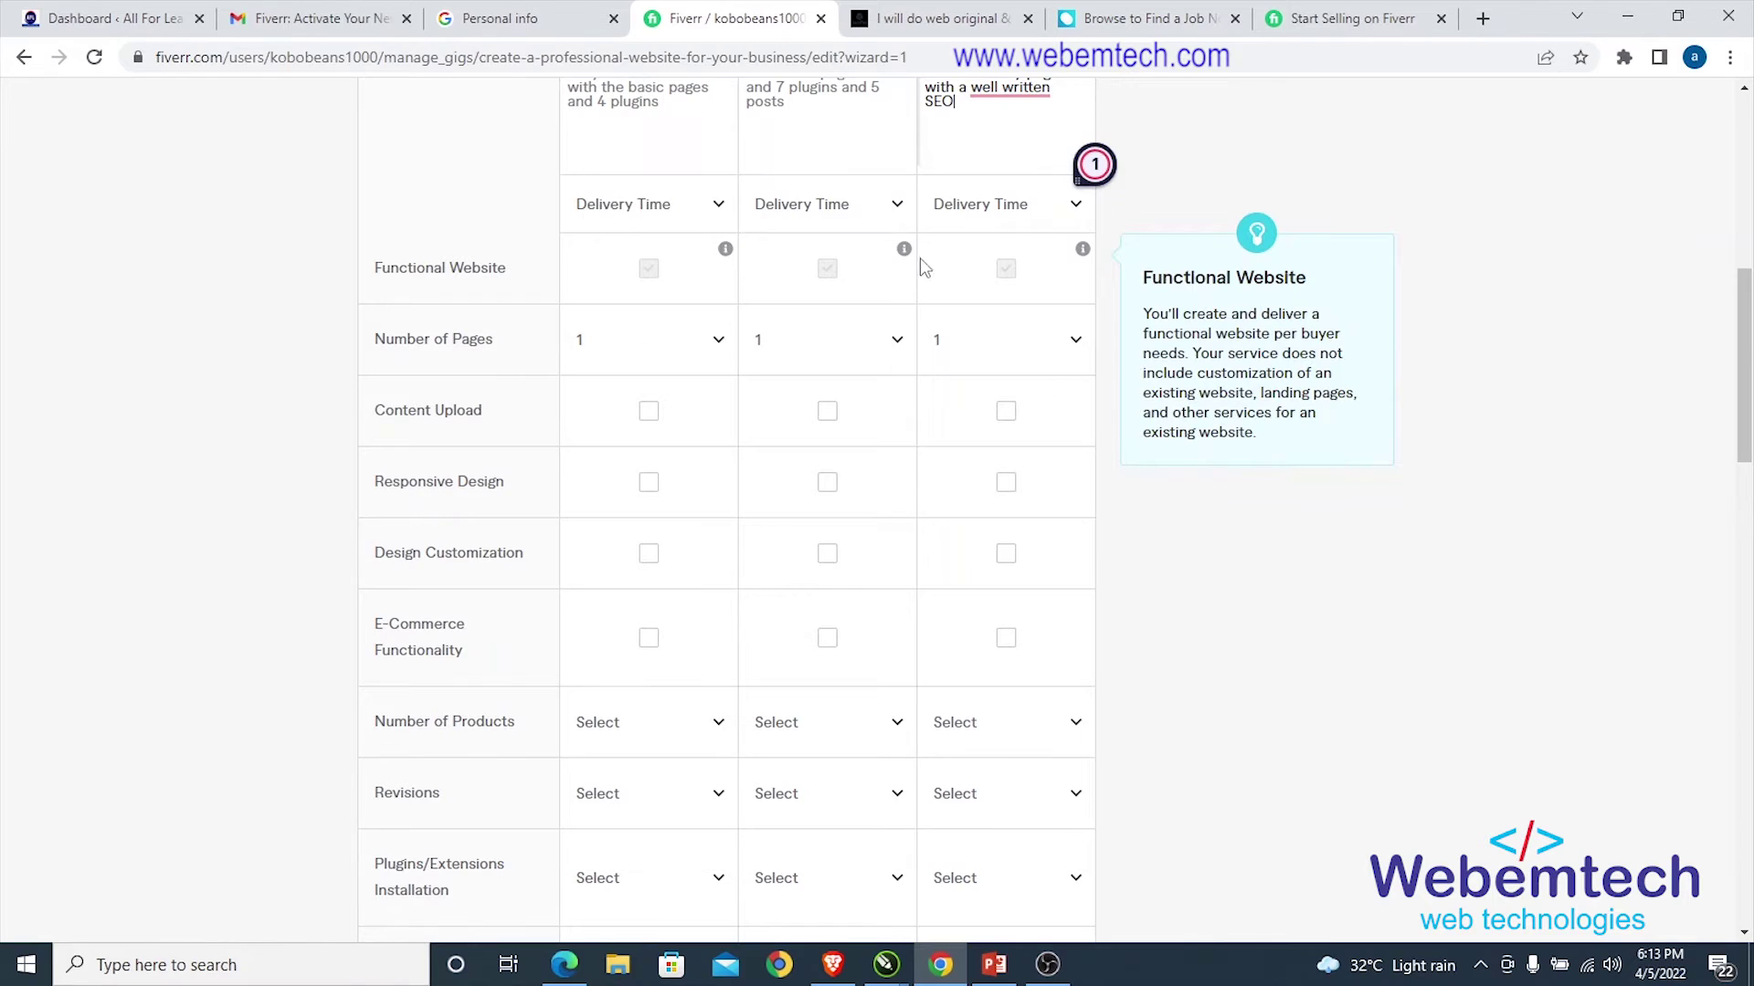
- Set Number of Pages to 2, 7 and 10 for Basic, Standard and Premium
scroll(919, 257, down, 1)
scroll(827, 368, up, 1)
click(648, 340)
click(619, 457)
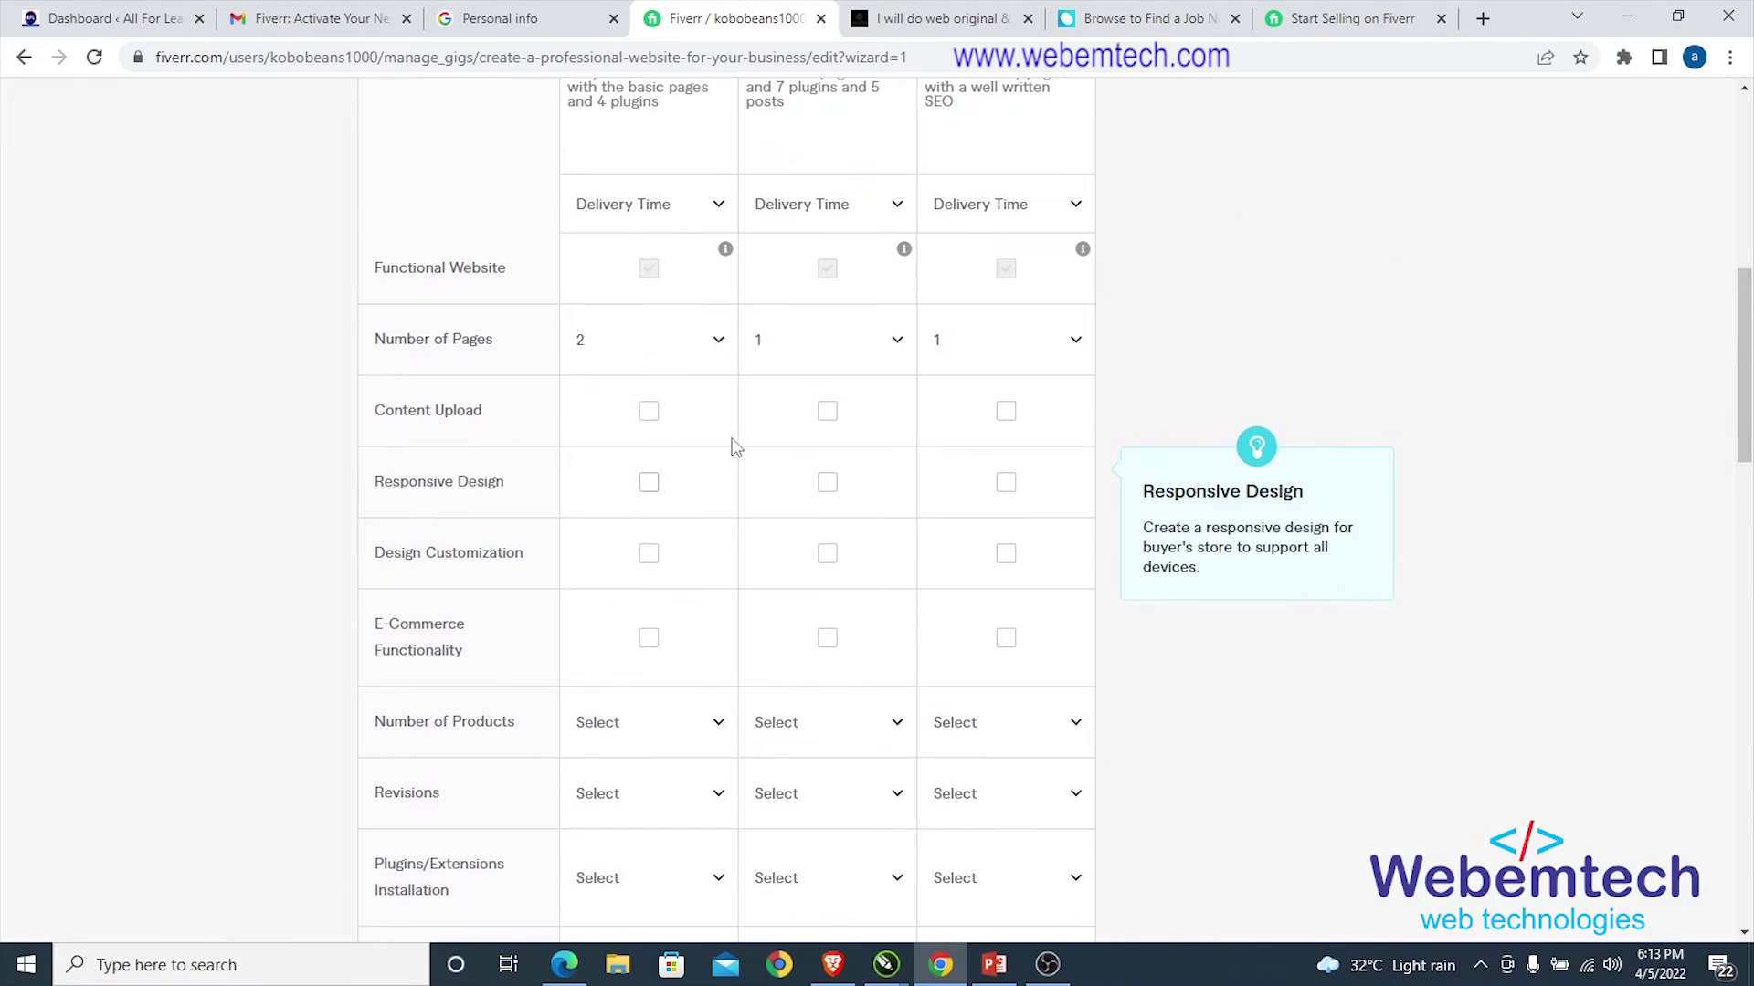
click(893, 341)
scroll(870, 474, down, 2)
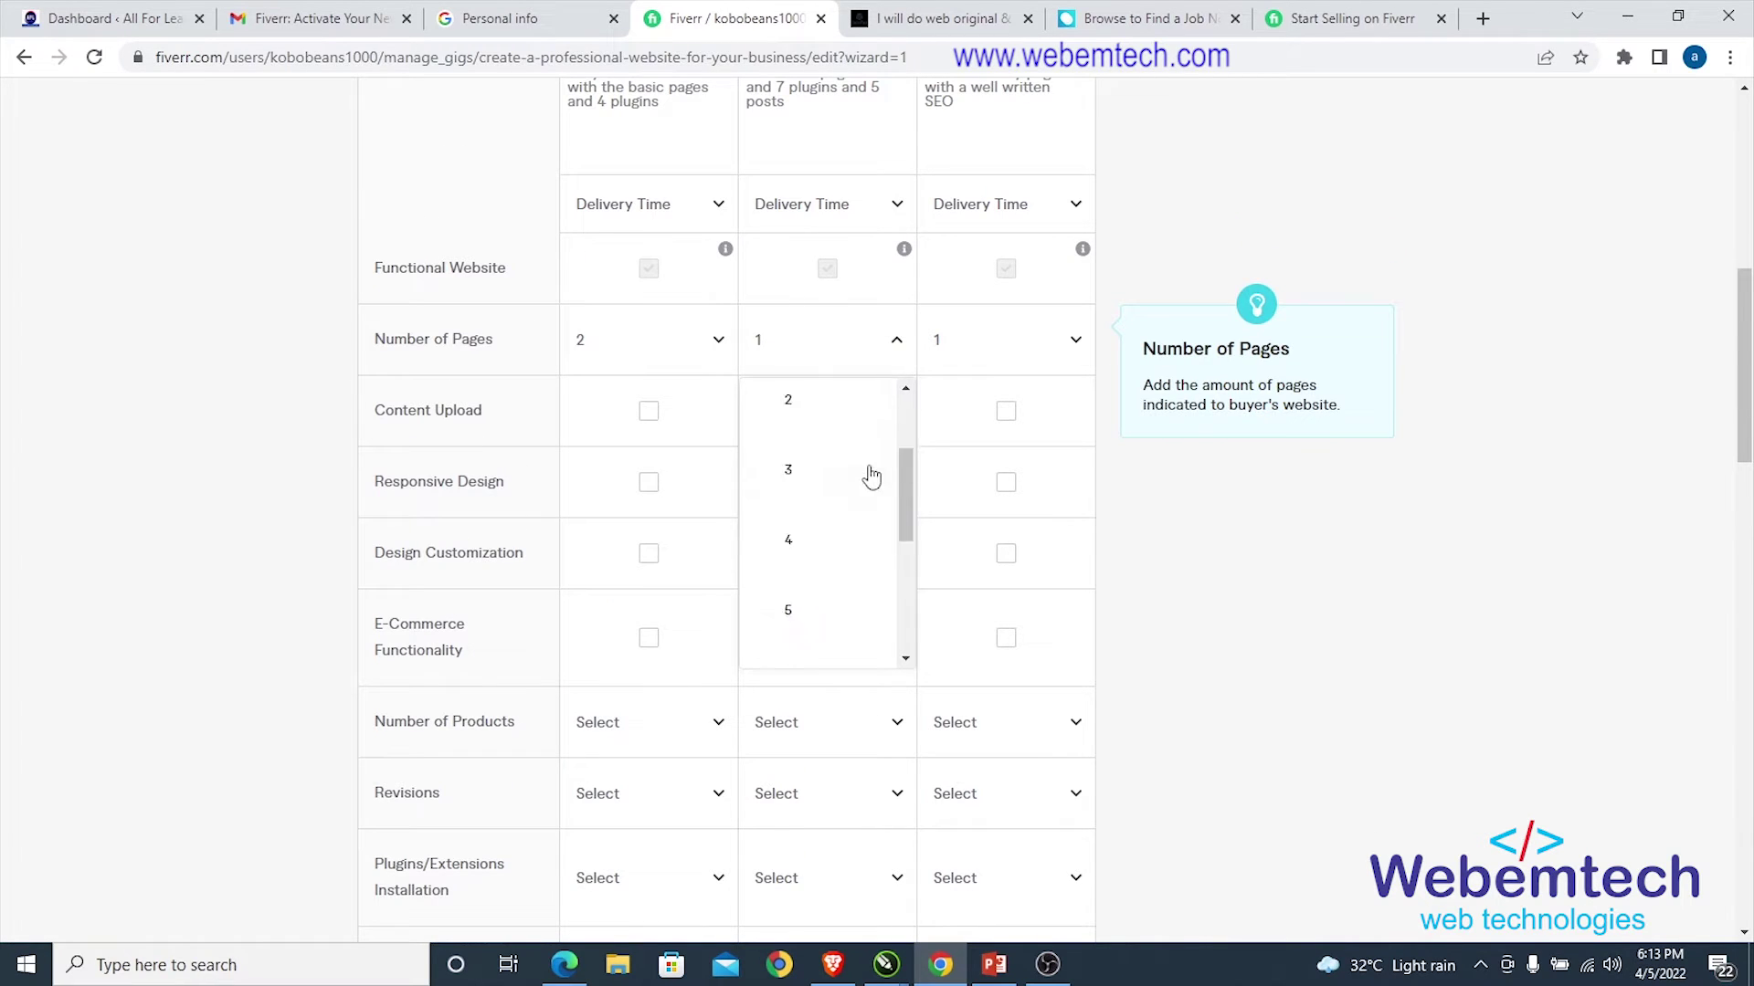
scroll(870, 475, down, 2)
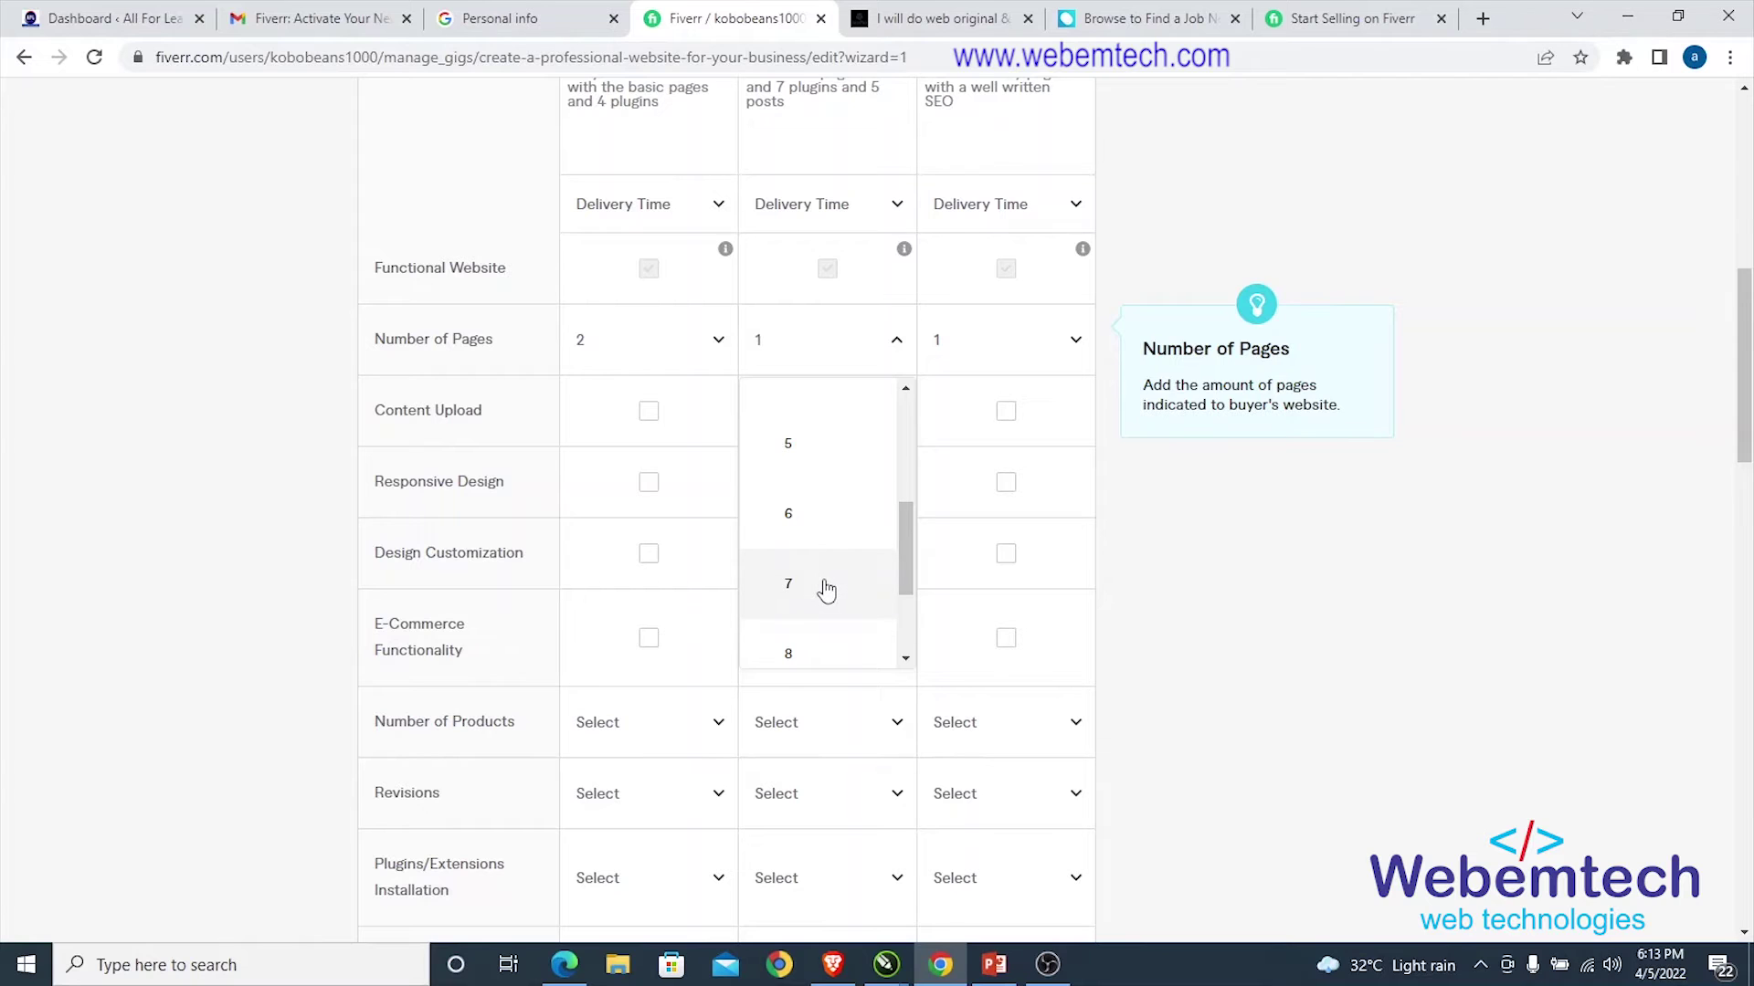
click(826, 585)
scroll(881, 497, up, 2)
scroll(853, 353, down, 2)
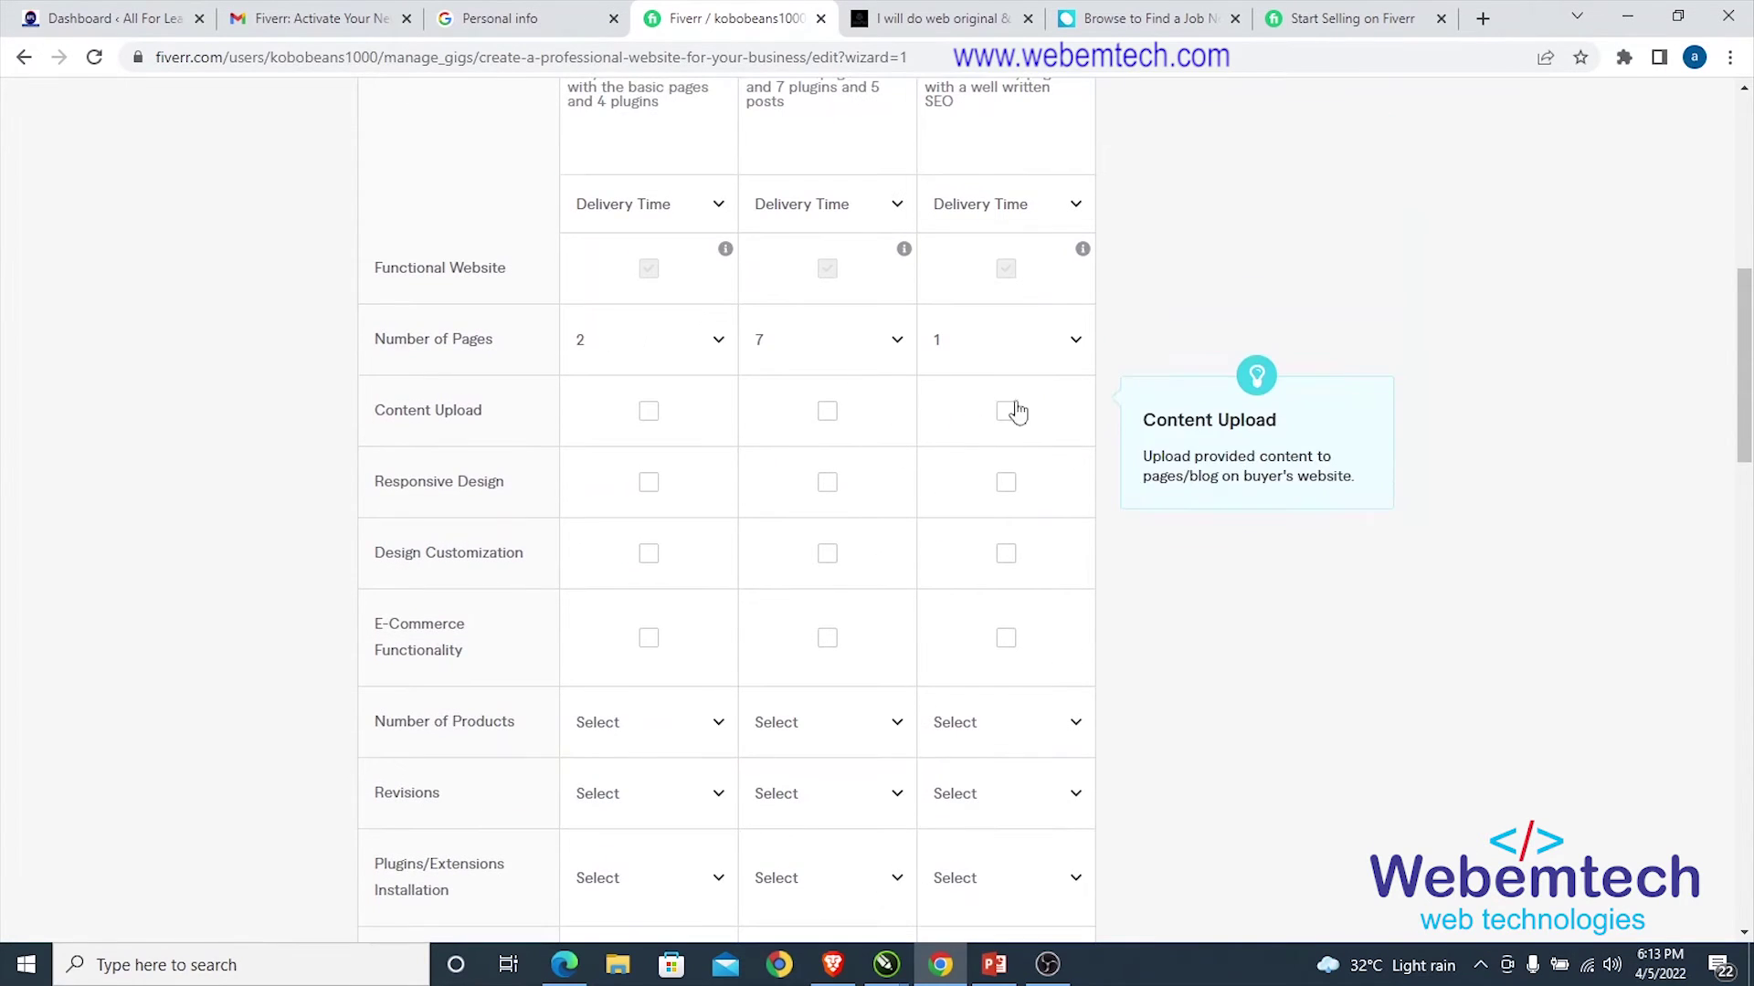
click(1073, 343)
scroll(975, 559, down, 4)
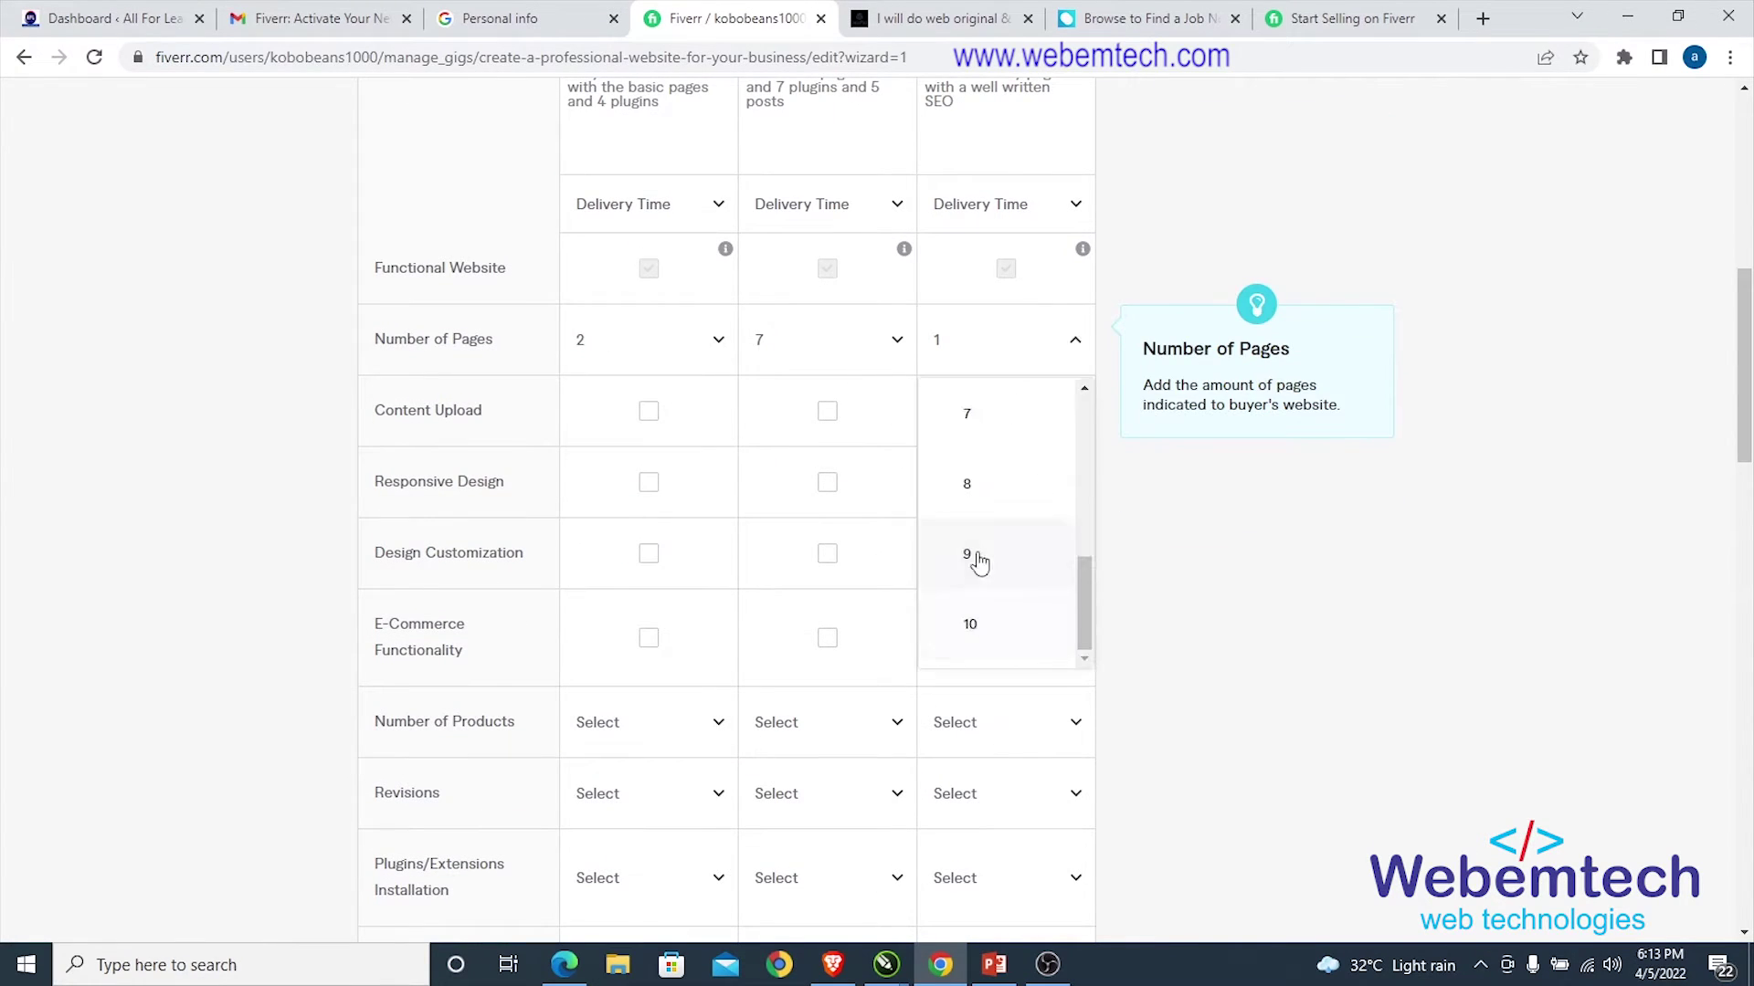
click(994, 627)
scroll(998, 463, up, 1)
scroll(998, 462, down, 1)
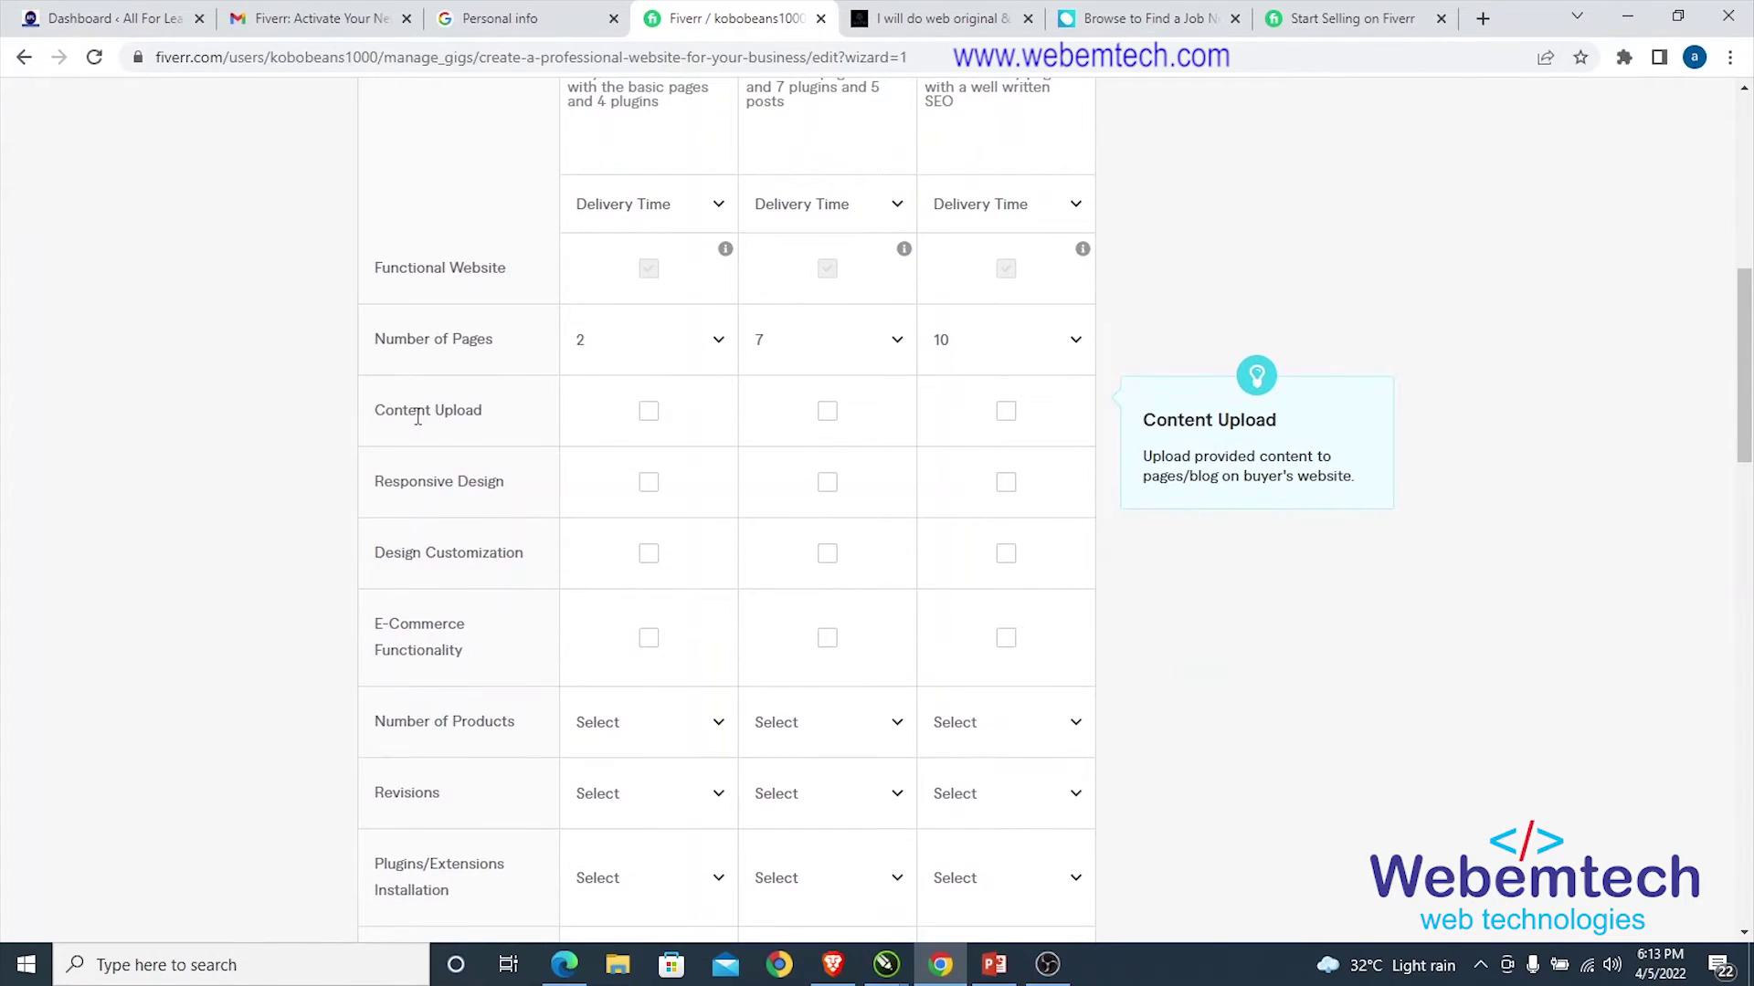
- Tick Content Upload and Responsive Design for all three packages
click(648, 411)
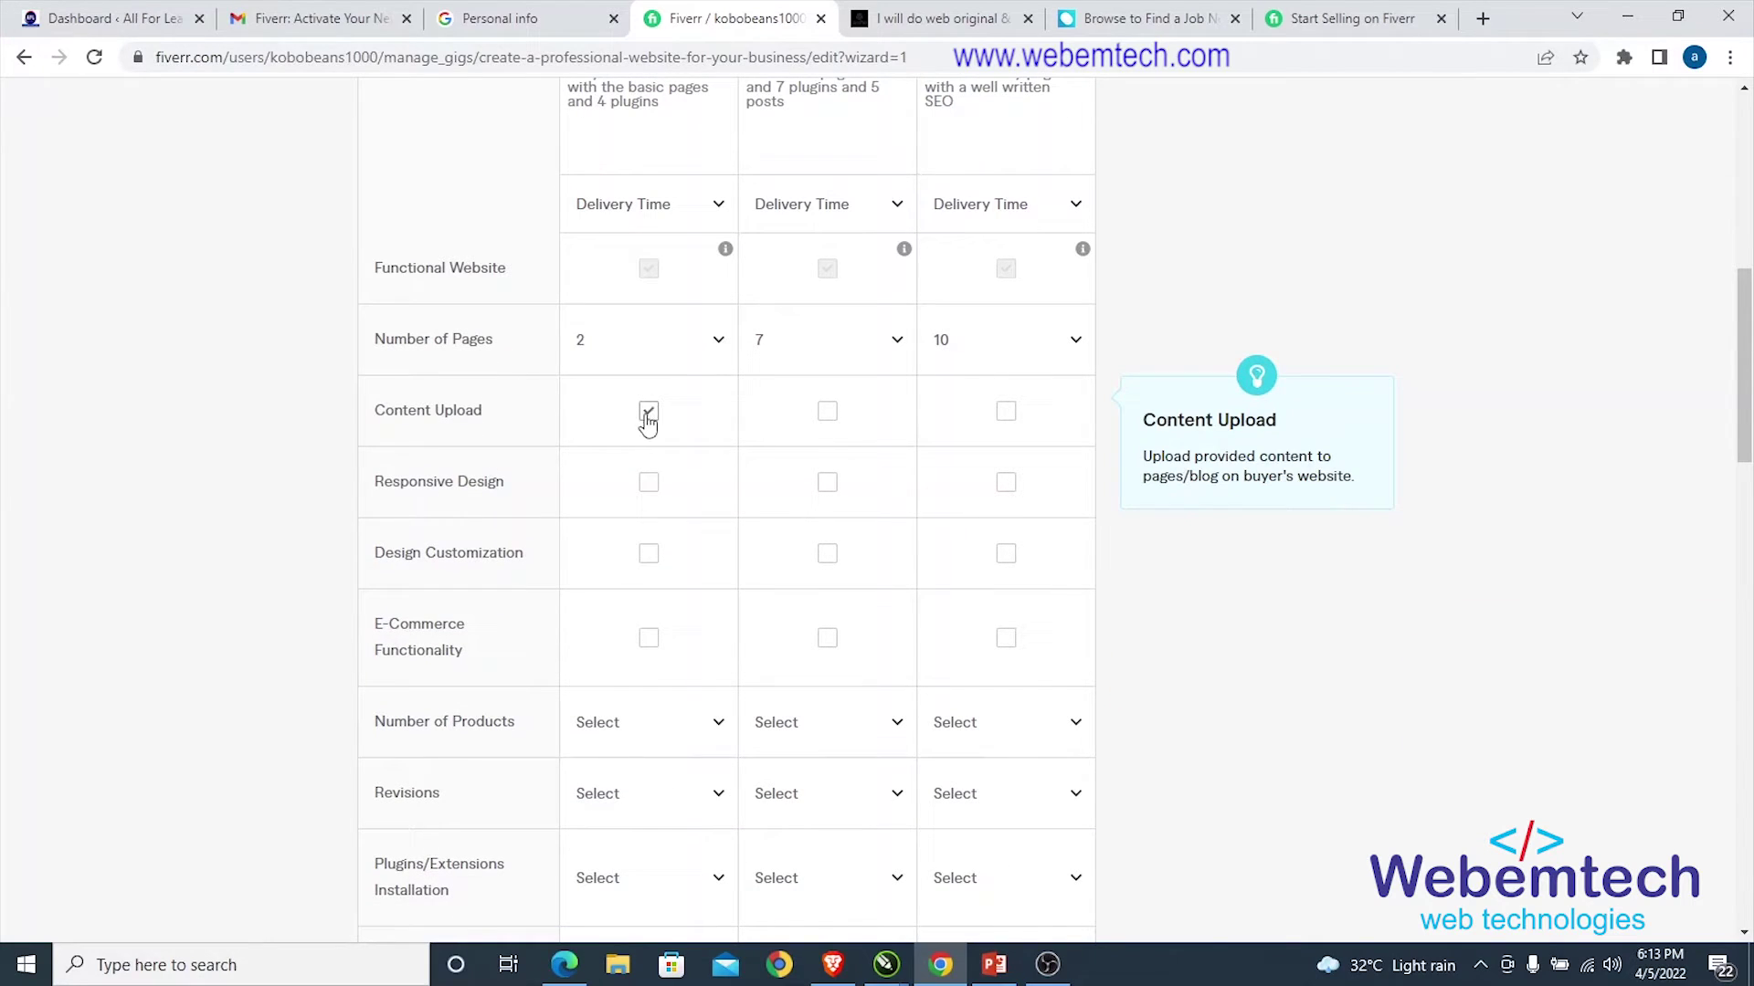
click(827, 413)
click(1006, 412)
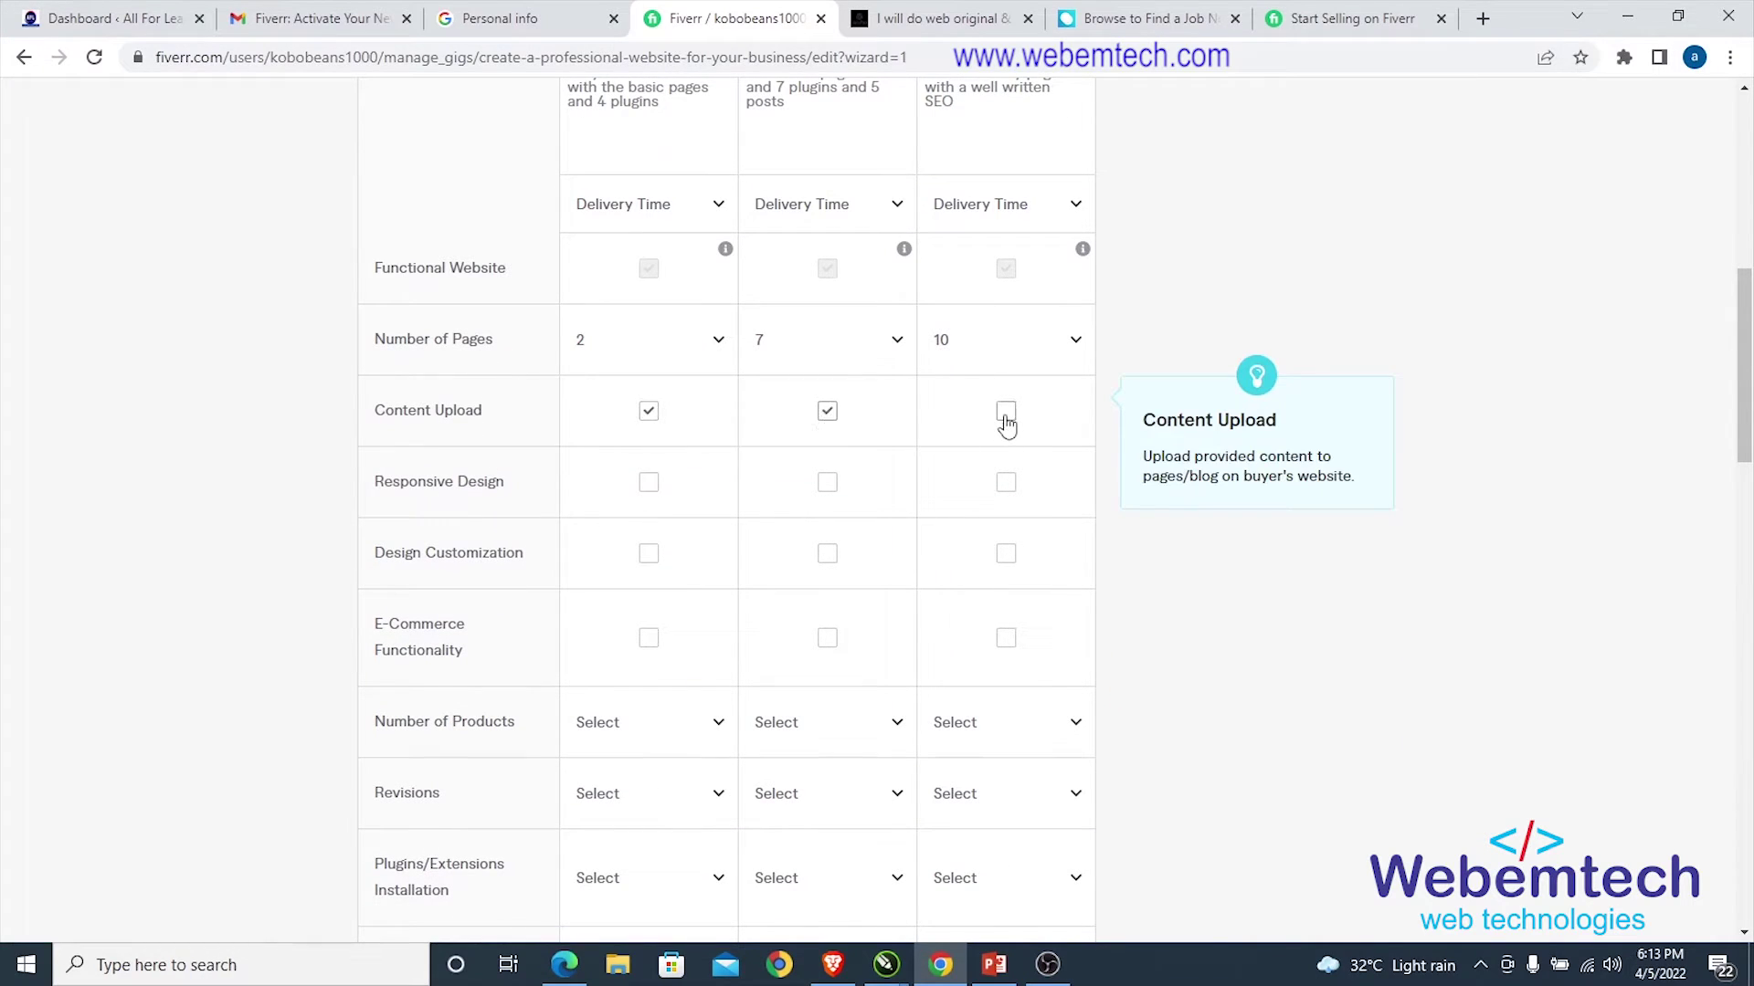
click(648, 416)
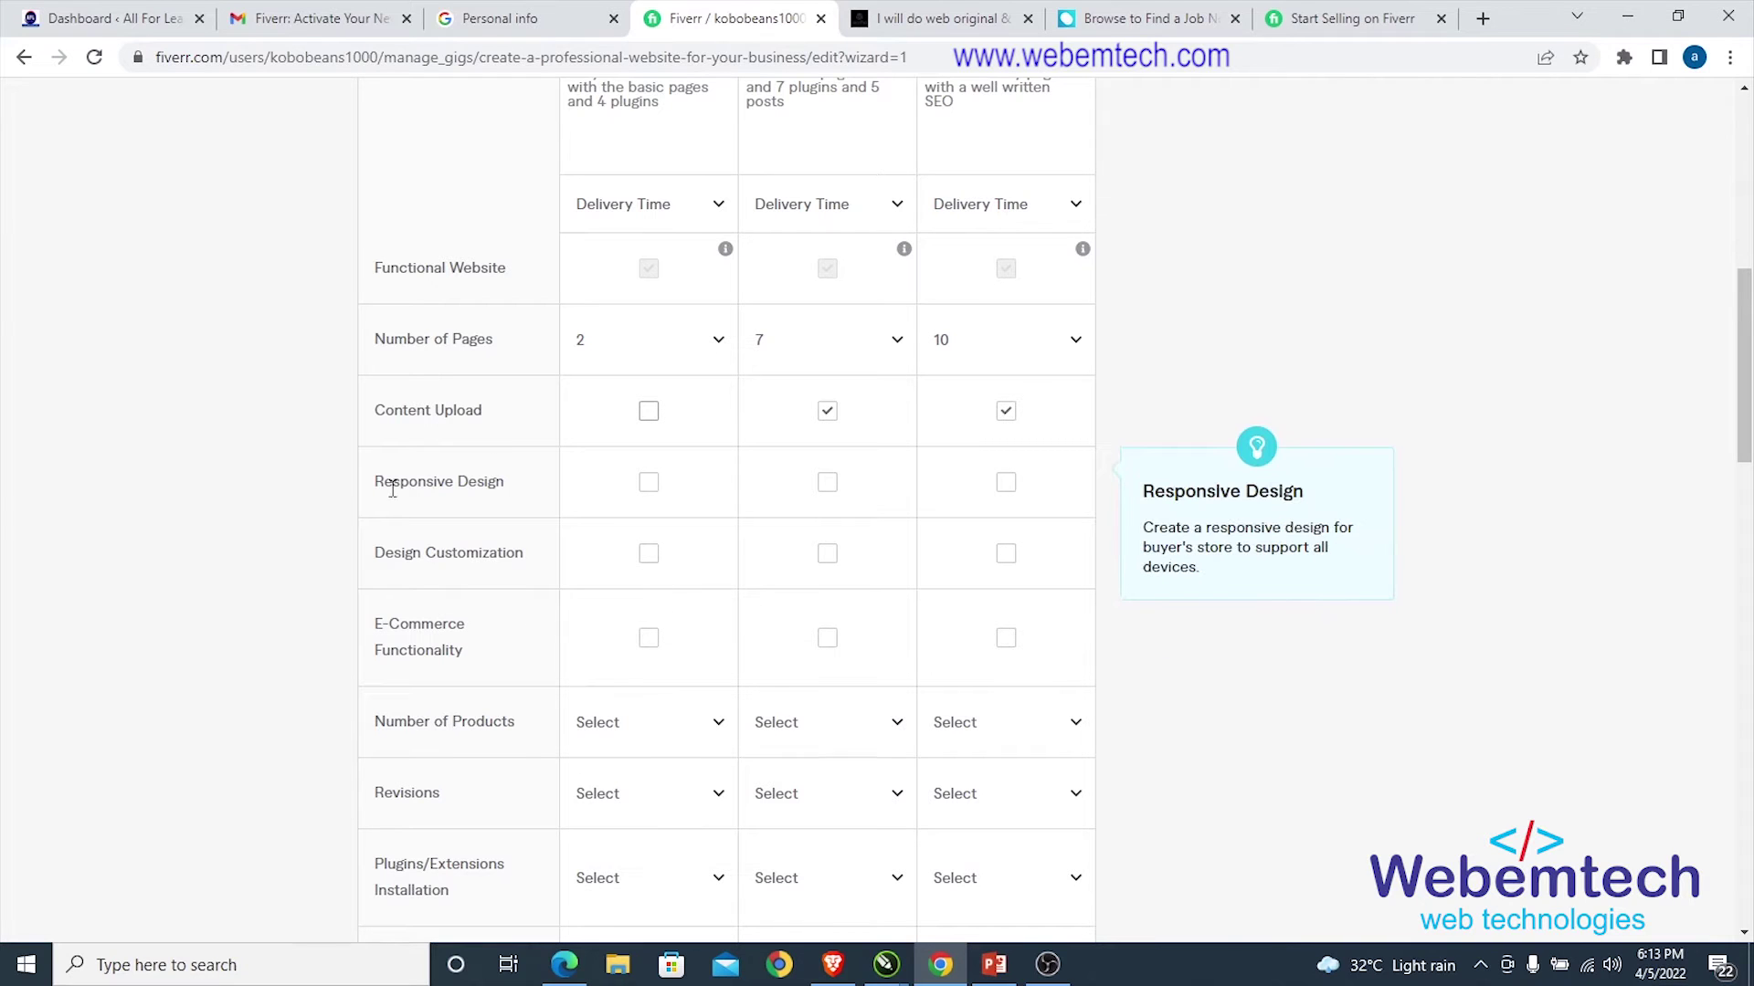
click(649, 482)
click(650, 413)
click(828, 482)
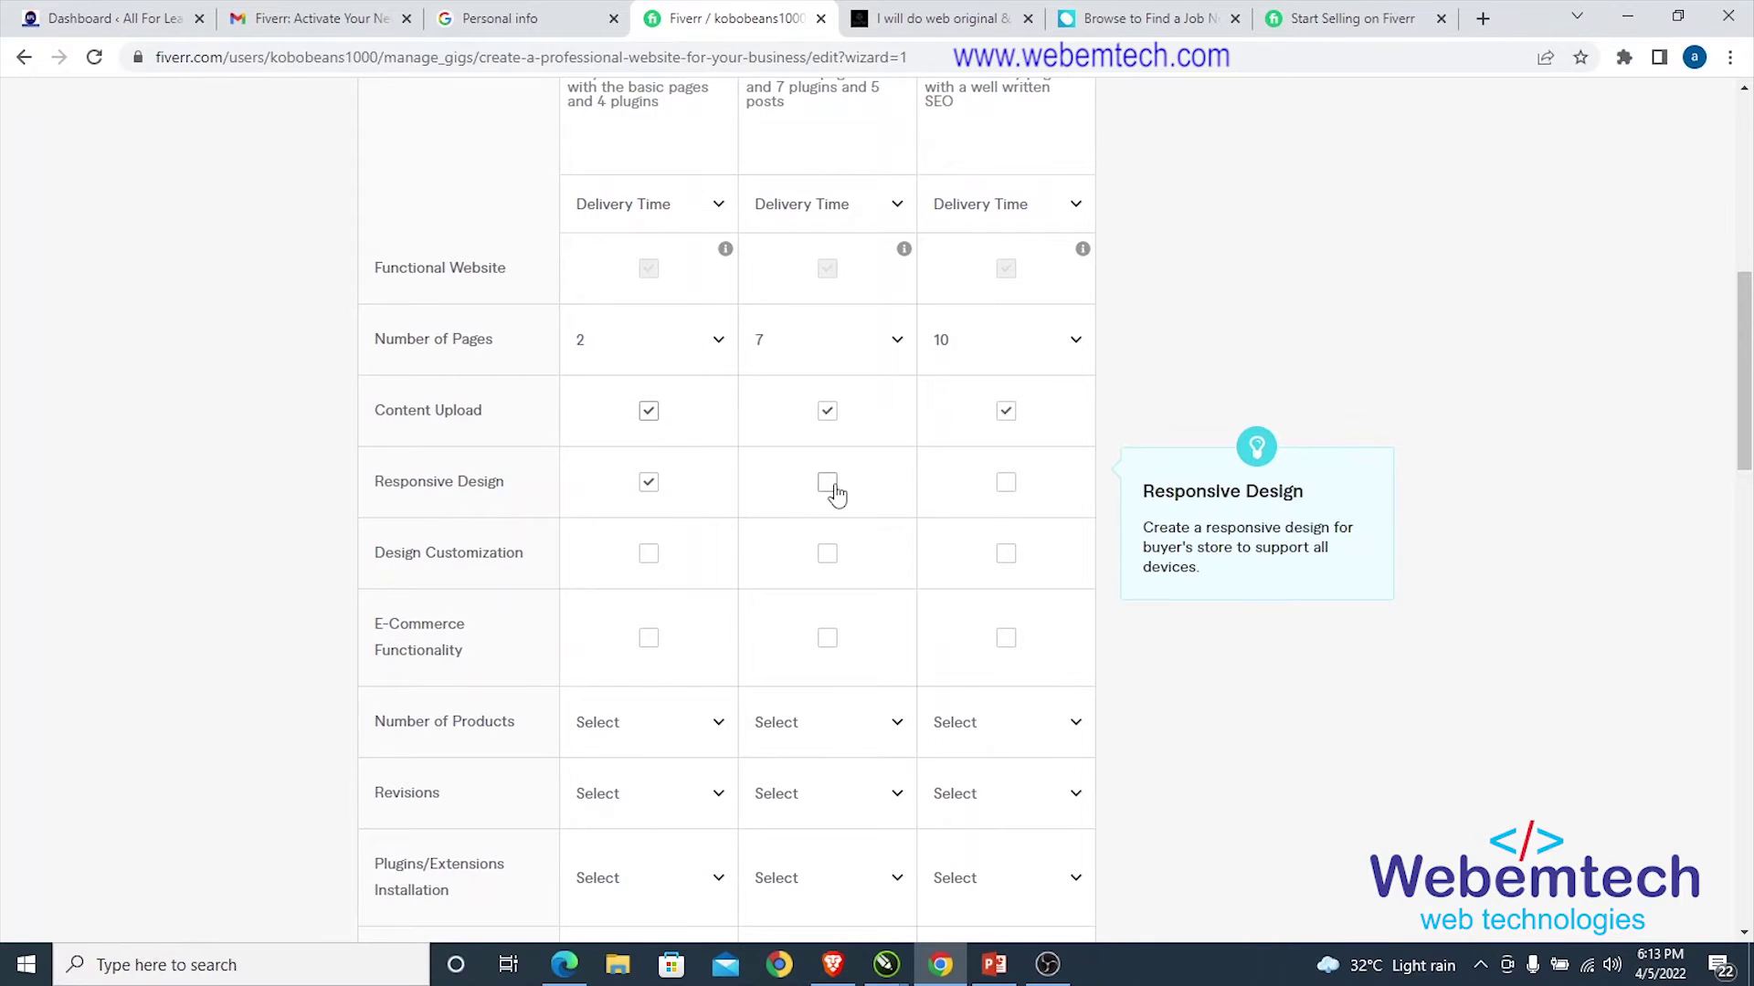
click(1009, 485)
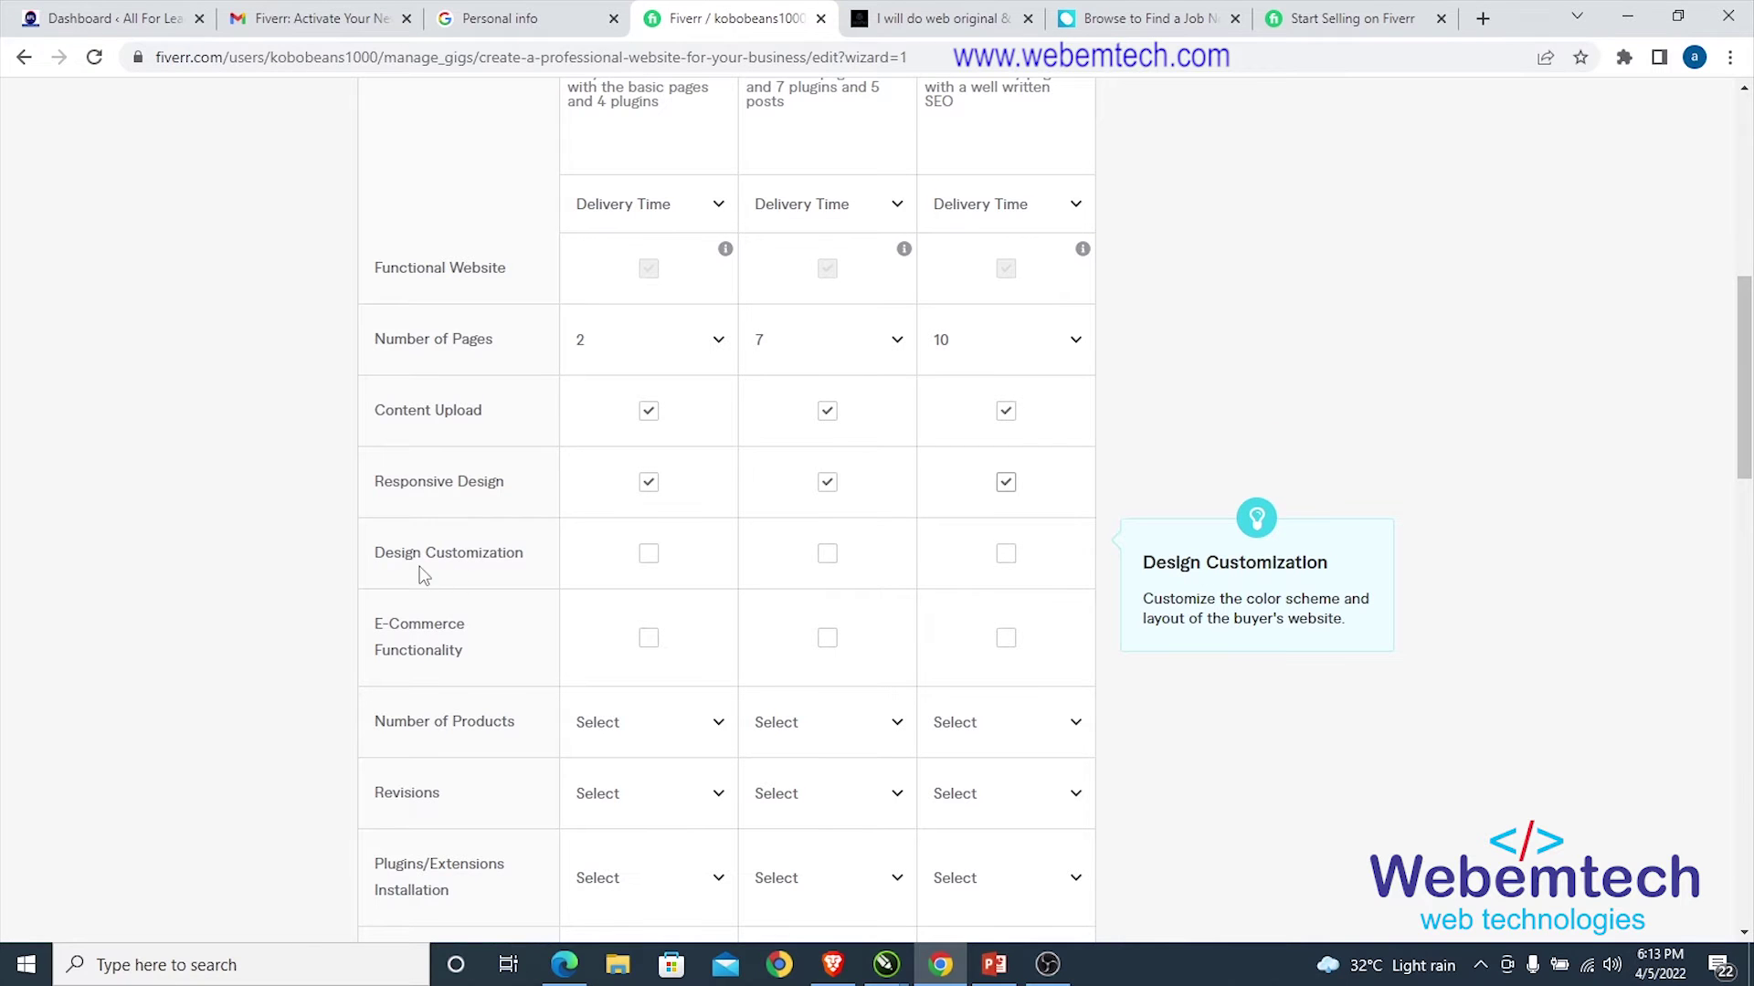
- Include Design Customization in Standard and Premium, and E-Commerce Functionality in Premium
scroll(586, 546, down, 2)
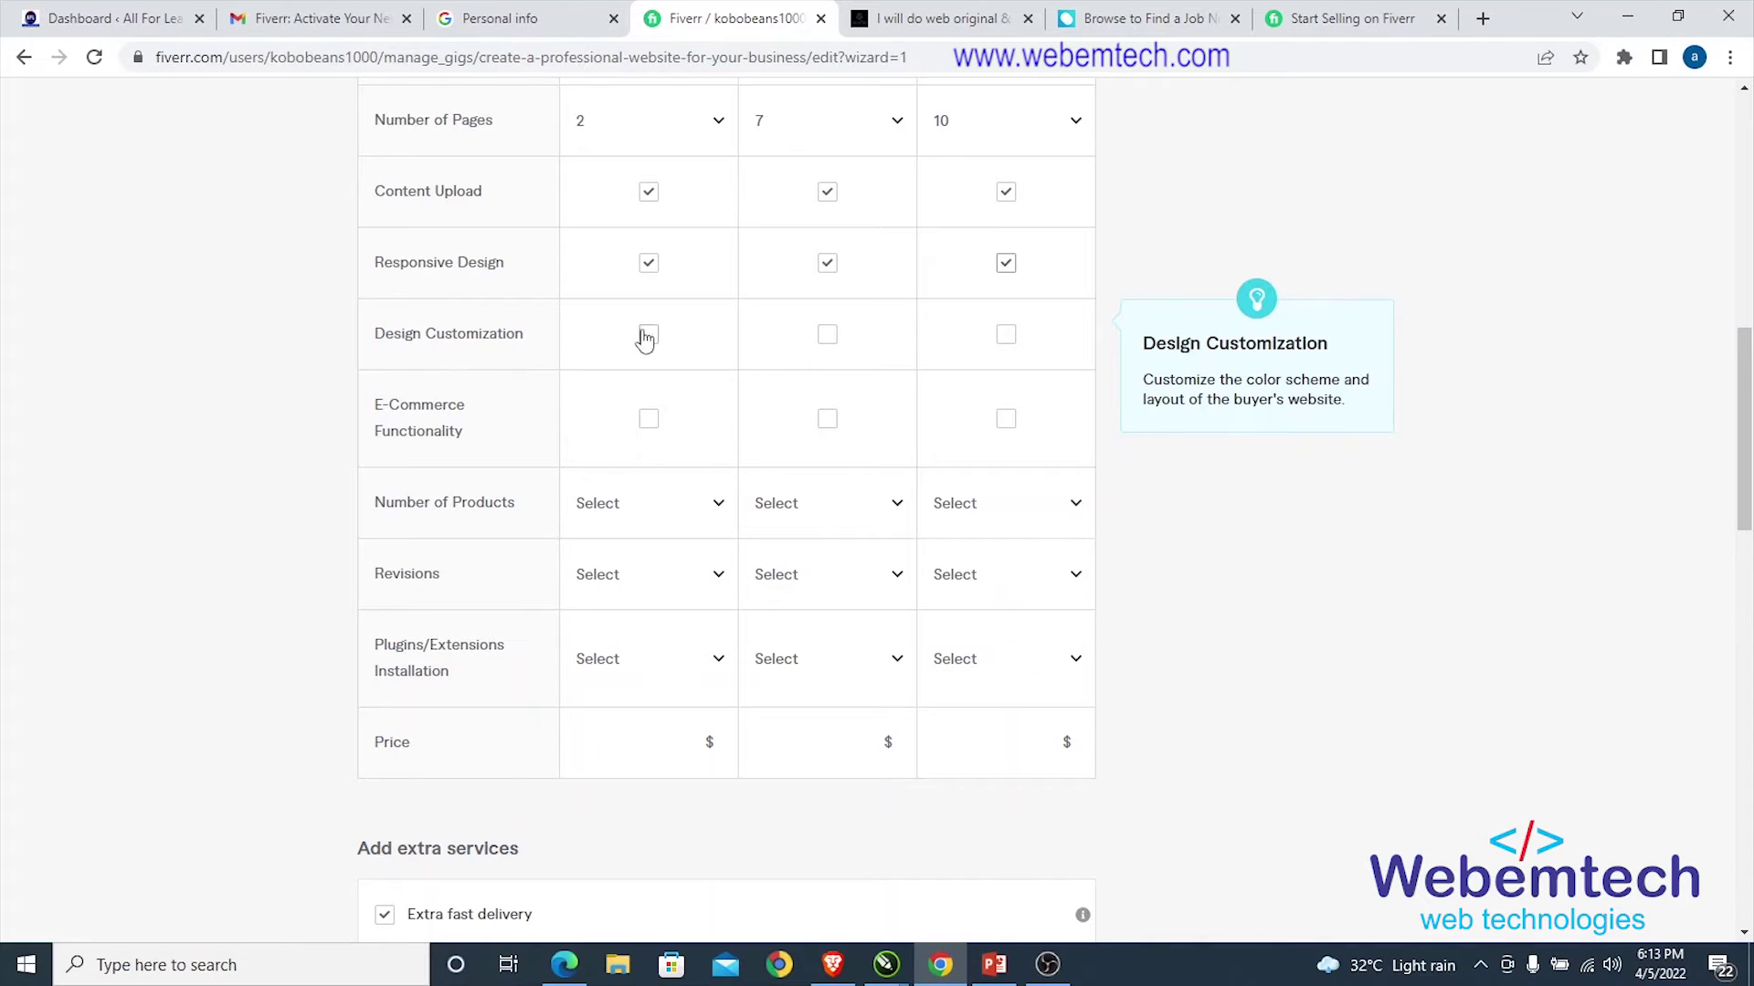
click(827, 335)
click(1007, 338)
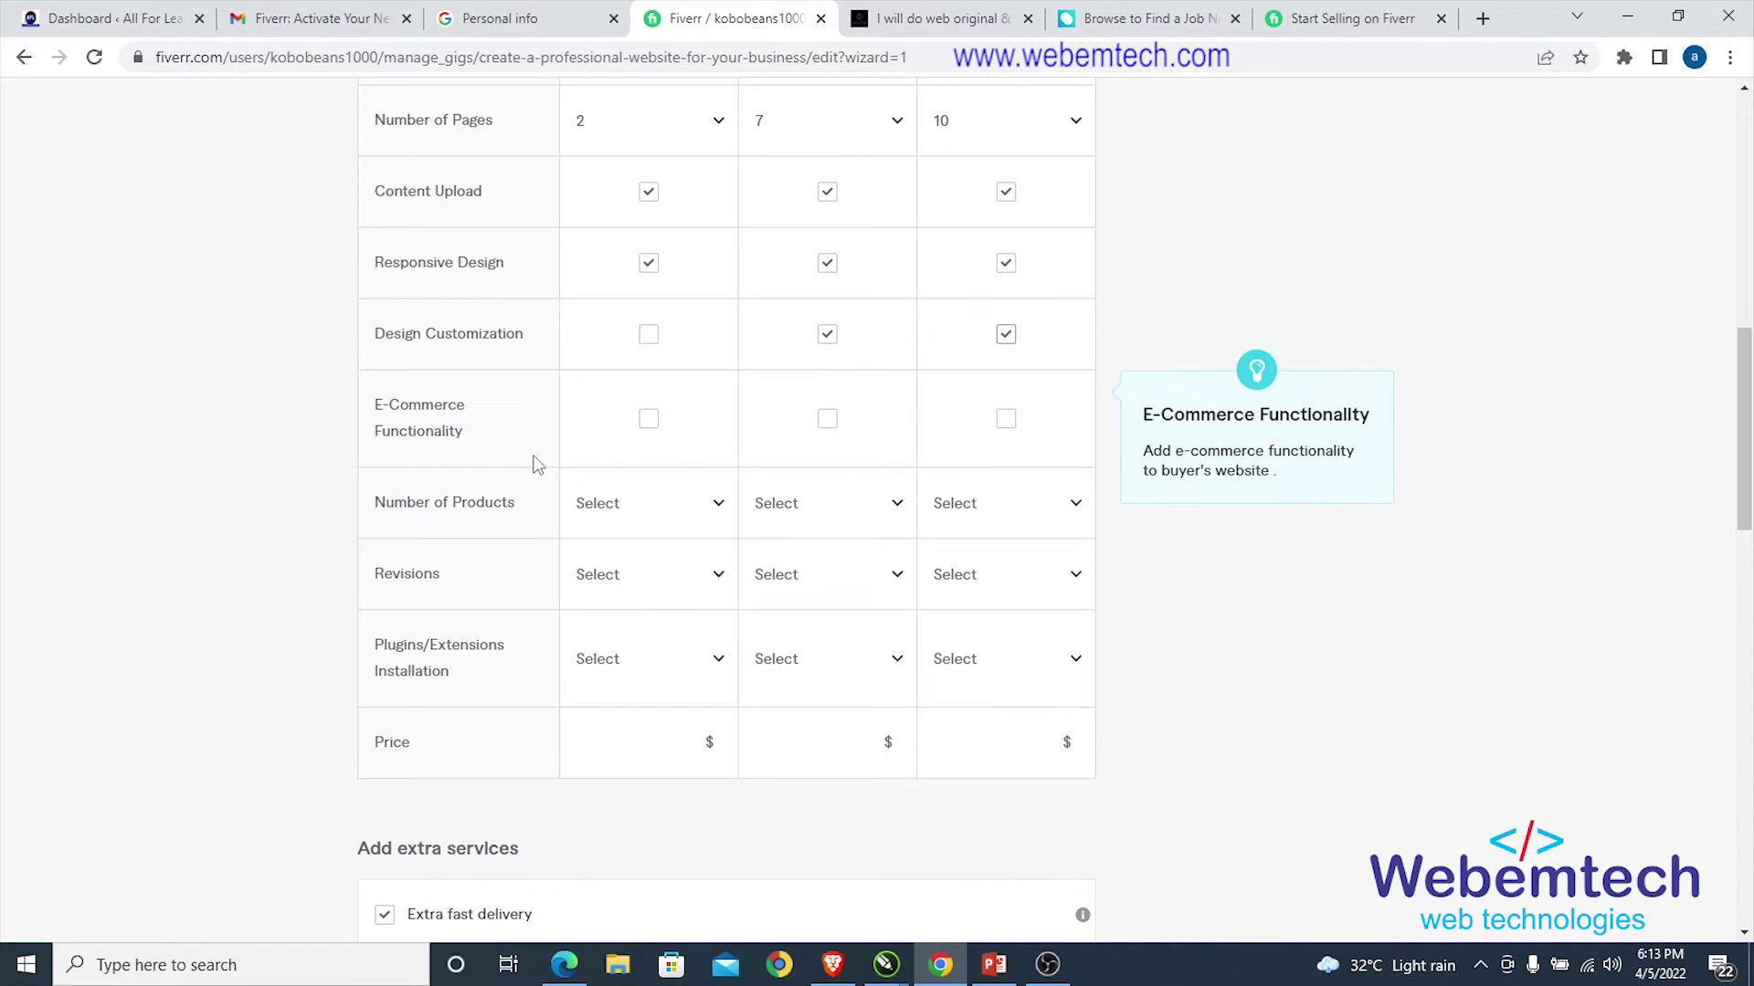
click(1009, 428)
- Give Basic 3 products, Standard 7 revisions and Premium unlimited revisions
scroll(758, 577, down, 1)
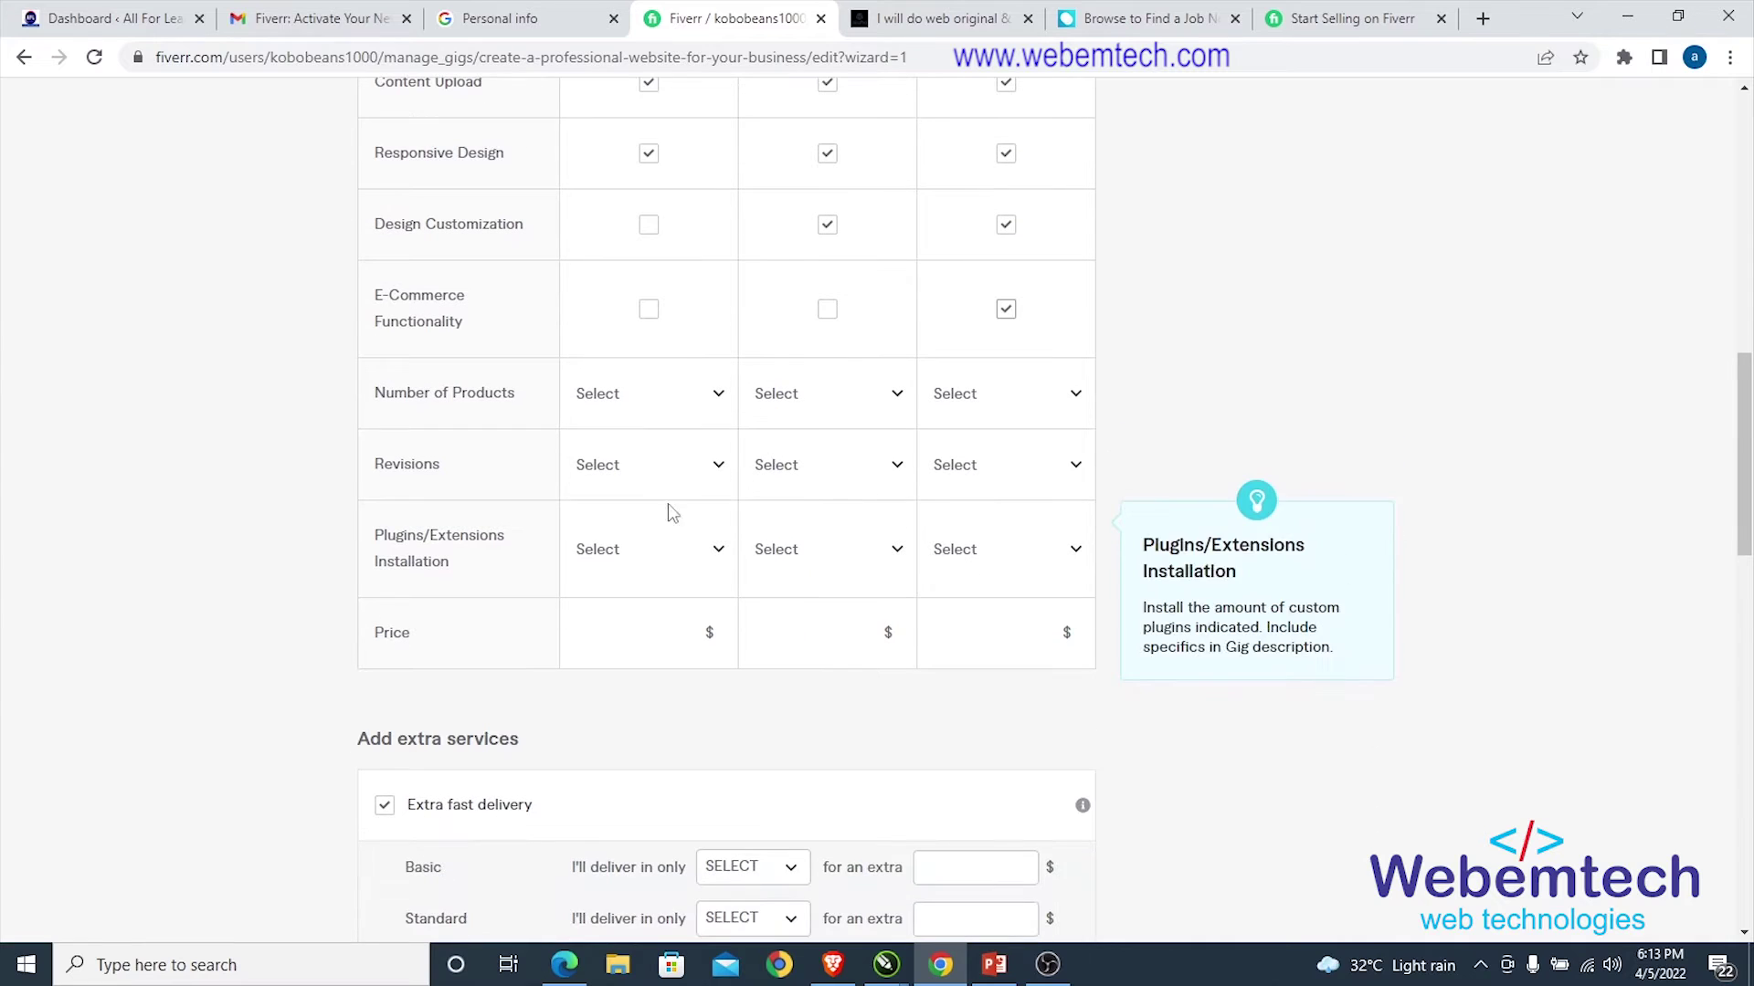
click(716, 397)
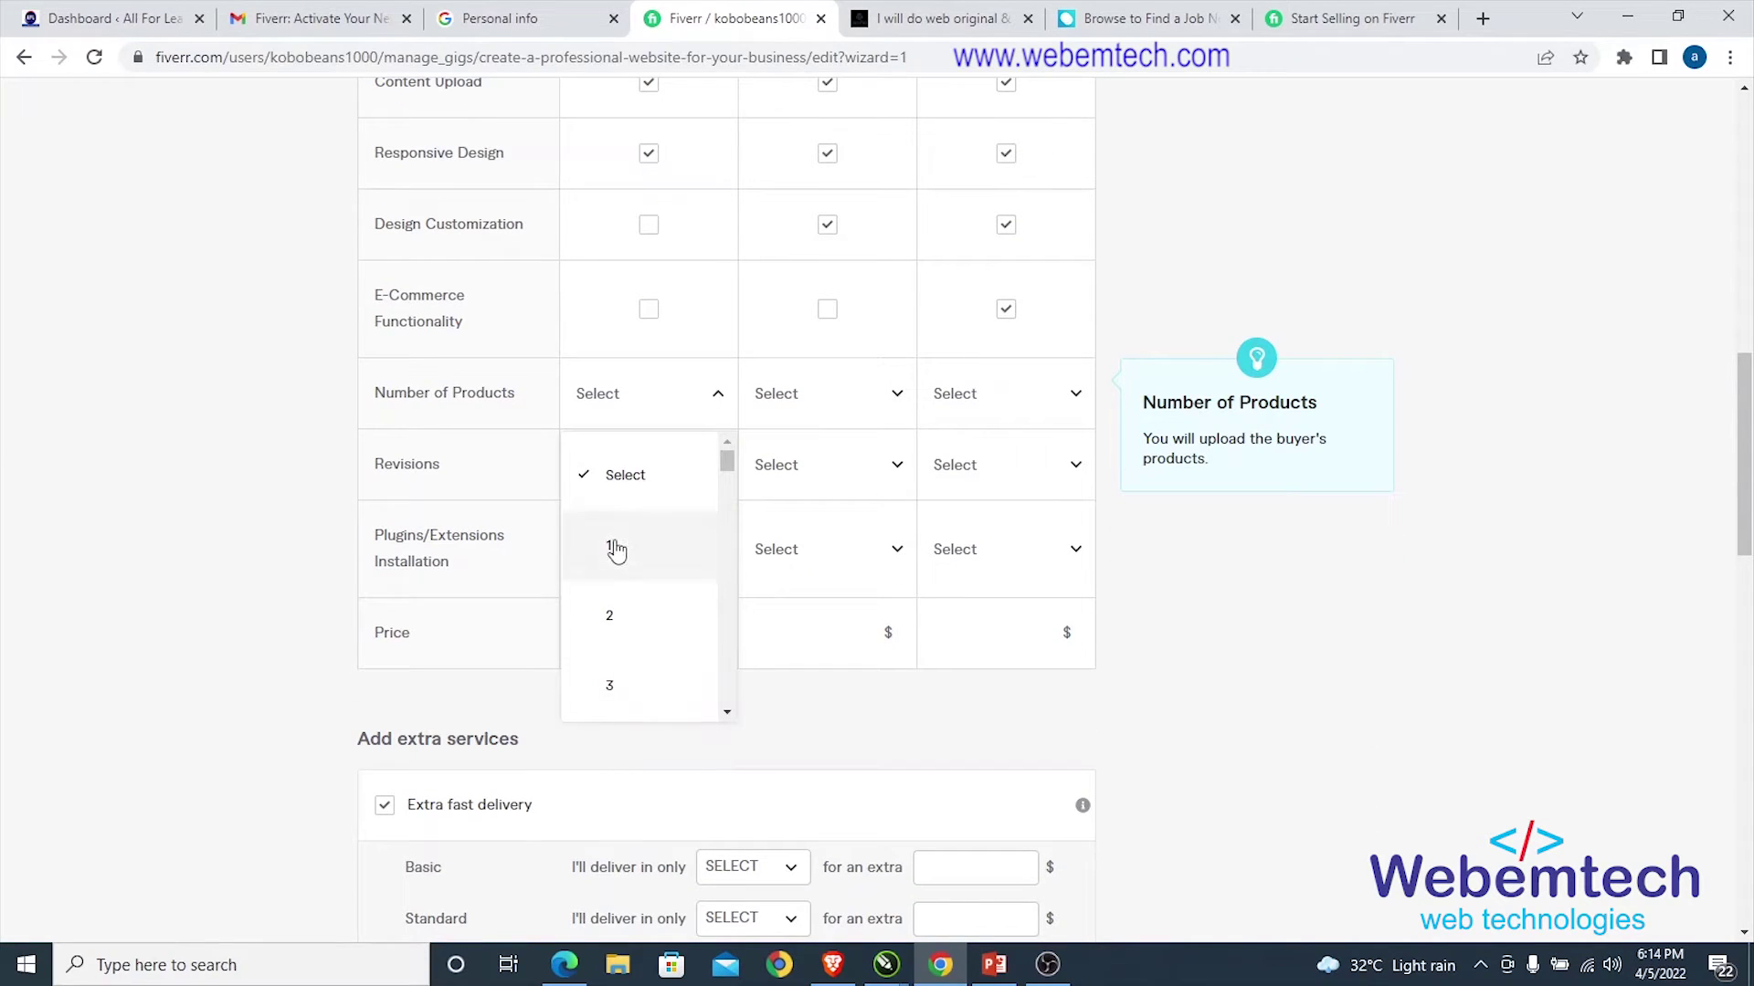
scroll(616, 548, down, 2)
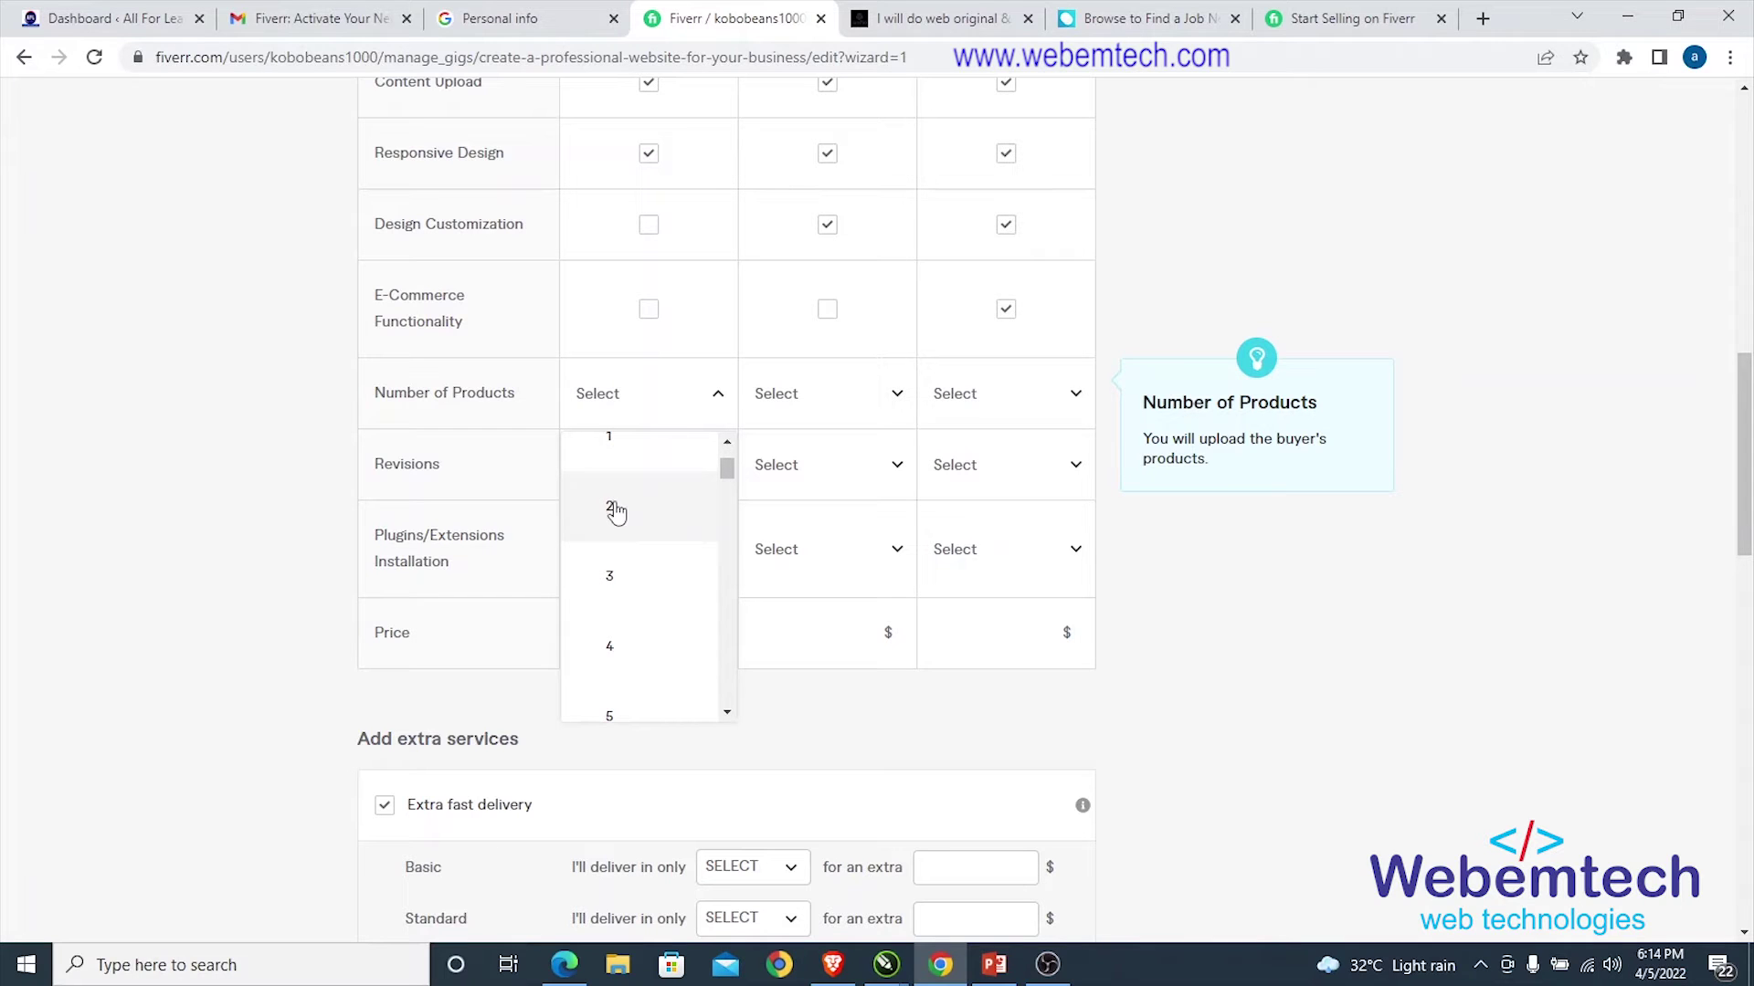
click(609, 577)
click(895, 472)
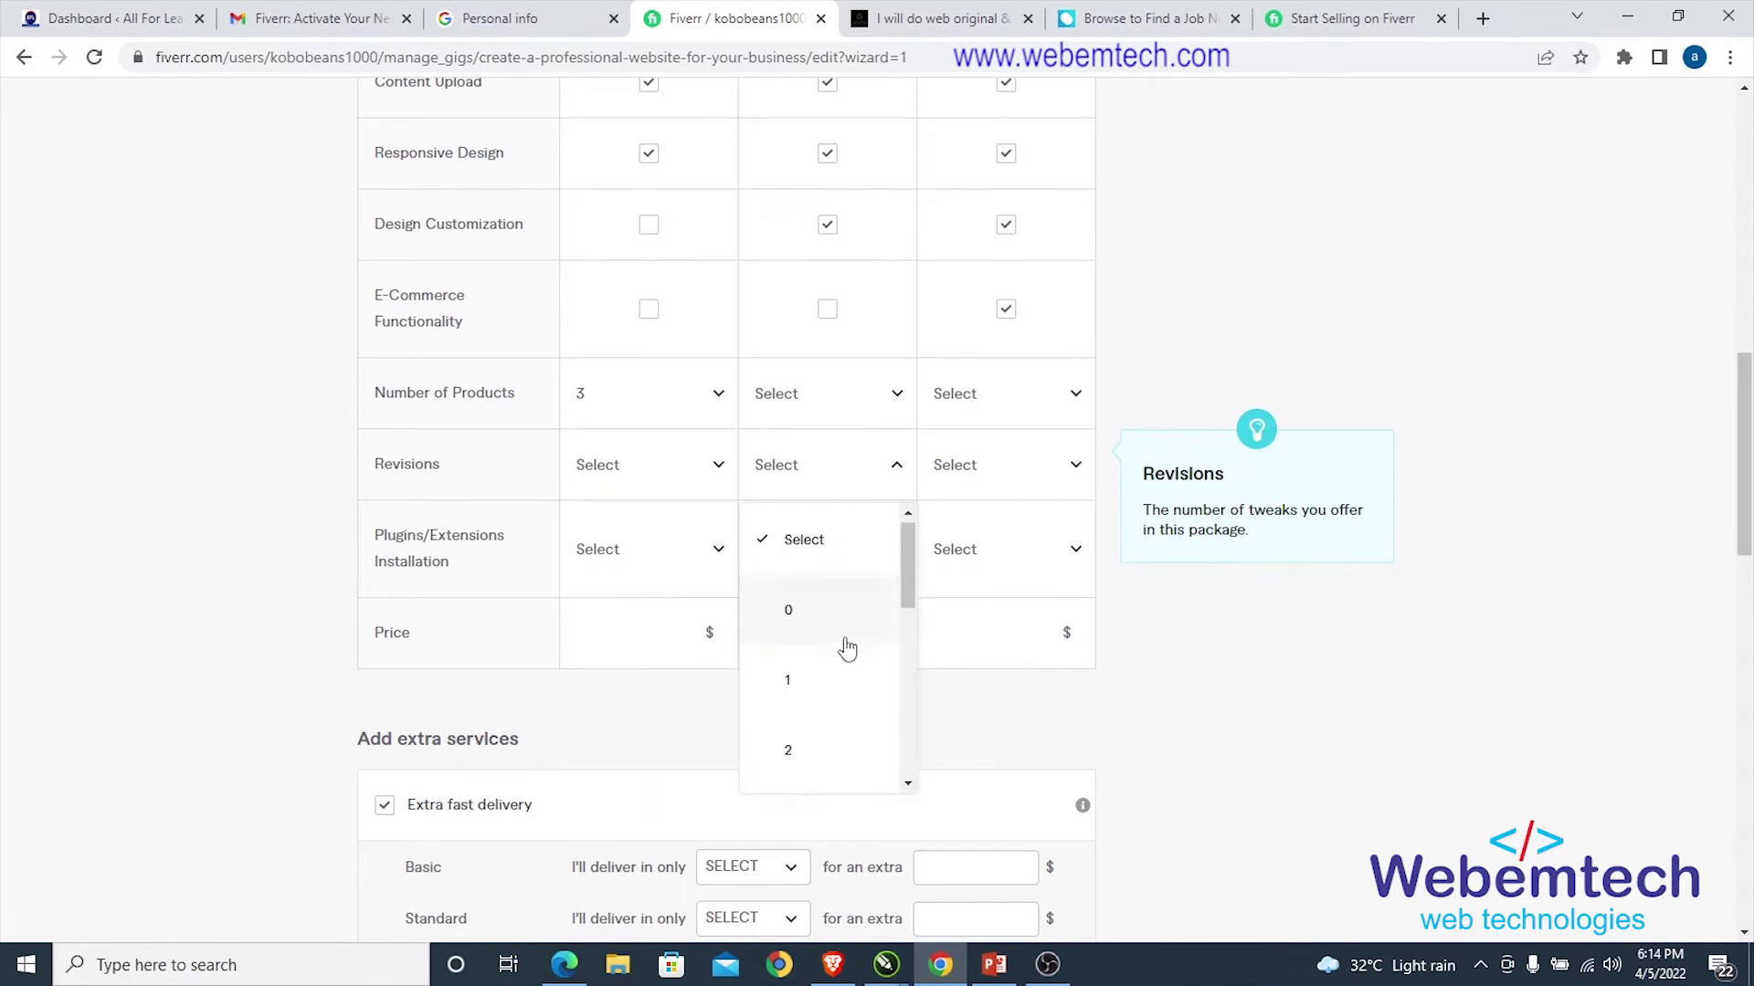
scroll(848, 647, down, 5)
click(795, 551)
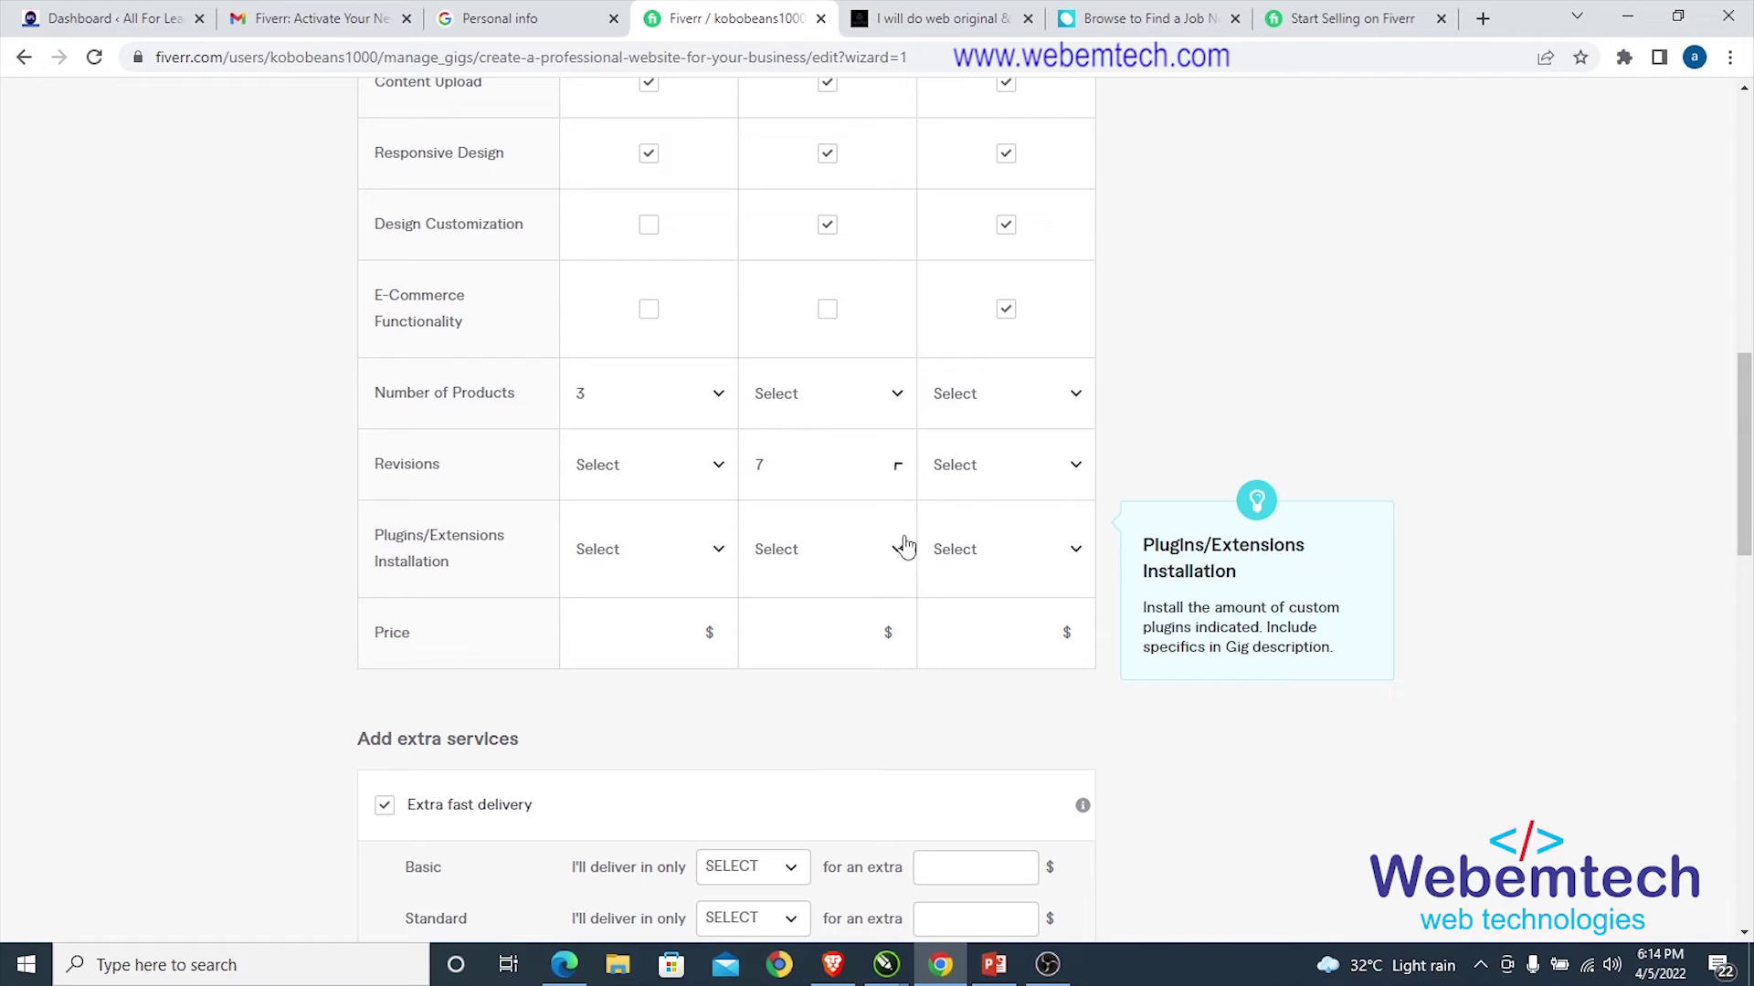
click(1058, 484)
scroll(1005, 639, down, 5)
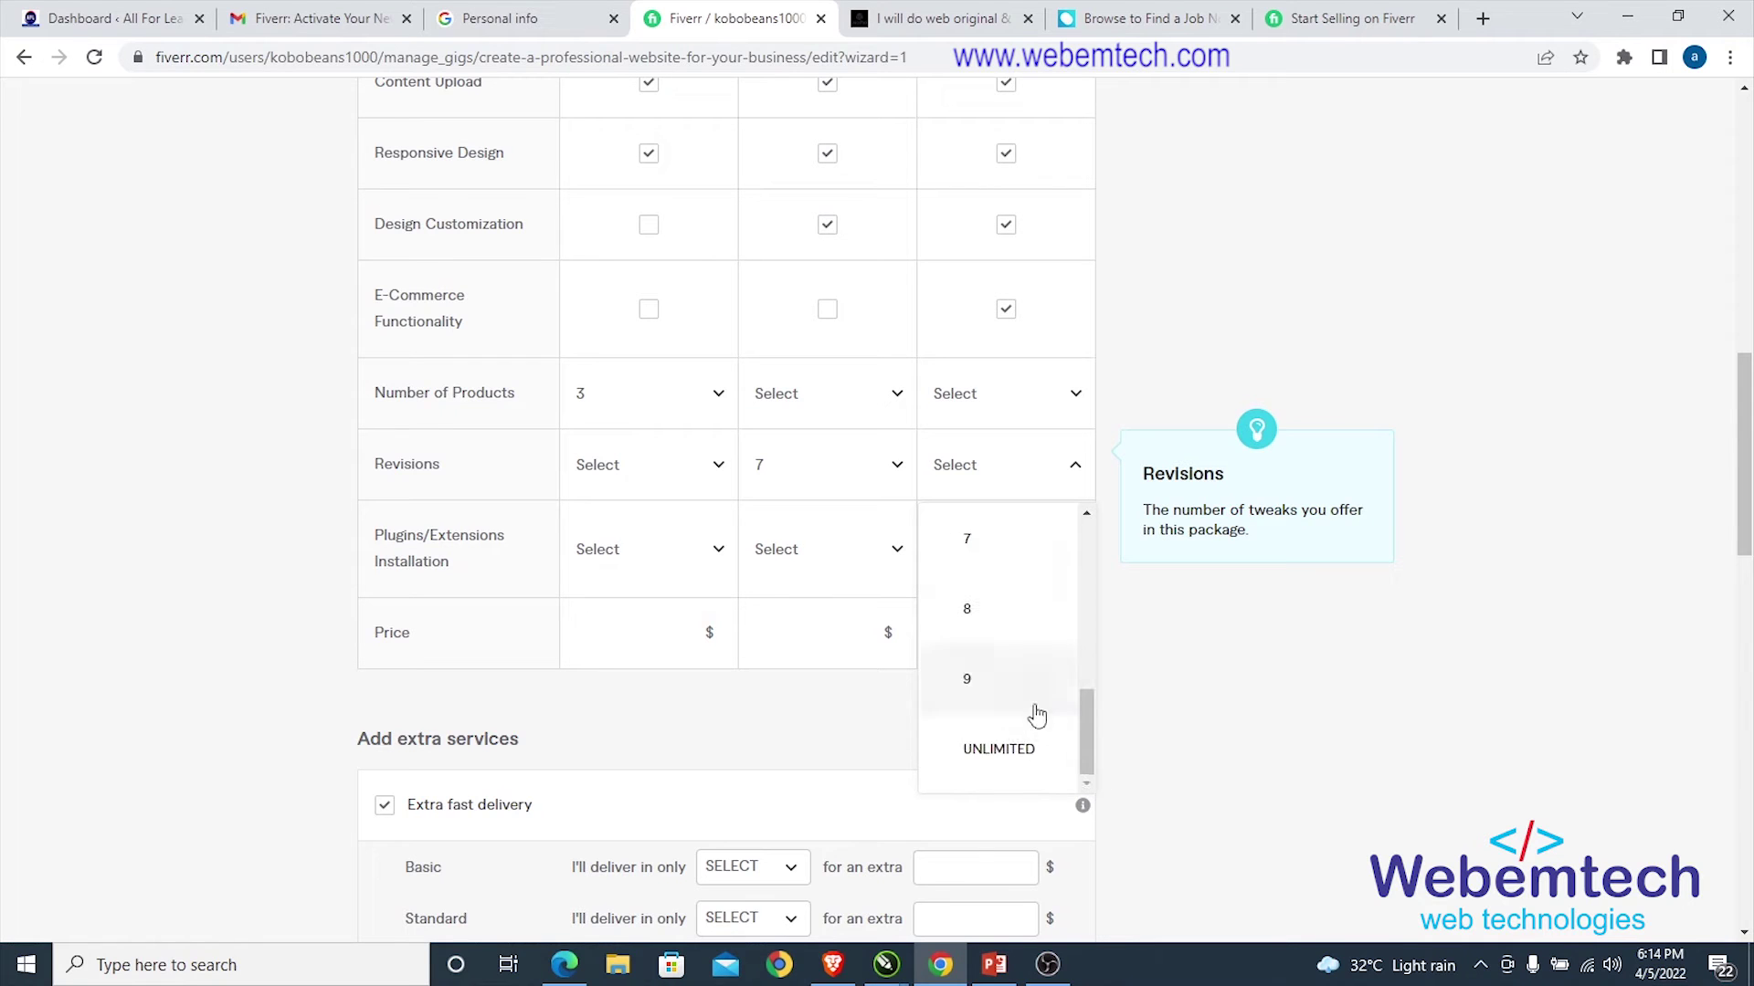
click(999, 749)
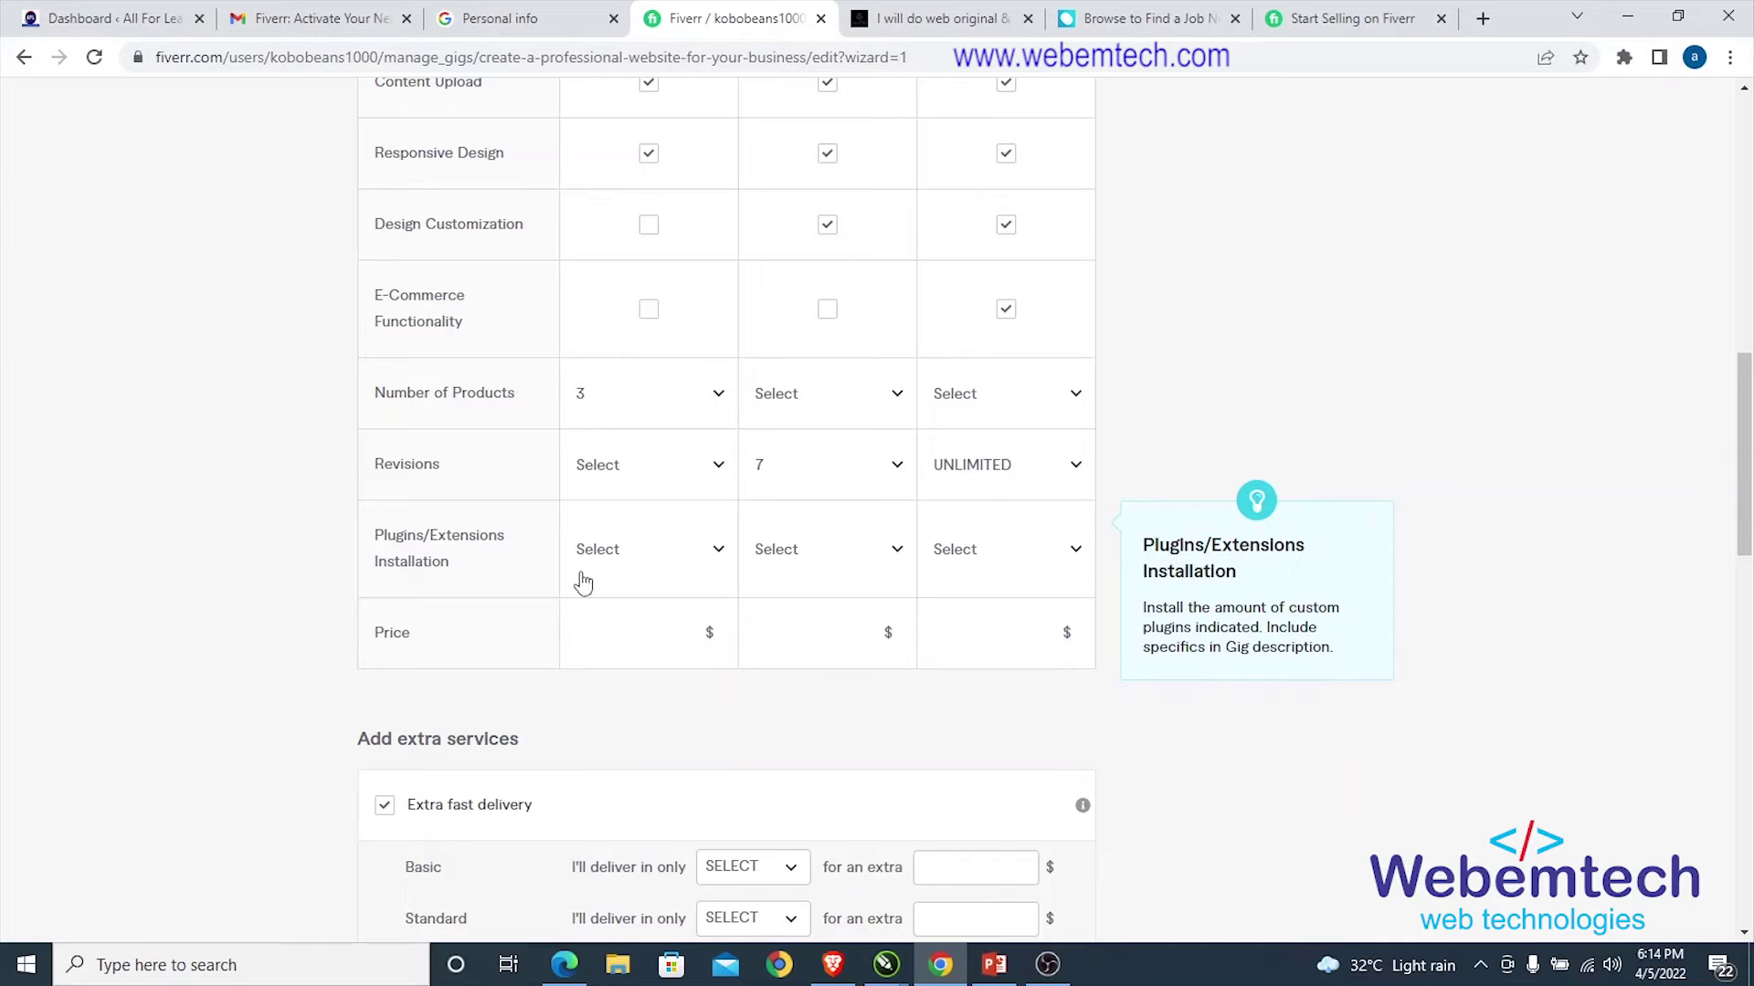
- Set Plugins/Extensions Installation to 4, 7 and 10 for Basic, Standard and Premium
click(711, 559)
scroll(600, 672, down, 5)
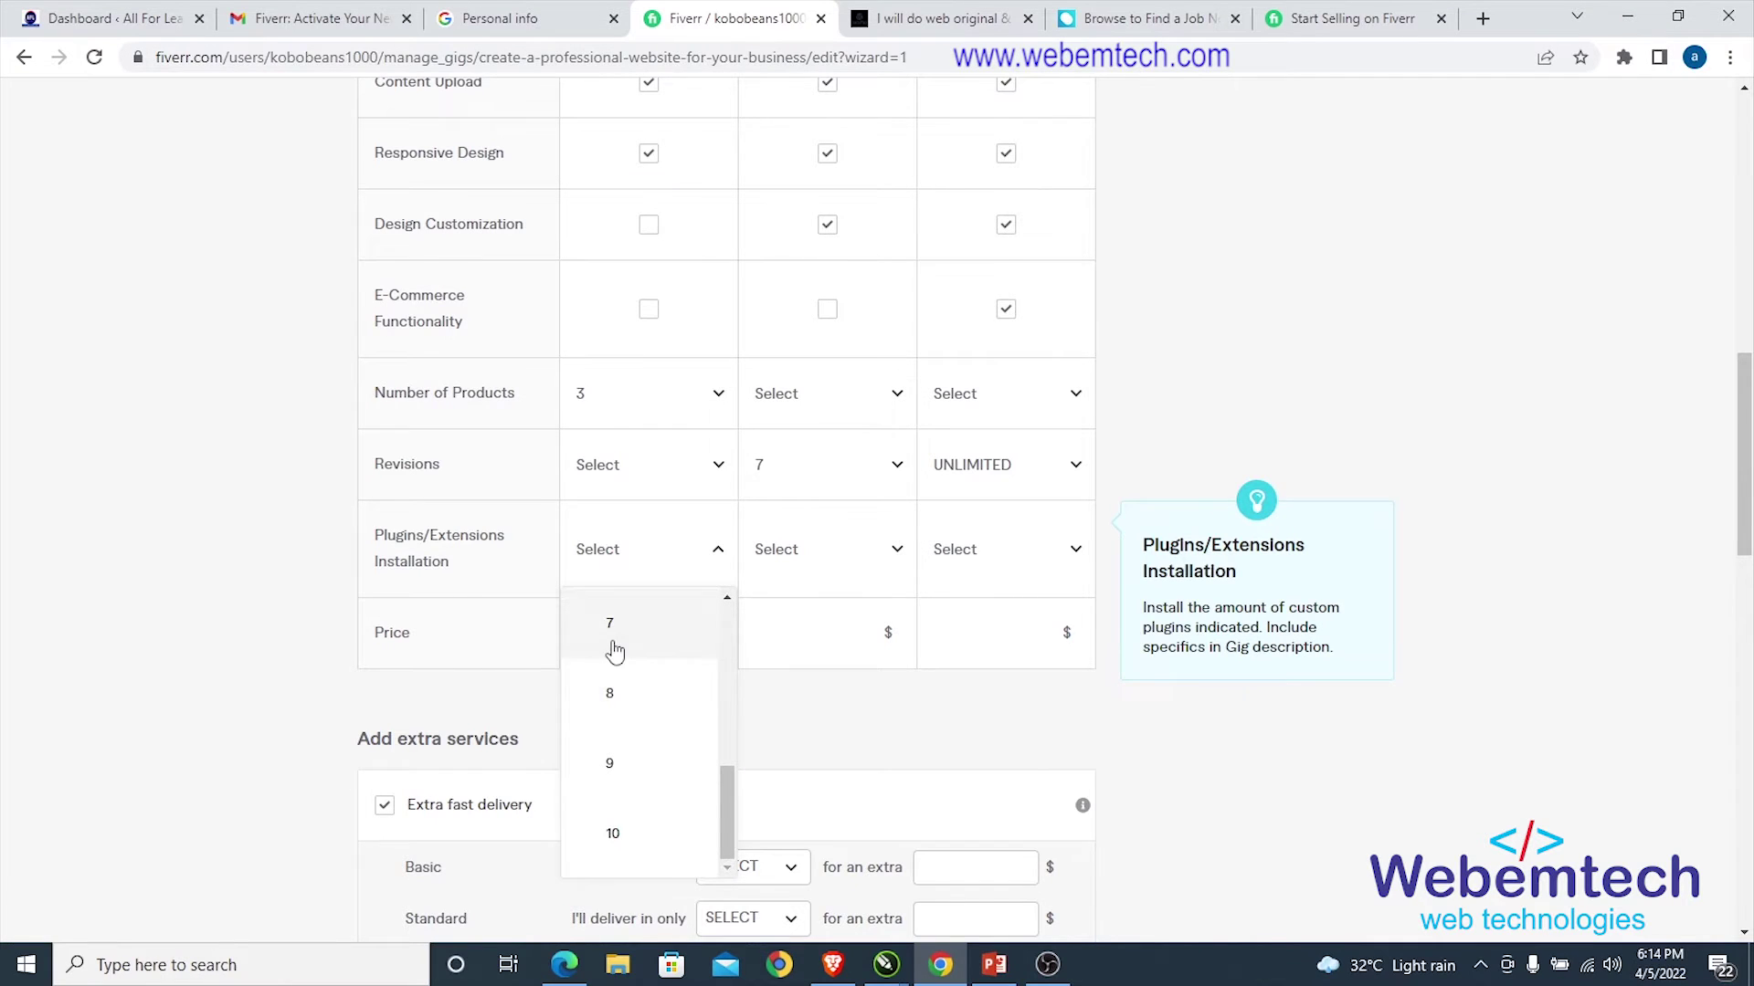
scroll(608, 658, down, 3)
click(618, 420)
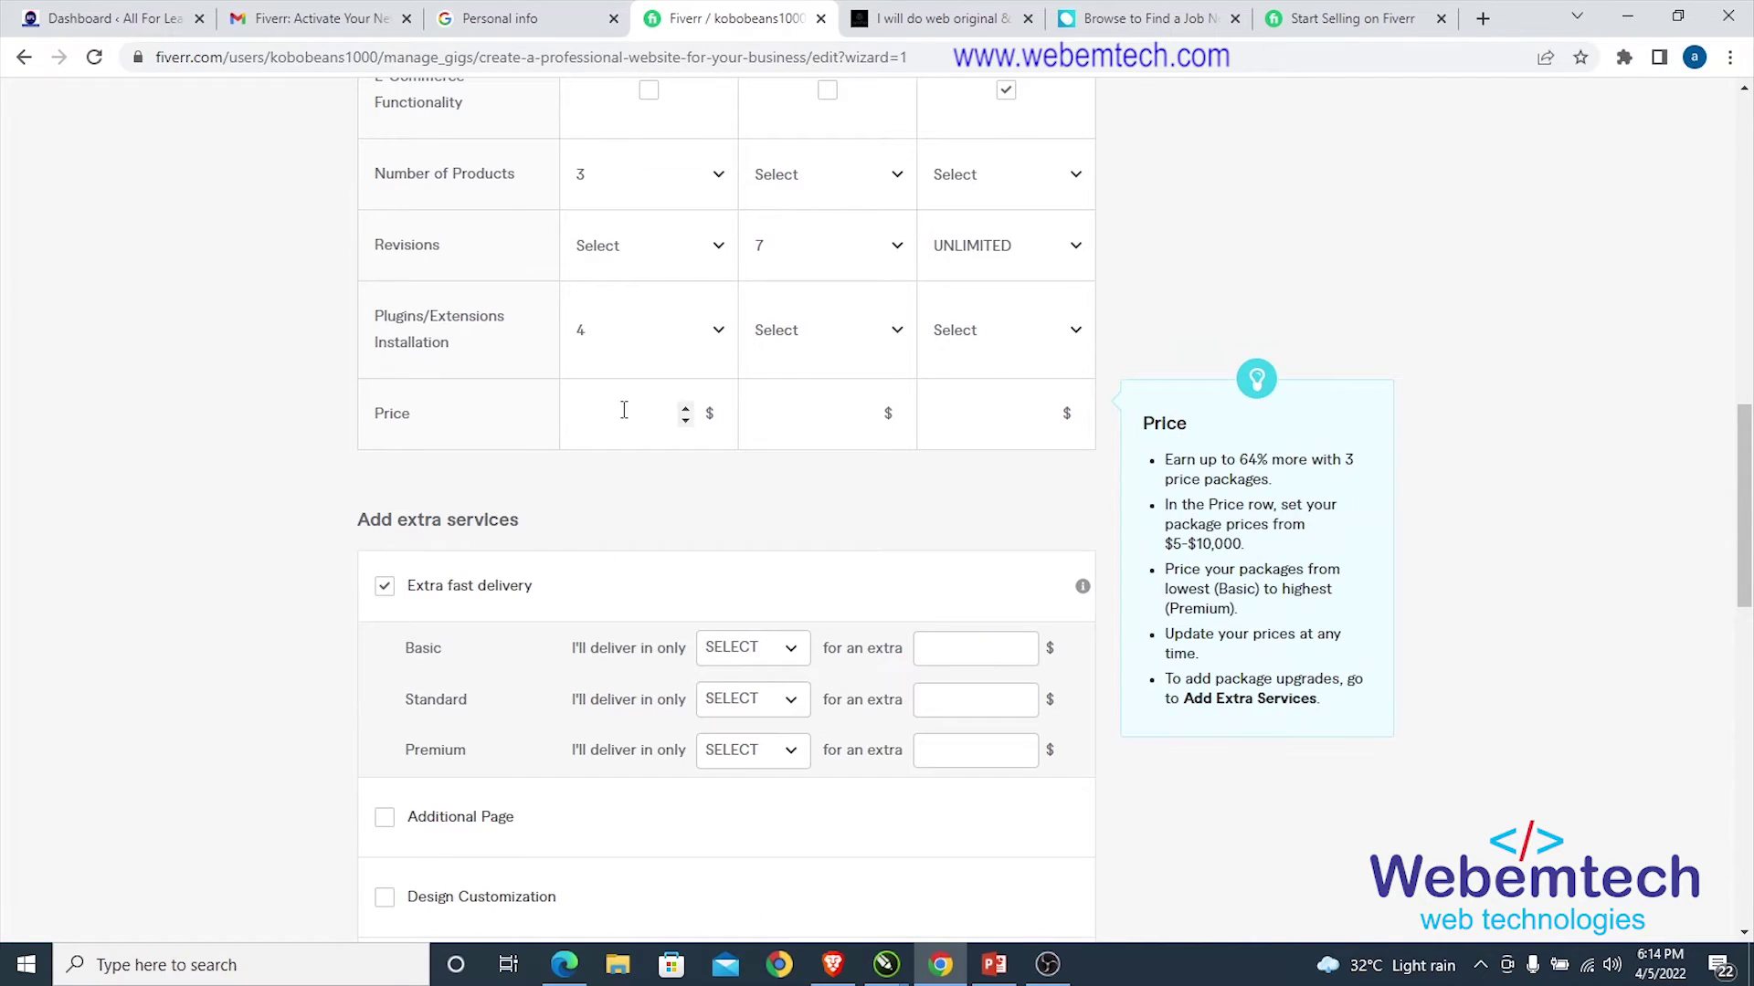
click(892, 347)
scroll(822, 594, down, 3)
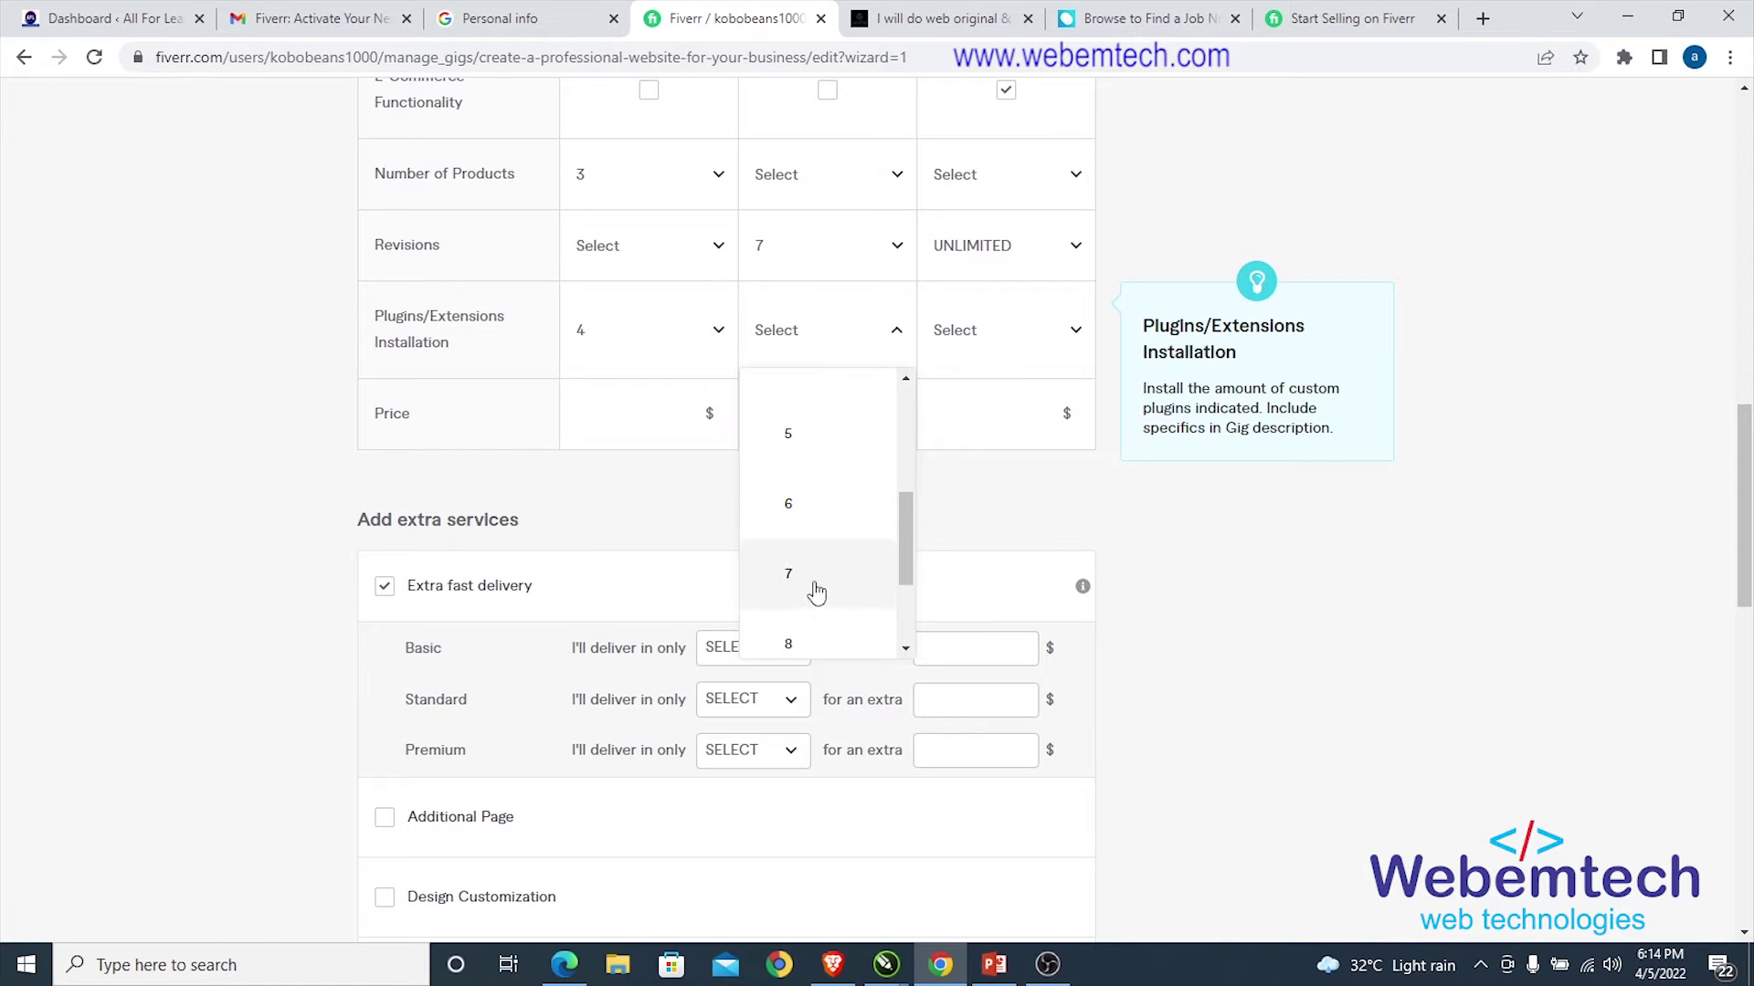
click(815, 592)
click(1070, 343)
scroll(1014, 582, down, 5)
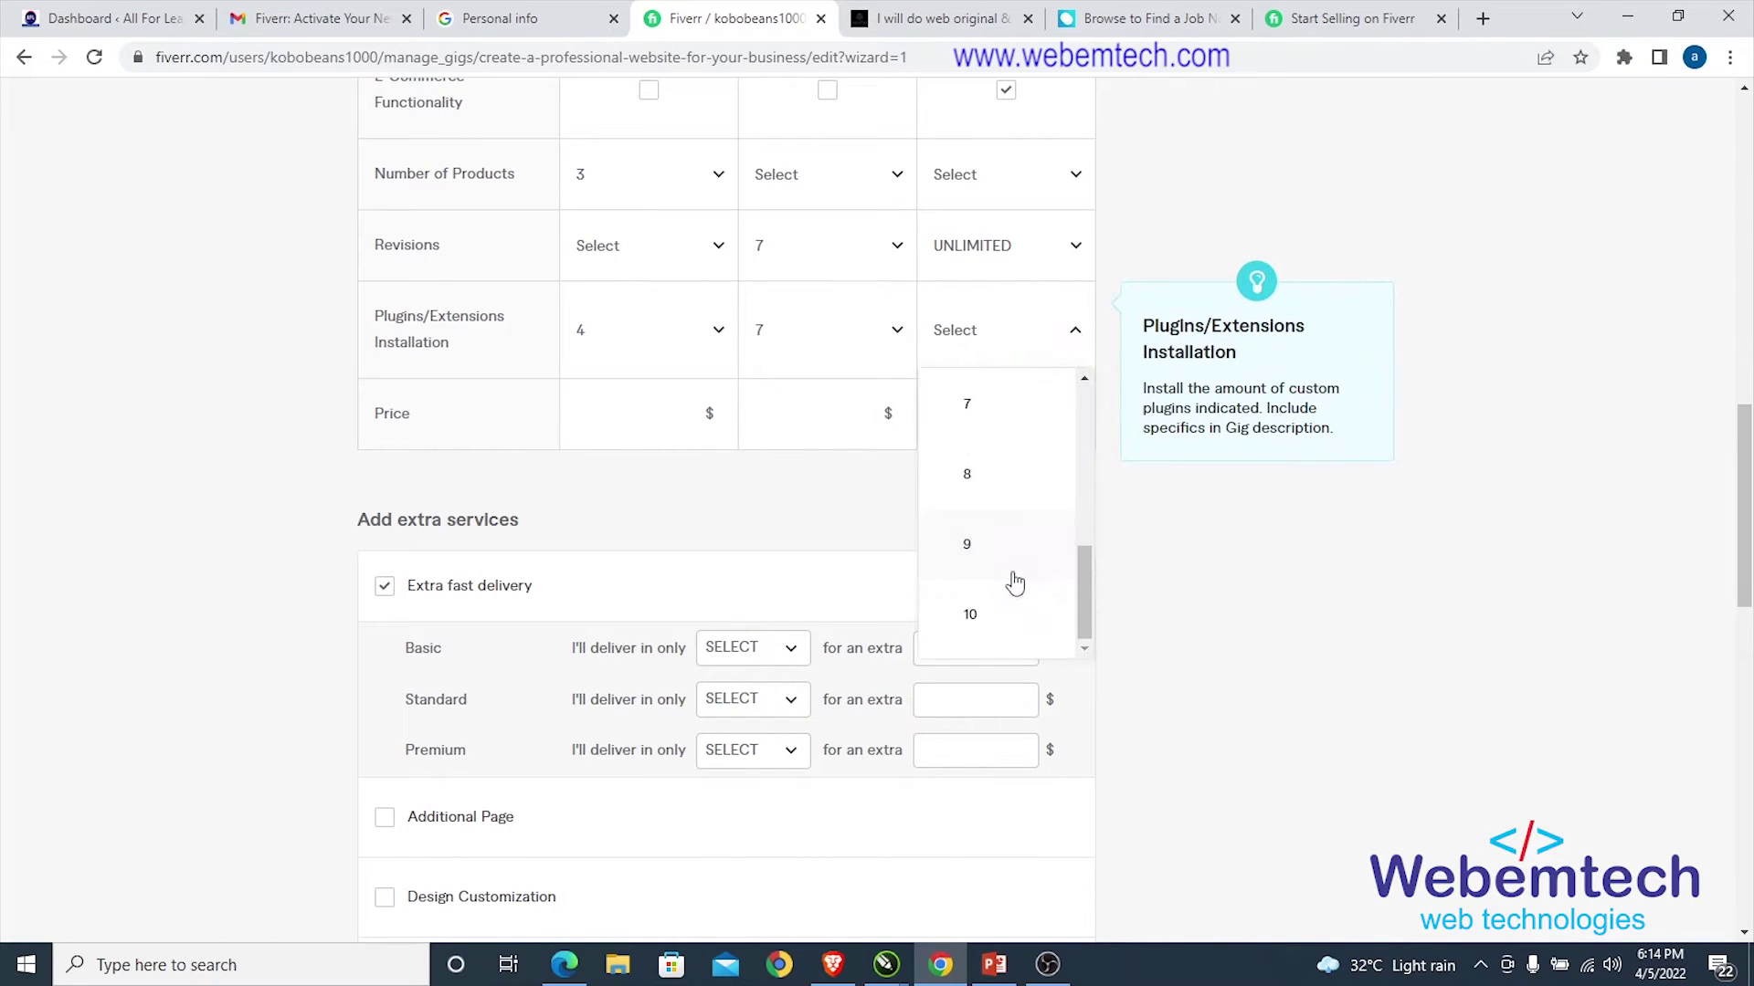
scroll(1013, 582, down, 6)
scroll(1012, 547, up, 5)
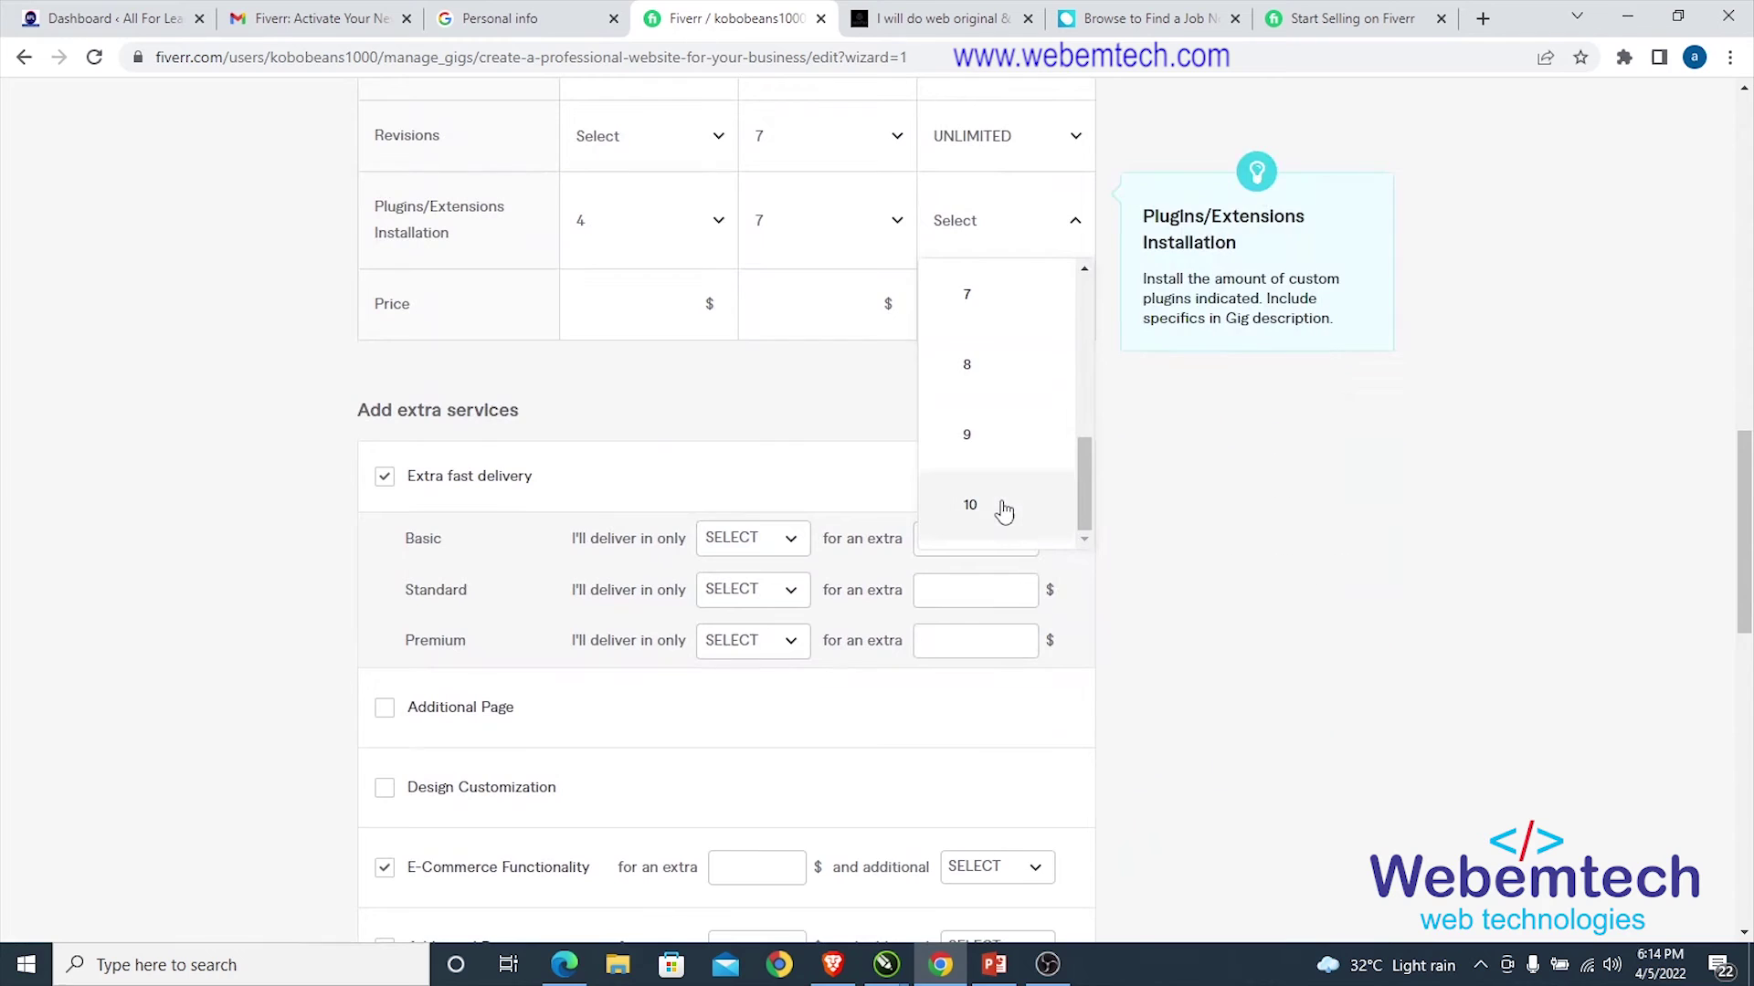
click(1004, 508)
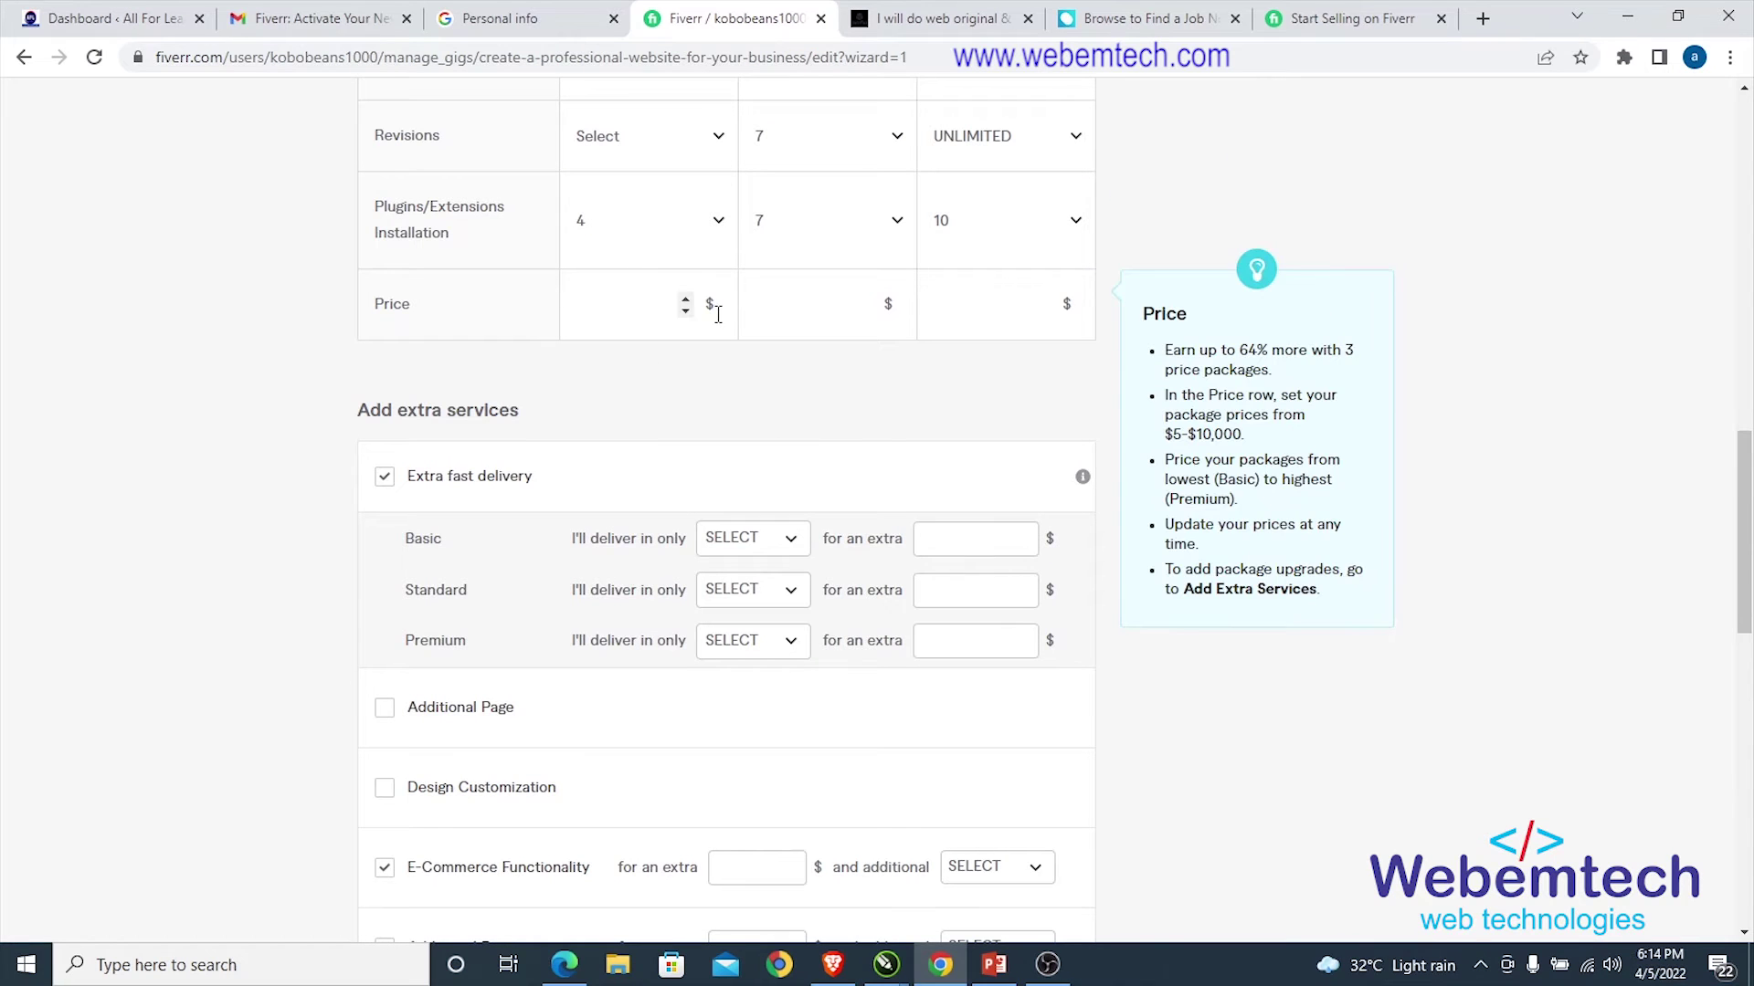
- Price the Basic, Standard and Premium packages at $25, $50 and $150
click(684, 301)
click(684, 302)
click(684, 301)
click(684, 302)
double_click(864, 296)
text(50)
click(1042, 304)
text(150)
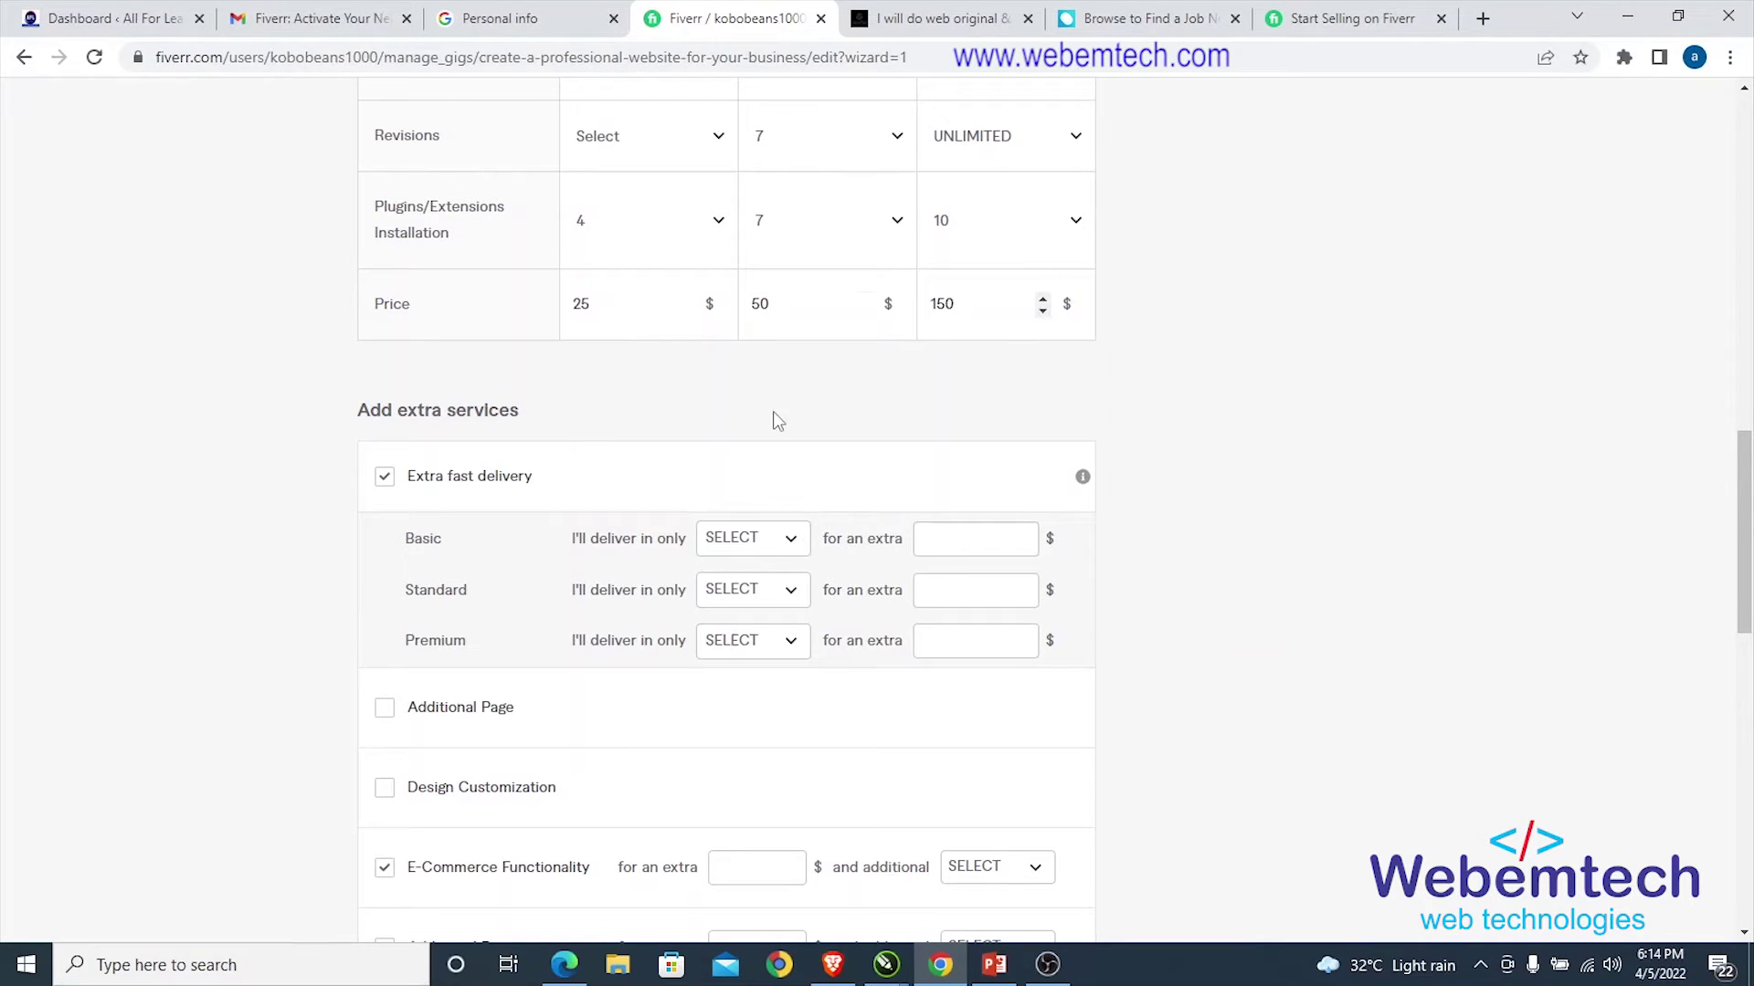
scroll(773, 411, down, 1)
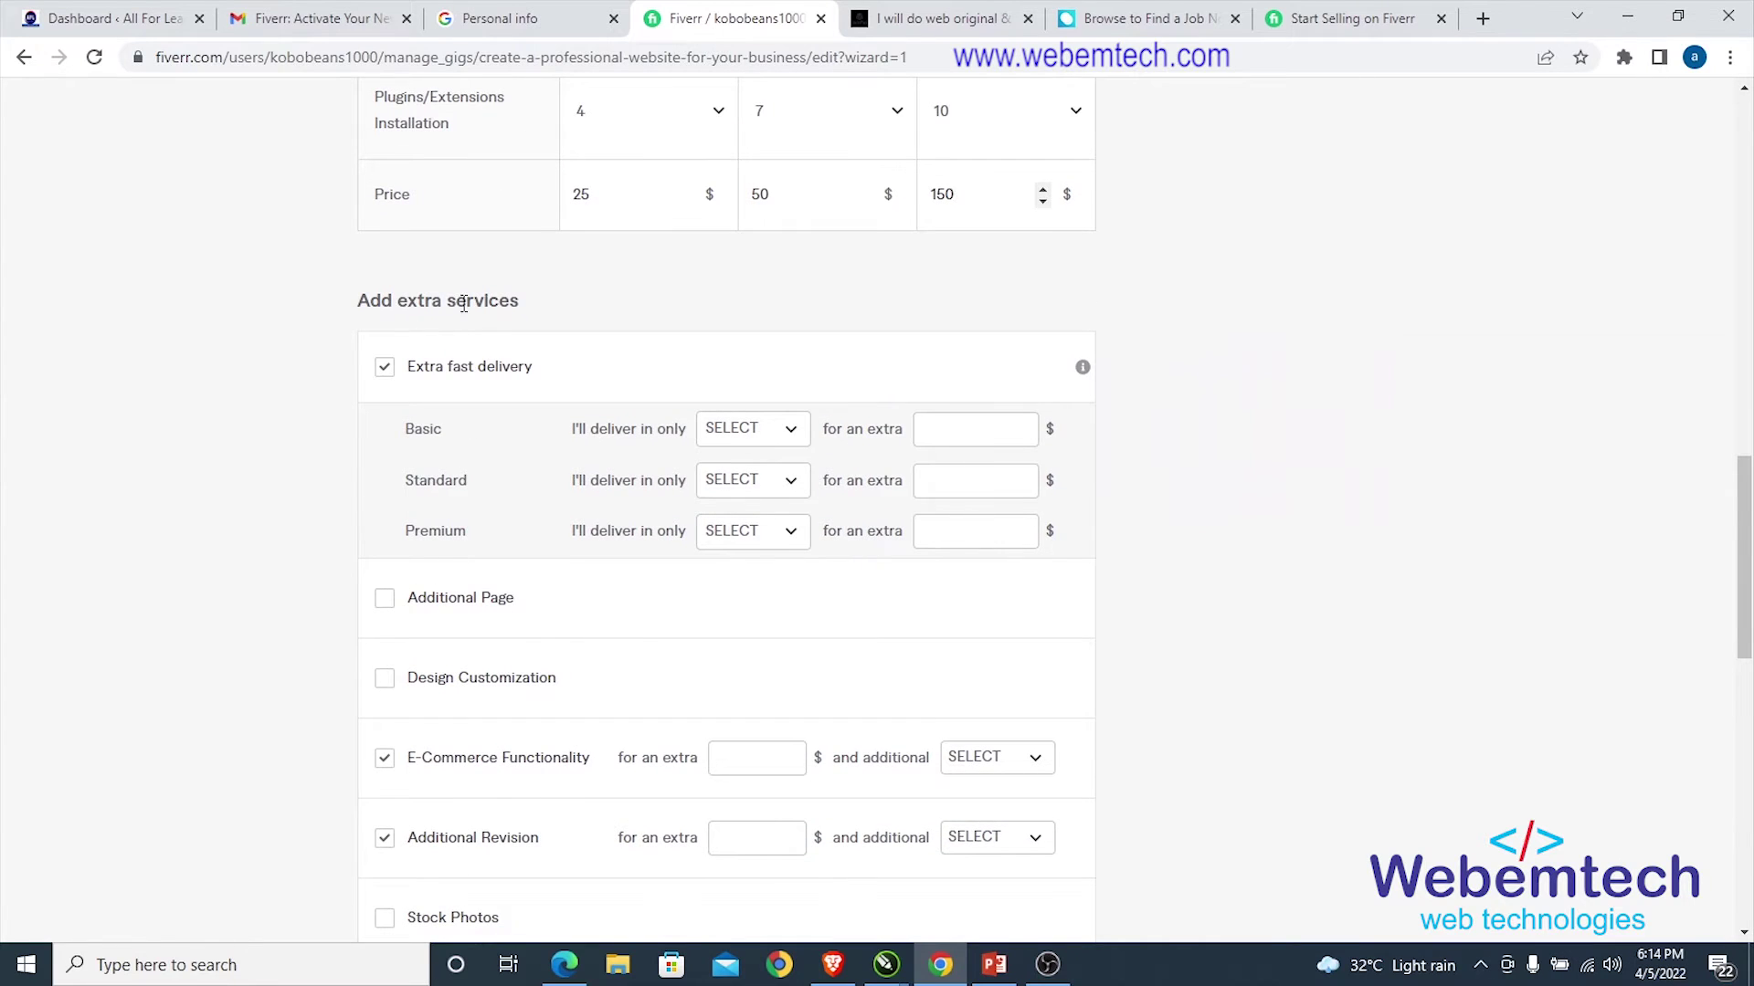
- Add extra fast delivery of 2, 4 and 4 days for $10, $15 and $25
mouse_move(485, 380)
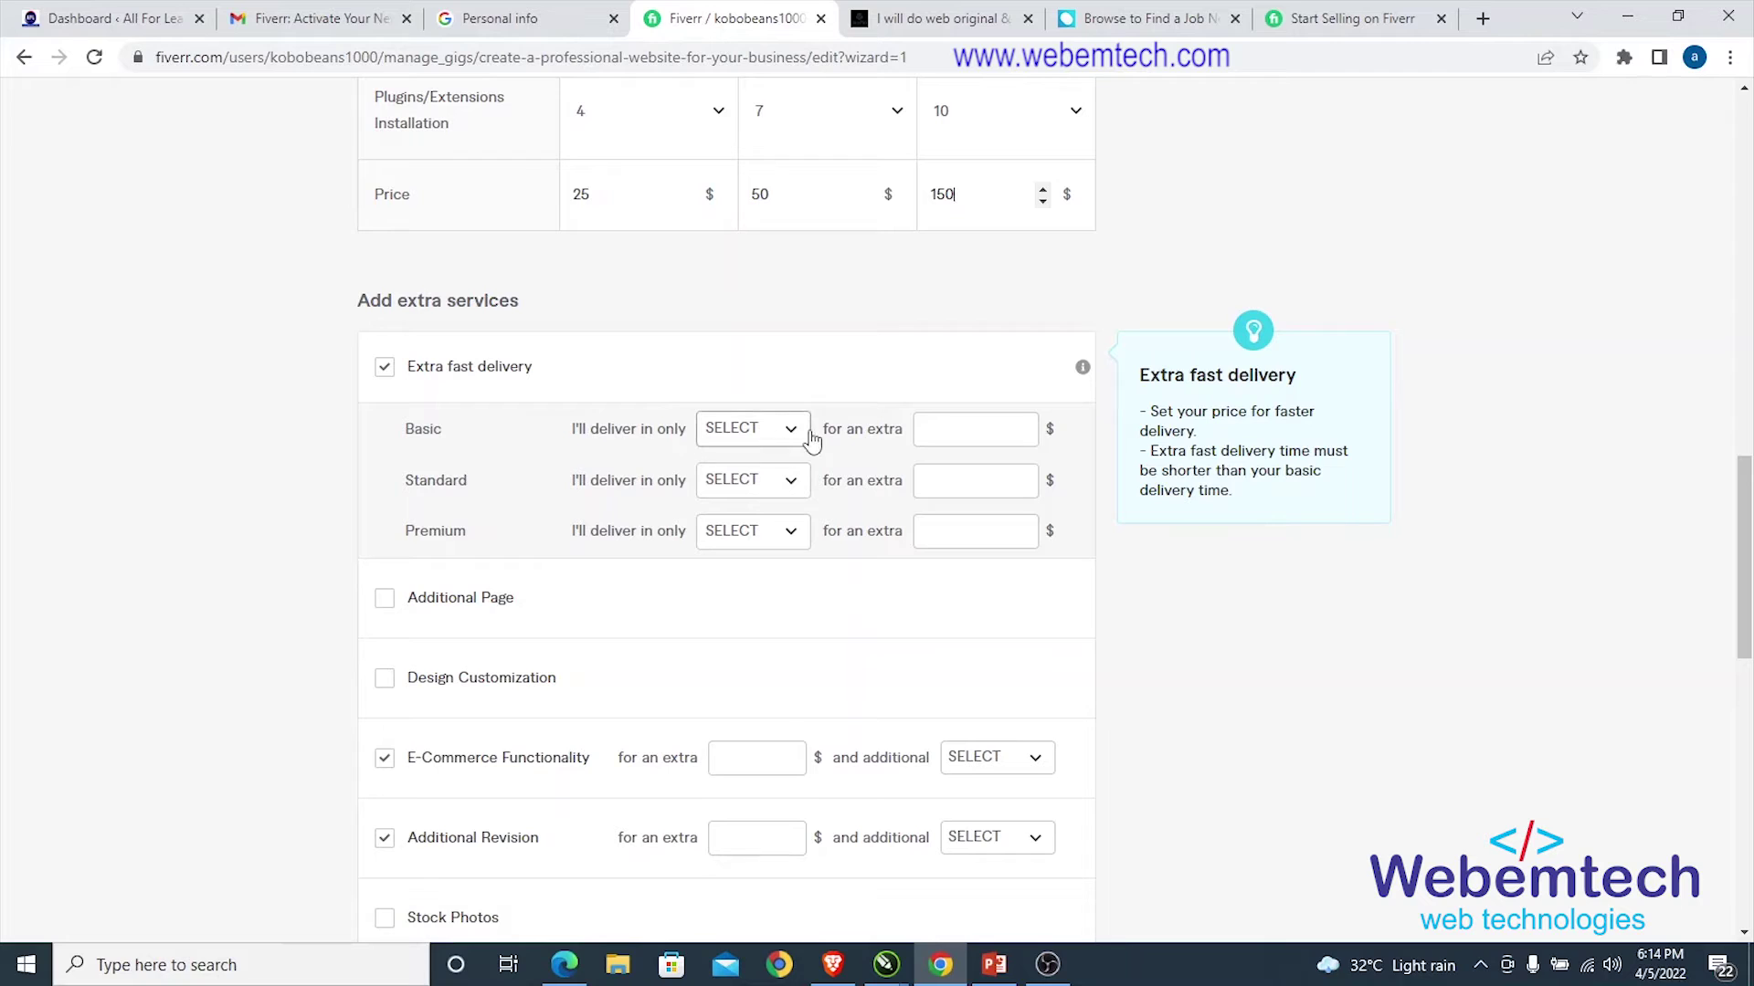
click(782, 430)
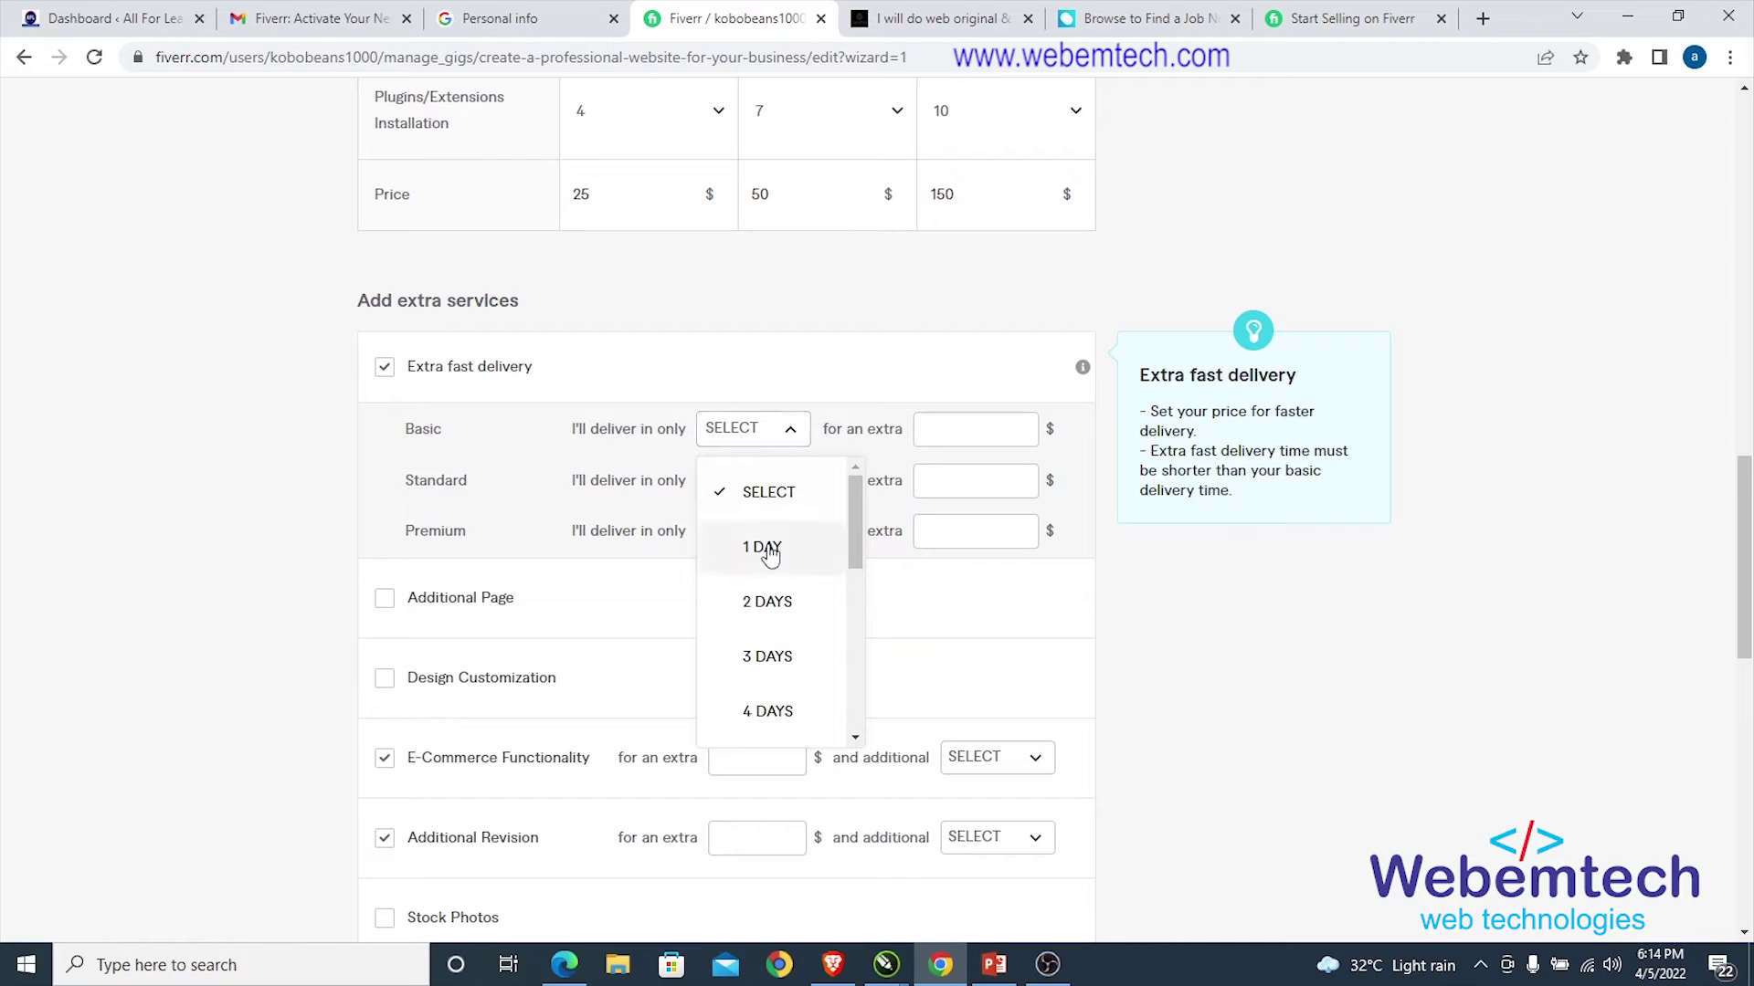
click(770, 600)
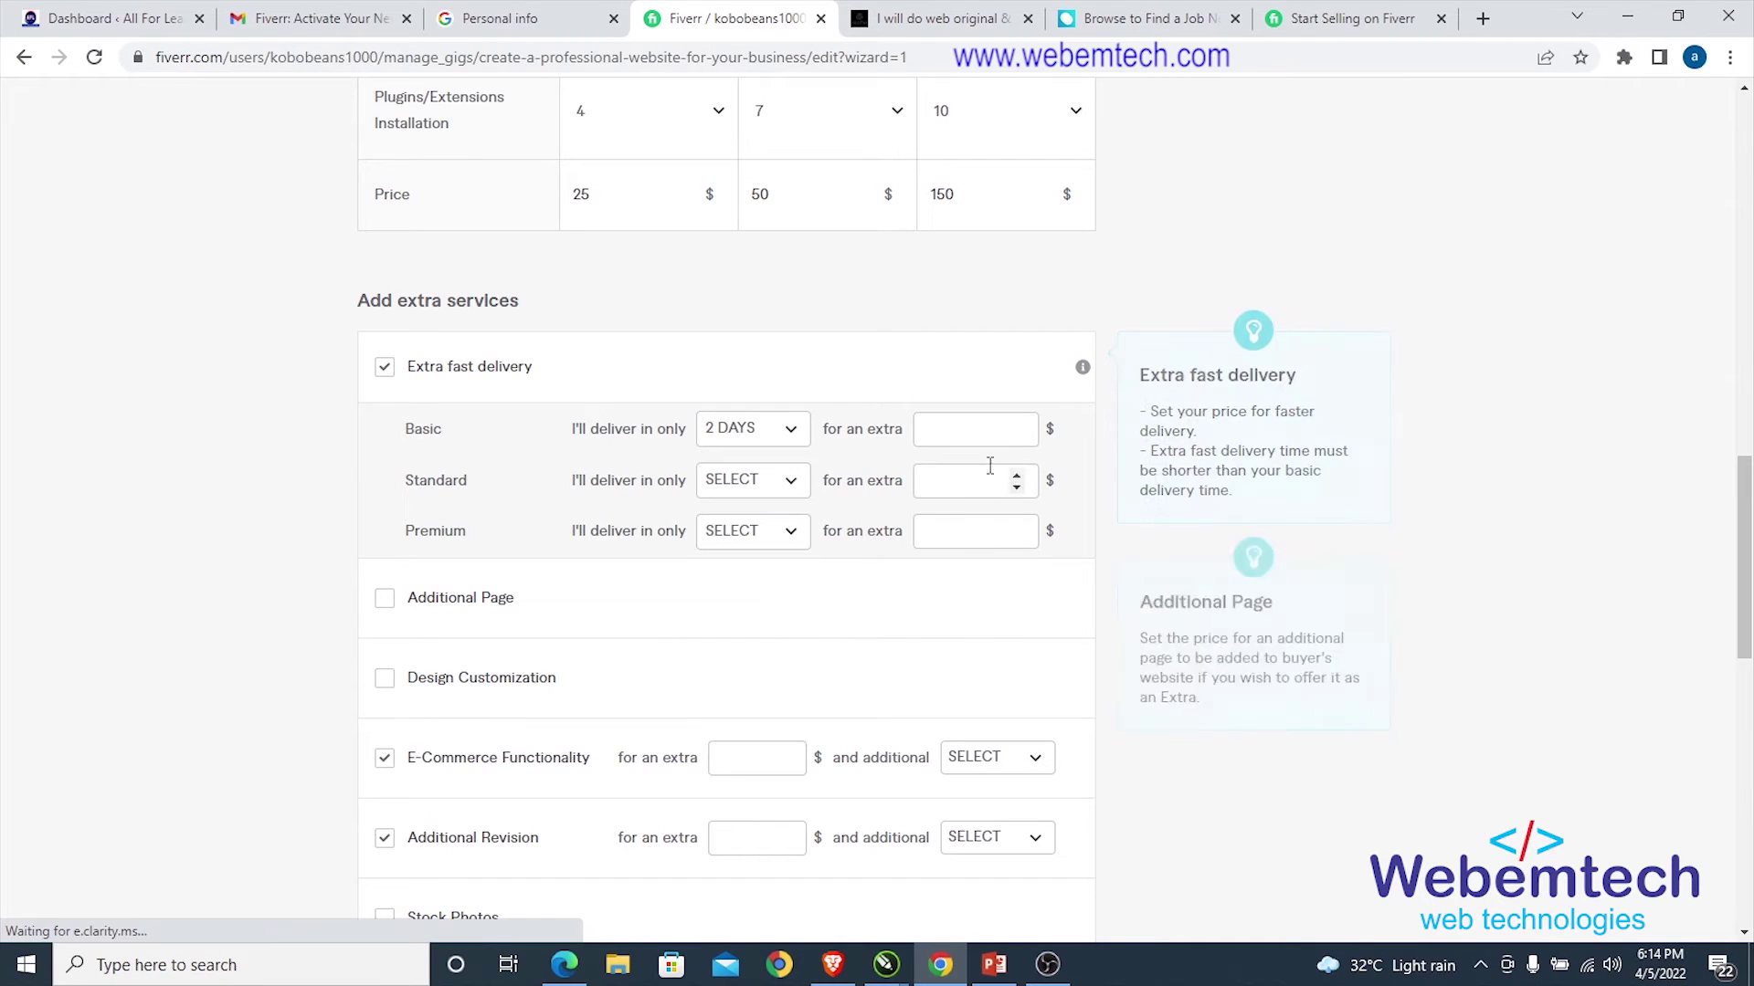
click(1017, 424)
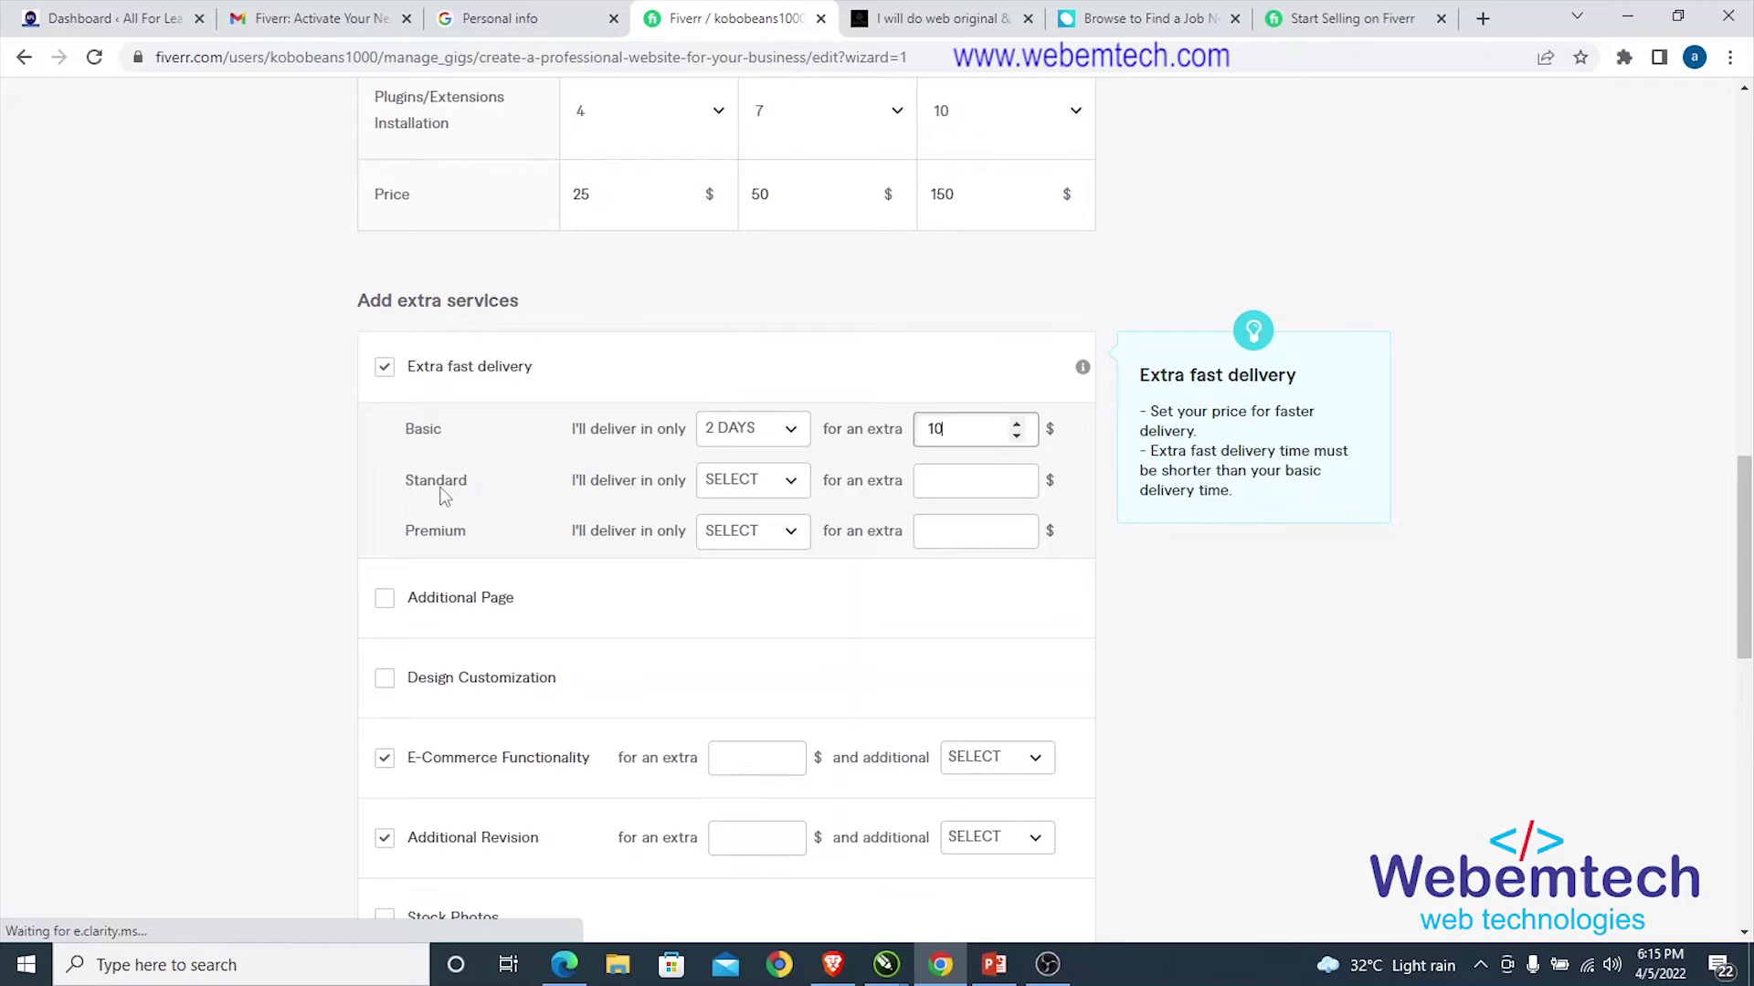
click(792, 487)
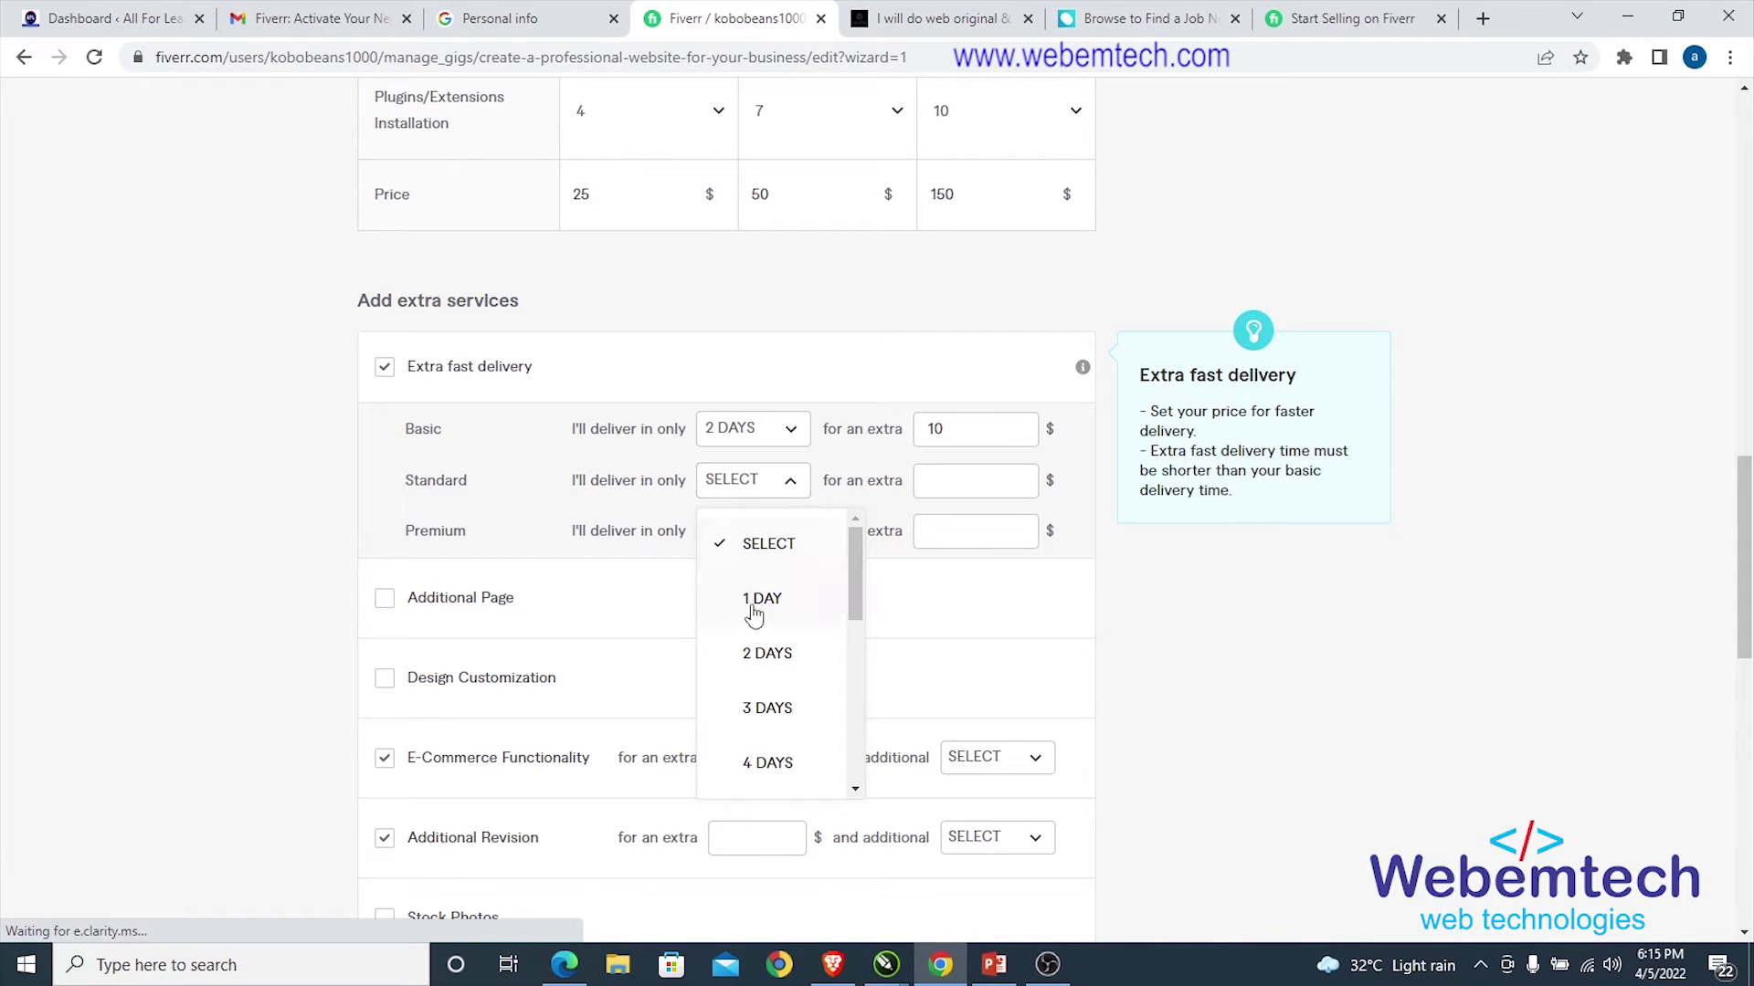
click(772, 763)
click(1017, 489)
double_click(1017, 477)
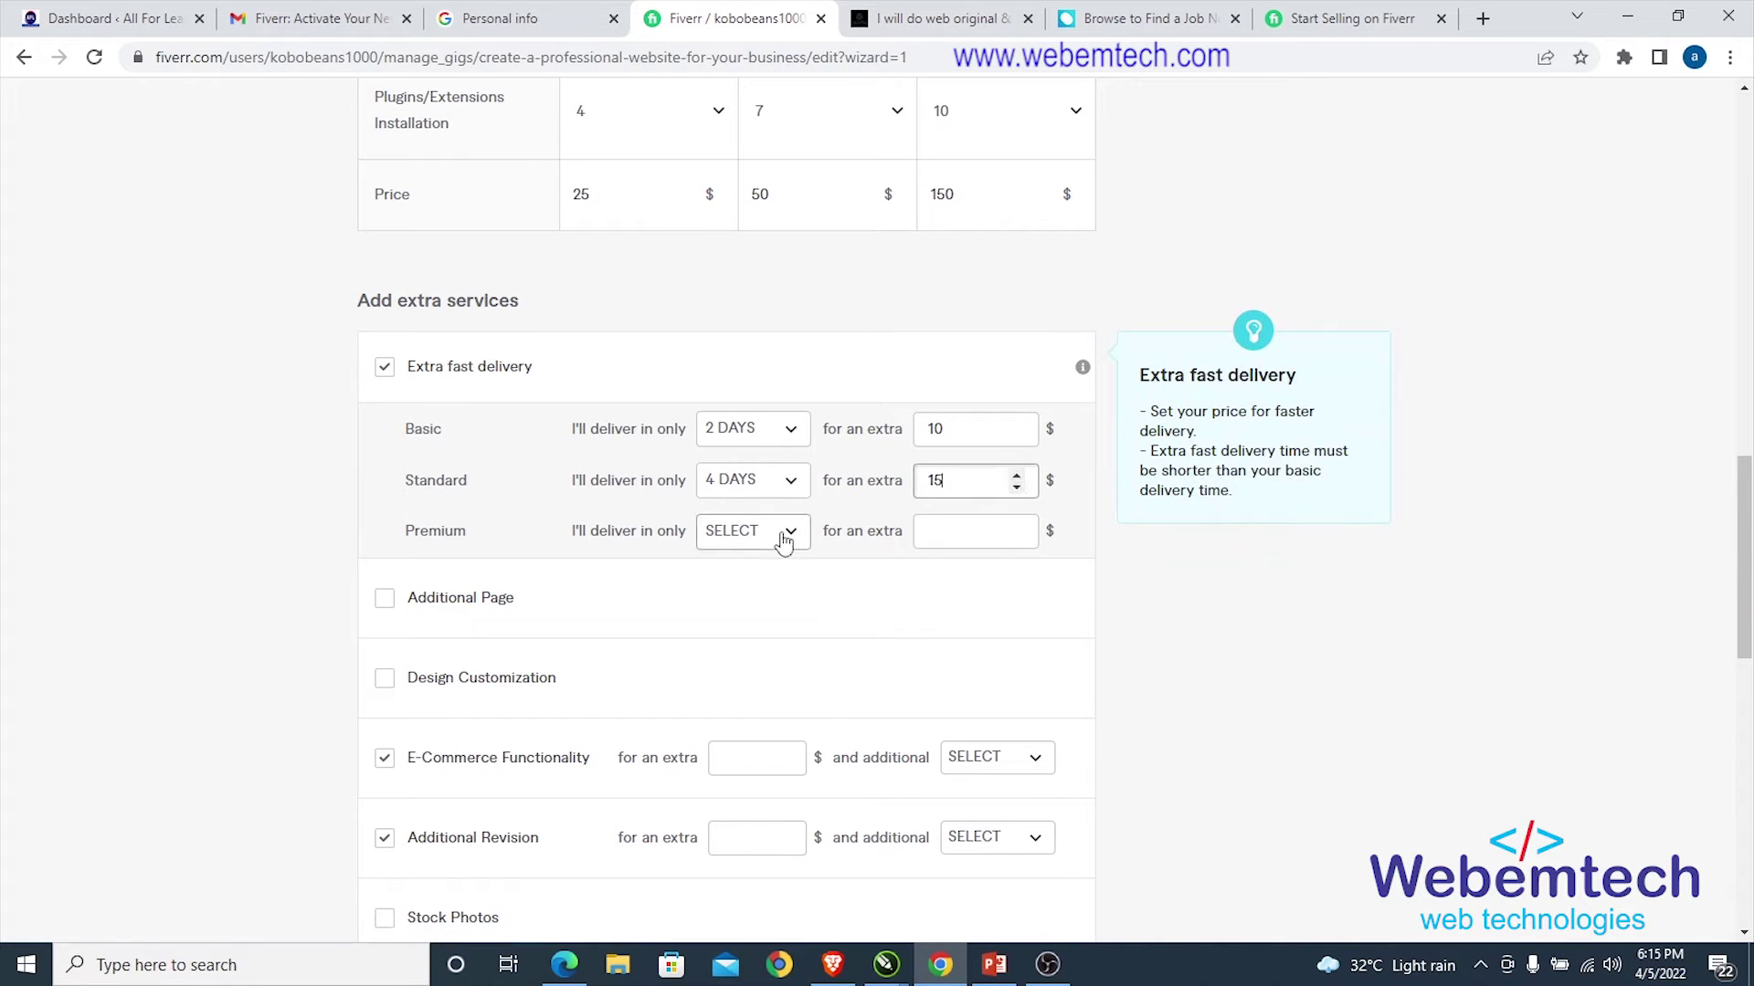
click(789, 535)
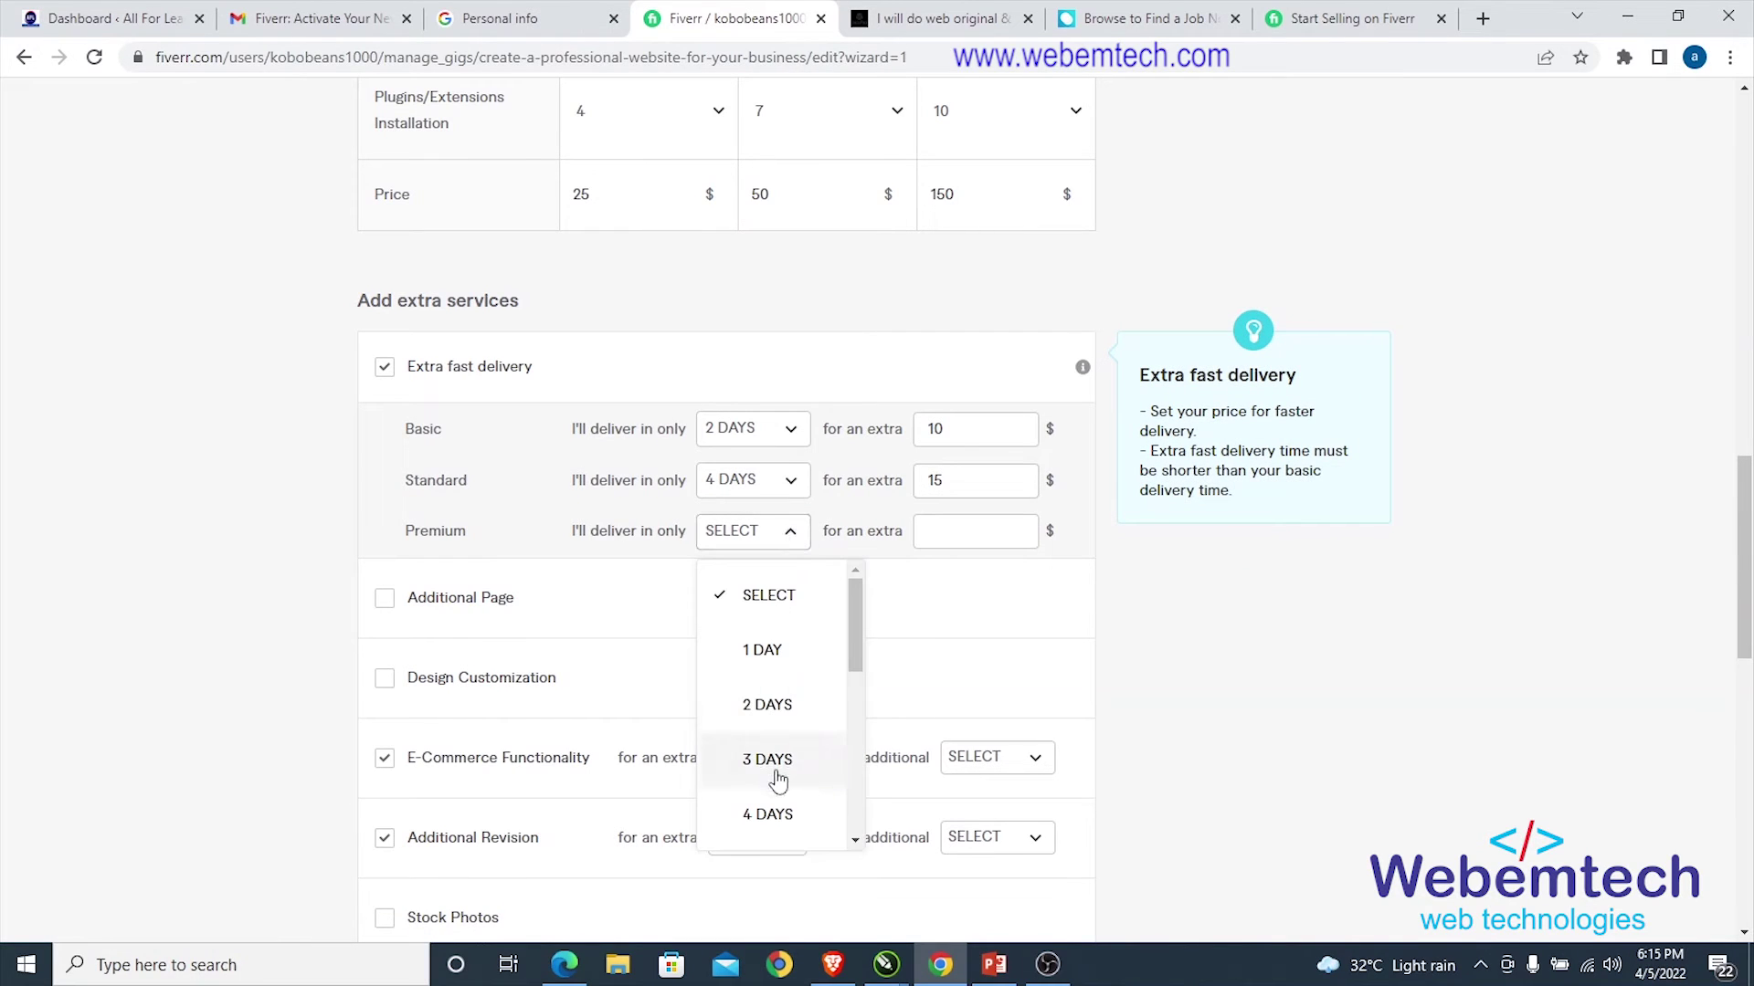
click(783, 816)
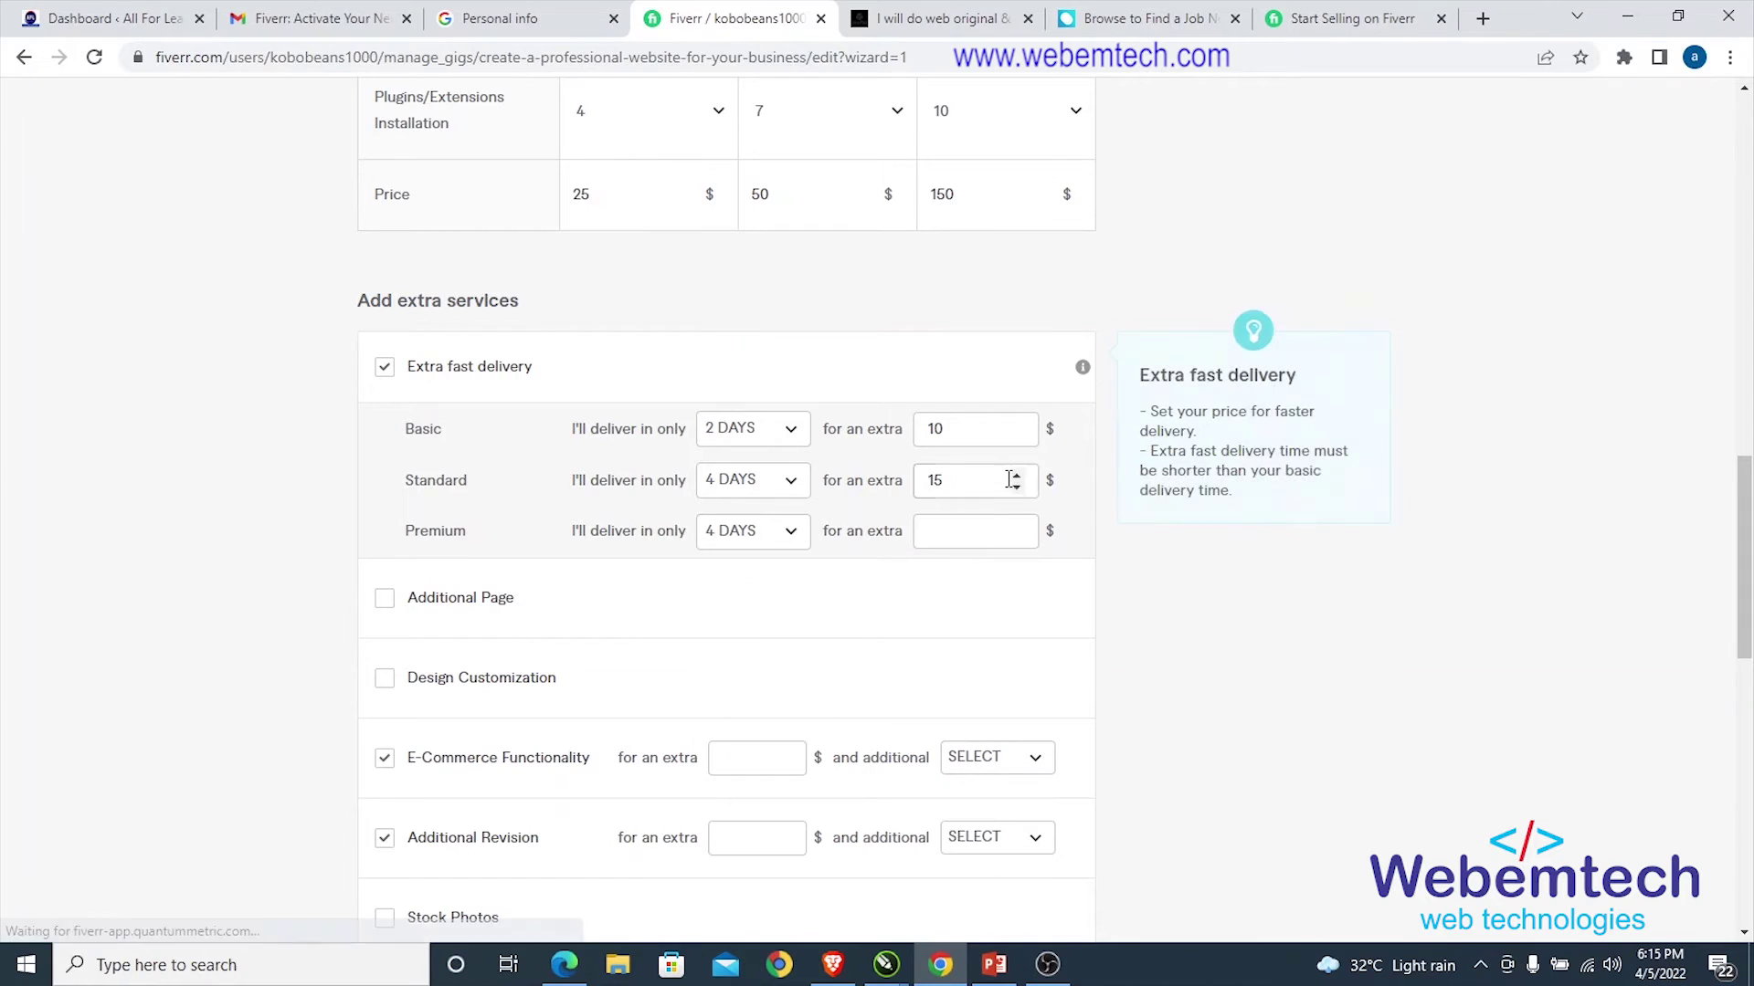
double_click(1016, 527)
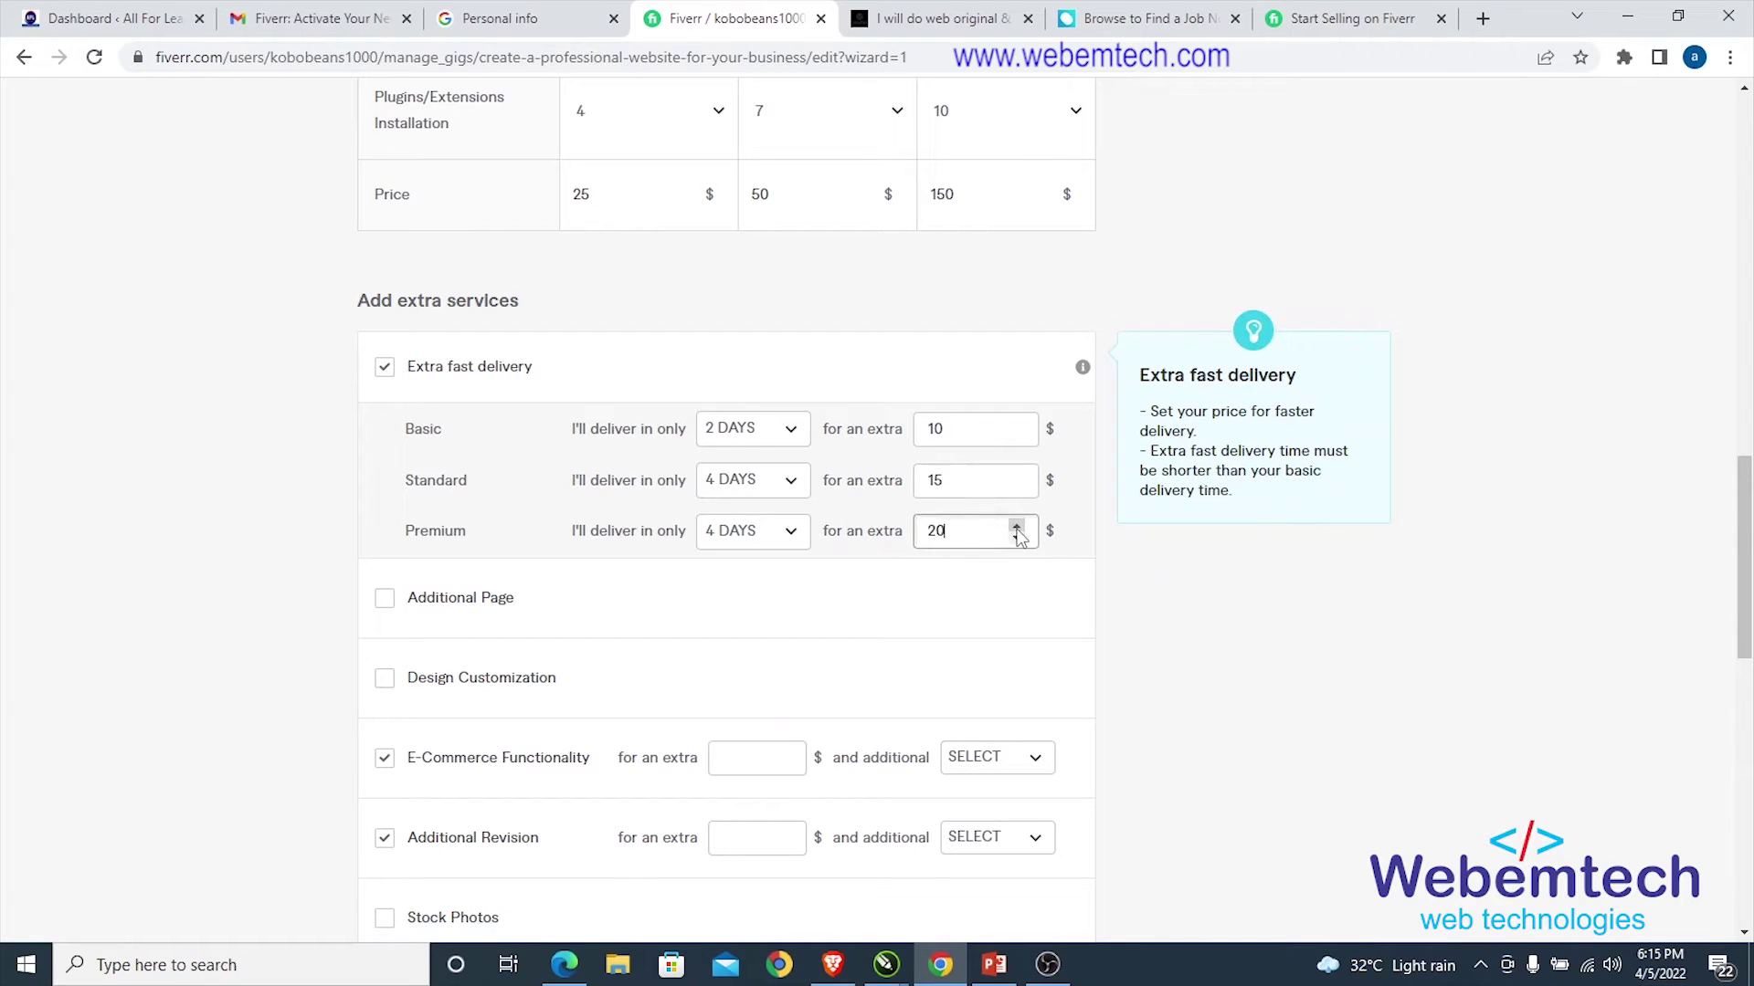
- Offer an Additional Page extra for $5
scroll(756, 555, down, 2)
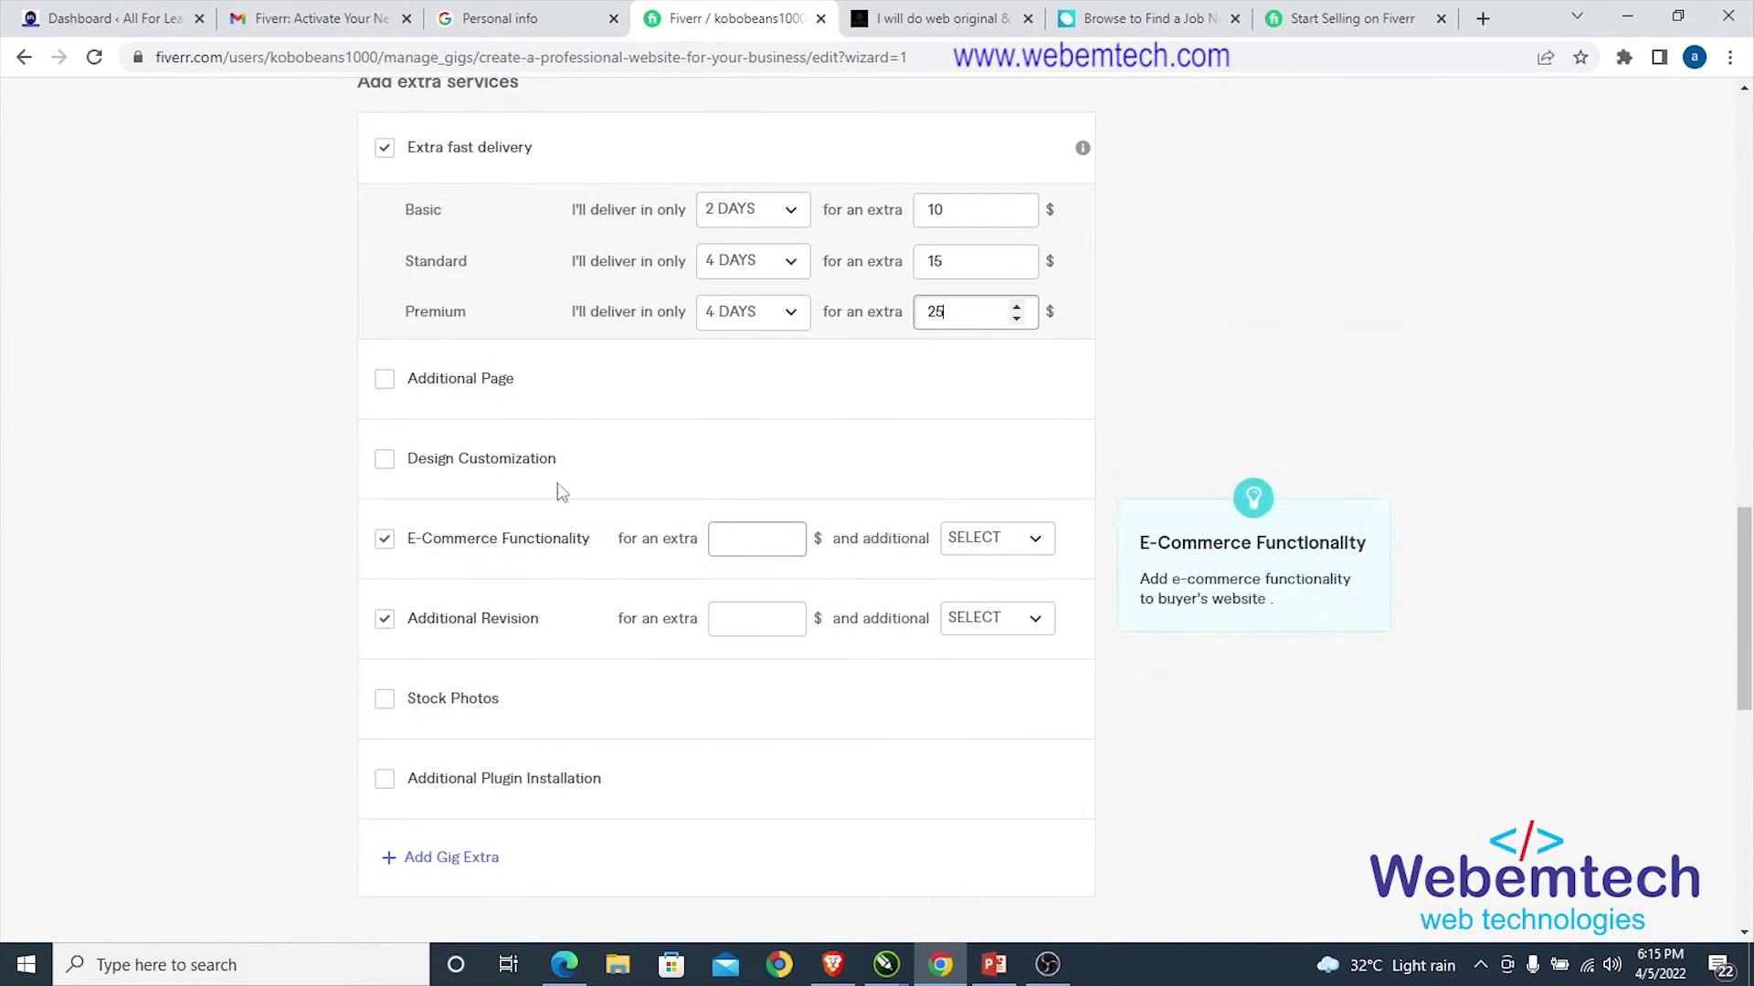
click(384, 378)
click(785, 375)
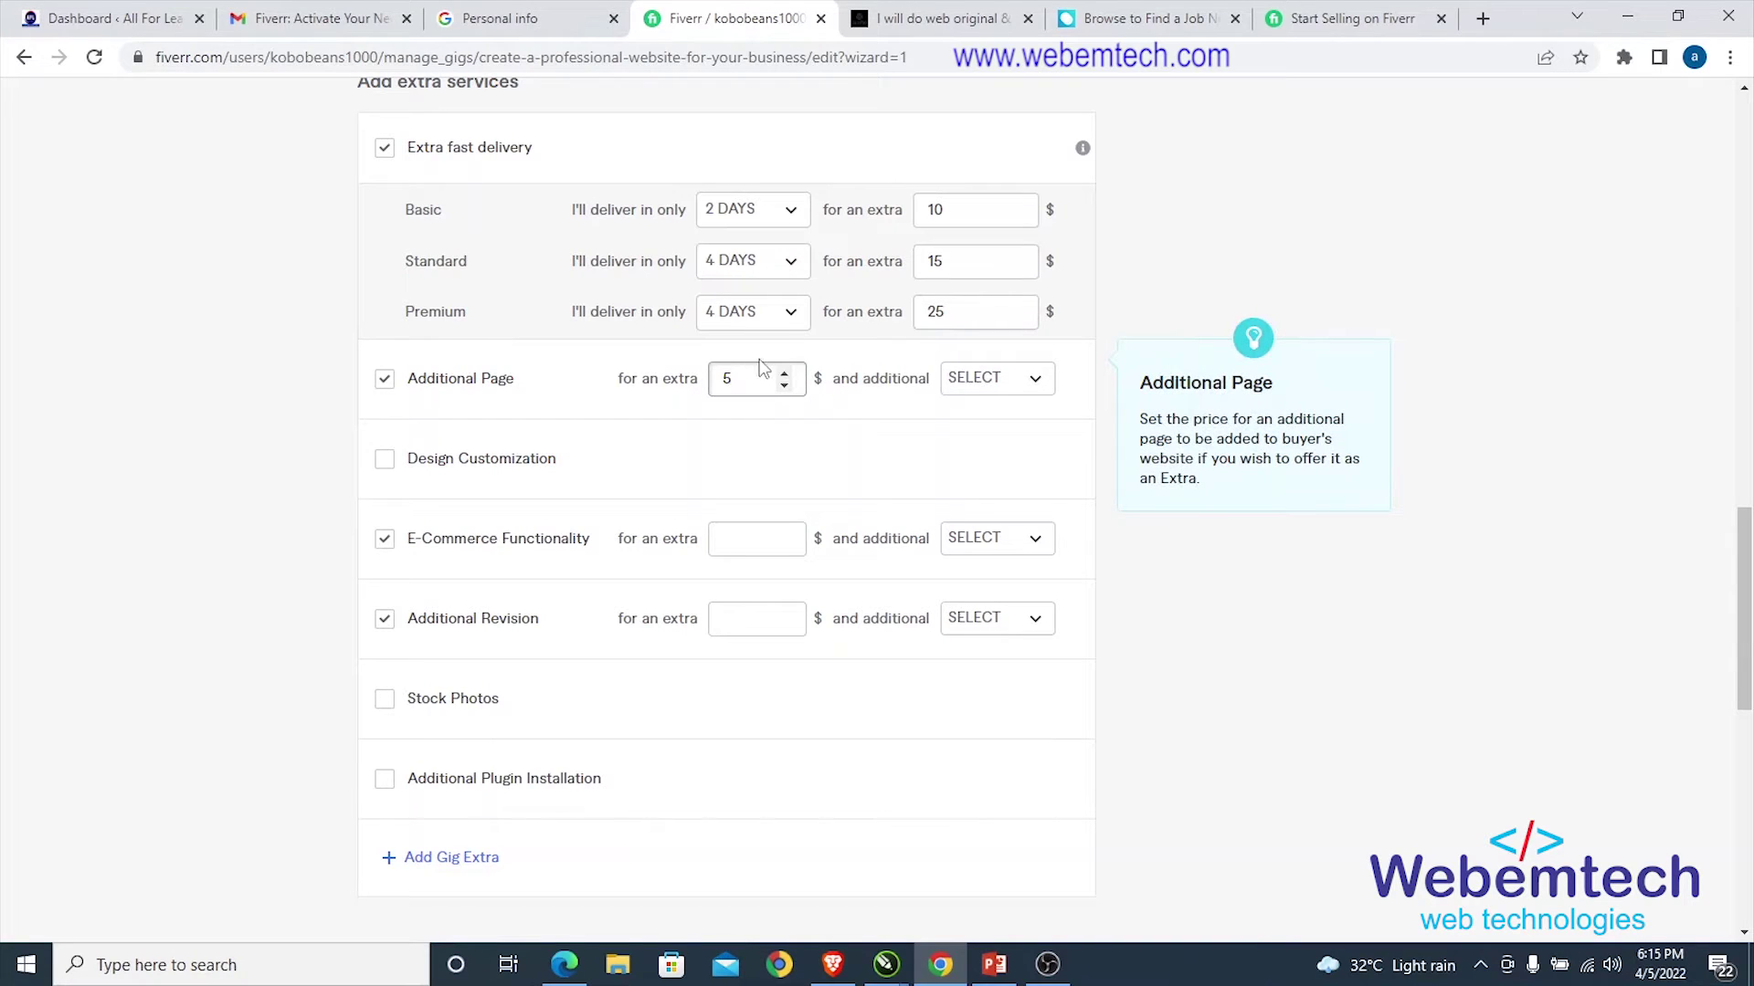
- Give Additional Page 1 extra day and add Design Customization at $5 with 1 extra day
click(1051, 385)
click(1039, 381)
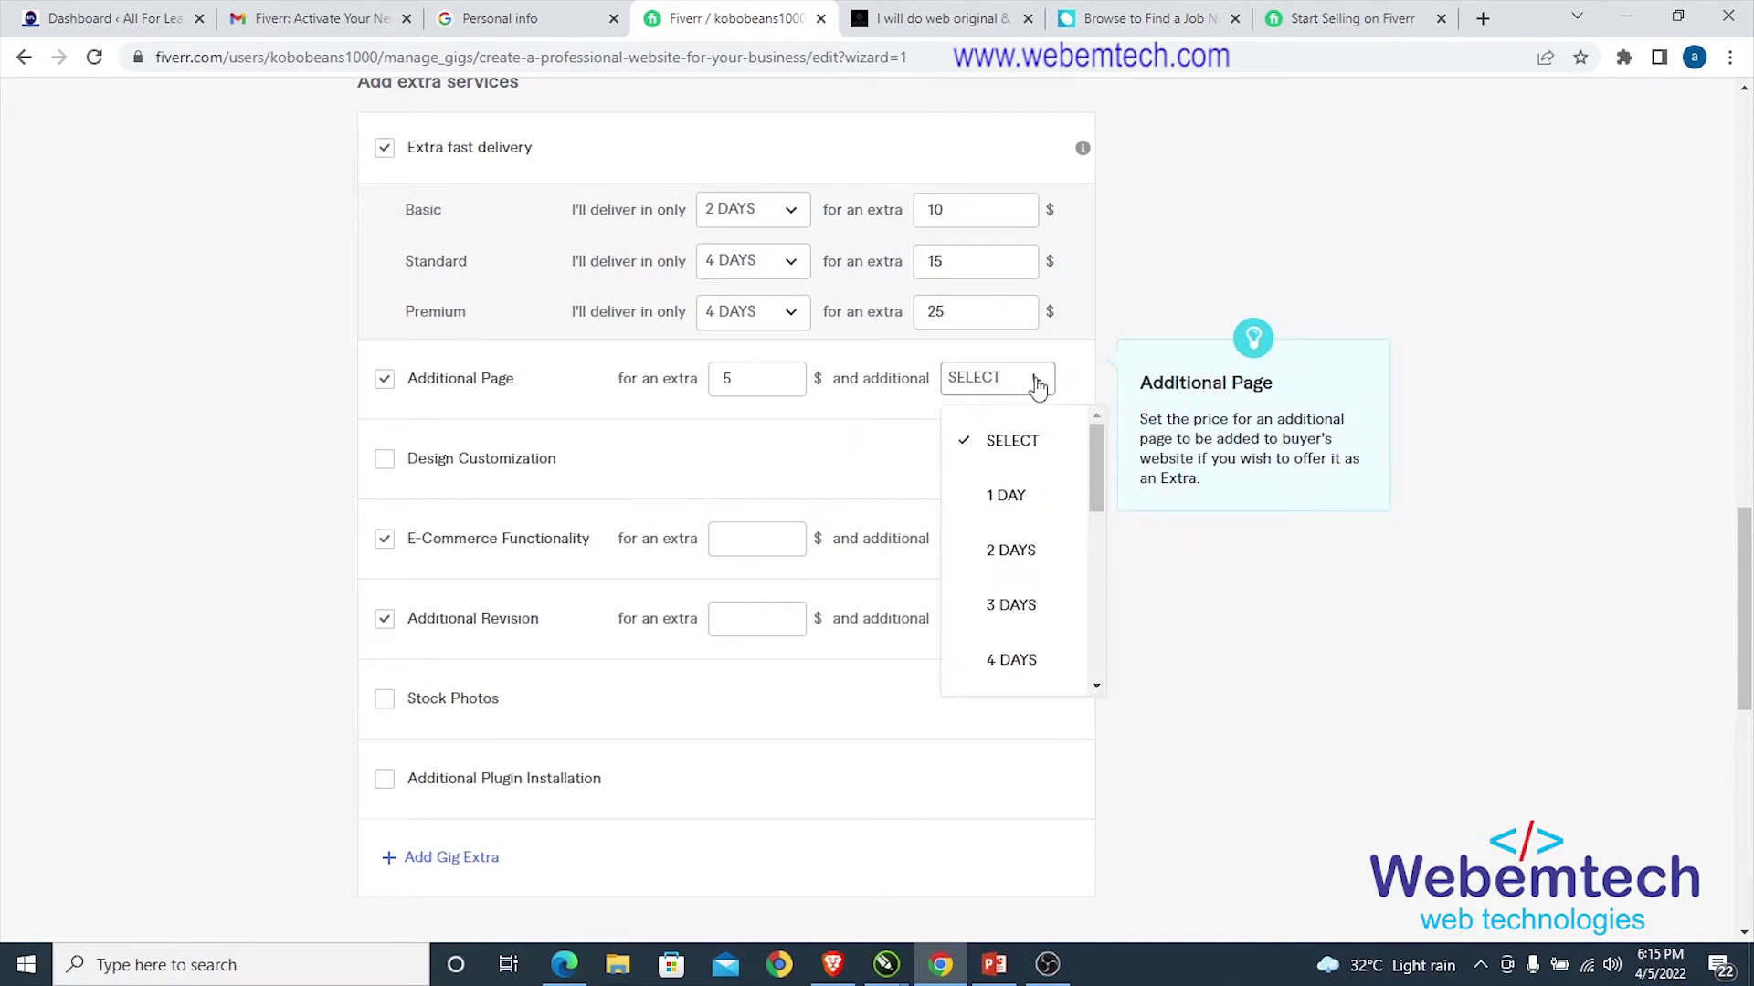
click(1009, 504)
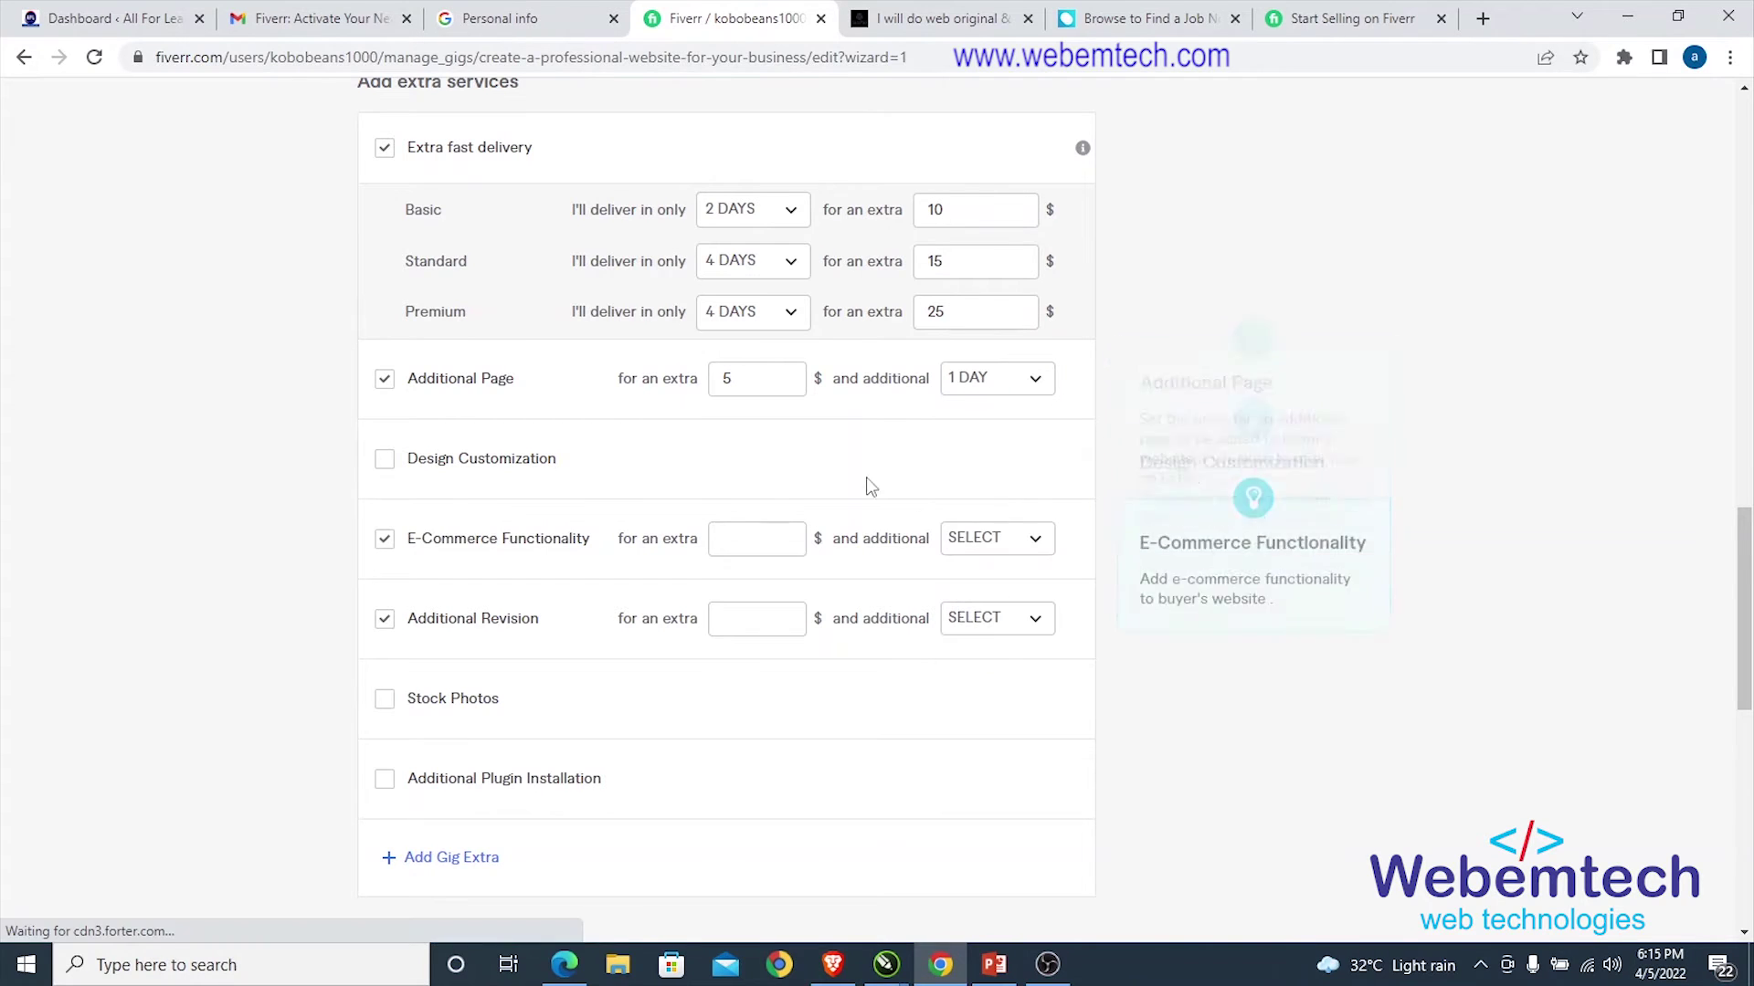
click(385, 460)
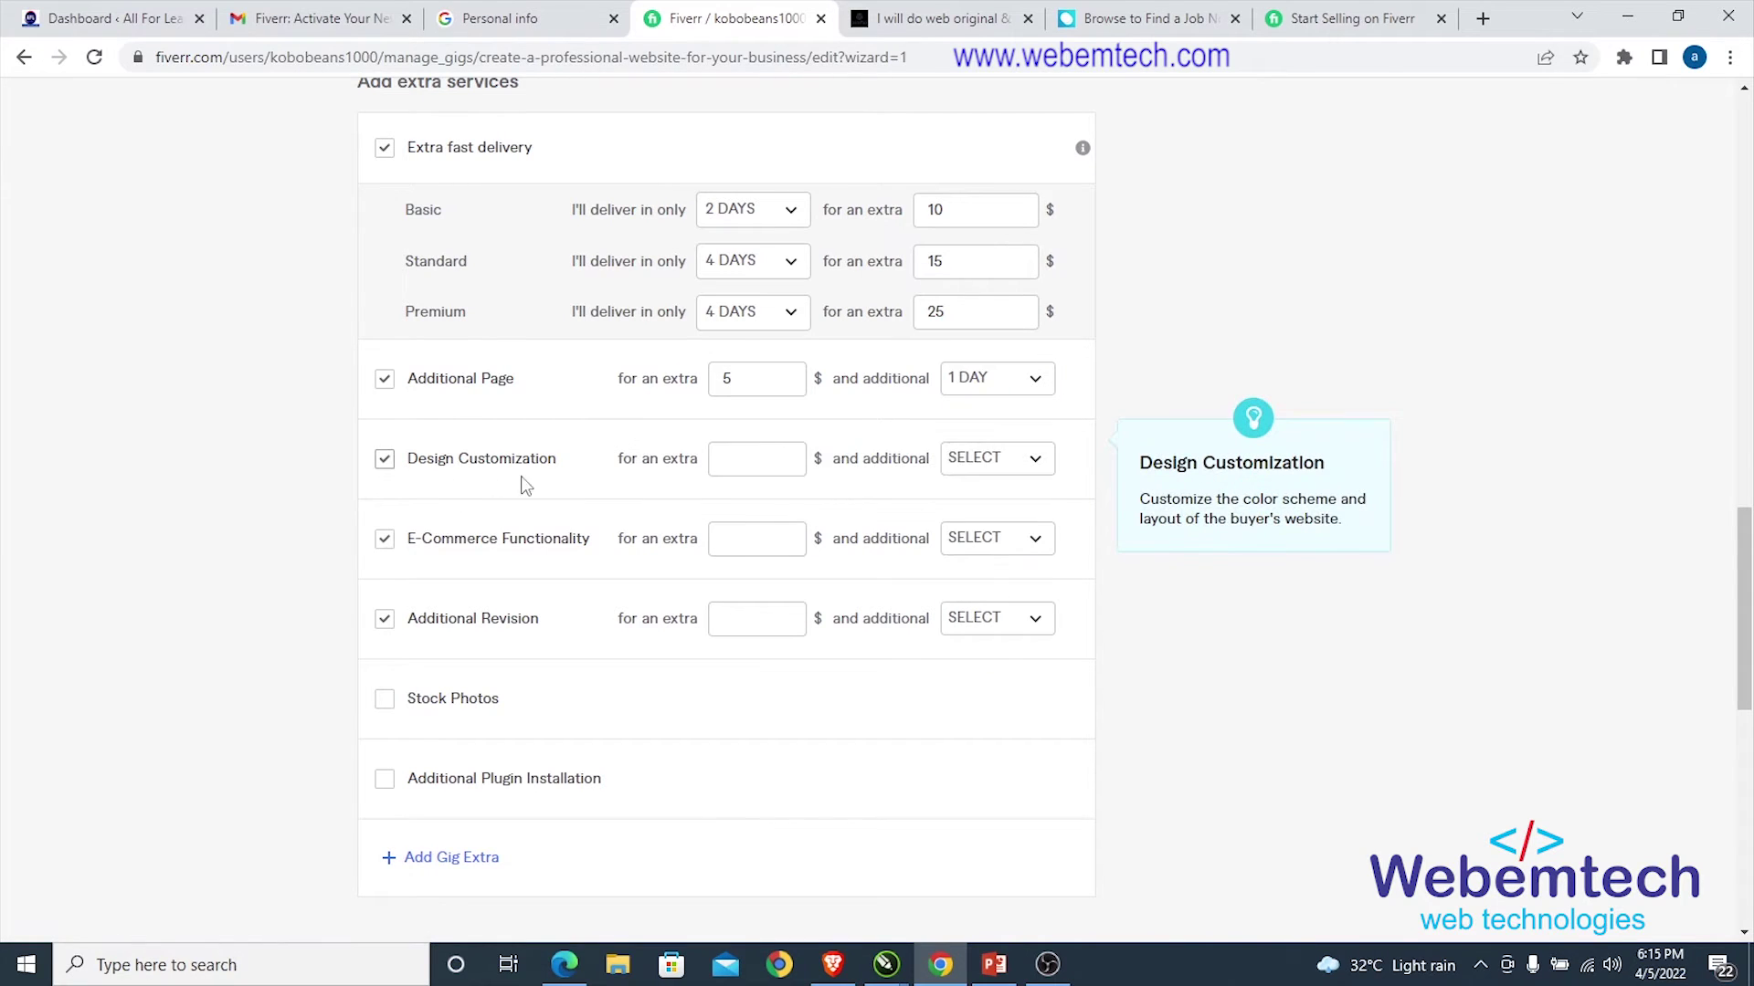
click(799, 459)
text(5)
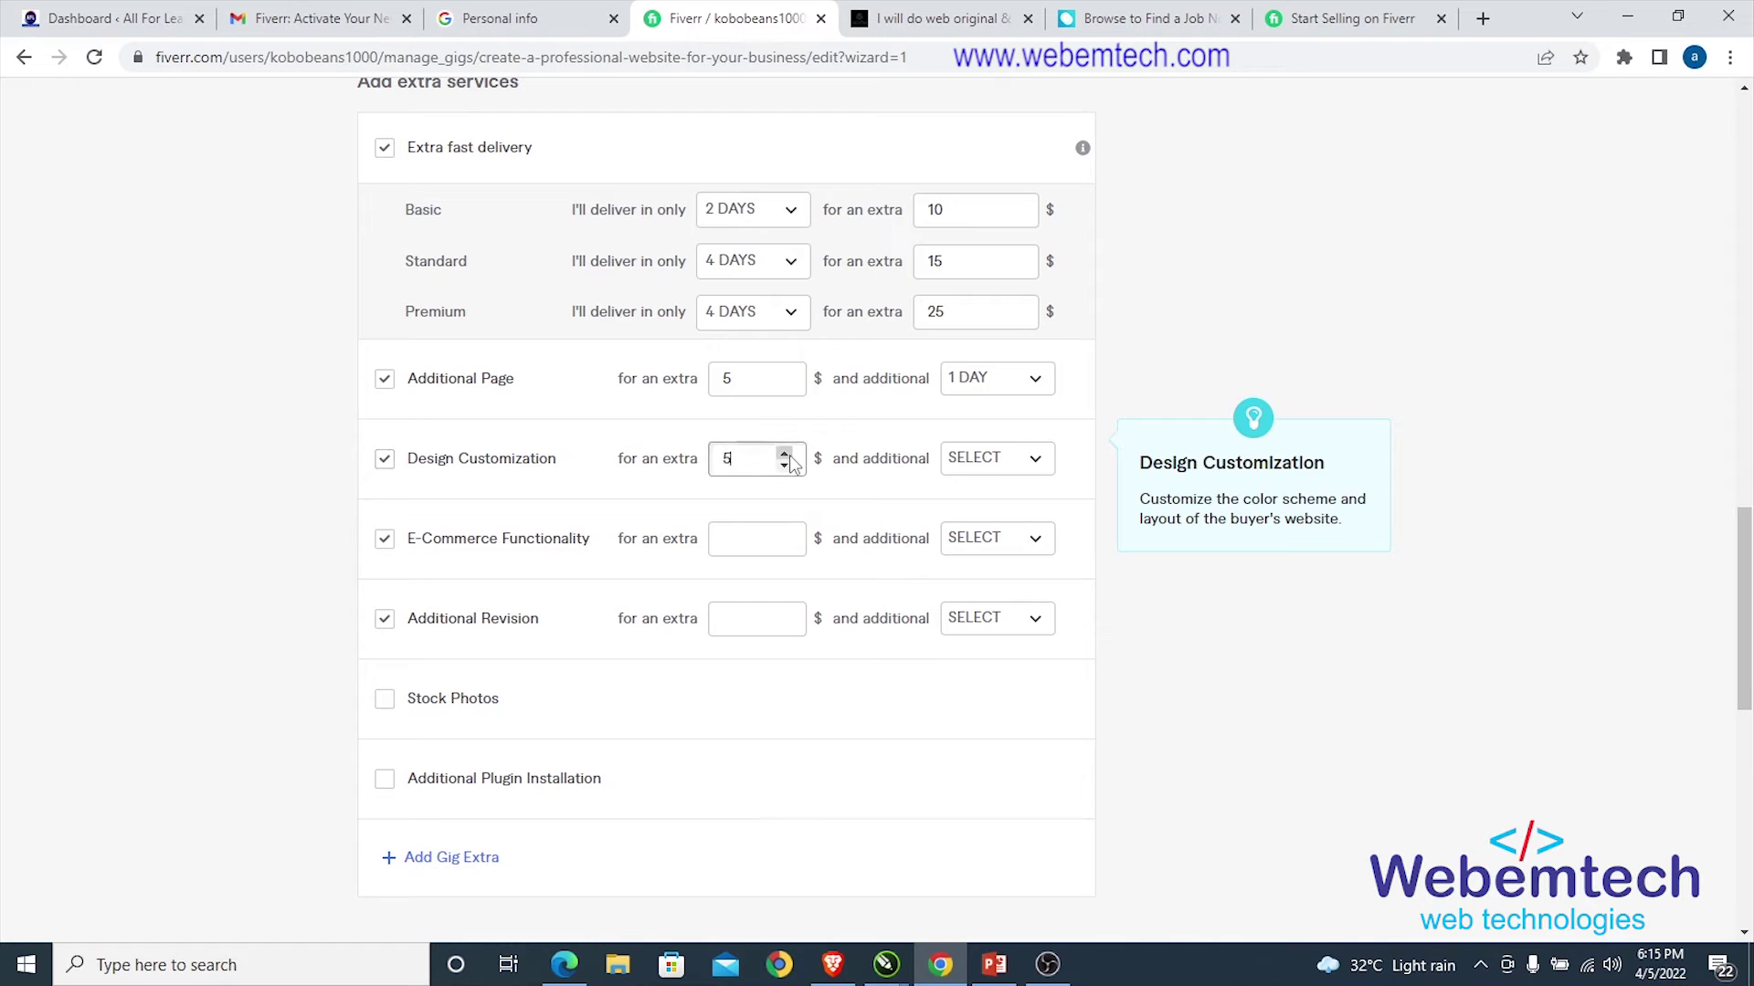
click(1037, 466)
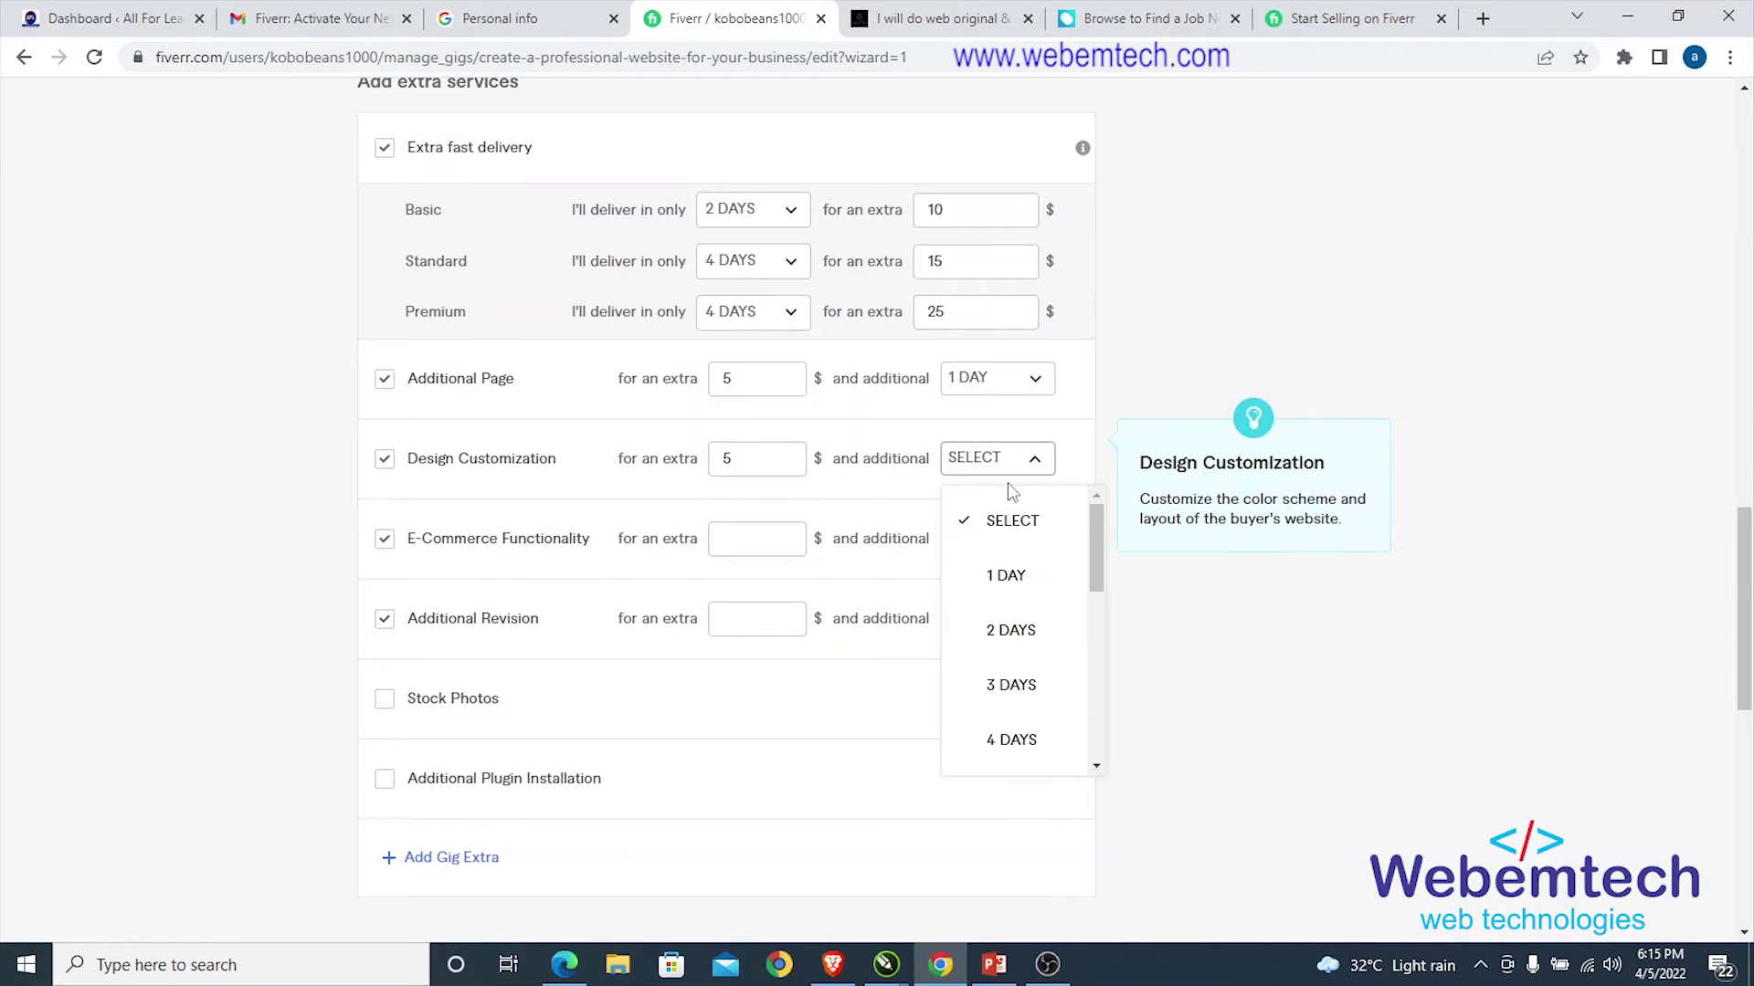
click(1009, 575)
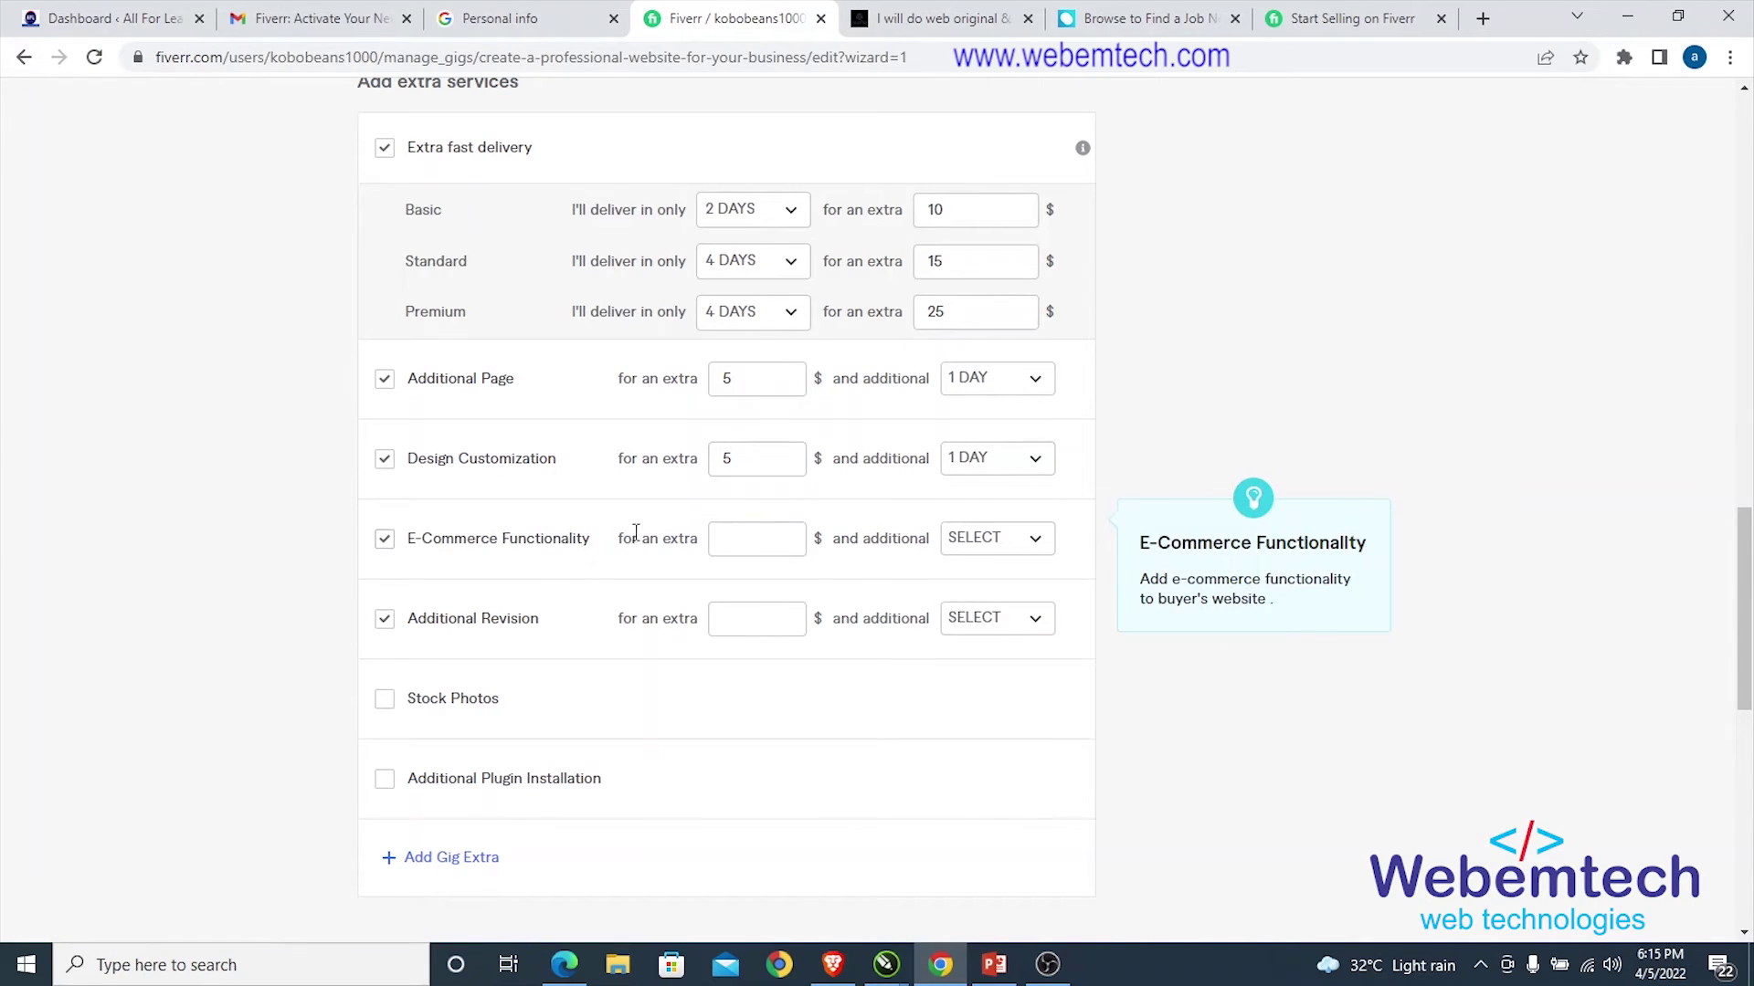
- Set E-Commerce to $10 with 1 extra day and Additional Revision to $10 with 2 days
click(784, 534)
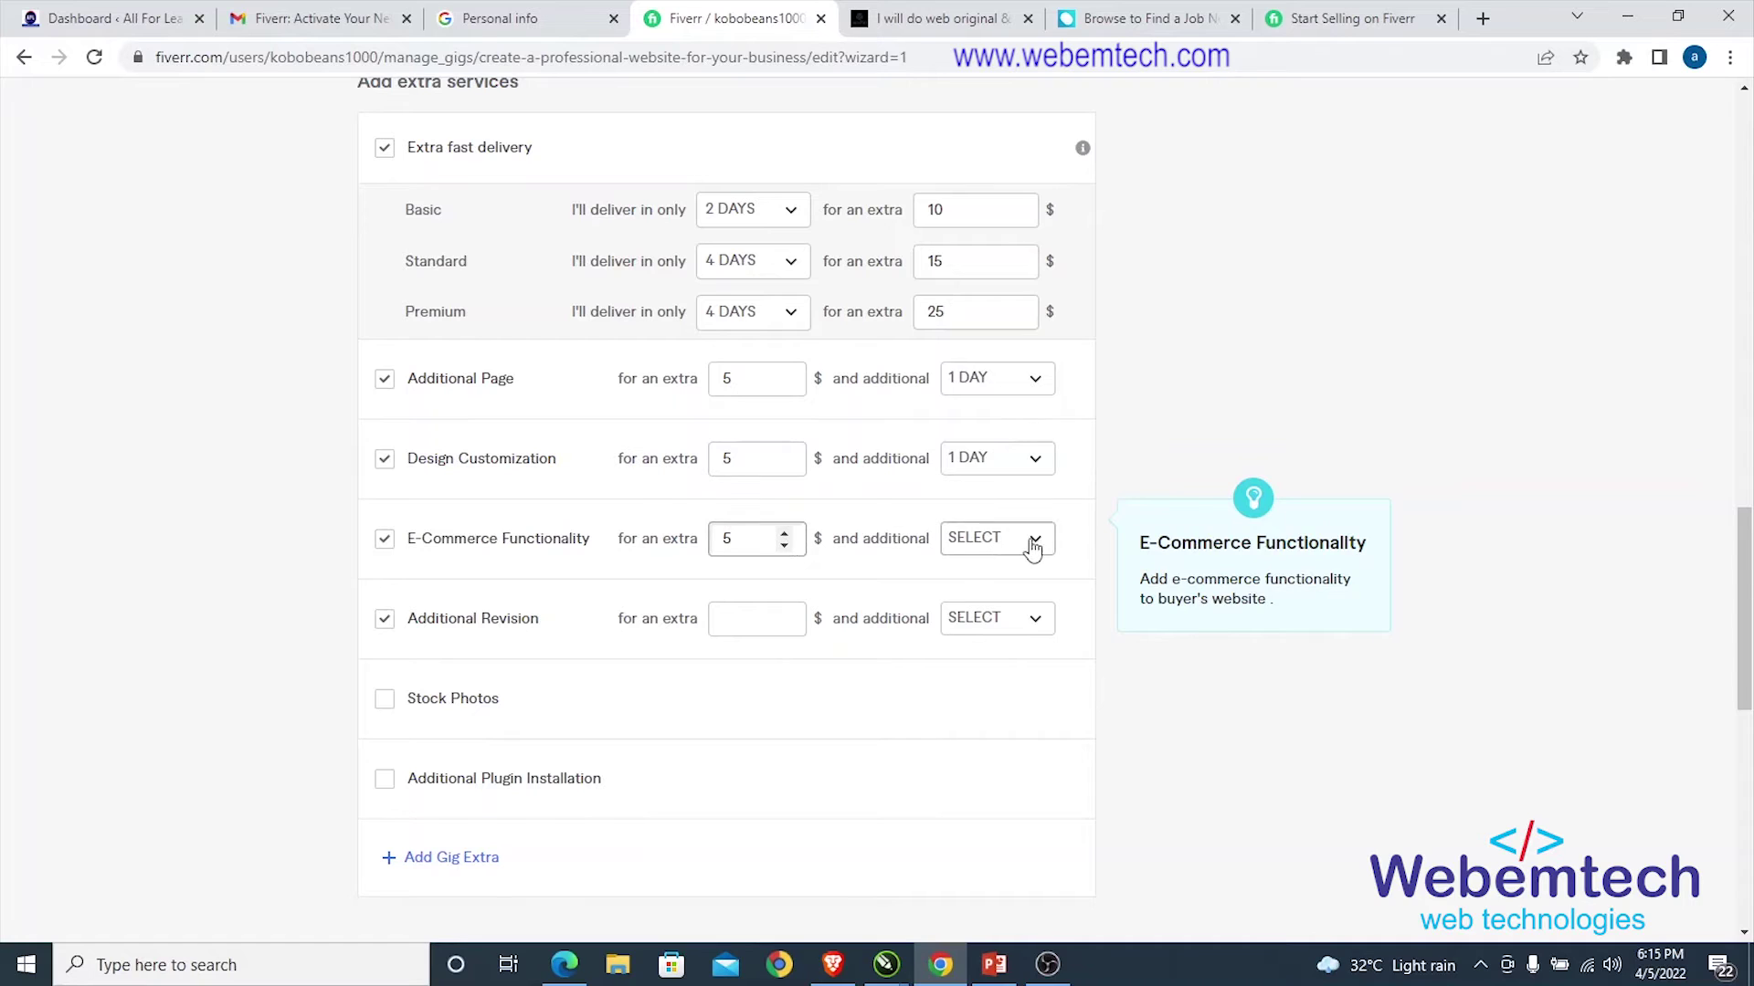
click(783, 535)
scroll(770, 648, up, 1)
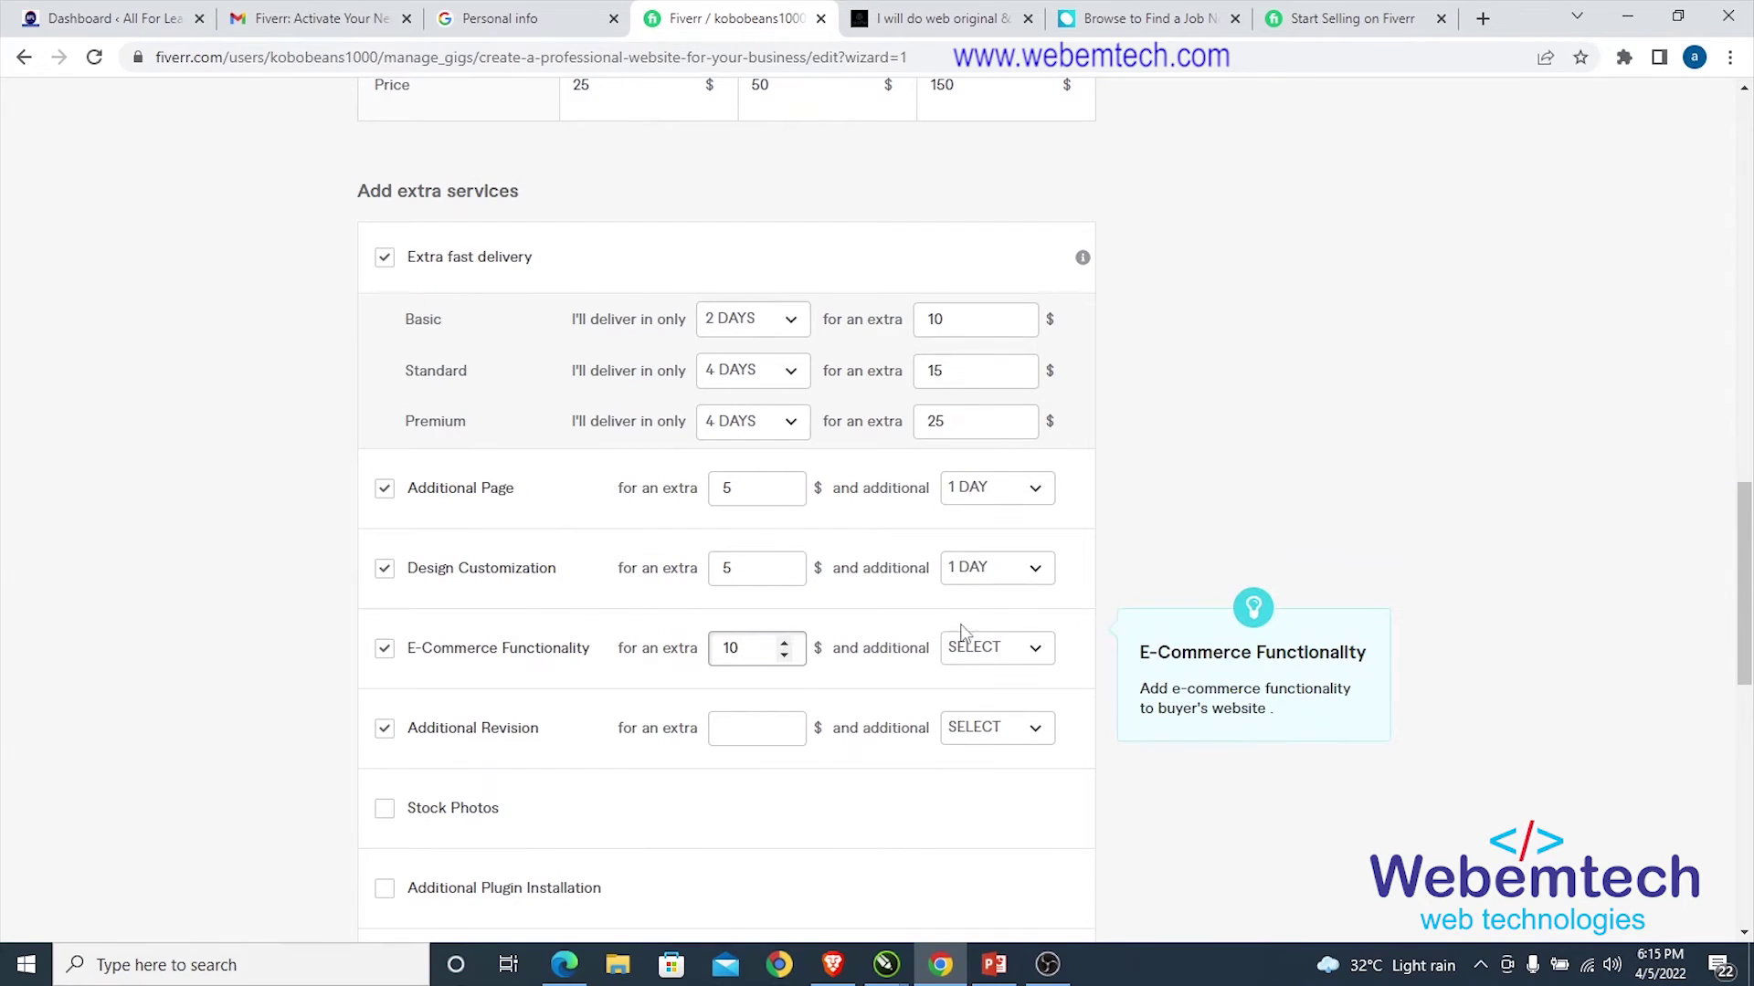
click(1035, 647)
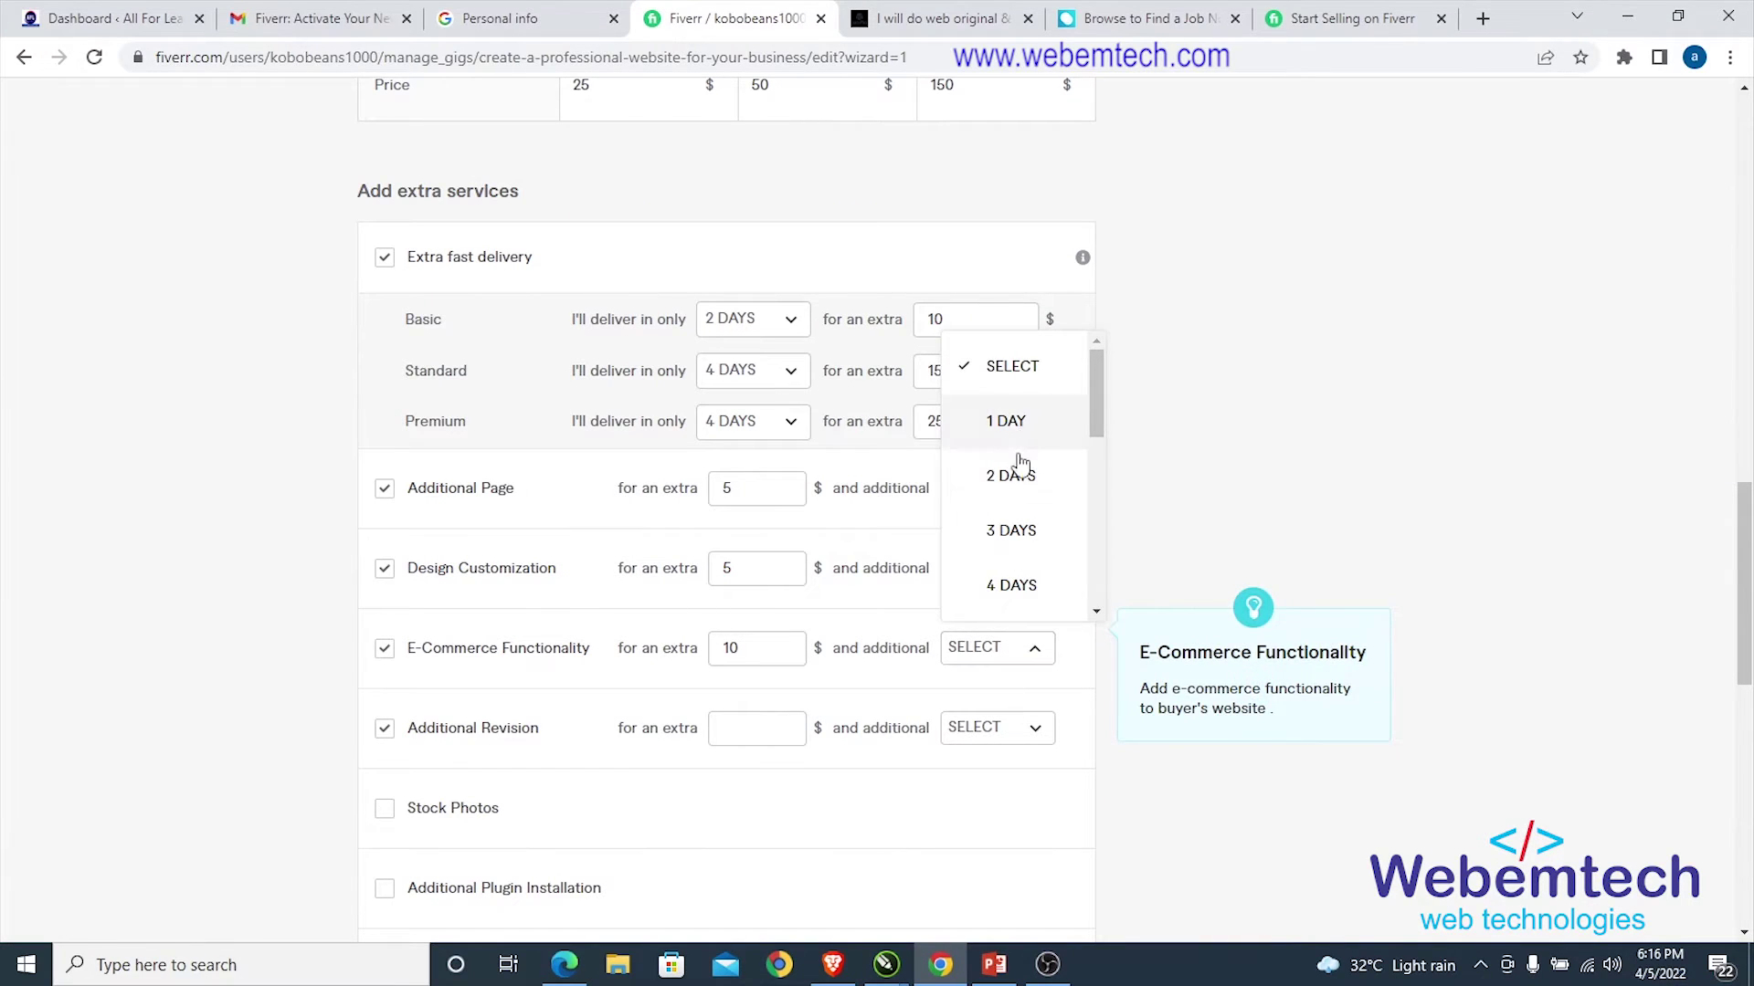
click(1010, 427)
scroll(970, 591, down, 3)
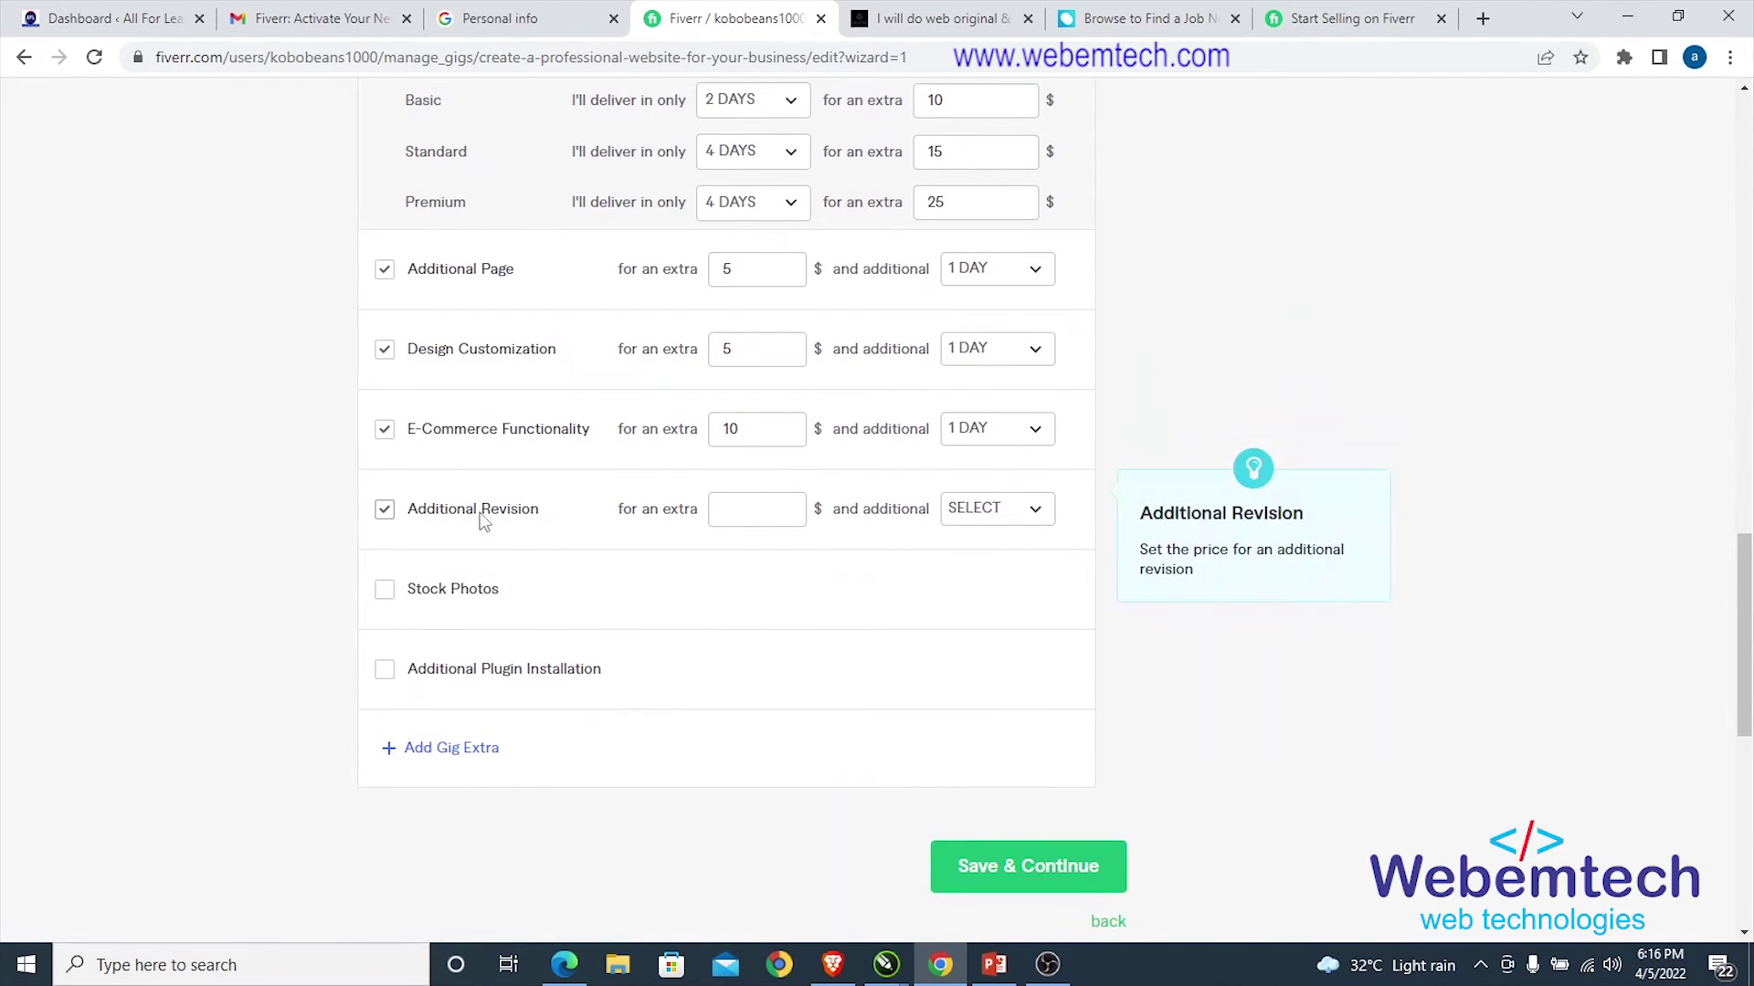
click(783, 504)
click(1037, 517)
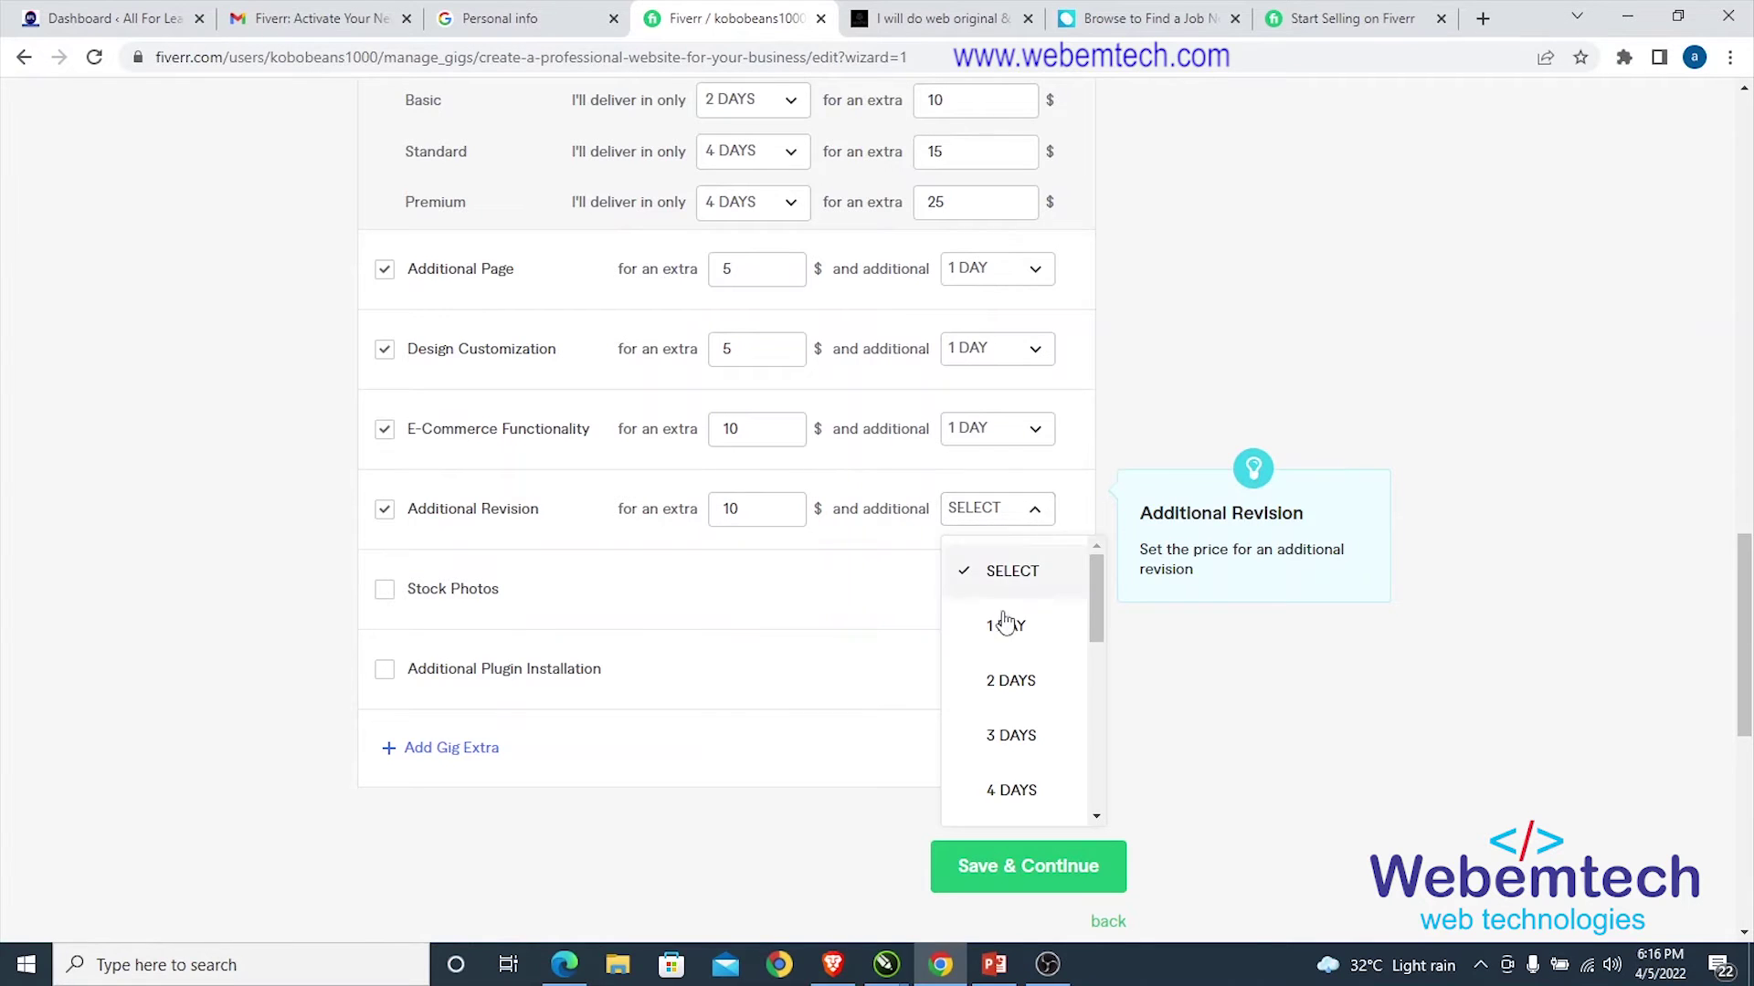
click(1010, 678)
scroll(642, 642, down, 1)
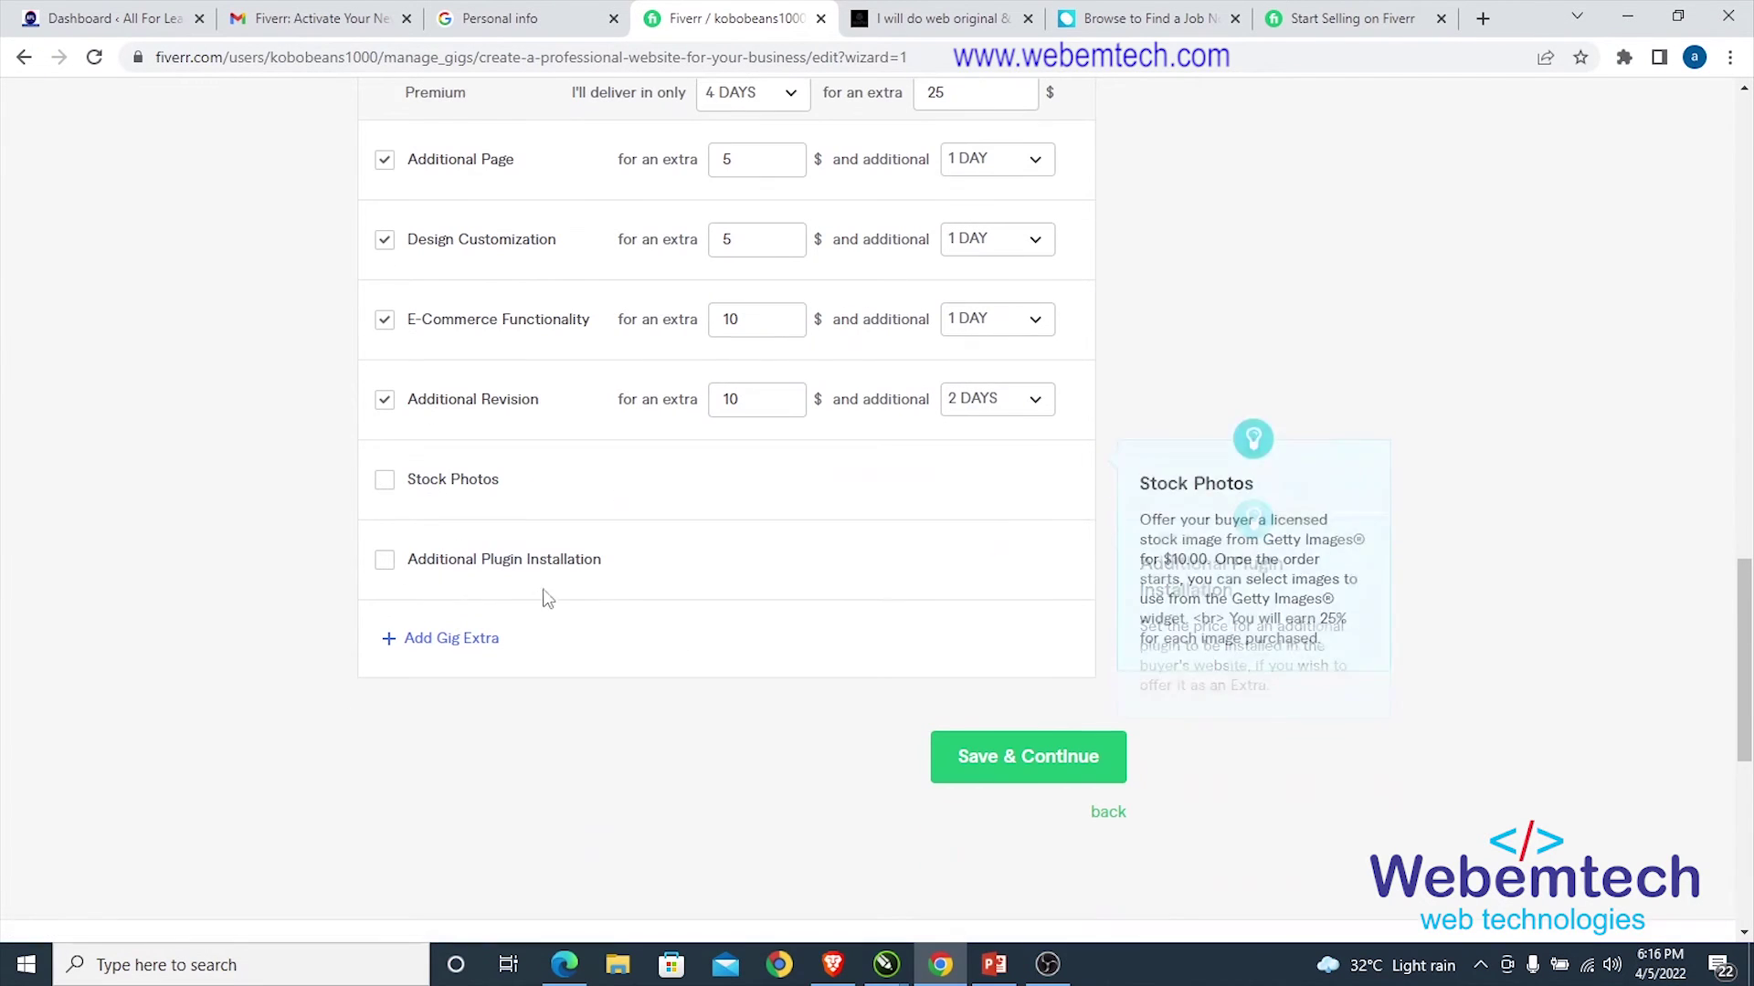
- Add Stock Photos and a $10 Additional Plugin Installation extra with 1 extra day
click(382, 482)
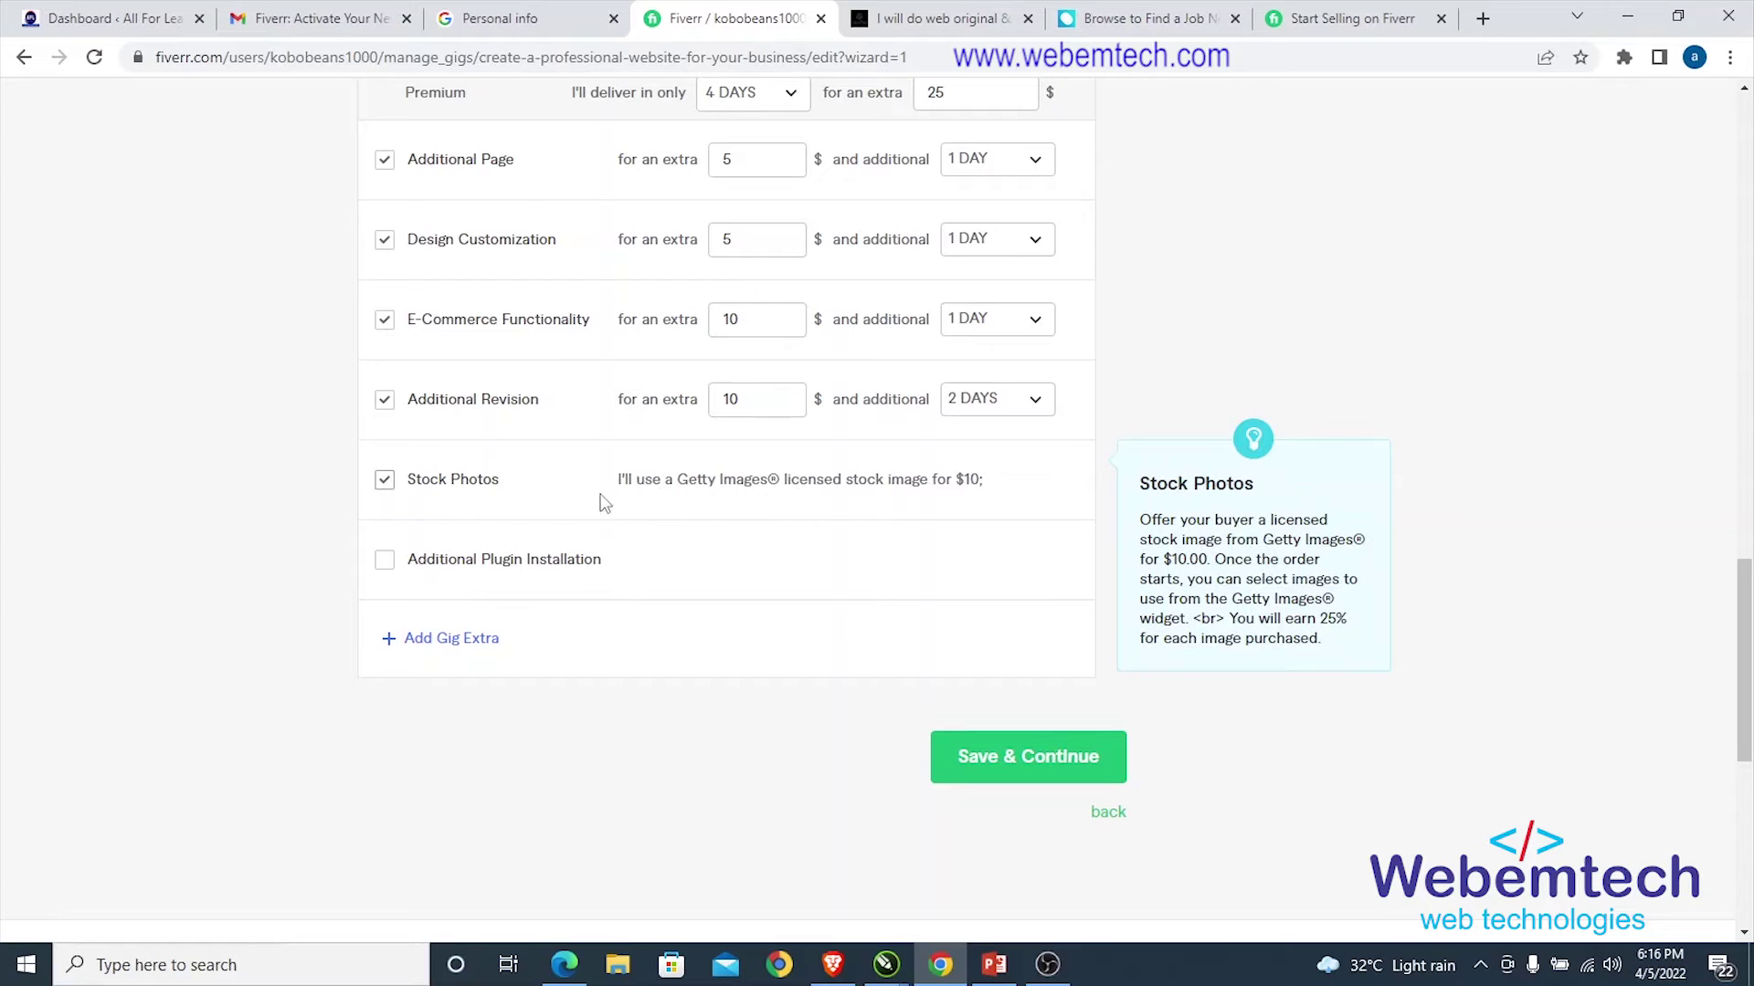
scroll(643, 480, down, 1)
click(383, 450)
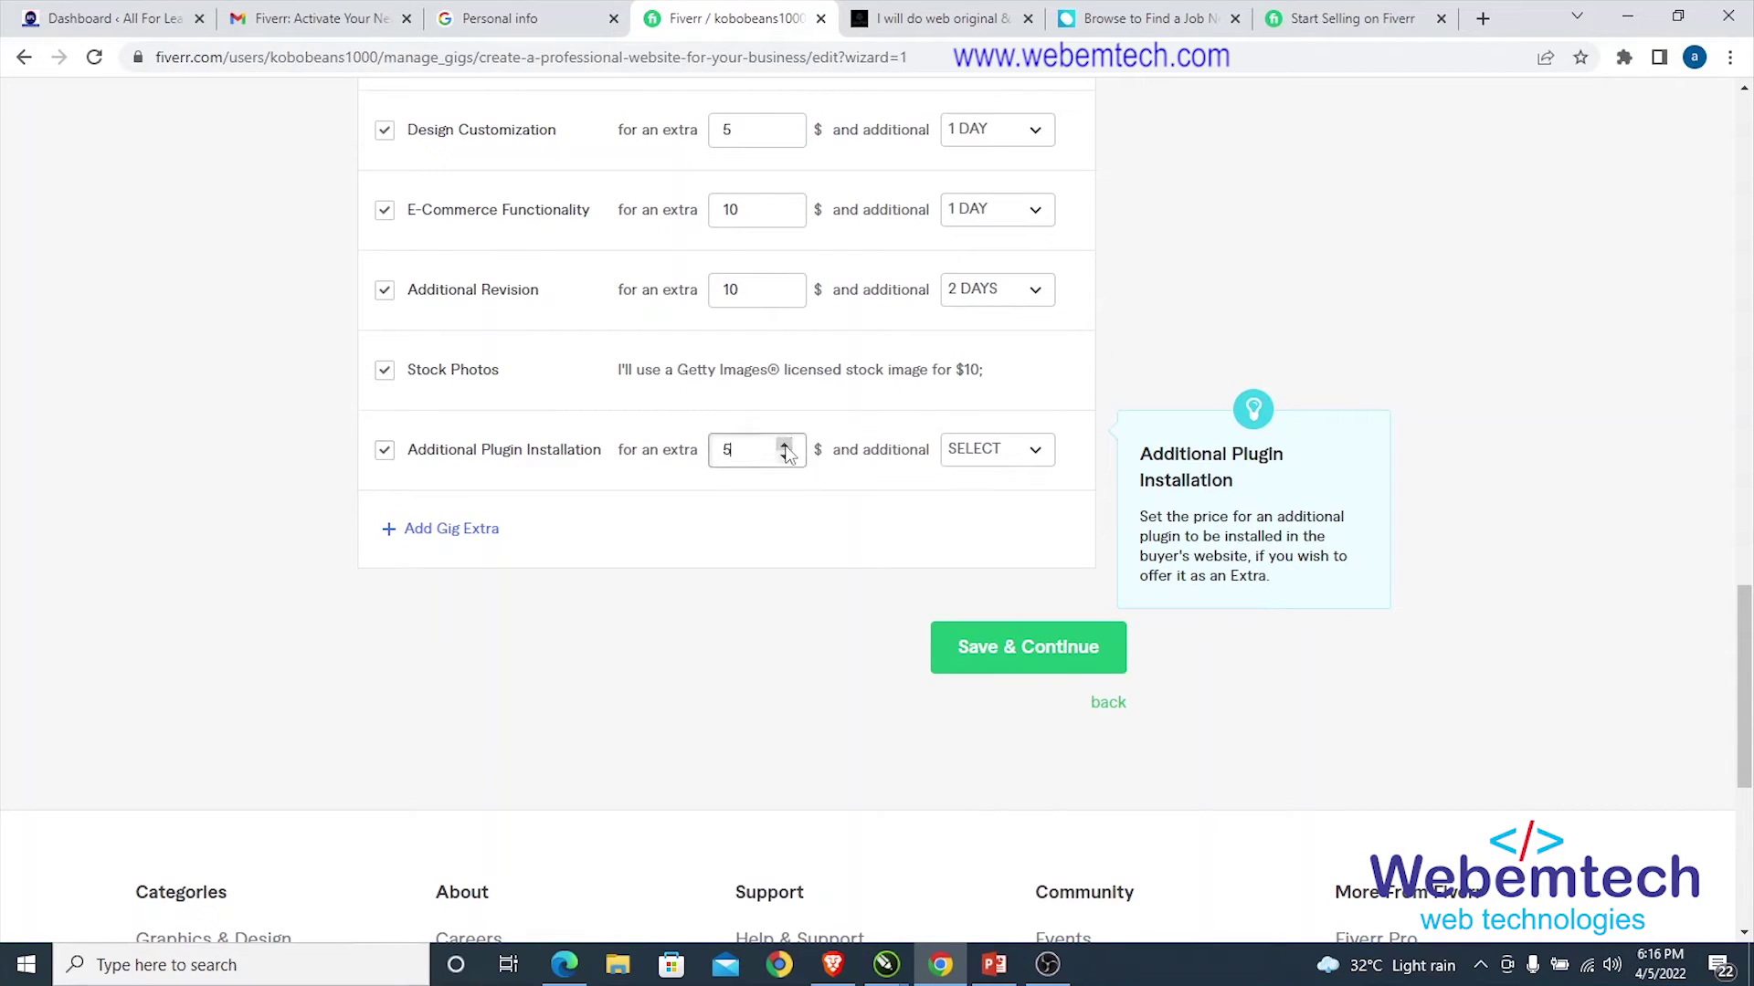
click(1030, 450)
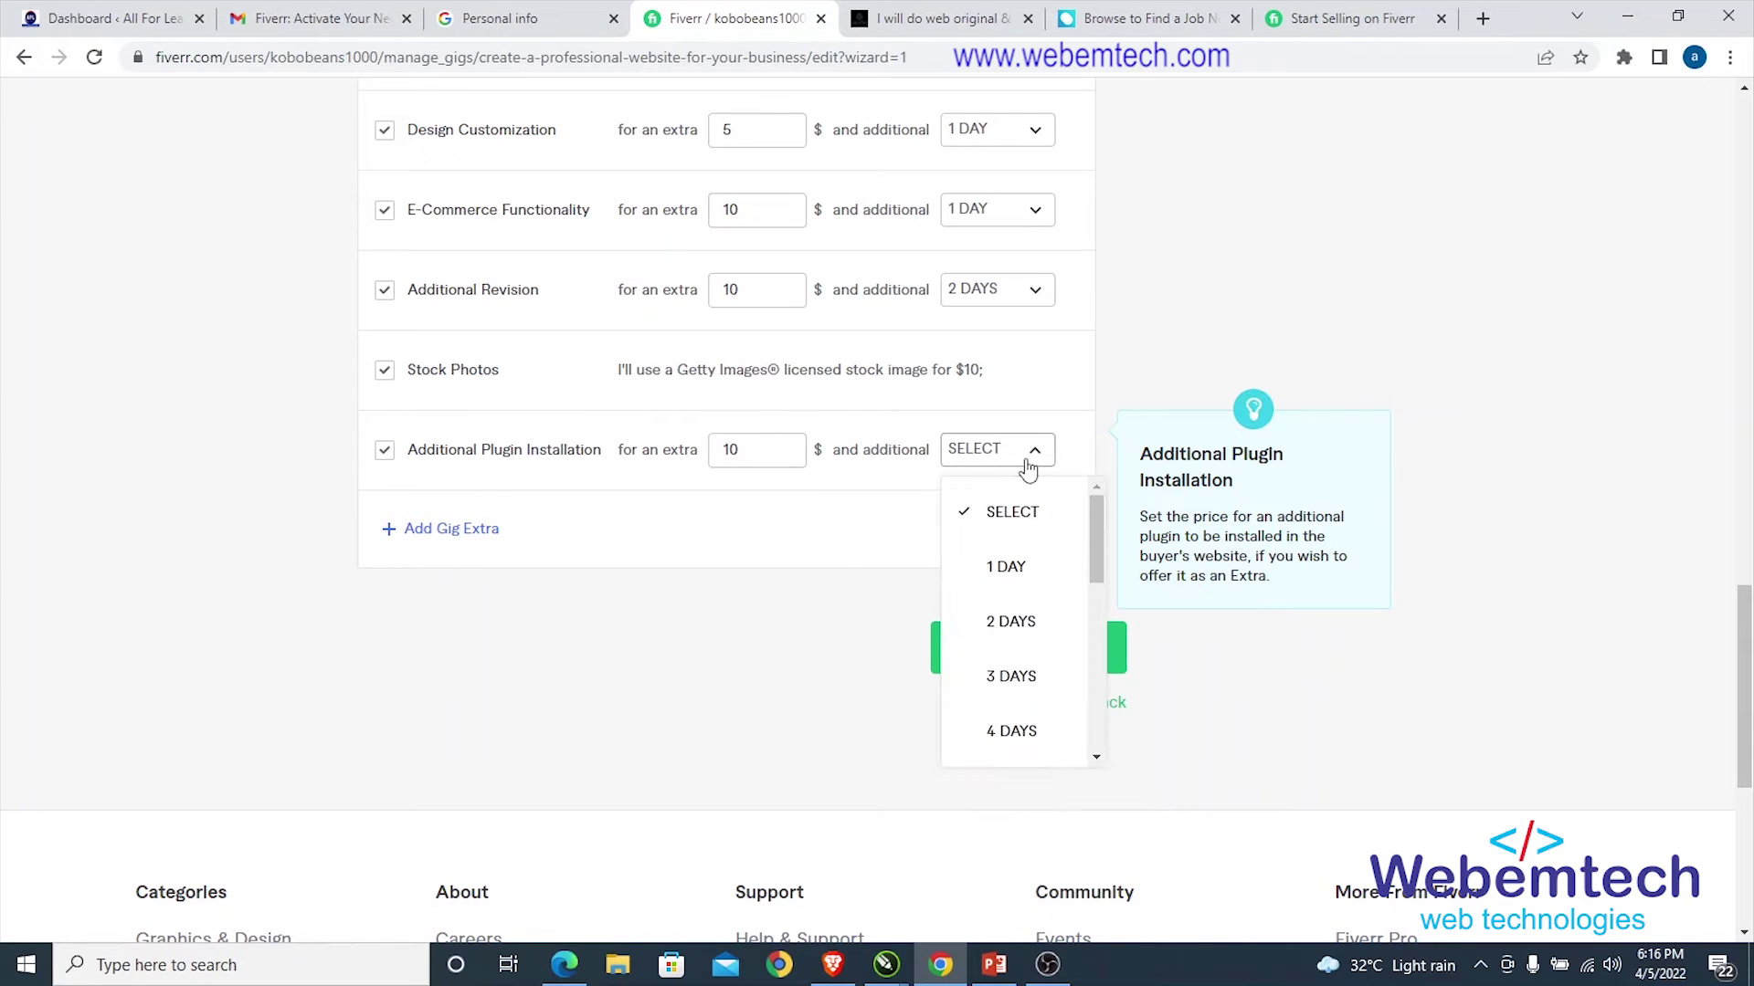
click(1009, 567)
scroll(822, 555, down, 3)
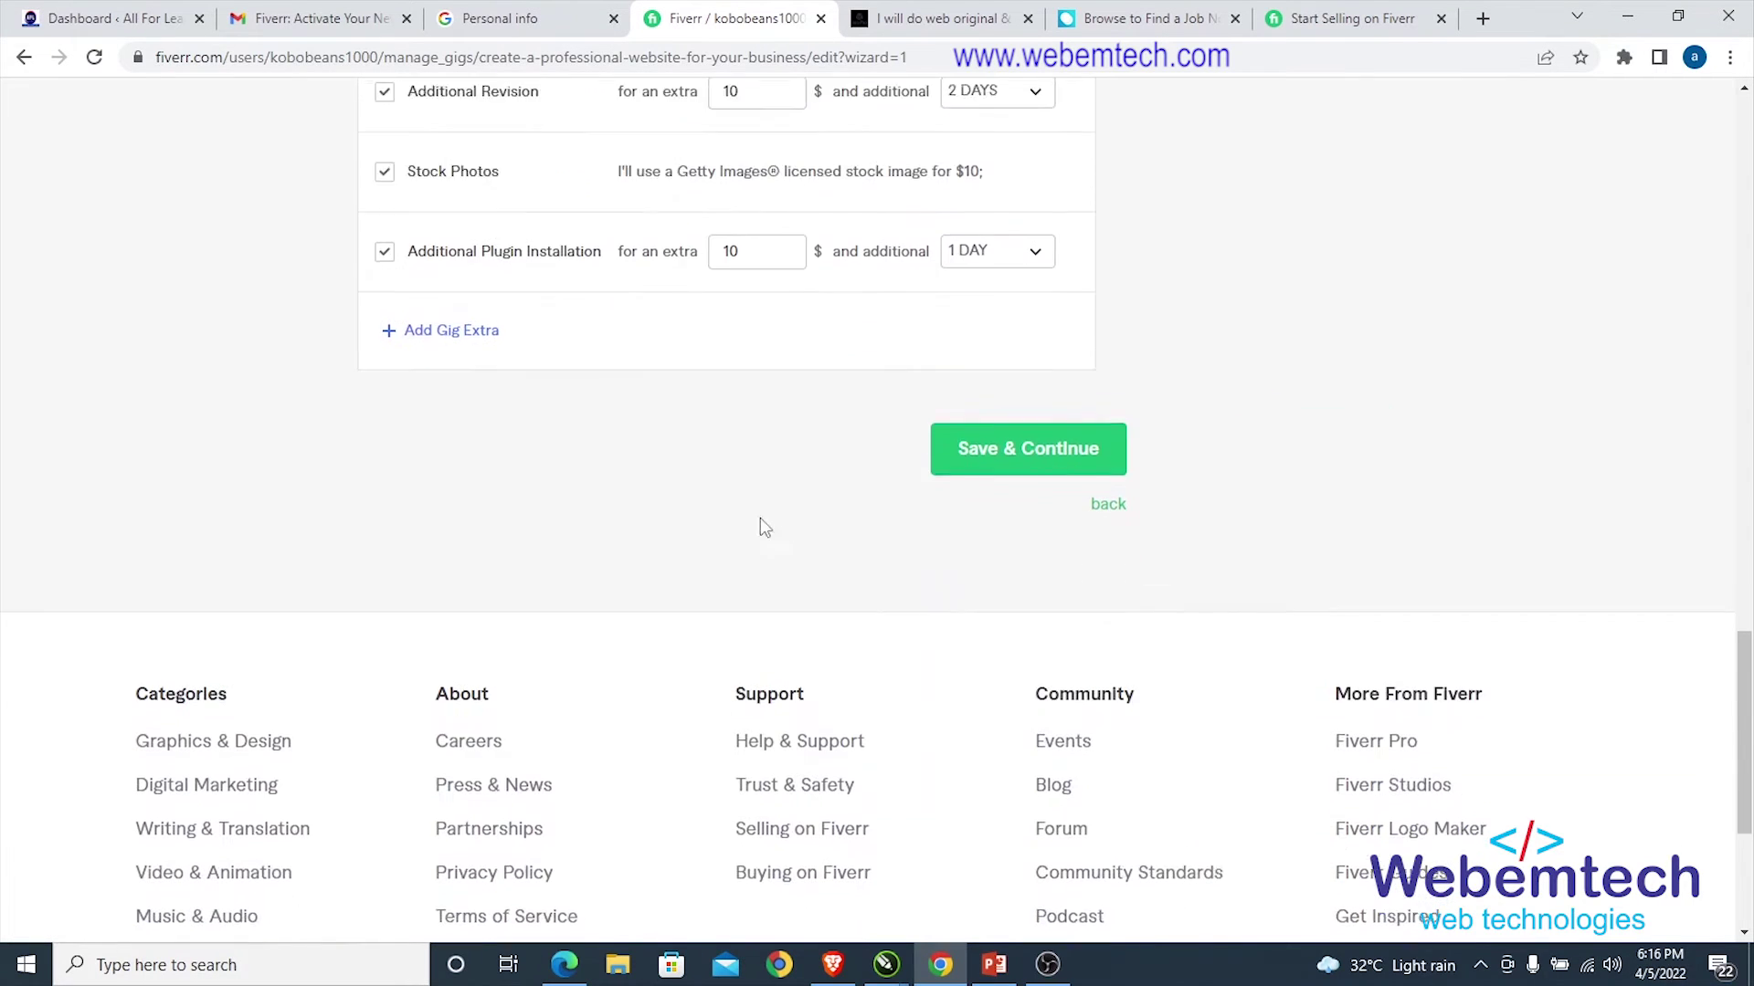
- Set delivery times of 2, 5 and 14 days for Basic, Standard and Premium, then save
click(1001, 449)
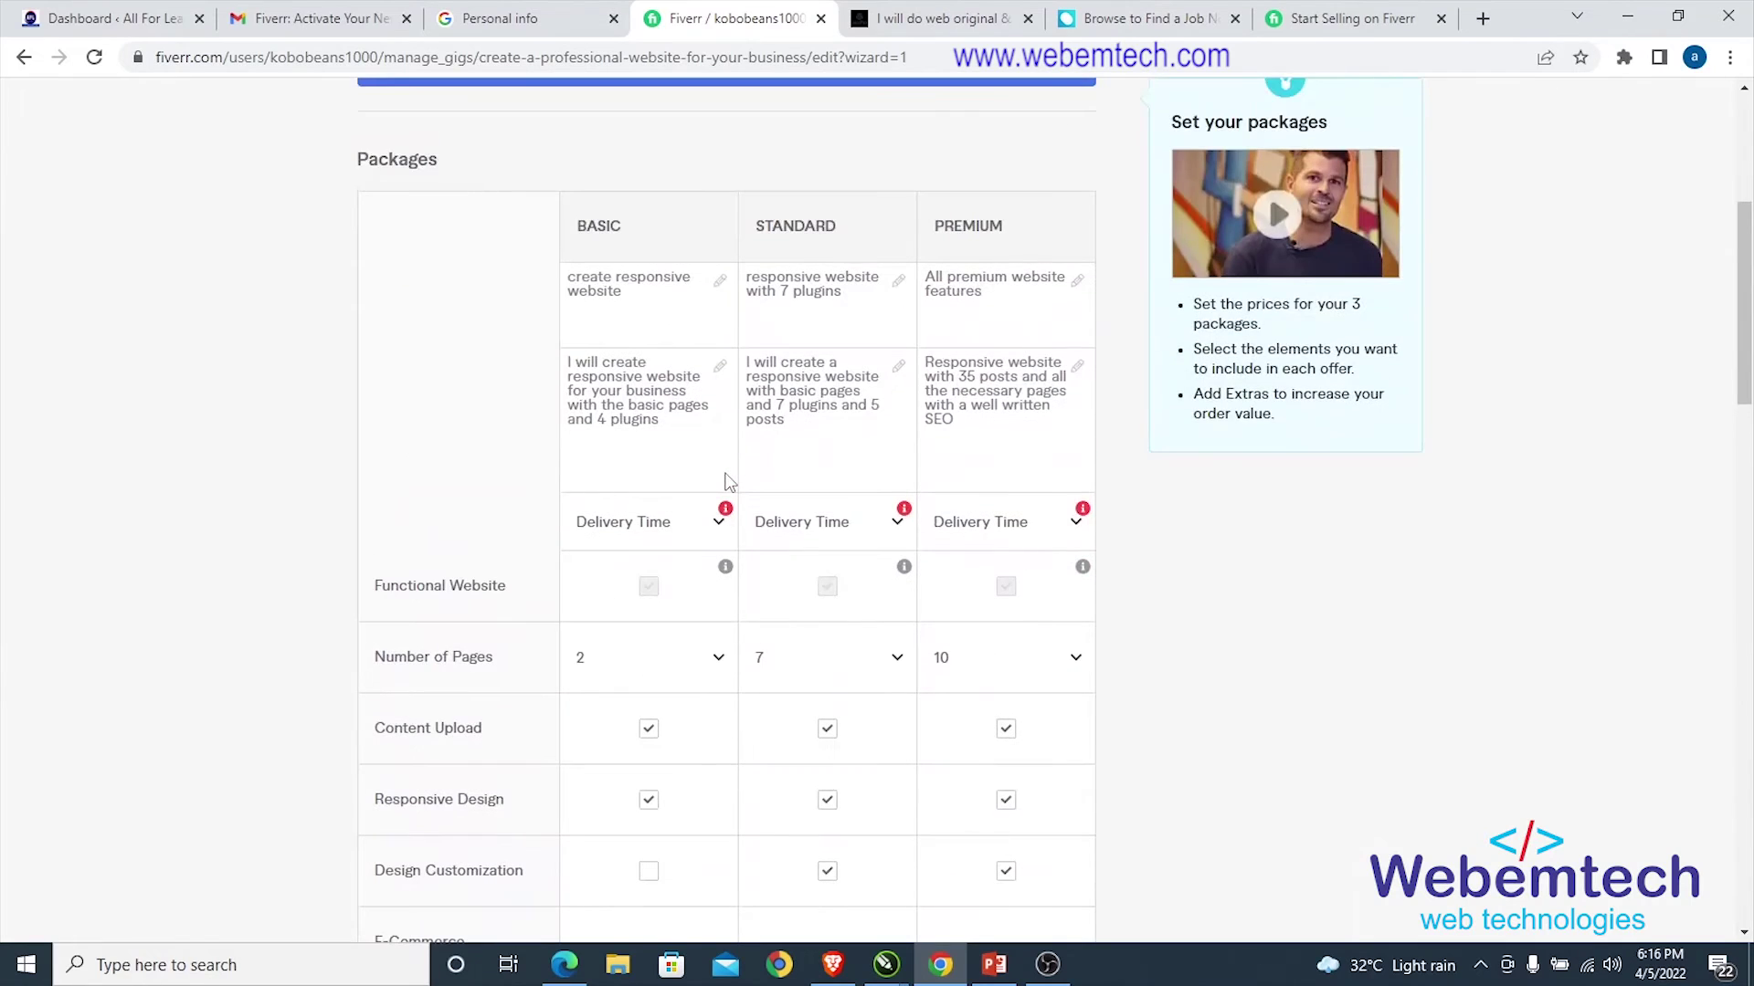
click(716, 527)
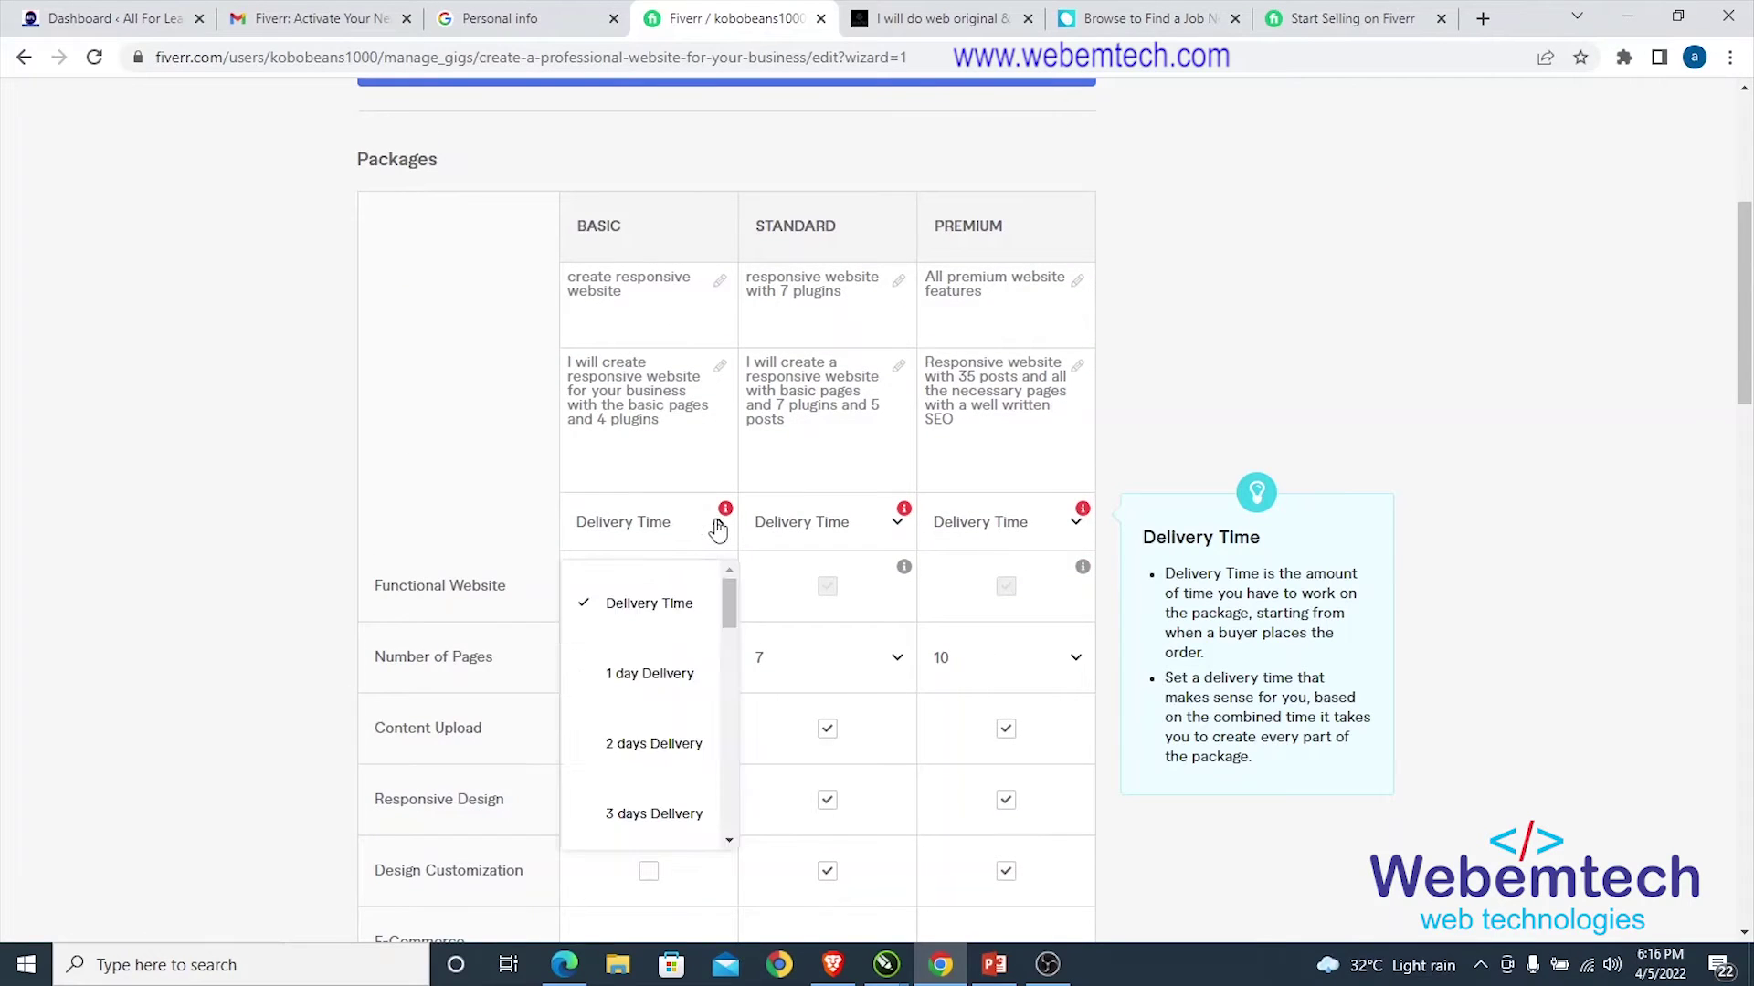
scroll(640, 717, down, 1)
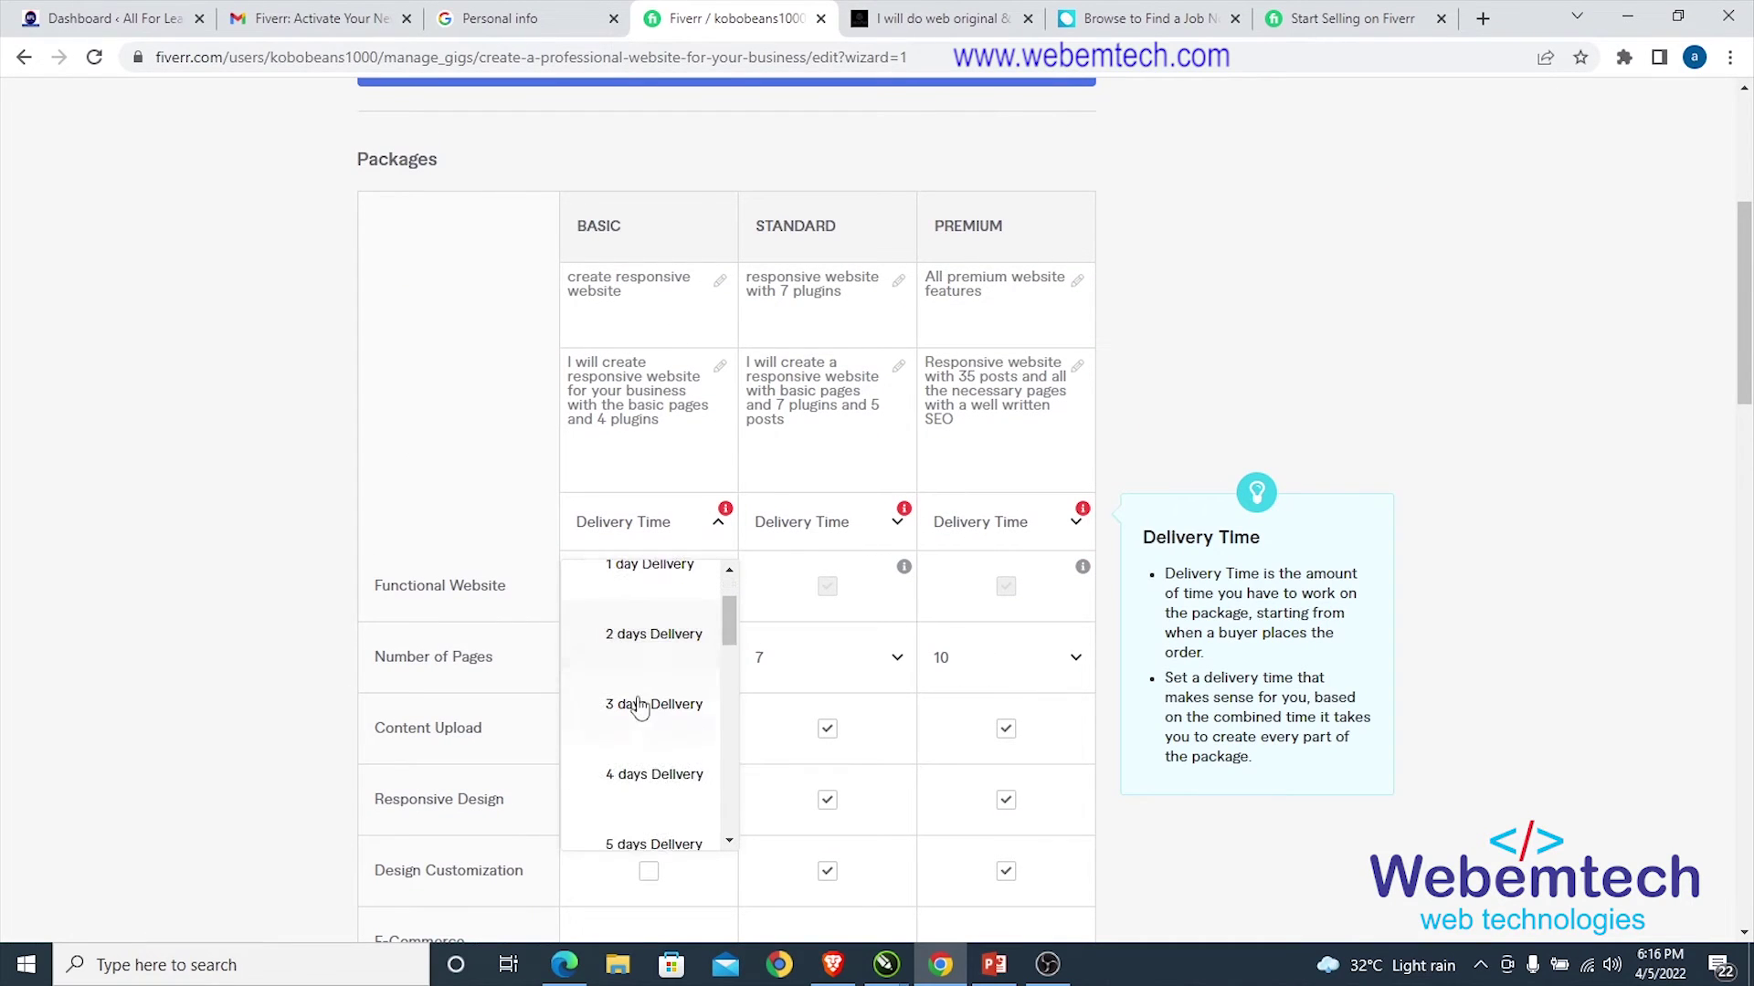
click(658, 634)
click(795, 528)
scroll(836, 694, down, 5)
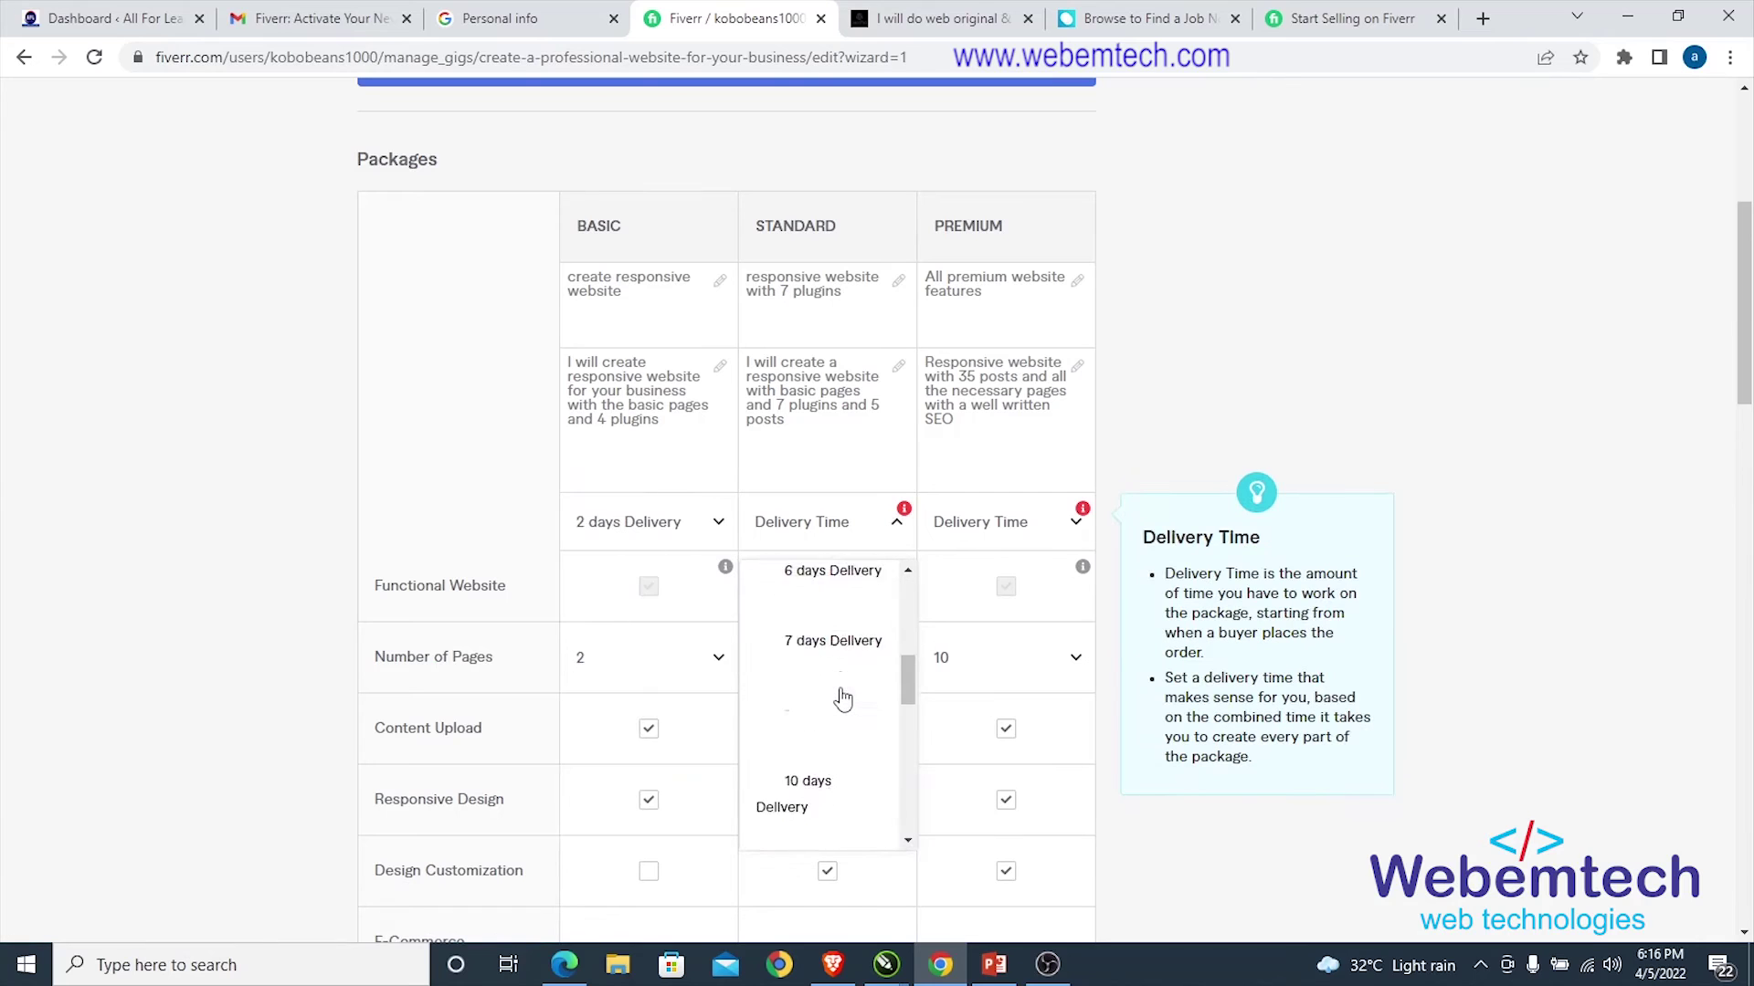
scroll(842, 697, up, 3)
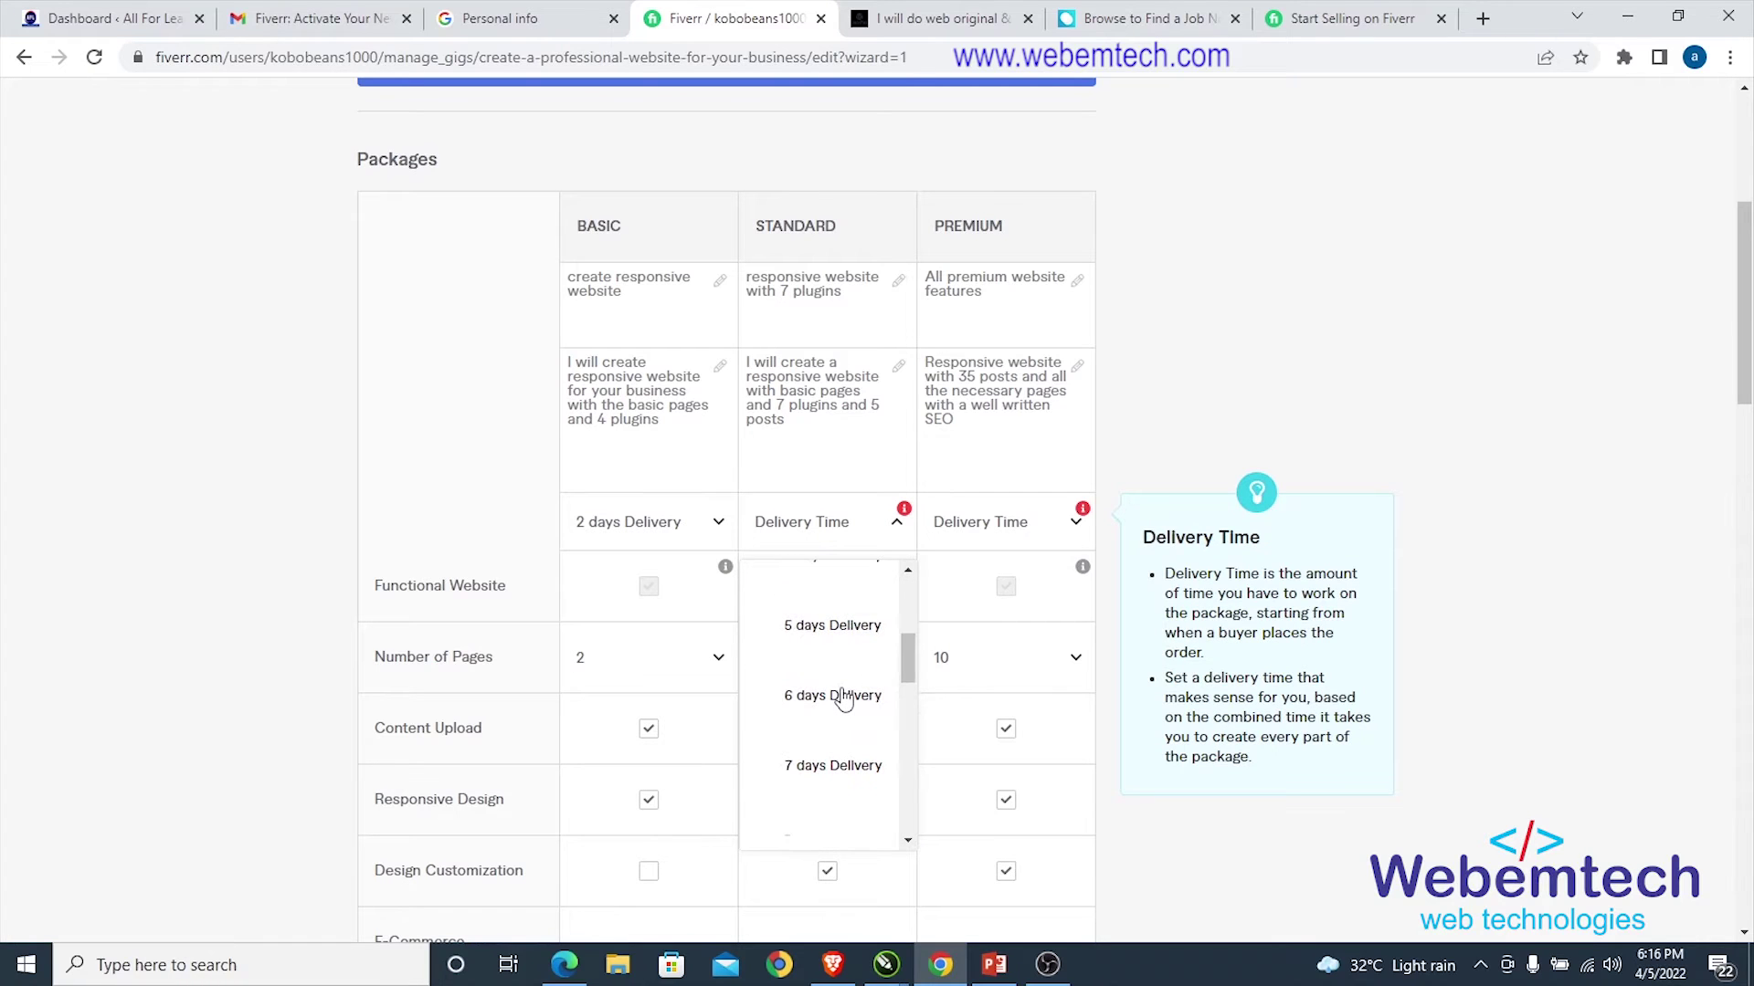
click(831, 626)
click(1078, 525)
scroll(1004, 674, down, 5)
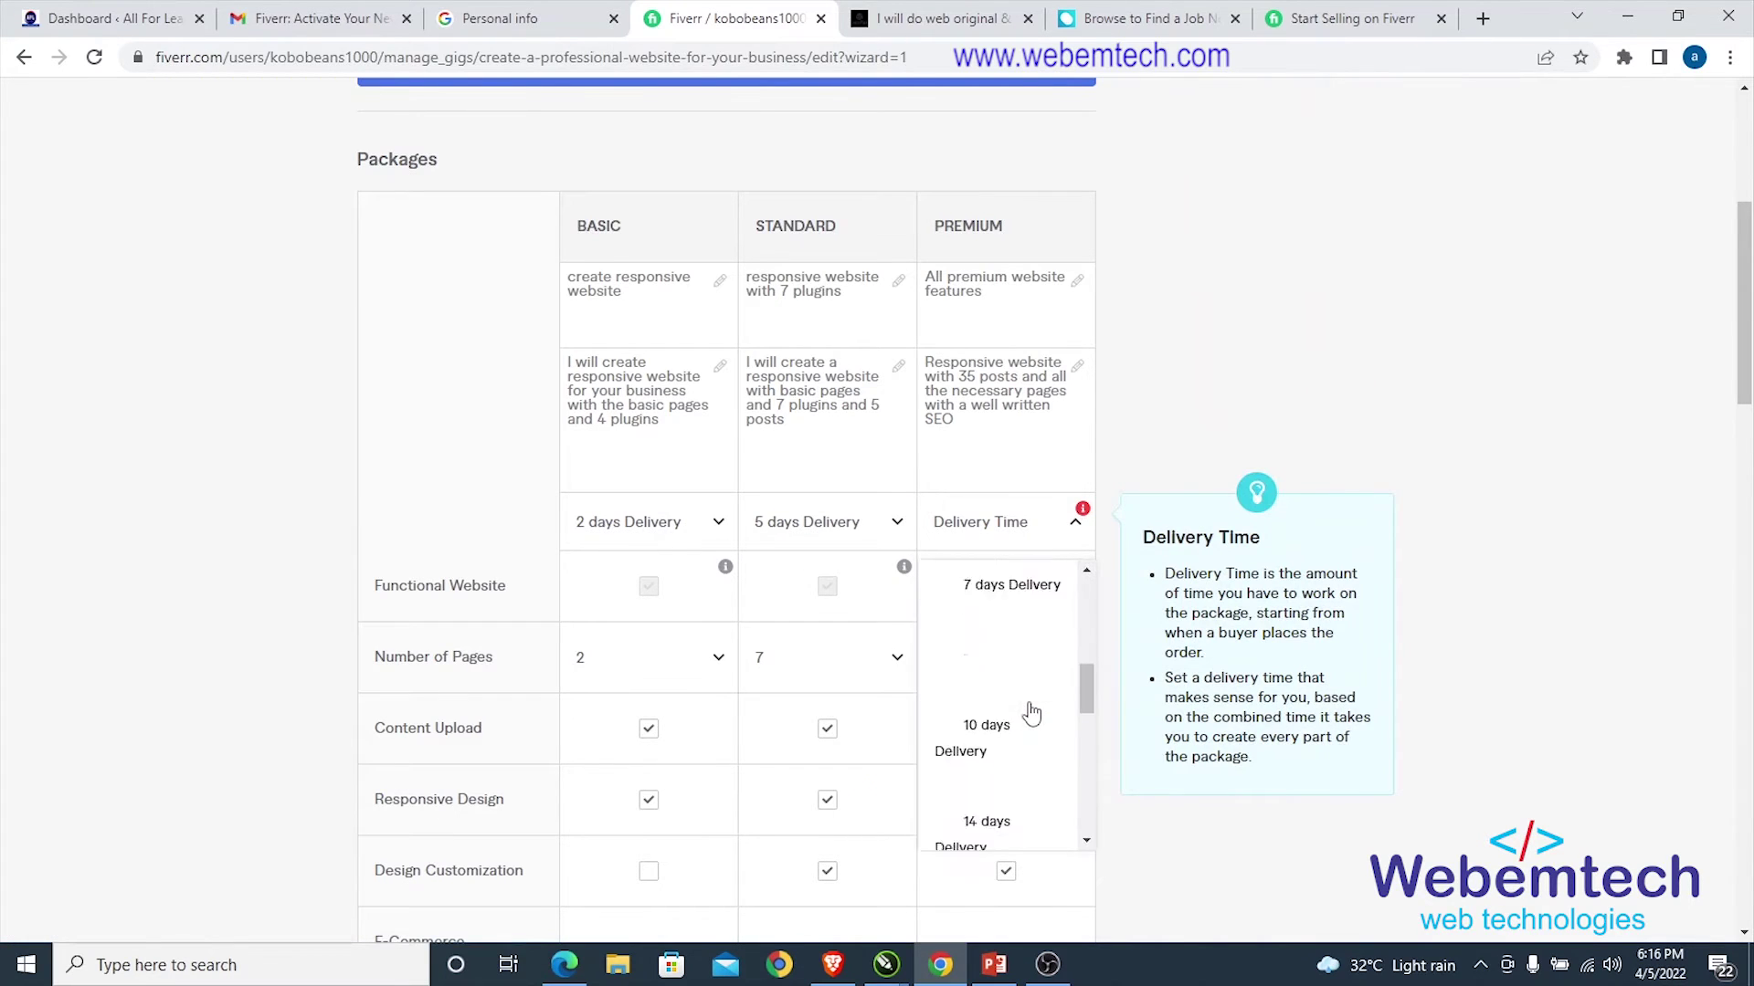
click(1002, 674)
scroll(937, 708, down, 13)
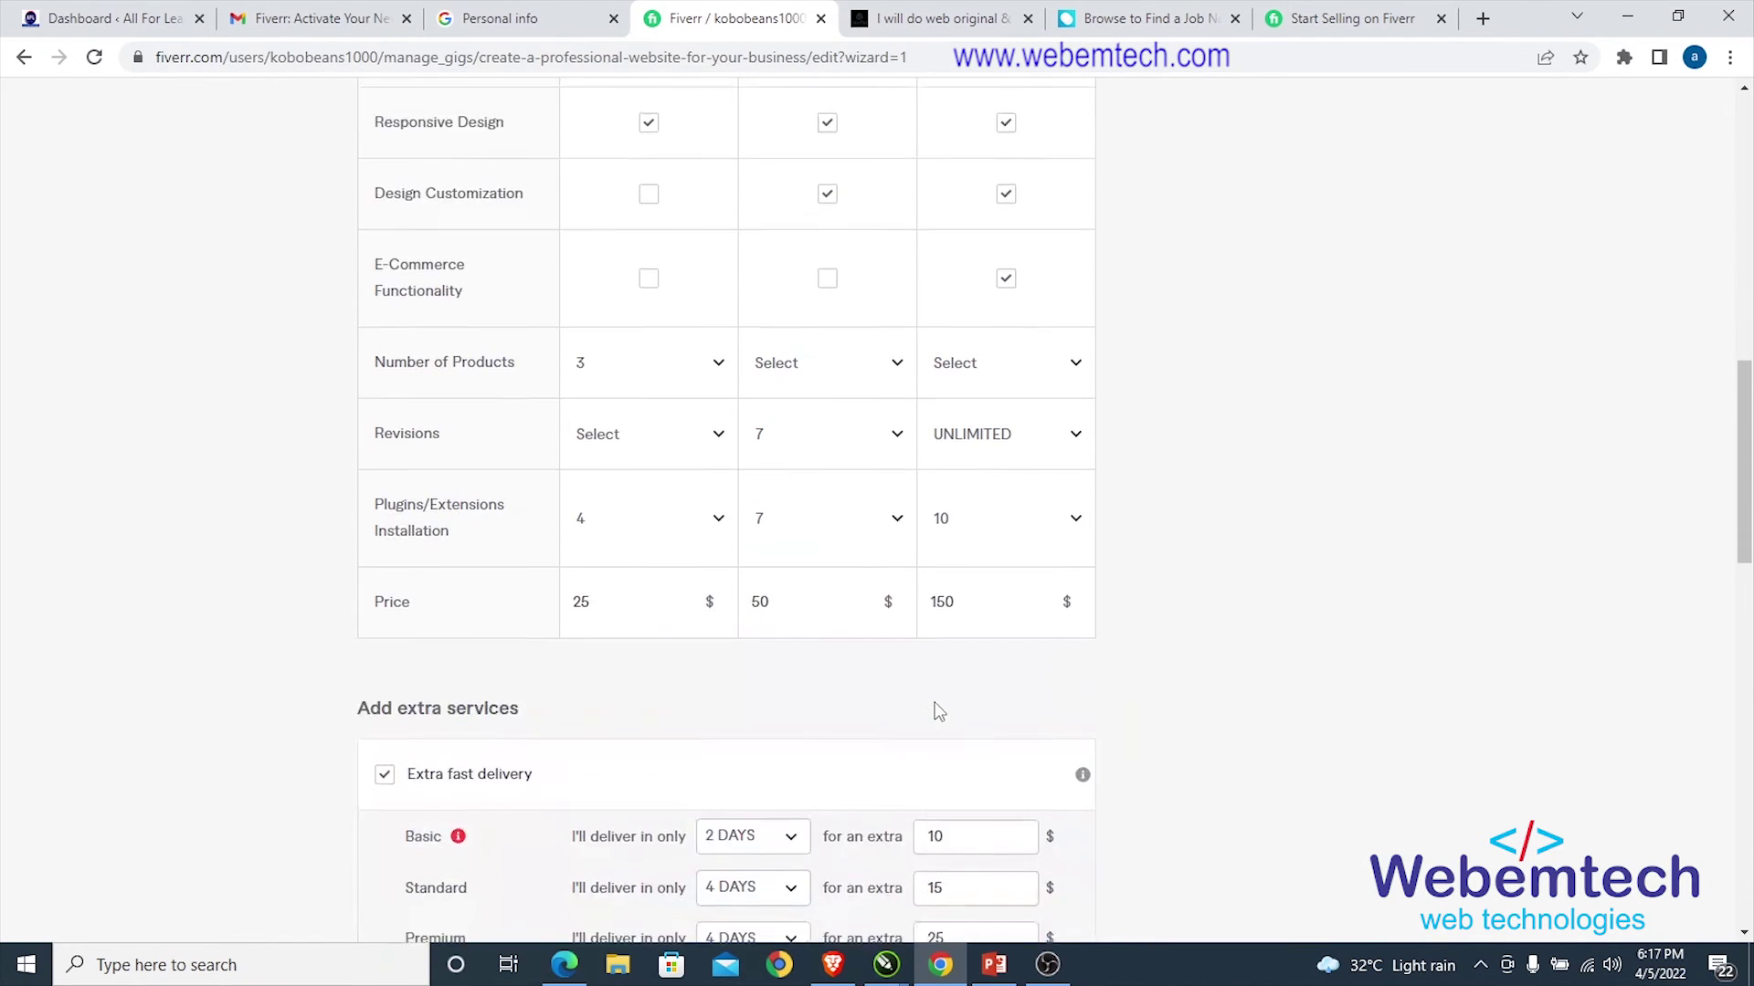
scroll(936, 711, down, 8)
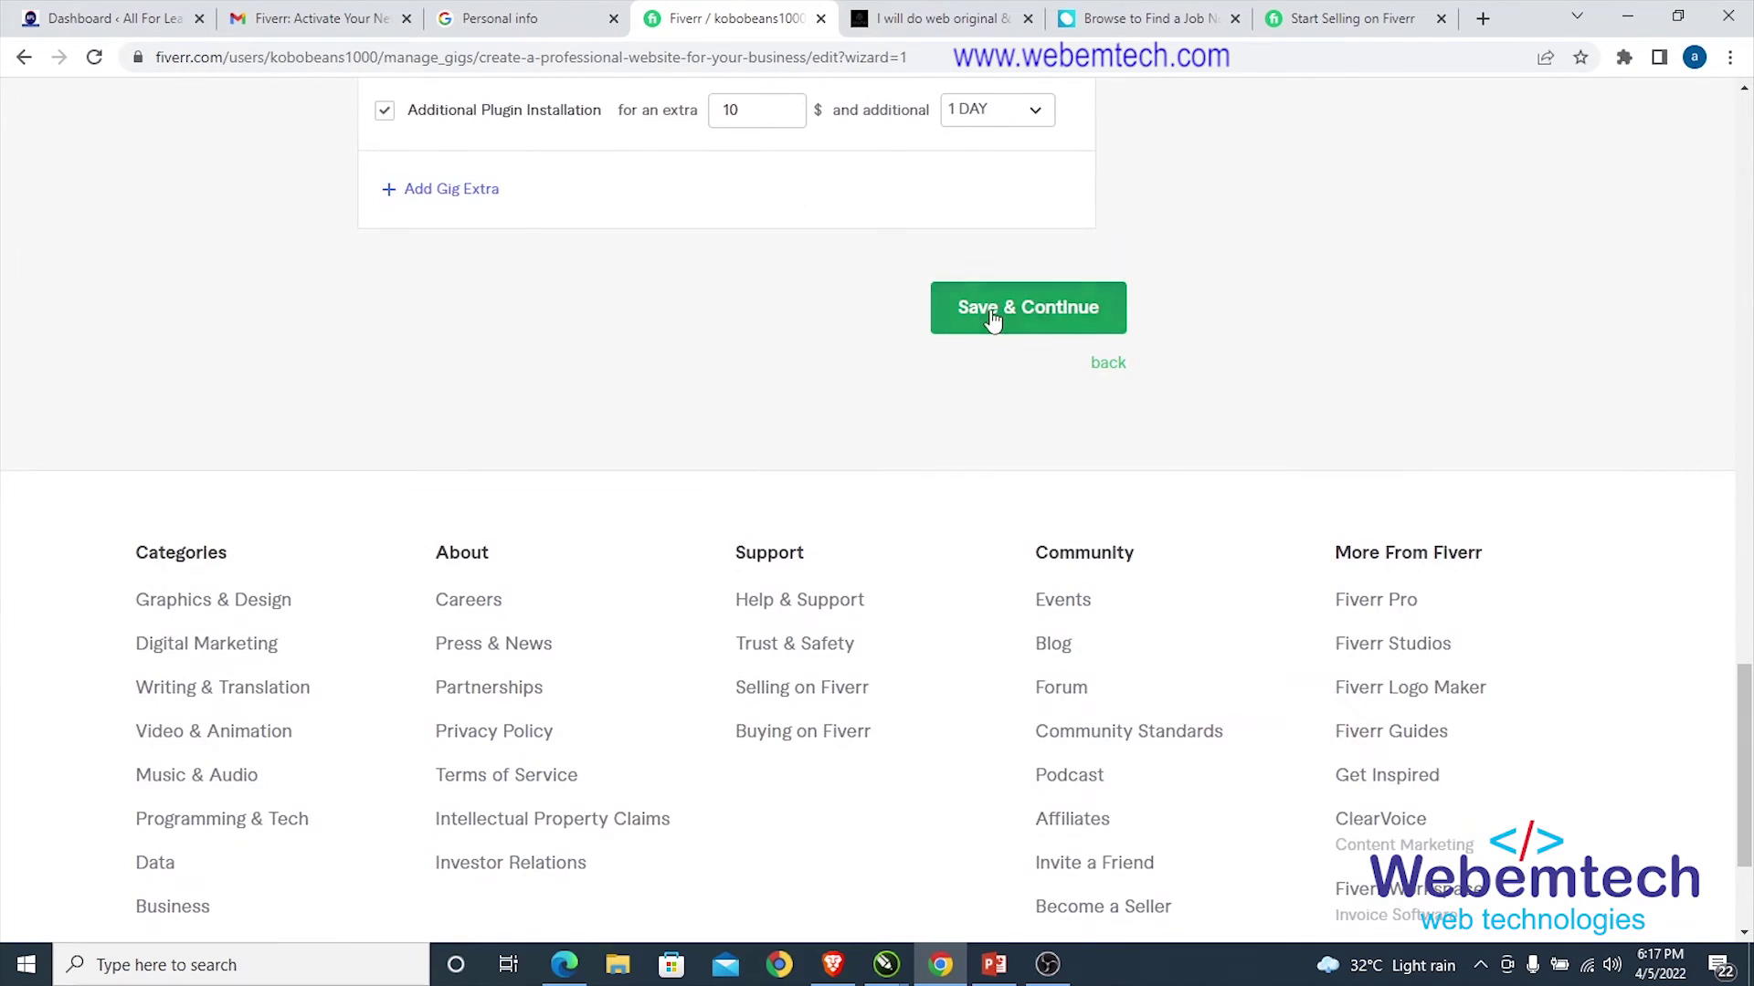
click(994, 312)
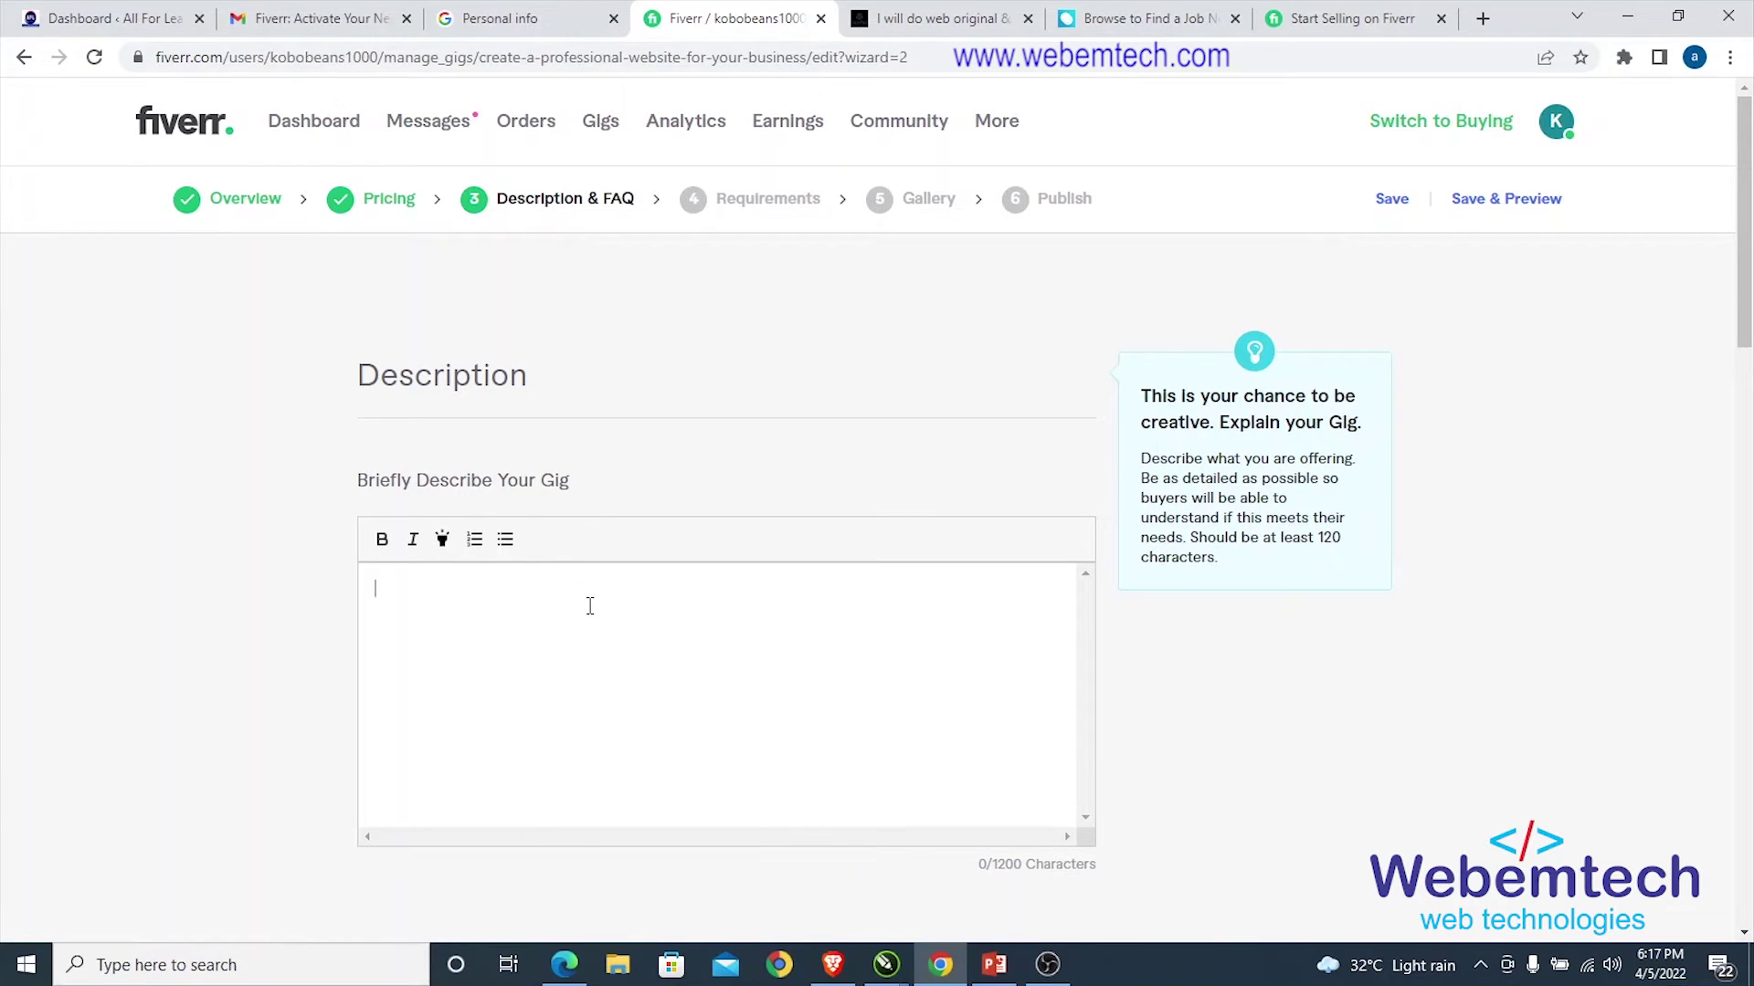
- Write the gig description 'All Types of Responsive website design to suite' and save it
text(All Ty)
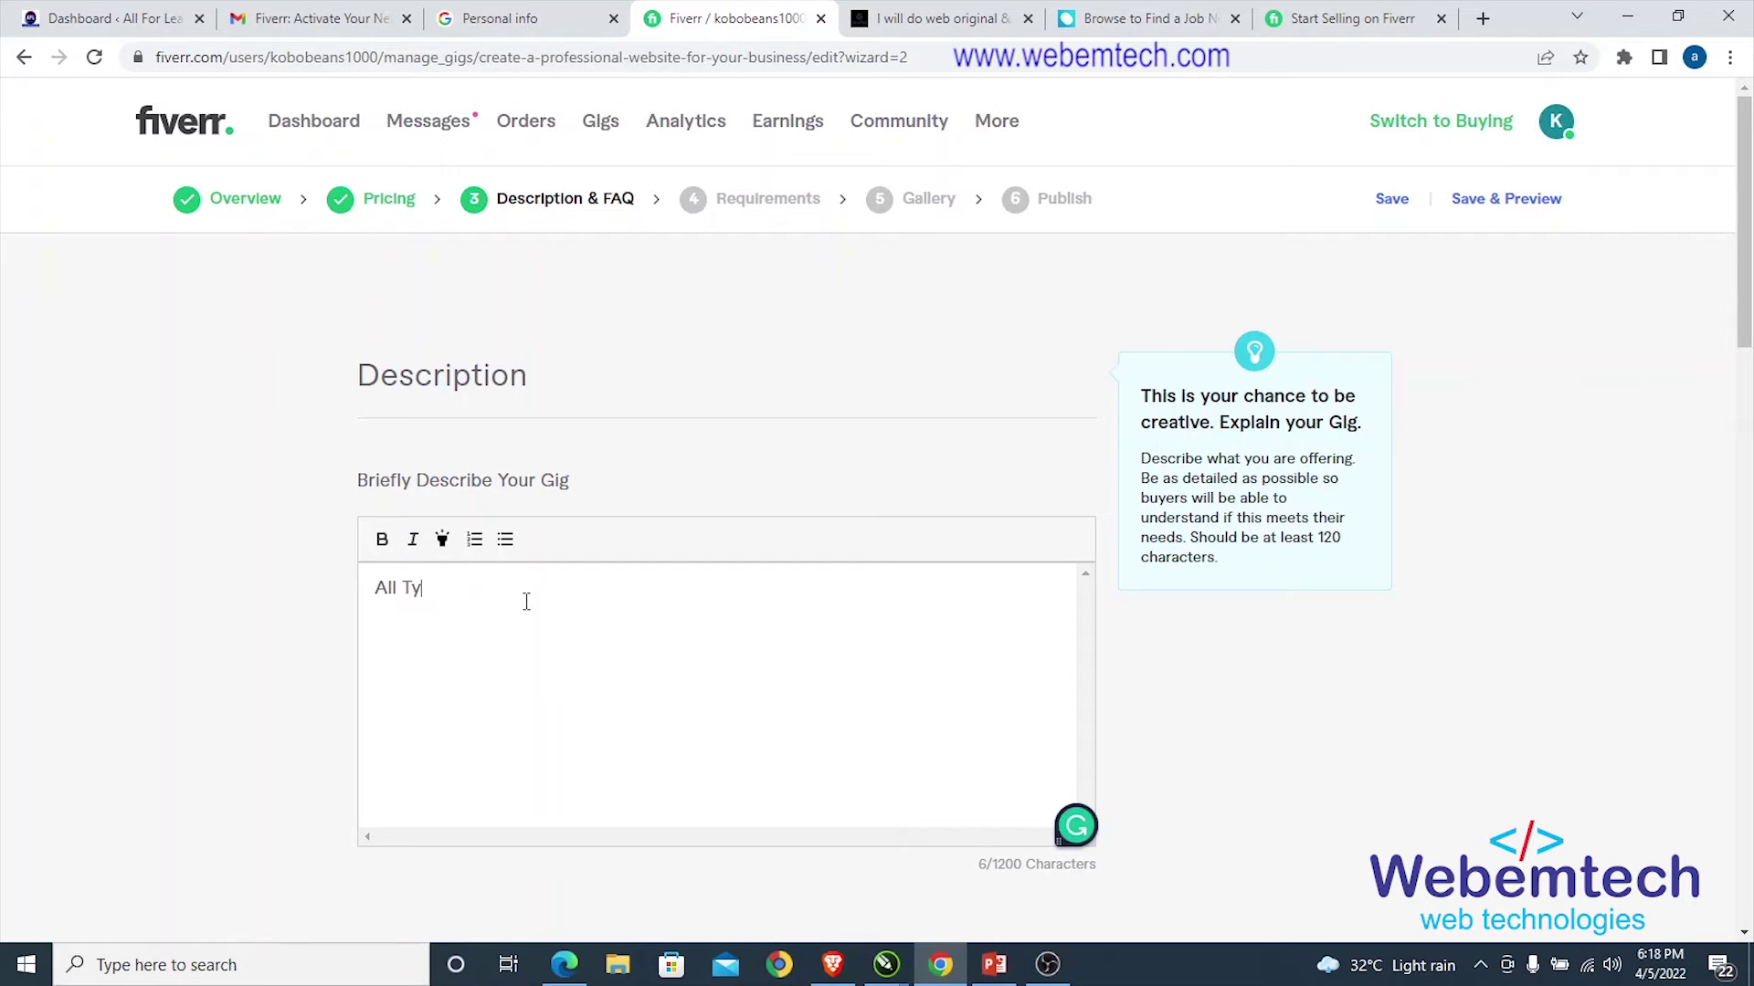
text(pes of Responsive )
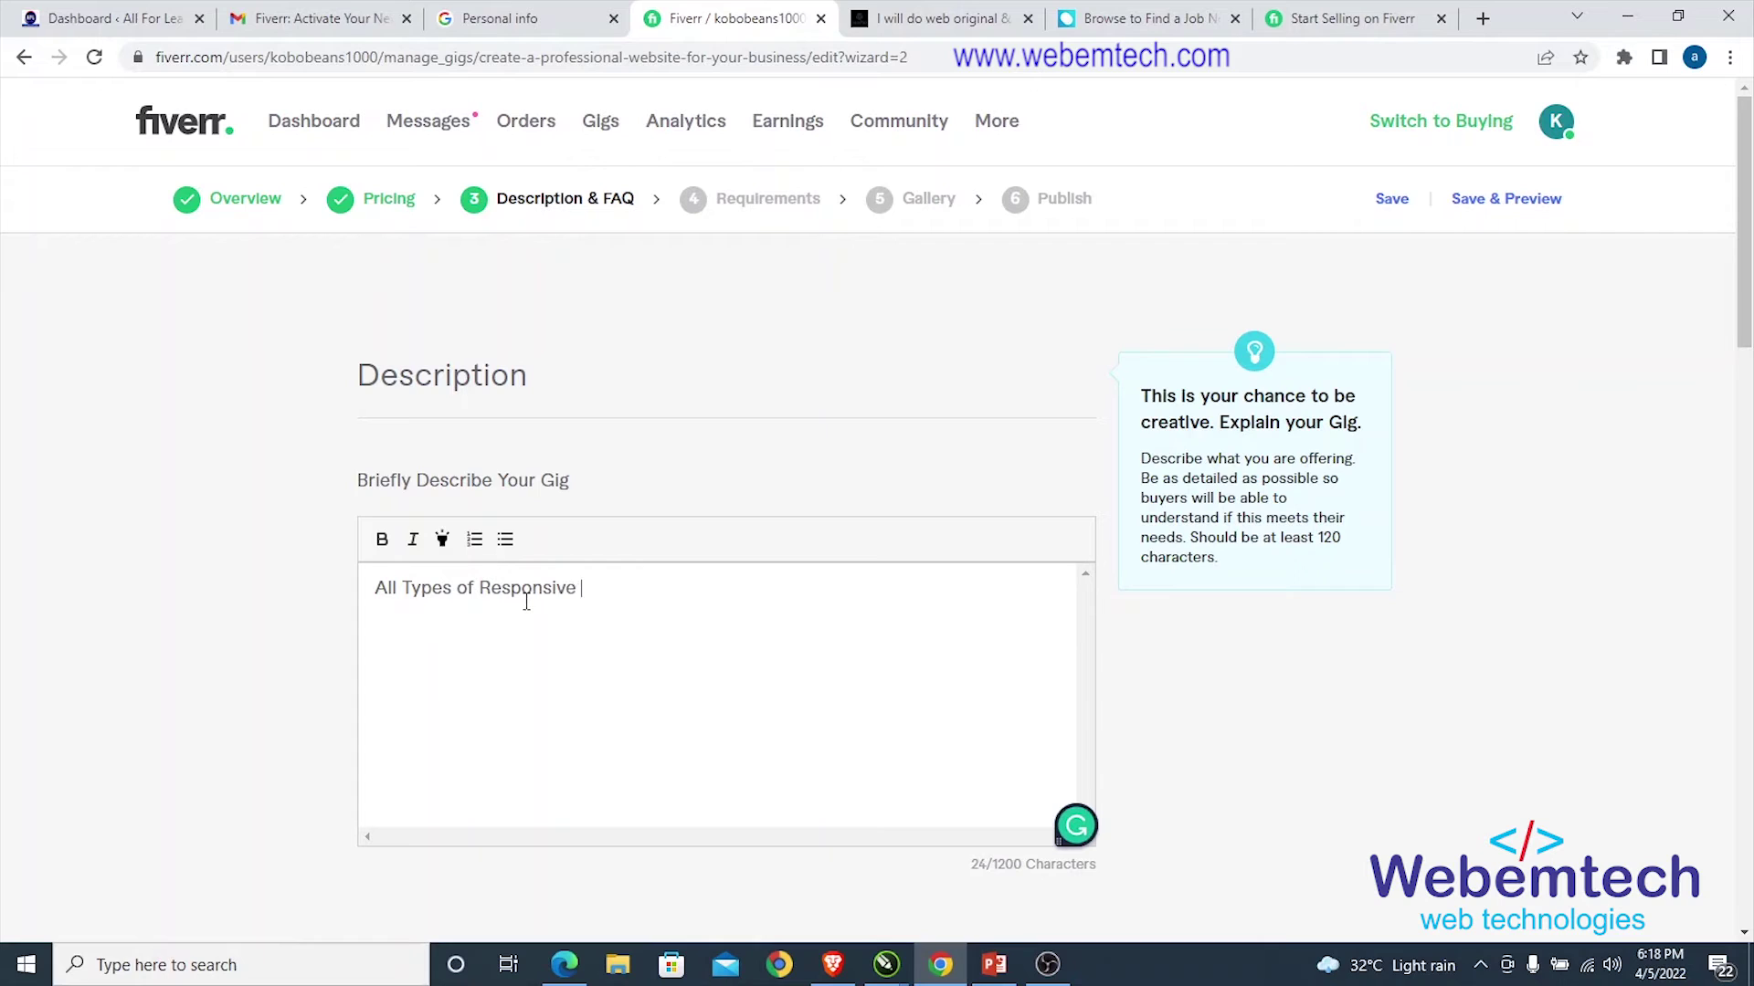
text(website design to suite)
key(BackSpace)
key(BackSpace)
text(ite)
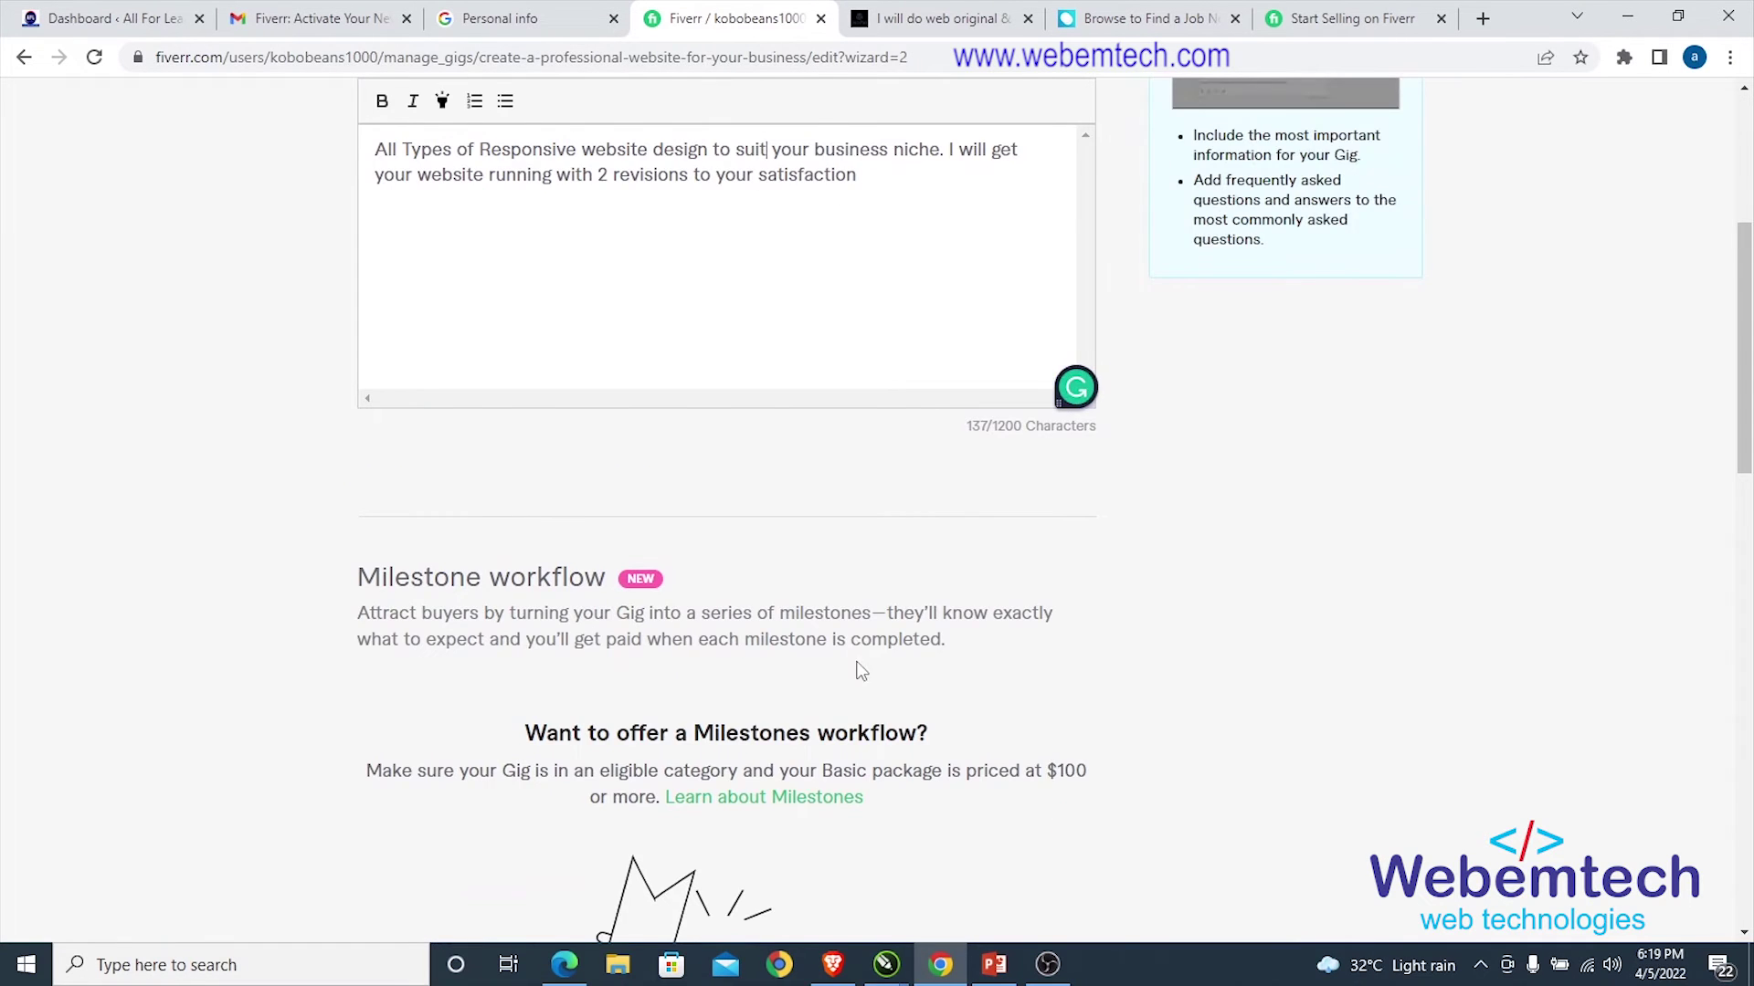
scroll(909, 475, down, 10)
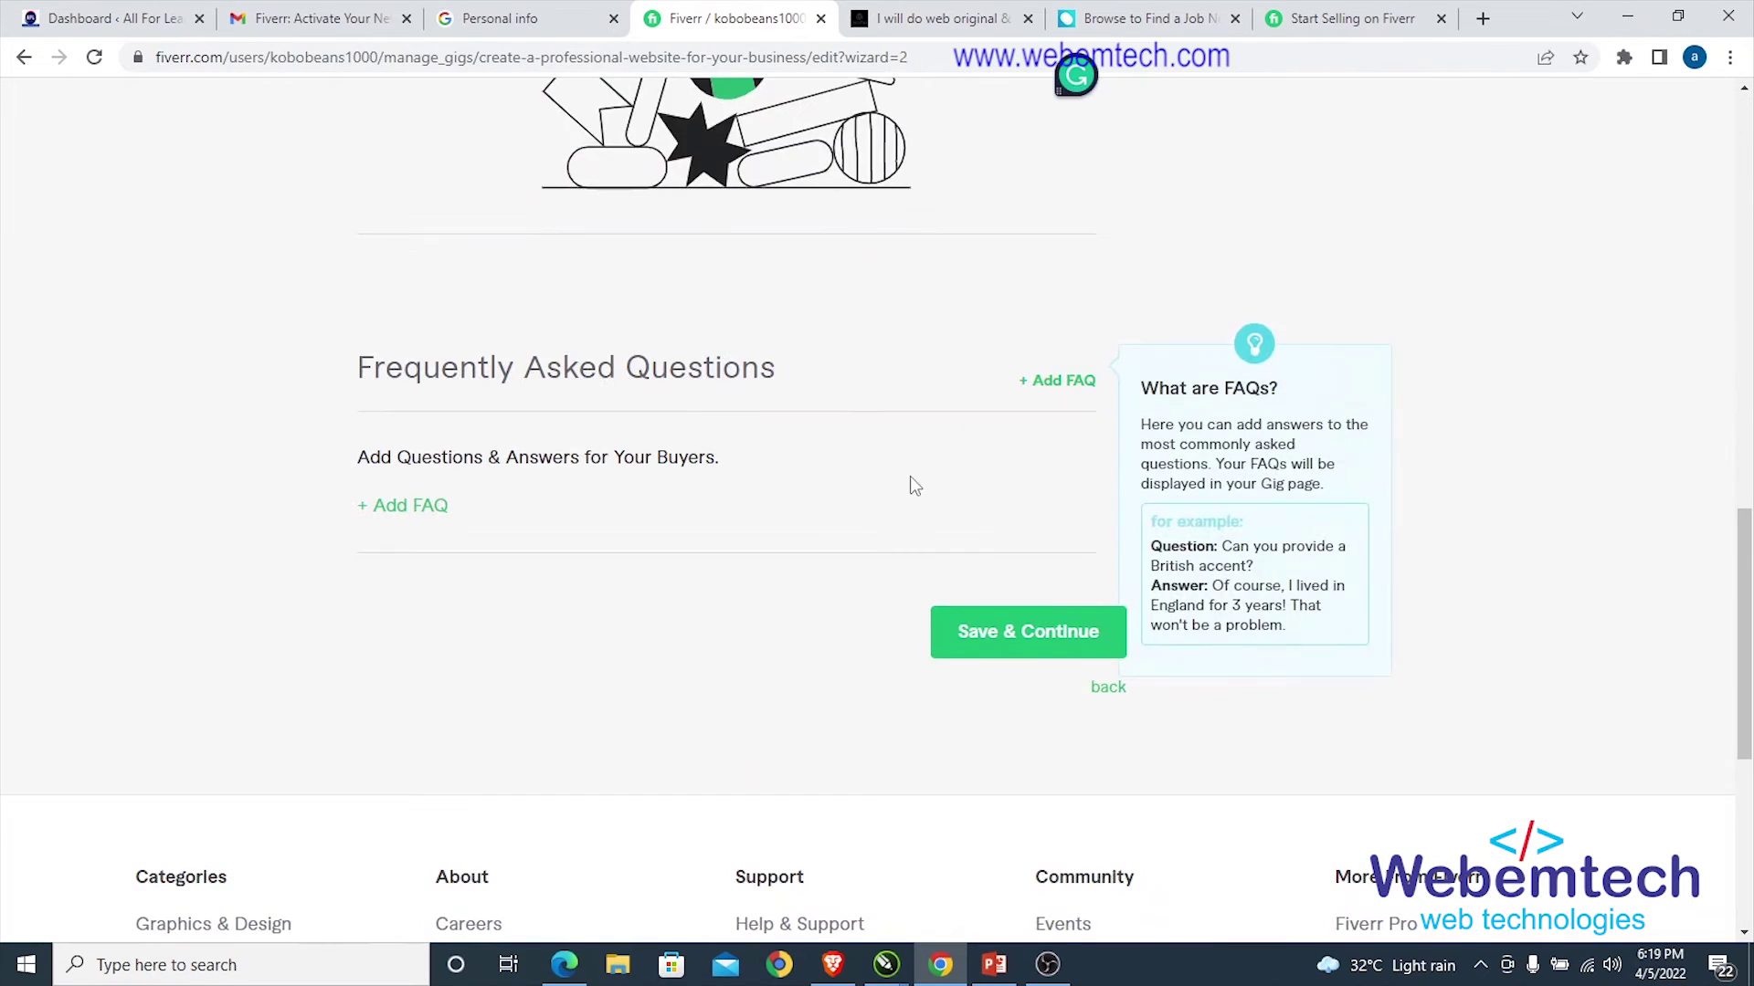
click(1029, 537)
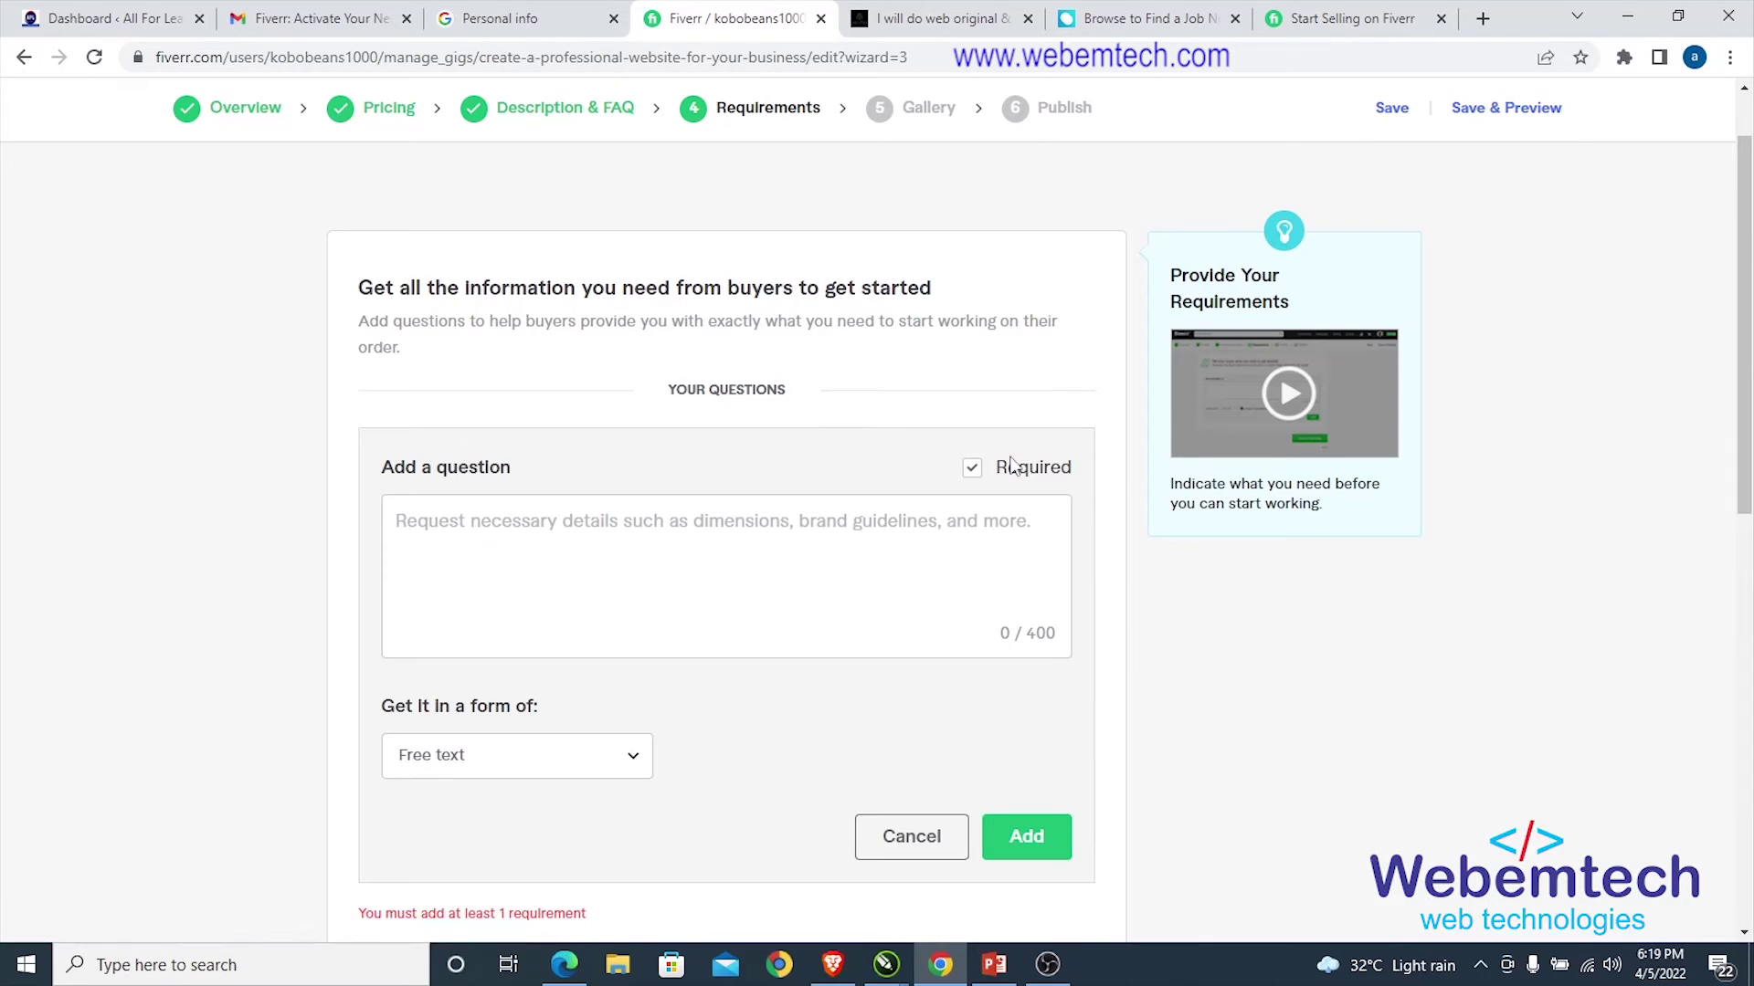
- Add an attachment requirement asking for logo, media files, content and business info, then save
scroll(731, 438, down, 1)
click(535, 413)
text(I)
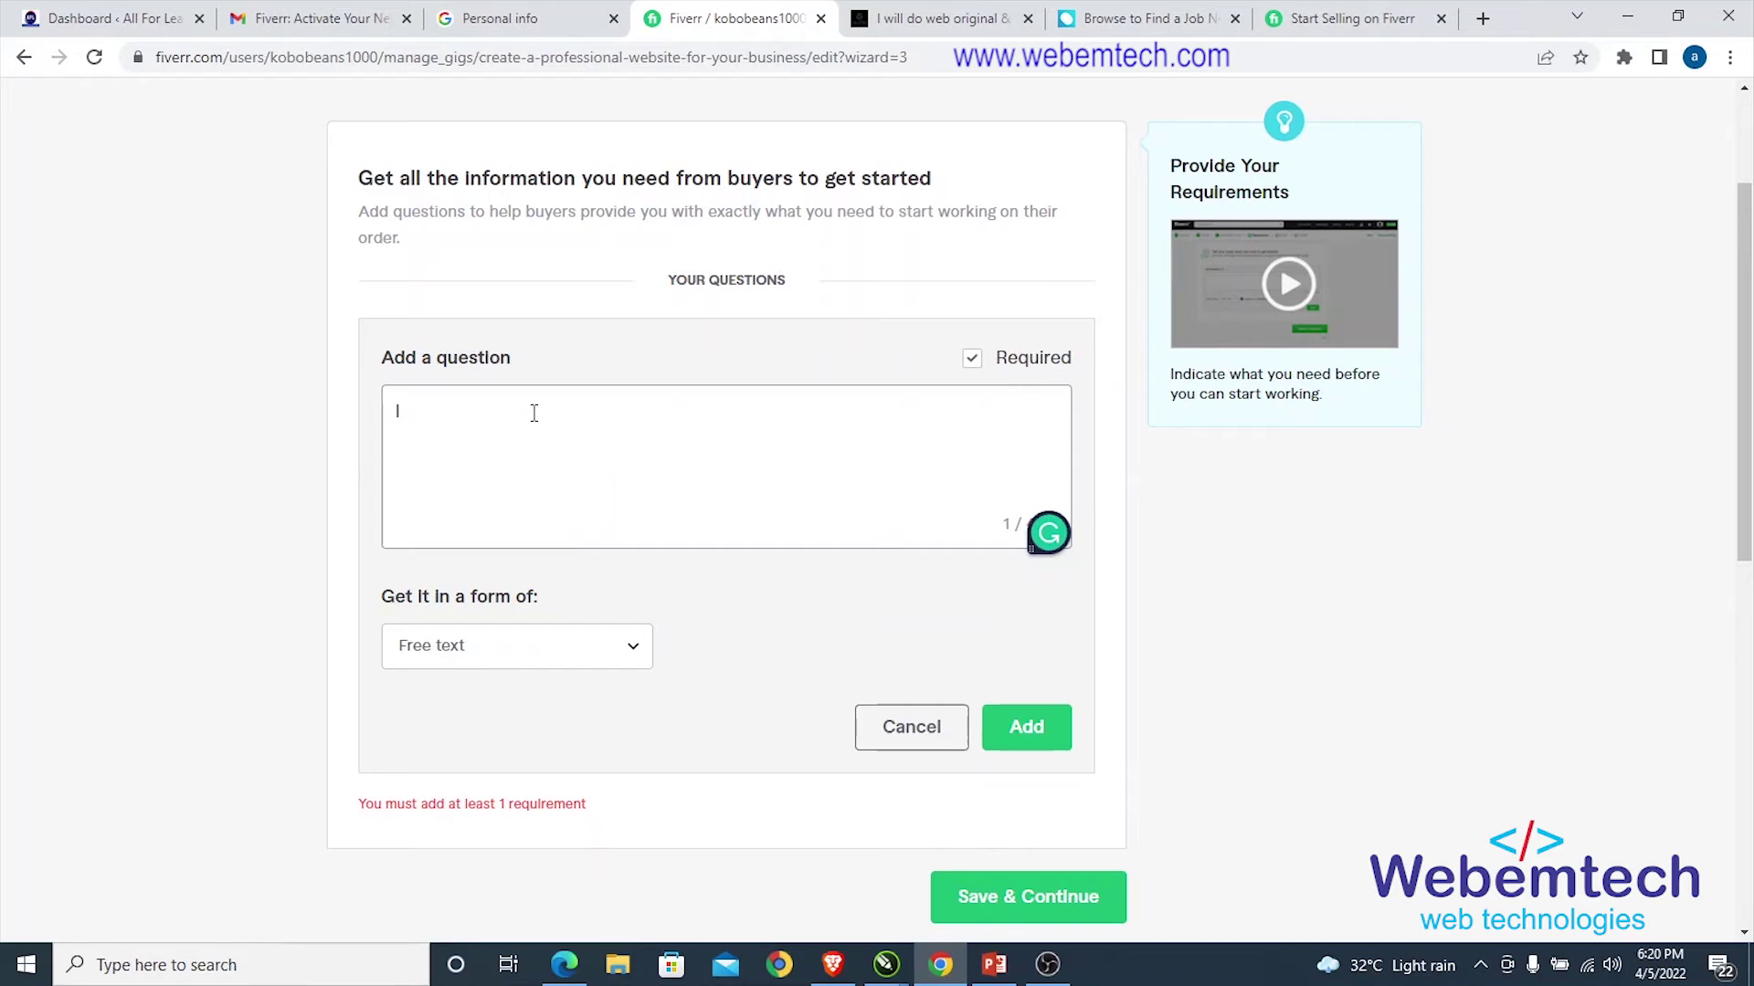
text(ogo)
text(, f)
text(edia files)
text(, Content, about )
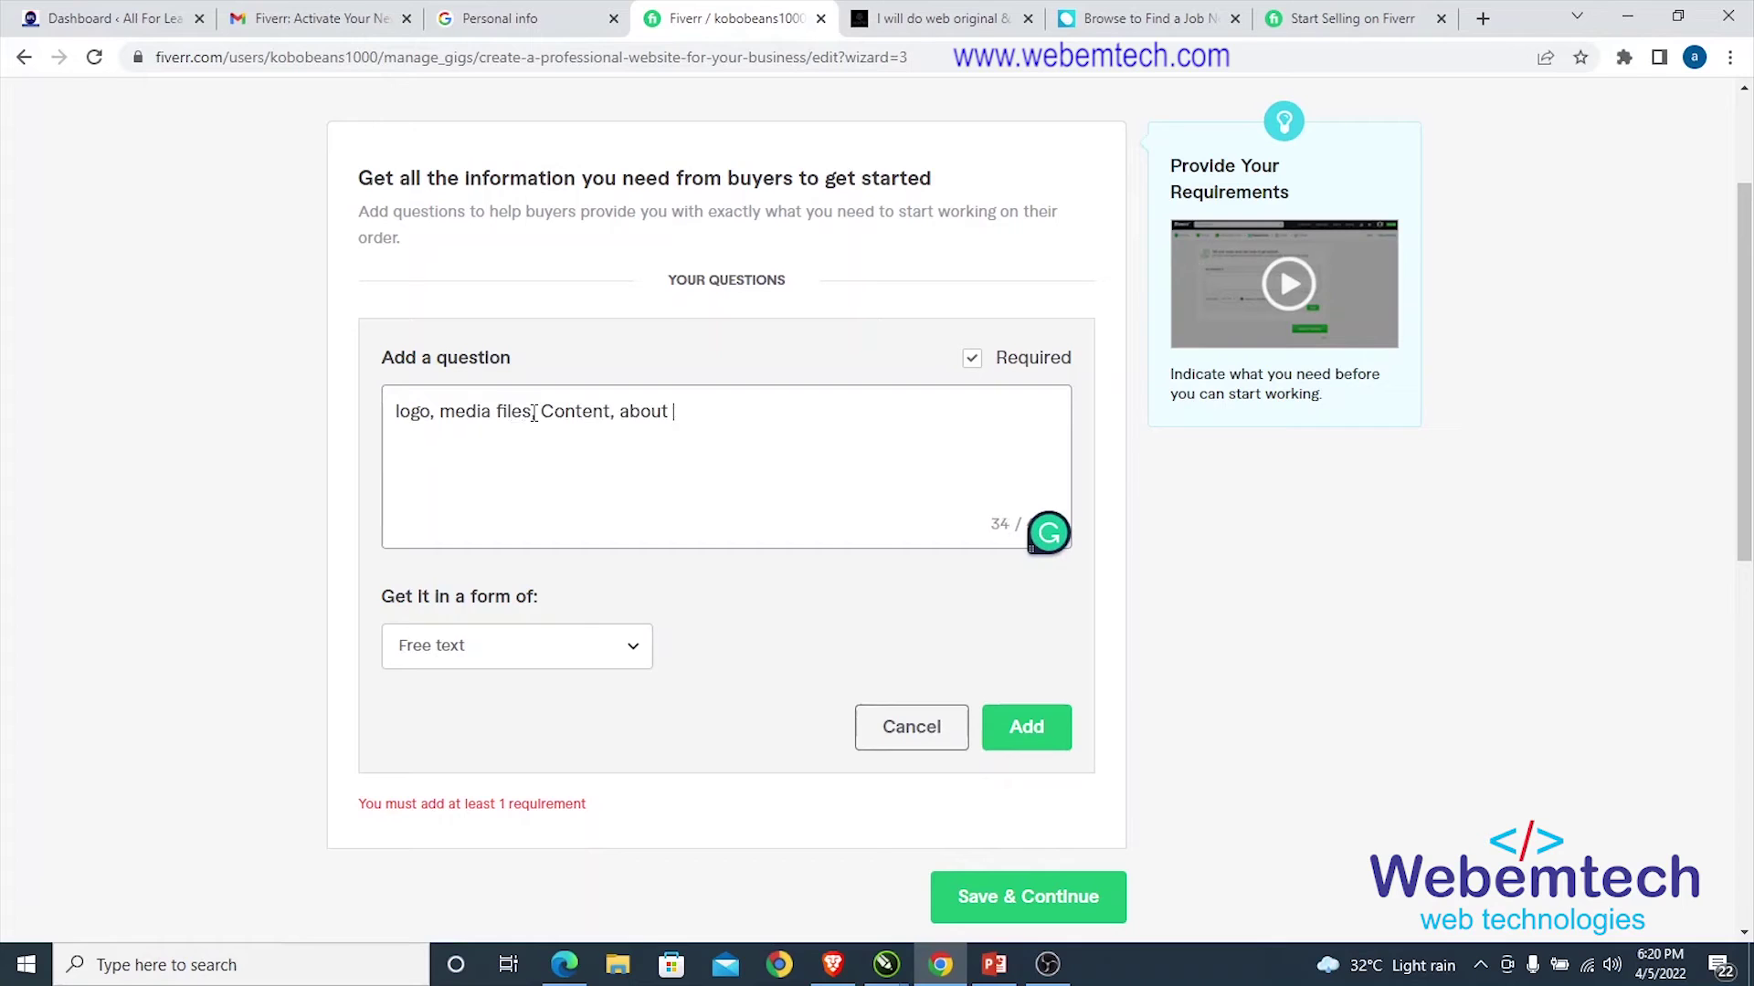
text(us, contact us, basic business information...)
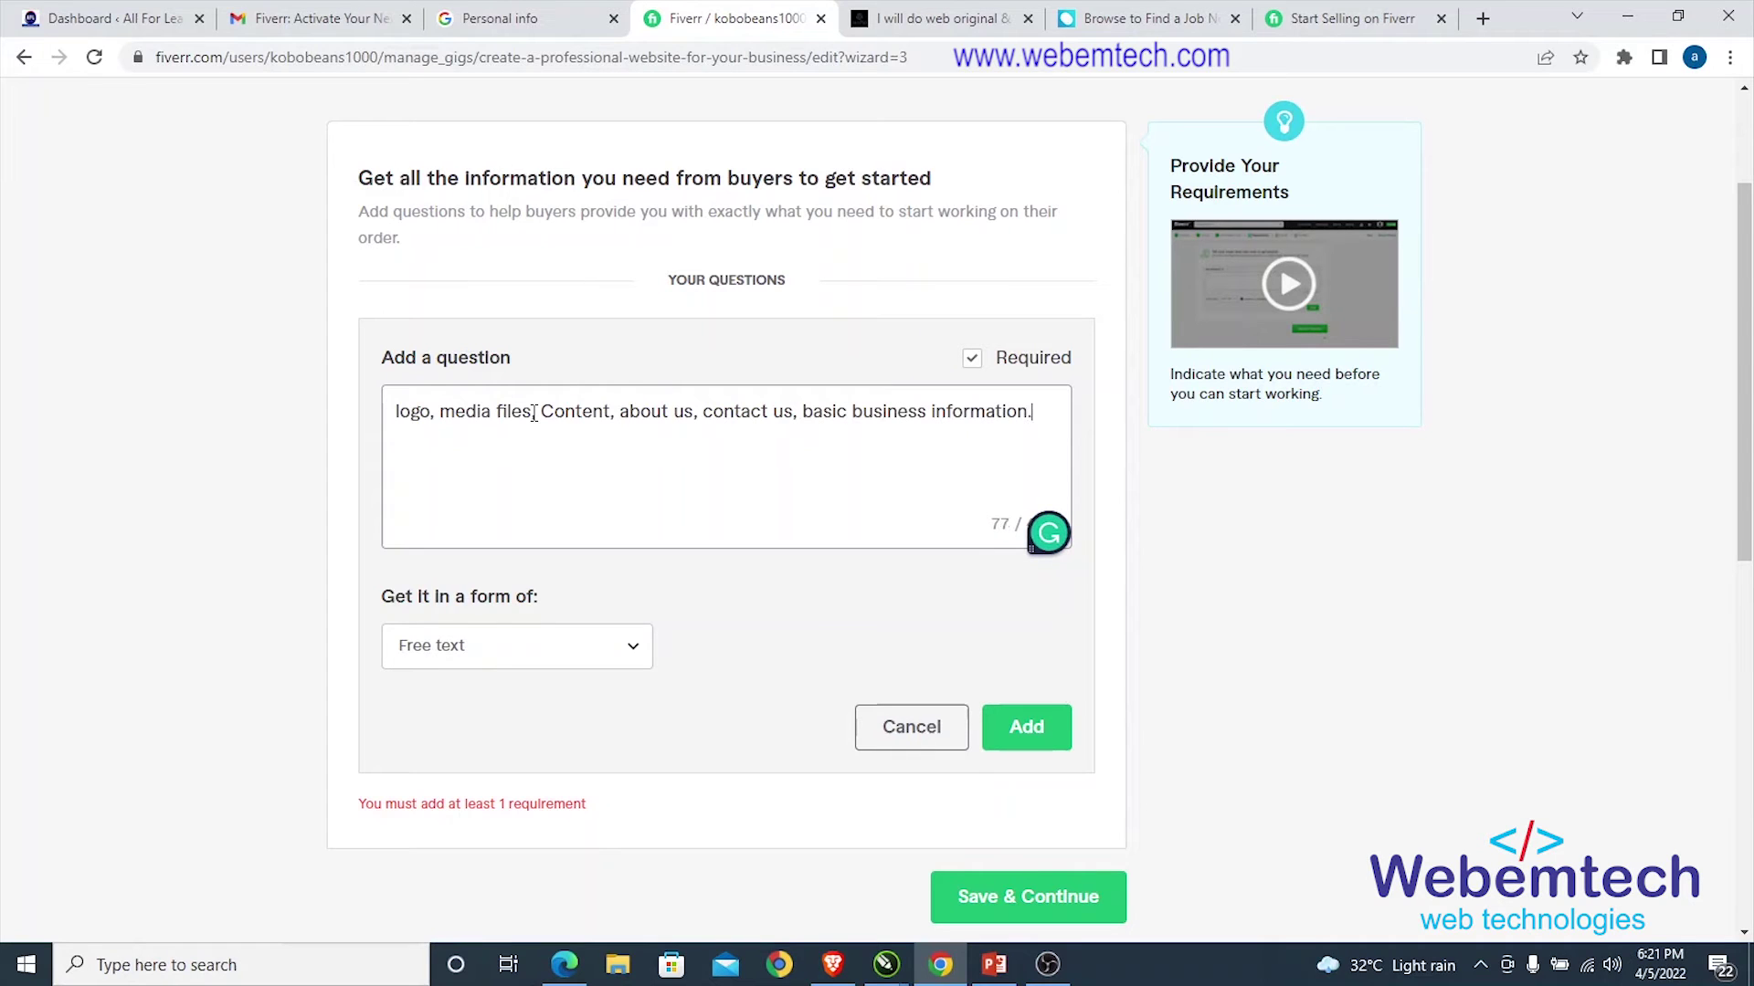
click(449, 648)
click(486, 826)
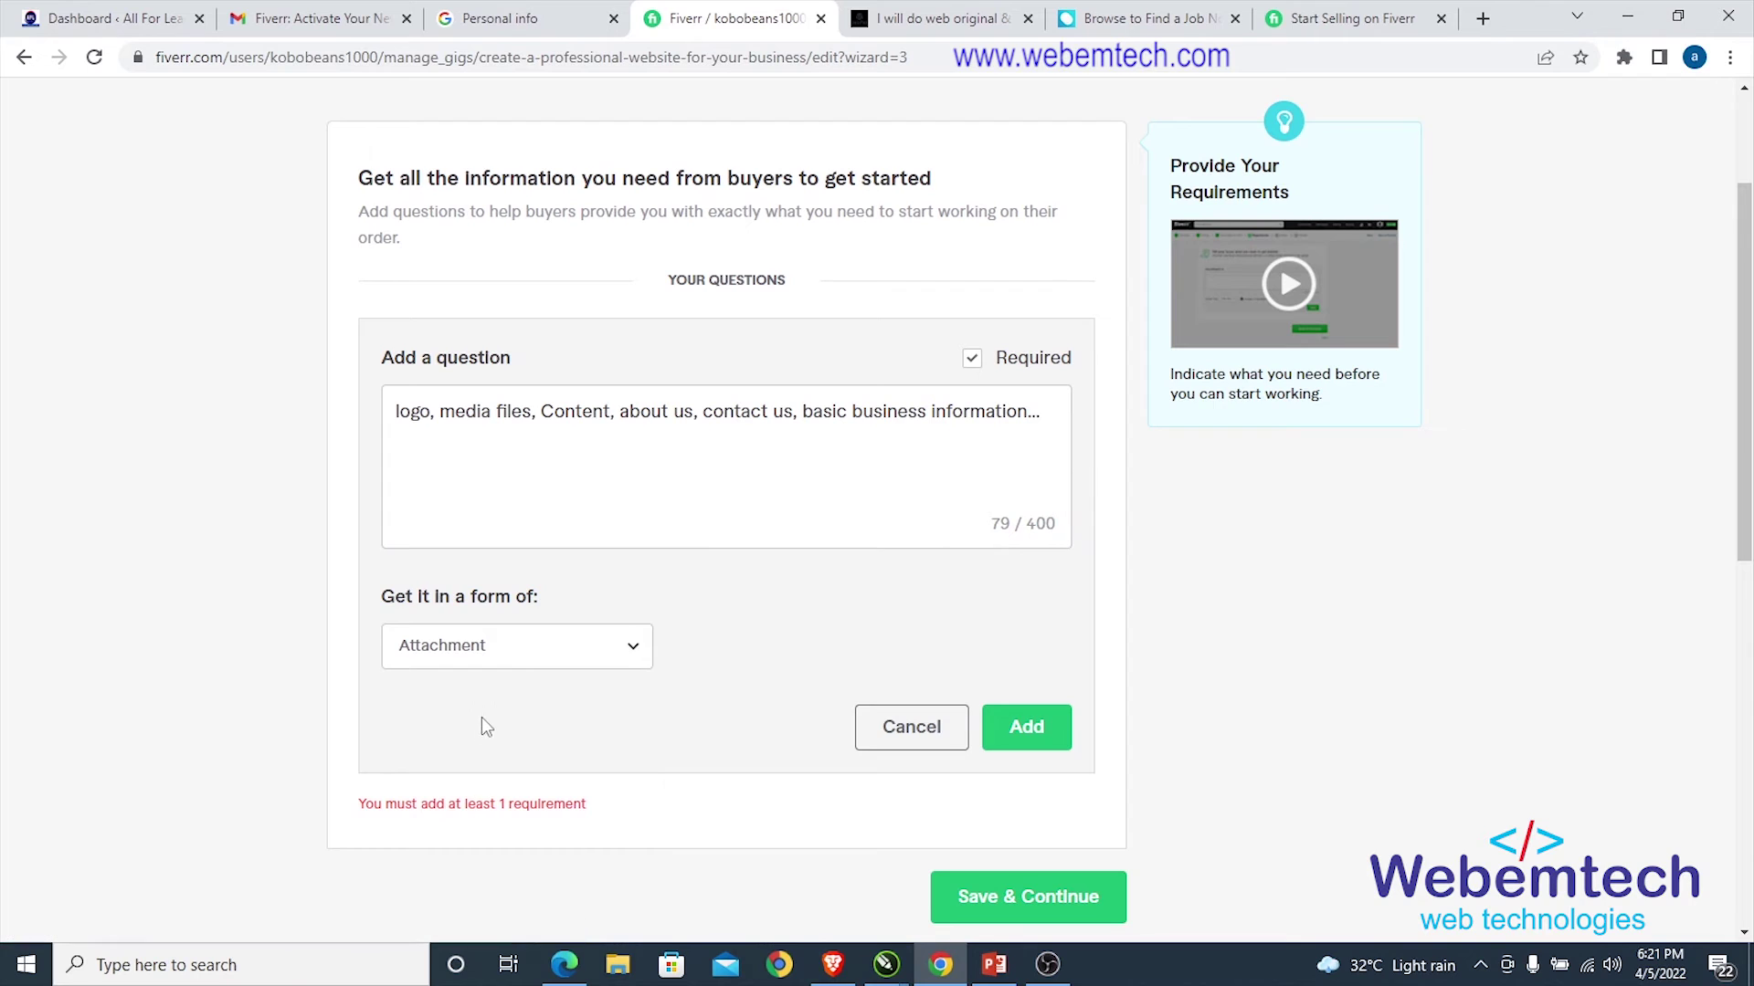
scroll(482, 721, down, 3)
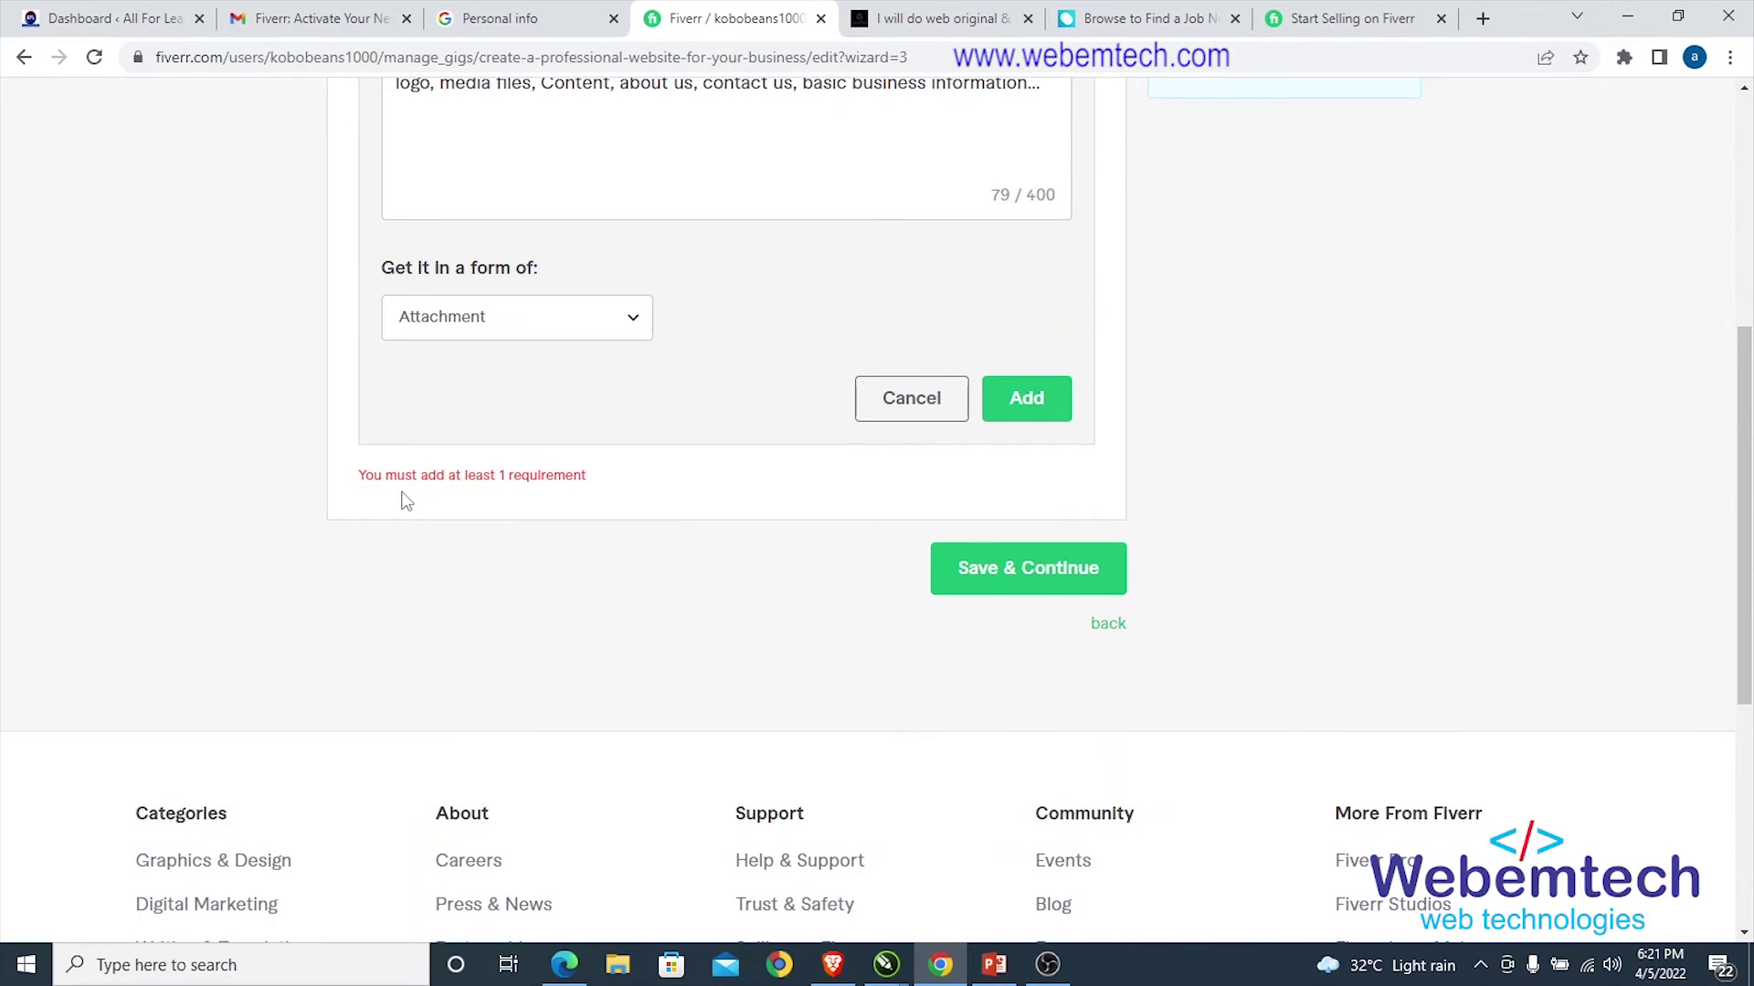
scroll(407, 502, up, 1)
click(1028, 511)
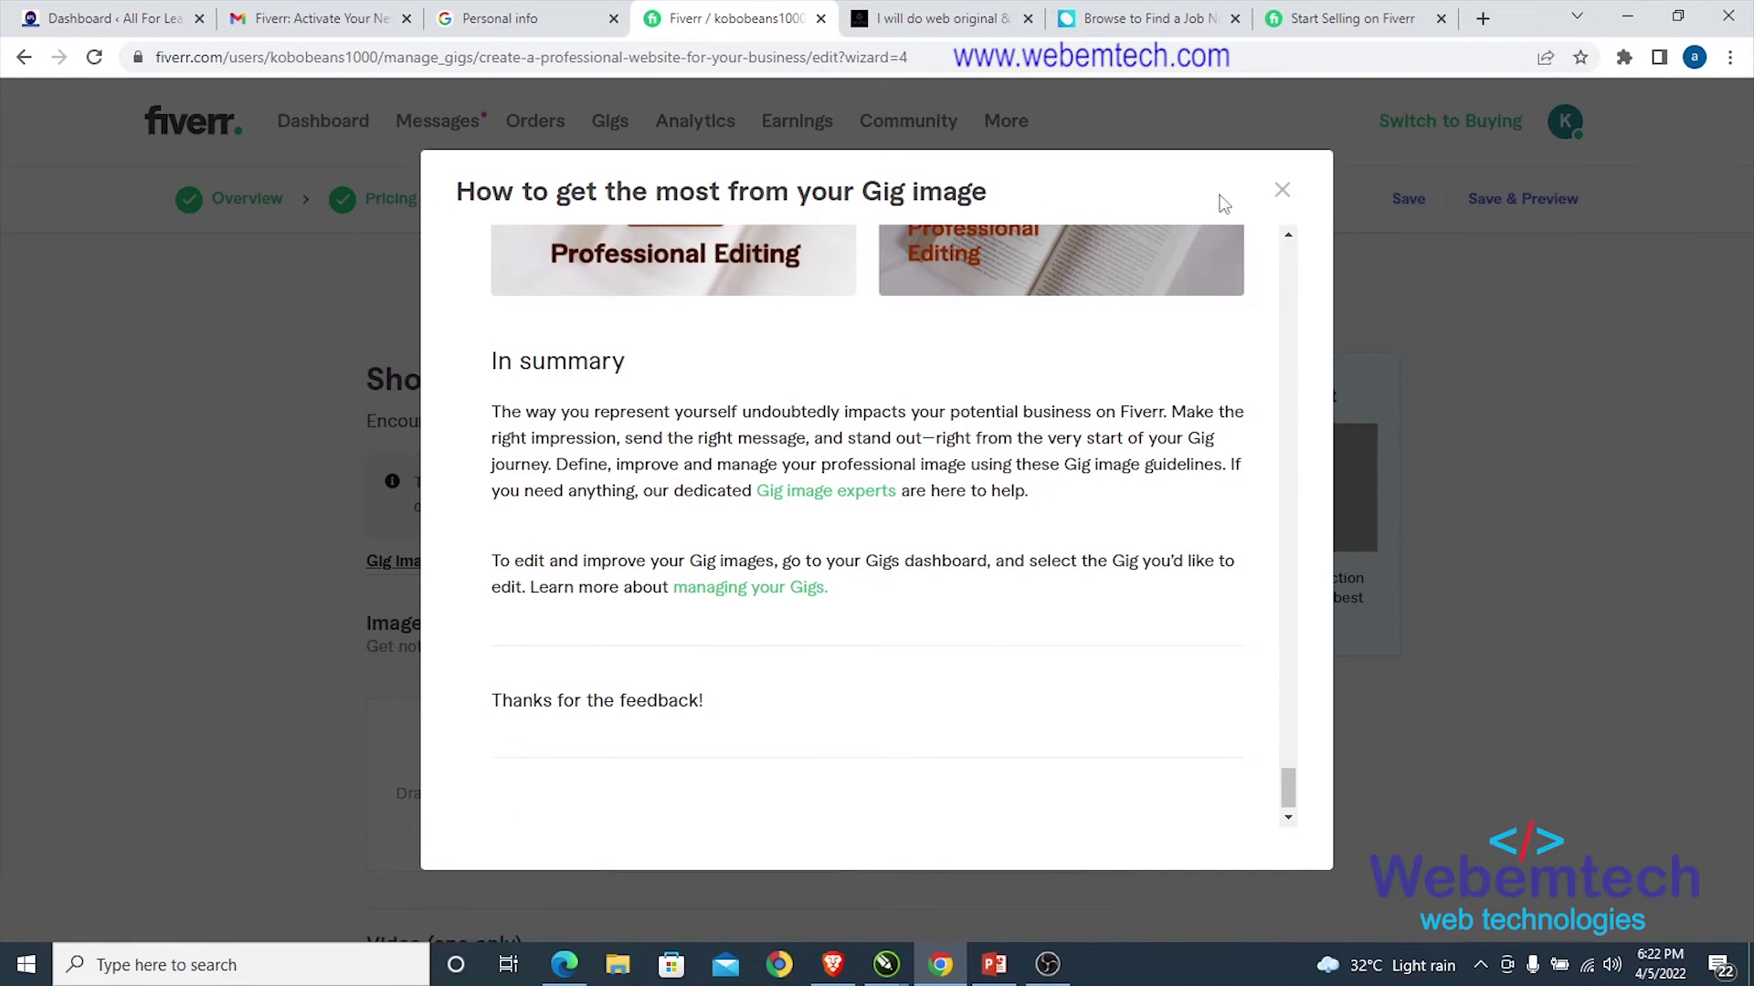
- Upload the 'google adsense integration' image as the gig's primary gallery image
click(1281, 189)
scroll(793, 430, down, 5)
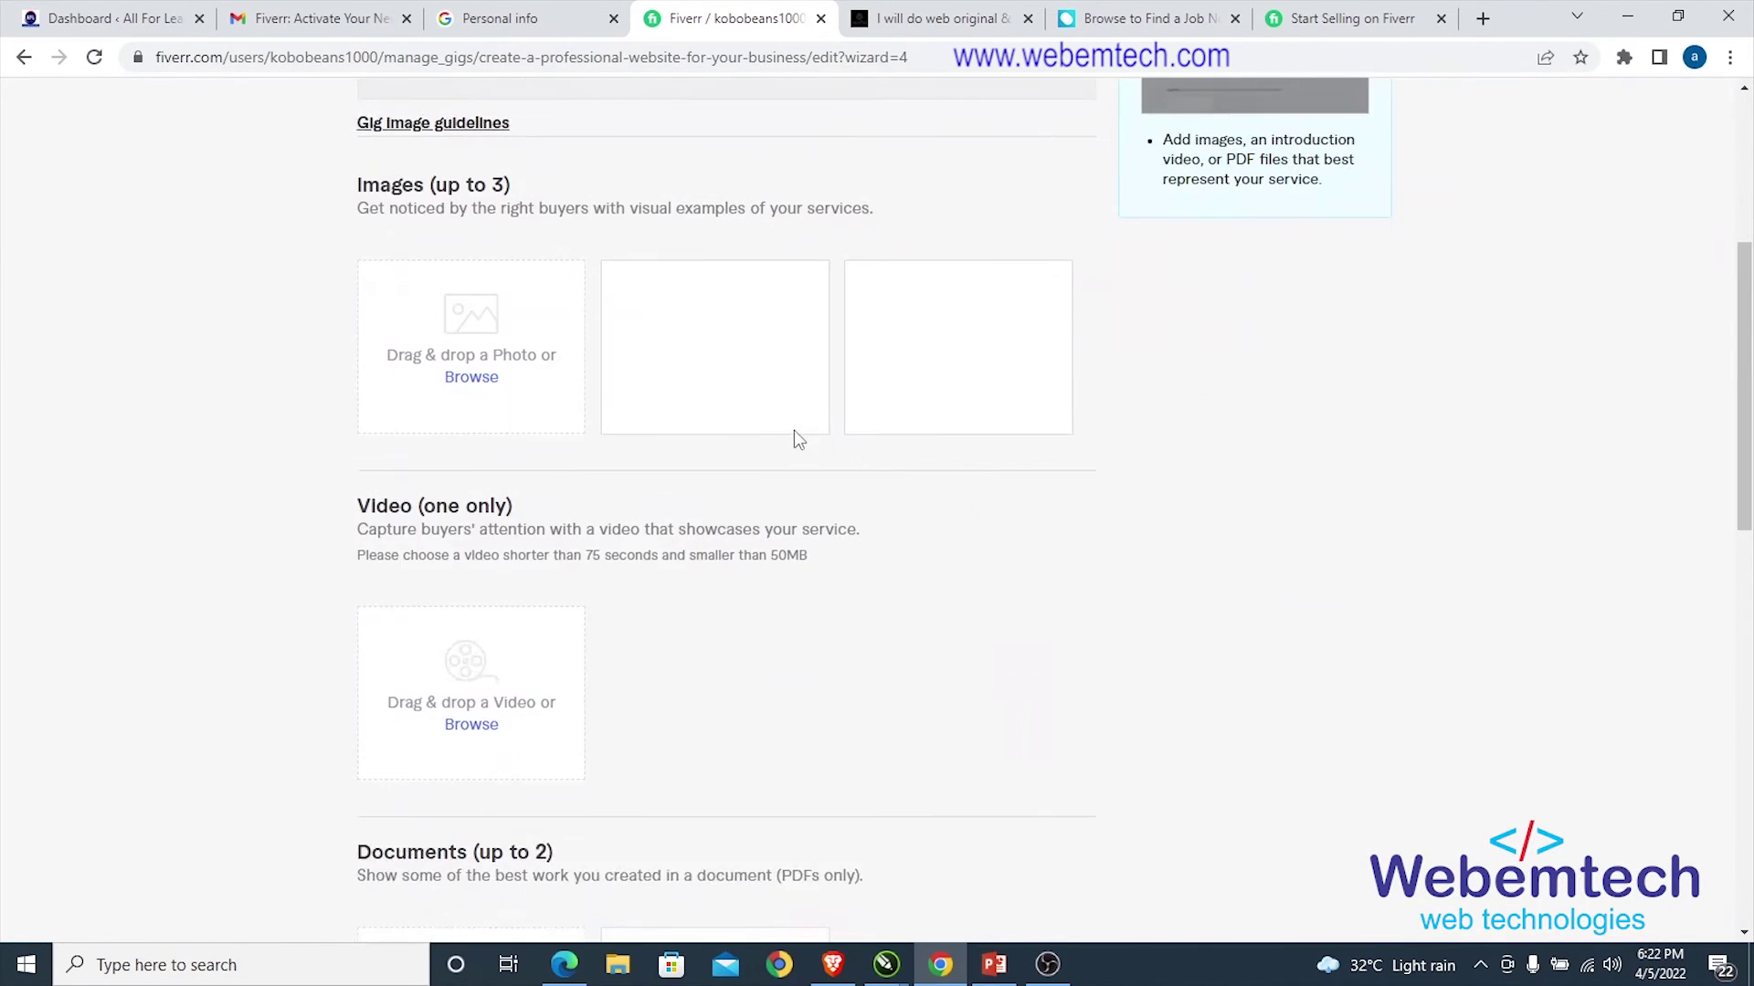
scroll(792, 430, up, 8)
scroll(492, 305, down, 7)
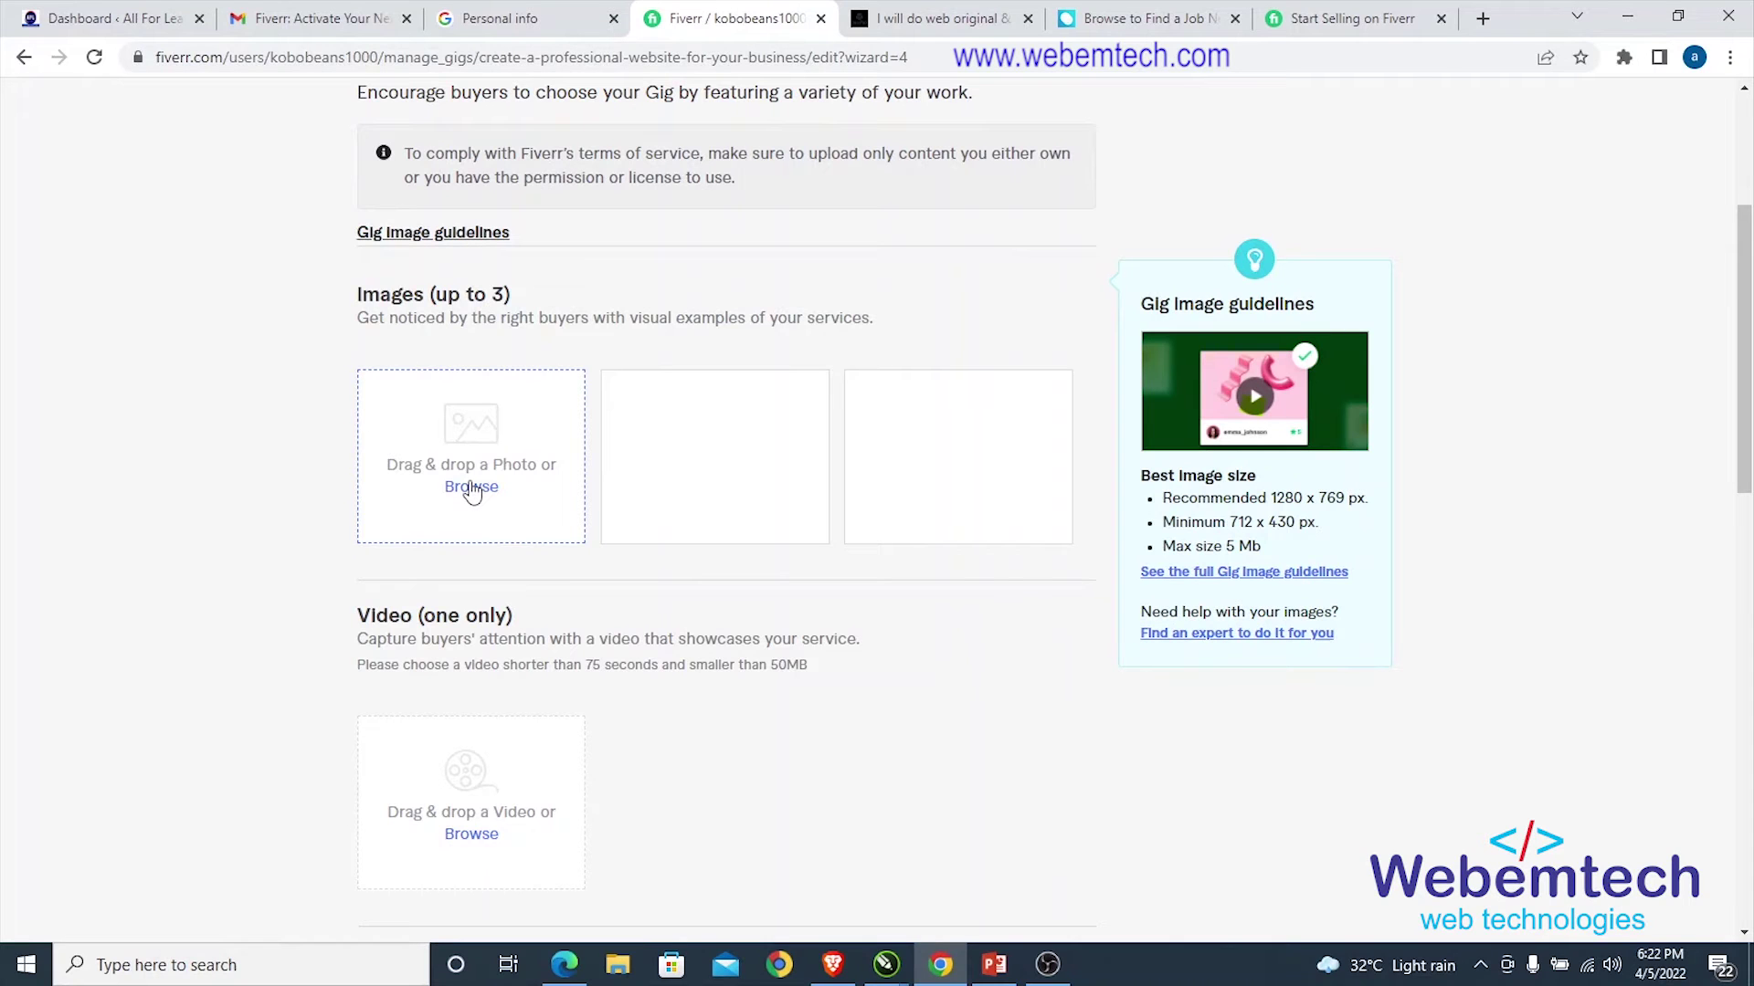
click(471, 488)
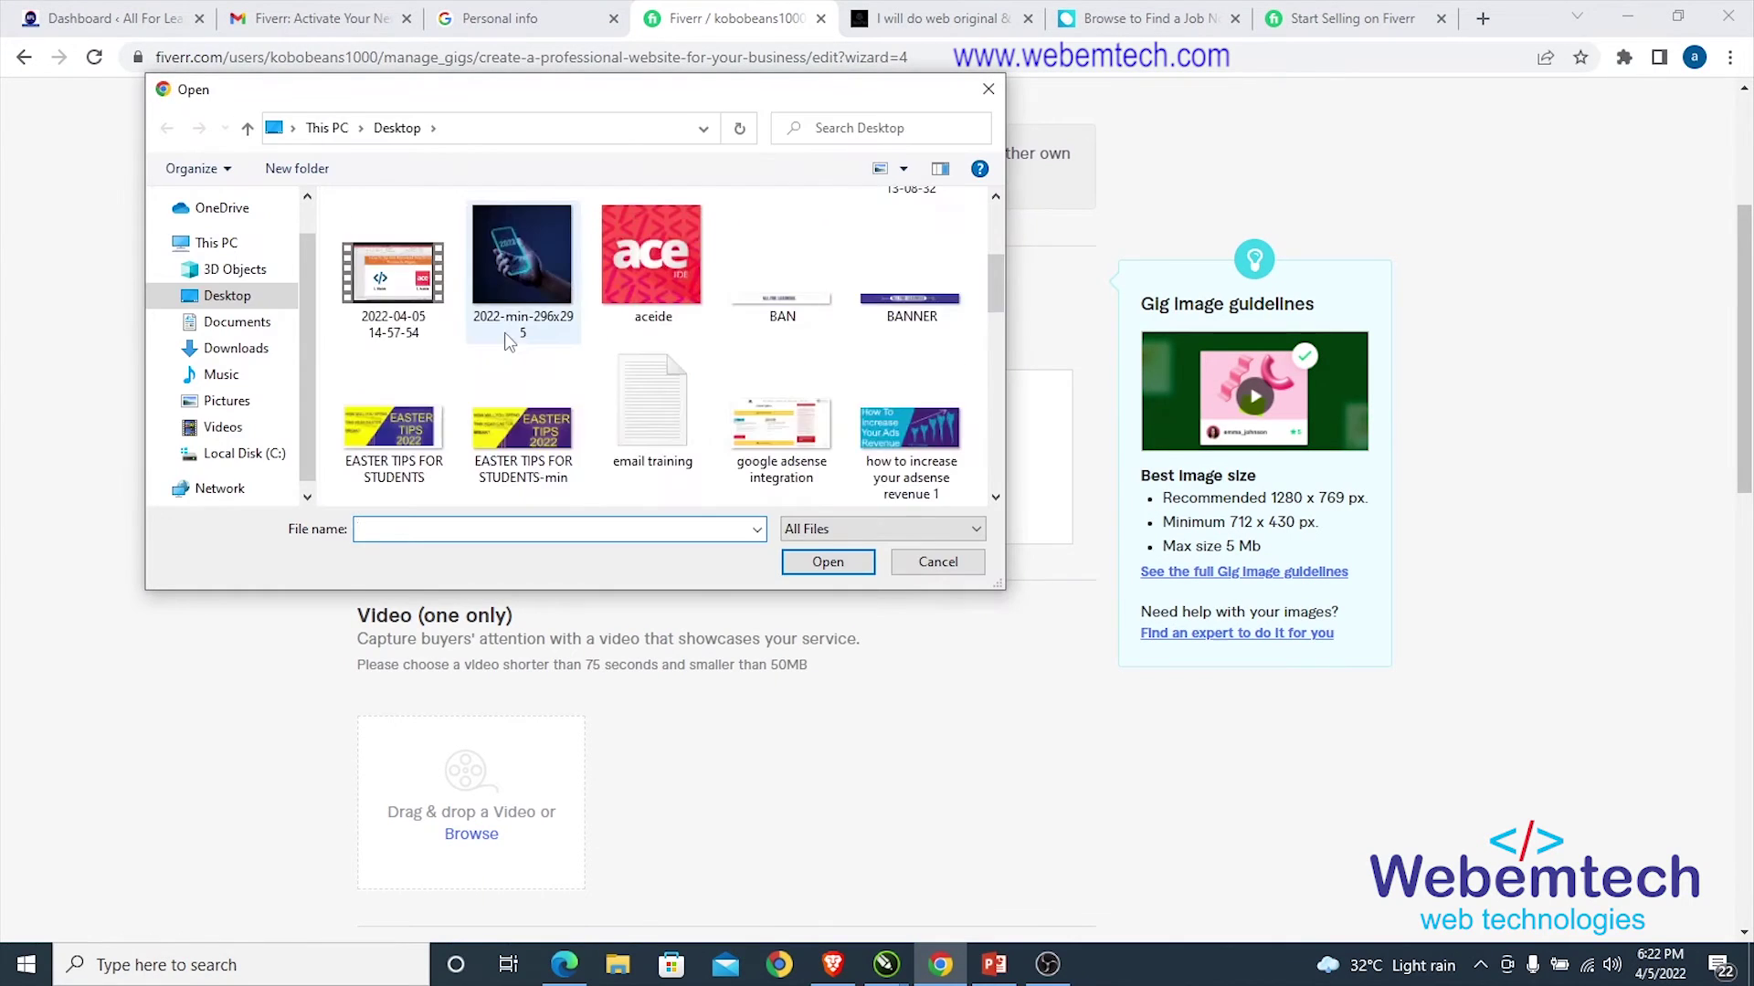
scroll(500, 336, down, 5)
scroll(497, 338, down, 4)
scroll(497, 338, up, 3)
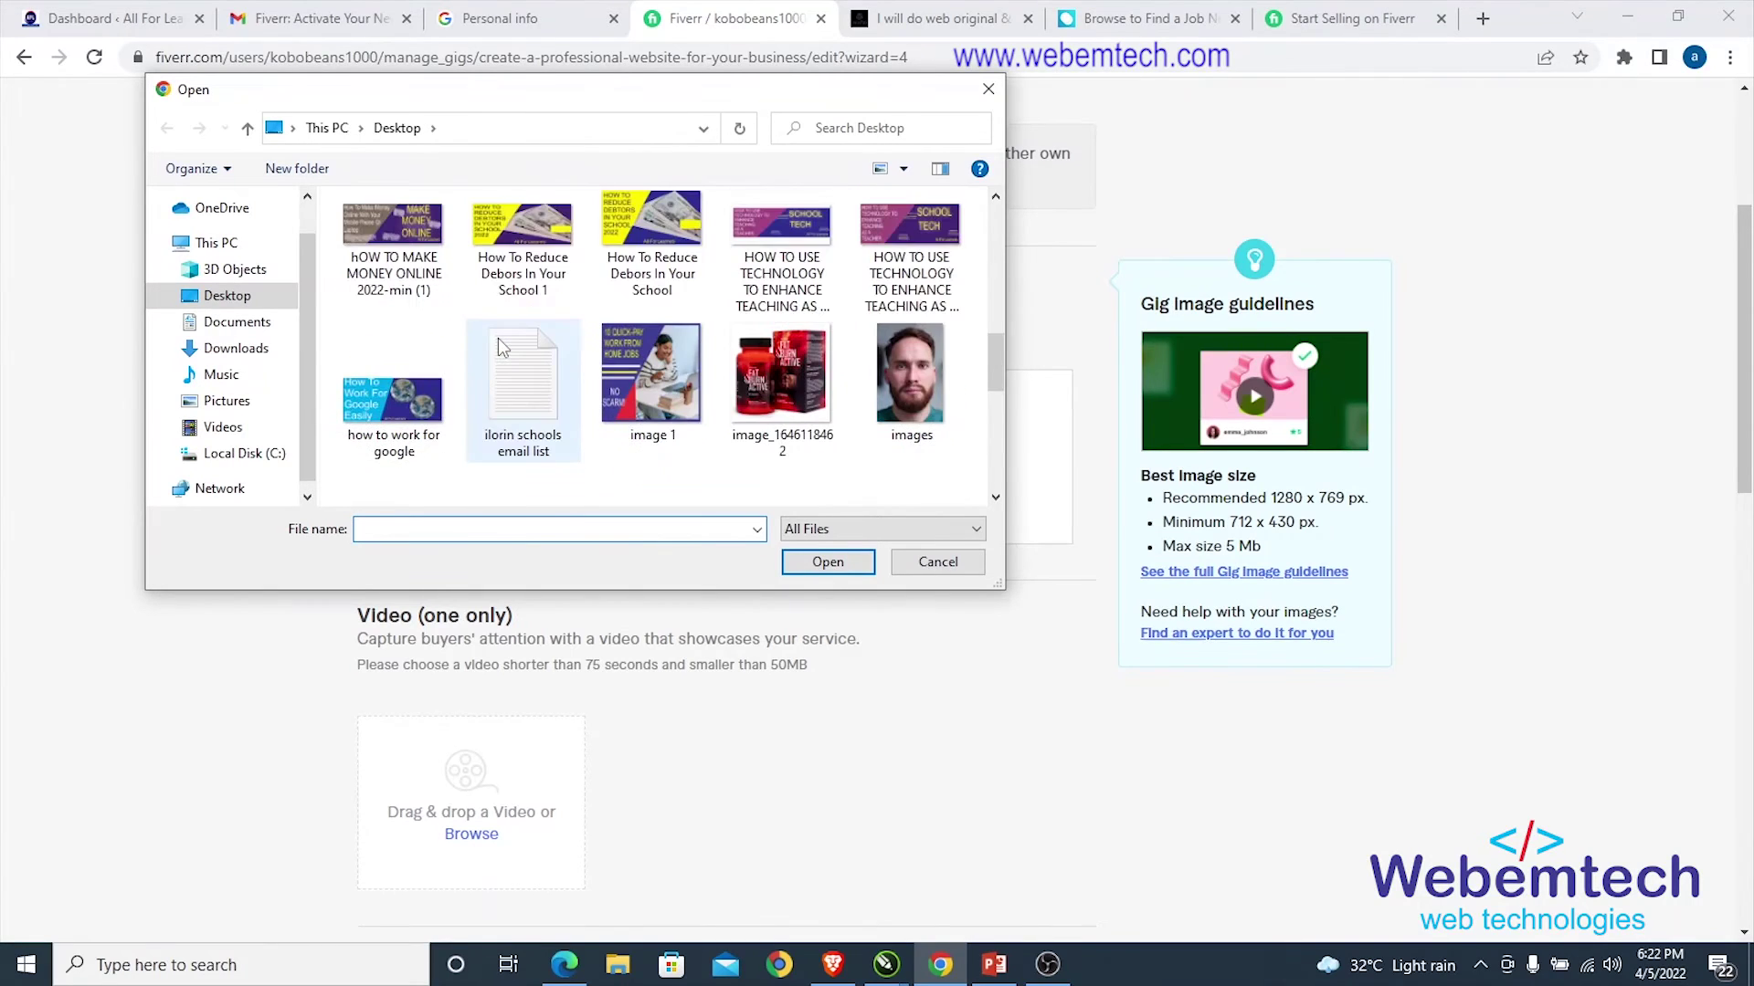
scroll(497, 338, up, 2)
scroll(497, 338, up, 3)
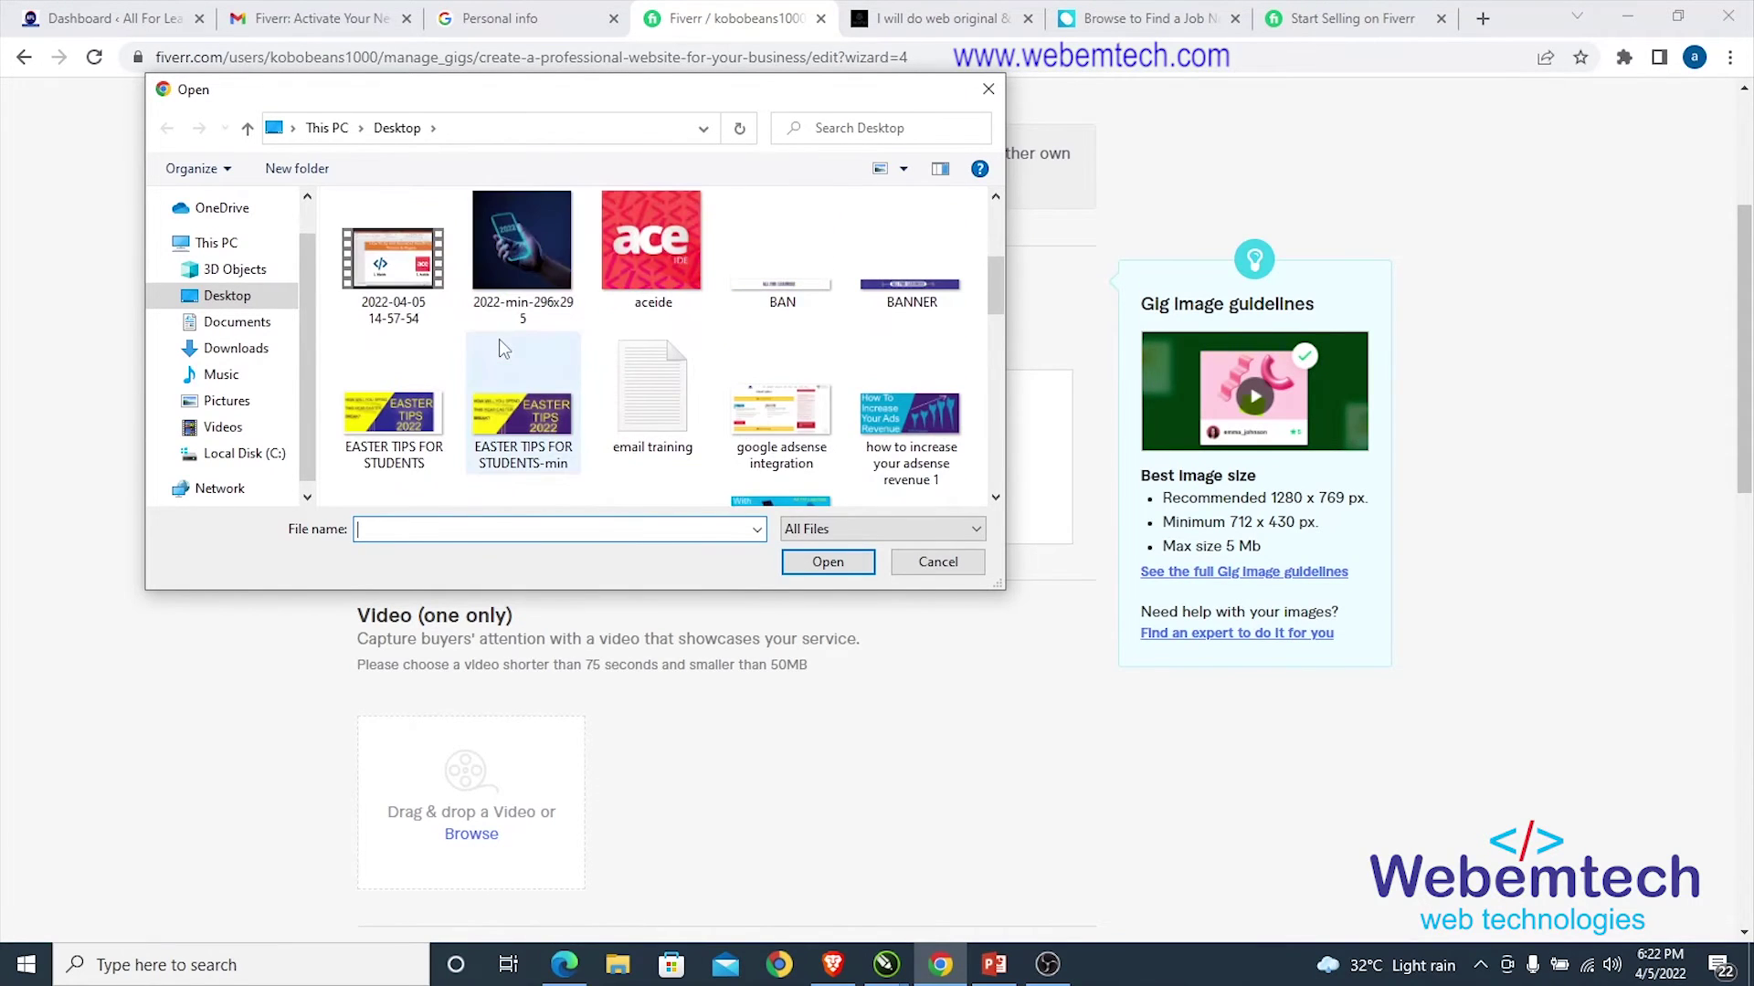
double_click(763, 415)
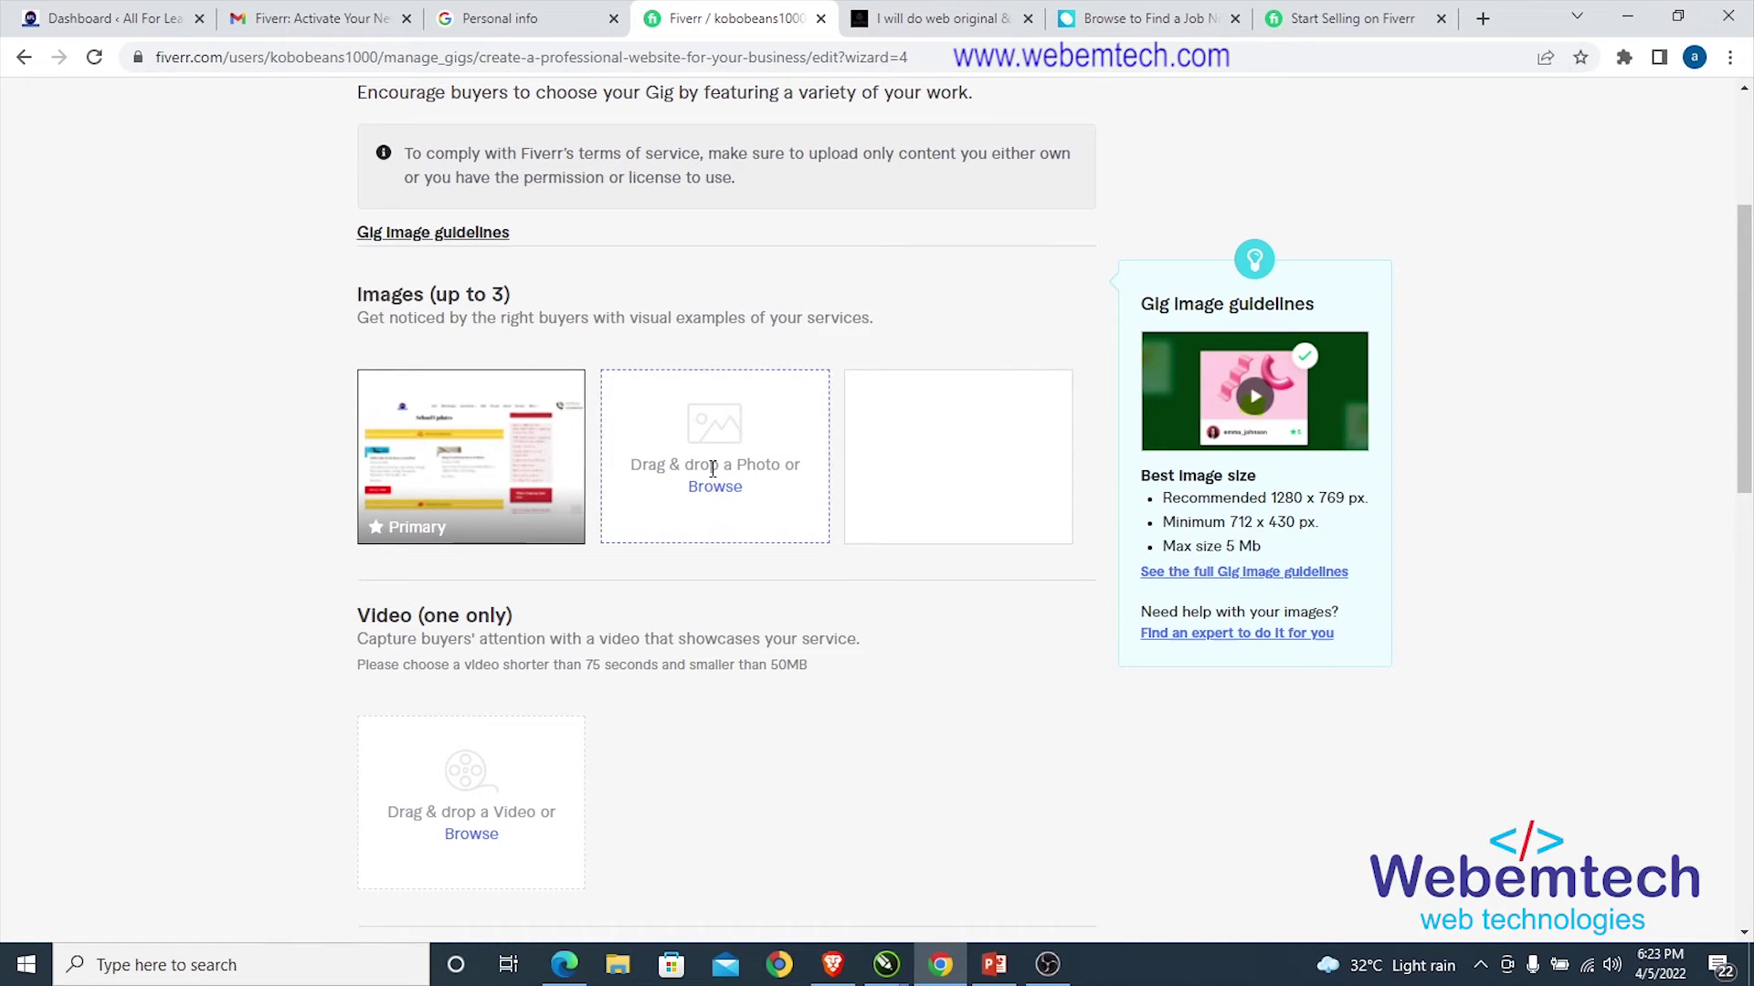
- Save the Gallery step and continue to the Publish step
scroll(727, 466, down, 7)
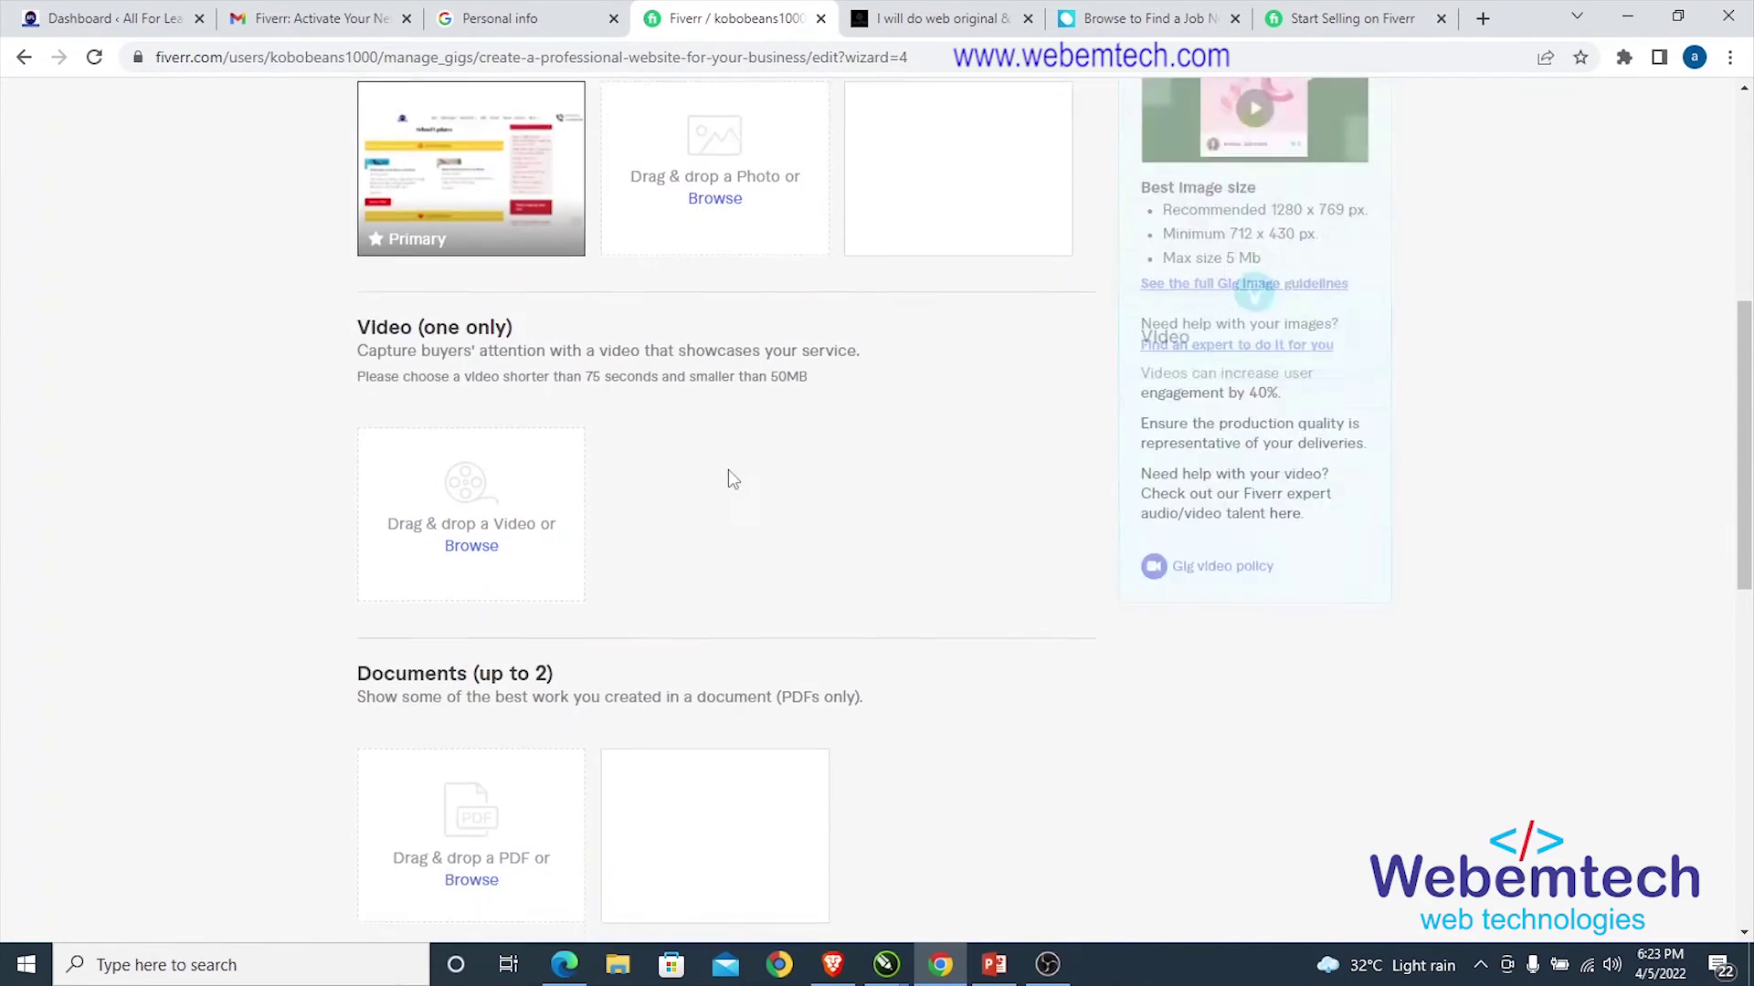
scroll(728, 474, up, 7)
scroll(712, 452, down, 4)
scroll(697, 443, up, 4)
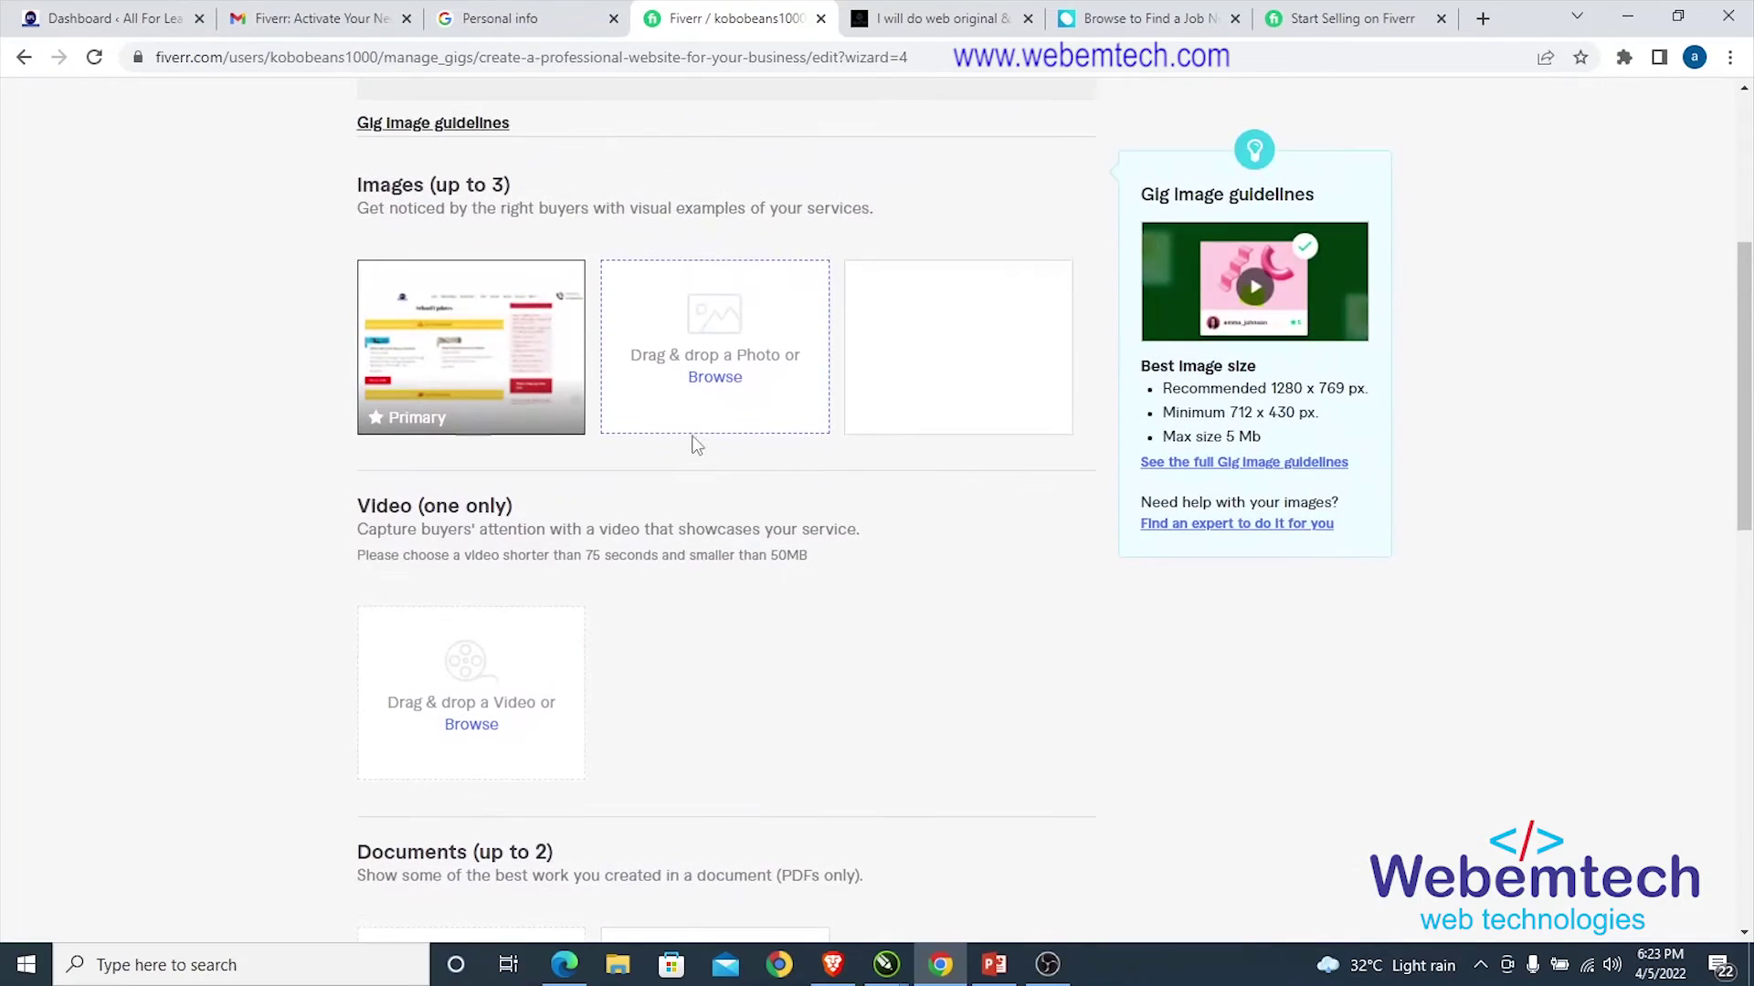
scroll(665, 413, down, 6)
click(948, 689)
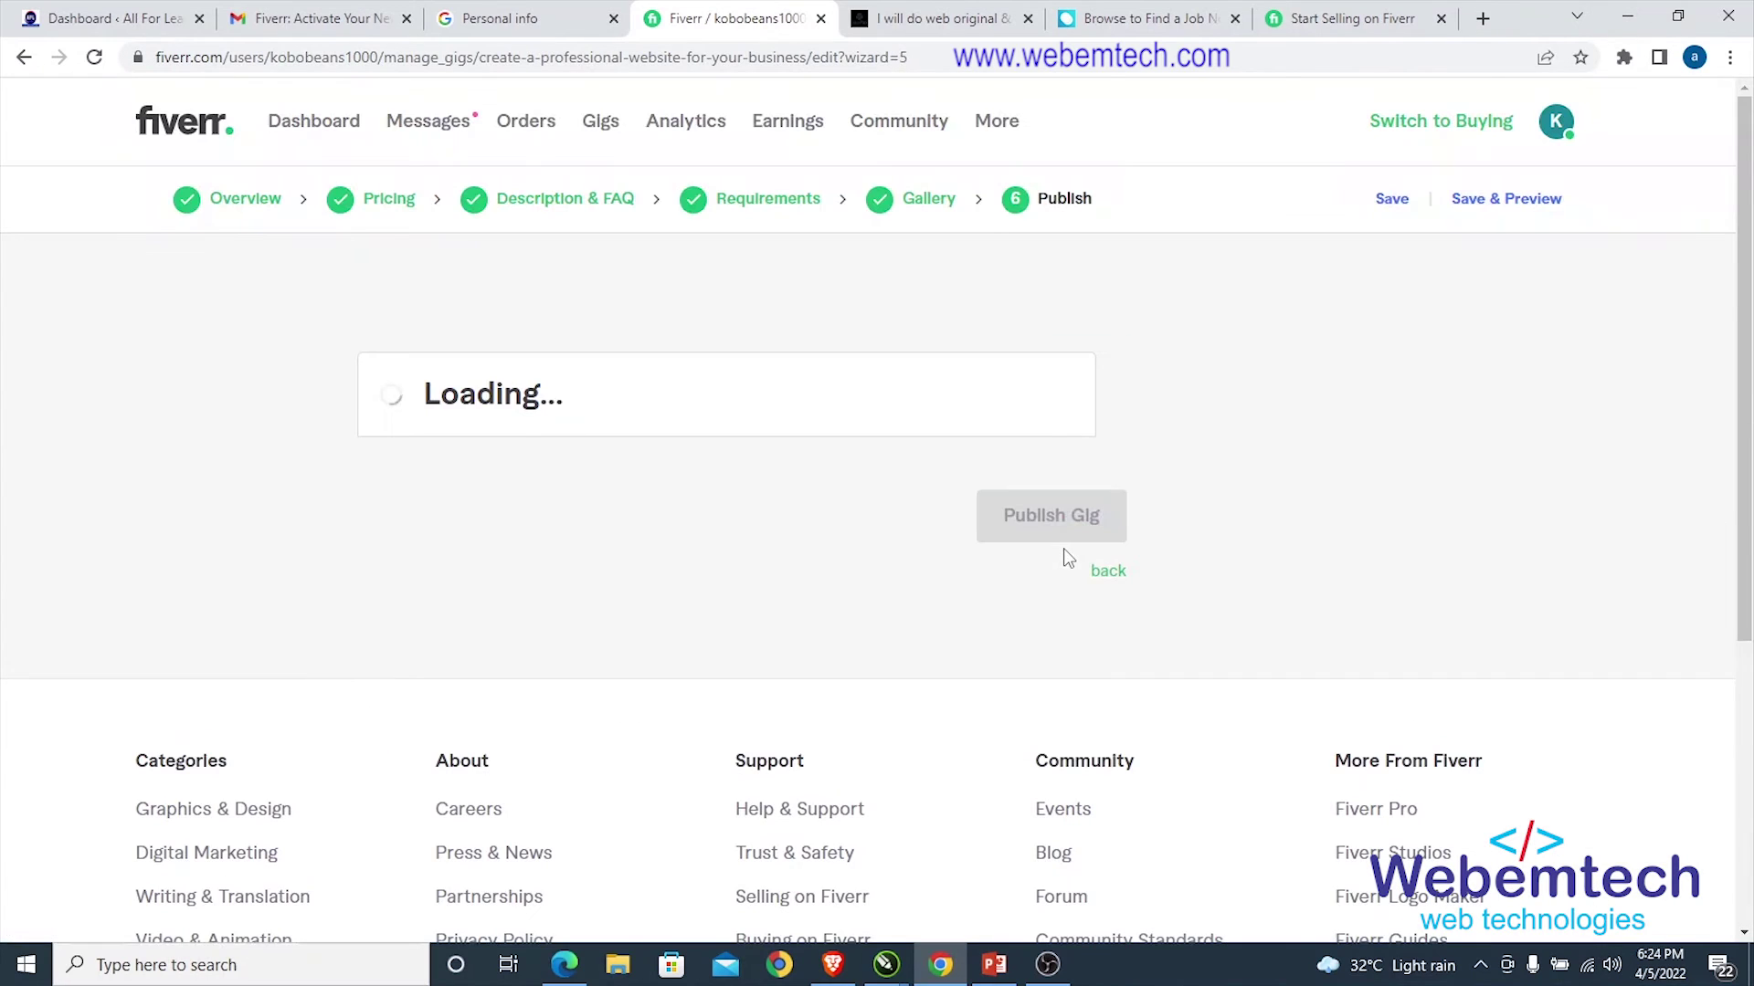
- Answer 'No' to 'Are you a U.S. person?' and save the tax status
scroll(651, 507, down, 5)
scroll(650, 511, up, 3)
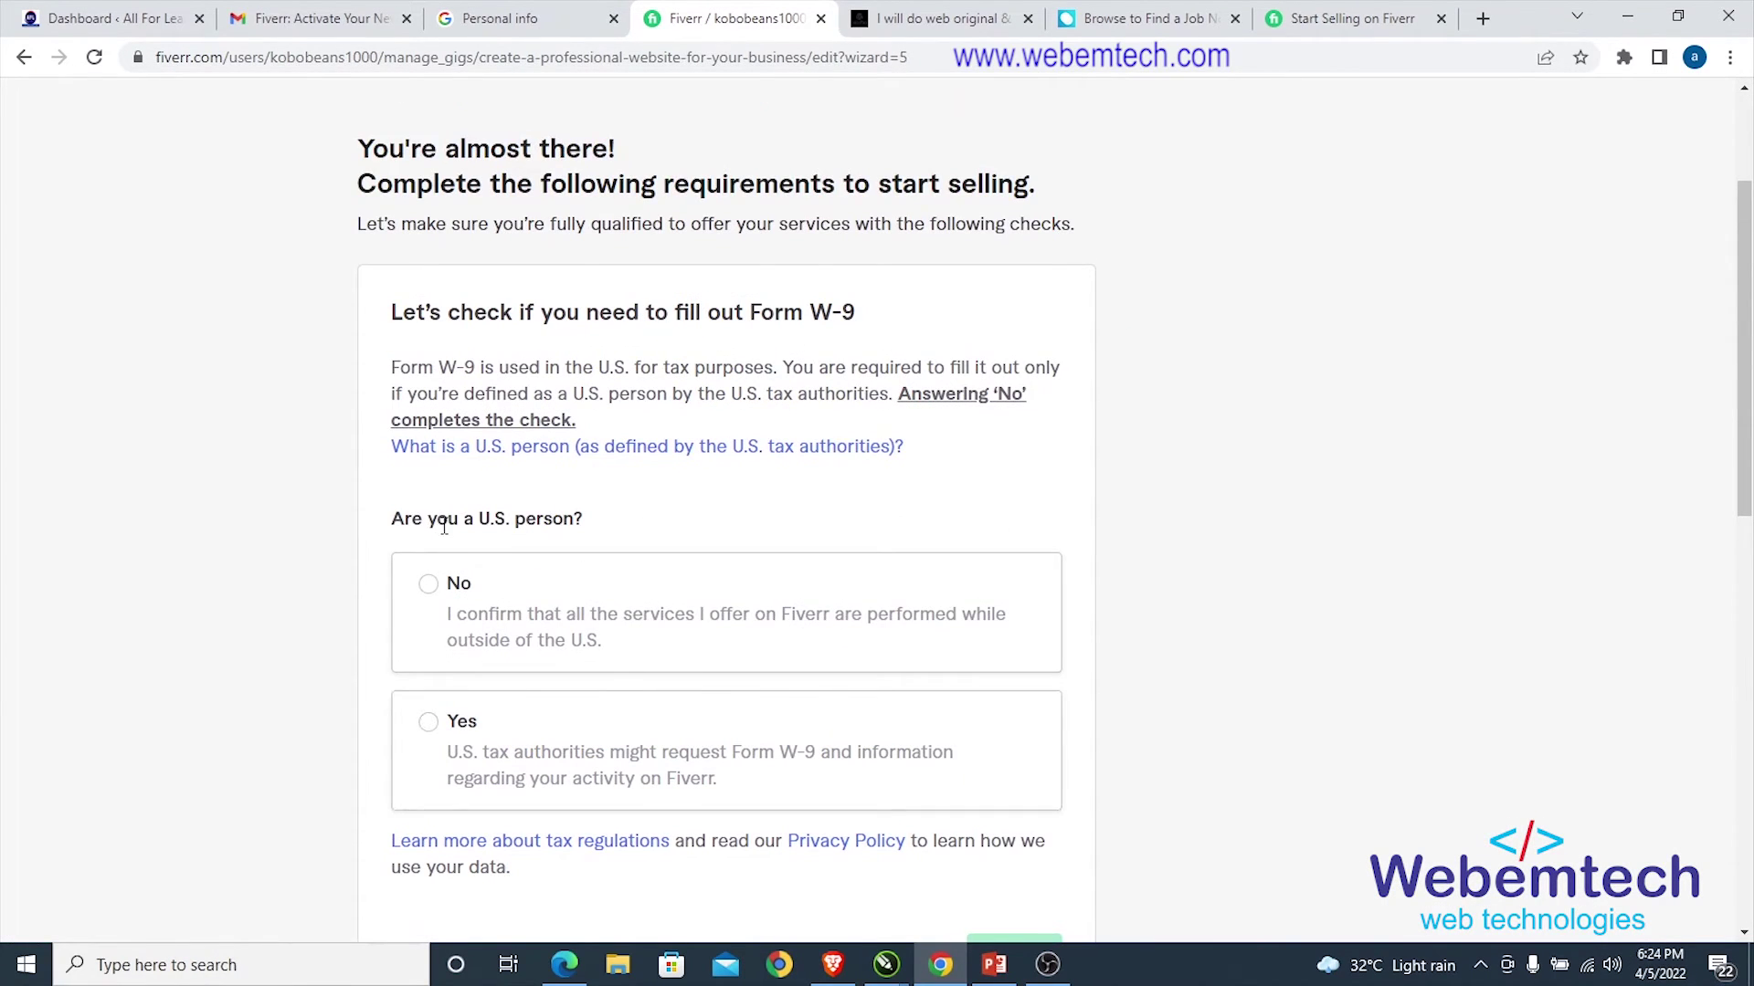
scroll(499, 516, down, 2)
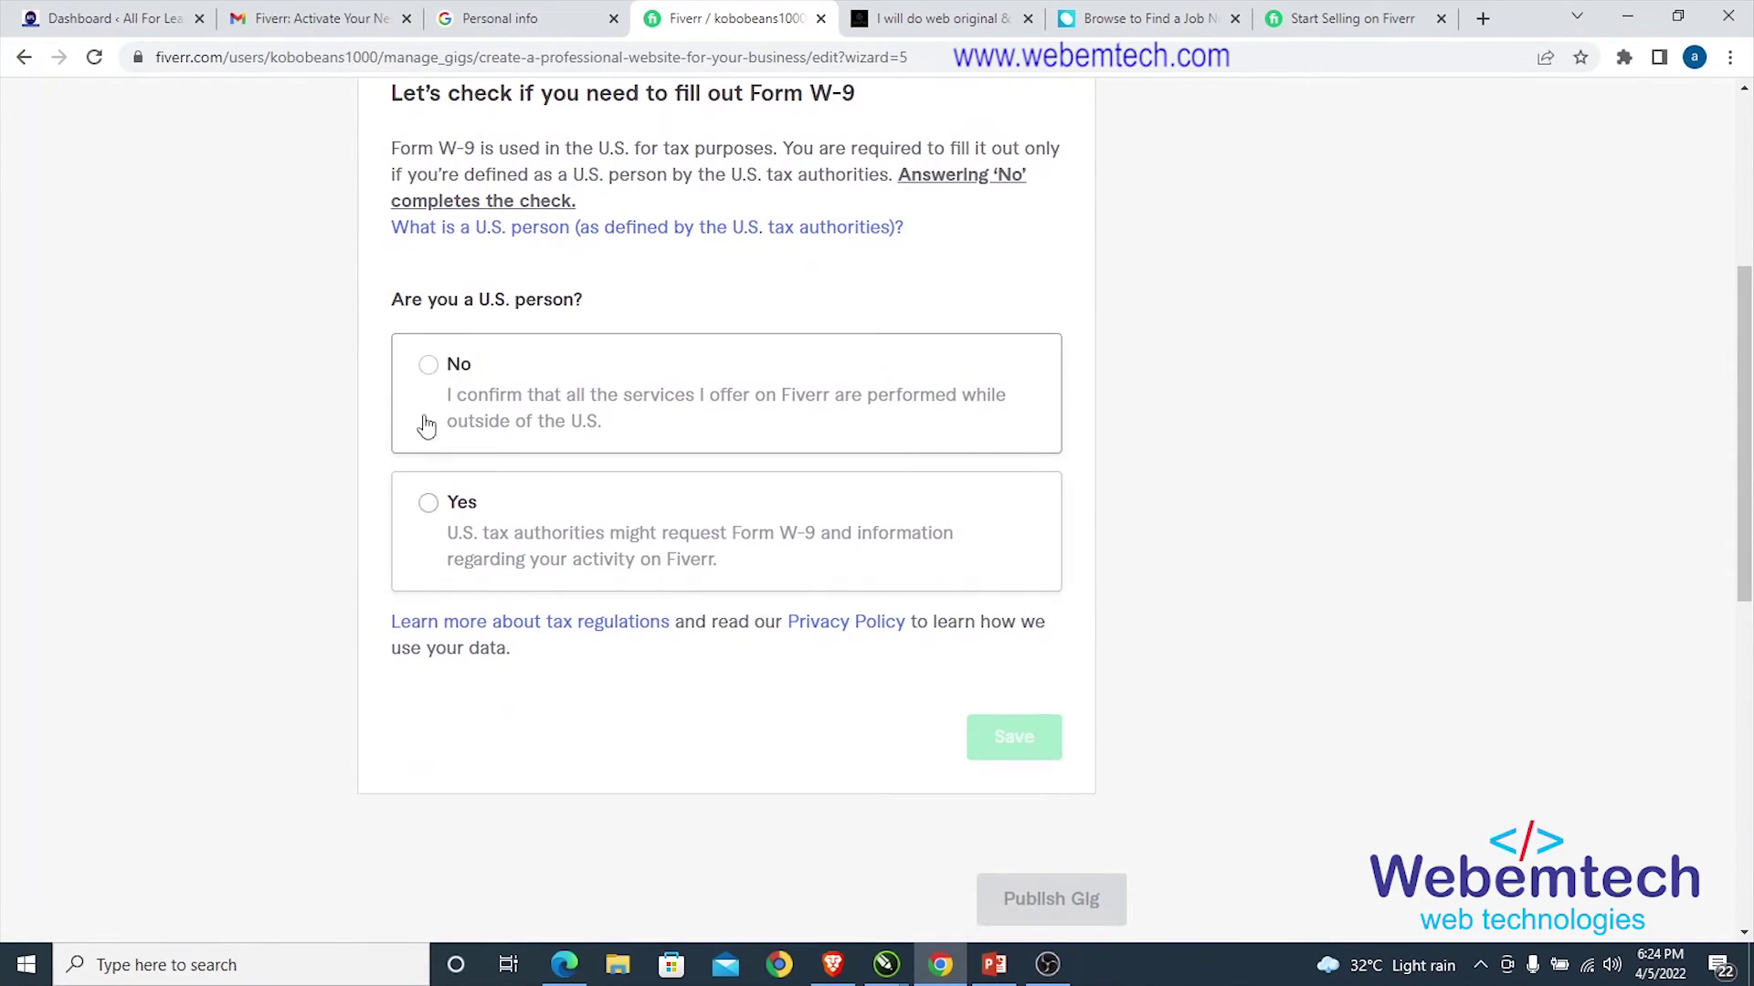
click(507, 416)
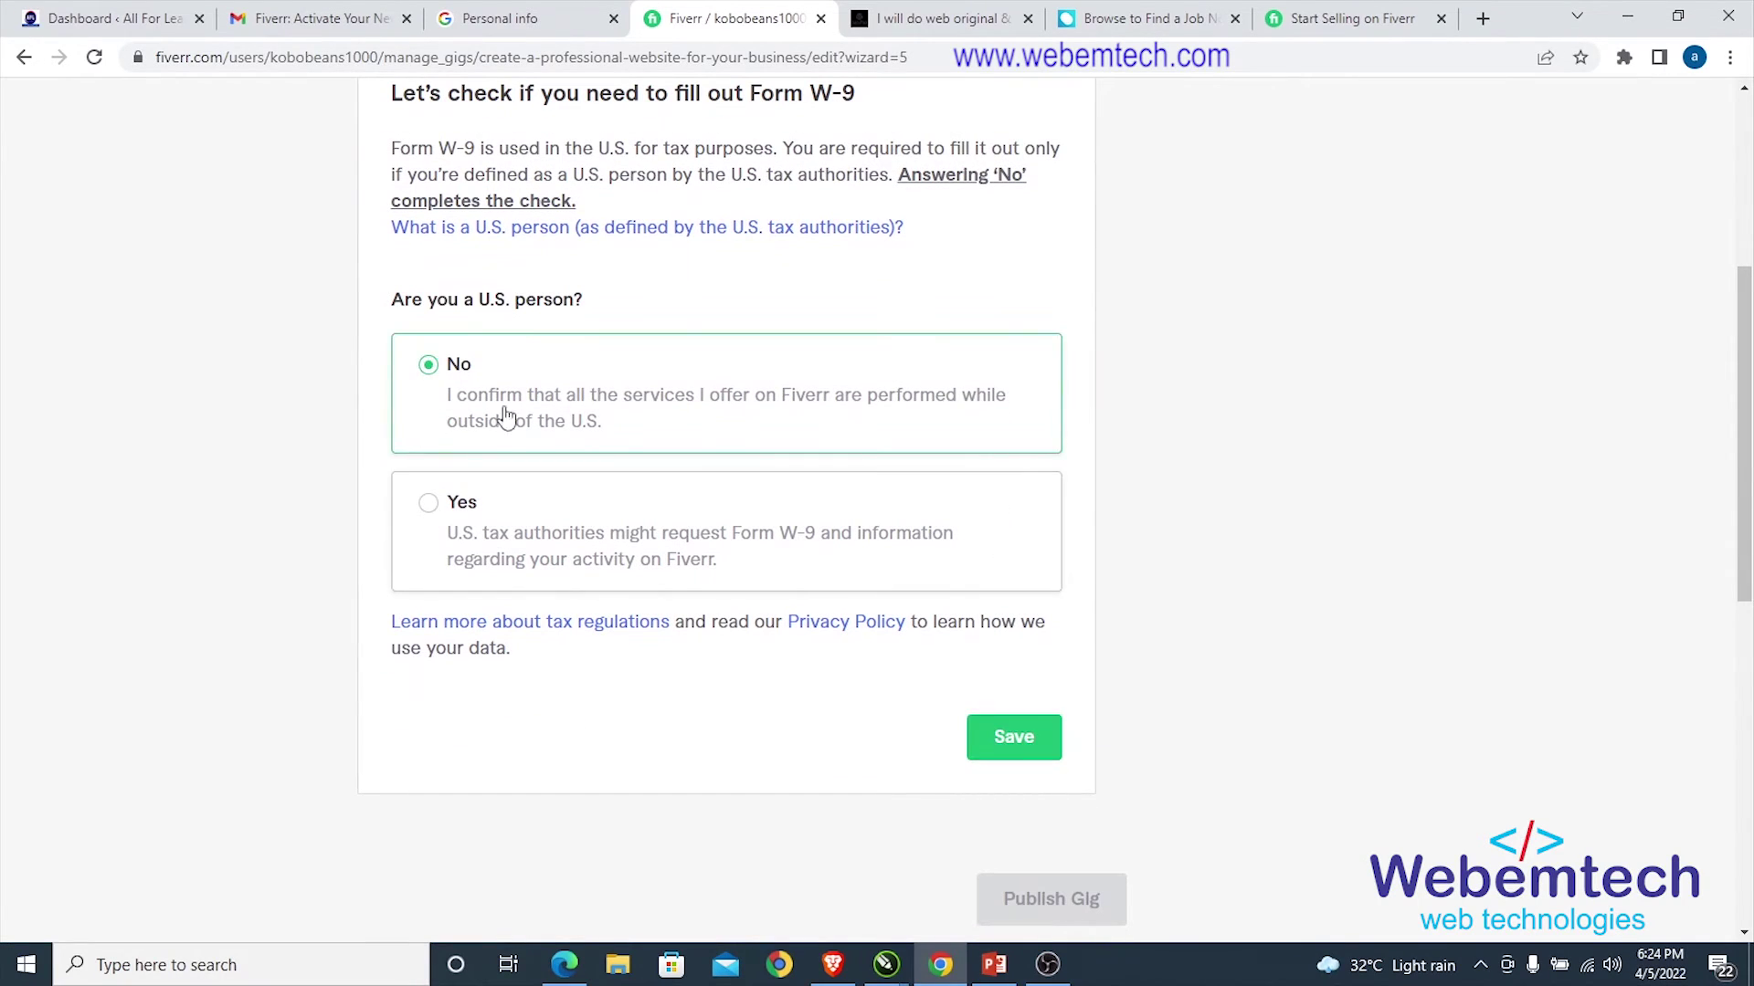
click(1013, 758)
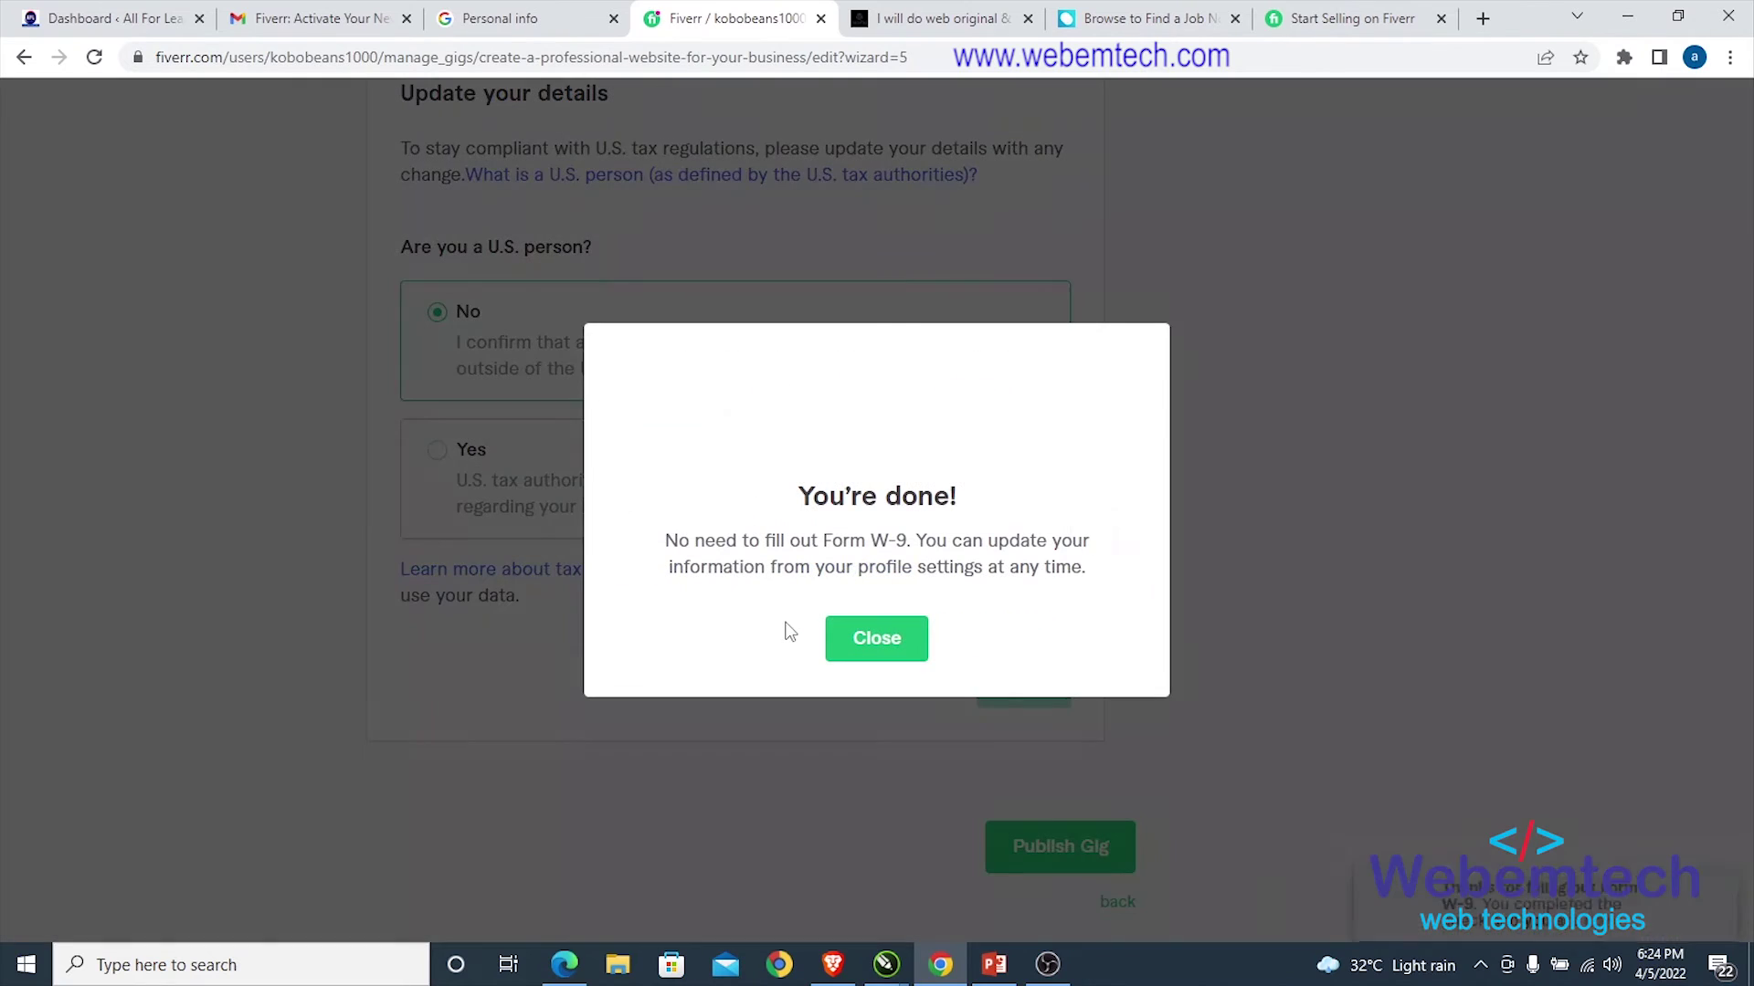
- Dismiss the 'You're done!' message and publish the gig
click(886, 642)
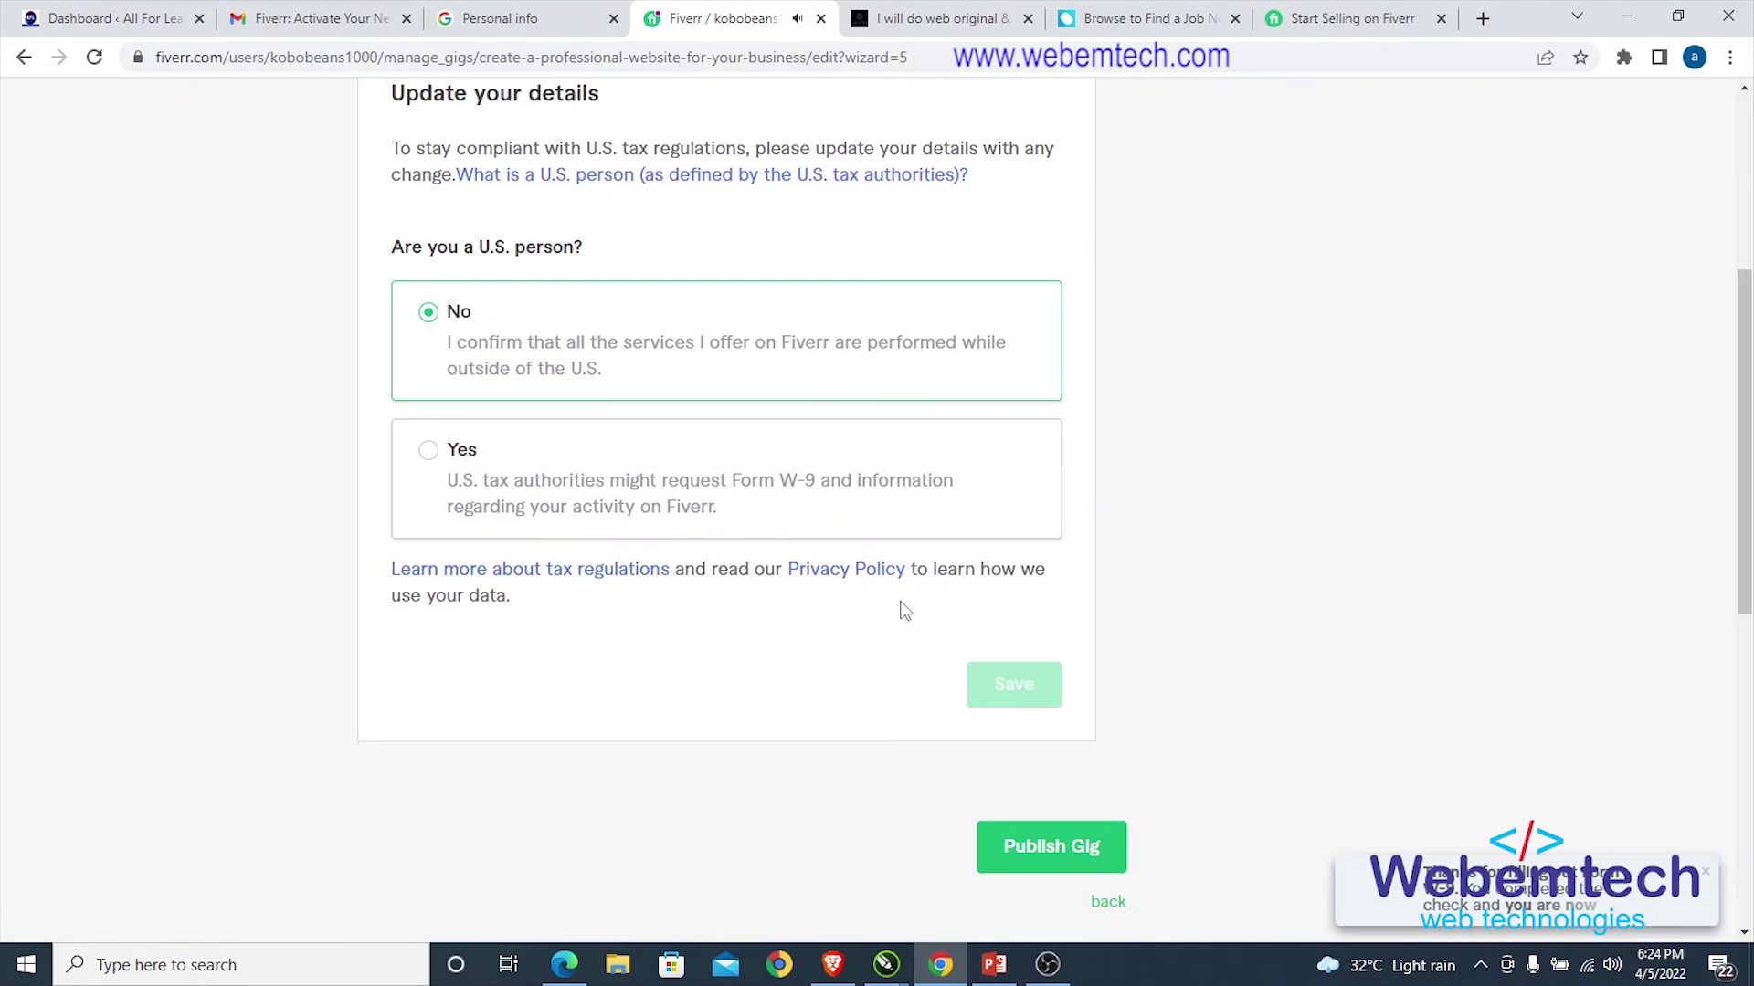
click(1033, 848)
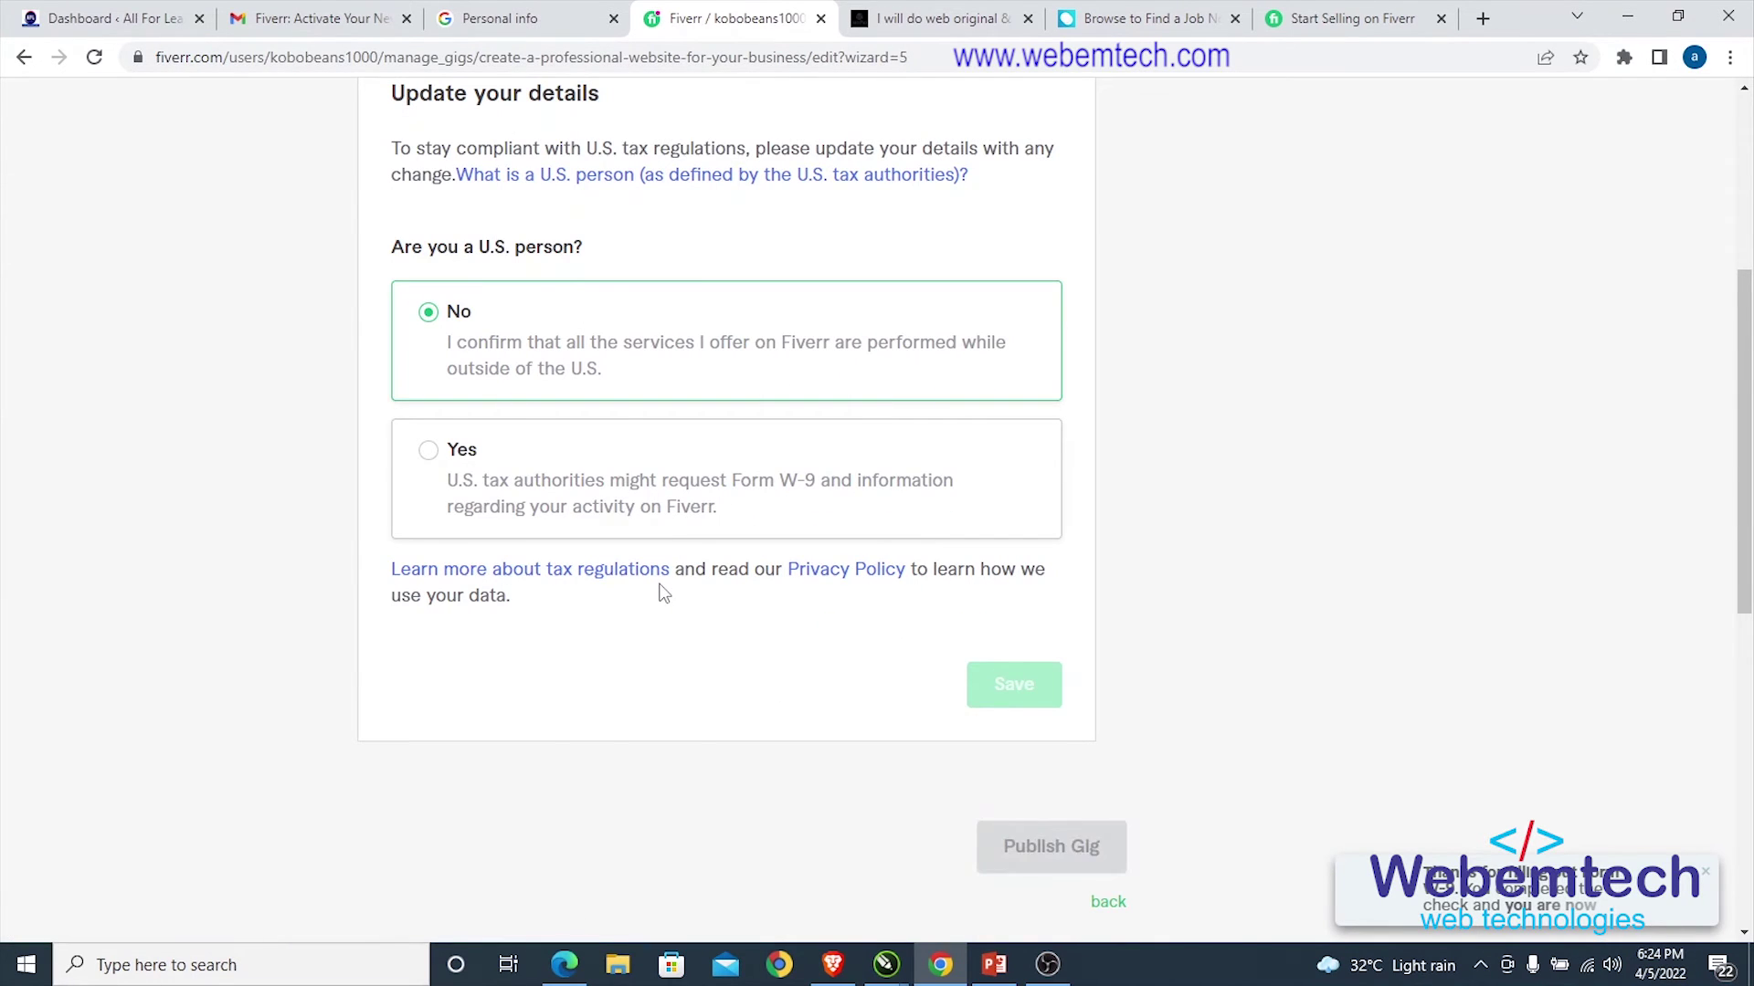
scroll(660, 592, up, 5)
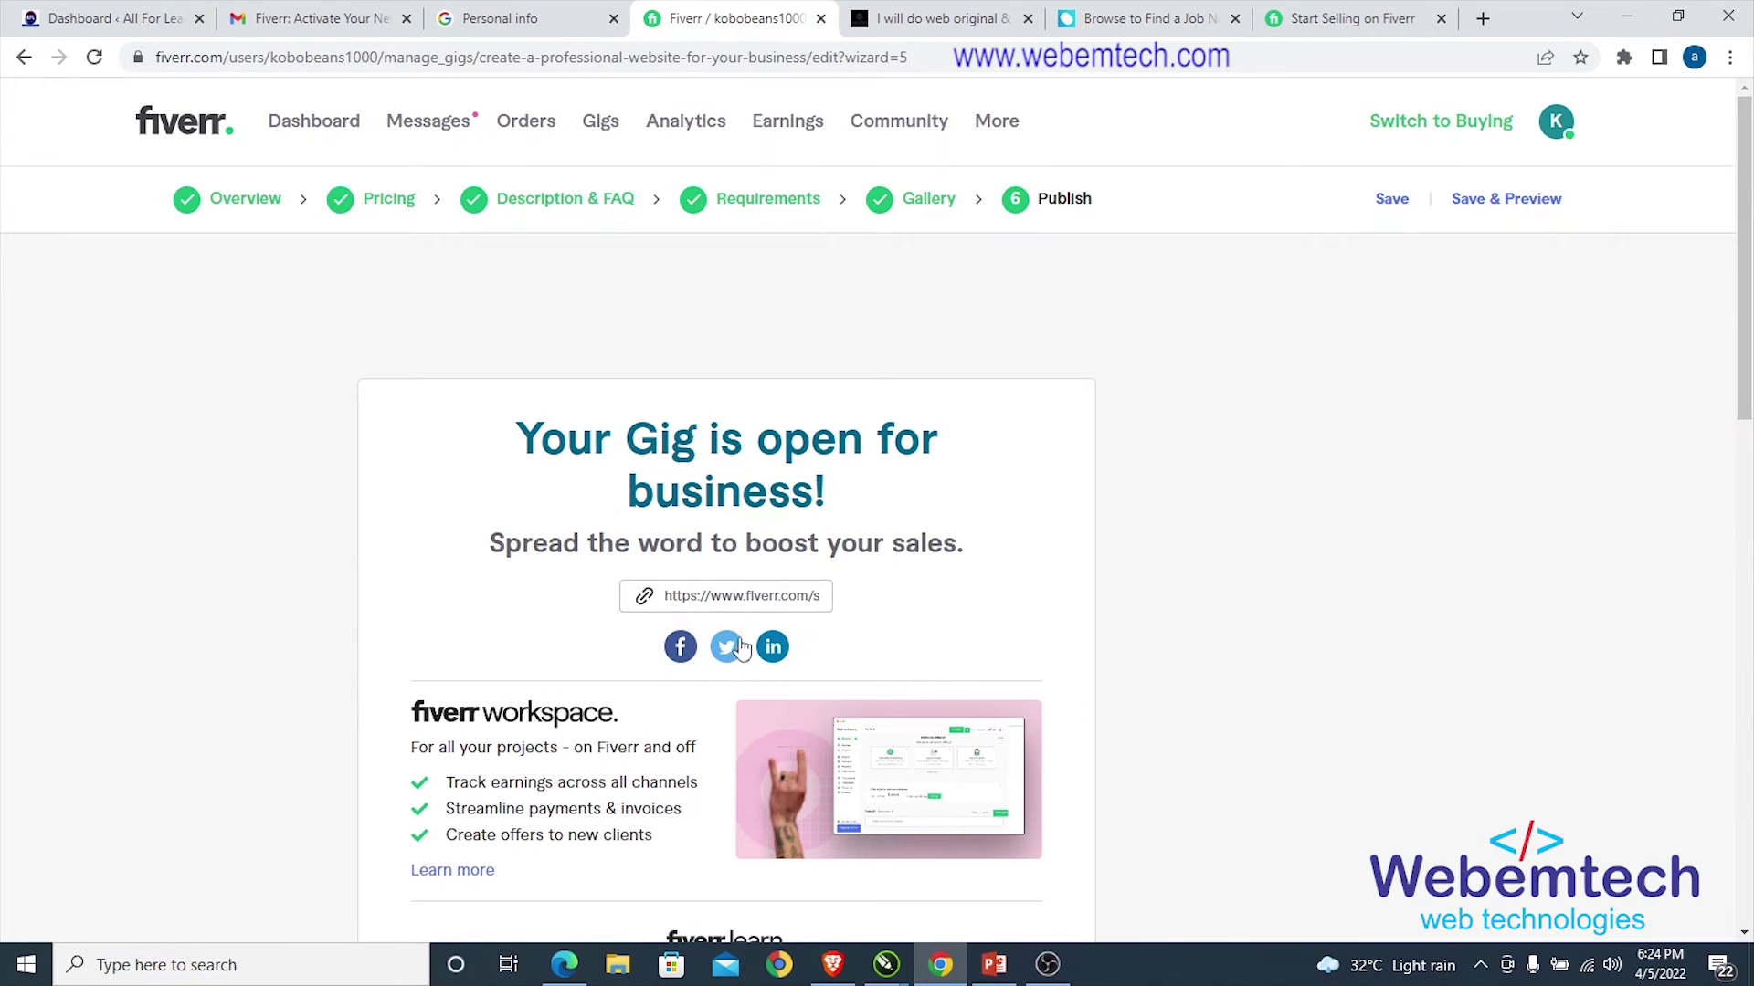
- Preview the live gig 'I will create a professional website for your business' with Save & Preview
scroll(940, 548, down, 5)
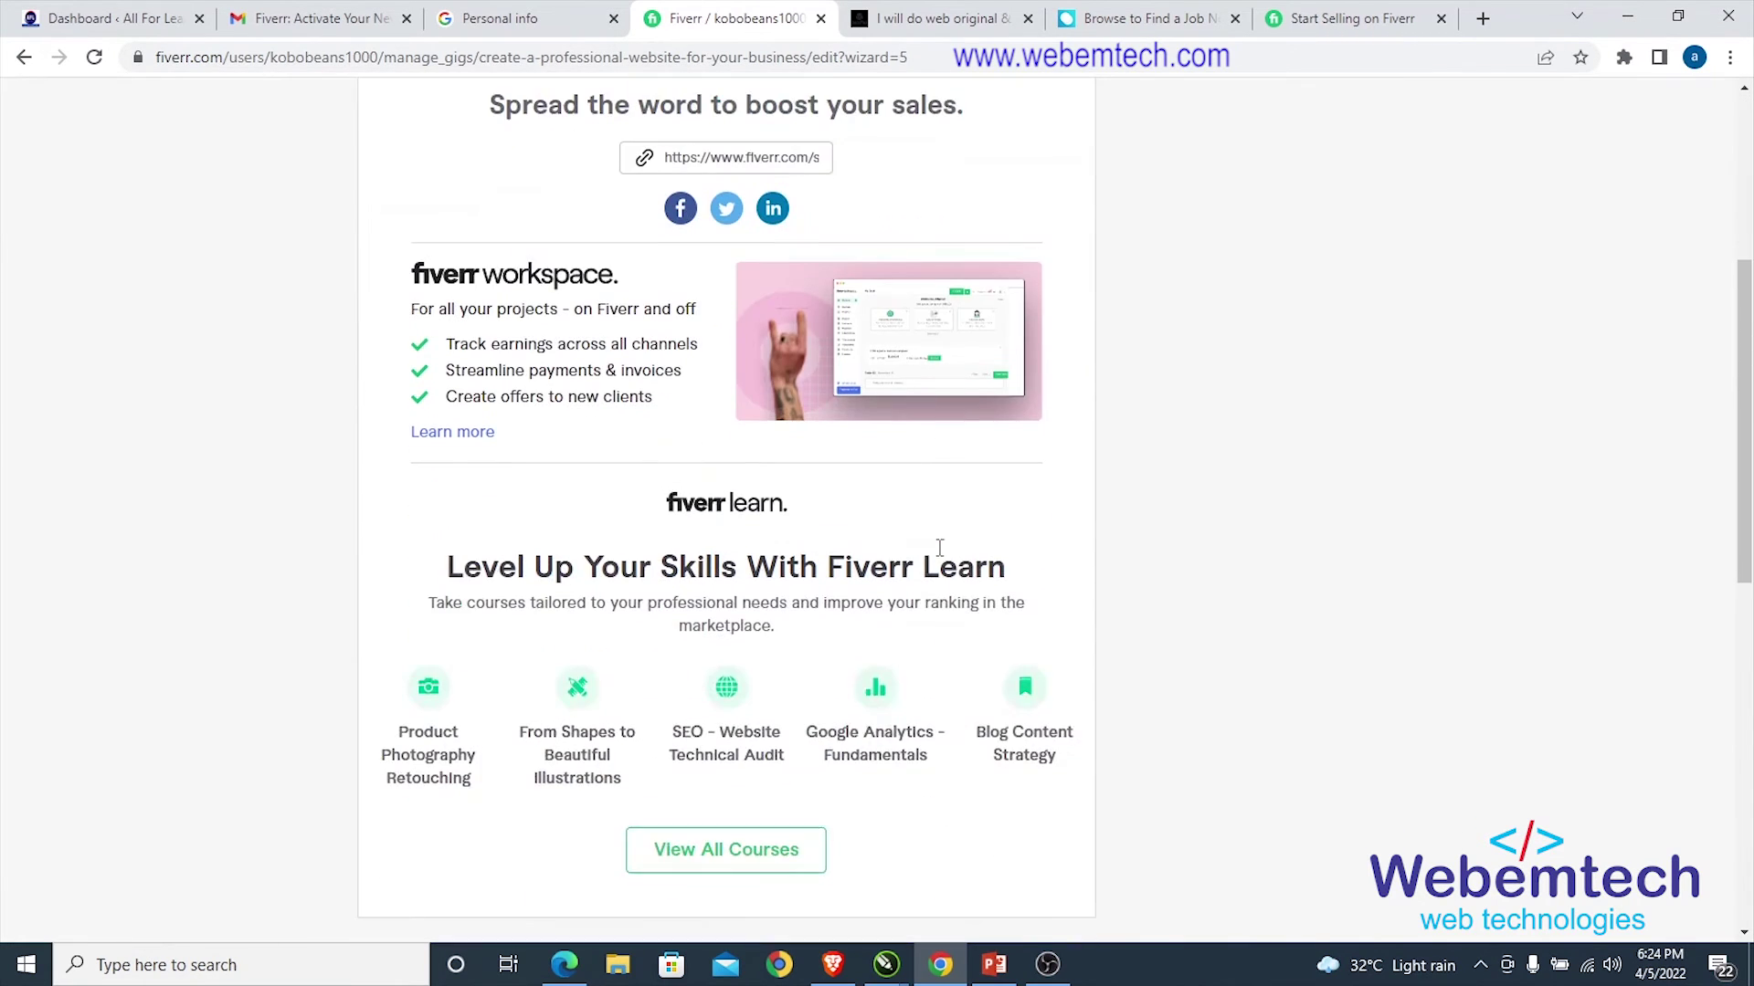
scroll(944, 557, up, 5)
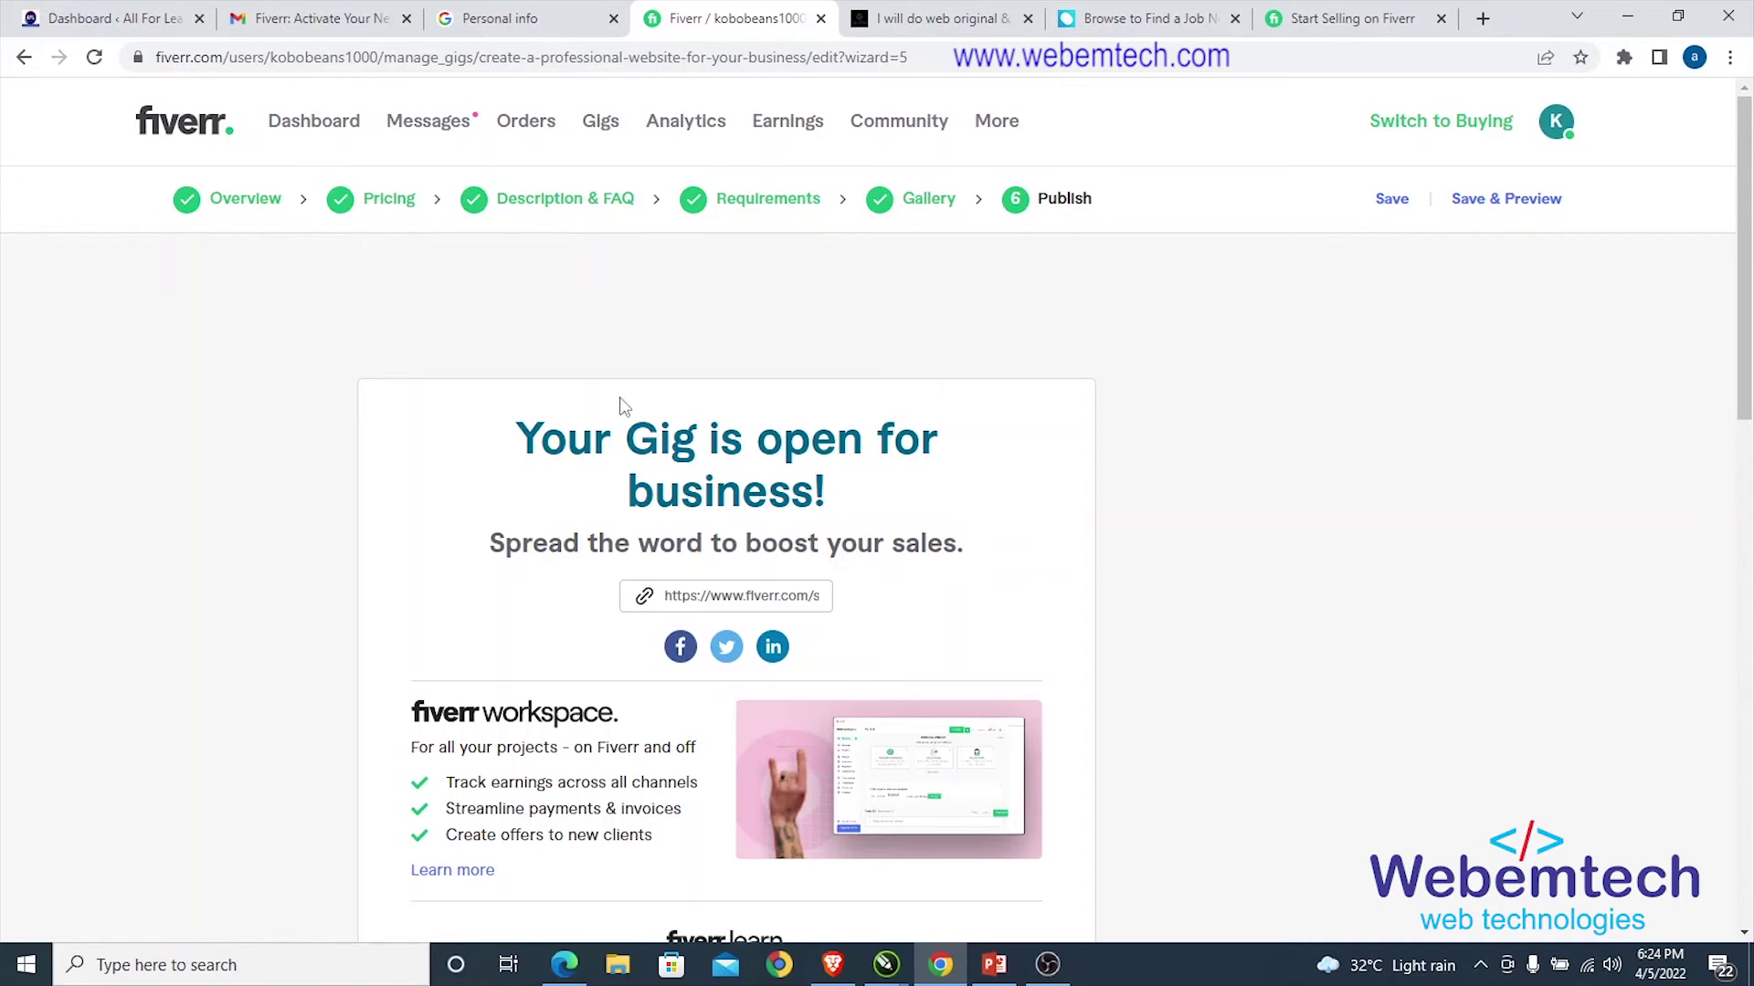
scroll(743, 419, down, 4)
scroll(742, 411, up, 4)
click(1492, 211)
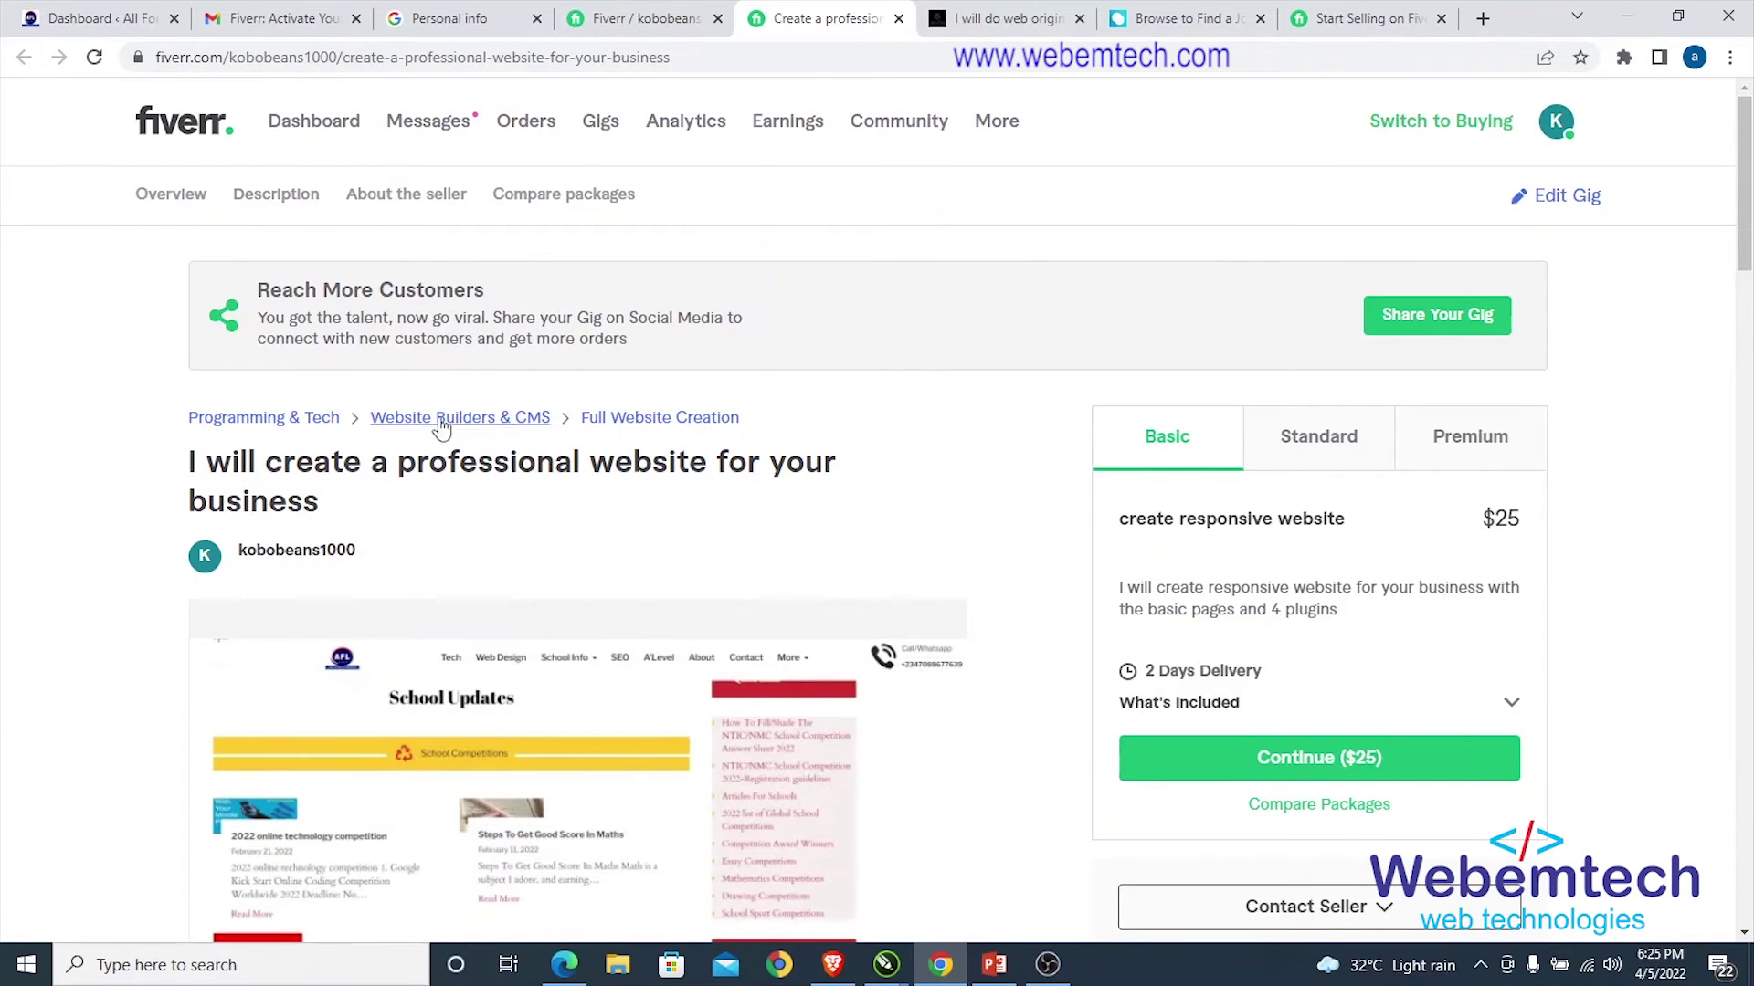
scroll(393, 498, down, 4)
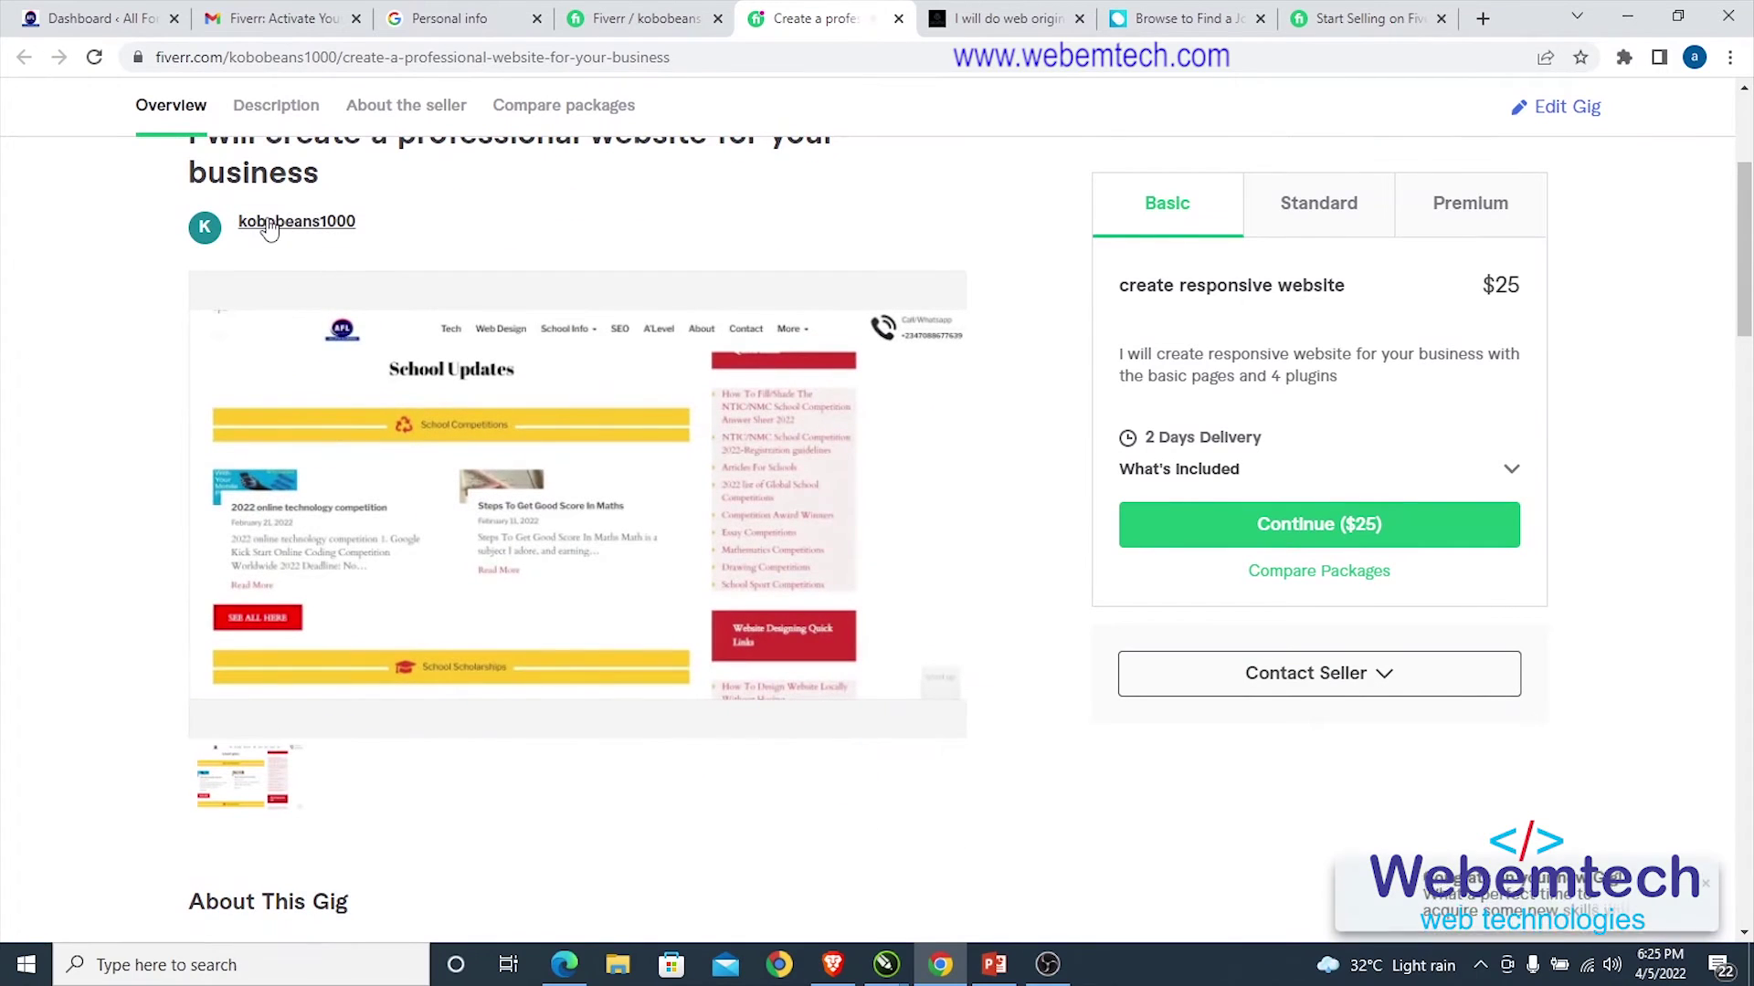
scroll(482, 326, down, 1)
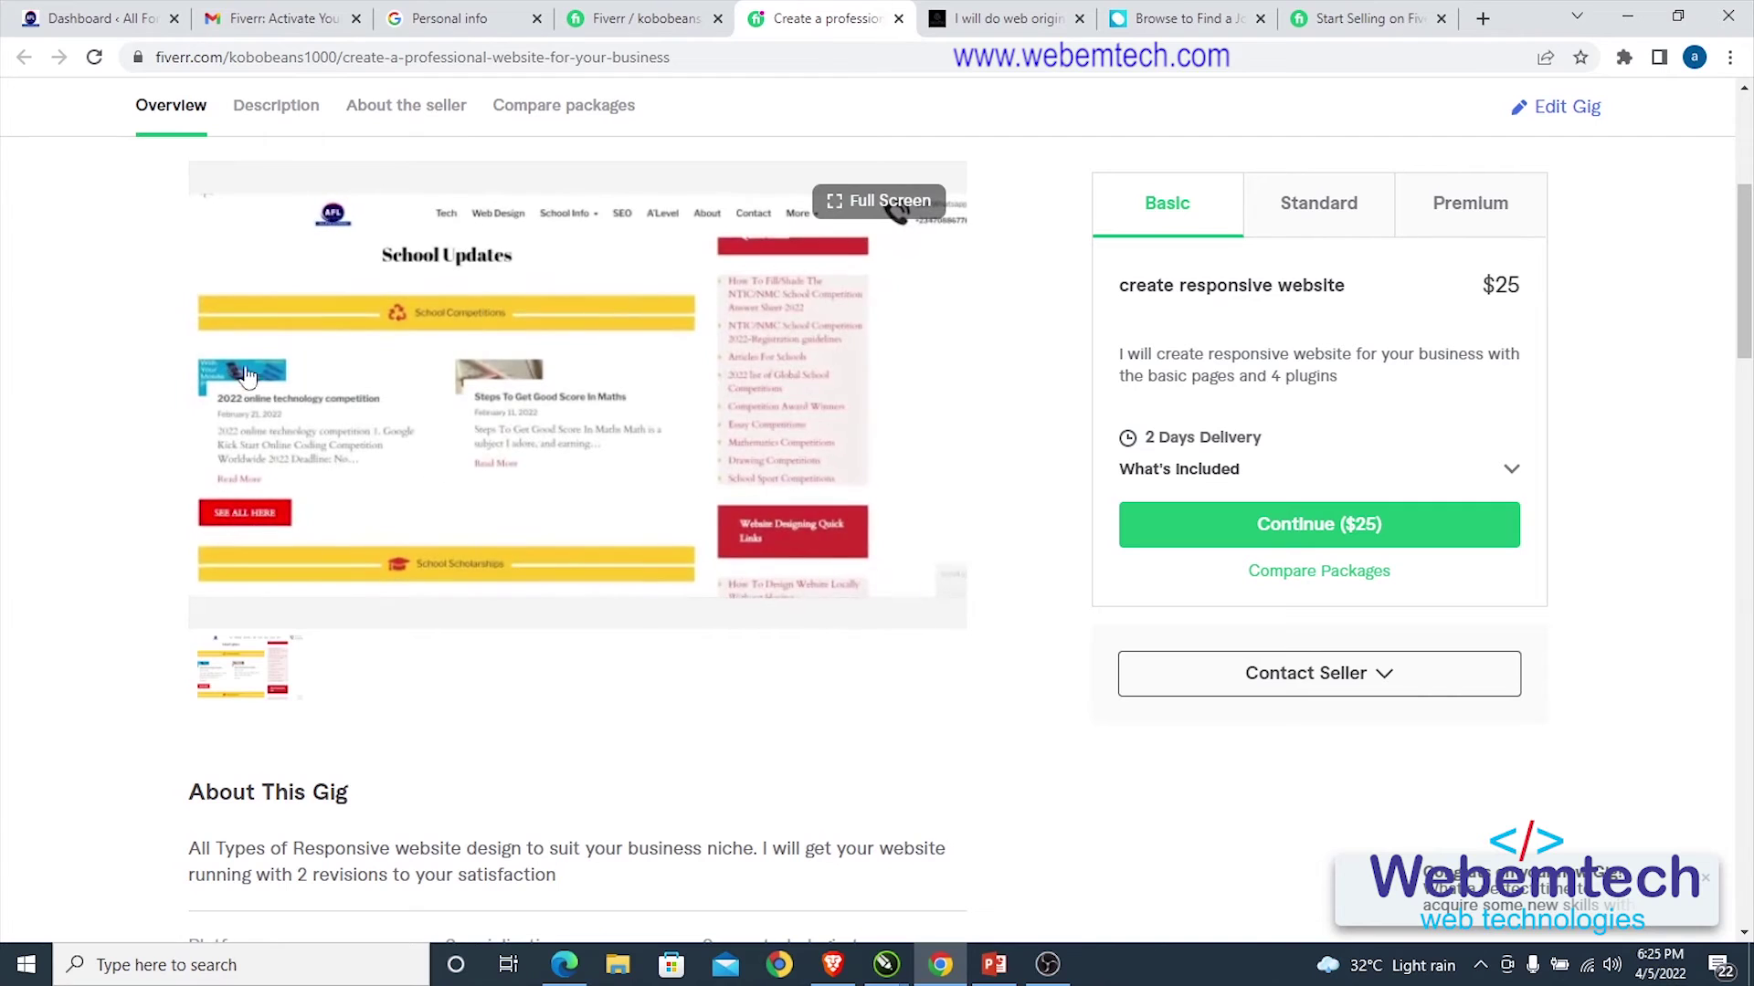
scroll(640, 448, down, 2)
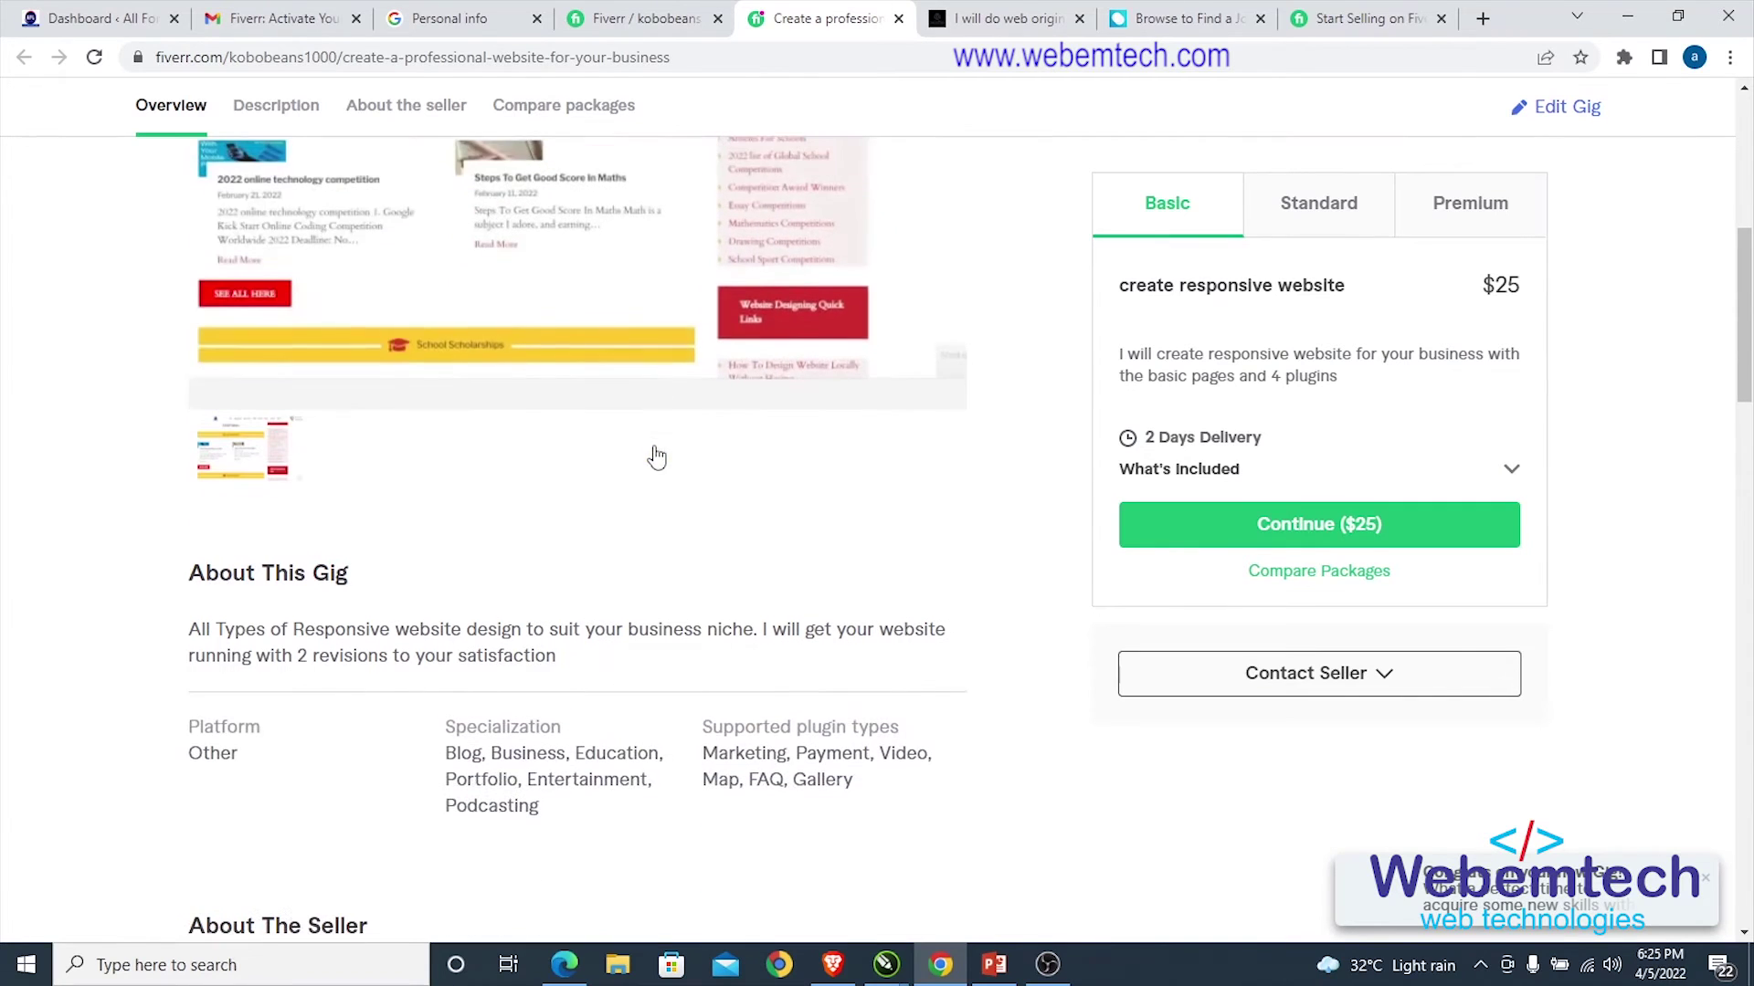
scroll(758, 448, down, 1)
scroll(775, 423, down, 1)
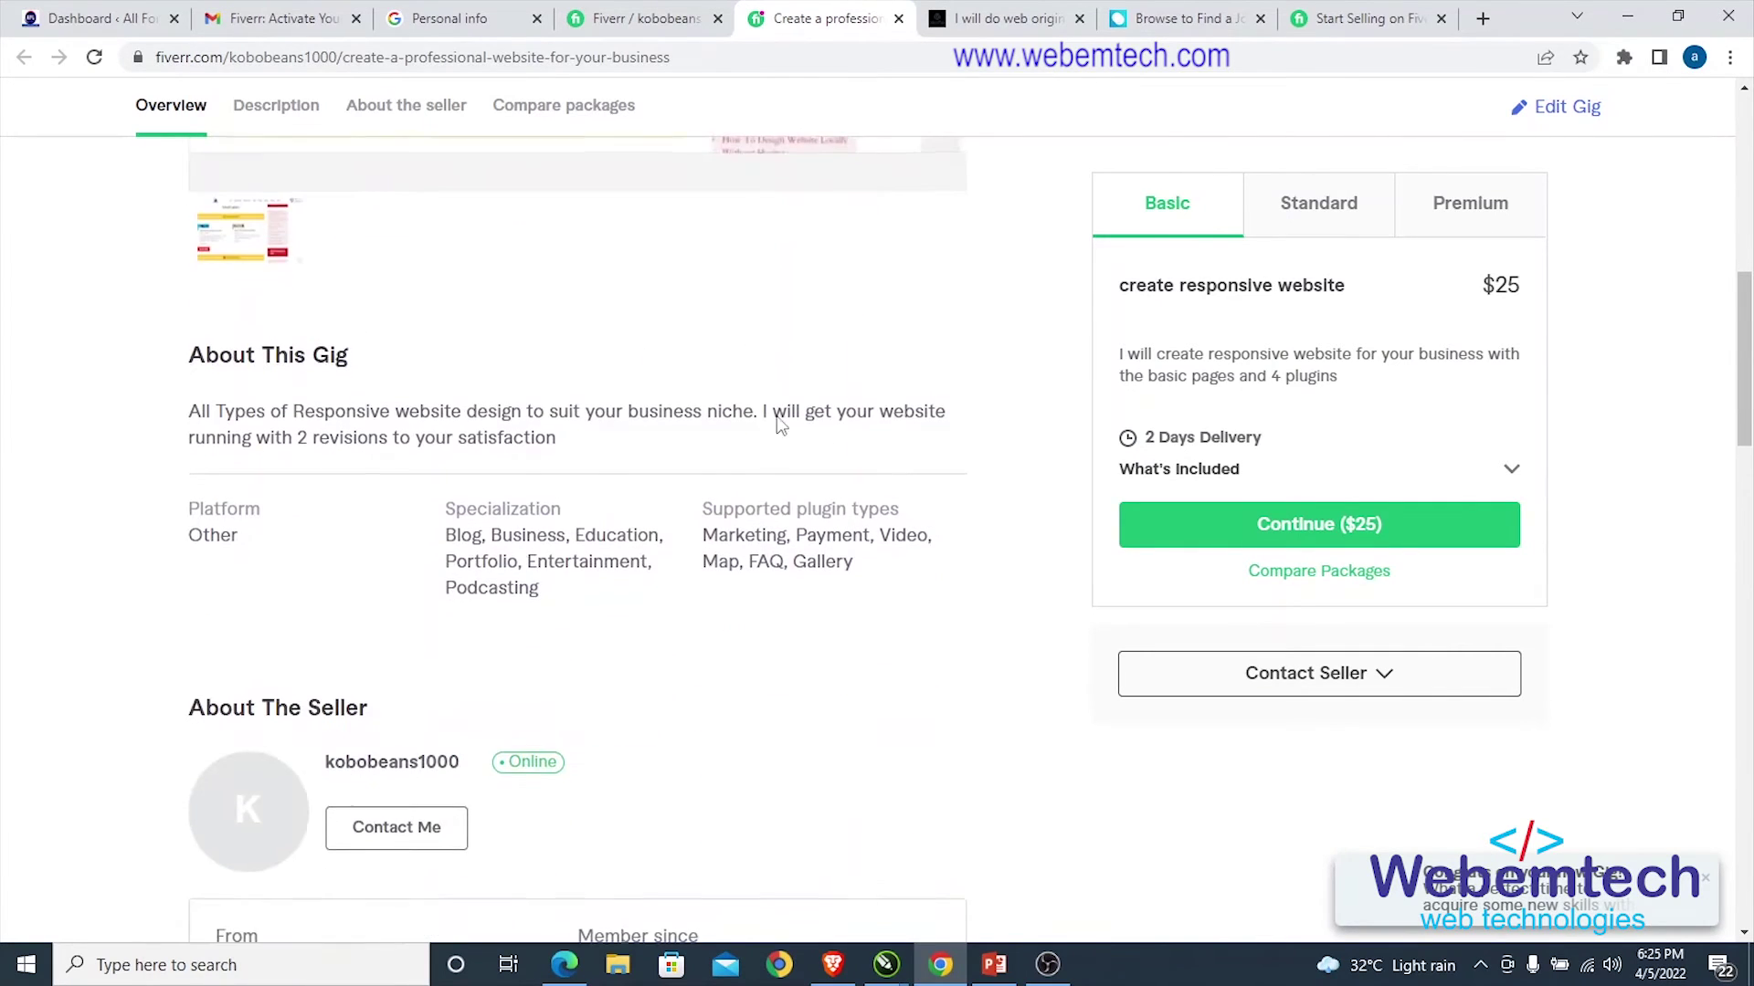
scroll(579, 411, down, 6)
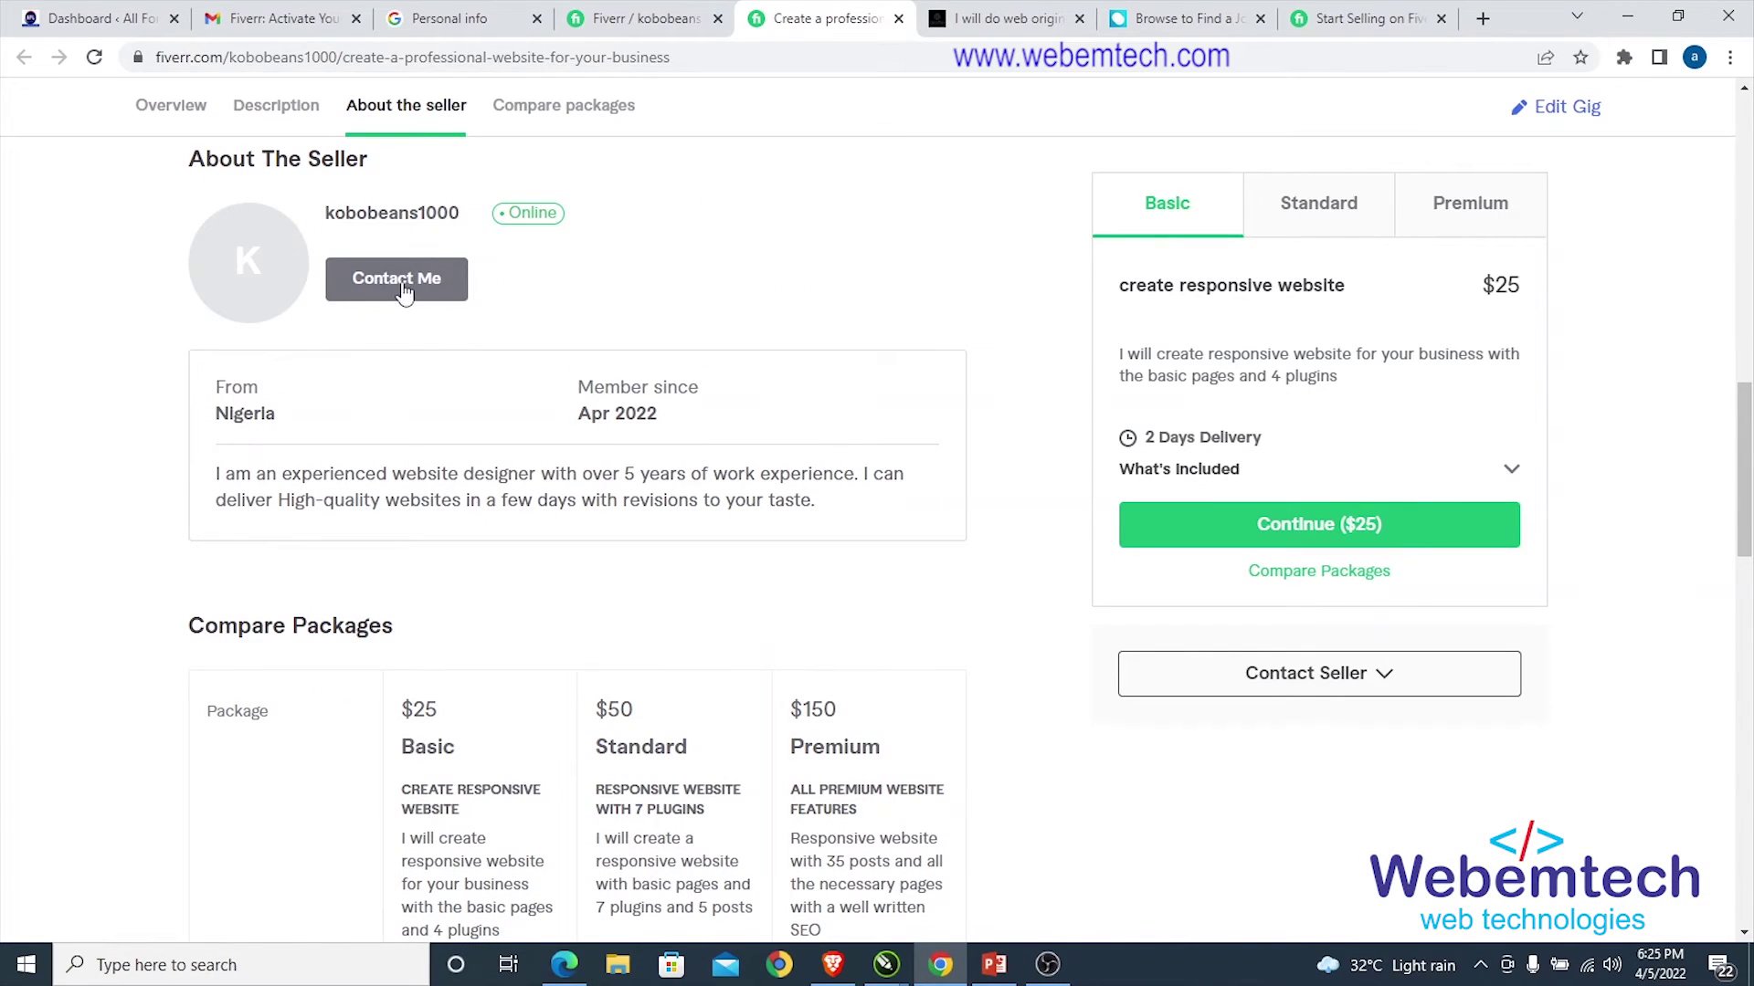
scroll(456, 330, down, 1)
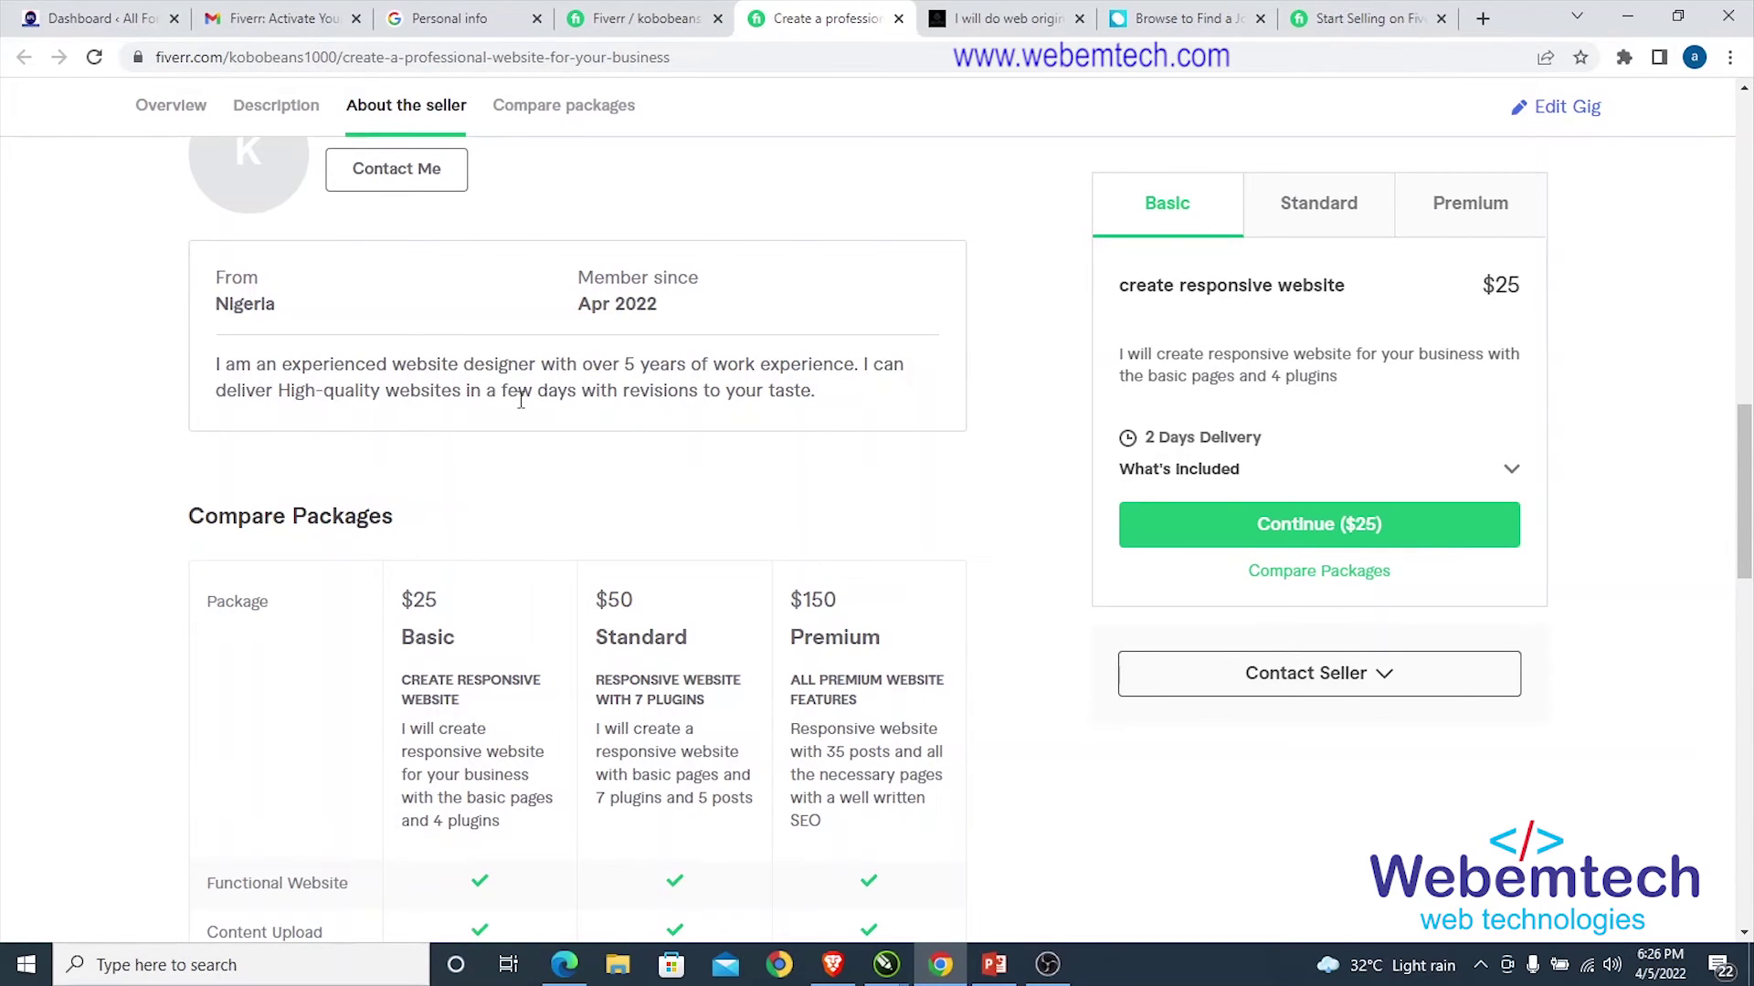
scroll(808, 413, down, 2)
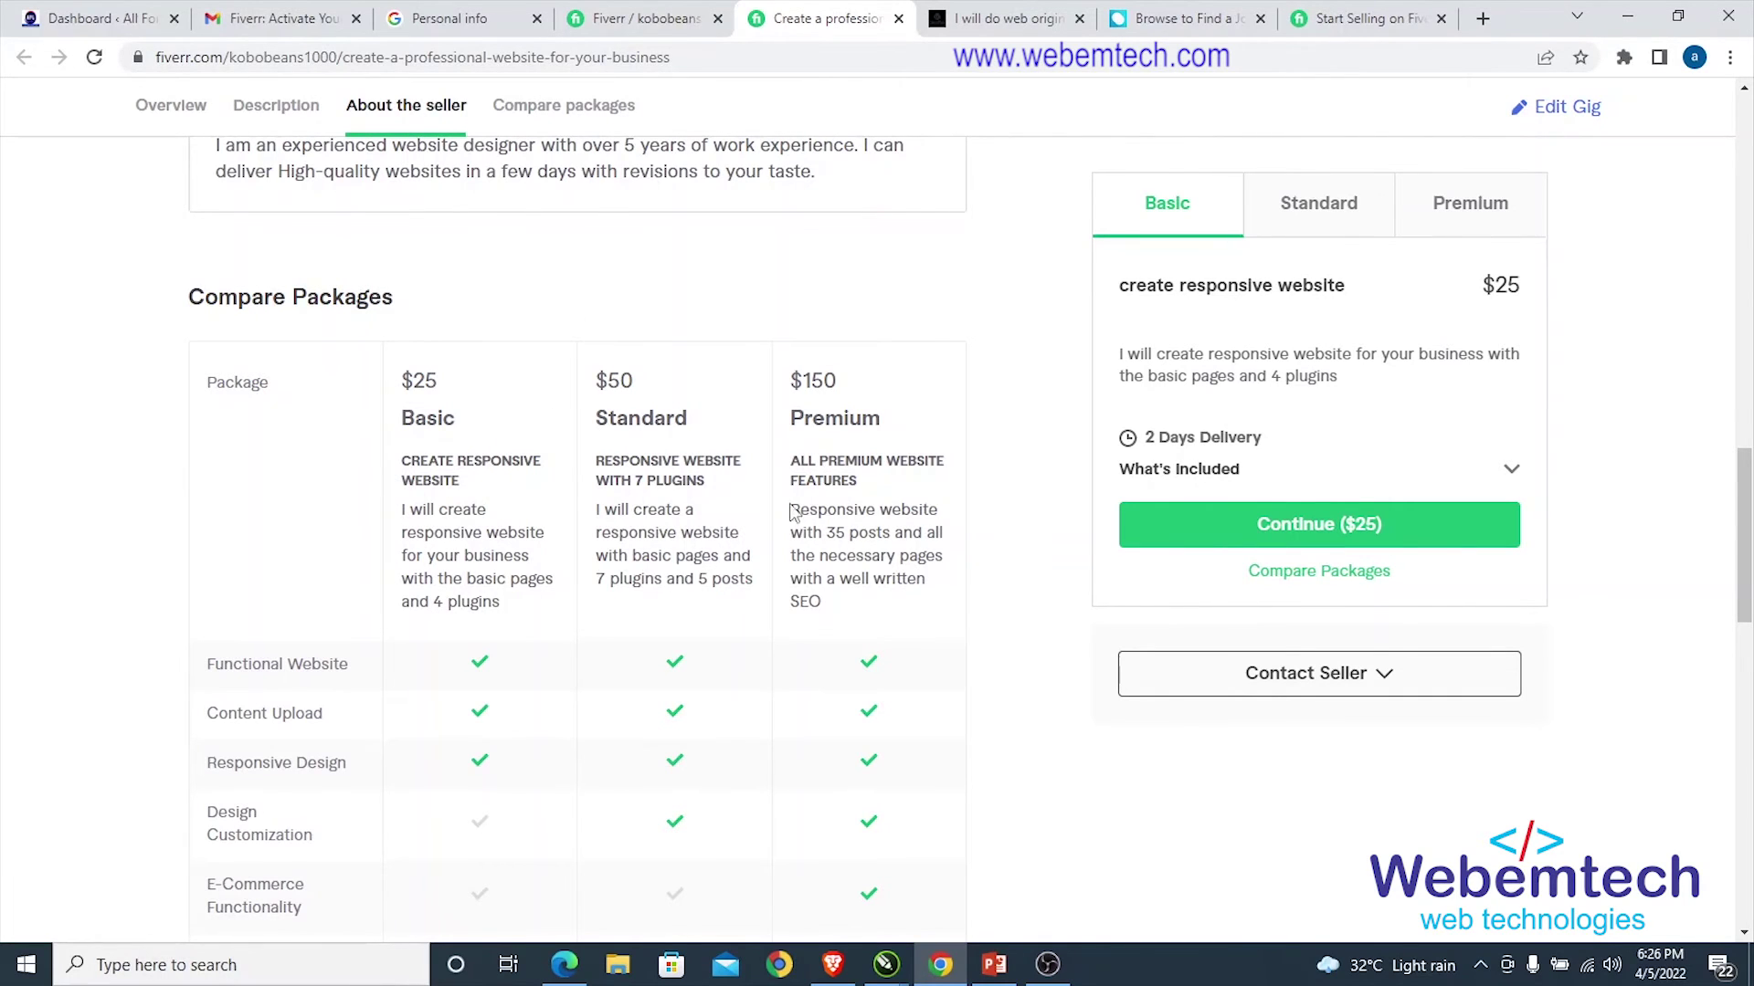
scroll(791, 511, down, 9)
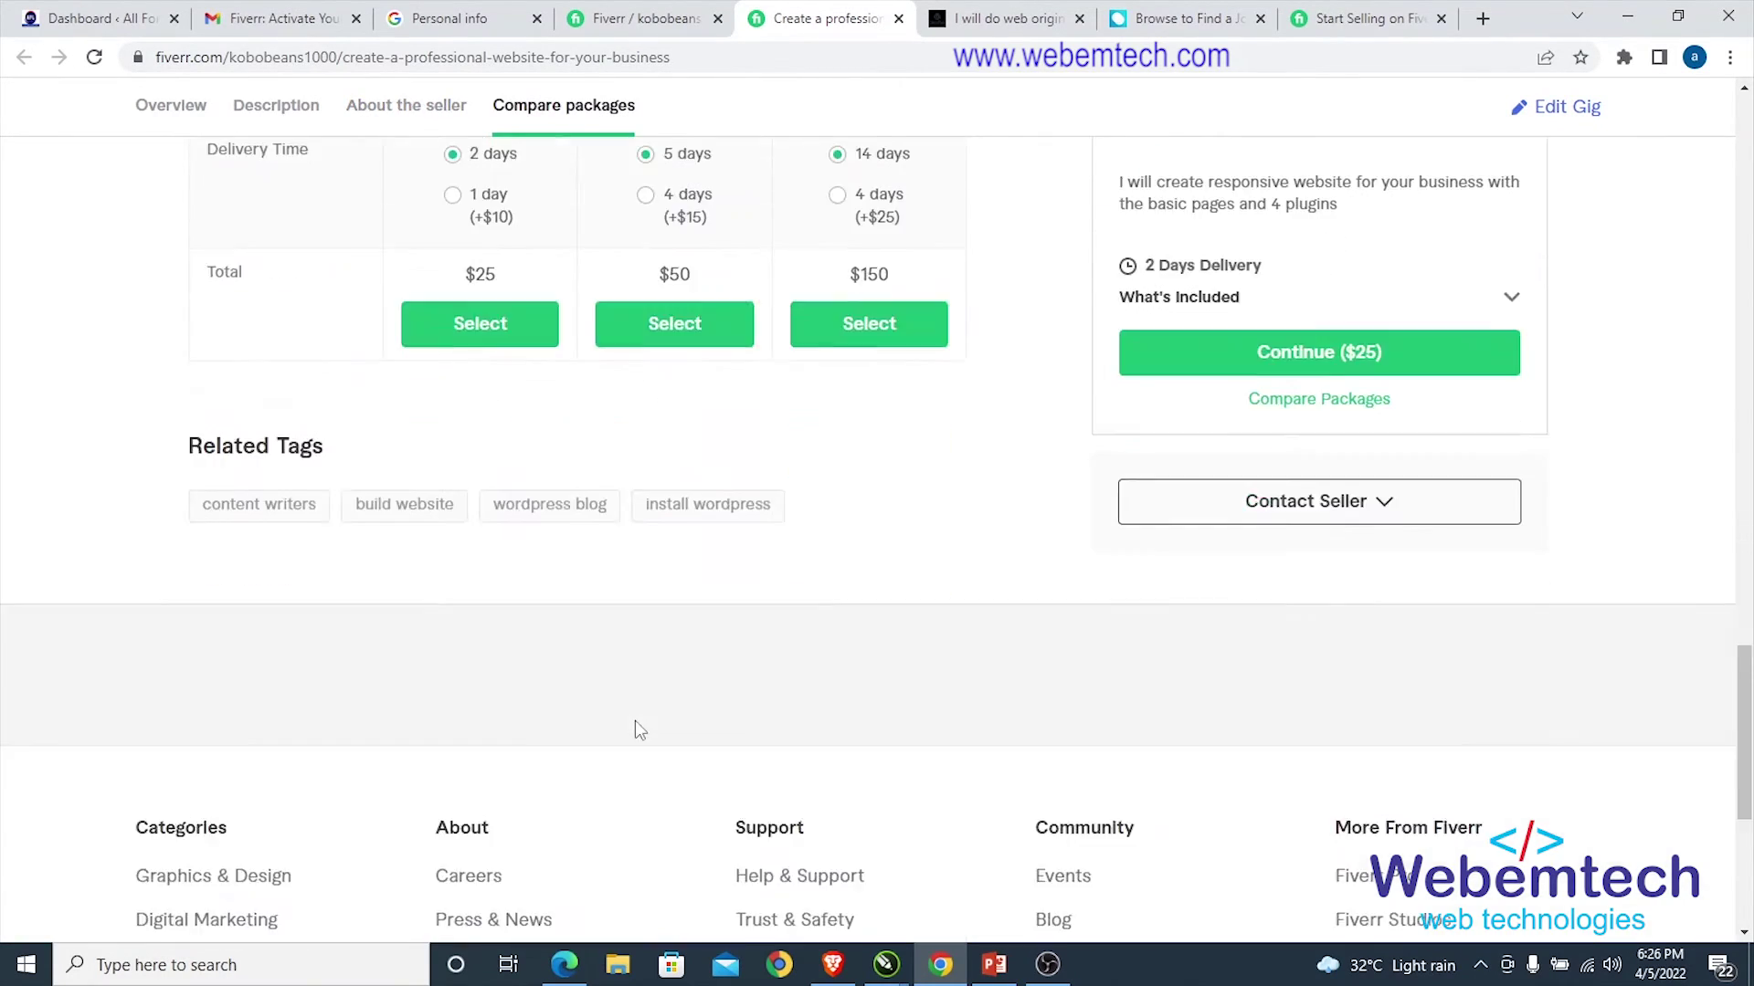
scroll(639, 731, up, 3)
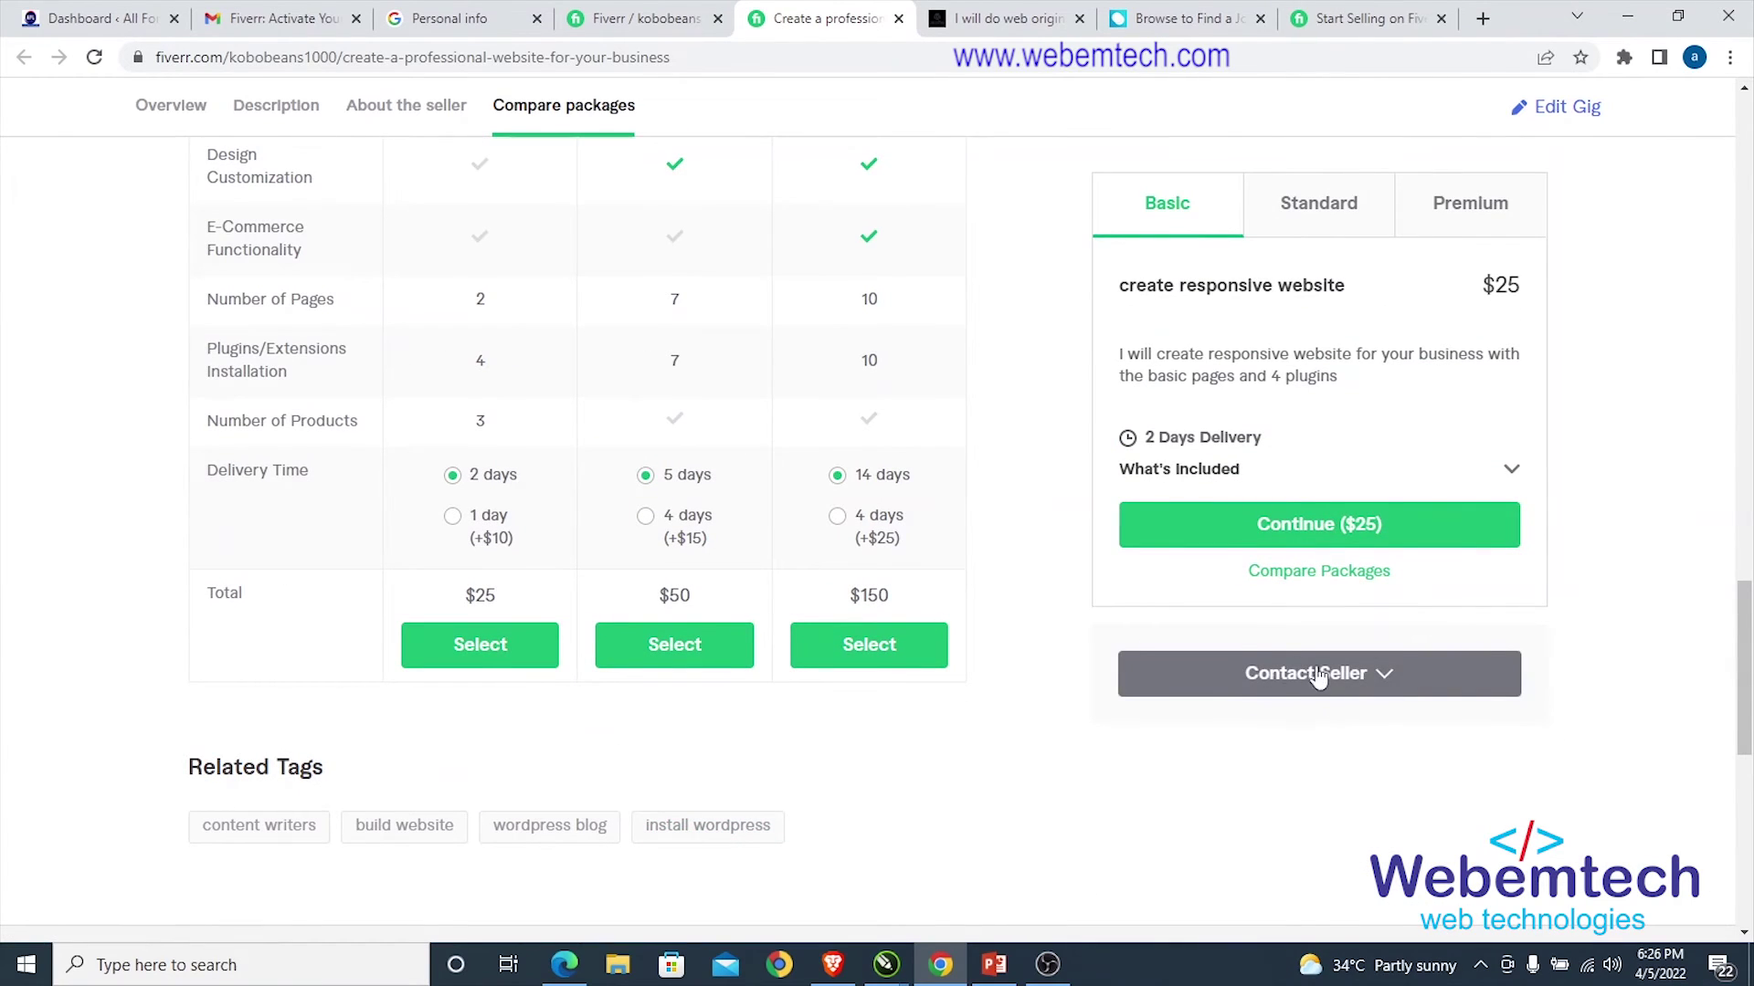
scroll(1059, 402, up, 10)
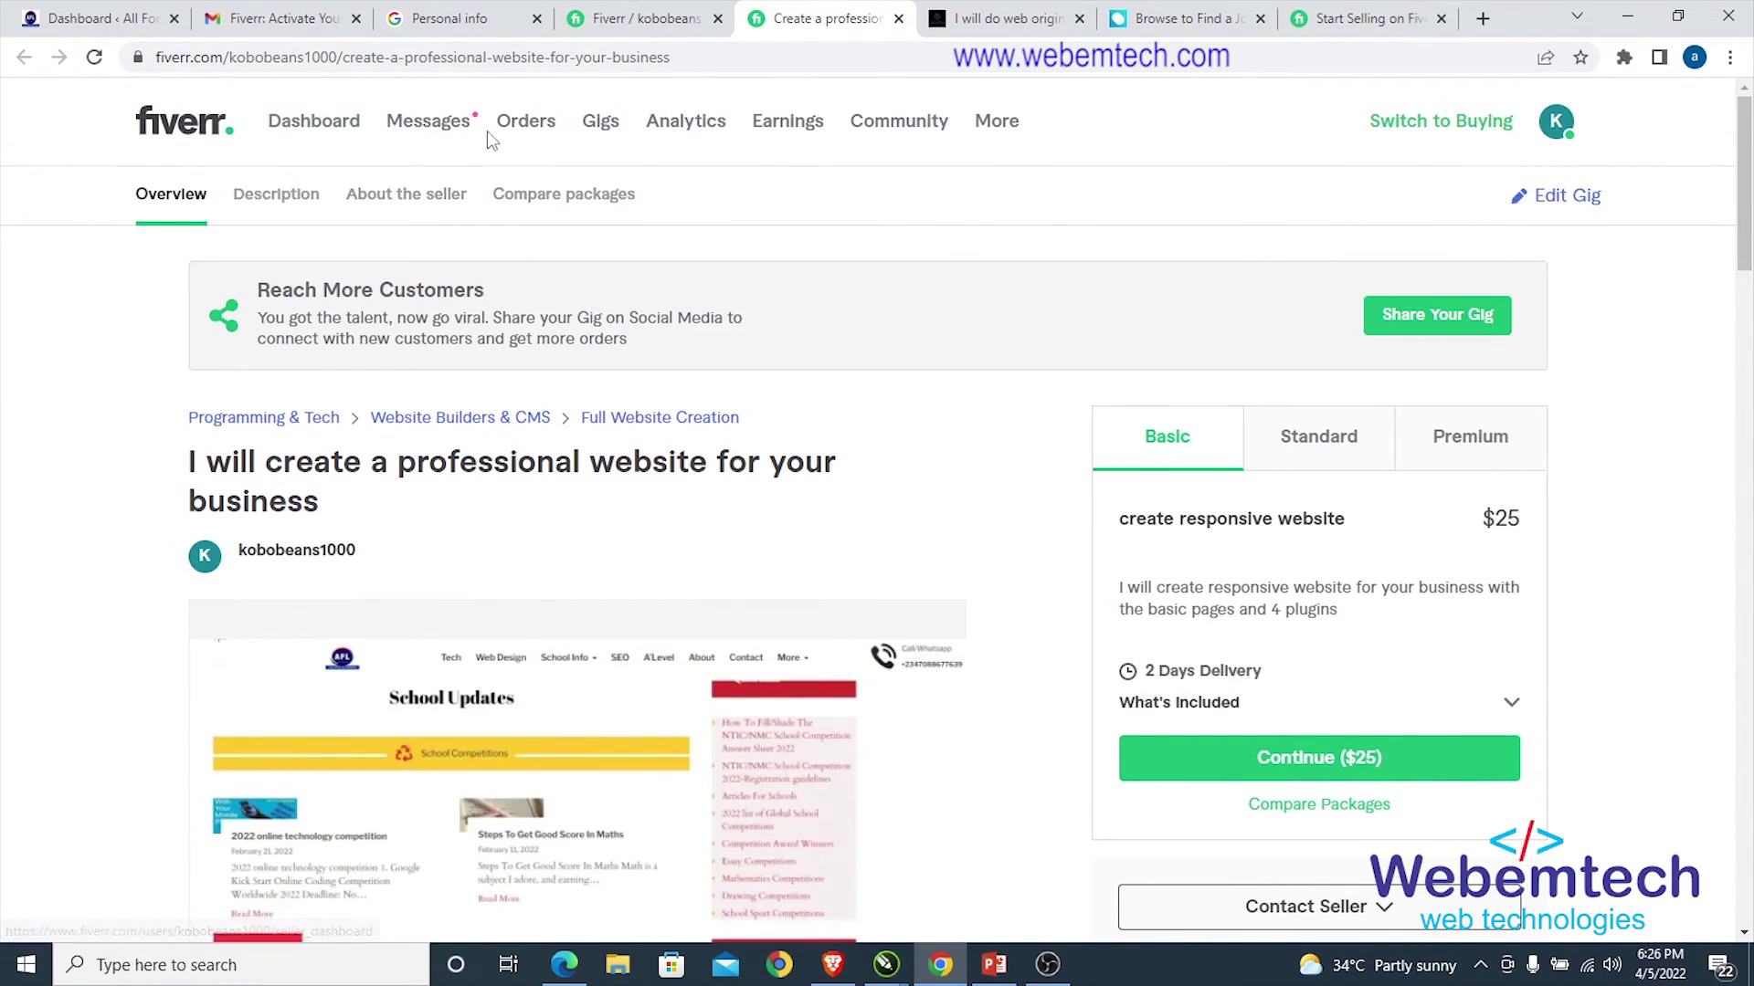
- Switch from the seller dashboard to buying mode and reveal the Programming & Tech subcategories
click(311, 123)
click(1441, 123)
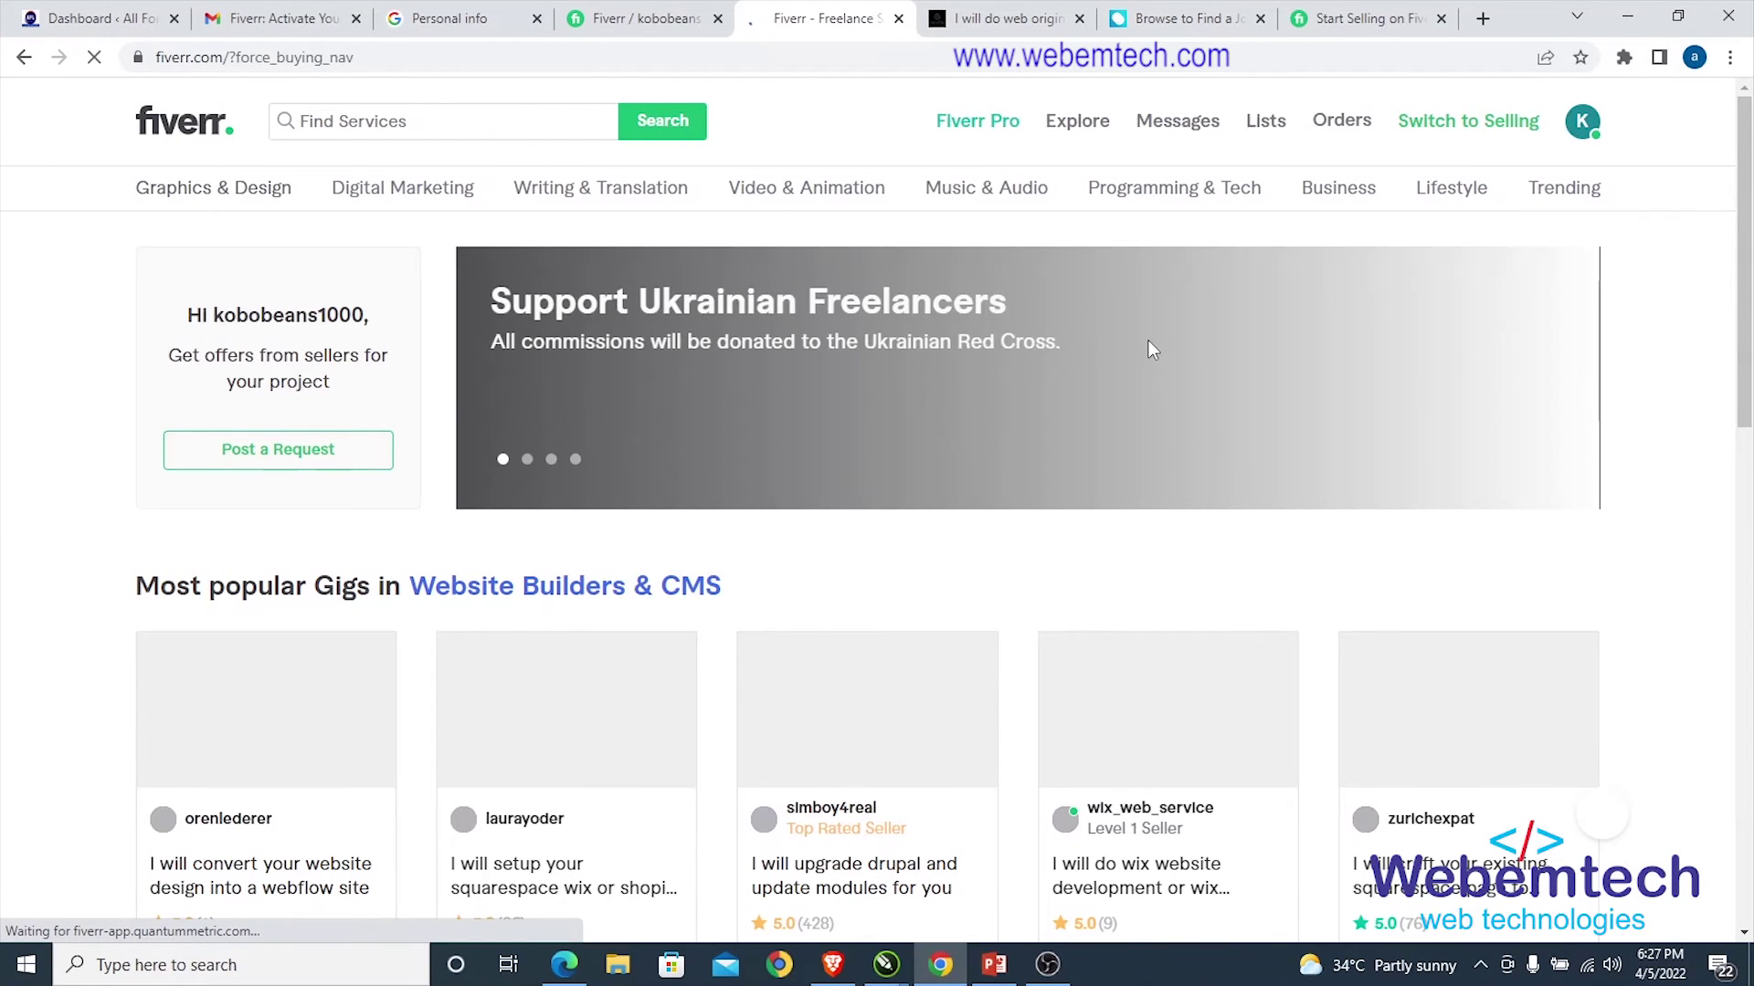
mouse_move(1184, 202)
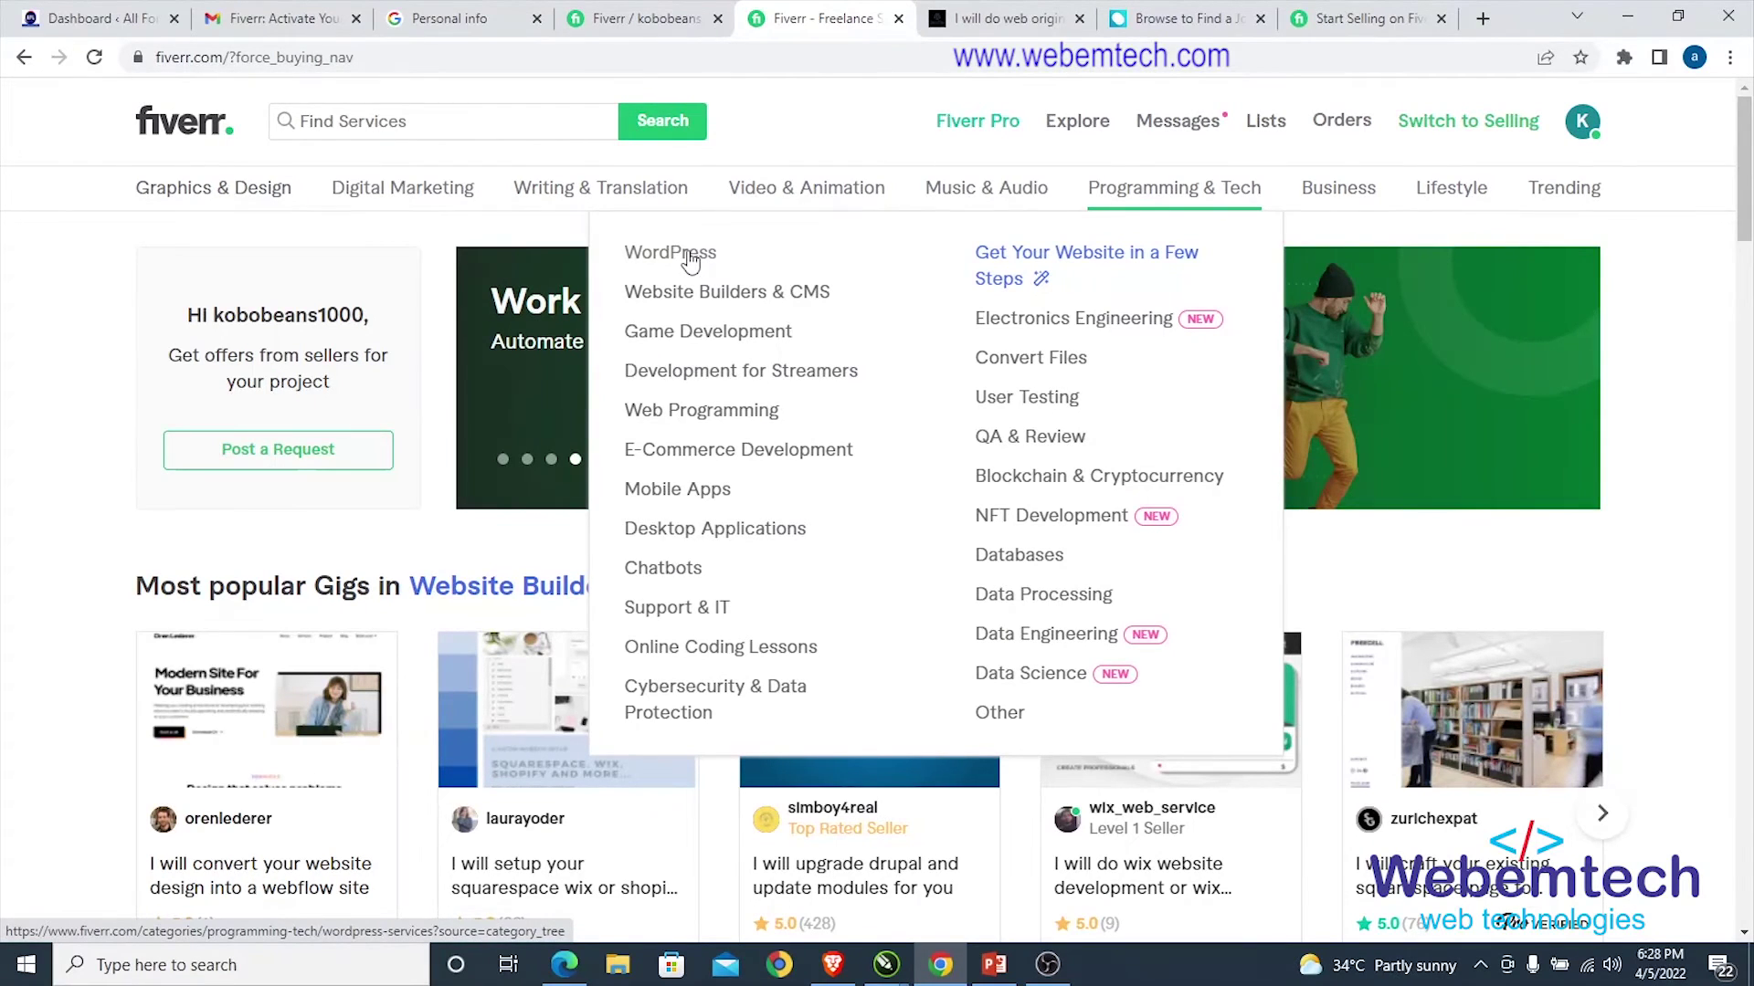
- Browse Website Builders & CMS and open the 'I will design or redesign your squarespace website' gig
click(736, 301)
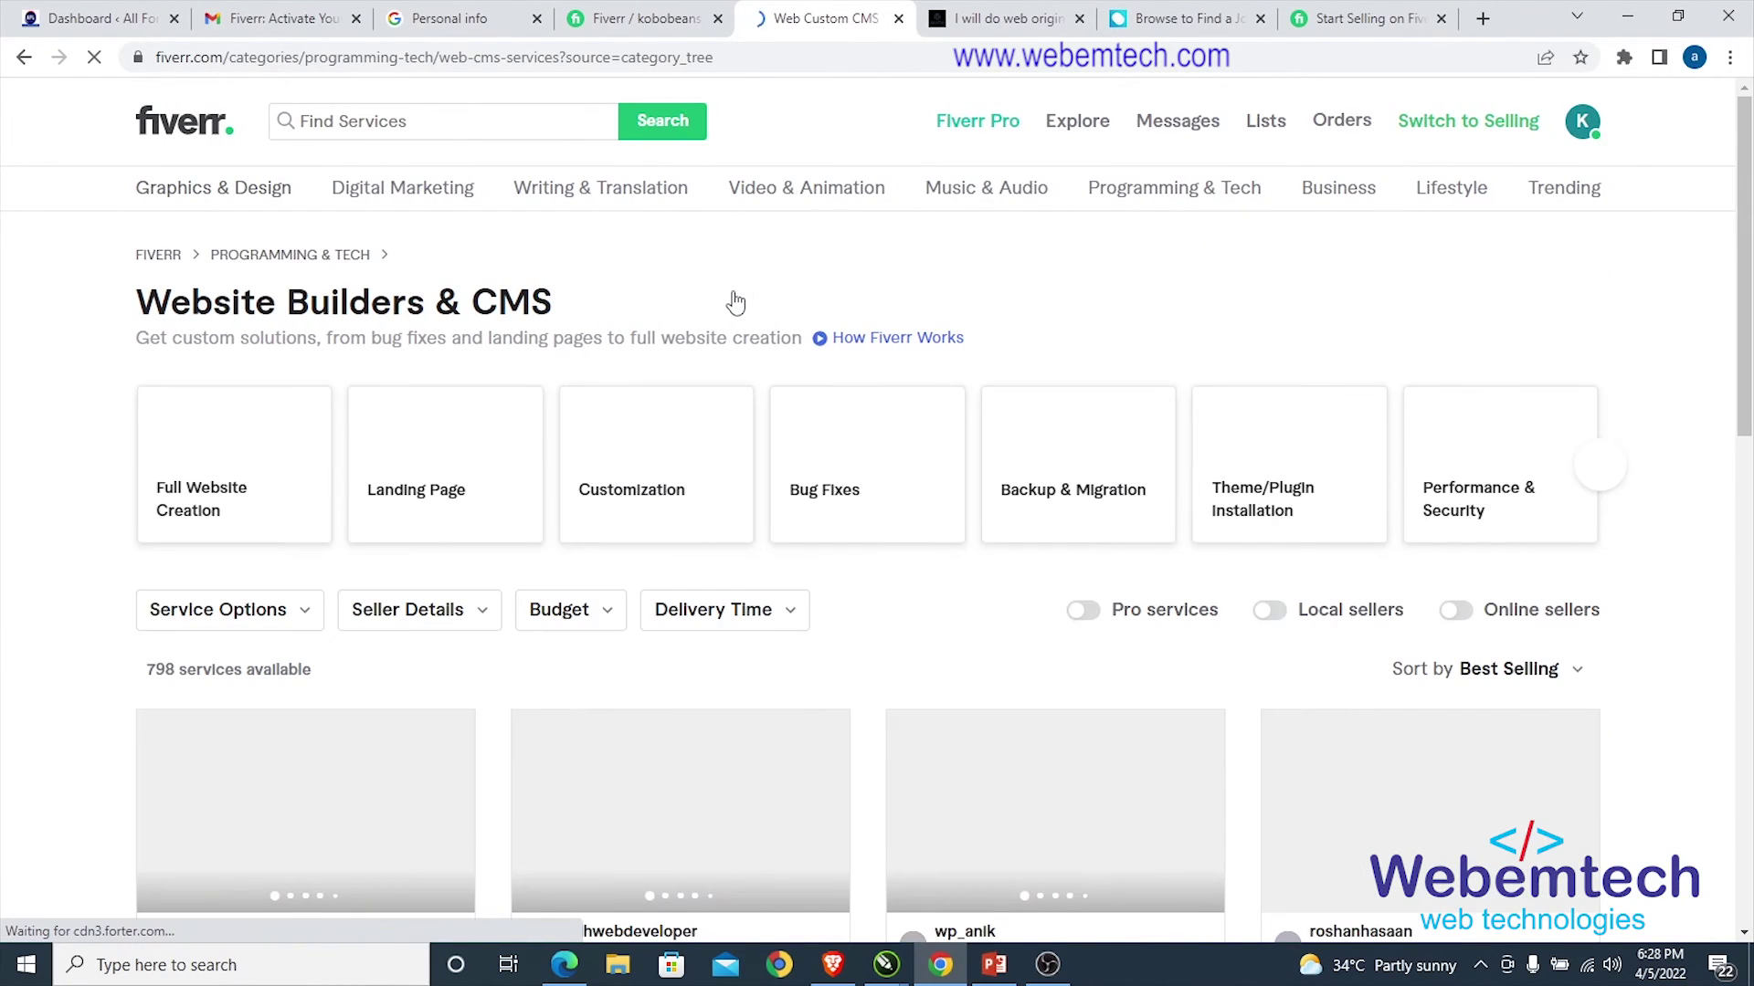
scroll(736, 301, down, 7)
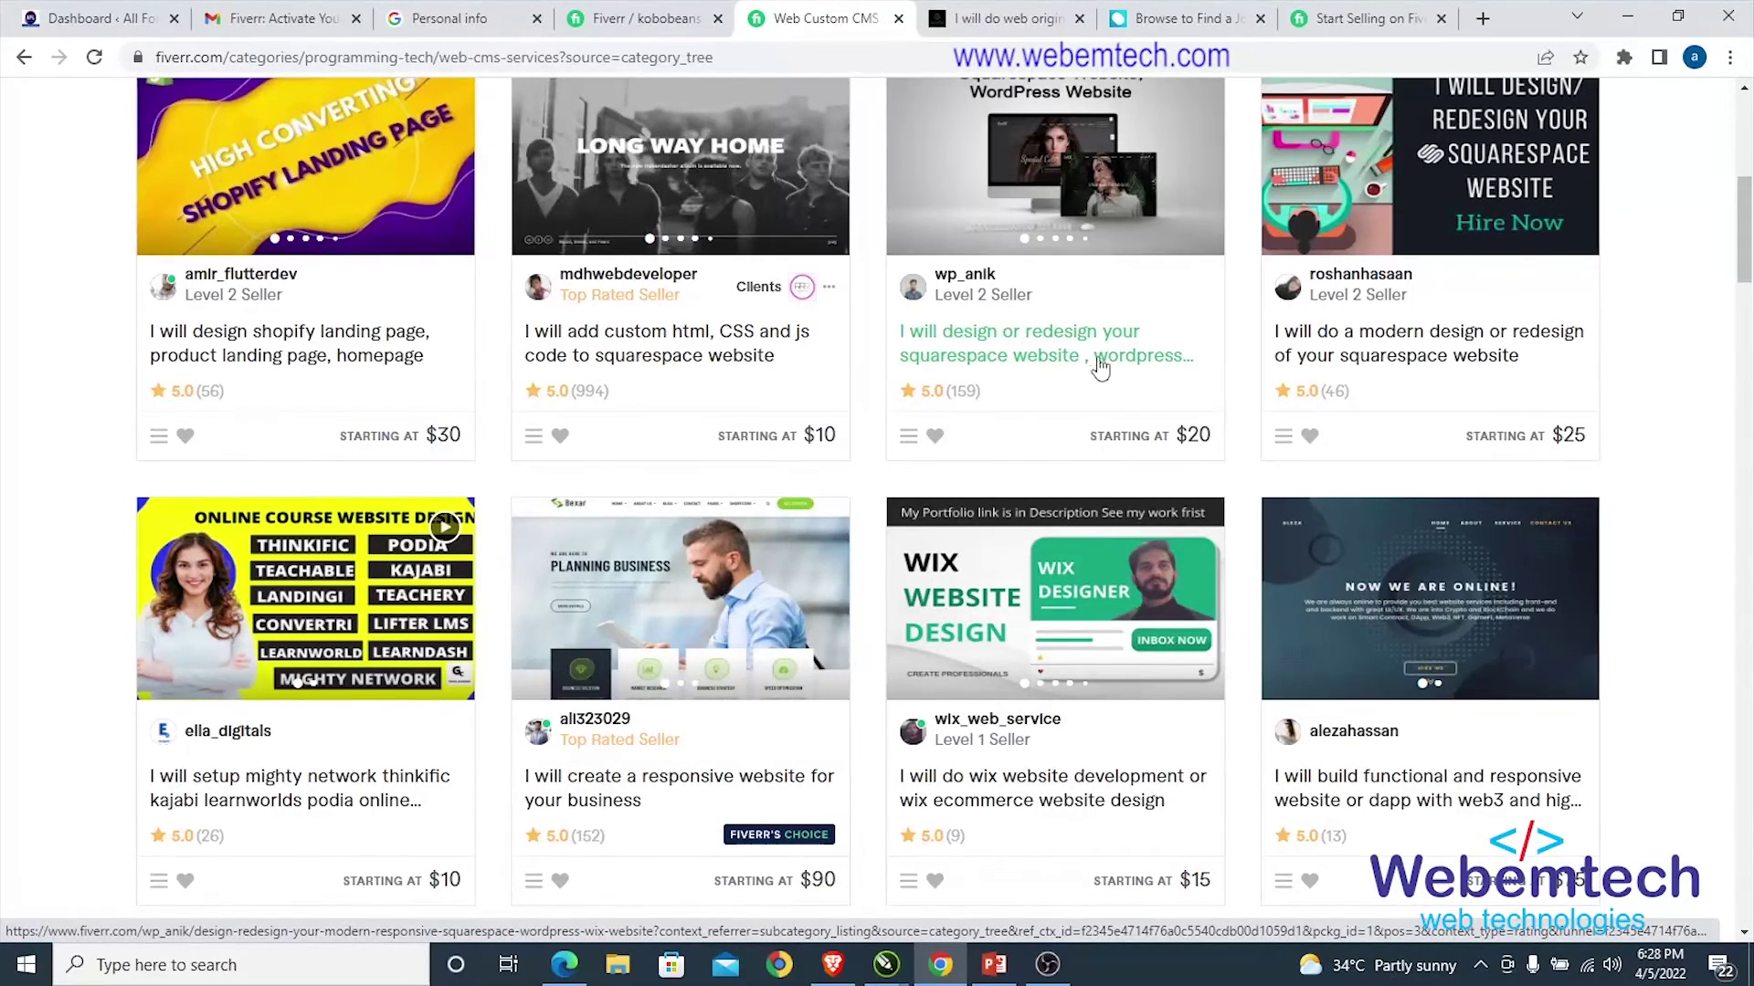
scroll(1030, 470, up, 1)
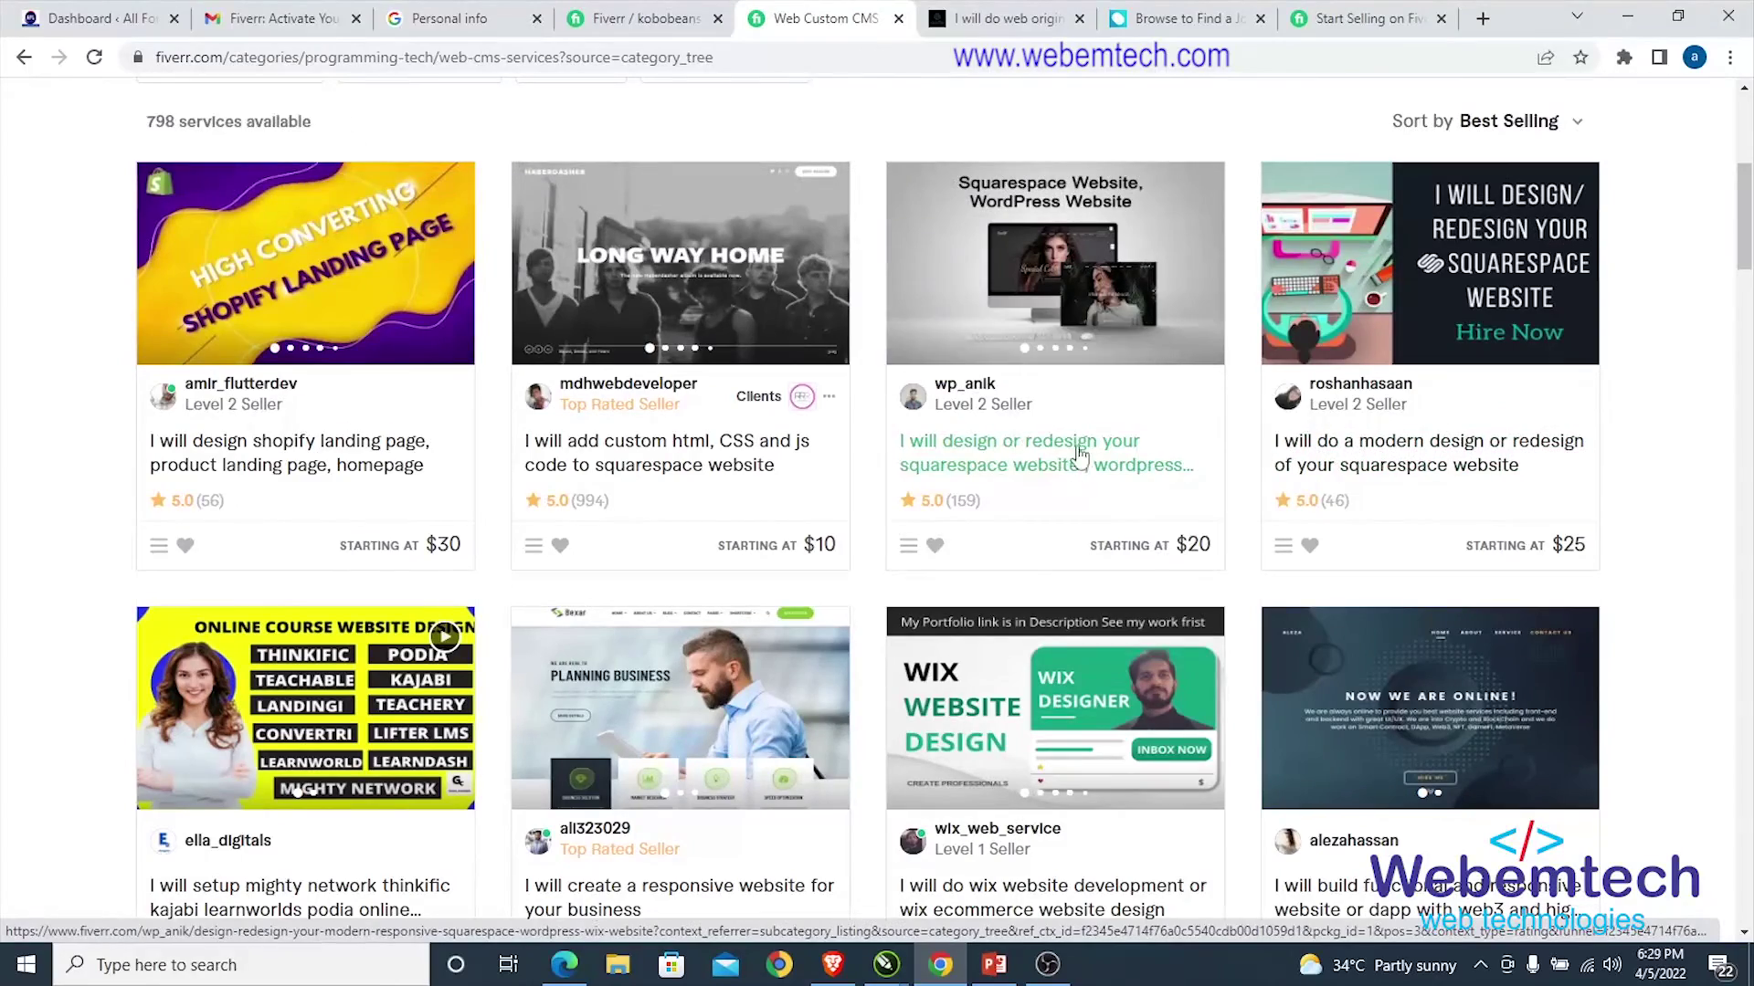
click(1016, 447)
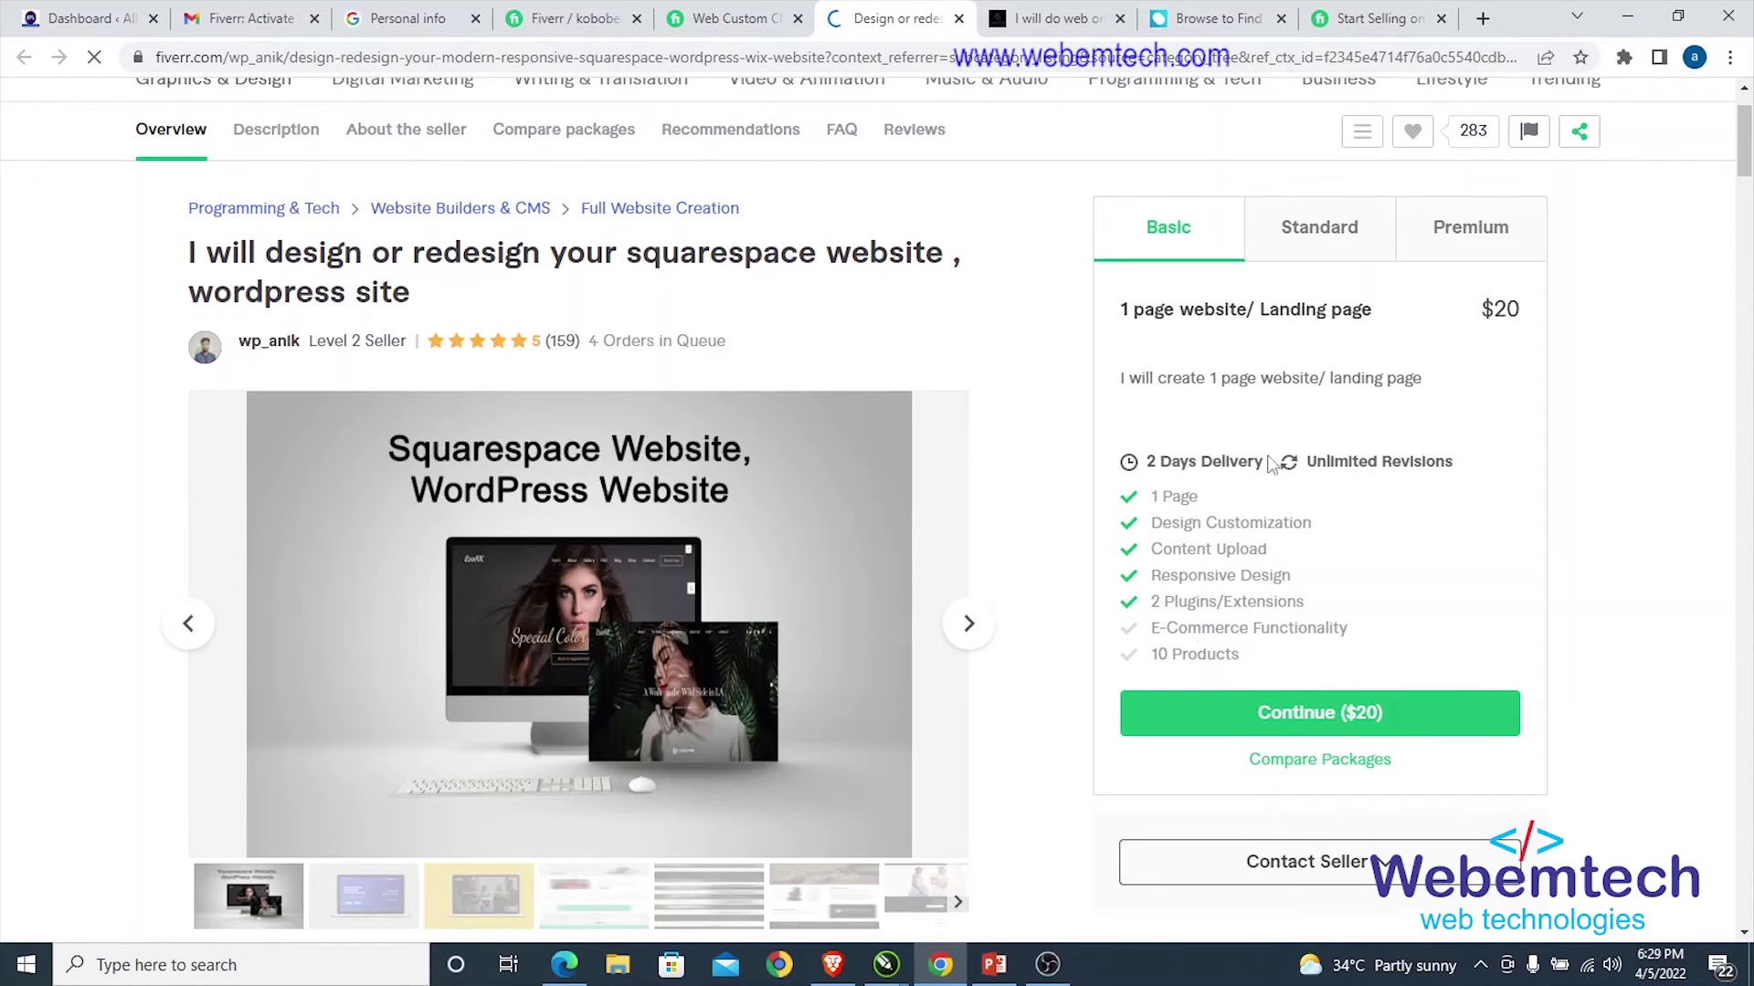
- View the Standard and Premium packages and read the seller's introduction
click(1292, 251)
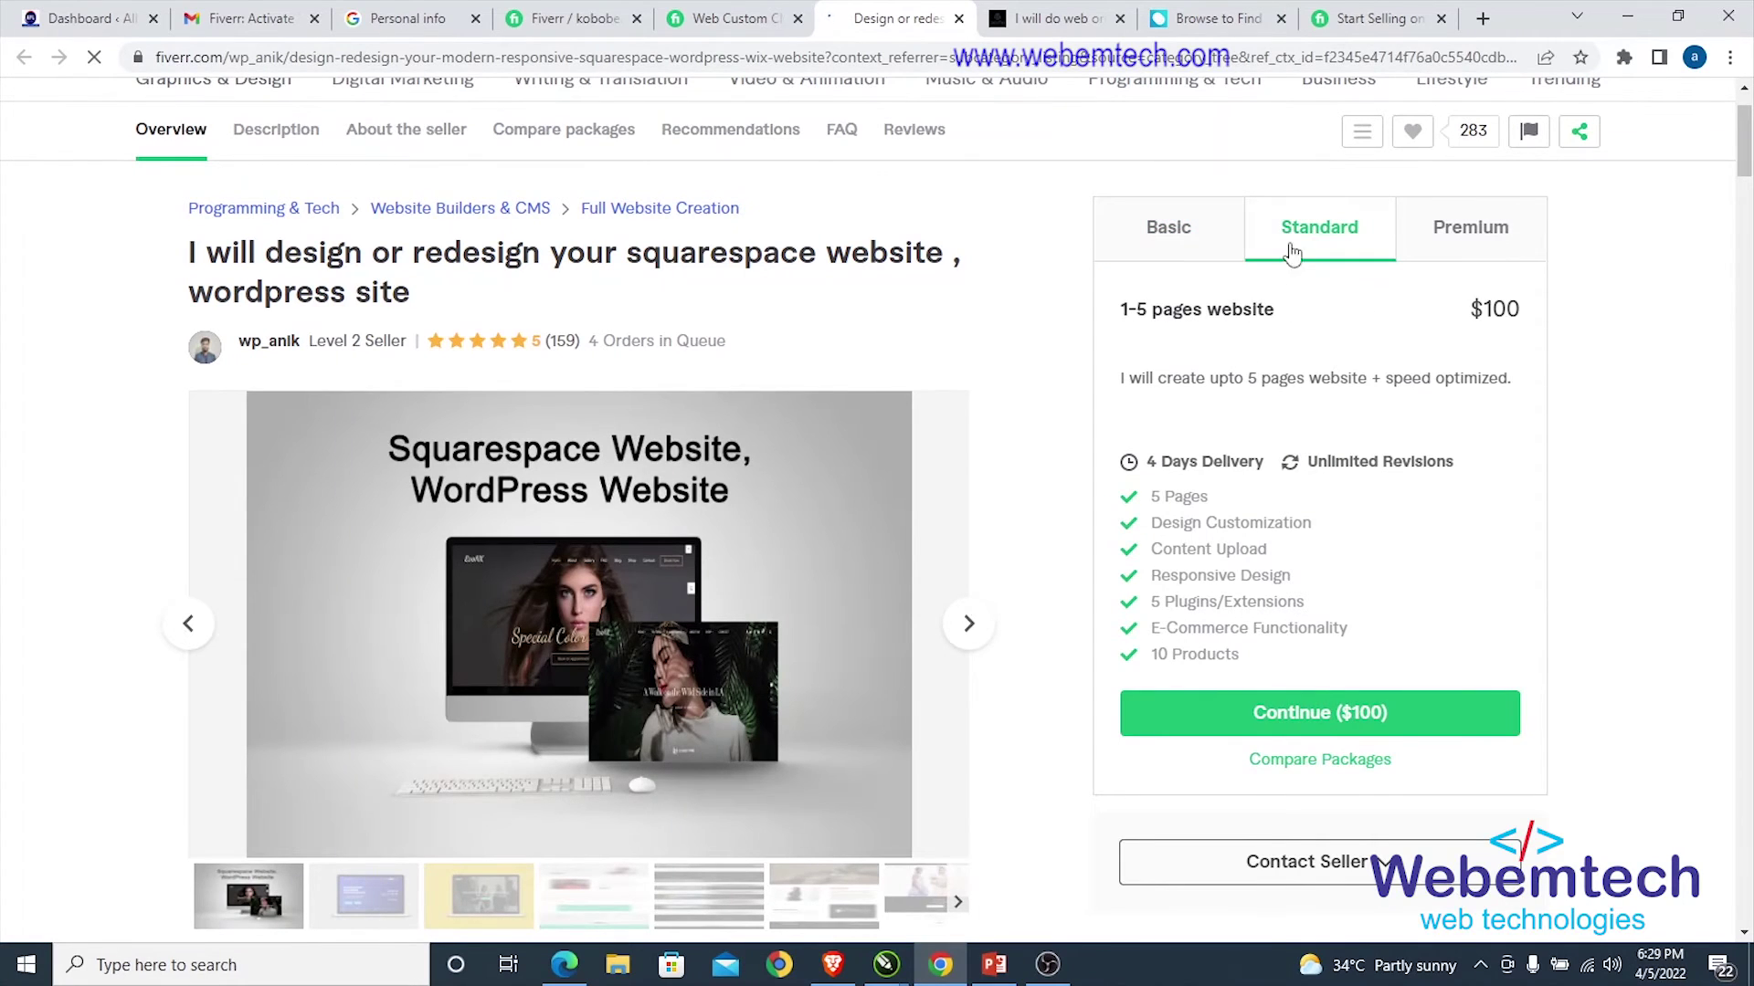
click(1438, 235)
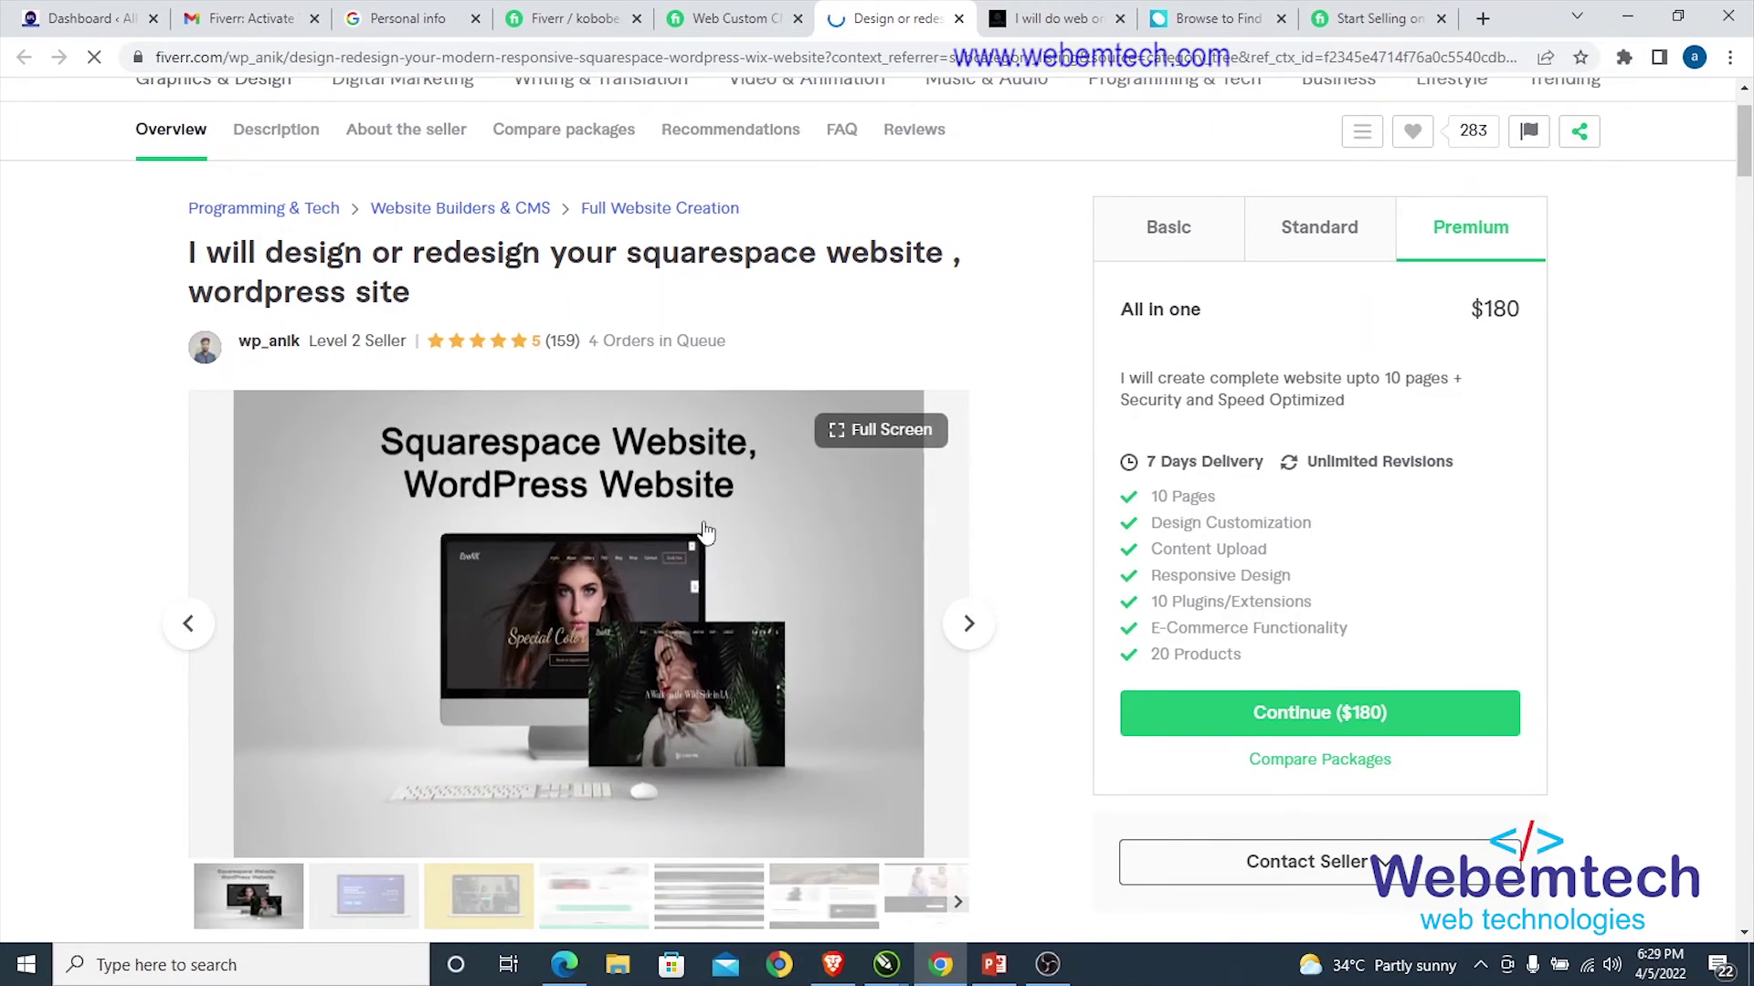
scroll(645, 479, down, 8)
scroll(645, 479, down, 20)
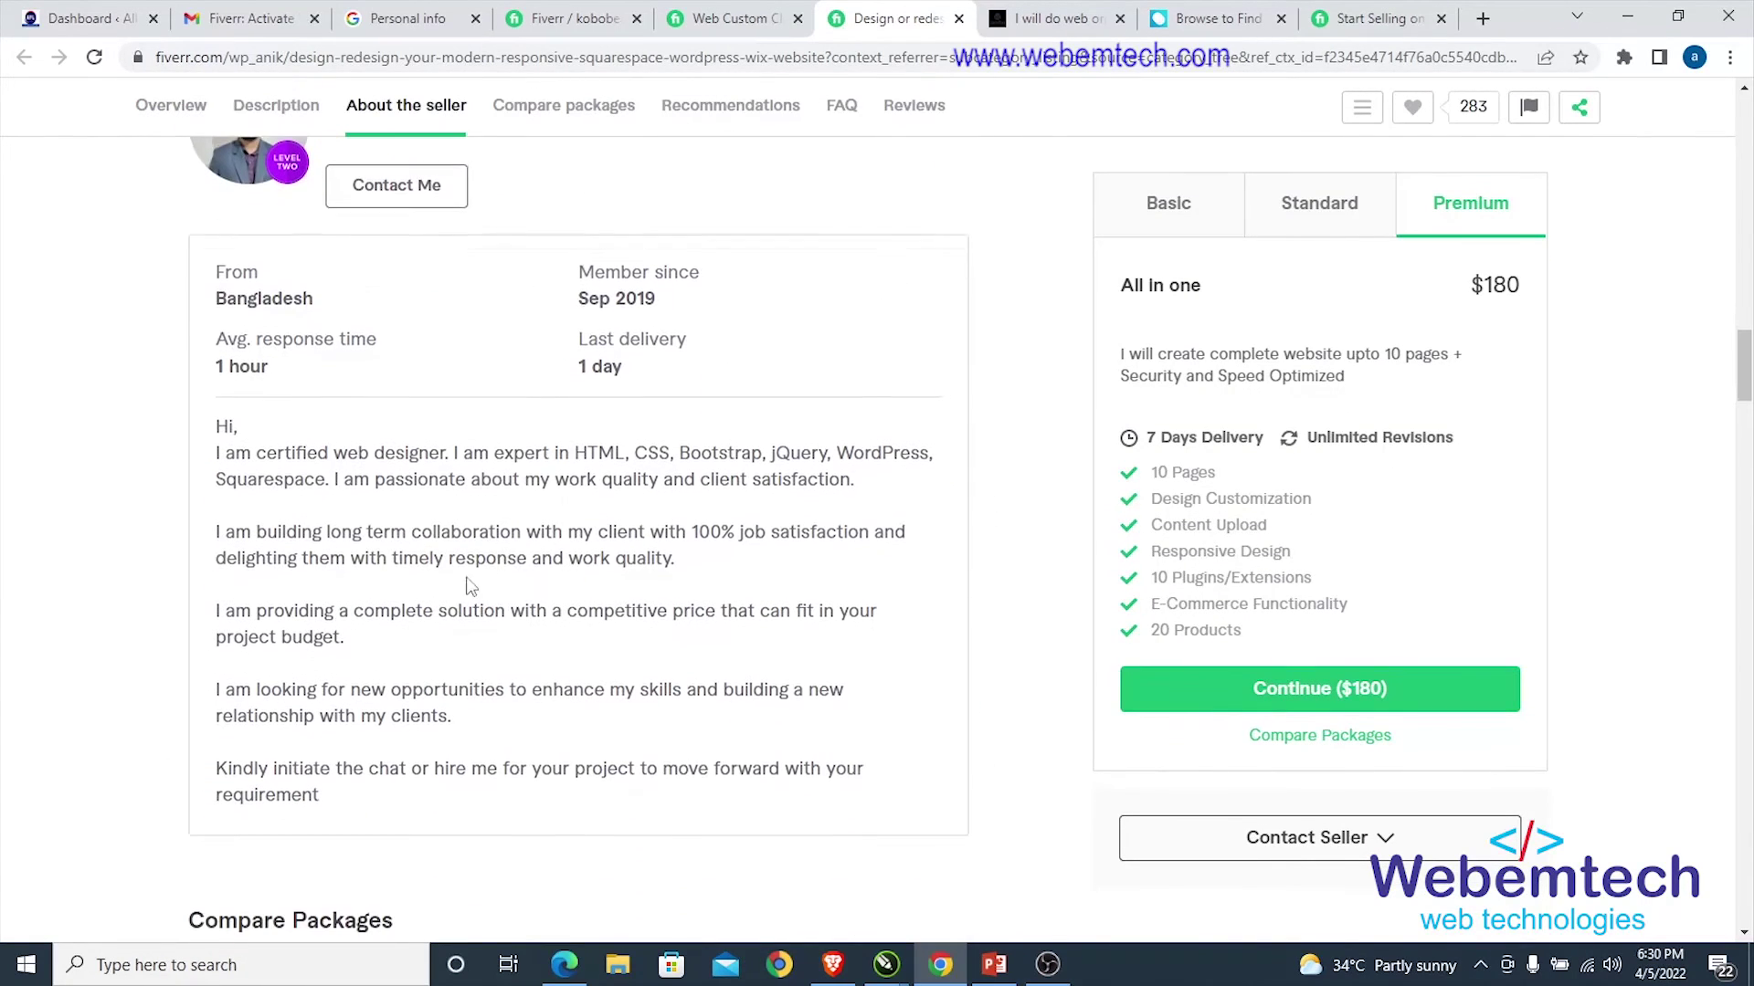
drag(261, 452, 730, 776)
click(621, 636)
- Look over About the seller and Compare Packages, then return to the listing and presentation slide
scroll(621, 636, up, 3)
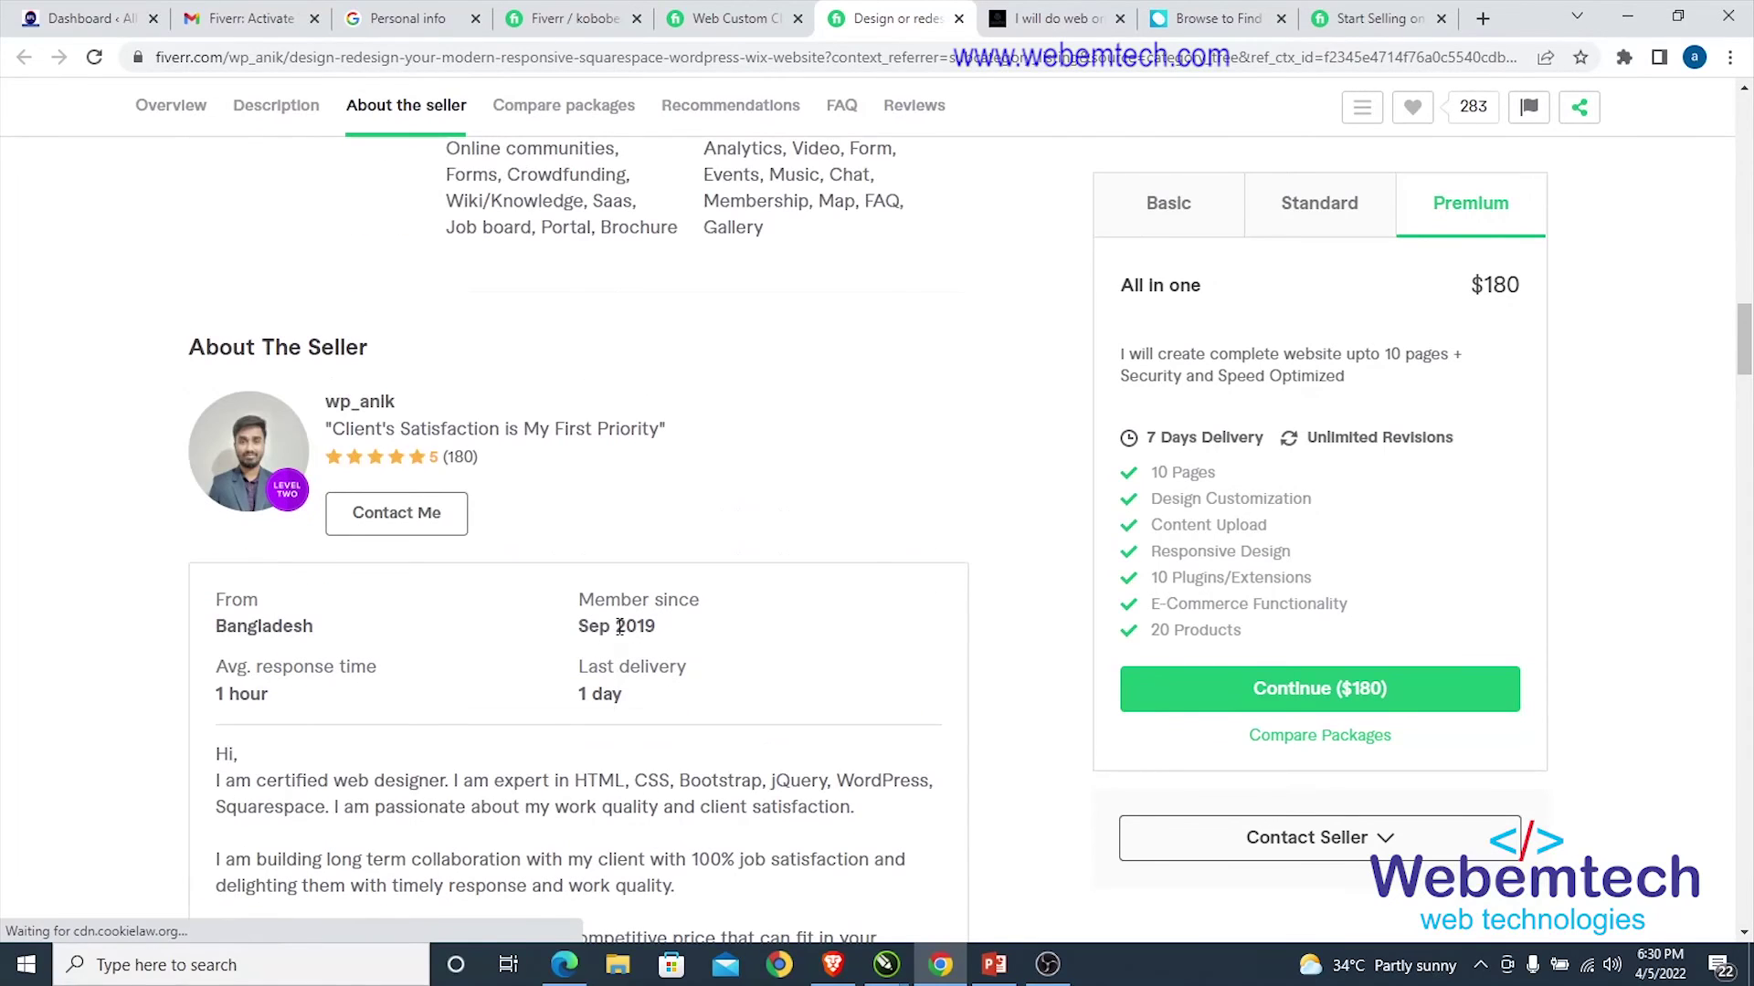
scroll(279, 589, down, 9)
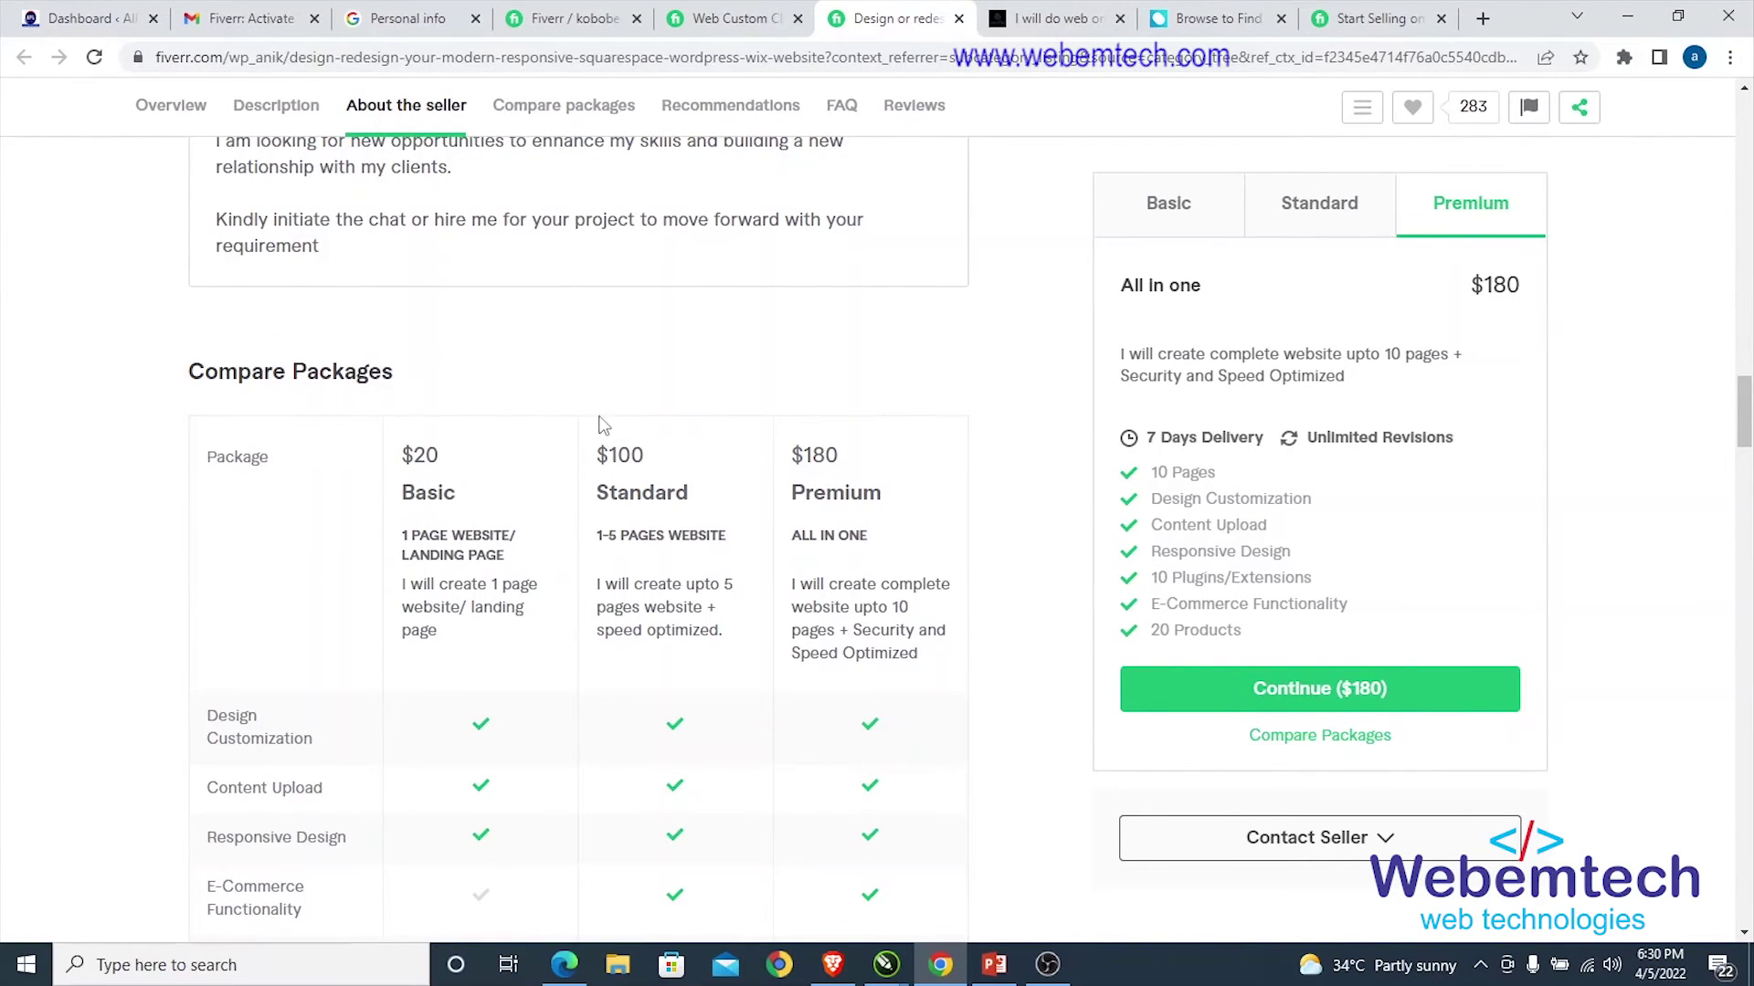
scroll(871, 484, down, 8)
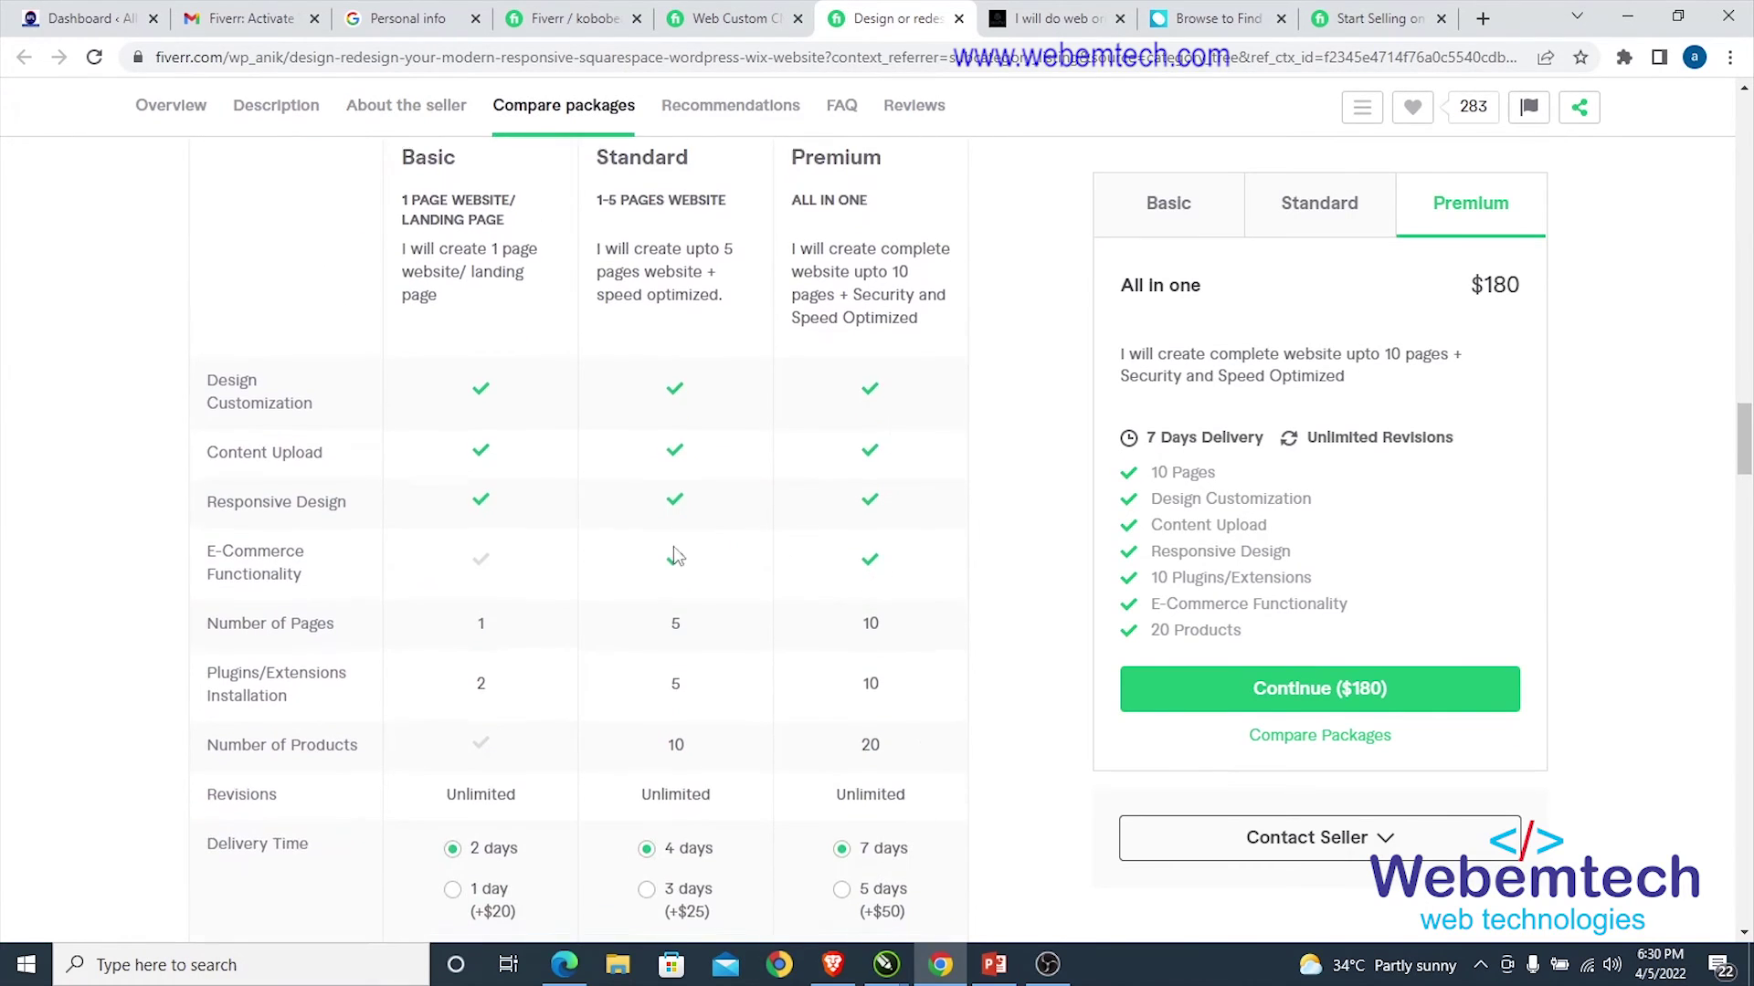
scroll(655, 519, up, 11)
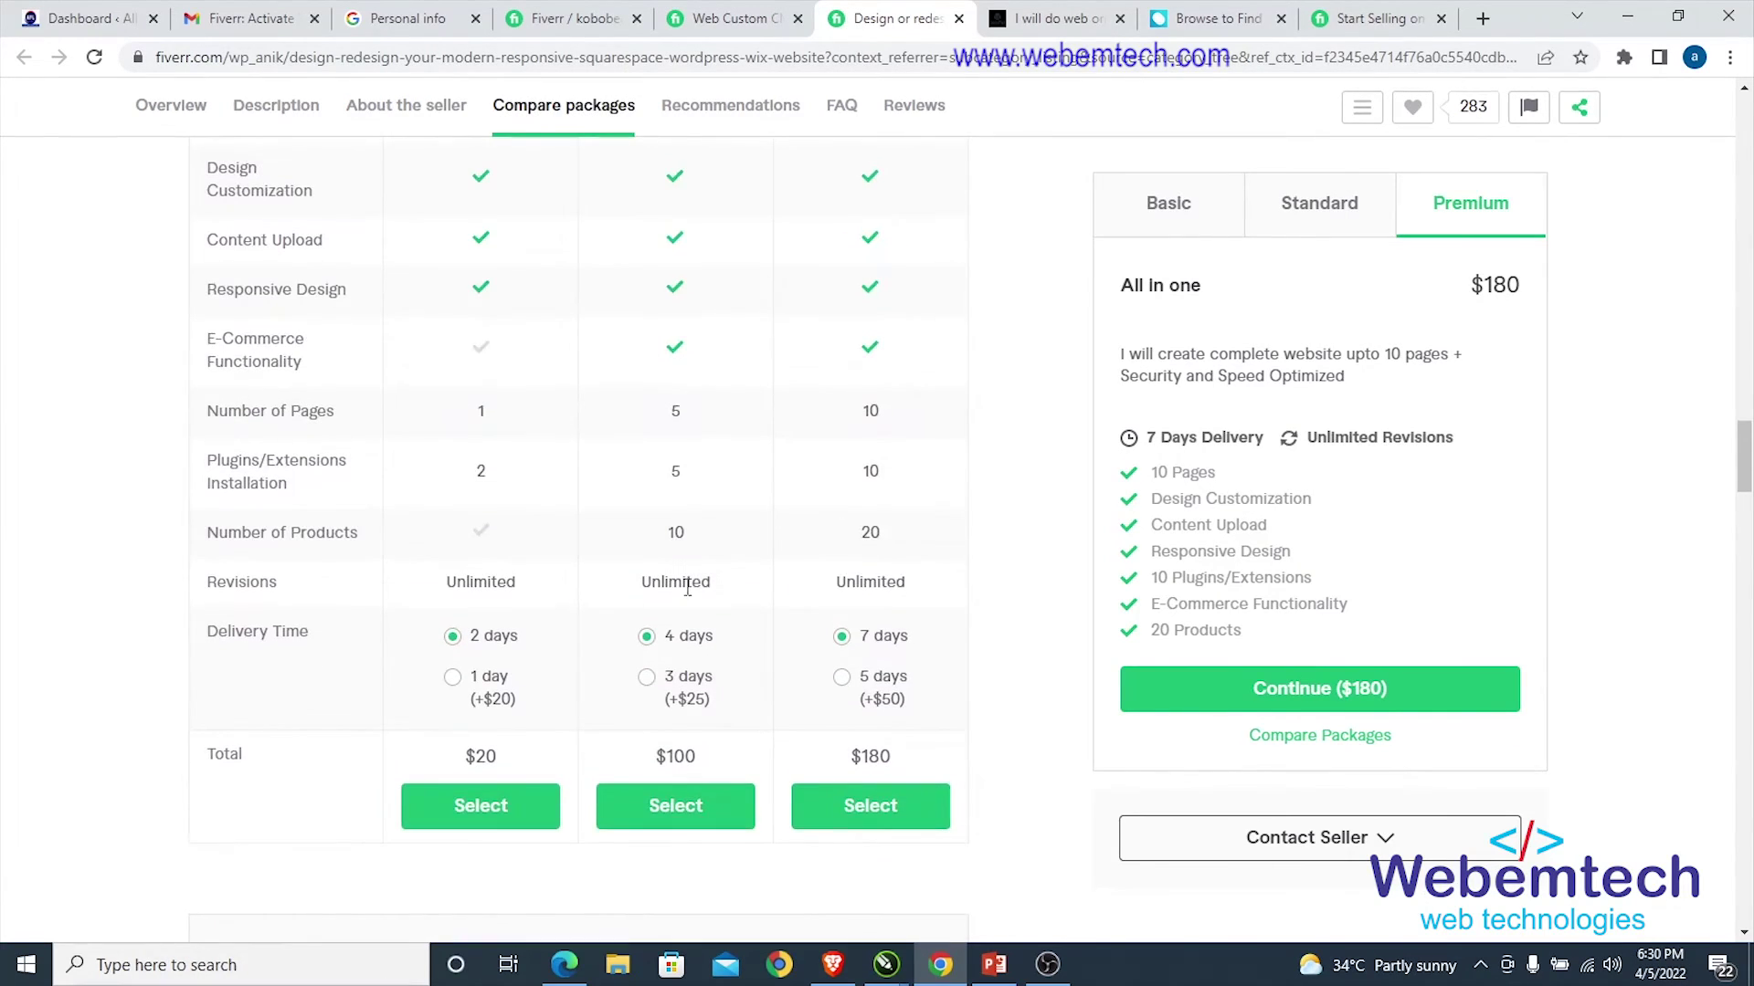
scroll(692, 581, up, 15)
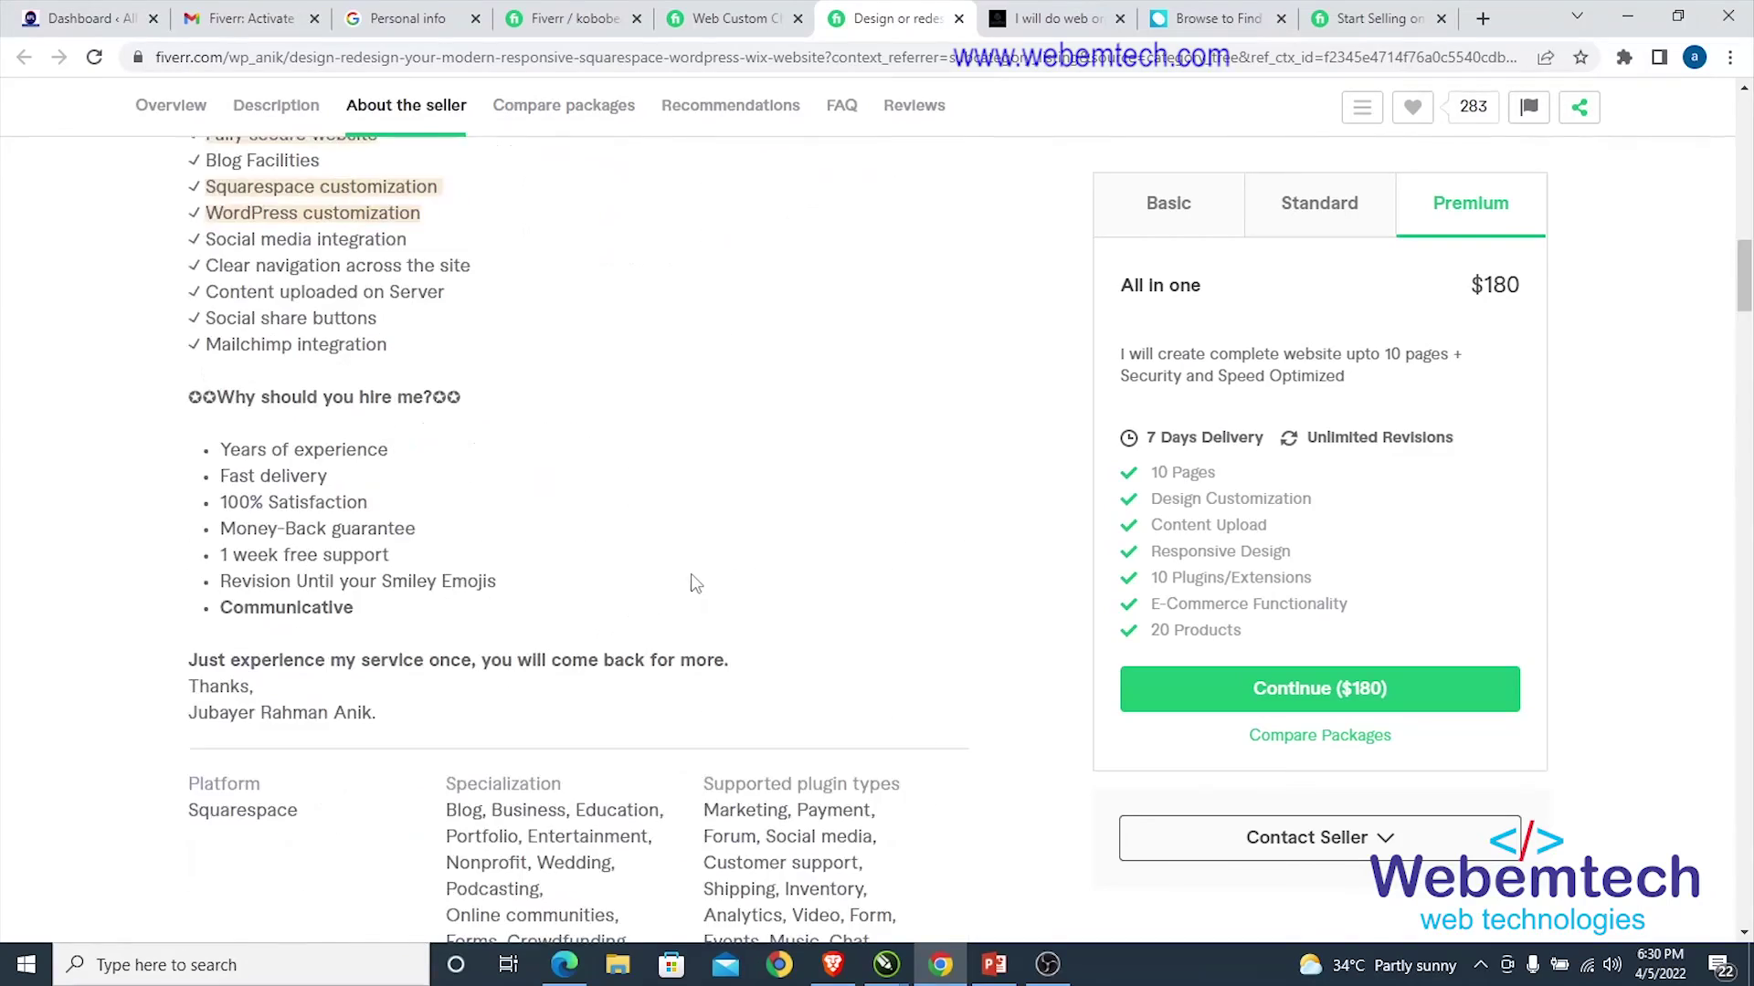
scroll(676, 550, up, 8)
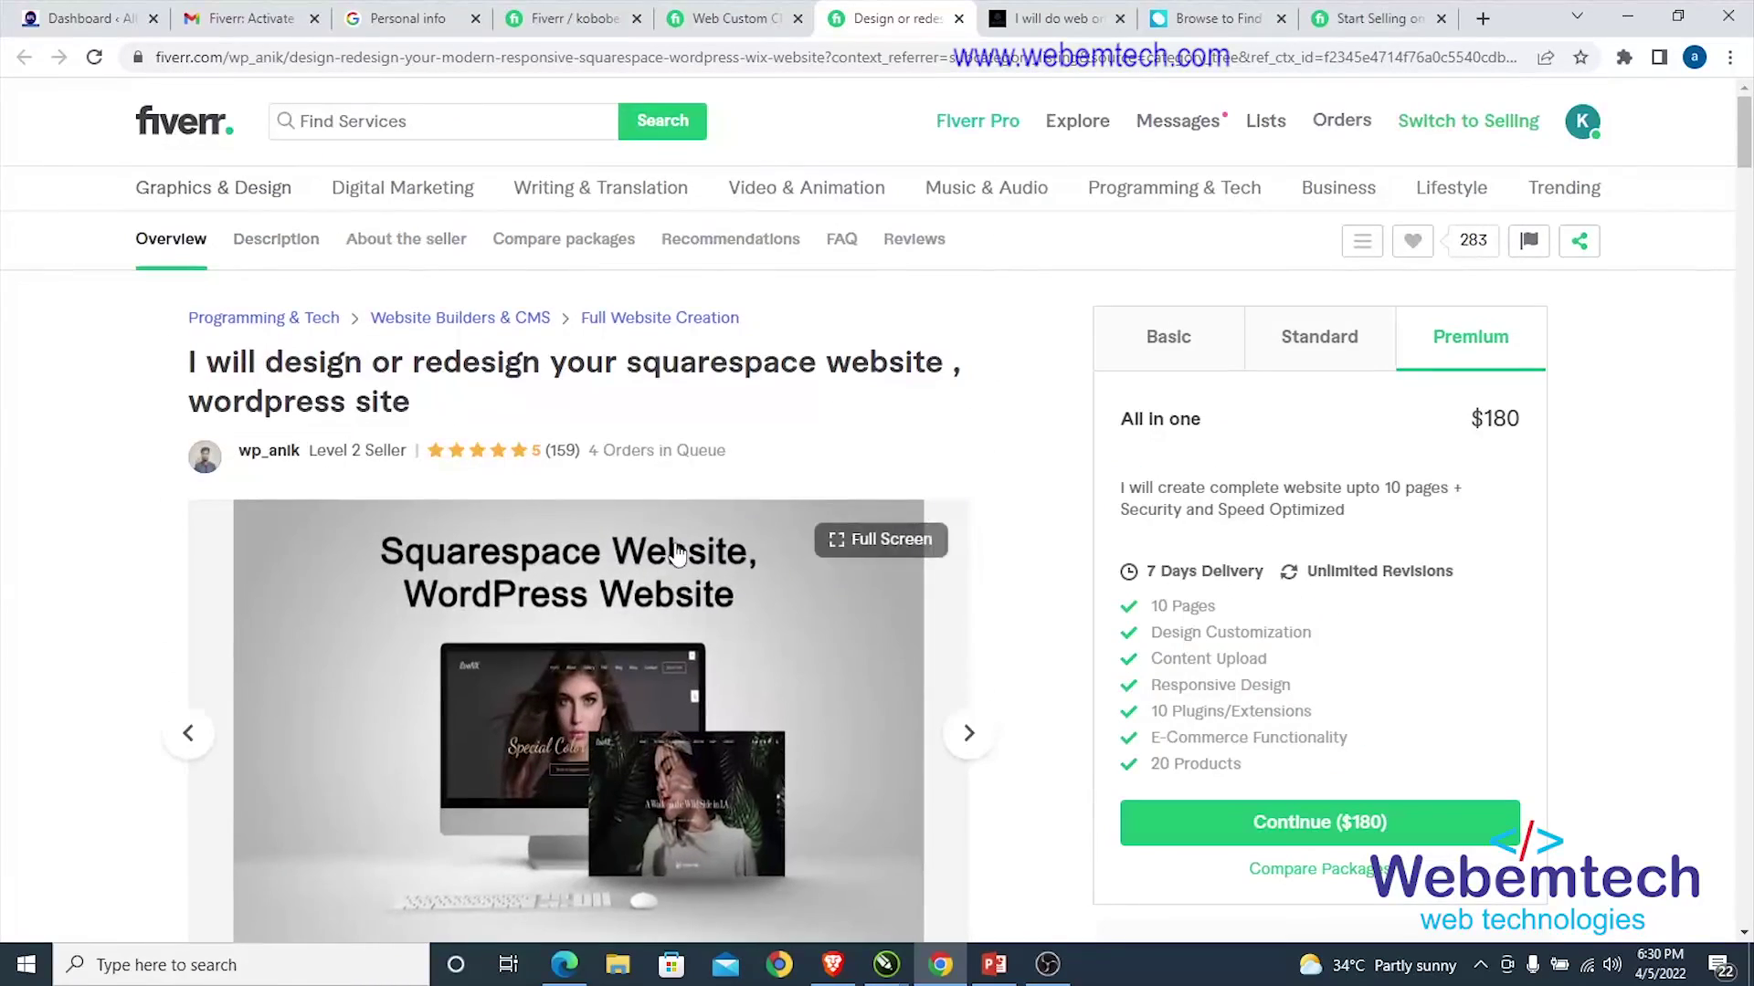
click(721, 20)
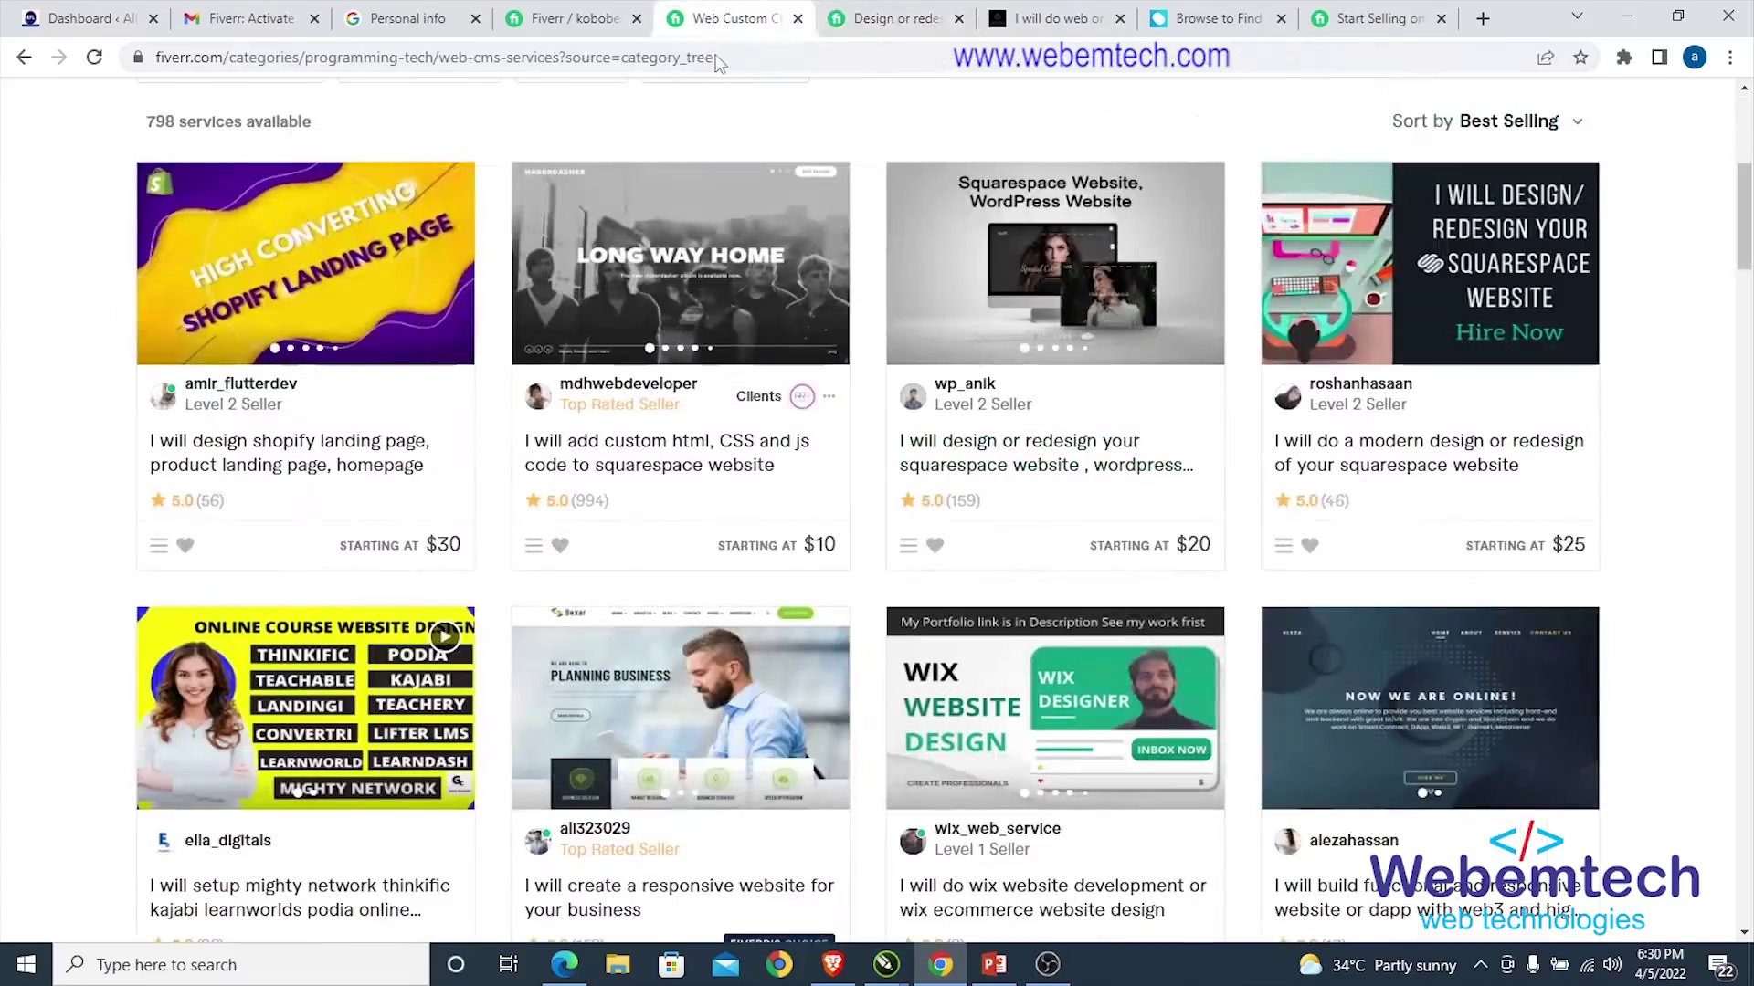
click(994, 965)
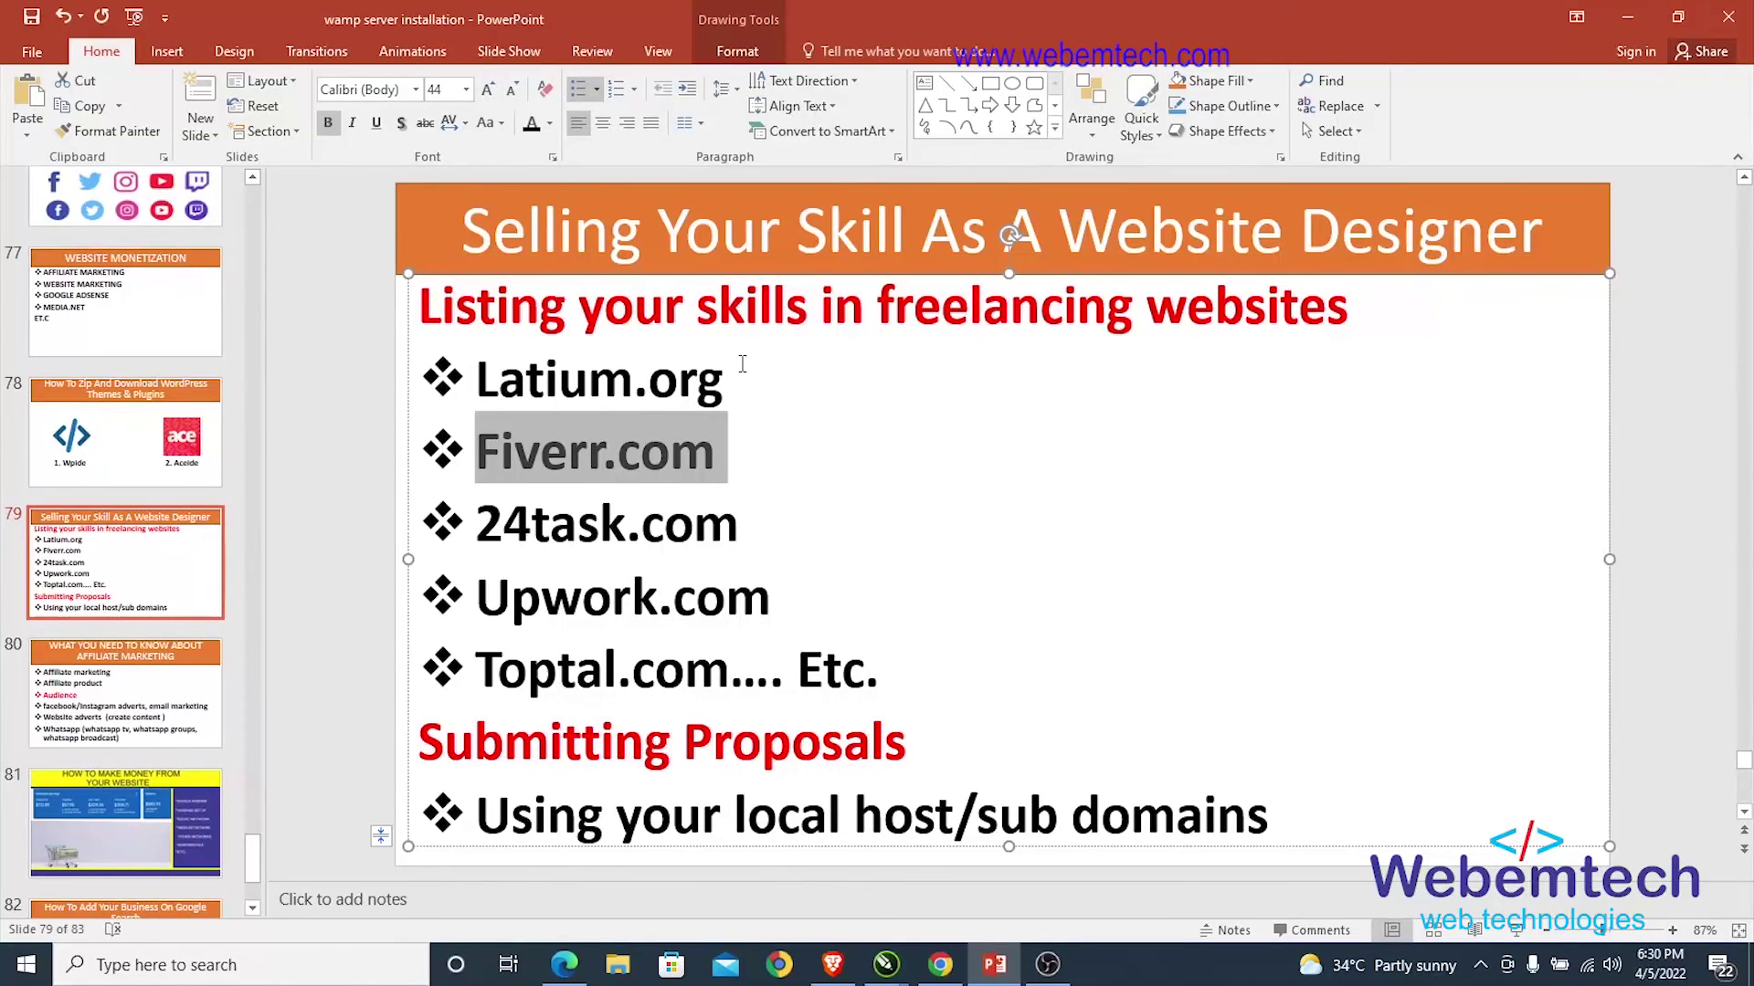
- Highlight the Latium.org, Fiverr.com and 24task.com lines on slide 79 in turn, then deselect
click(718, 424)
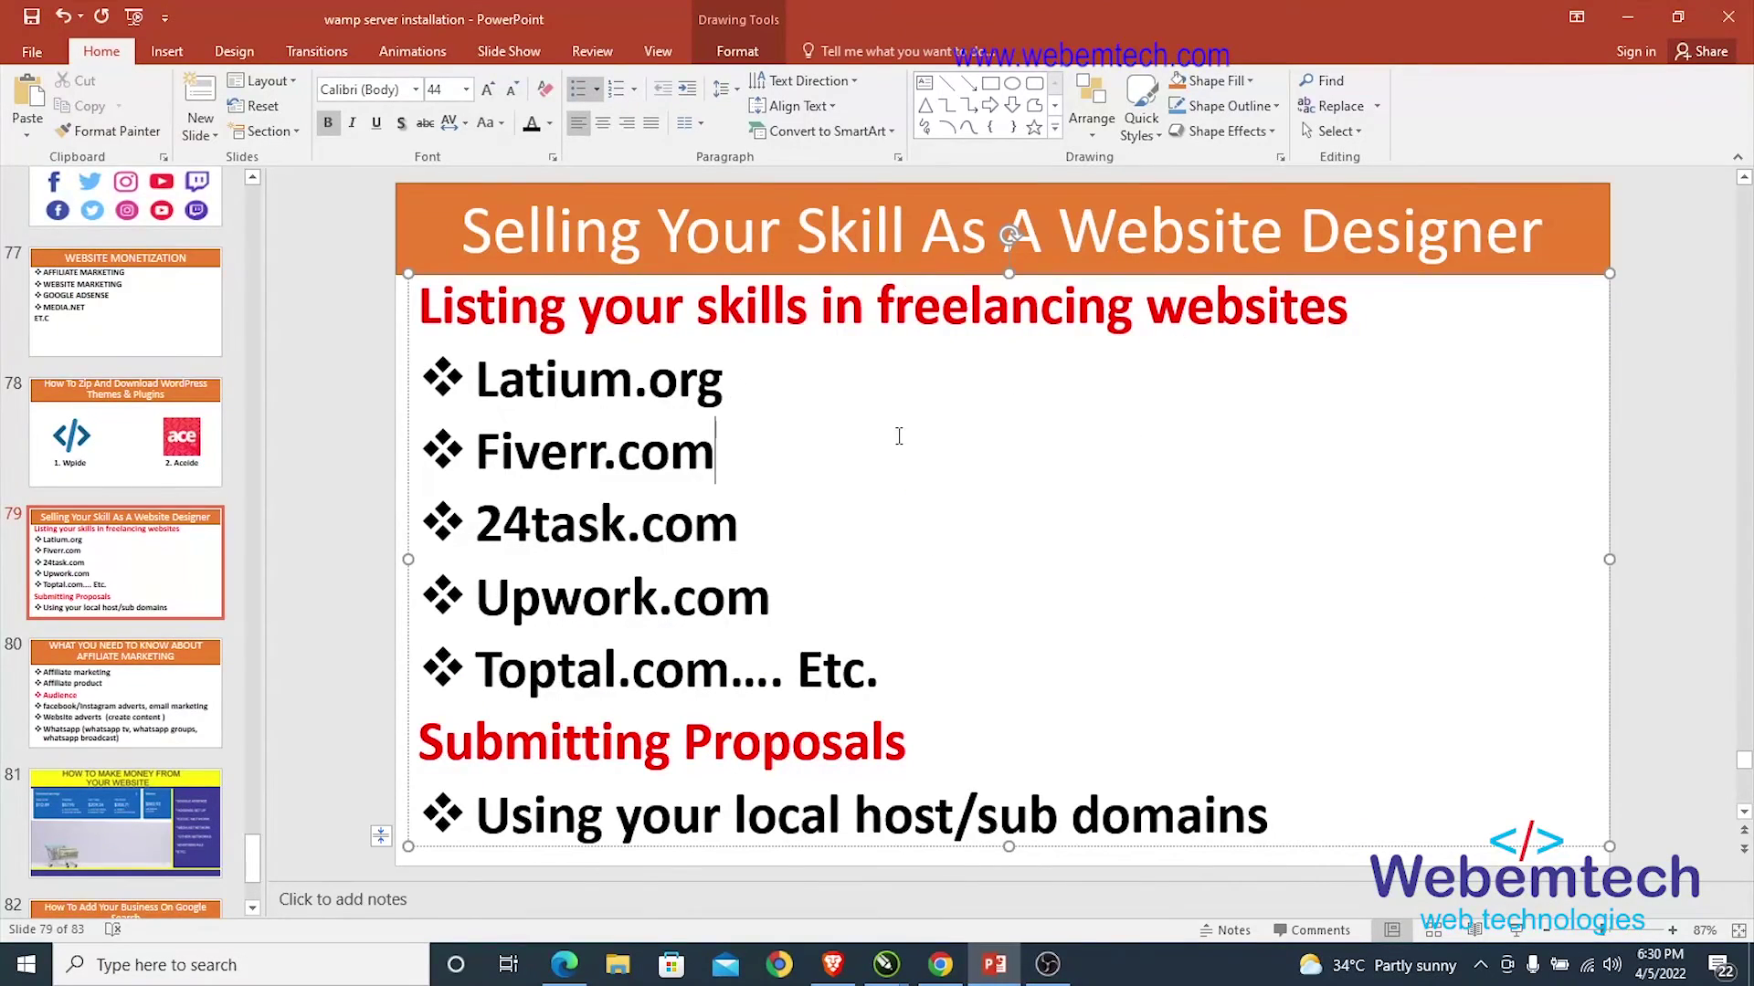
triple_click(734, 385)
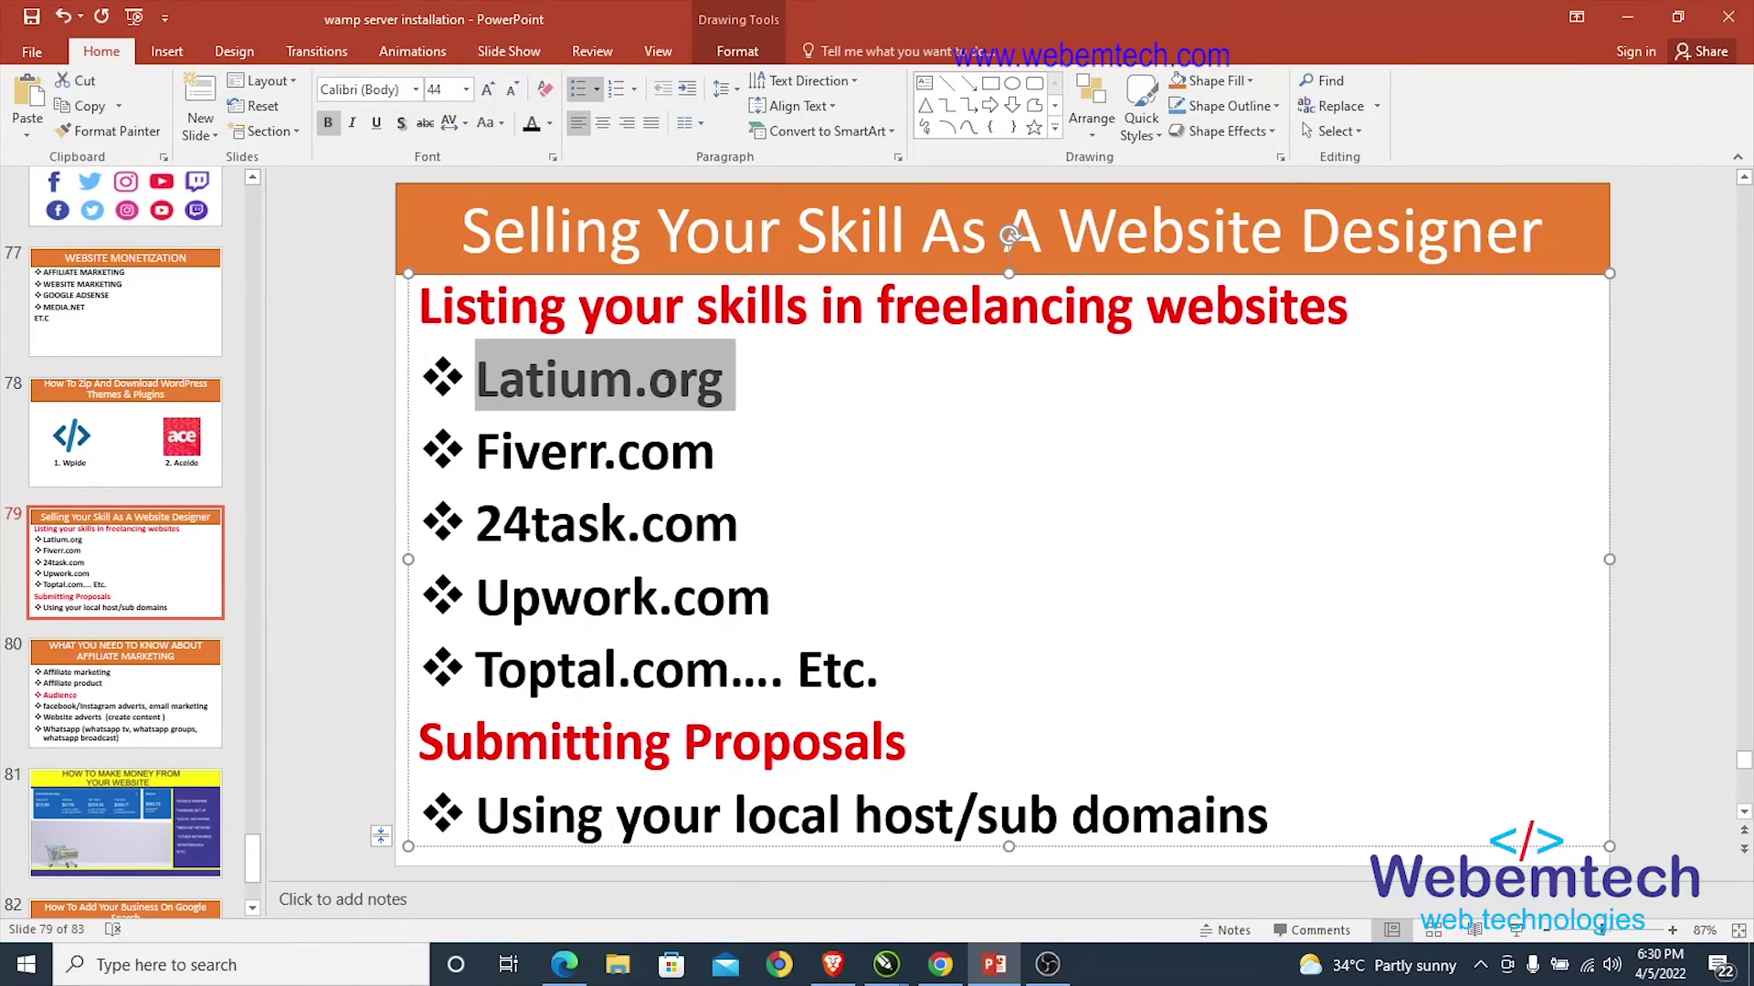
triple_click(587, 450)
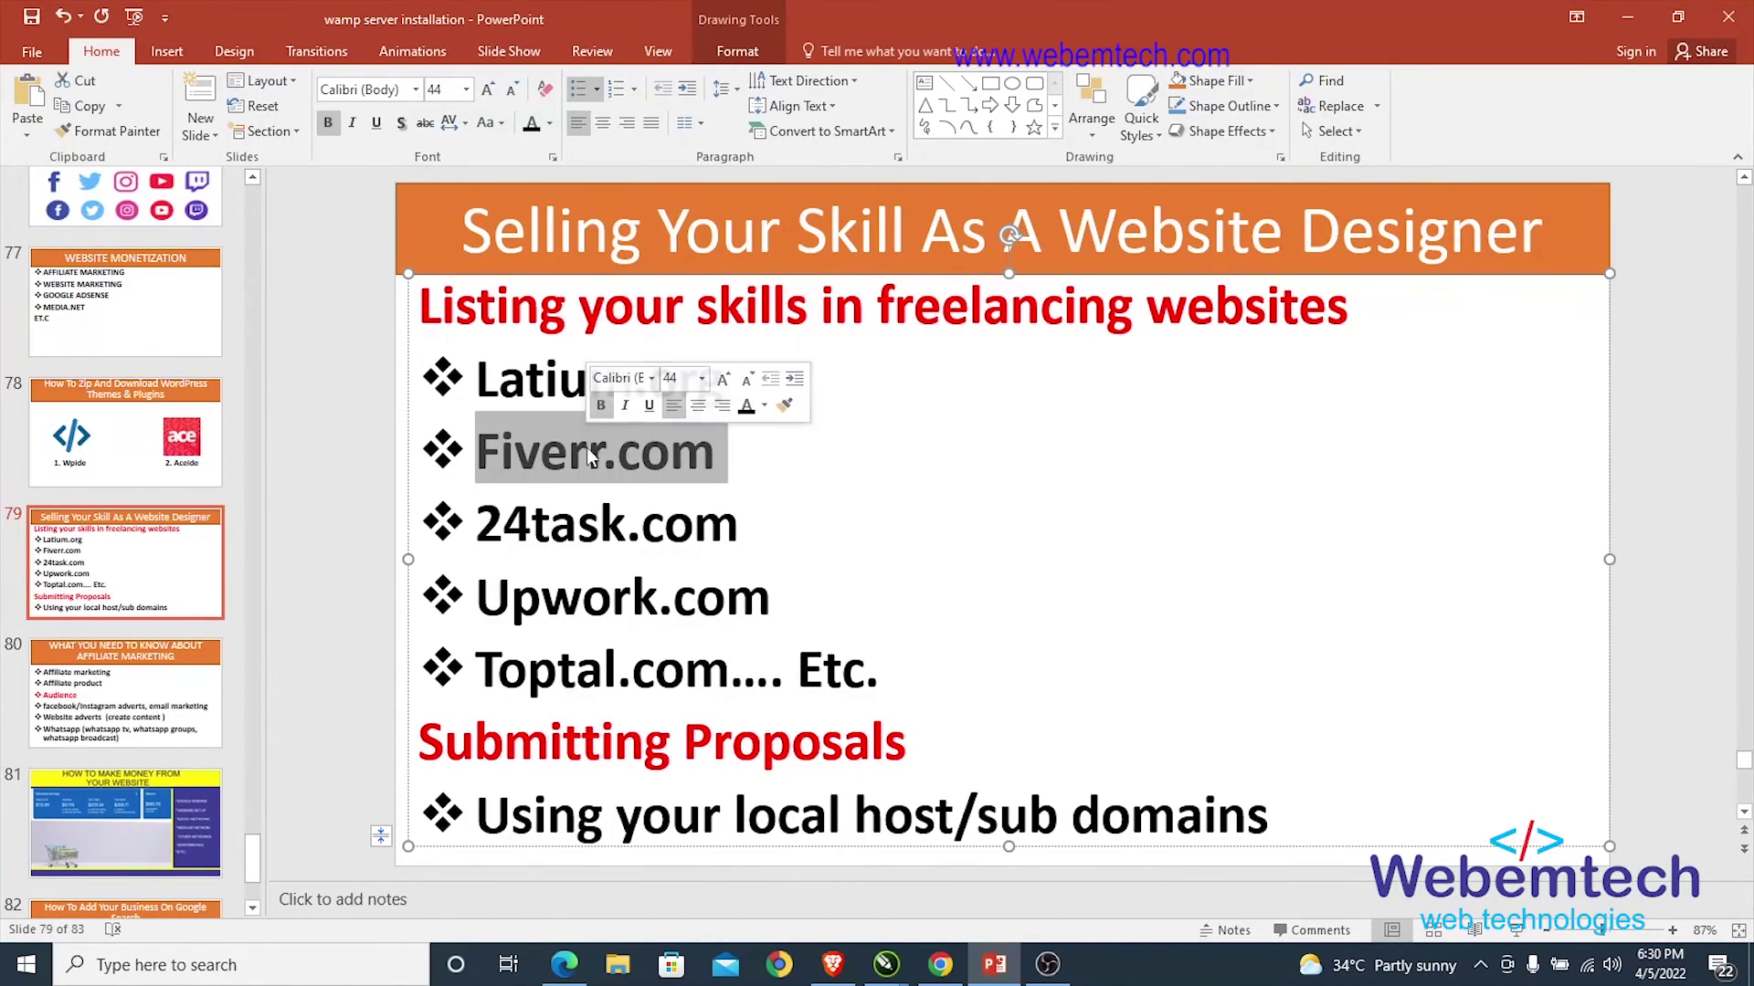
triple_click(663, 528)
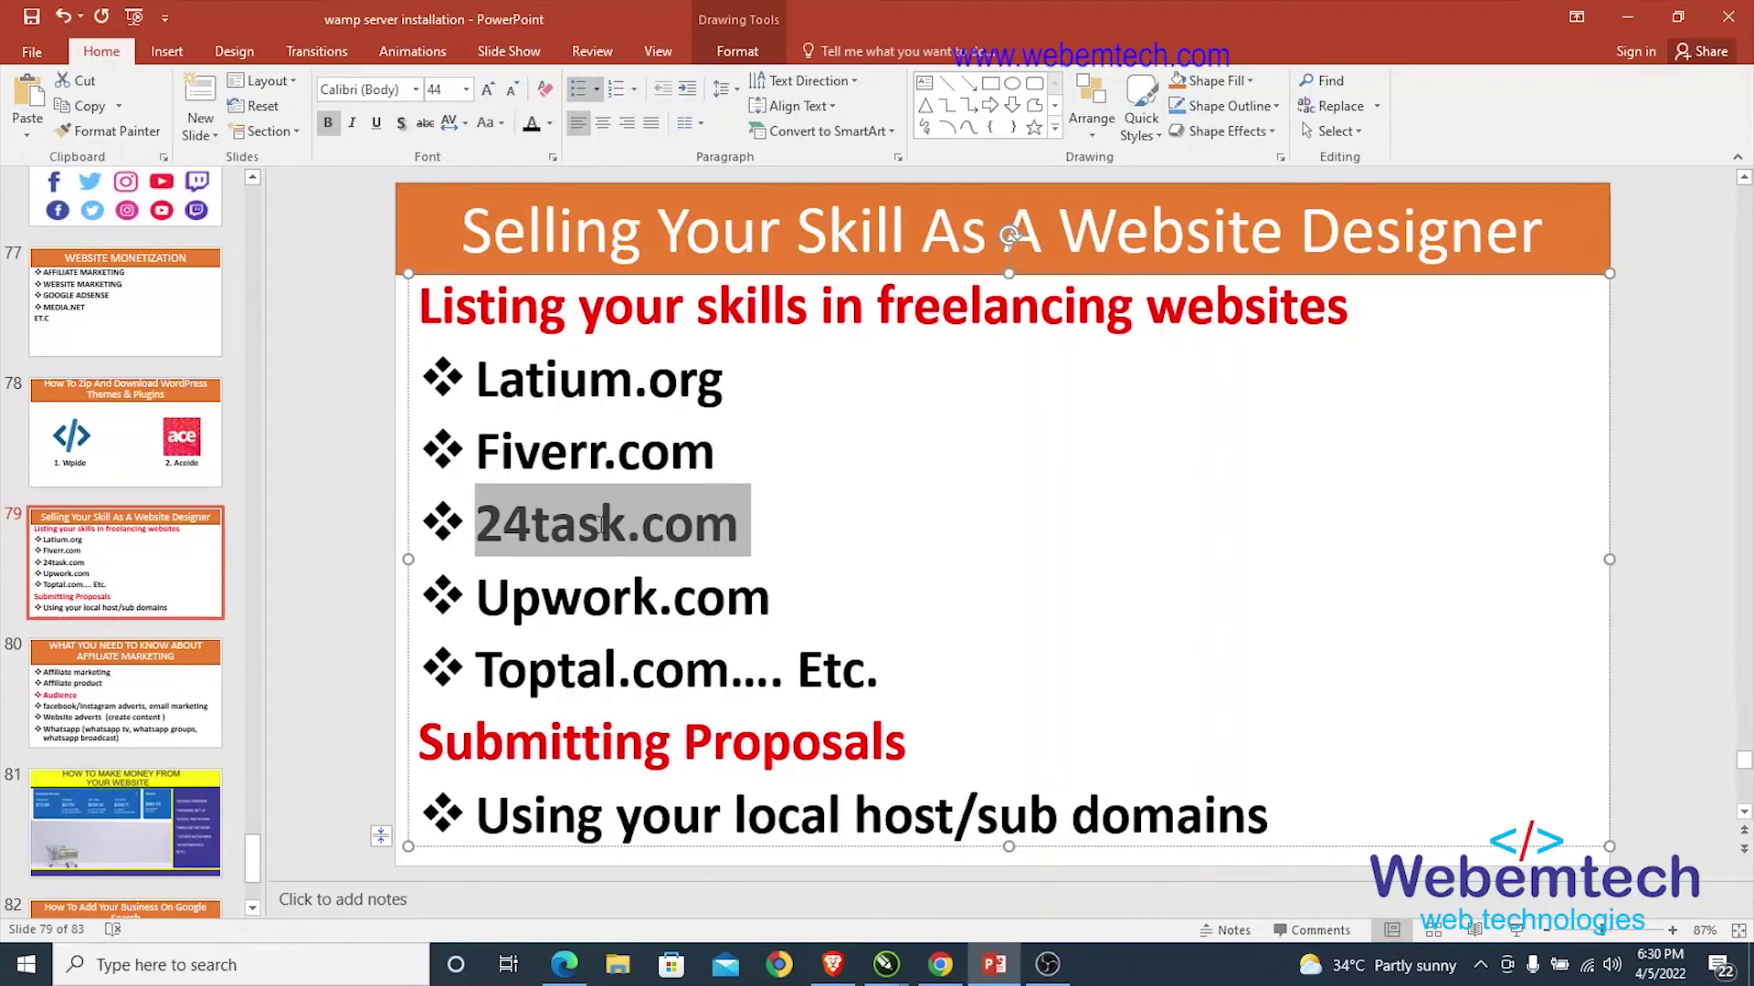
click(552, 396)
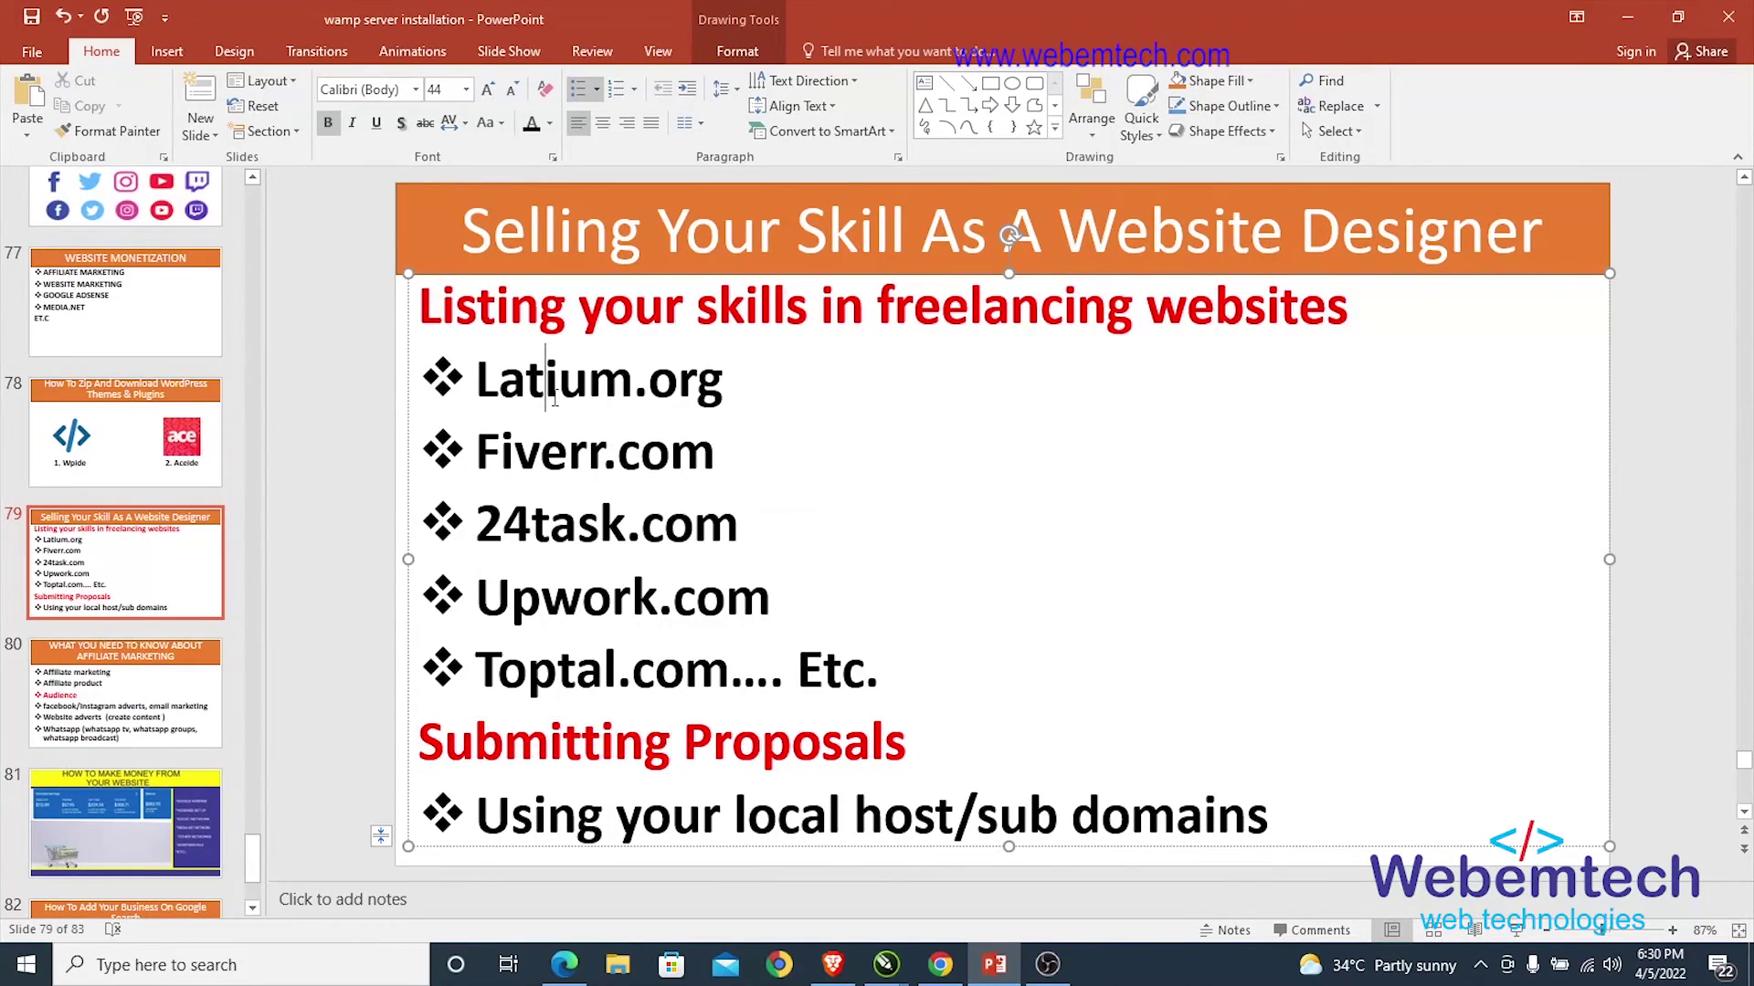
triple_click(727, 395)
click(529, 398)
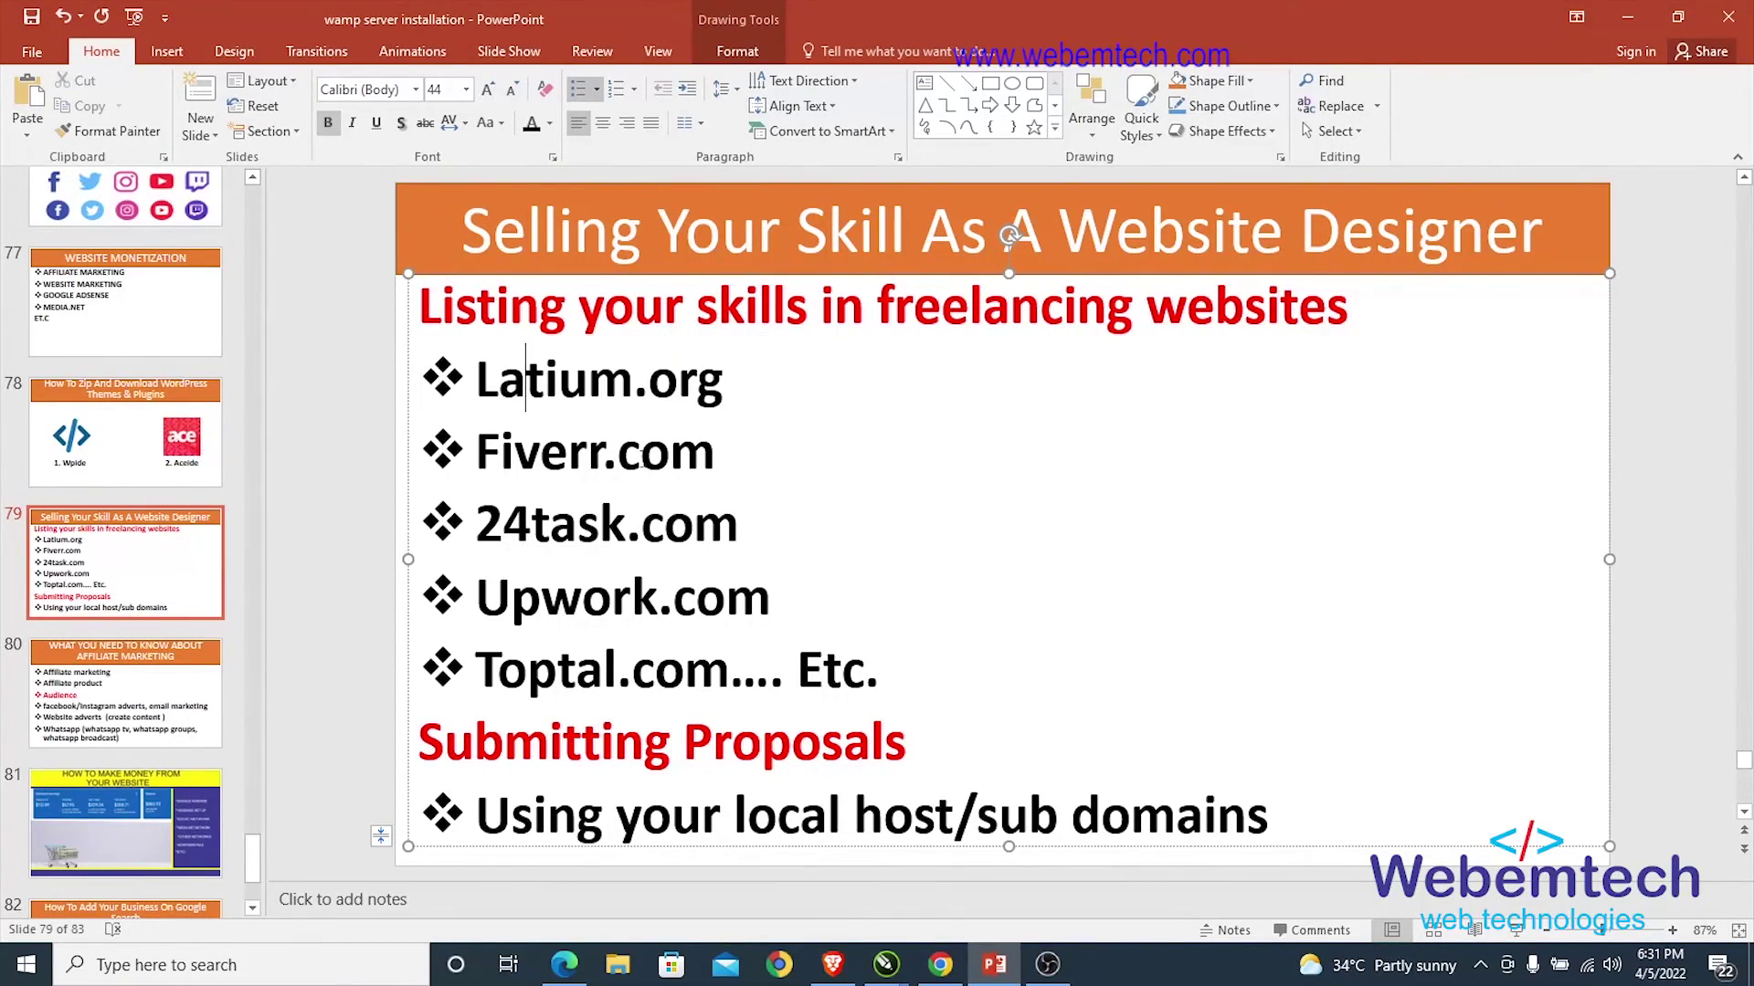